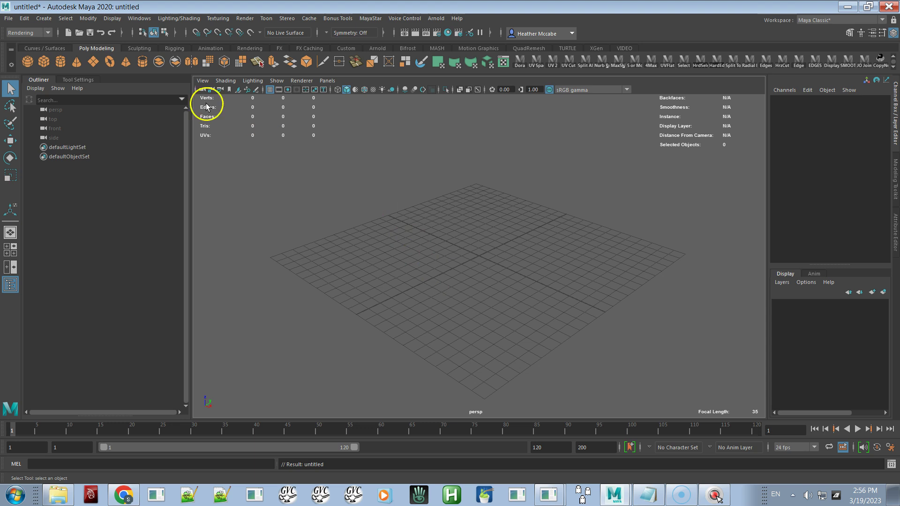
Import 3D Dress.obj from the Desktop into the empty scene and frame the dress in the perspective view.
{"action": "left_click", "coordinate": [9, 19]}
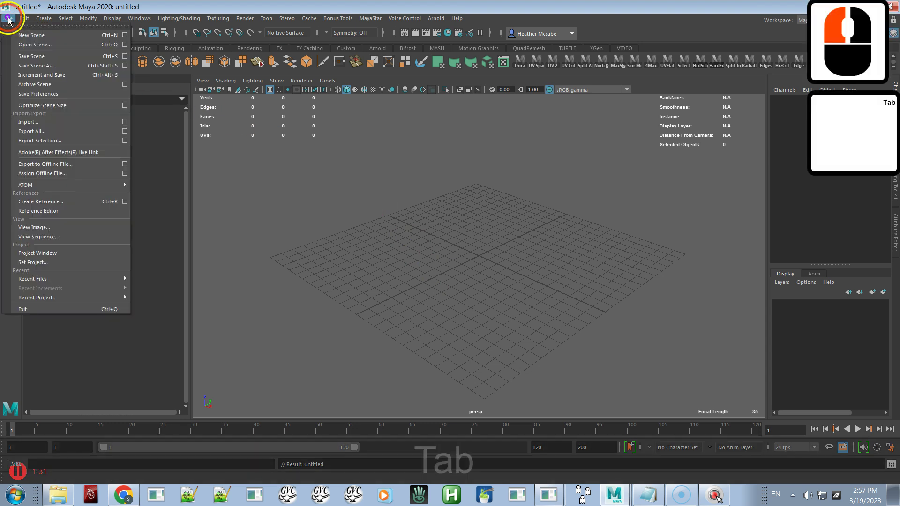
{"action": "left_click", "coordinate": [55, 123]}
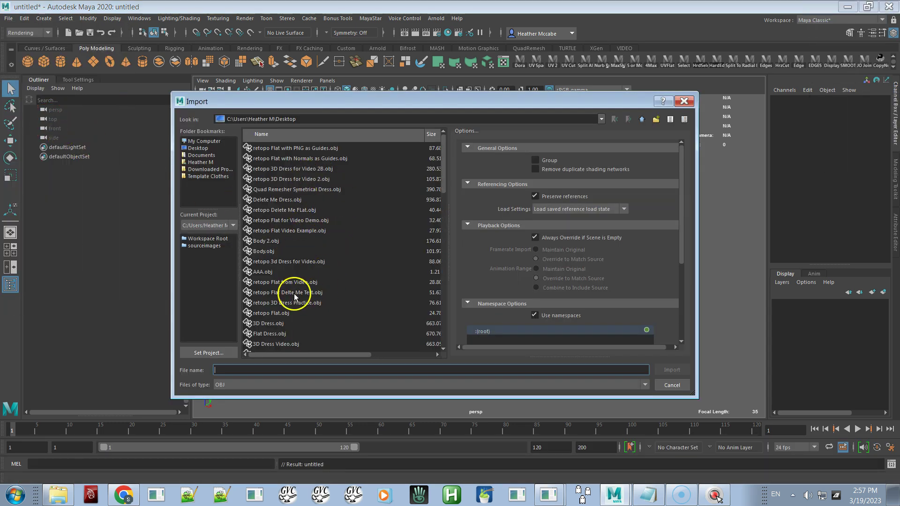
{"action": "double_click", "coordinate": [272, 323]}
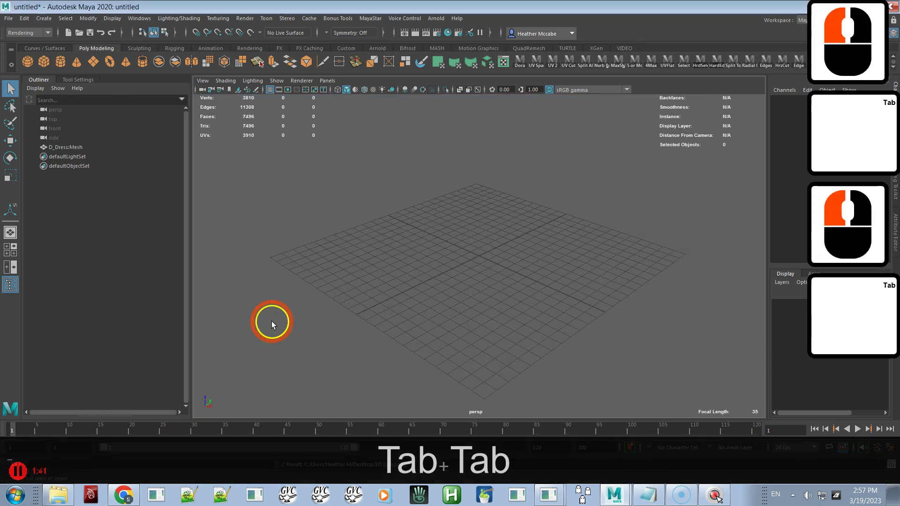
{"action": "key", "text": "f"}
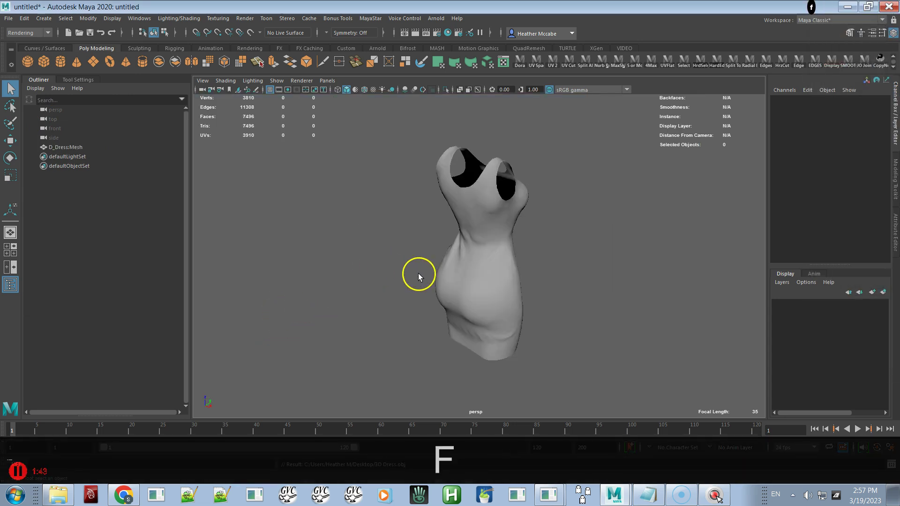
{"action": "left_click_drag", "start_coordinate": [534, 265], "coordinate": [394, 262], "text": "alt"}
{"action": "right_click_drag", "start_coordinate": [394, 262], "coordinate": [451, 291], "text": "alt"}
{"action": "left_click_drag", "start_coordinate": [452, 211], "coordinate": [385, 175], "text": "alt"}
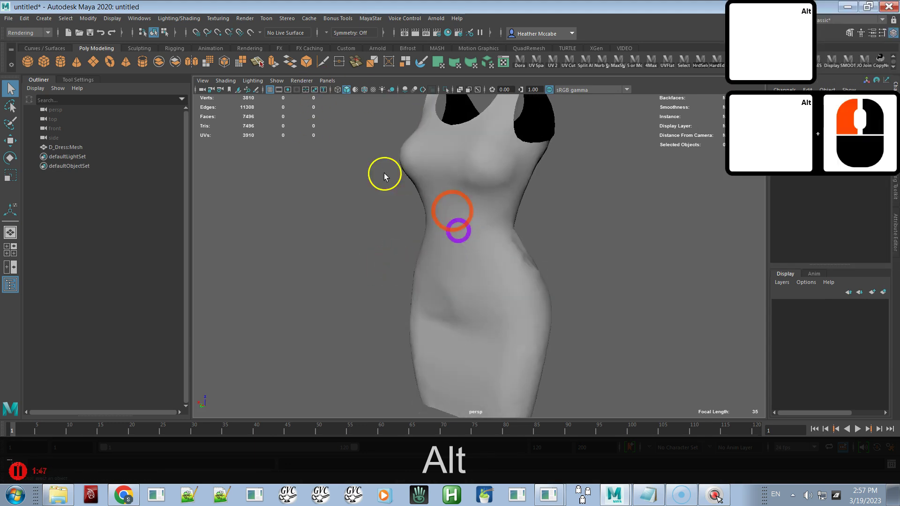
Examine the dress's mesh with Wireframe on Shaded turned on, and its smooth surface from several angles with it turned off.
{"action": "left_click", "coordinate": [220, 80]}
{"action": "key", "text": "Tab"}
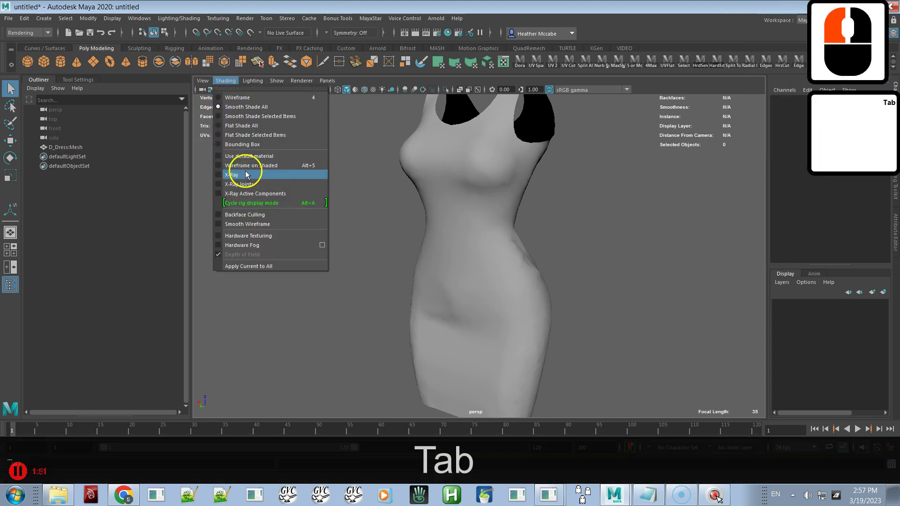
{"action": "left_click", "coordinate": [242, 167]}
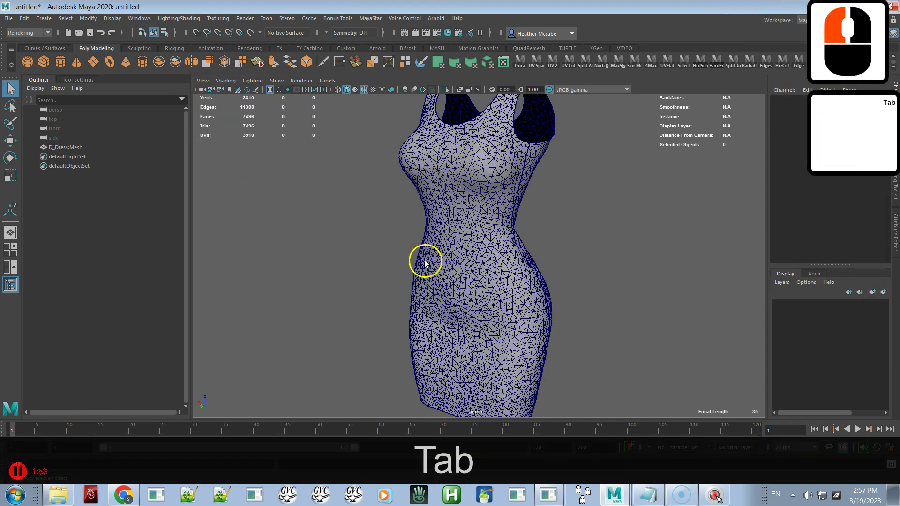
{"action": "mouse_move", "coordinate": [470, 267]}
{"action": "left_mouse_down", "text": "alt"}
{"action": "mouse_move", "coordinate": [585, 260]}
{"action": "mouse_move", "coordinate": [461, 269]}
{"action": "left_mouse_up", "text": "alt"}
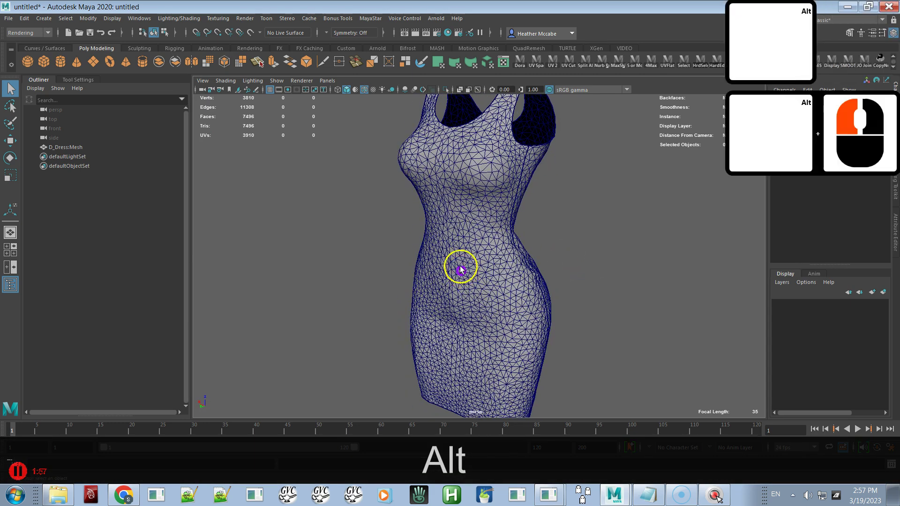
{"action": "left_click", "coordinate": [225, 81]}
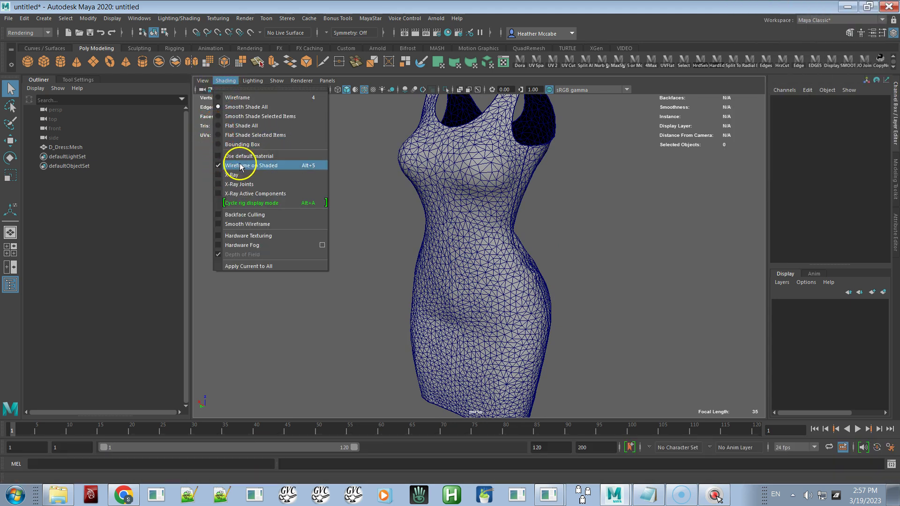
{"action": "left_click", "coordinate": [240, 164]}
{"action": "left_click_drag", "start_coordinate": [387, 229], "coordinate": [405, 231], "text": "alt"}
{"action": "middle_click_drag", "start_coordinate": [406, 231], "coordinate": [380, 241], "text": "alt"}
{"action": "right_click_drag", "start_coordinate": [380, 241], "coordinate": [406, 236], "text": "alt"}
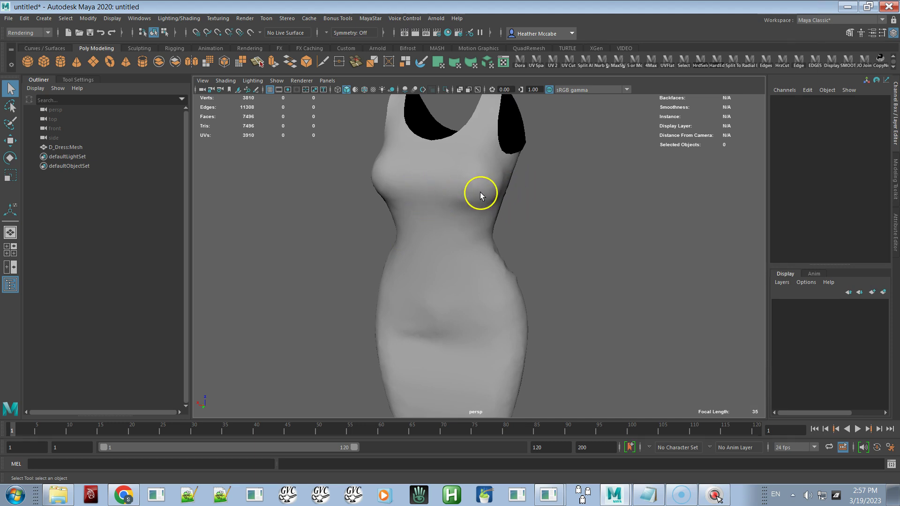
{"action": "mouse_move", "coordinate": [442, 210]}
{"action": "left_mouse_down", "text": "alt"}
{"action": "mouse_move", "coordinate": [472, 213]}
{"action": "mouse_move", "coordinate": [442, 201]}
{"action": "left_mouse_up", "text": "alt"}
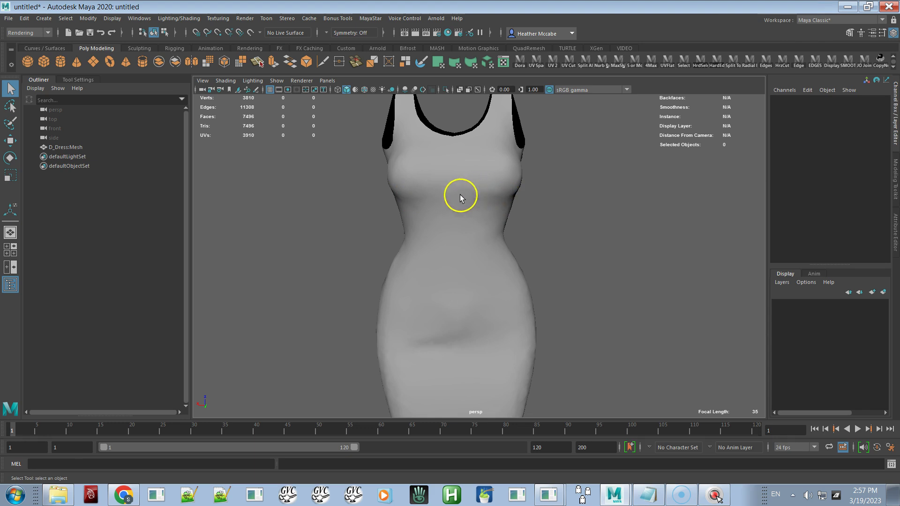
{"action": "left_click_drag", "start_coordinate": [510, 161], "coordinate": [484, 209], "text": "alt"}
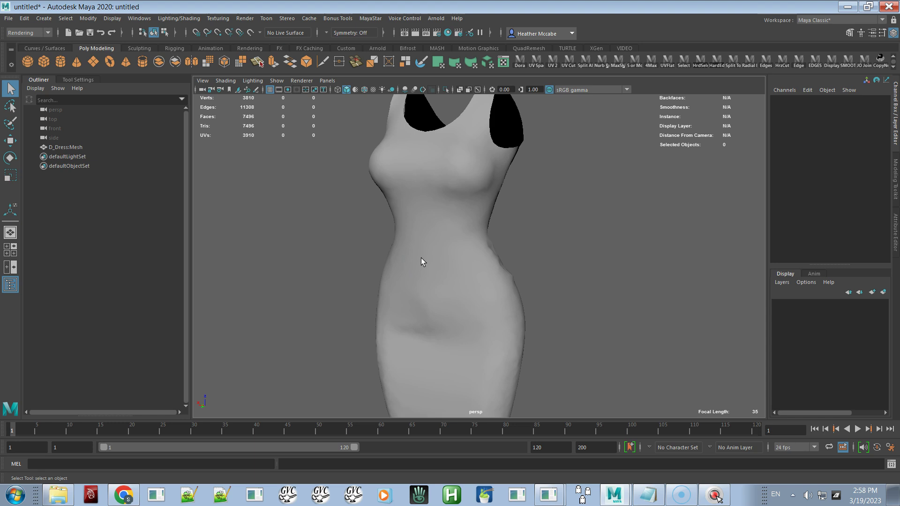
{"action": "left_click_drag", "start_coordinate": [420, 269], "coordinate": [446, 271], "text": "alt"}
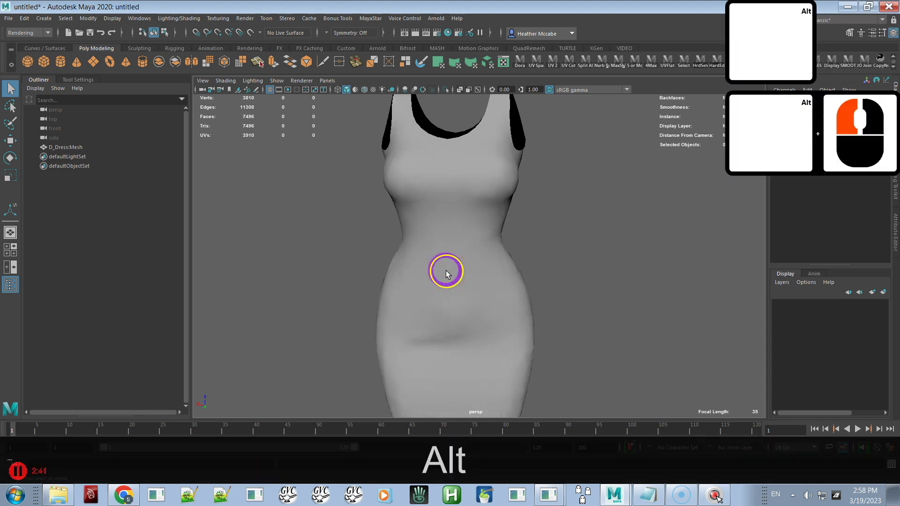
Switch the menu set to Modeling and back to Rendering.
{"action": "left_click", "coordinate": [38, 32]}
{"action": "left_click", "coordinate": [18, 43]}
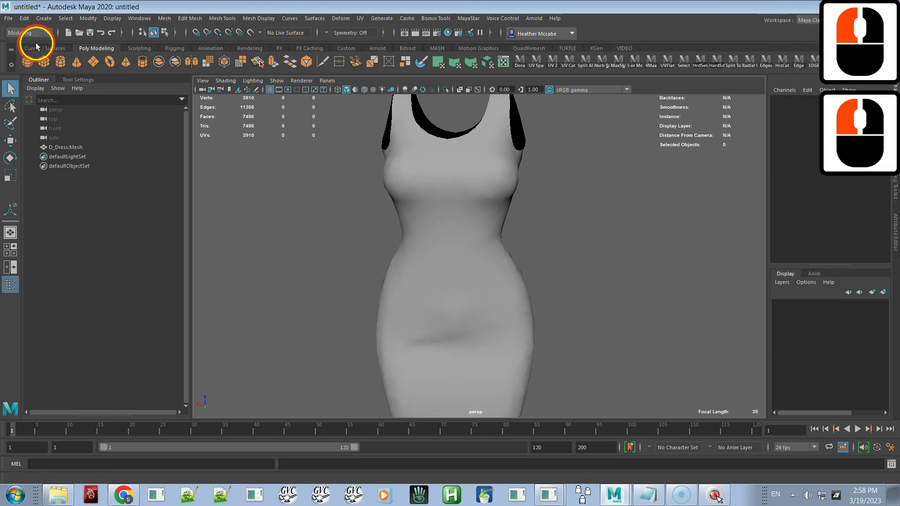
{"action": "left_click", "coordinate": [43, 33]}
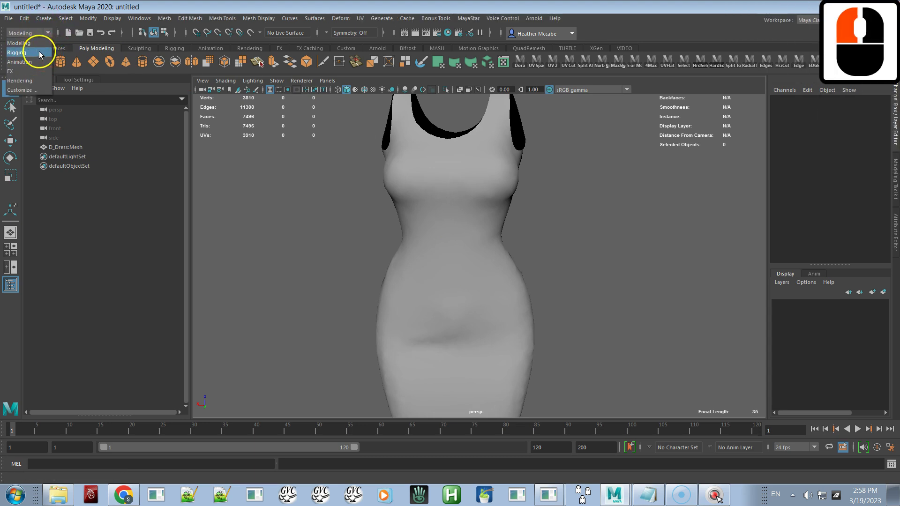
{"action": "left_click", "coordinate": [38, 81]}
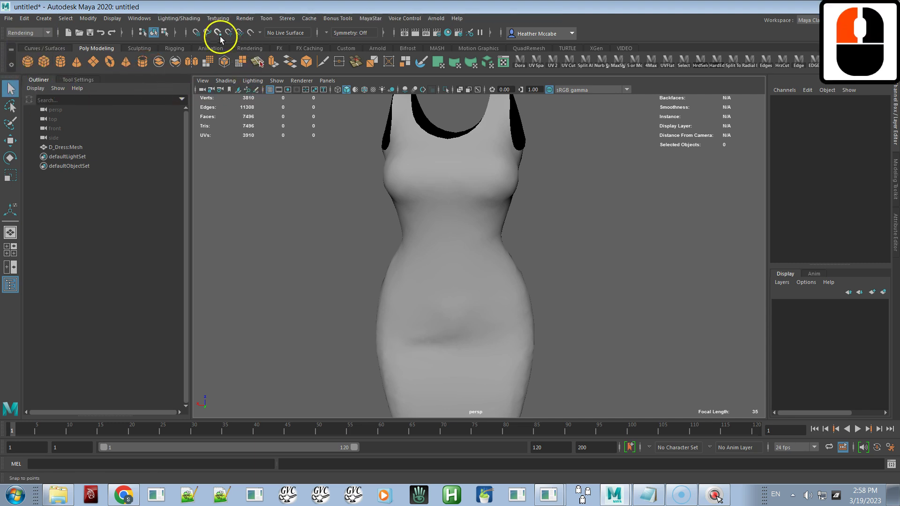
Select the dress mesh and activate the 3D Paint Tool with its settings open.
{"action": "left_click", "coordinate": [216, 19]}
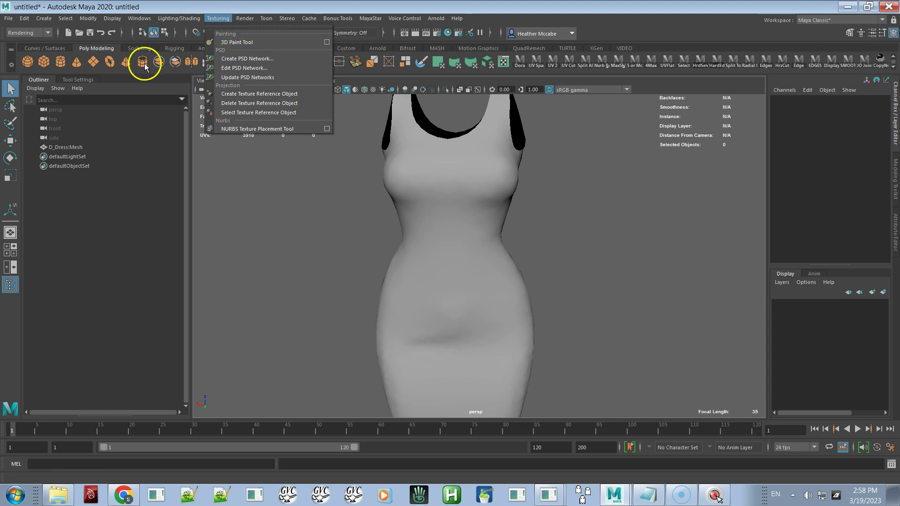
{"action": "left_click", "coordinate": [471, 238]}
{"action": "left_click", "coordinate": [472, 240]}
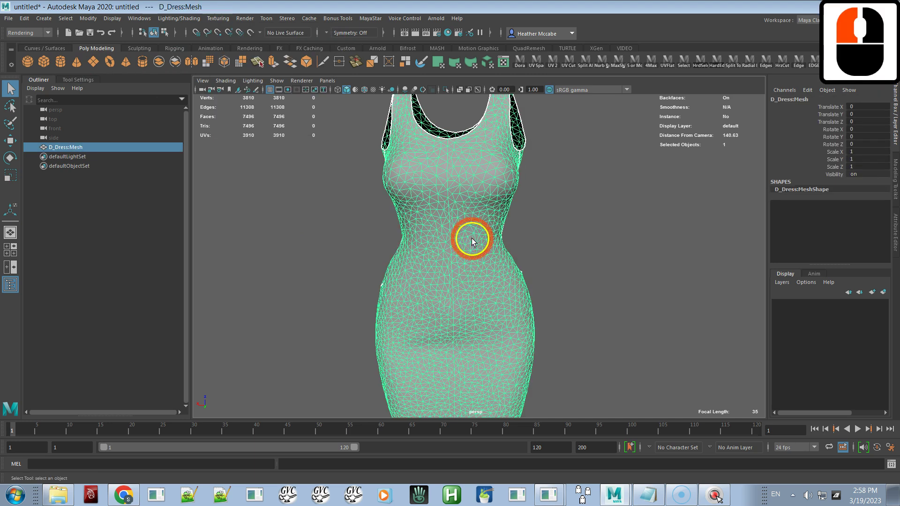
{"action": "left_click", "coordinate": [225, 20]}
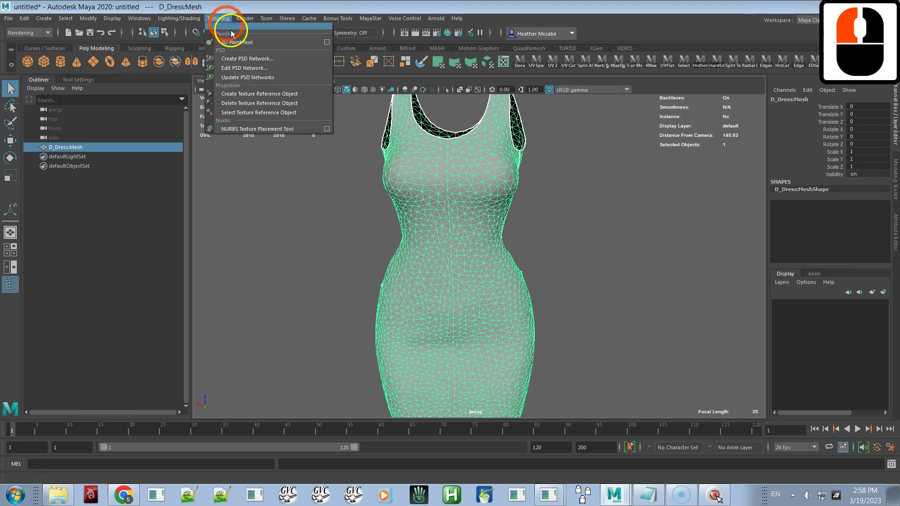
{"action": "left_click", "coordinate": [326, 42]}
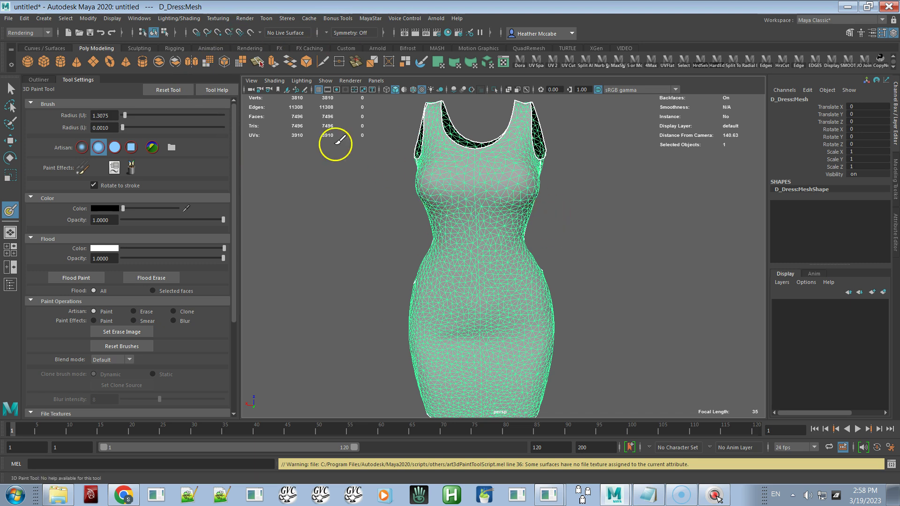
Save the scene to the Desktop as a Maya Binary file named "Delte Me Paint Guides Video".
{"action": "left_click", "coordinate": [9, 19]}
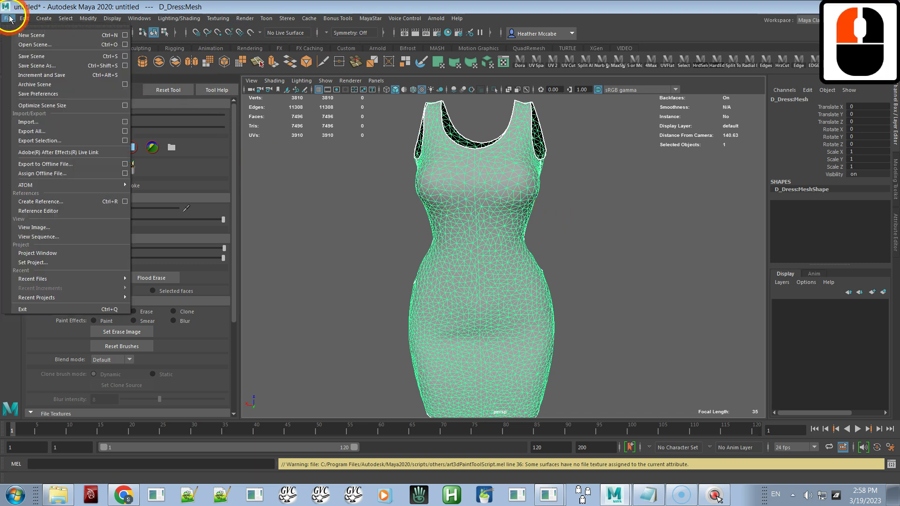
{"action": "left_click", "coordinate": [33, 56]}
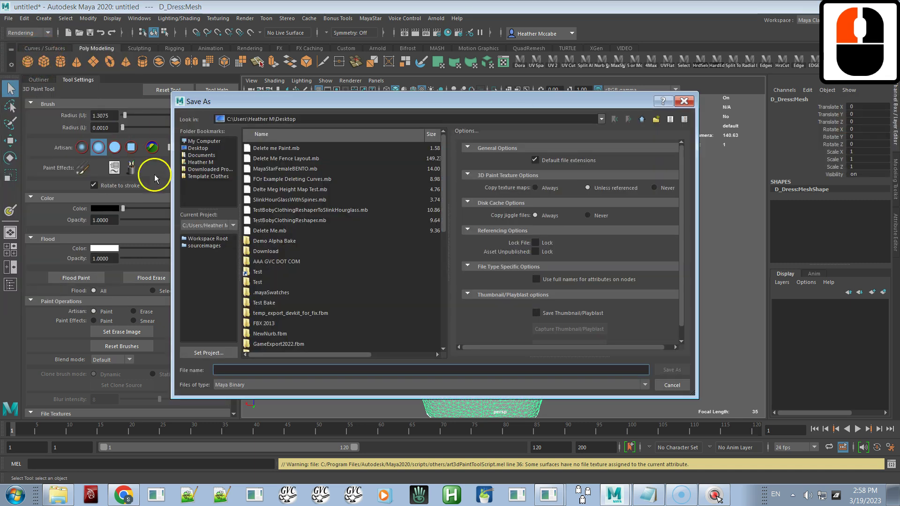
{"action": "left_click", "coordinate": [277, 371]}
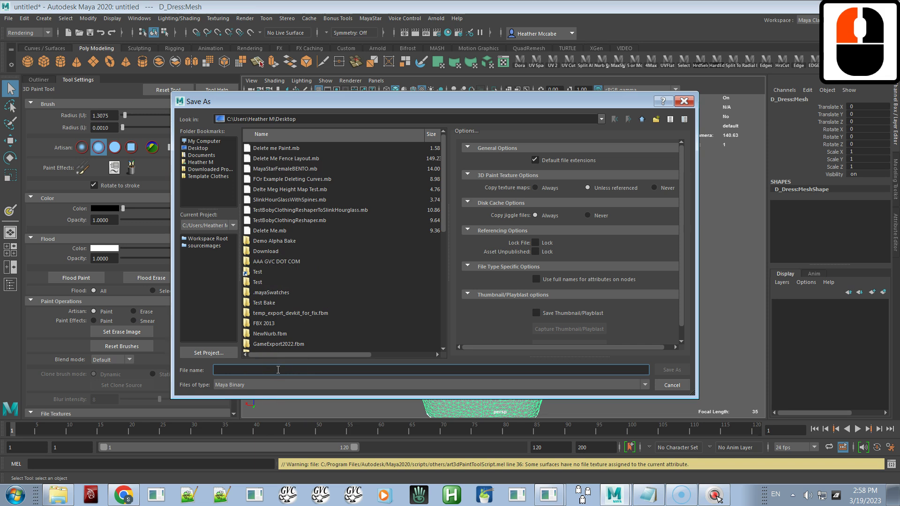
{"action": "type", "text": "Delte Me "}
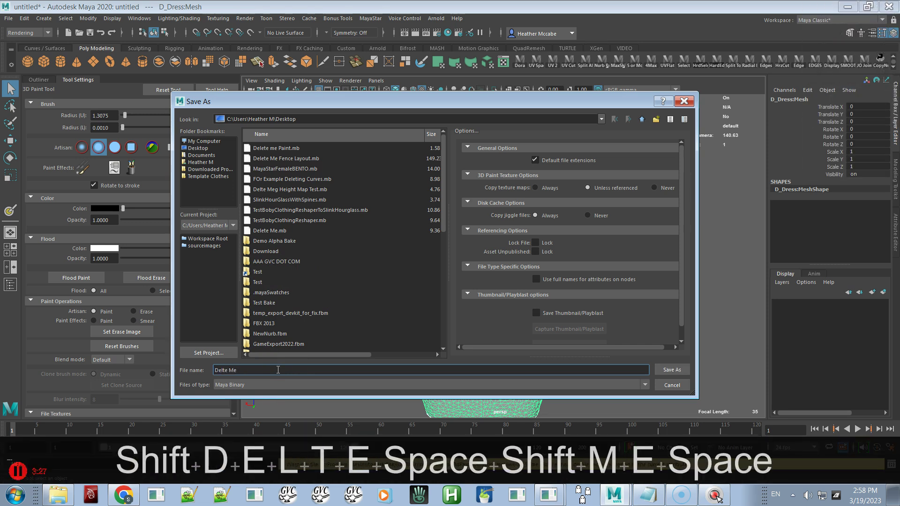
{"action": "type", "text": "Paint "}
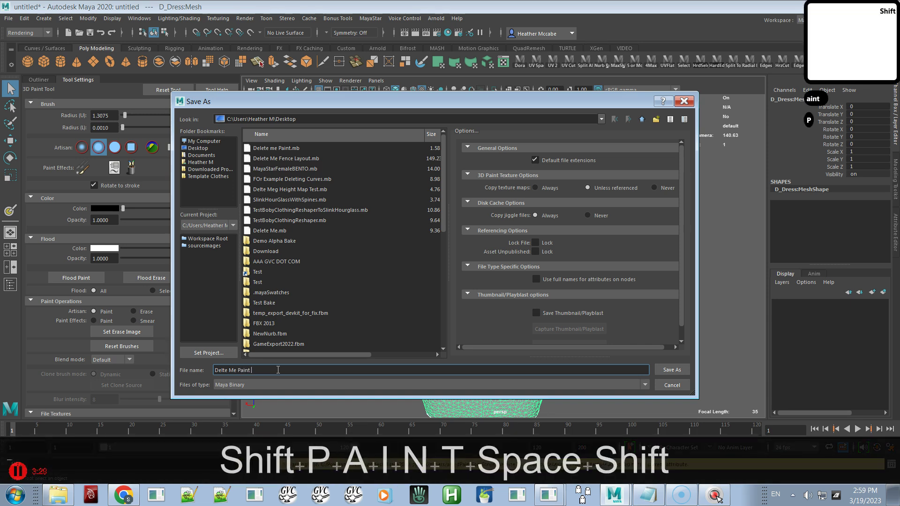
{"action": "type", "text": "Guides "}
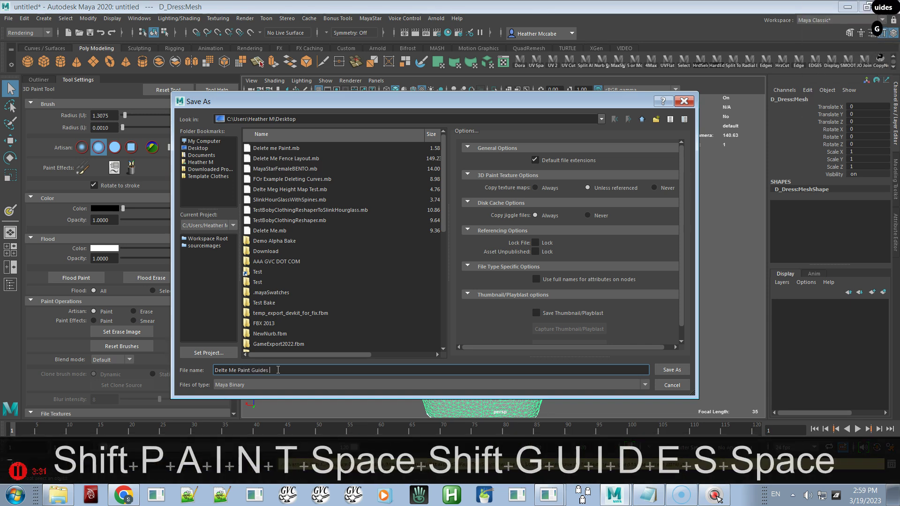
{"action": "type", "text": "Video"}
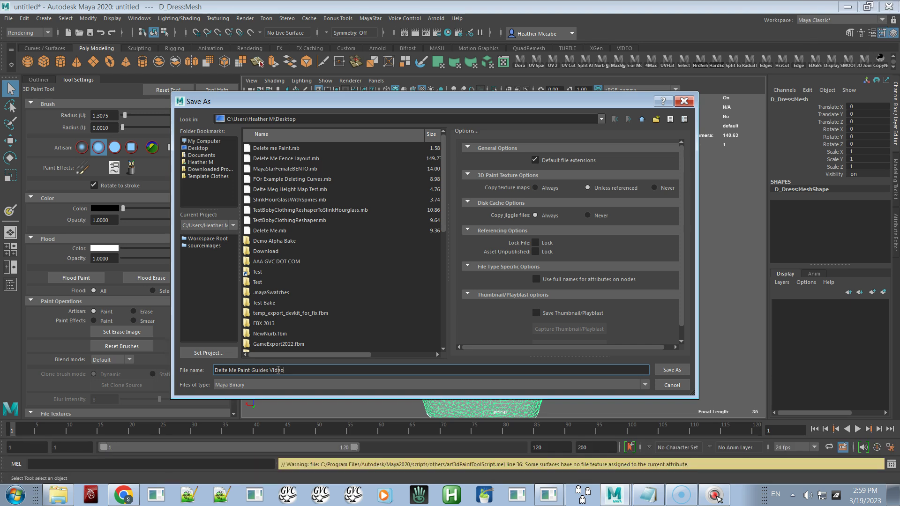
{"action": "key", "text": "Return"}
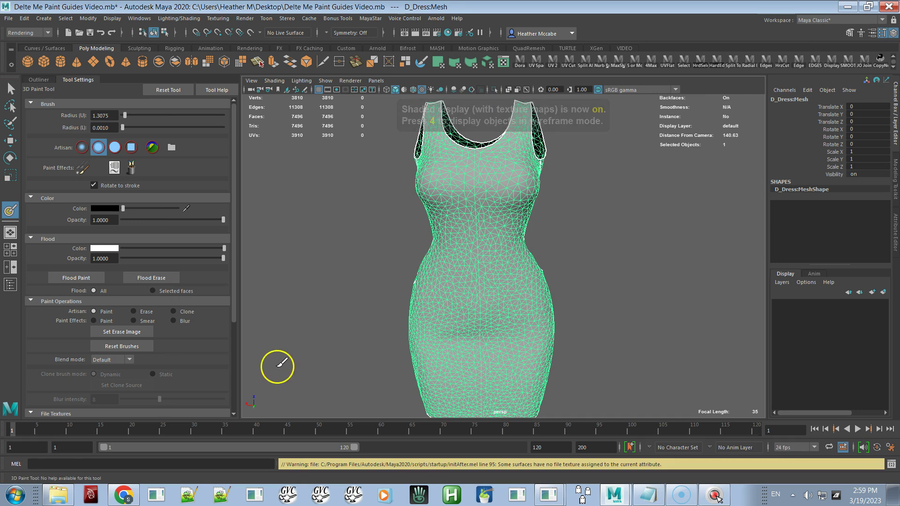
Assign a 1024 by 1024 PNG file texture to the dress's Color attribute for 3D painting.
{"action": "mouse_move", "coordinate": [234, 232]}
{"action": "left_mouse_down"}
{"action": "mouse_move", "coordinate": [229, 280]}
{"action": "mouse_move", "coordinate": [241, 331]}
{"action": "left_mouse_up"}
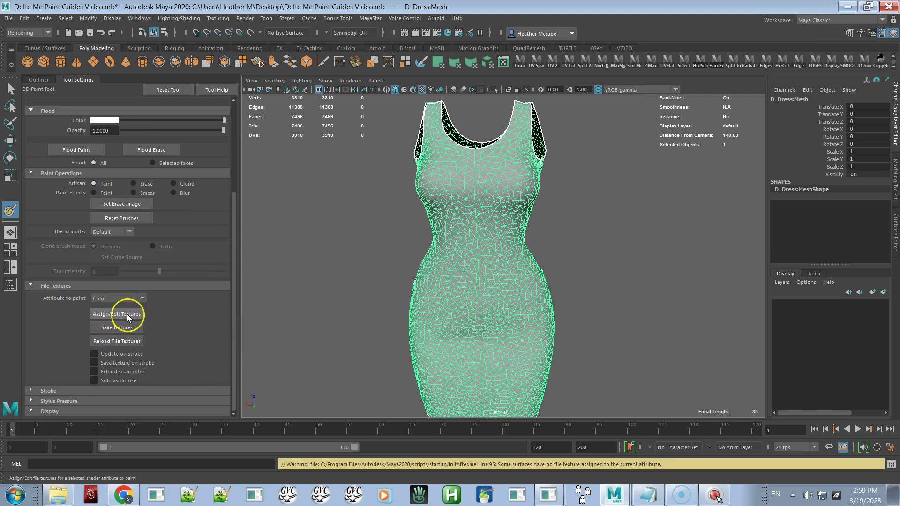
{"action": "left_click", "coordinate": [127, 318]}
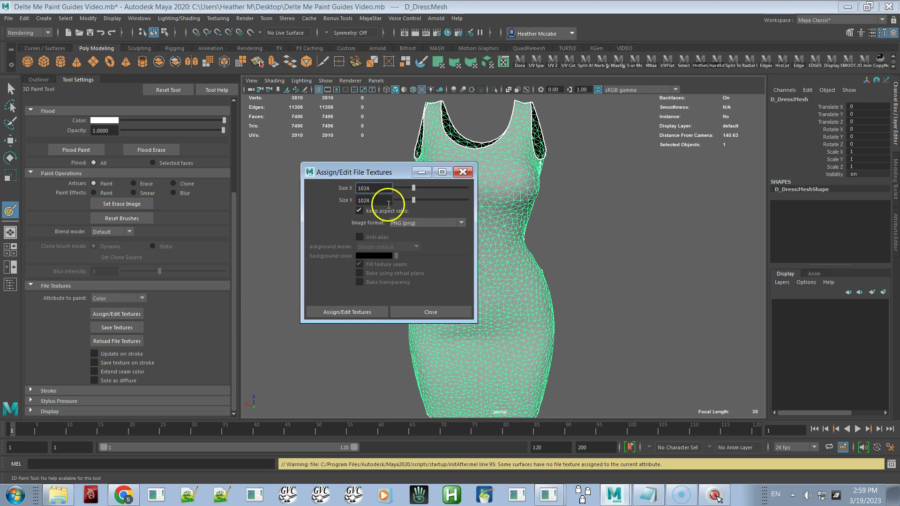
{"action": "left_click", "coordinate": [415, 223]}
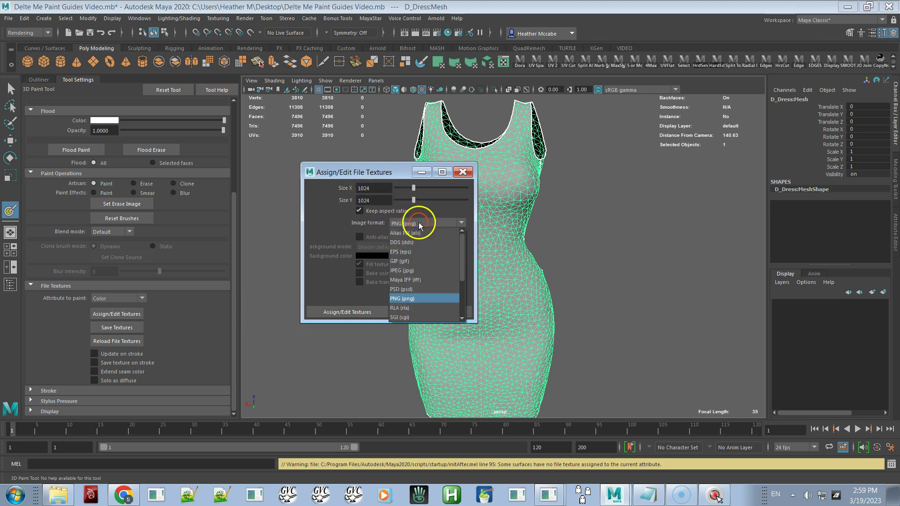
{"action": "left_click", "coordinate": [412, 299]}
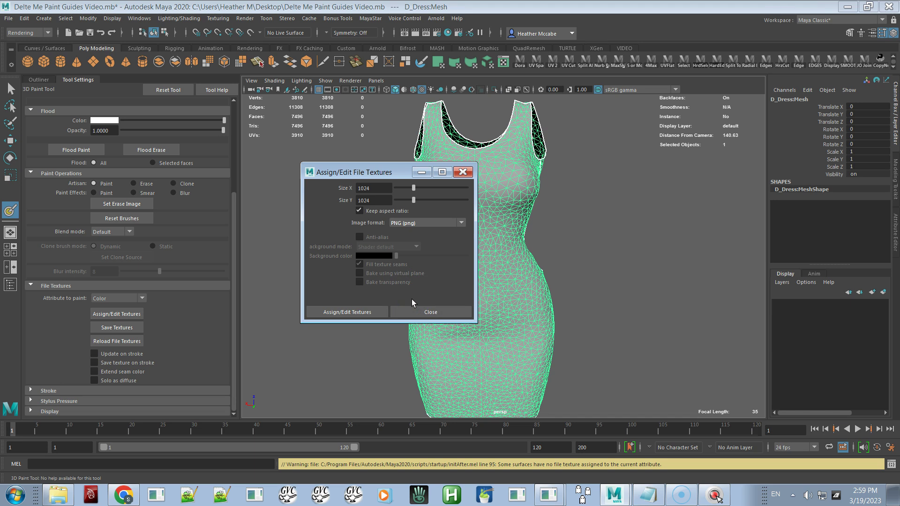
{"action": "left_click", "coordinate": [360, 310]}
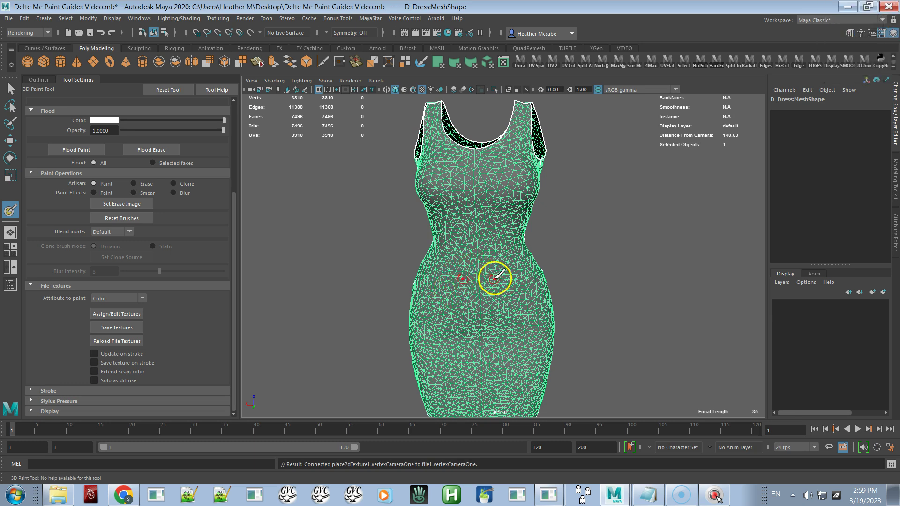
Turn off the wireframe display in the 3D Paint Tool's Display settings so the dress surface shows clean.
{"action": "right_click_drag", "start_coordinate": [490, 272], "coordinate": [520, 327], "text": "alt"}
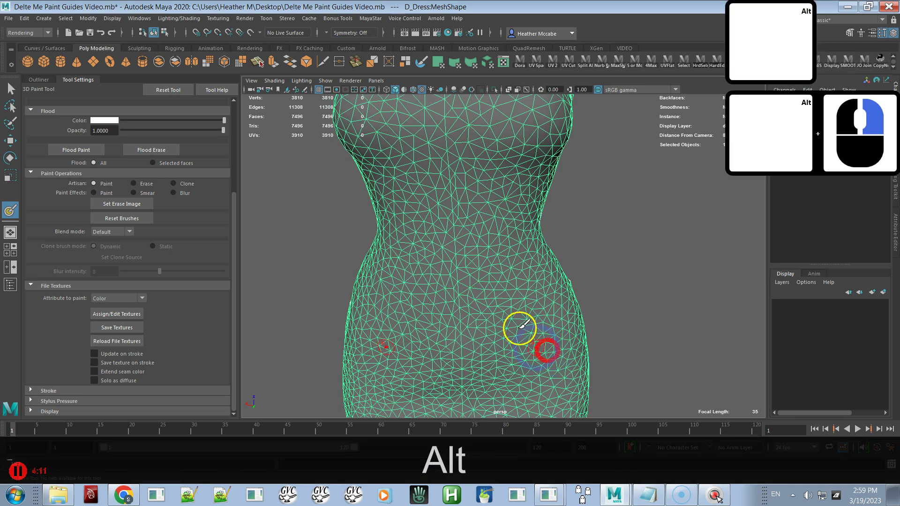
{"action": "left_click", "coordinate": [68, 412]}
{"action": "key", "text": "Tab"}
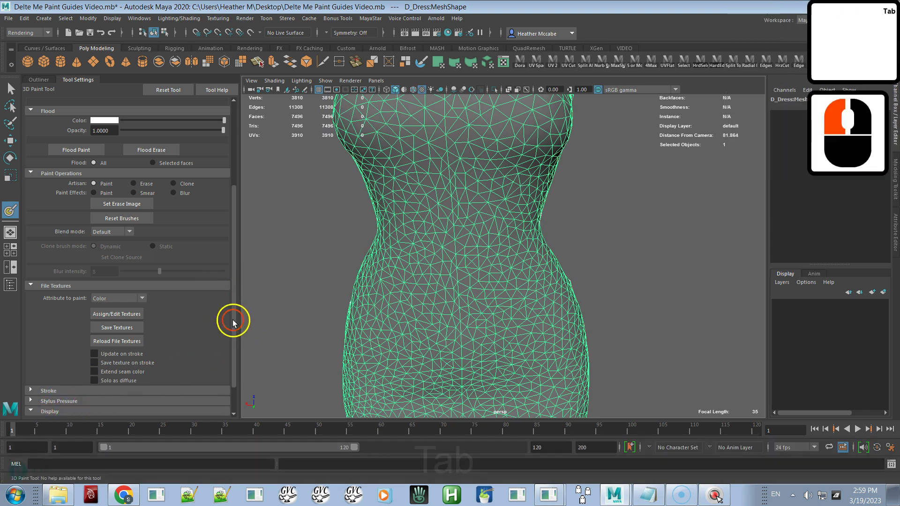
{"action": "key", "text": "Tab"}
{"action": "left_click_drag", "start_coordinate": [233, 322], "coordinate": [235, 357]}
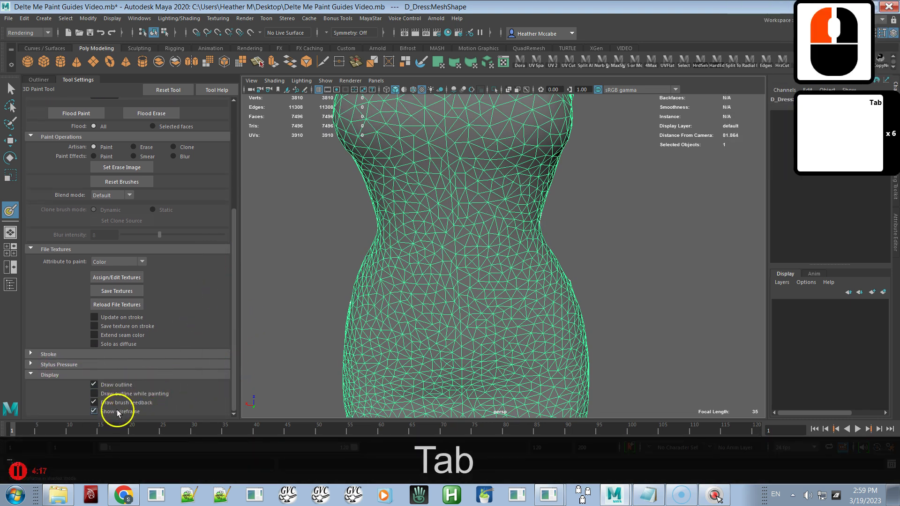
{"action": "left_click", "coordinate": [104, 412]}
{"action": "key", "text": "Tab"}
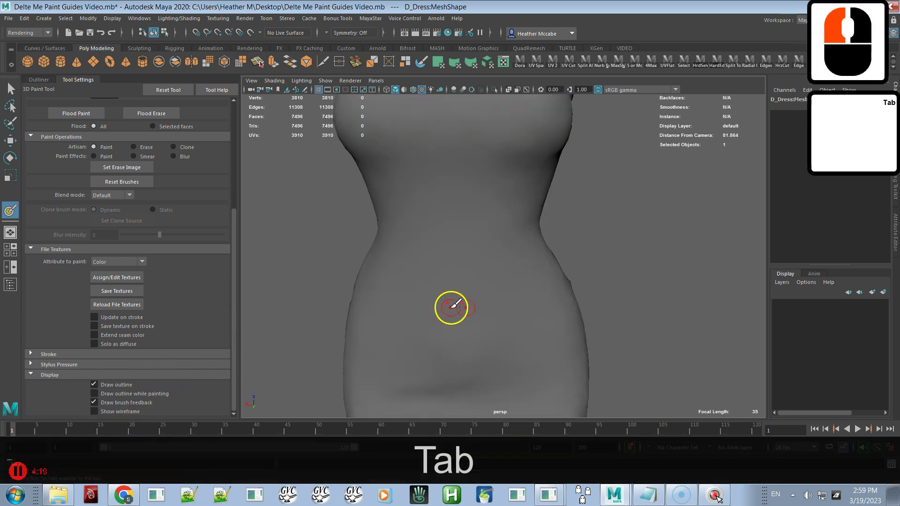
{"action": "mouse_move", "coordinate": [494, 239]}
{"action": "right_mouse_down", "text": "alt"}
{"action": "mouse_move", "coordinate": [554, 287]}
{"action": "mouse_move", "coordinate": [505, 249]}
{"action": "right_mouse_up", "text": "alt"}
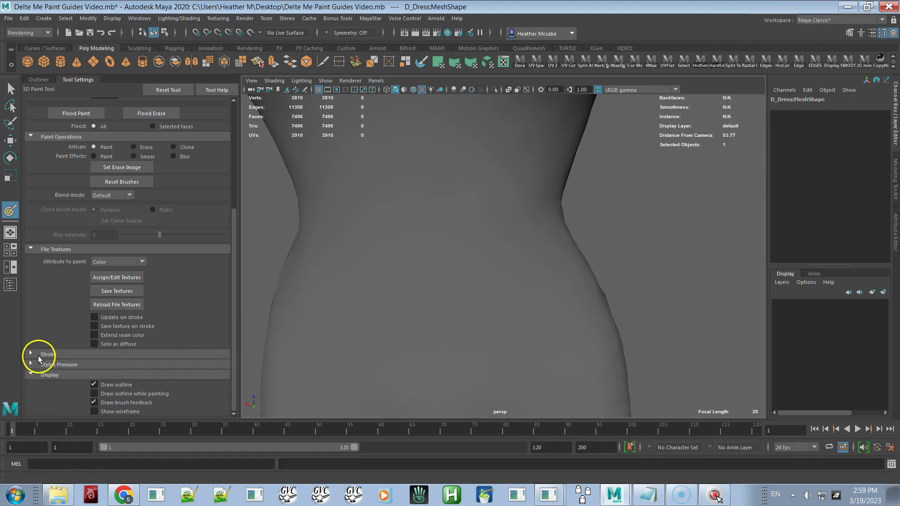
Open the Stroke settings to review the Reflection option and its X axis, and examine the mirrored brush on the dress.
{"action": "left_click", "coordinate": [30, 355]}
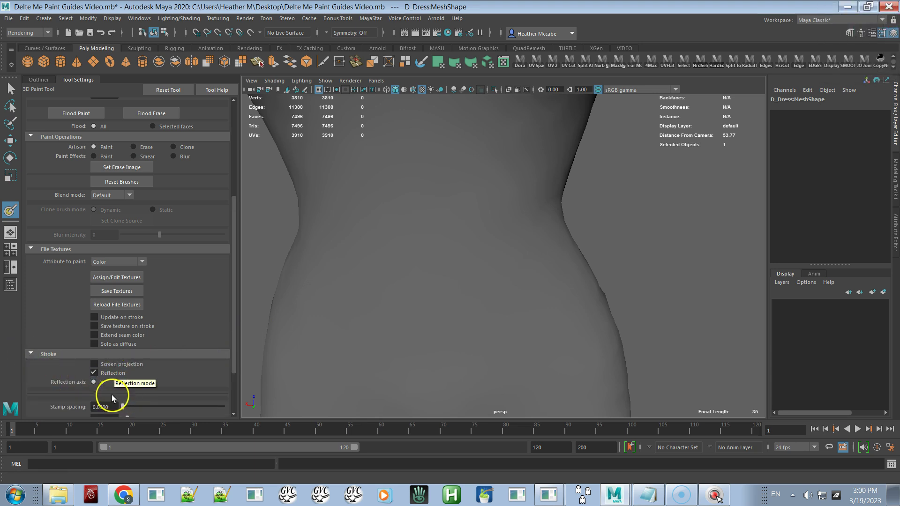
{"action": "right_click_drag", "start_coordinate": [434, 331], "coordinate": [329, 319], "text": "alt"}
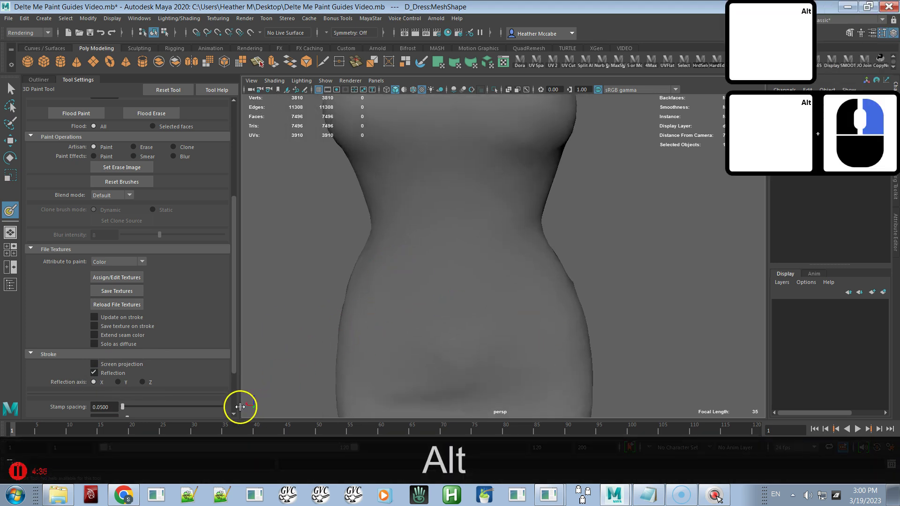
{"action": "mouse_move", "coordinate": [386, 356]}
{"action": "left_mouse_down", "text": "alt"}
{"action": "mouse_move", "coordinate": [368, 375]}
{"action": "mouse_move", "coordinate": [382, 353]}
{"action": "left_mouse_up", "text": "alt"}
{"action": "right_click_drag", "start_coordinate": [381, 353], "coordinate": [155, 380], "text": "alt"}
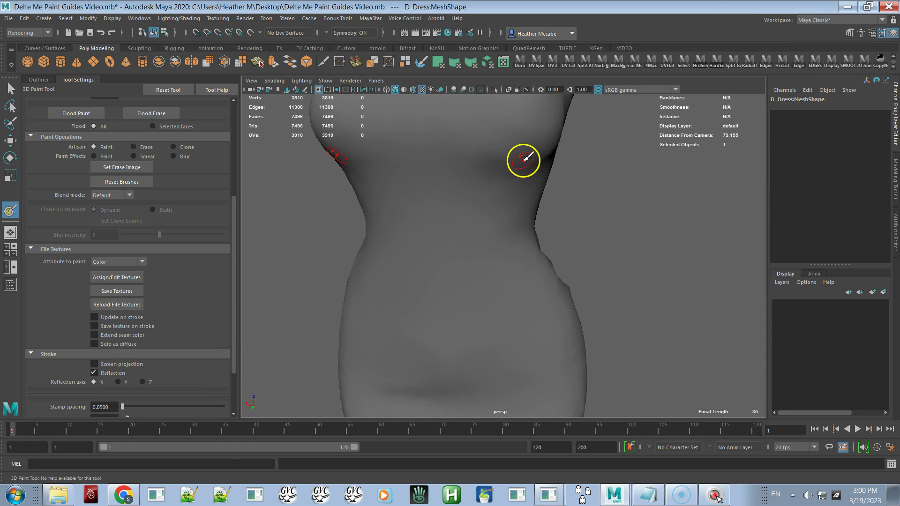
{"action": "left_click_drag", "start_coordinate": [472, 191], "coordinate": [412, 195], "text": "alt"}
{"action": "right_click_drag", "start_coordinate": [412, 195], "coordinate": [412, 154], "text": "alt"}
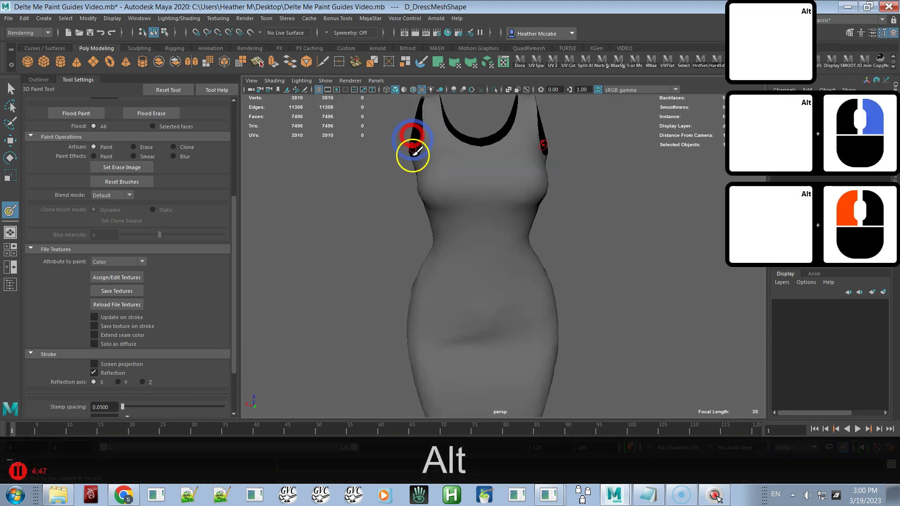
{"action": "middle_click_drag", "start_coordinate": [440, 187], "coordinate": [419, 195], "text": "alt"}
{"action": "right_click_drag", "start_coordinate": [426, 207], "coordinate": [441, 246], "text": "alt"}
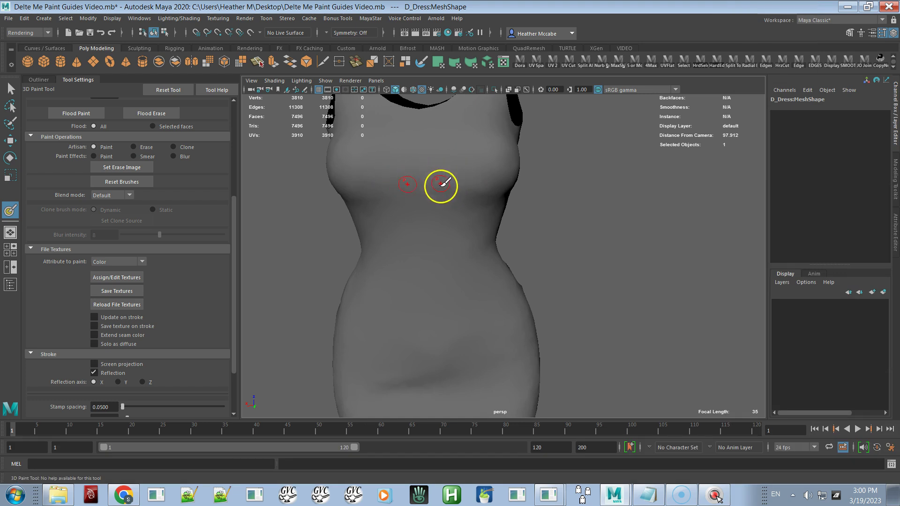
Try a mirrored black stroke under the bust of the unflooded dress, and undo it.
{"action": "left_click_drag", "start_coordinate": [428, 196], "coordinate": [501, 202]}
{"action": "left_click_drag", "start_coordinate": [438, 285], "coordinate": [416, 241], "text": "alt"}
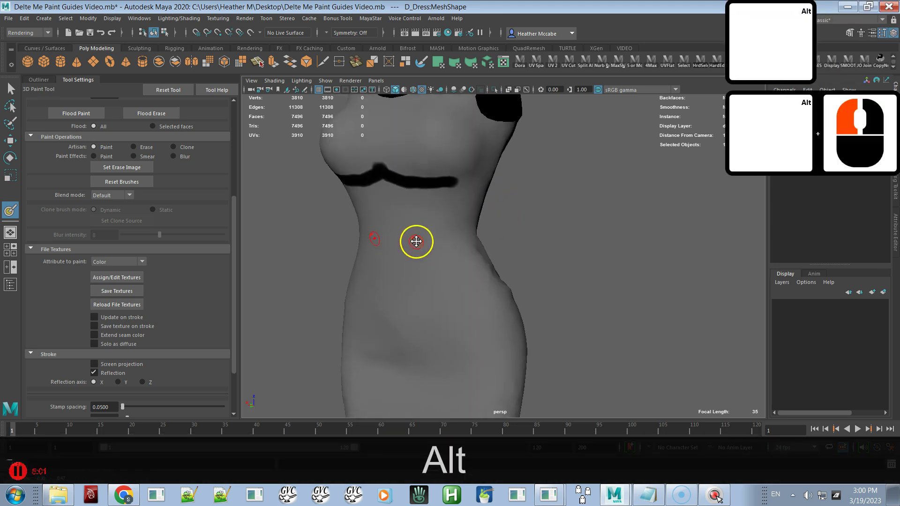
{"action": "middle_click_drag", "start_coordinate": [416, 241], "coordinate": [442, 285], "text": "alt"}
{"action": "key", "text": "ctrl+z"}
{"action": "key", "text": "ctrl+z"}
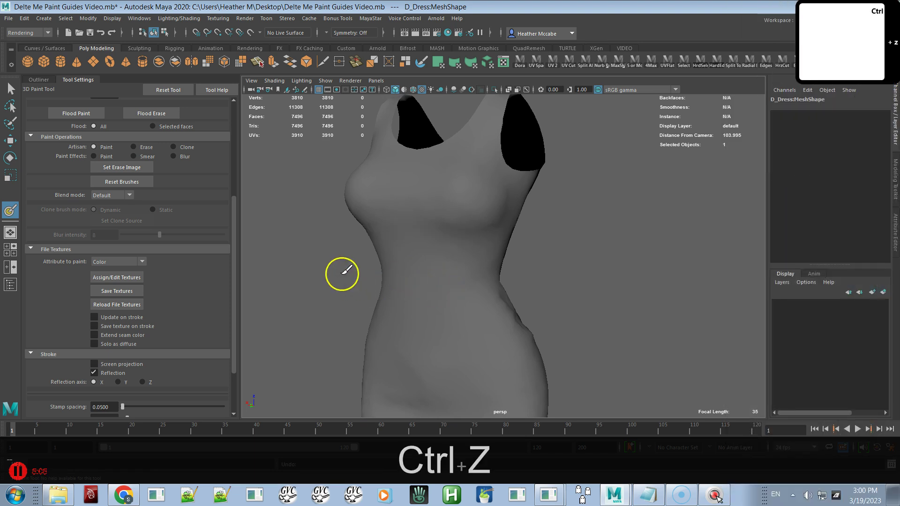
Flood the entire dress with white paint at full opacity.
{"action": "left_click_drag", "start_coordinate": [234, 212], "coordinate": [229, 120]}
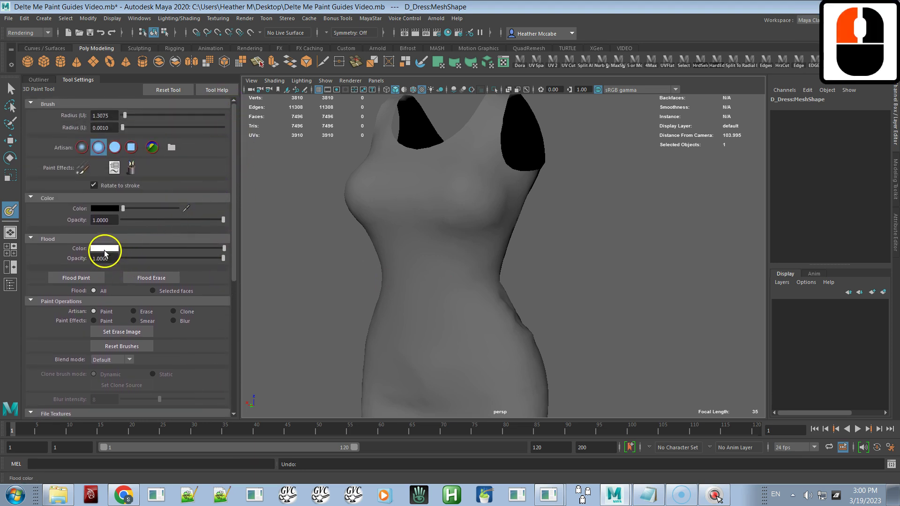
{"action": "left_click", "coordinate": [79, 278]}
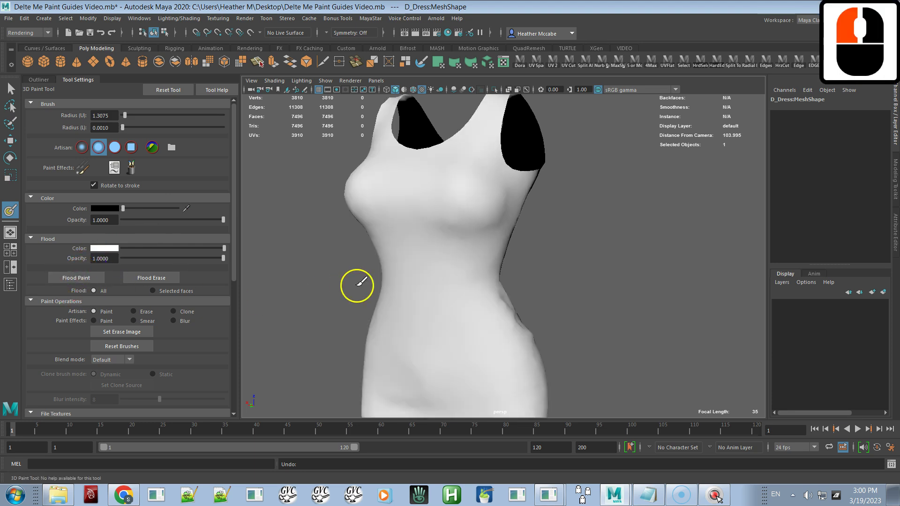
{"action": "mouse_move", "coordinate": [125, 207]}
{"action": "left_mouse_down"}
{"action": "mouse_move", "coordinate": [187, 210]}
{"action": "mouse_move", "coordinate": [128, 210]}
{"action": "left_mouse_up"}
{"action": "left_click", "coordinate": [115, 208]}
Paint a mirrored black guide line under the bust across the front of the dress.
{"action": "left_click_drag", "start_coordinate": [383, 267], "coordinate": [415, 281], "text": "alt"}
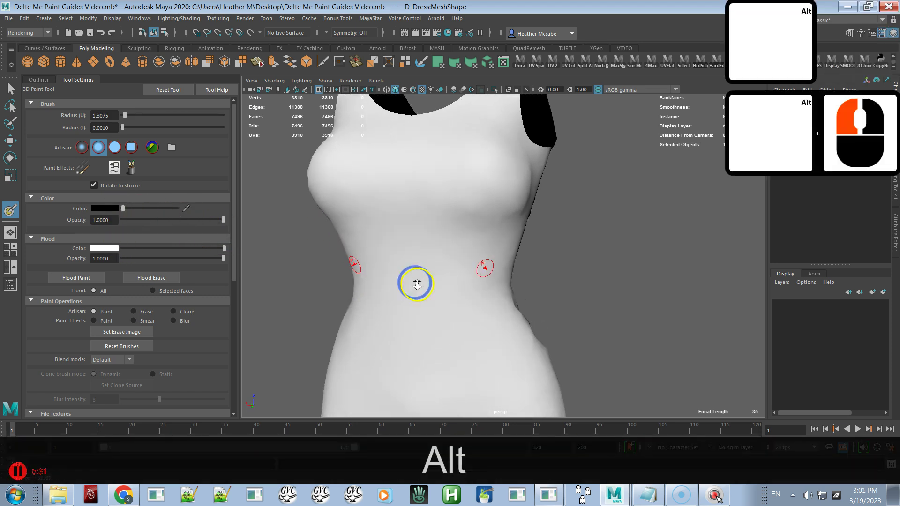
{"action": "right_click_drag", "start_coordinate": [415, 281], "coordinate": [421, 280], "text": "alt"}
{"action": "middle_click_drag", "start_coordinate": [400, 277], "coordinate": [407, 315], "text": "alt"}
{"action": "mouse_move", "coordinate": [407, 315]}
{"action": "left_mouse_down", "text": "alt"}
{"action": "mouse_move", "coordinate": [428, 279]}
{"action": "mouse_move", "coordinate": [395, 282]}
{"action": "mouse_move", "coordinate": [451, 287]}
{"action": "left_mouse_up", "text": "alt"}
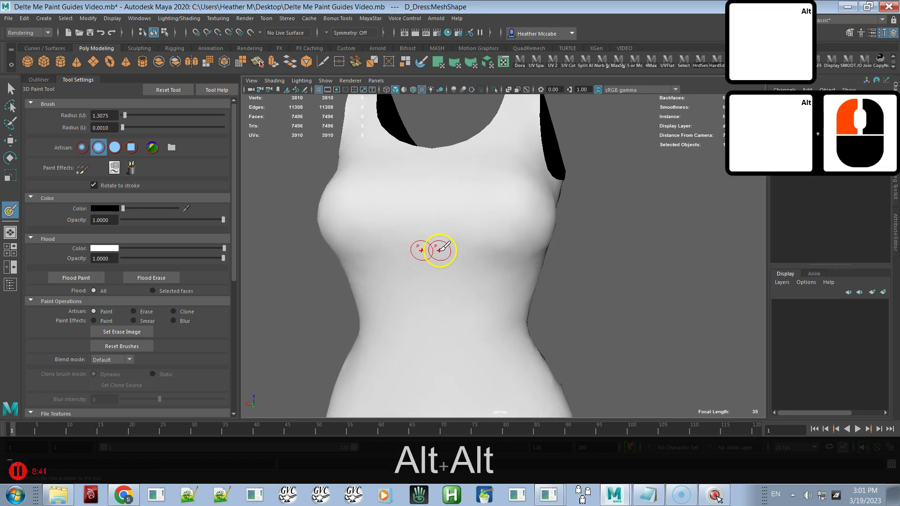
{"action": "left_click_drag", "start_coordinate": [431, 251], "coordinate": [547, 261]}
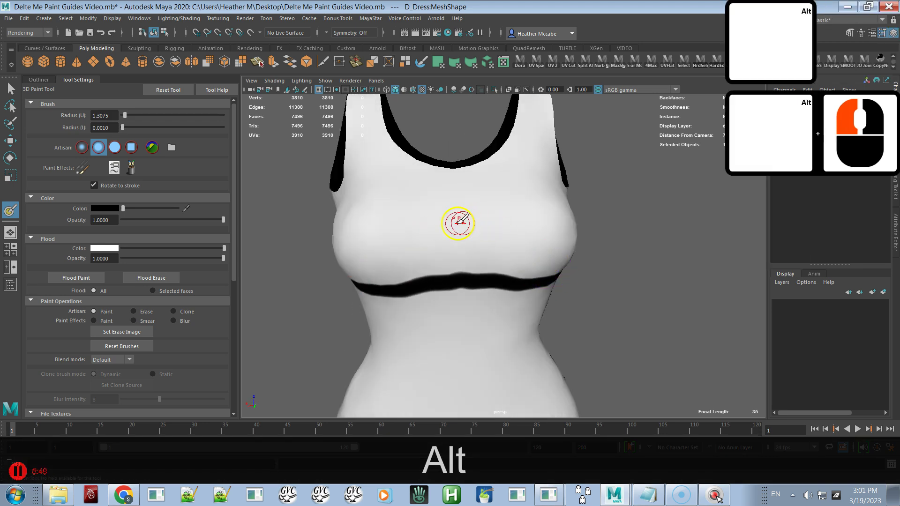
Paint a mirrored black guide line across the upper bust from the front centre around to the side.
{"action": "mouse_move", "coordinate": [459, 224]}
{"action": "left_mouse_down"}
{"action": "mouse_move", "coordinate": [516, 201]}
{"action": "mouse_move", "coordinate": [568, 201]}
{"action": "mouse_move", "coordinate": [476, 207]}
{"action": "left_mouse_up"}
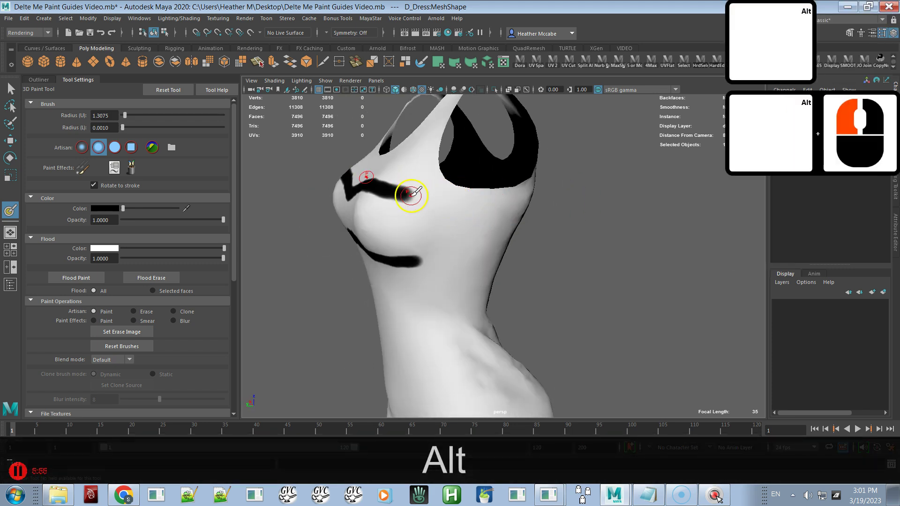
{"action": "left_click_drag", "start_coordinate": [403, 196], "coordinate": [424, 210]}
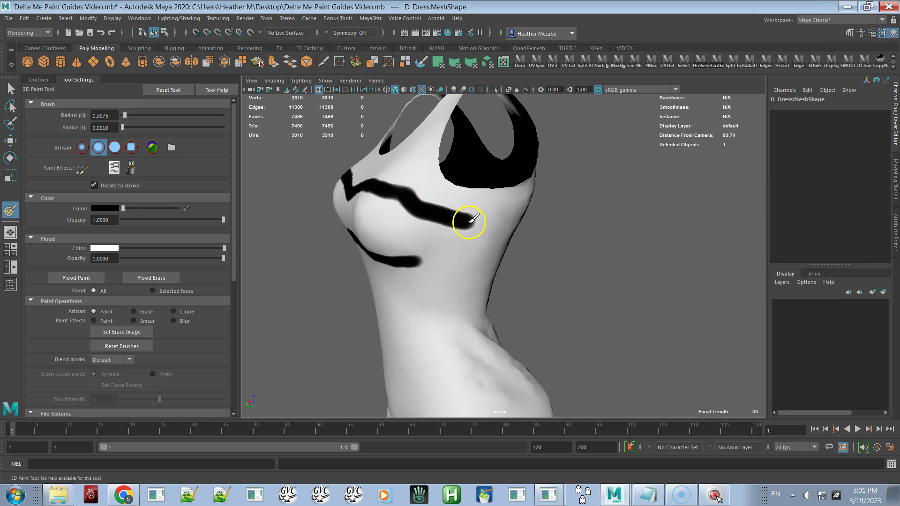
{"action": "left_click_drag", "start_coordinate": [494, 228], "coordinate": [501, 228]}
Undo the last strokes that extend the underbust line along the side toward the back.
{"action": "mouse_move", "coordinate": [406, 271]}
{"action": "left_mouse_down", "text": "alt"}
{"action": "mouse_move", "coordinate": [479, 238]}
{"action": "mouse_move", "coordinate": [509, 248]}
{"action": "mouse_move", "coordinate": [423, 251]}
{"action": "mouse_move", "coordinate": [468, 275]}
{"action": "mouse_move", "coordinate": [494, 273]}
{"action": "left_mouse_up", "text": "alt"}
{"action": "key", "text": "ctrl+z"}
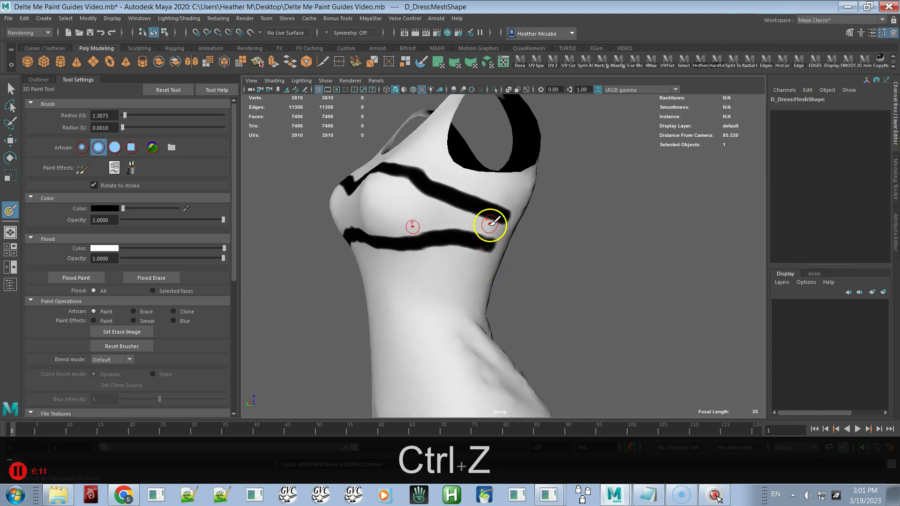
{"action": "key", "text": "ctrl+z"}
{"action": "key", "text": "ctrl+z"}
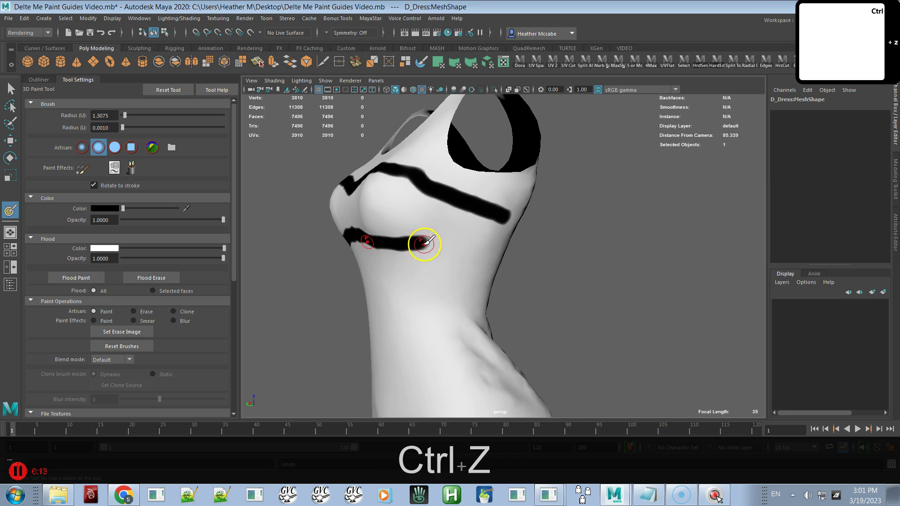
Continue the underbust and upper bust guide lines around the side and across the back of the dress.
{"action": "mouse_move", "coordinate": [422, 241]}
{"action": "left_mouse_down"}
{"action": "mouse_move", "coordinate": [491, 263]}
{"action": "mouse_move", "coordinate": [354, 263]}
{"action": "mouse_move", "coordinate": [364, 263]}
{"action": "left_mouse_up"}
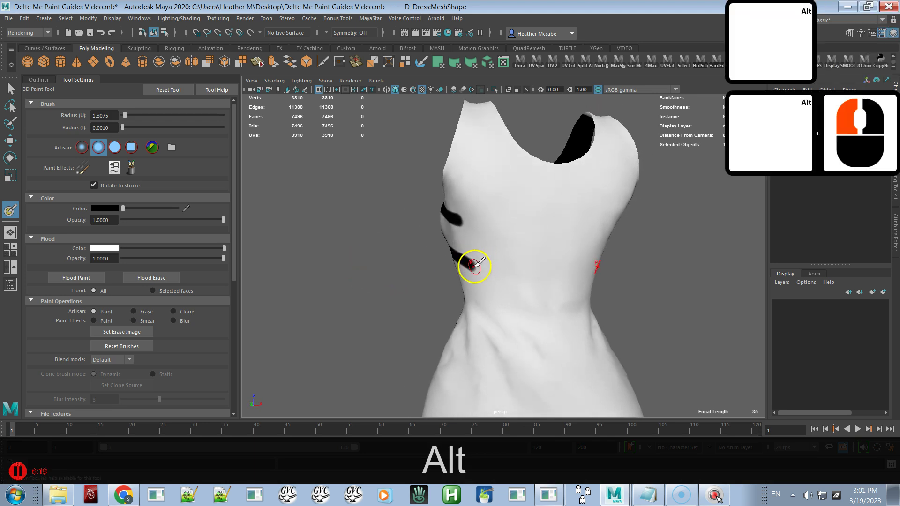
{"action": "left_click_drag", "start_coordinate": [474, 264], "coordinate": [553, 275]}
{"action": "left_click_drag", "start_coordinate": [463, 219], "coordinate": [587, 244]}
{"action": "left_click", "coordinate": [556, 233]}
{"action": "mouse_move", "coordinate": [468, 267]}
{"action": "left_mouse_down", "text": "alt"}
{"action": "mouse_move", "coordinate": [526, 275]}
{"action": "mouse_move", "coordinate": [466, 279]}
{"action": "left_mouse_up", "text": "alt"}
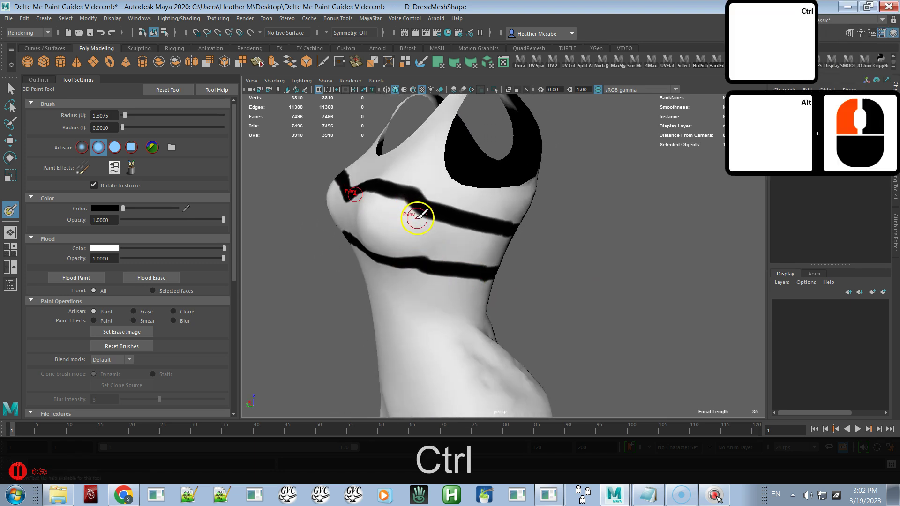
Erase the uneven section of the upper bust line at the side and repaint it as a smooth black line.
{"action": "left_click", "coordinate": [364, 208], "text": "ctrl"}
{"action": "left_click", "coordinate": [428, 236], "text": "ctrl"}
{"action": "mouse_move", "coordinate": [434, 226]}
{"action": "left_mouse_down", "text": "ctrl"}
{"action": "mouse_move", "coordinate": [396, 213]}
{"action": "mouse_move", "coordinate": [464, 233]}
{"action": "mouse_move", "coordinate": [488, 230]}
{"action": "mouse_move", "coordinate": [412, 255]}
{"action": "mouse_move", "coordinate": [443, 272]}
{"action": "mouse_move", "coordinate": [528, 262]}
{"action": "left_mouse_up", "text": "ctrl"}
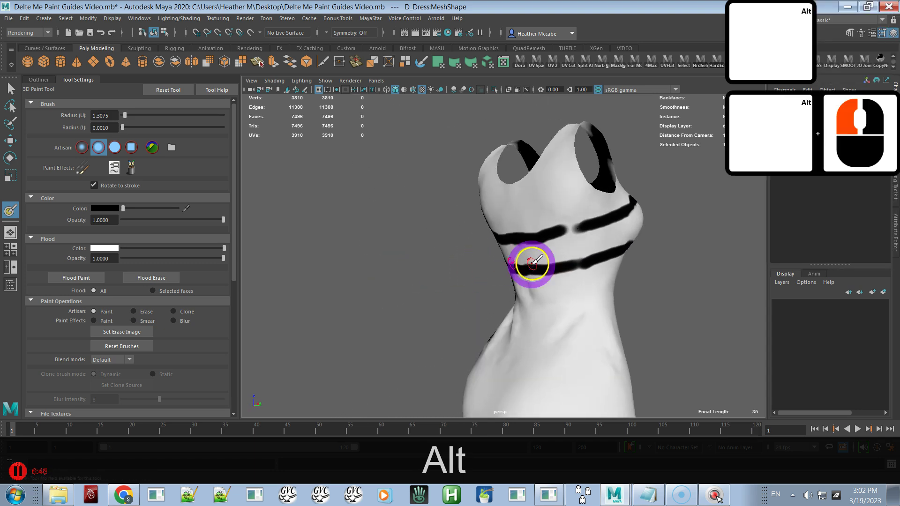
{"action": "mouse_move", "coordinate": [578, 225]}
{"action": "left_mouse_down"}
{"action": "mouse_move", "coordinate": [560, 229]}
{"action": "mouse_move", "coordinate": [623, 243]}
{"action": "mouse_move", "coordinate": [444, 248]}
{"action": "mouse_move", "coordinate": [488, 258]}
{"action": "mouse_move", "coordinate": [354, 267]}
{"action": "mouse_move", "coordinate": [381, 274]}
{"action": "left_mouse_up"}
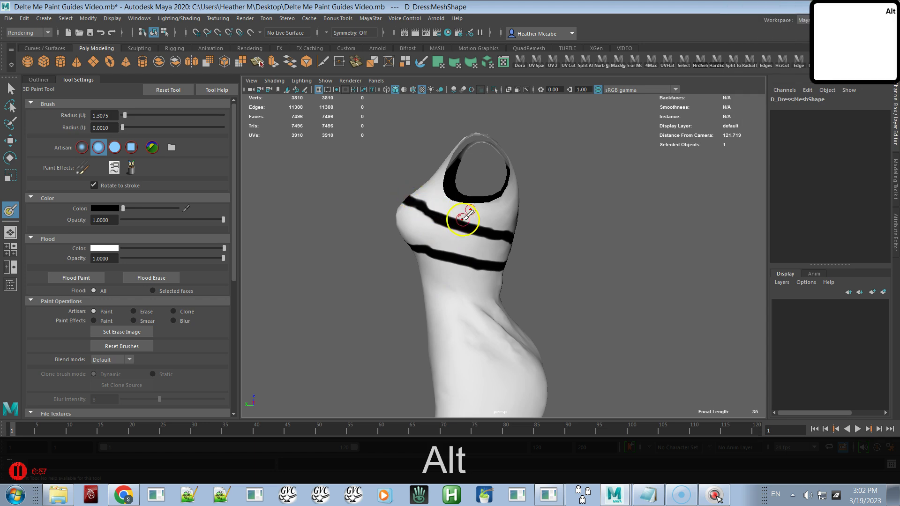
Paint three mirrored pairs of black strokes along the fabric folds fanning down from the waist on the dress's back.
{"action": "mouse_move", "coordinate": [474, 225]}
{"action": "left_mouse_down", "text": "alt"}
{"action": "mouse_move", "coordinate": [511, 244]}
{"action": "mouse_move", "coordinate": [528, 241]}
{"action": "left_mouse_up", "text": "alt"}
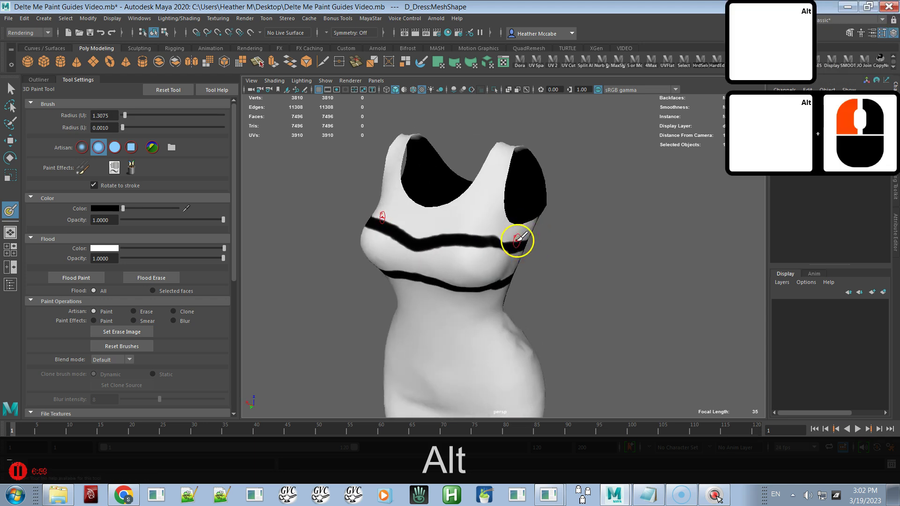
{"action": "mouse_move", "coordinate": [542, 237]}
{"action": "left_mouse_down", "text": "alt"}
{"action": "mouse_move", "coordinate": [482, 245]}
{"action": "mouse_move", "coordinate": [445, 225]}
{"action": "mouse_move", "coordinate": [364, 226]}
{"action": "mouse_move", "coordinate": [338, 244]}
{"action": "mouse_move", "coordinate": [367, 244]}
{"action": "left_mouse_up", "text": "alt"}
{"action": "right_click_drag", "start_coordinate": [367, 243], "coordinate": [422, 304], "text": "alt"}
{"action": "middle_click_drag", "start_coordinate": [420, 283], "coordinate": [395, 194], "text": "alt"}
{"action": "left_click_drag", "start_coordinate": [395, 196], "coordinate": [392, 225], "text": "alt"}
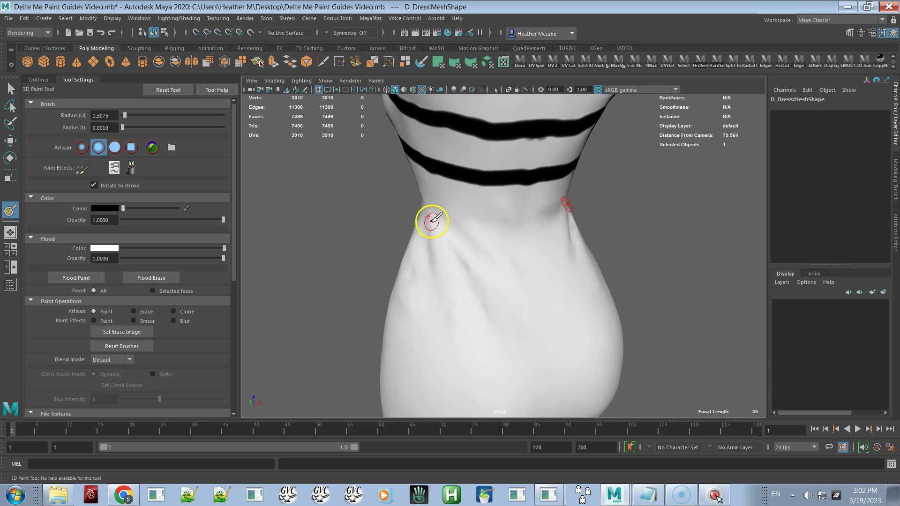
{"action": "left_click_drag", "start_coordinate": [434, 222], "coordinate": [453, 308]}
{"action": "left_click_drag", "start_coordinate": [450, 235], "coordinate": [463, 249]}
{"action": "mouse_move", "coordinate": [486, 280]}
{"action": "left_mouse_down"}
{"action": "mouse_move", "coordinate": [496, 277]}
{"action": "mouse_move", "coordinate": [446, 262]}
{"action": "mouse_move", "coordinate": [436, 272]}
{"action": "mouse_move", "coordinate": [544, 262]}
{"action": "mouse_move", "coordinate": [484, 269]}
{"action": "mouse_move", "coordinate": [467, 238]}
{"action": "mouse_move", "coordinate": [478, 261]}
{"action": "left_mouse_up"}
{"action": "right_click_drag", "start_coordinate": [472, 283], "coordinate": [523, 361], "text": "alt"}
{"action": "left_click_drag", "start_coordinate": [481, 294], "coordinate": [480, 337], "text": "alt"}
{"action": "left_click_drag", "start_coordinate": [485, 181], "coordinate": [527, 218]}
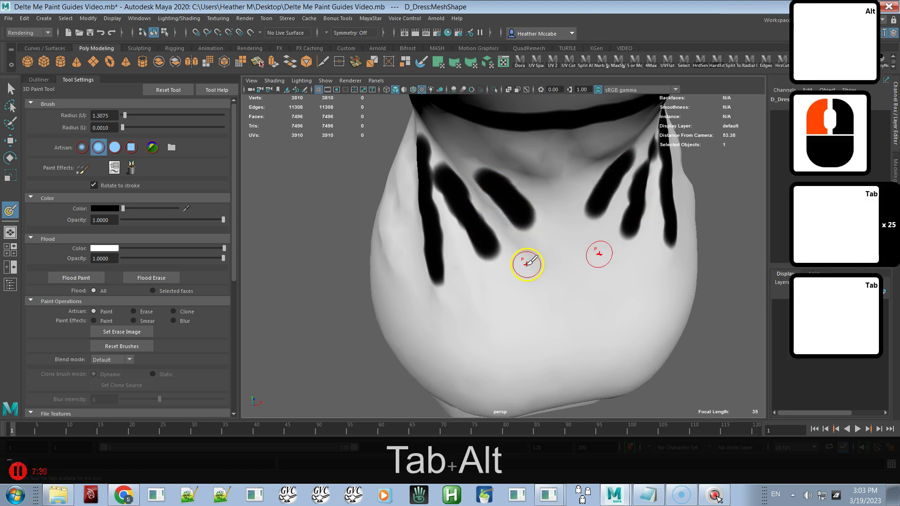
Paint a mirrored black guide curve under the buttocks from the back centre around to the sides.
{"action": "left_click_drag", "start_coordinate": [527, 263], "coordinate": [519, 235], "text": "alt"}
{"action": "right_click_drag", "start_coordinate": [516, 255], "coordinate": [491, 198], "text": "alt"}
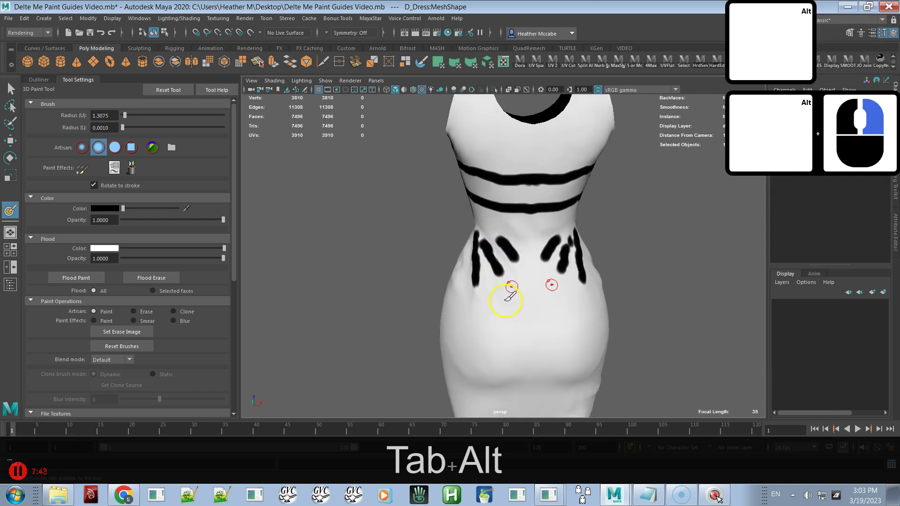
{"action": "middle_click_drag", "start_coordinate": [541, 322], "coordinate": [518, 205], "text": "alt"}
{"action": "mouse_move", "coordinate": [518, 206]}
{"action": "left_mouse_down", "text": "alt"}
{"action": "mouse_move", "coordinate": [528, 288]}
{"action": "mouse_move", "coordinate": [518, 267]}
{"action": "mouse_move", "coordinate": [570, 288]}
{"action": "mouse_move", "coordinate": [569, 315]}
{"action": "left_mouse_up", "text": "alt"}
{"action": "key", "text": "Tab"}
{"action": "left_click", "coordinate": [568, 295]}
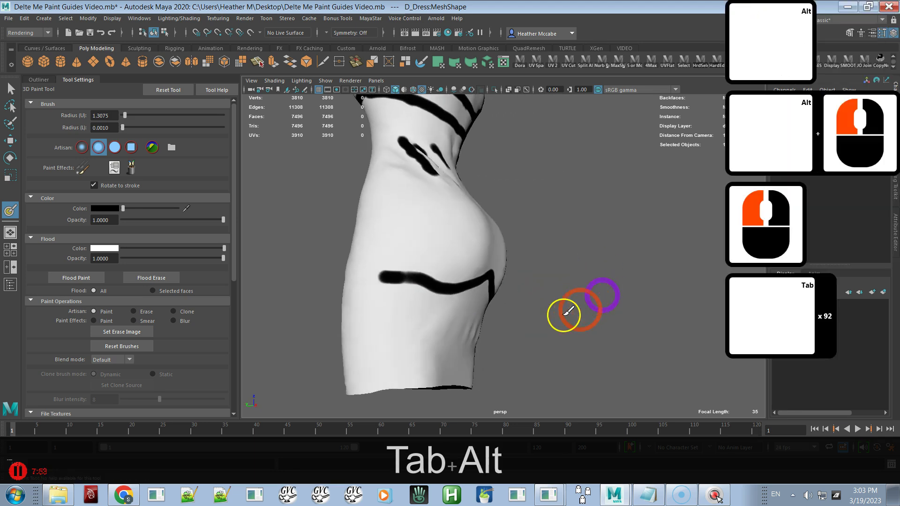
Erase the forward ends of the guide curve under the buttocks to shorten it at the sides.
{"action": "mouse_move", "coordinate": [384, 267]}
{"action": "left_mouse_down", "text": "ctrl"}
{"action": "mouse_move", "coordinate": [407, 281]}
{"action": "mouse_move", "coordinate": [401, 267]}
{"action": "mouse_move", "coordinate": [388, 311]}
{"action": "mouse_move", "coordinate": [418, 283]}
{"action": "mouse_move", "coordinate": [434, 293]}
{"action": "mouse_move", "coordinate": [422, 298]}
{"action": "mouse_move", "coordinate": [392, 281]}
{"action": "left_mouse_up", "text": "ctrl"}
{"action": "key", "text": "Tab"}
{"action": "left_click_drag", "start_coordinate": [434, 305], "coordinate": [470, 284], "text": "alt"}
{"action": "mouse_move", "coordinate": [506, 237]}
{"action": "left_mouse_down", "text": "alt"}
{"action": "mouse_move", "coordinate": [519, 257]}
{"action": "mouse_move", "coordinate": [442, 245]}
{"action": "mouse_move", "coordinate": [416, 227]}
{"action": "mouse_move", "coordinate": [519, 245]}
{"action": "mouse_move", "coordinate": [524, 207]}
{"action": "left_mouse_up", "text": "alt"}
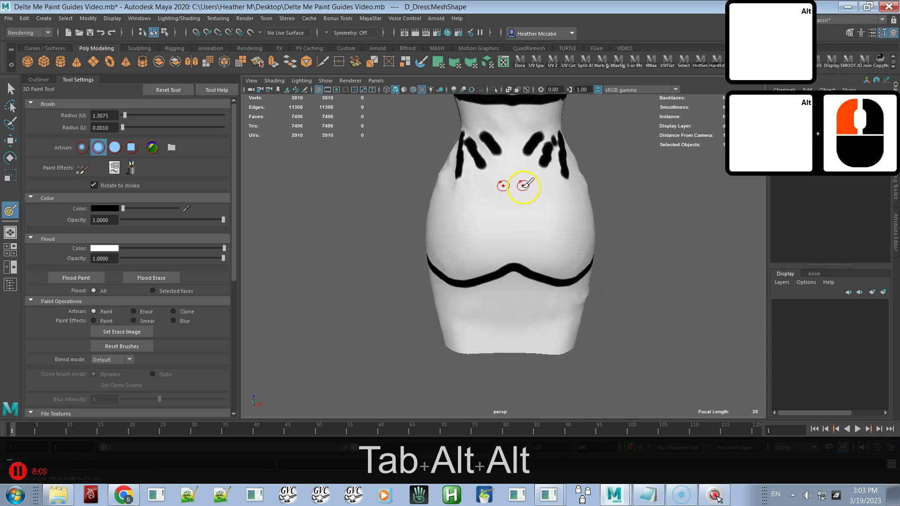
Paint a short mirrored black guide stroke at the centre back, just above the buttocks and below the fold strokes.
{"action": "key", "text": "Tab"}
{"action": "left_click_drag", "start_coordinate": [516, 191], "coordinate": [551, 187]}
{"action": "mouse_move", "coordinate": [542, 217]}
{"action": "left_mouse_down", "text": "alt"}
{"action": "mouse_move", "coordinate": [439, 213]}
{"action": "mouse_move", "coordinate": [531, 209]}
{"action": "left_mouse_up", "text": "alt"}
Examine the painted guide lines on the dress from the back and side.
{"action": "middle_click_drag", "start_coordinate": [500, 227], "coordinate": [502, 285], "text": "alt"}
{"action": "left_click", "coordinate": [502, 253], "text": "alt"}
{"action": "right_click", "coordinate": [502, 245], "text": "alt"}
{"action": "left_click_drag", "start_coordinate": [485, 249], "coordinate": [602, 247], "text": "alt"}
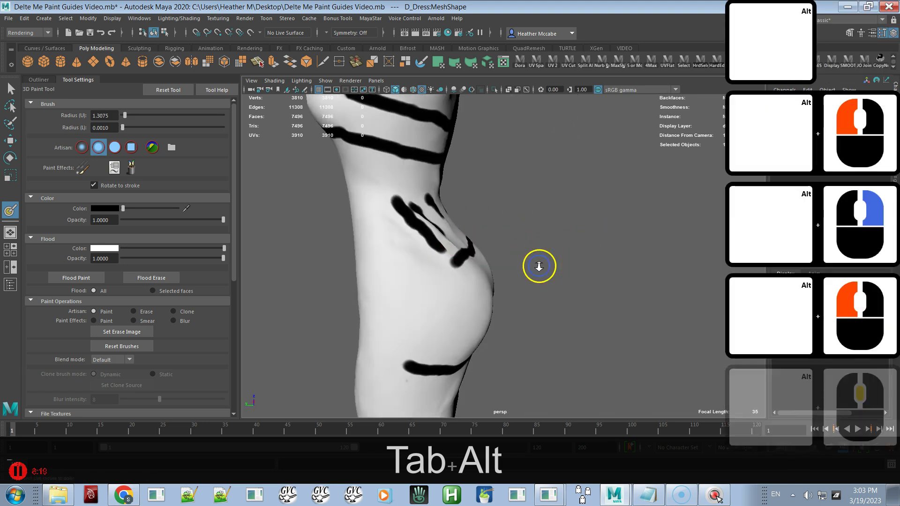
{"action": "right_click_drag", "start_coordinate": [538, 263], "coordinate": [452, 164], "text": "alt"}
{"action": "left_click_drag", "start_coordinate": [422, 261], "coordinate": [508, 238], "text": "alt"}
{"action": "right_click_drag", "start_coordinate": [508, 238], "coordinate": [525, 314], "text": "alt"}
{"action": "mouse_move", "coordinate": [525, 314]}
{"action": "left_mouse_down", "text": "alt"}
{"action": "mouse_move", "coordinate": [519, 302]}
{"action": "mouse_move", "coordinate": [466, 297]}
{"action": "left_mouse_up", "text": "alt"}
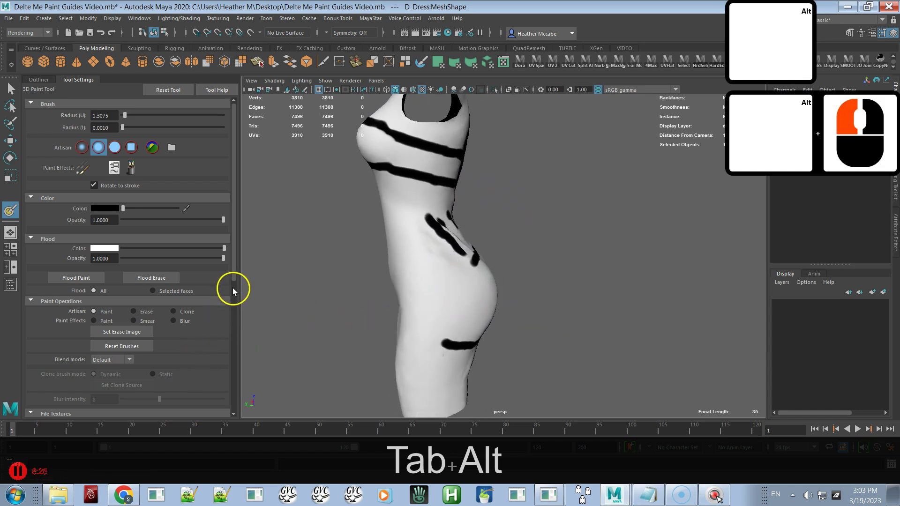
Turn the wireframe display back on and view the mesh edges against the painted guides at the waist and hip.
{"action": "mouse_move", "coordinate": [232, 262]}
{"action": "left_mouse_down"}
{"action": "mouse_move", "coordinate": [241, 289]}
{"action": "mouse_move", "coordinate": [231, 412]}
{"action": "left_mouse_up"}
{"action": "left_click", "coordinate": [149, 411]}
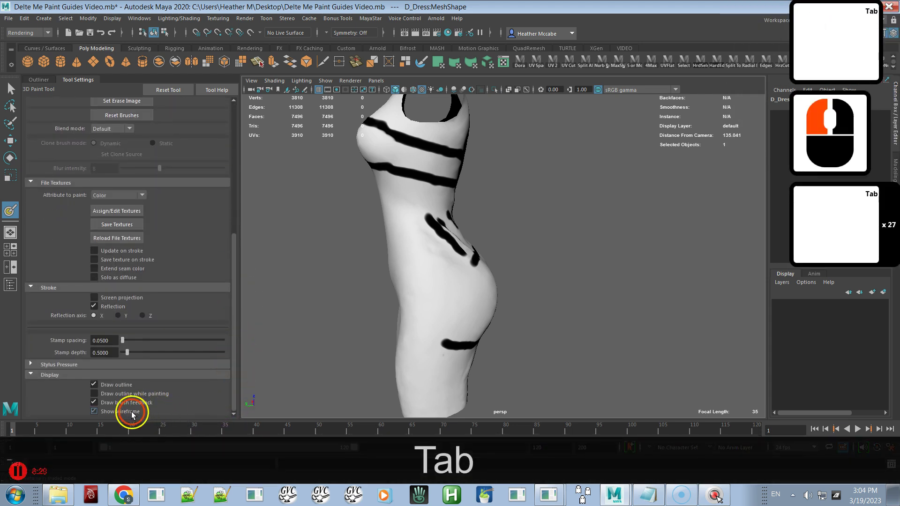
{"action": "right_click_drag", "start_coordinate": [322, 322], "coordinate": [375, 262], "text": "alt"}
{"action": "middle_click_drag", "start_coordinate": [375, 263], "coordinate": [386, 282], "text": "alt"}
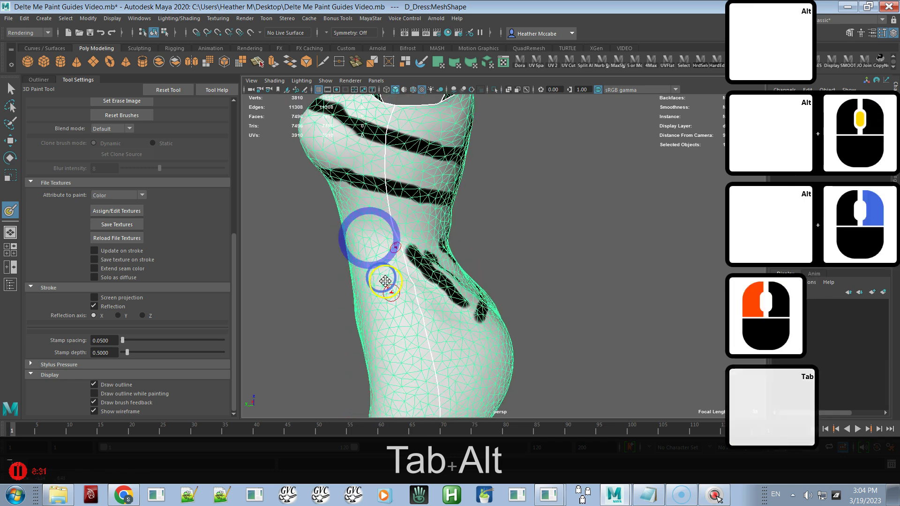
Erase the lower chest guide line where it crosses the side seam, leaving a small gap between its front and back parts.
{"action": "left_click_drag", "start_coordinate": [386, 281], "coordinate": [401, 257], "text": "alt"}
{"action": "right_click_drag", "start_coordinate": [402, 258], "coordinate": [404, 317], "text": "alt"}
{"action": "middle_click_drag", "start_coordinate": [404, 318], "coordinate": [426, 297], "text": "alt"}
{"action": "right_click_drag", "start_coordinate": [426, 297], "coordinate": [437, 308], "text": "alt"}
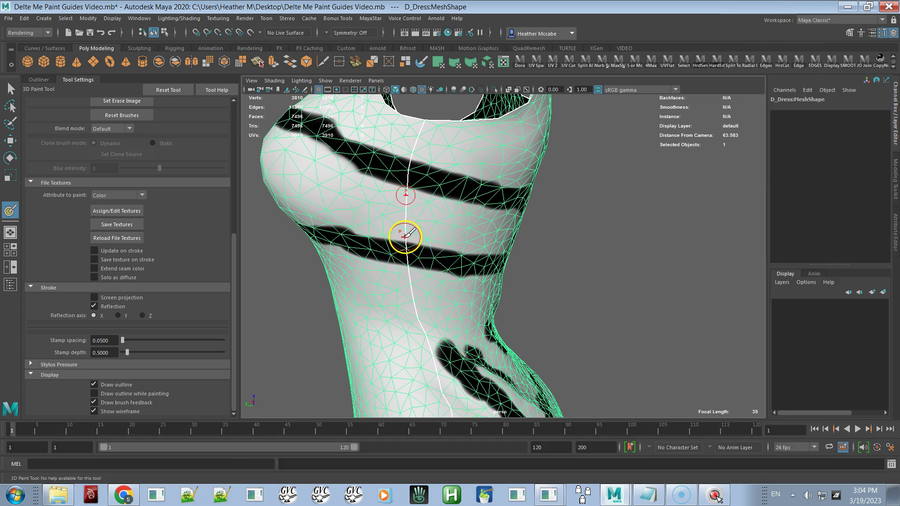
{"action": "mouse_move", "coordinate": [406, 241]}
{"action": "right_mouse_down", "text": "alt"}
{"action": "mouse_move", "coordinate": [412, 267]}
{"action": "mouse_move", "coordinate": [392, 236]}
{"action": "right_mouse_up", "text": "alt"}
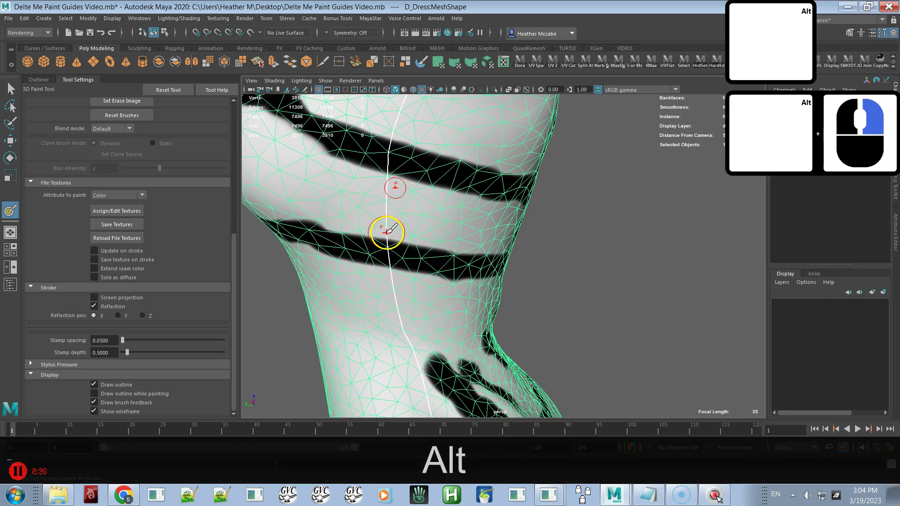
{"action": "key", "text": "ctrl"}
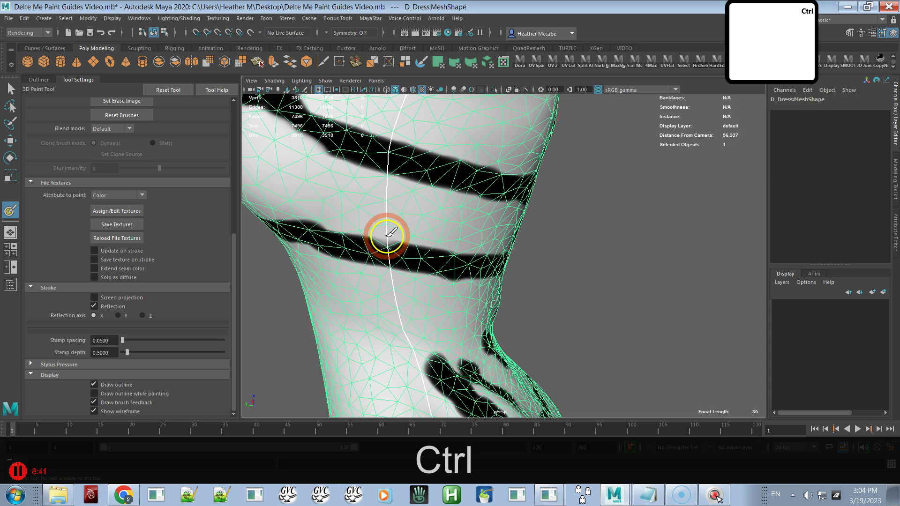
{"action": "left_click", "coordinate": [388, 235], "text": "ctrl"}
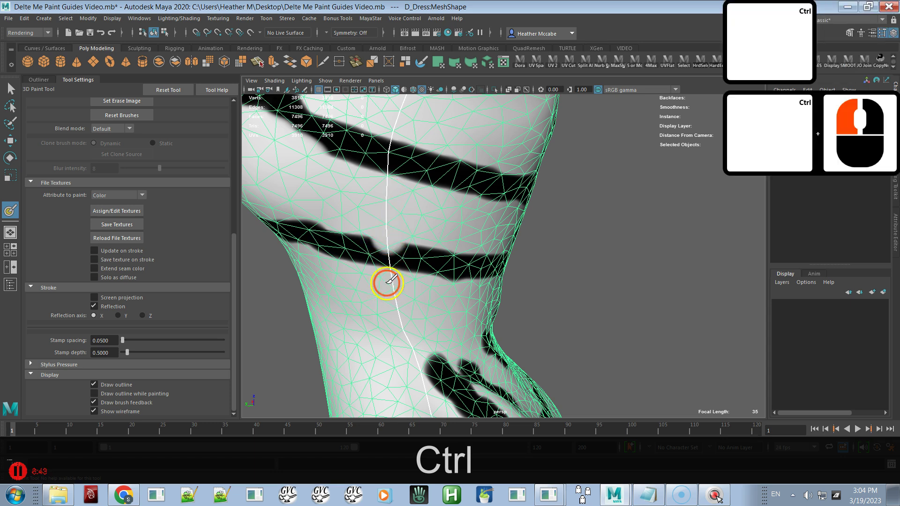
{"action": "left_click_drag", "start_coordinate": [387, 279], "coordinate": [385, 287], "text": "ctrl"}
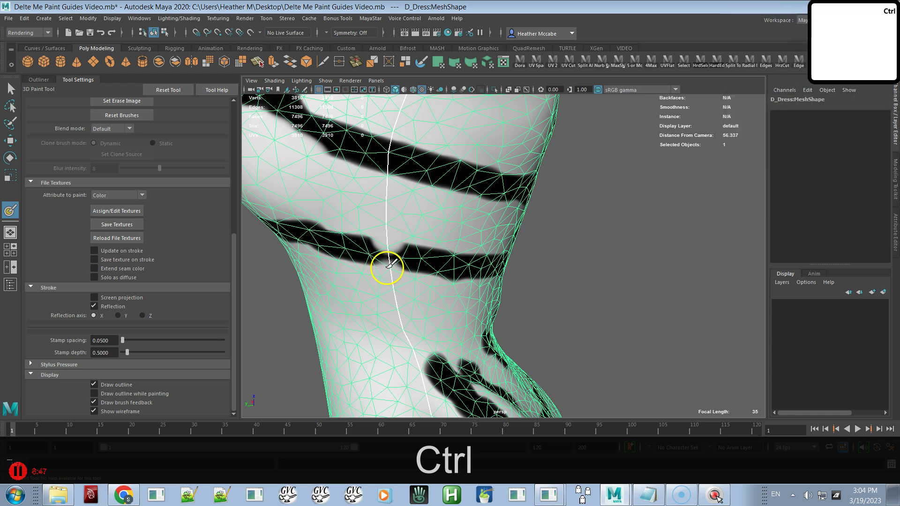
{"action": "left_click_drag", "start_coordinate": [386, 269], "coordinate": [394, 277], "text": "ctrl"}
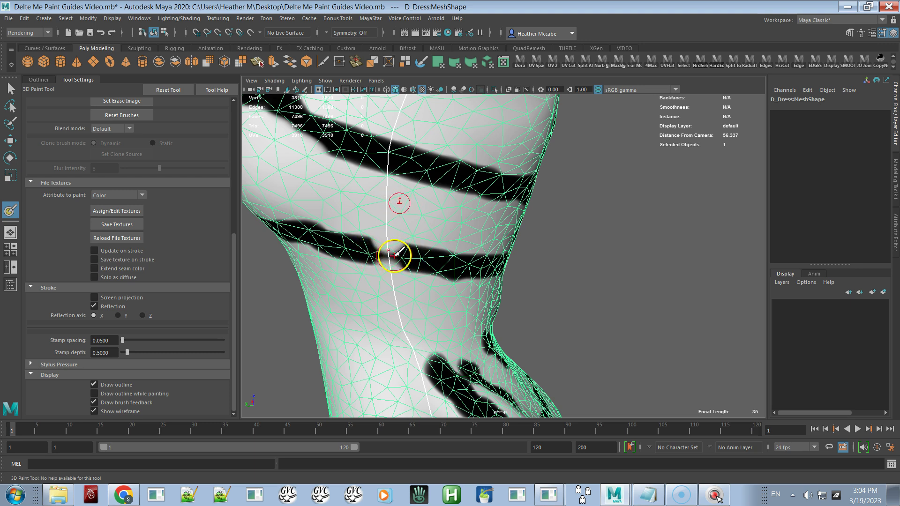
{"action": "key", "text": "Tab"}
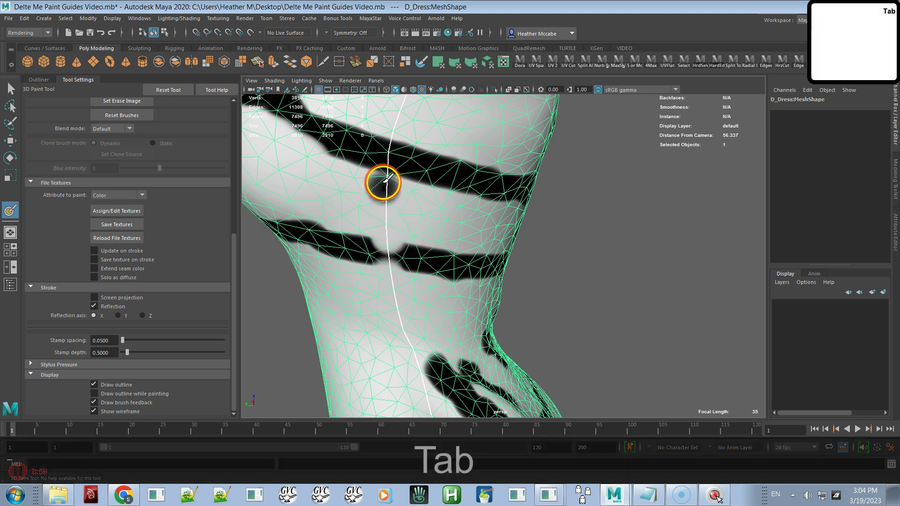
{"action": "left_click", "coordinate": [383, 192]}
{"action": "key", "text": "ctrl+z"}
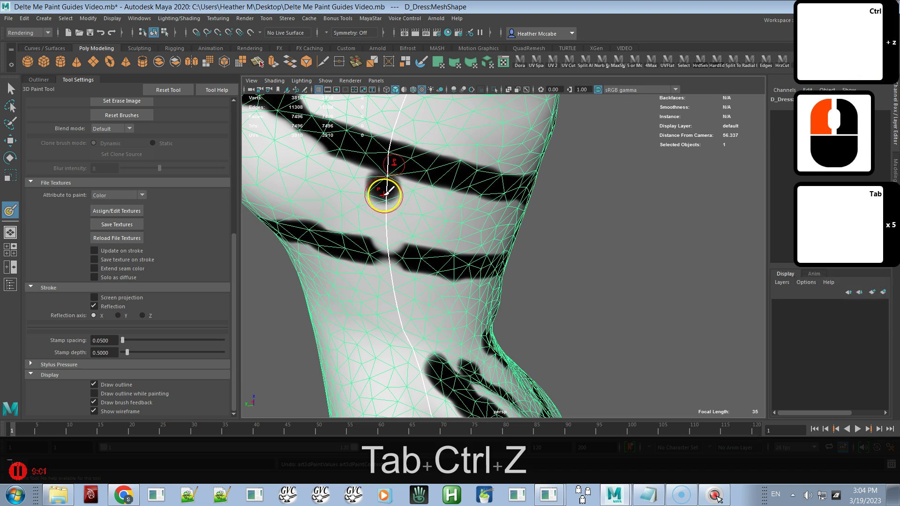
Erase the upper chest guide line where it crosses the side seam and clean up the gaps on the opposite side.
{"action": "key", "text": "ctrl"}
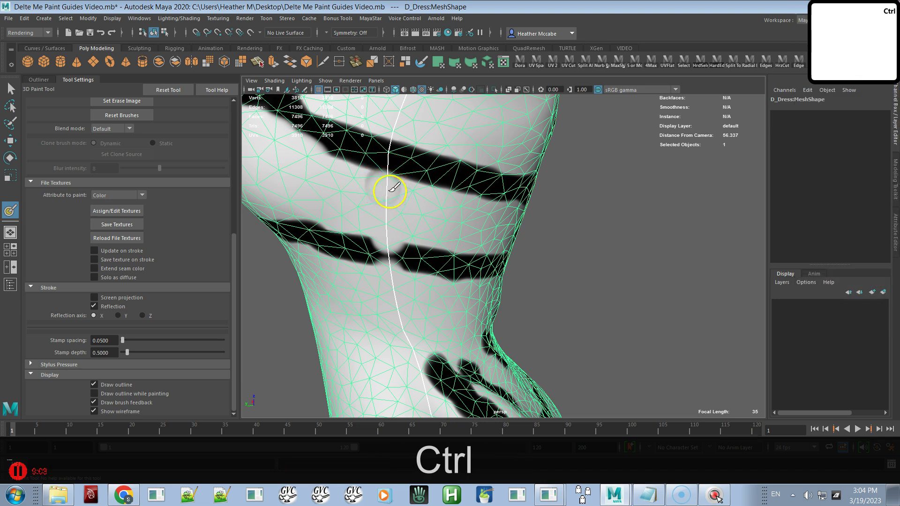
{"action": "left_click", "coordinate": [387, 164], "text": "ctrl"}
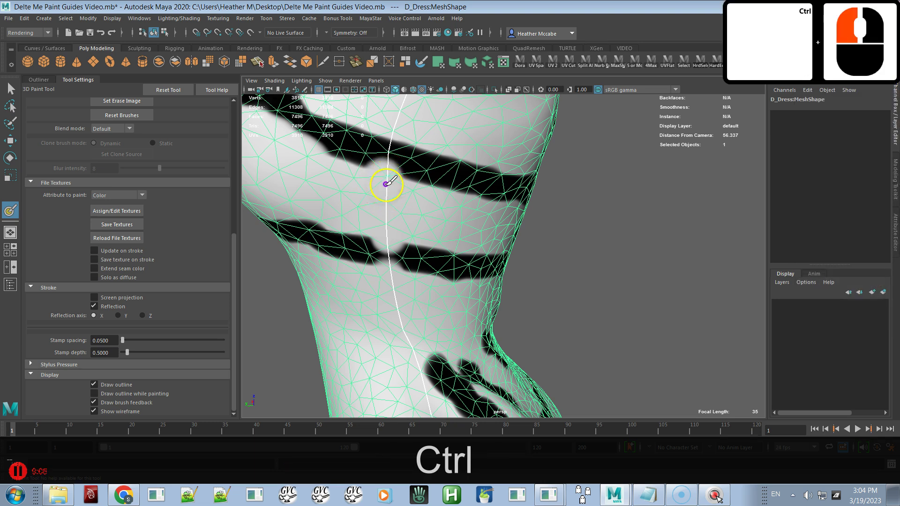
{"action": "left_click", "coordinate": [391, 129], "text": "ctrl"}
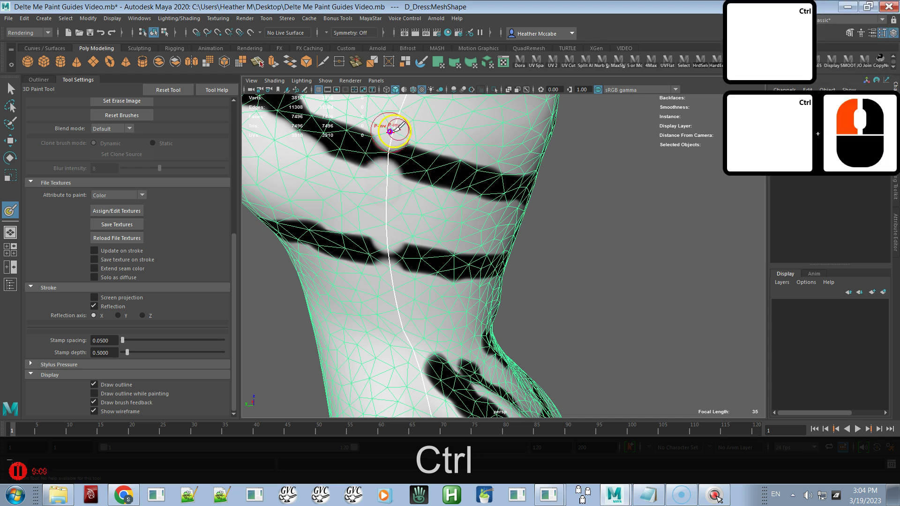
{"action": "left_click_drag", "start_coordinate": [453, 199], "coordinate": [358, 214], "text": "alt"}
{"action": "right_click_drag", "start_coordinate": [403, 203], "coordinate": [438, 220], "text": "alt"}
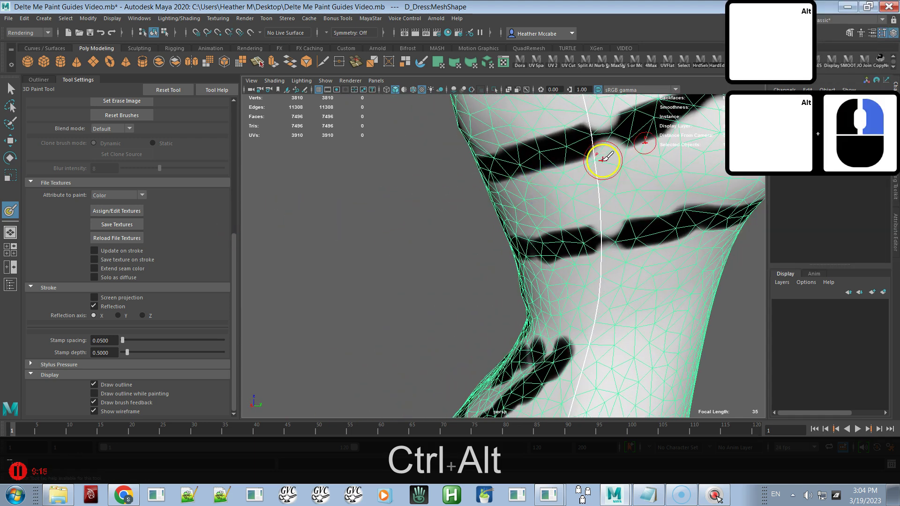
{"action": "mouse_move", "coordinate": [606, 161]}
{"action": "left_mouse_down", "text": "ctrl"}
{"action": "mouse_move", "coordinate": [596, 163]}
{"action": "mouse_move", "coordinate": [609, 159]}
{"action": "mouse_move", "coordinate": [598, 141]}
{"action": "left_mouse_up", "text": "ctrl"}
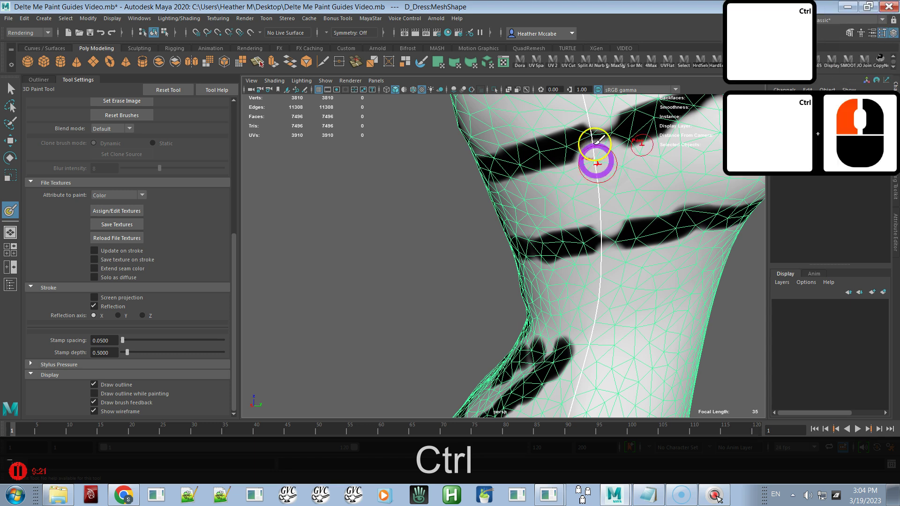
{"action": "left_click_drag", "start_coordinate": [589, 107], "coordinate": [571, 126], "text": "ctrl"}
{"action": "mouse_move", "coordinate": [593, 221]}
{"action": "left_mouse_down", "text": "ctrl"}
{"action": "mouse_move", "coordinate": [599, 291]}
{"action": "mouse_move", "coordinate": [522, 288]}
{"action": "mouse_move", "coordinate": [431, 299]}
{"action": "mouse_move", "coordinate": [422, 290]}
{"action": "left_mouse_up", "text": "ctrl"}
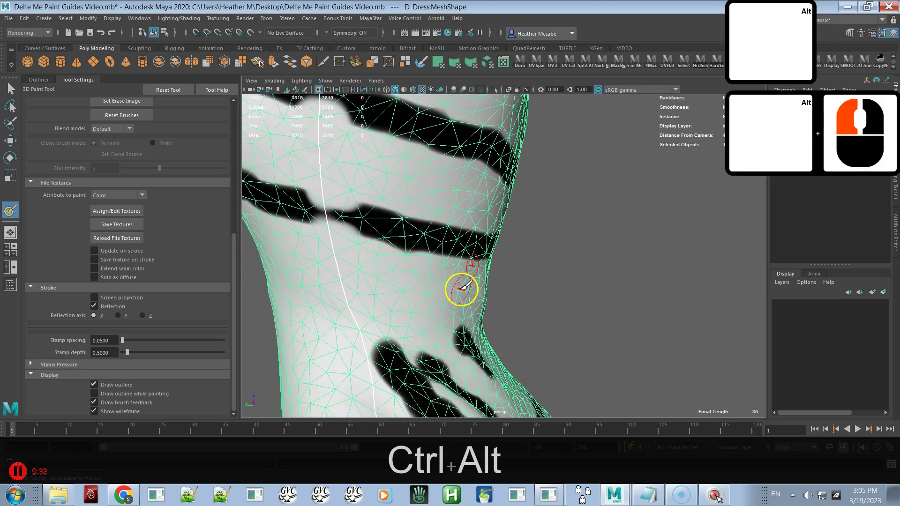
Examine the separated chest guides and the other painted lines on the dress from the side and front.
{"action": "middle_click_drag", "start_coordinate": [462, 289], "coordinate": [488, 308], "text": "alt"}
{"action": "left_click_drag", "start_coordinate": [488, 309], "coordinate": [489, 284], "text": "alt"}
{"action": "right_click_drag", "start_coordinate": [489, 284], "coordinate": [488, 273], "text": "alt"}
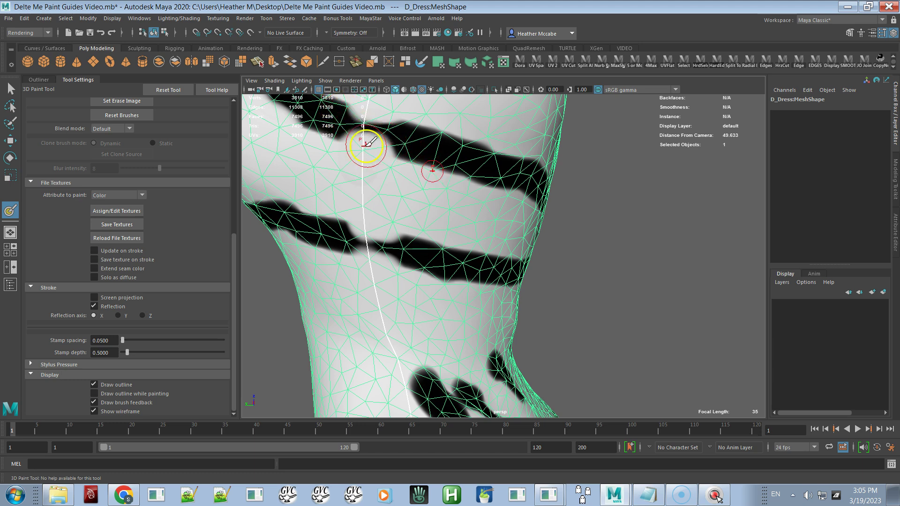
{"action": "left_click_drag", "start_coordinate": [472, 243], "coordinate": [451, 248], "text": "alt"}
{"action": "right_click_drag", "start_coordinate": [451, 248], "coordinate": [311, 137], "text": "alt"}
{"action": "left_click_drag", "start_coordinate": [312, 137], "coordinate": [488, 243], "text": "alt"}
{"action": "right_click_drag", "start_coordinate": [488, 243], "coordinate": [466, 237], "text": "alt"}
{"action": "left_click_drag", "start_coordinate": [466, 237], "coordinate": [468, 238], "text": "alt"}
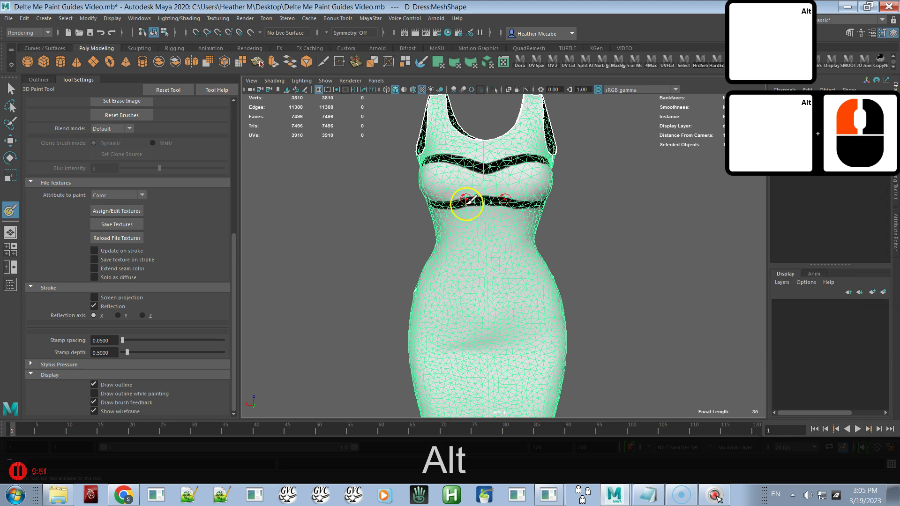
{"action": "left_click_drag", "start_coordinate": [488, 257], "coordinate": [413, 255], "text": "alt"}
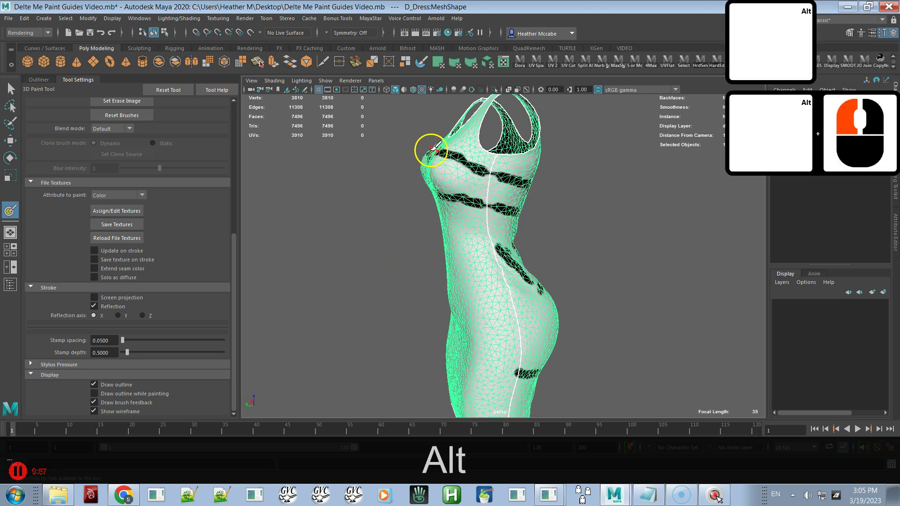
{"action": "mouse_move", "coordinate": [497, 228]}
{"action": "left_mouse_down", "text": "alt"}
{"action": "mouse_move", "coordinate": [578, 236]}
{"action": "mouse_move", "coordinate": [534, 234]}
{"action": "mouse_move", "coordinate": [514, 245]}
{"action": "left_mouse_up", "text": "alt"}
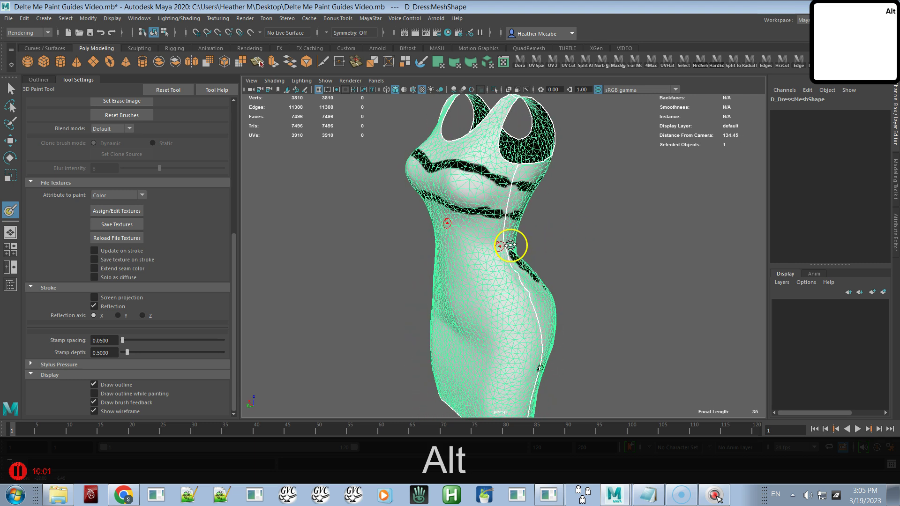
Save the painted textures and copy the saved file path of D_Dress_MeshShape_color.png.
{"action": "left_click", "coordinate": [125, 226]}
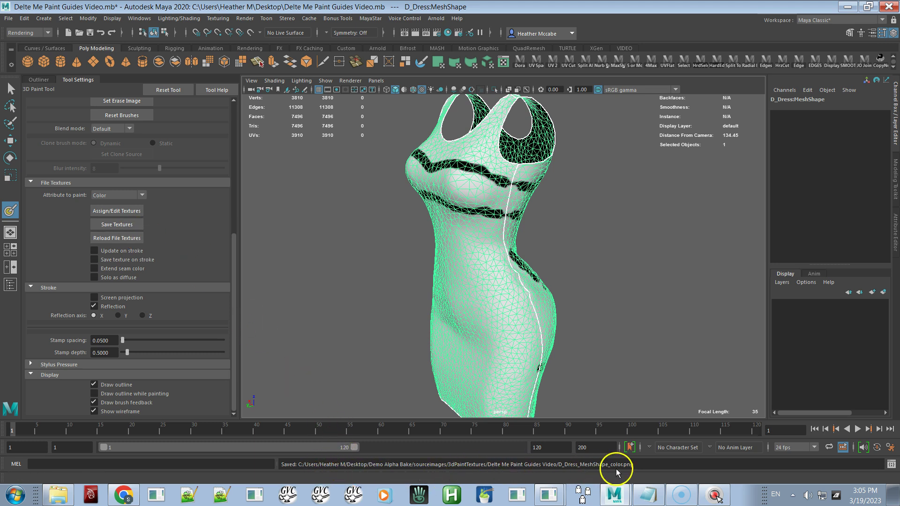
{"action": "mouse_move", "coordinate": [641, 470]}
{"action": "left_mouse_down"}
{"action": "mouse_move", "coordinate": [521, 477]}
{"action": "mouse_move", "coordinate": [505, 469]}
{"action": "mouse_move", "coordinate": [353, 468]}
{"action": "left_mouse_up"}
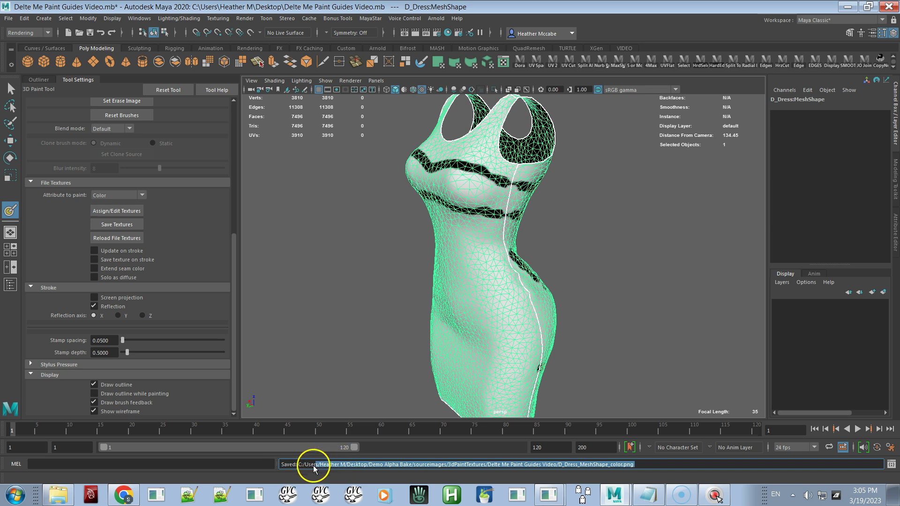
{"action": "left_click_drag", "start_coordinate": [299, 467], "coordinate": [299, 465]}
{"action": "key", "text": "ctrl+c"}
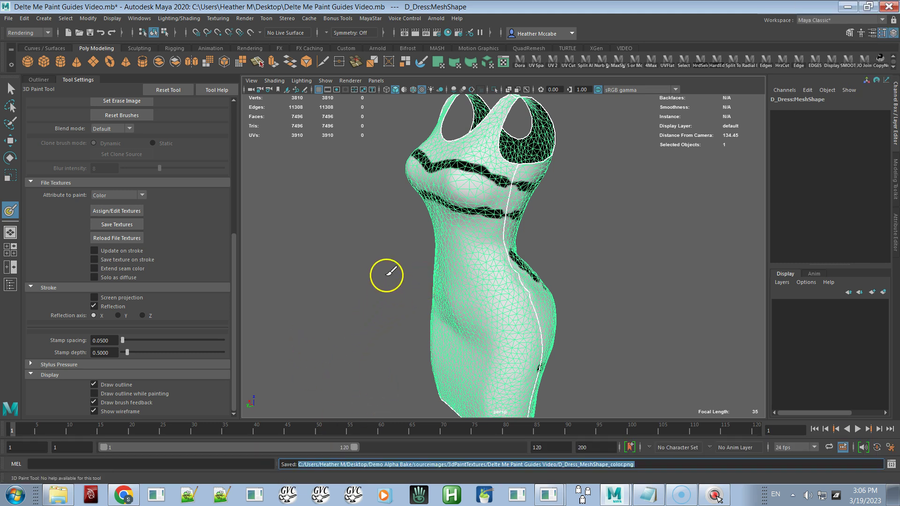
Switch to SketchRetopo2 and try to load the texture using the copied file path as its file name.
{"action": "key", "text": "alt+Tab"}
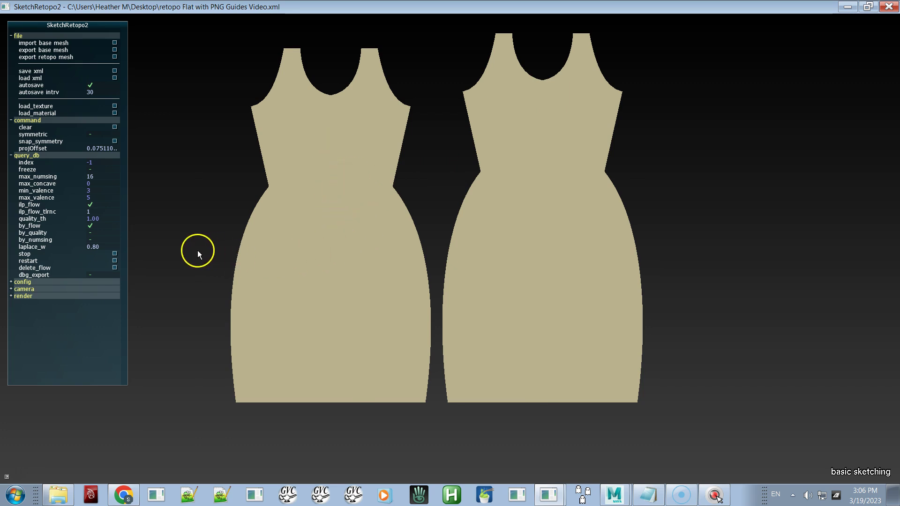
{"action": "left_click", "coordinate": [60, 108]}
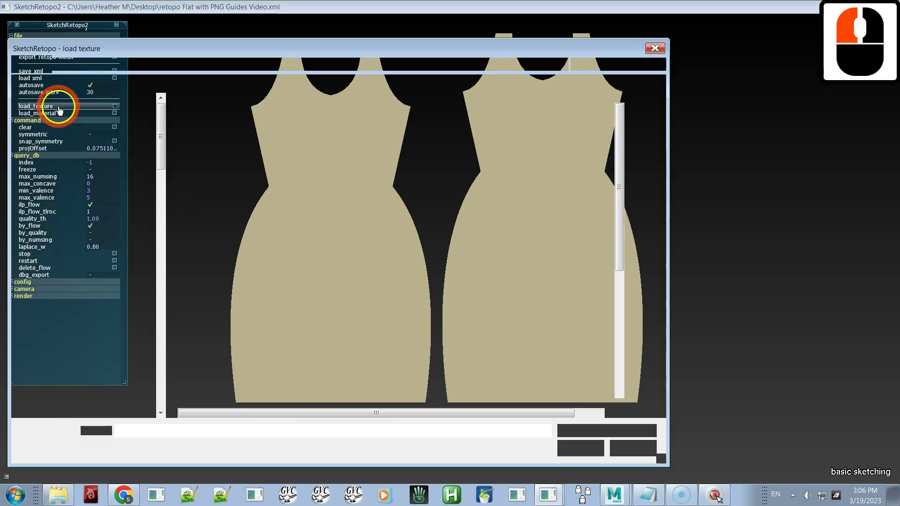
{"action": "left_click", "coordinate": [221, 431]}
{"action": "key", "text": "ctrl+v"}
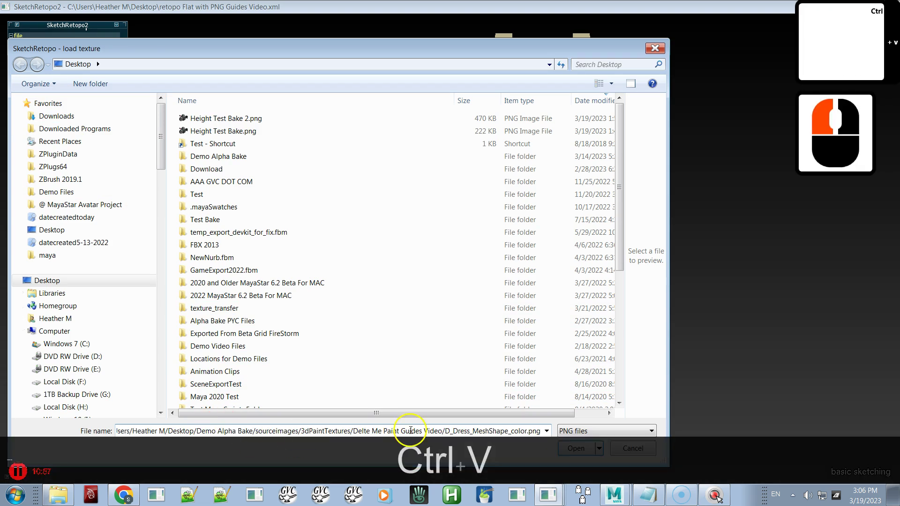
{"action": "left_click", "coordinate": [575, 450]}
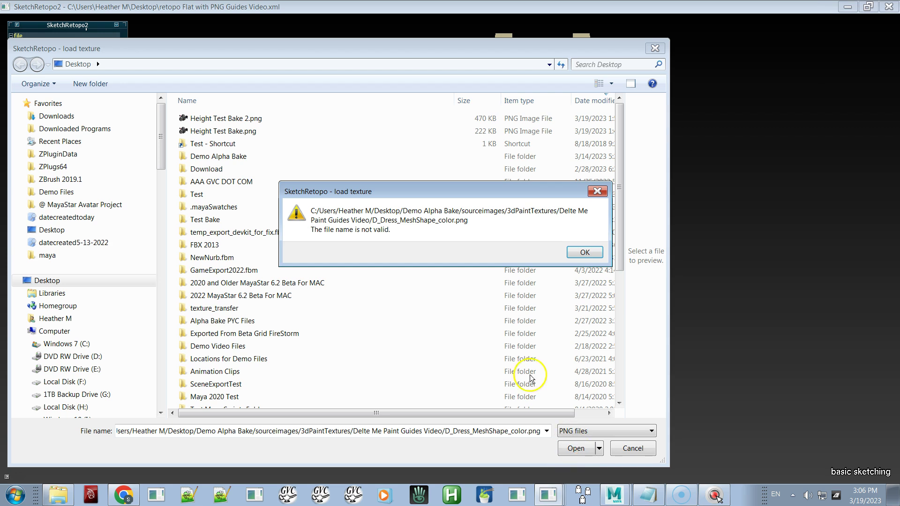
{"action": "left_click", "coordinate": [268, 62]}
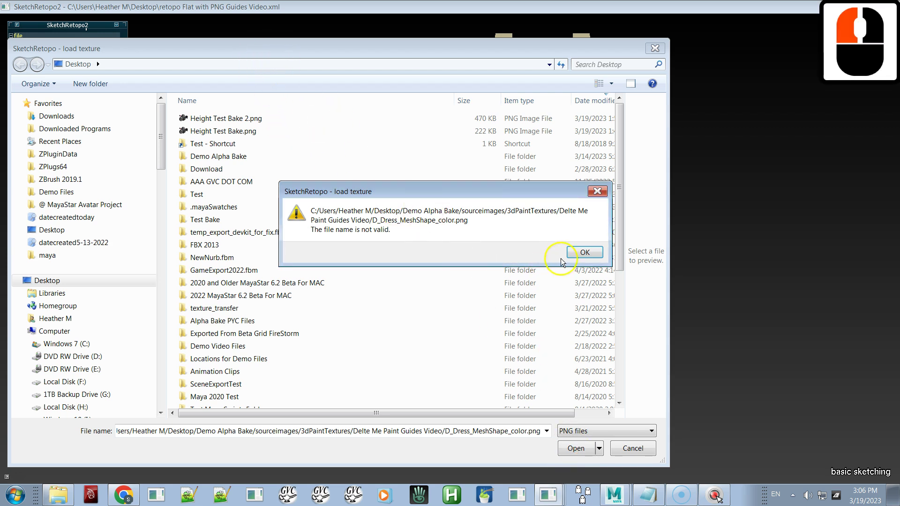
{"action": "left_click", "coordinate": [585, 252]}
Browse to the Delte Me Paint Guides Video folder using the copied path without its file name, and load D_Dress_MeshShape_color.png as the texture.
{"action": "left_click", "coordinate": [406, 64]}
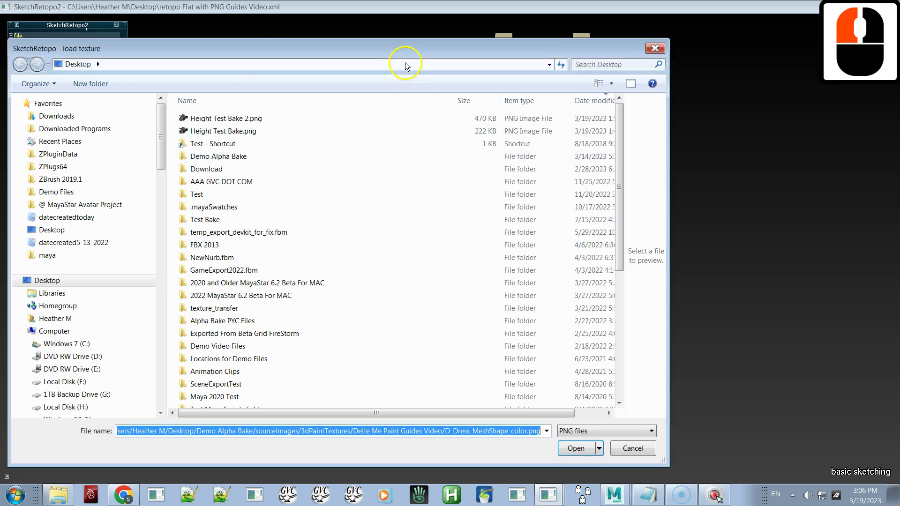
{"action": "key", "text": "ctrl+v"}
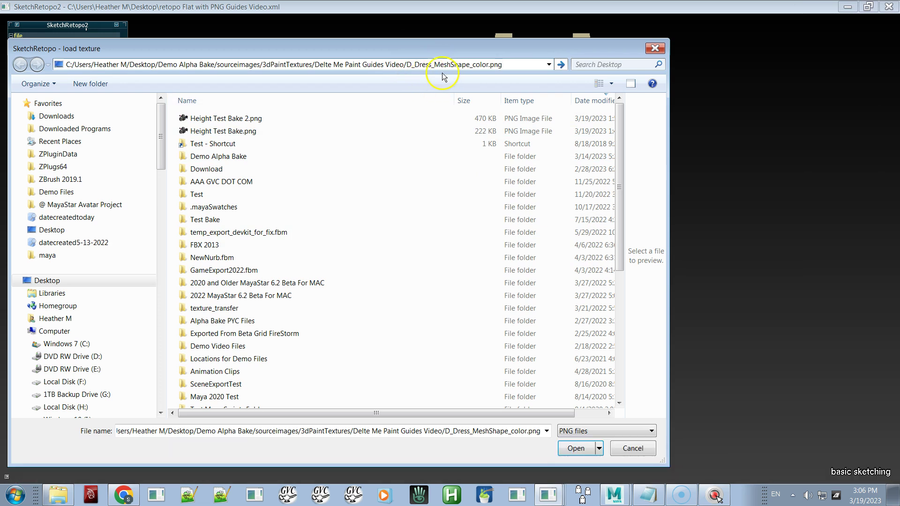
{"action": "key", "text": "BackSpace"}
{"action": "key", "text": "BackSpace"}
{"action": "key", "text": "BackSpace"}
{"action": "key", "text": "BackSpace"}
{"action": "key", "text": "BackSpace"}
{"action": "key", "text": "BackSpace"}
{"action": "key", "text": "BackSpace"}
{"action": "key", "text": "BackSpace"}
{"action": "key", "text": "BackSpace"}
{"action": "key", "text": "BackSpace"}
{"action": "key", "text": "BackSpace"}
{"action": "key", "text": "BackSpace"}
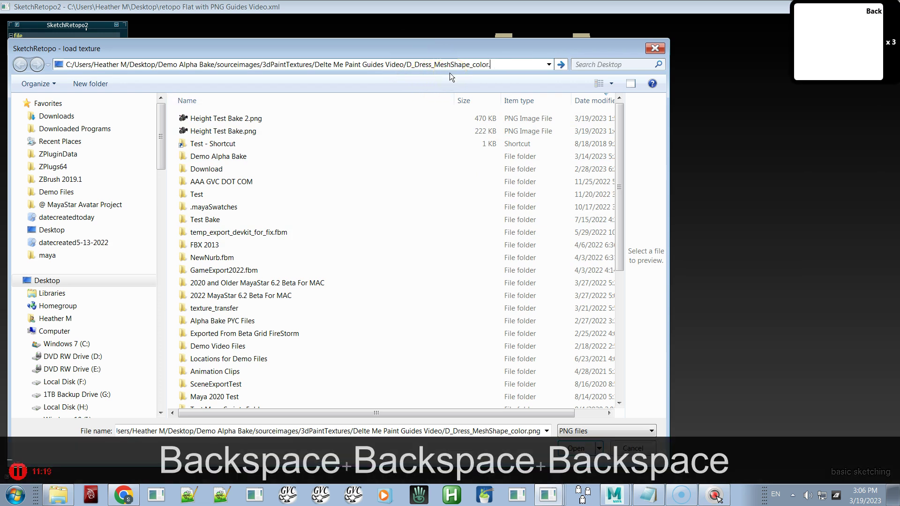
{"action": "key", "text": "BackSpace"}
{"action": "key", "text": "BackSpace"}
{"action": "key", "text": "BackSpace"}
{"action": "key", "text": "BackSpace"}
{"action": "key", "text": "BackSpace"}
{"action": "key", "text": "BackSpace"}
{"action": "key", "text": "BackSpace"}
{"action": "key", "text": "BackSpace"}
{"action": "key", "text": "BackSpace"}
{"action": "key", "text": "BackSpace"}
{"action": "key", "text": "BackSpace"}
{"action": "key", "text": "BackSpace"}
{"action": "key", "text": "BackSpace"}
{"action": "key", "text": "BackSpace"}
{"action": "key", "text": "BackSpace"}
{"action": "key", "text": "BackSpace"}
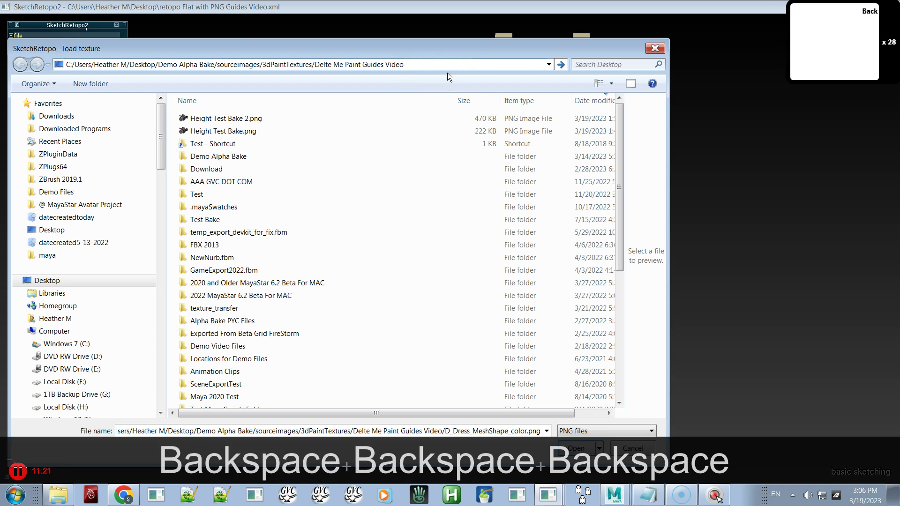
{"action": "key", "text": "Return"}
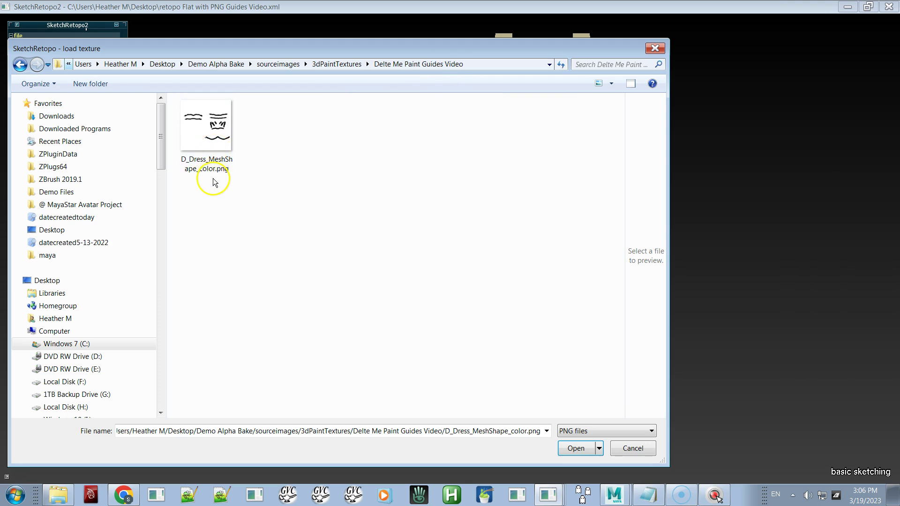
{"action": "left_click", "coordinate": [209, 135]}
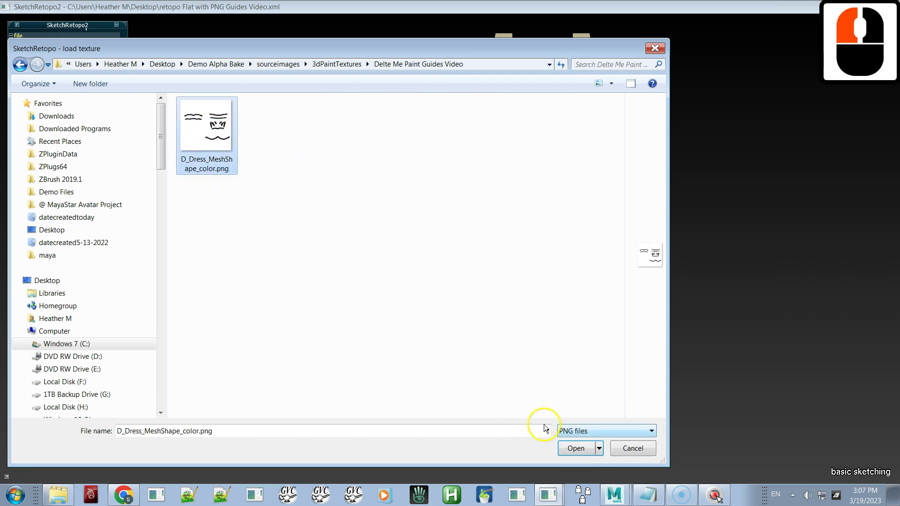
{"action": "left_click", "coordinate": [585, 457]}
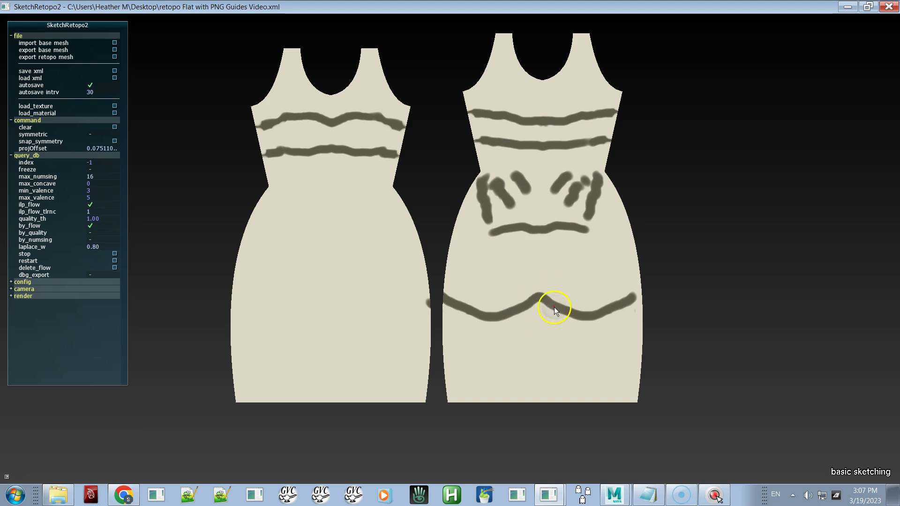
Switch to edit corner mode and return to basic sketching mode.
{"action": "key", "text": "q"}
{"action": "key", "text": "t"}
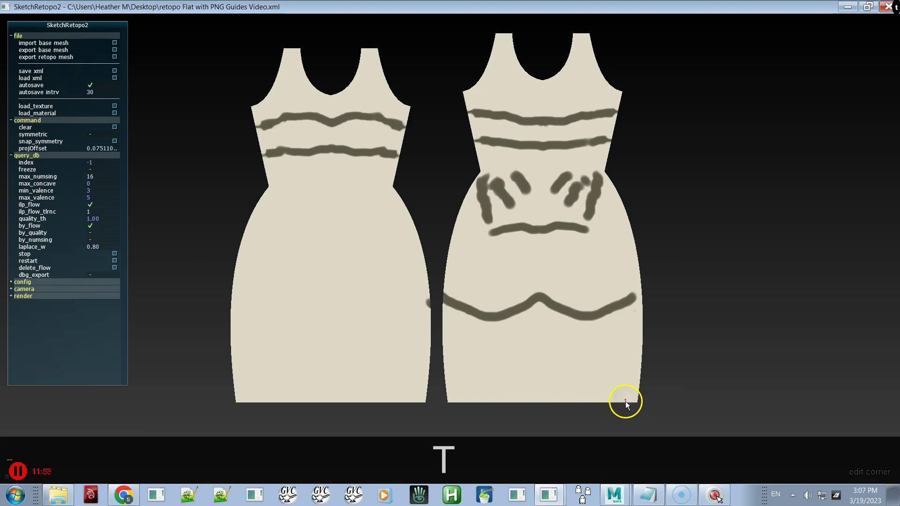
{"action": "key", "text": "q"}
{"action": "key", "text": "b"}
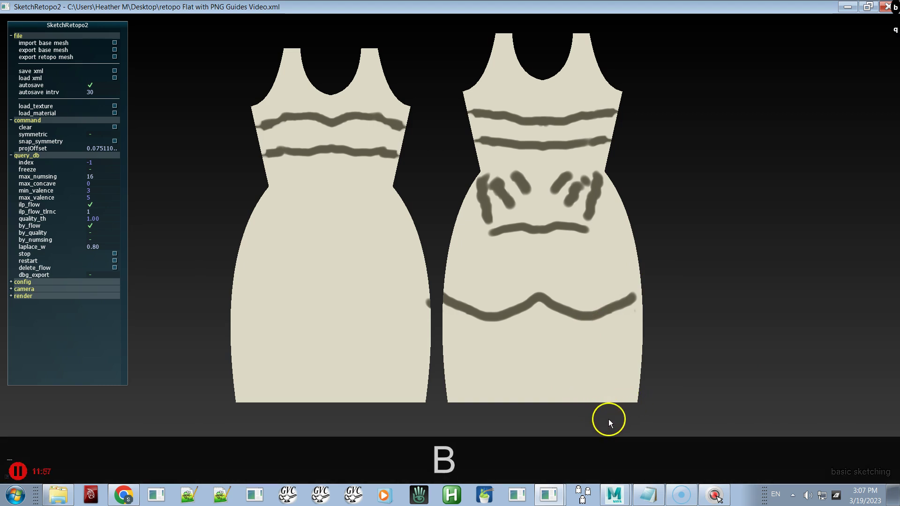
Create boundary curves around both dress pieces and mark corners at the two hem ends of the right-hand dress.
{"action": "left_click", "coordinate": [634, 400]}
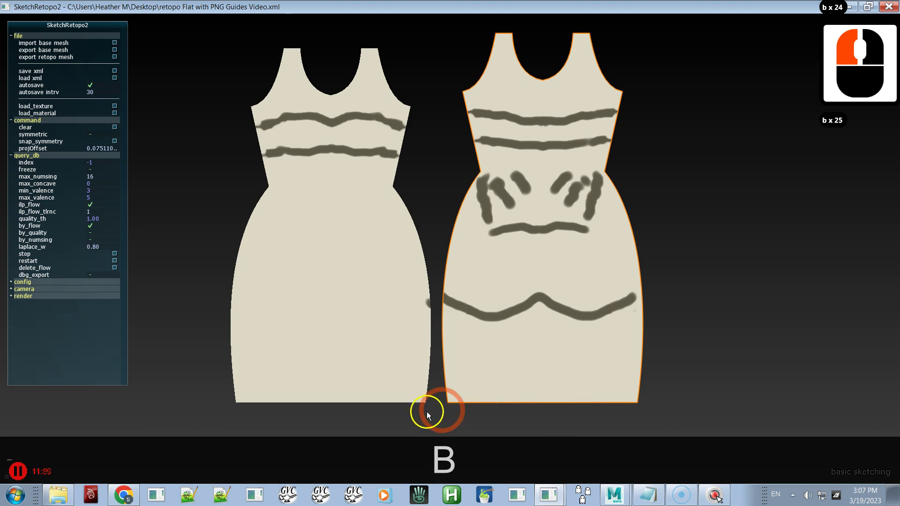
{"action": "left_click", "coordinate": [419, 403]}
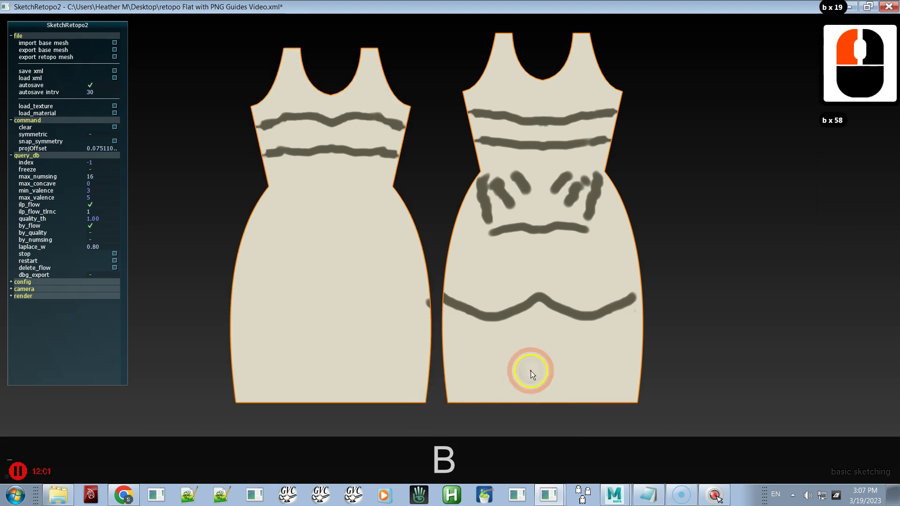
{"action": "key", "text": "t"}
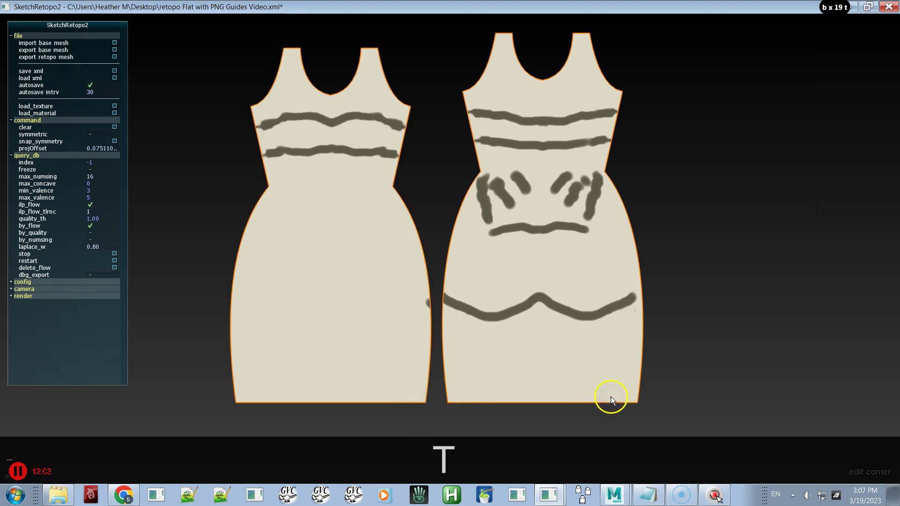
{"action": "left_click_drag", "start_coordinate": [635, 400], "coordinate": [524, 403], "text": "ctrl"}
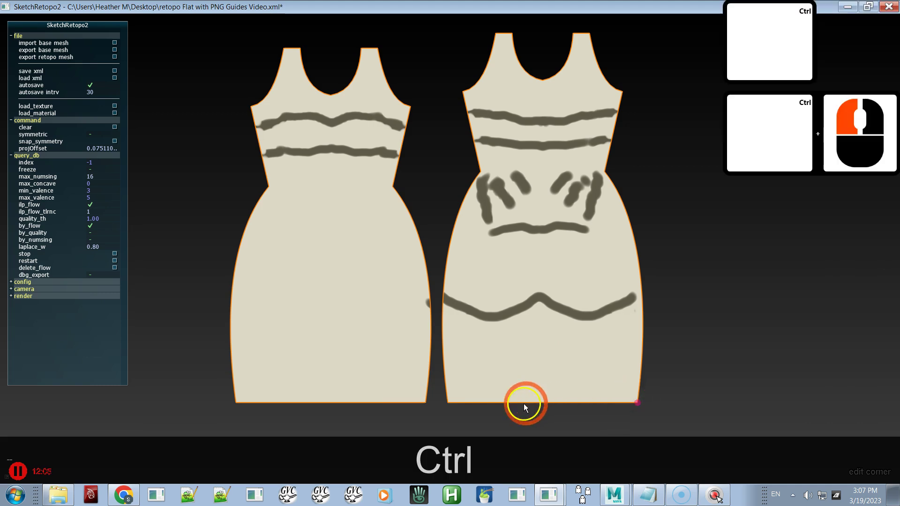
{"action": "mouse_move", "coordinate": [447, 400]}
{"action": "left_mouse_down", "text": "ctrl"}
{"action": "mouse_move", "coordinate": [481, 403]}
{"action": "mouse_move", "coordinate": [455, 393]}
{"action": "mouse_move", "coordinate": [448, 408]}
{"action": "left_mouse_up", "text": "ctrl"}
{"action": "key", "text": "ctrl+z"}
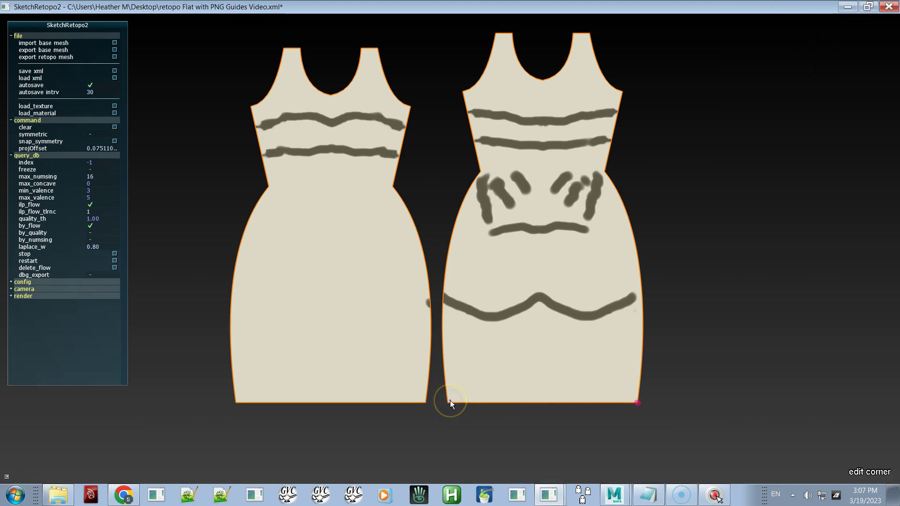
{"action": "key", "text": "ctrl+Tab"}
{"action": "left_click", "coordinate": [450, 401], "text": "ctrl"}
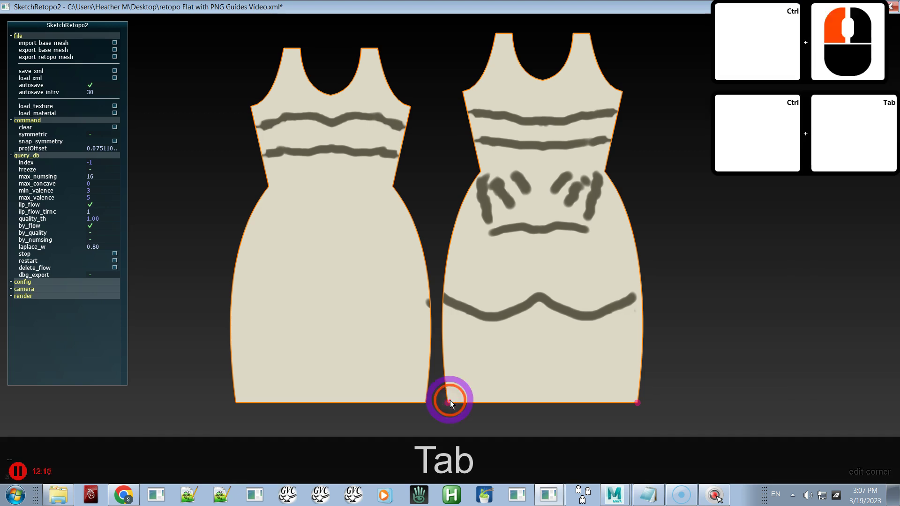
Mark corners at the left waist, left underarm and both ends of the left strap on the right-hand dress.
{"action": "left_click", "coordinate": [481, 172], "text": "ctrl"}
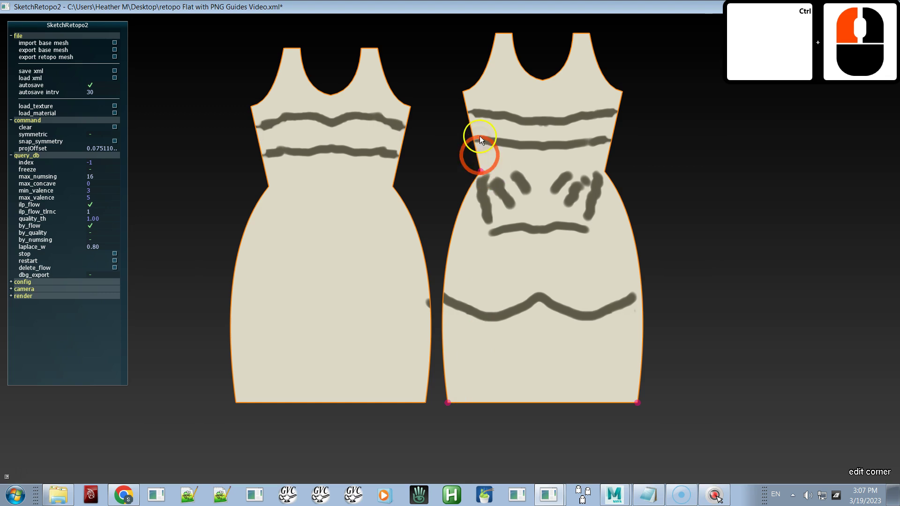
{"action": "left_click", "coordinate": [464, 92], "text": "ctrl"}
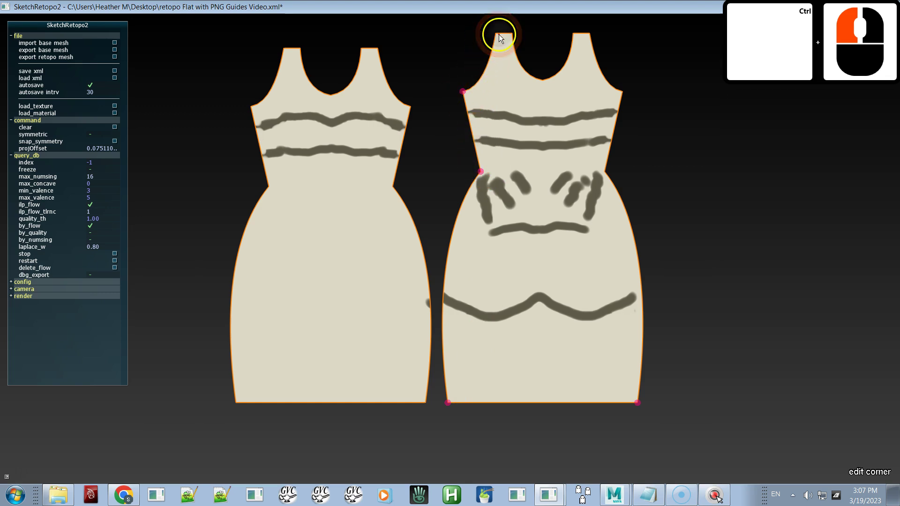
{"action": "left_click", "coordinate": [496, 34], "text": "ctrl"}
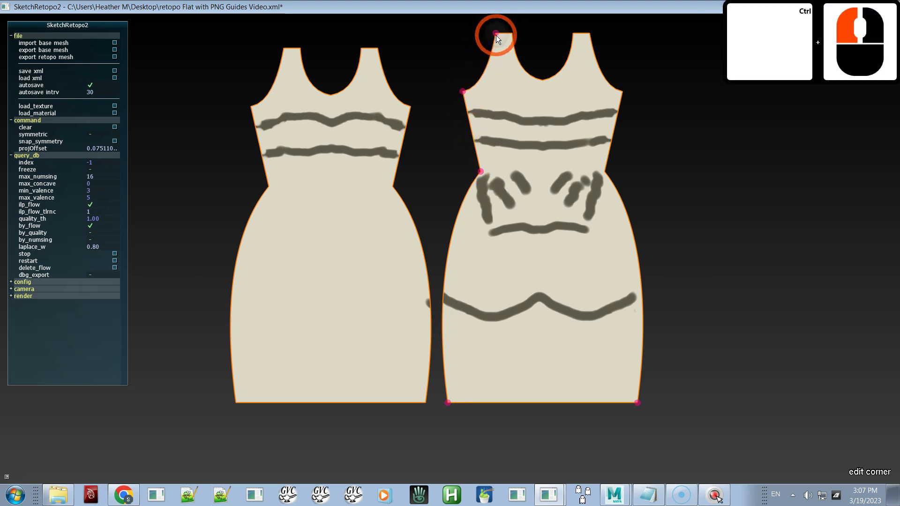
{"action": "left_click", "coordinate": [511, 35], "text": "ctrl"}
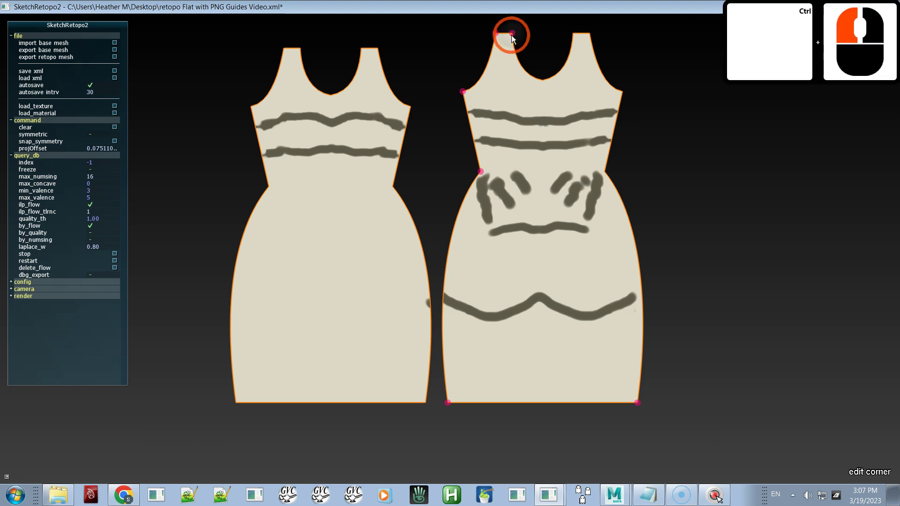
Mark corners at both ends of the right strap, the right underarm and the right waist on the right-hand dress.
{"action": "left_click", "coordinate": [574, 35], "text": "ctrl"}
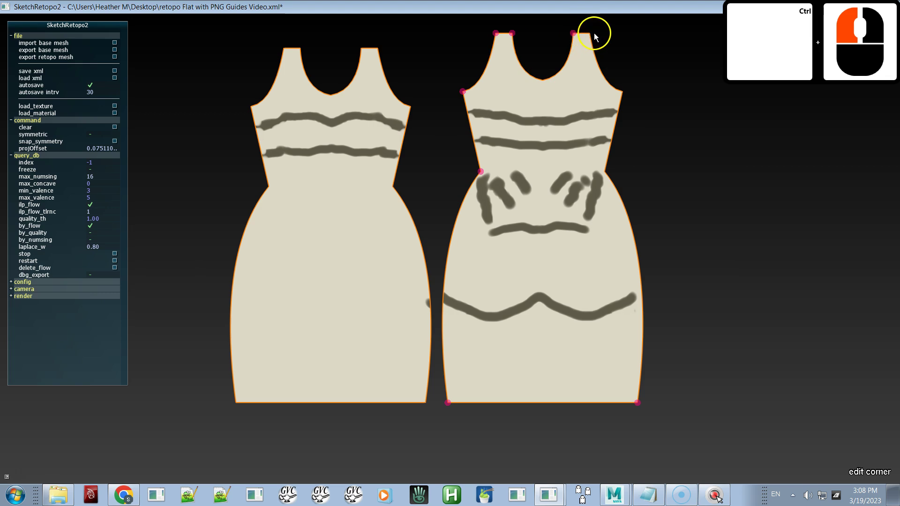
{"action": "left_click", "coordinate": [591, 40], "text": "ctrl"}
{"action": "key", "text": "ctrl+a"}
{"action": "key", "text": "ctrl+z"}
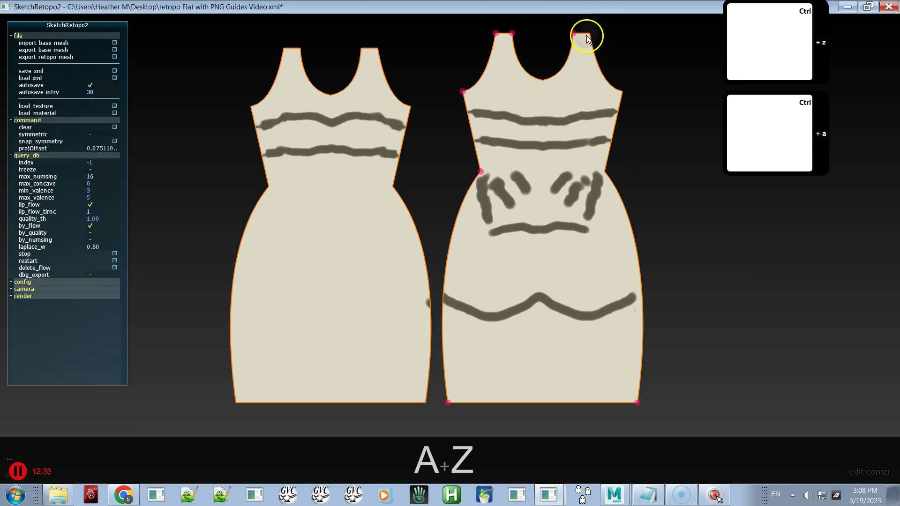
{"action": "left_click", "coordinate": [590, 33], "text": "ctrl"}
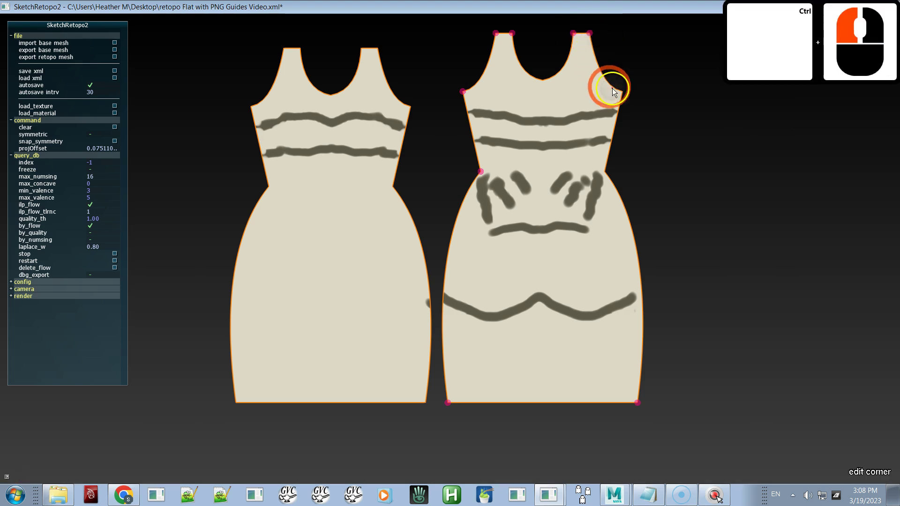
{"action": "left_click", "coordinate": [620, 94], "text": "ctrl"}
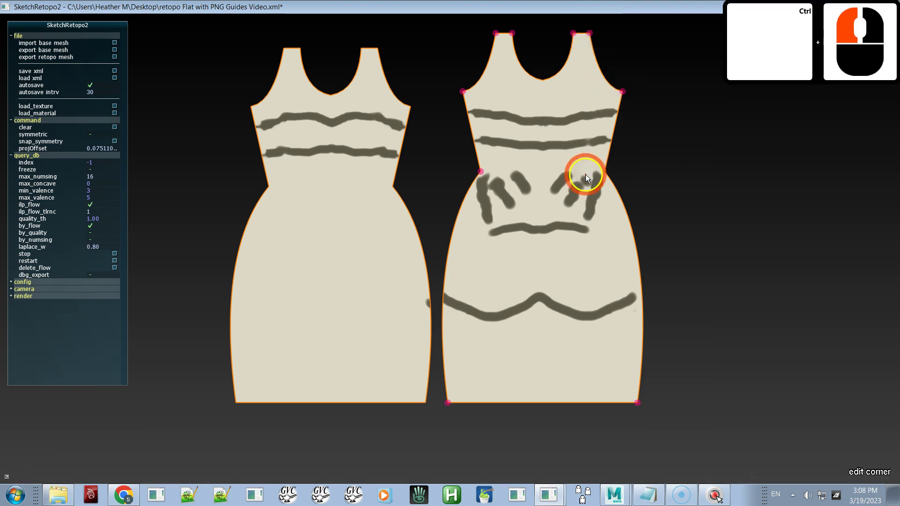
{"action": "left_click", "coordinate": [599, 173], "text": "ctrl"}
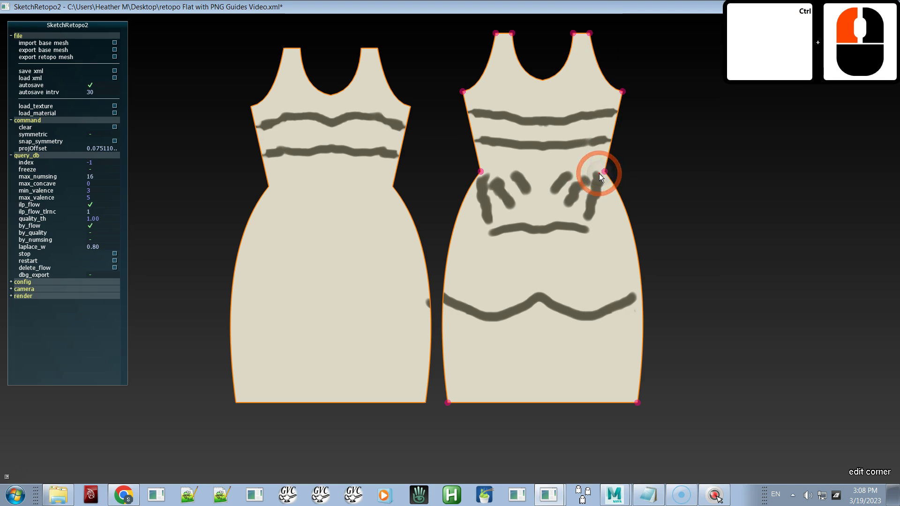
Mark corners exactly at the two hem ends of the left-hand dress, undoing misplaced ones.
{"action": "left_click", "coordinate": [422, 400], "text": "ctrl"}
{"action": "key", "text": "ctrl+z"}
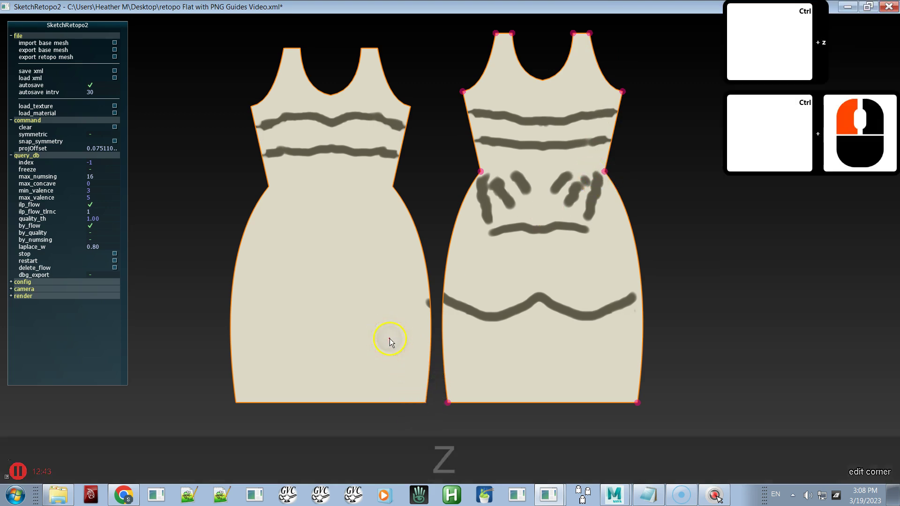
{"action": "left_click", "coordinate": [421, 399], "text": "ctrl"}
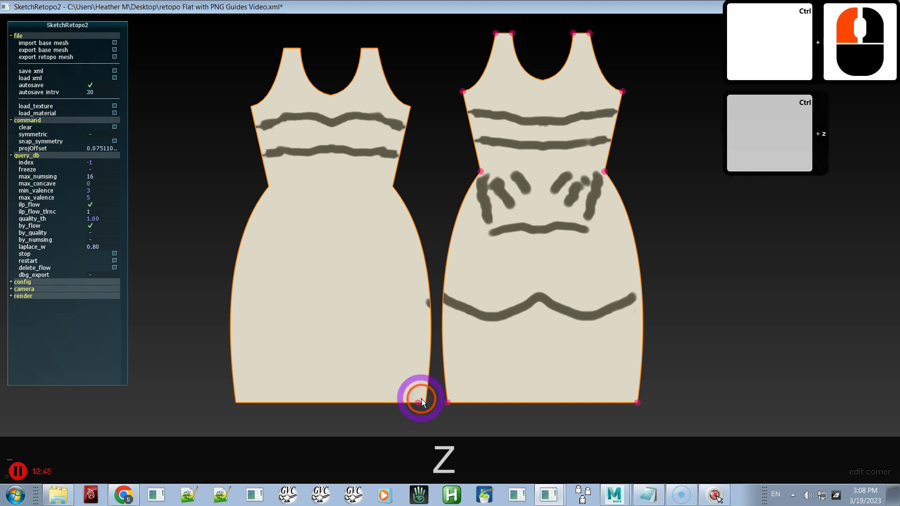
{"action": "key", "text": "ctrl+z"}
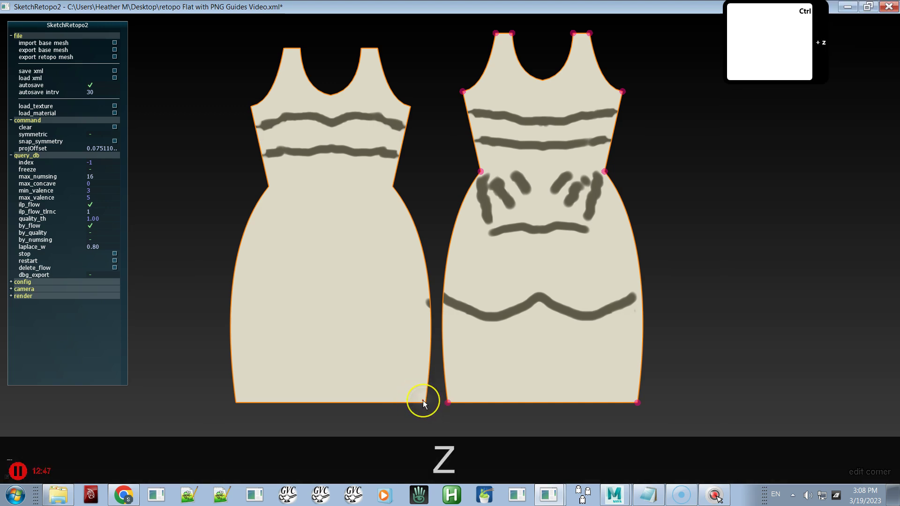
{"action": "left_click", "coordinate": [423, 400], "text": "ctrl"}
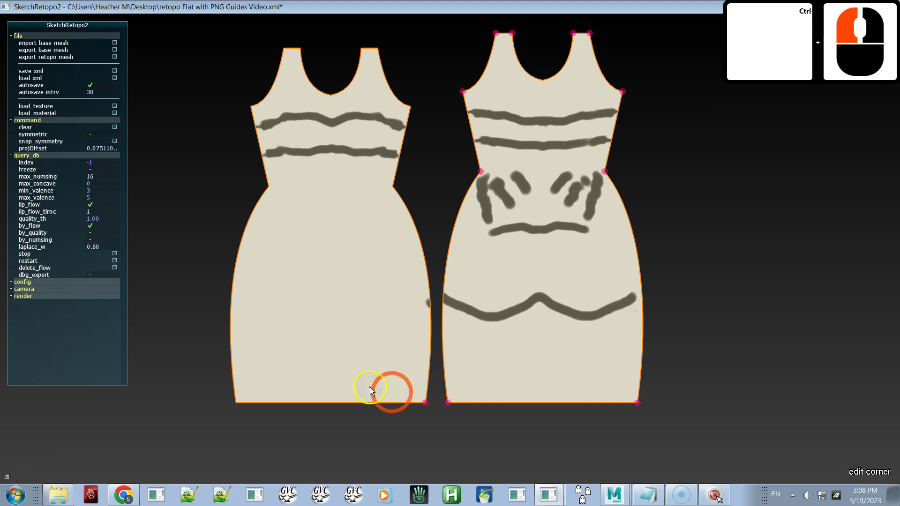
{"action": "left_click", "coordinate": [235, 403], "text": "ctrl"}
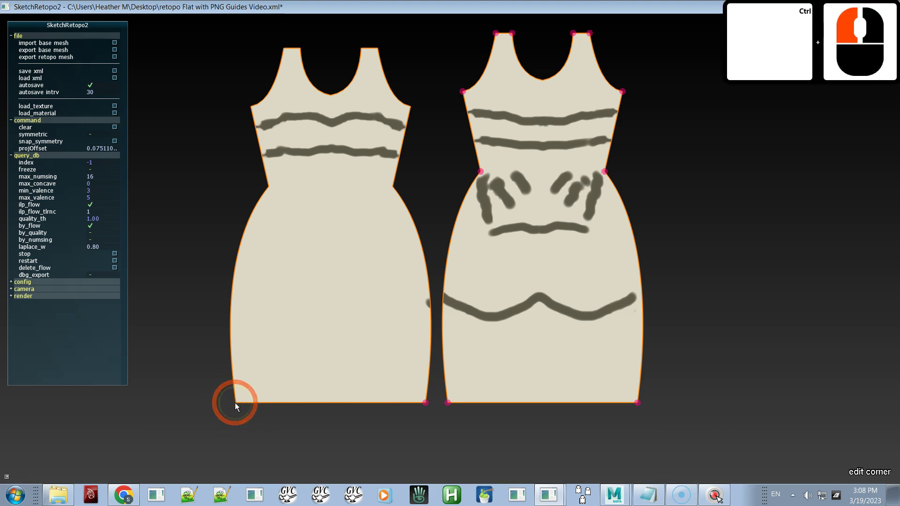
{"action": "left_click", "coordinate": [237, 401], "text": "ctrl"}
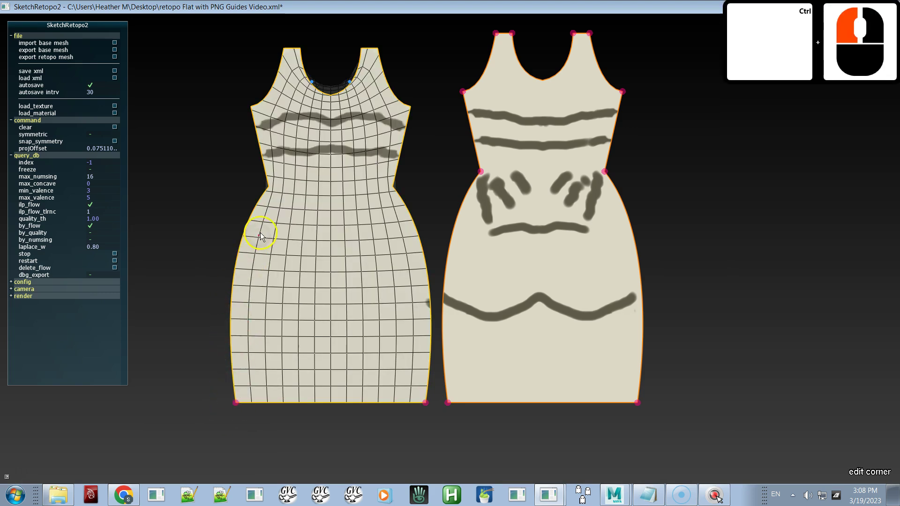
Mark corners at the left waist, left underarm and both ends of the left strap on the left-hand dress.
{"action": "left_click", "coordinate": [273, 184], "text": "ctrl"}
{"action": "left_click", "coordinate": [274, 118], "text": "ctrl"}
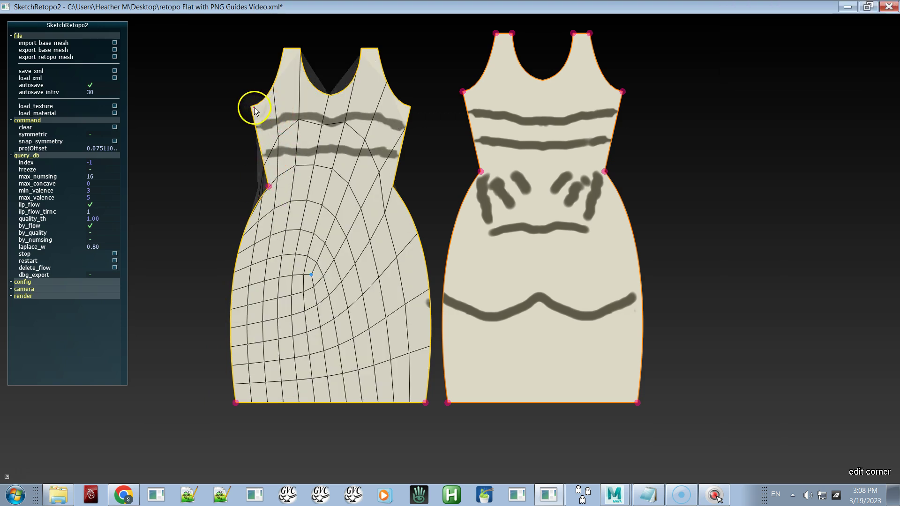
{"action": "left_click", "coordinate": [255, 105], "text": "ctrl"}
{"action": "left_click", "coordinate": [285, 51], "text": "ctrl"}
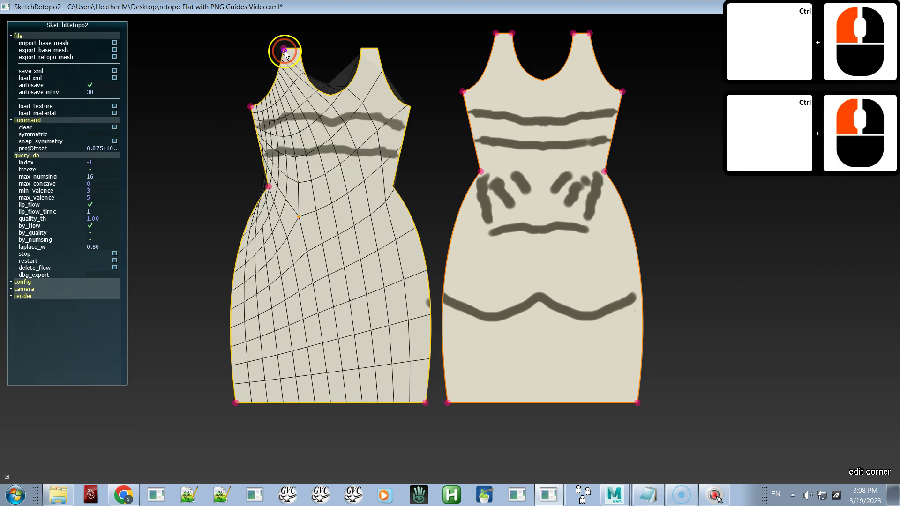
{"action": "left_click", "coordinate": [300, 50], "text": "ctrl"}
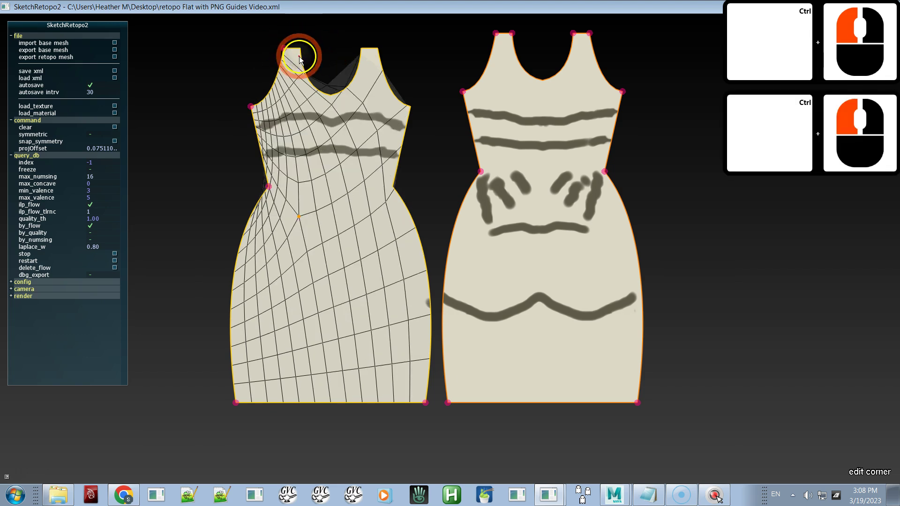
{"action": "left_click", "coordinate": [300, 50], "text": "ctrl"}
Mark corners at both ends of the right strap, the right underarm and the right waist on the left-hand dress.
{"action": "left_click", "coordinate": [371, 61], "text": "ctrl"}
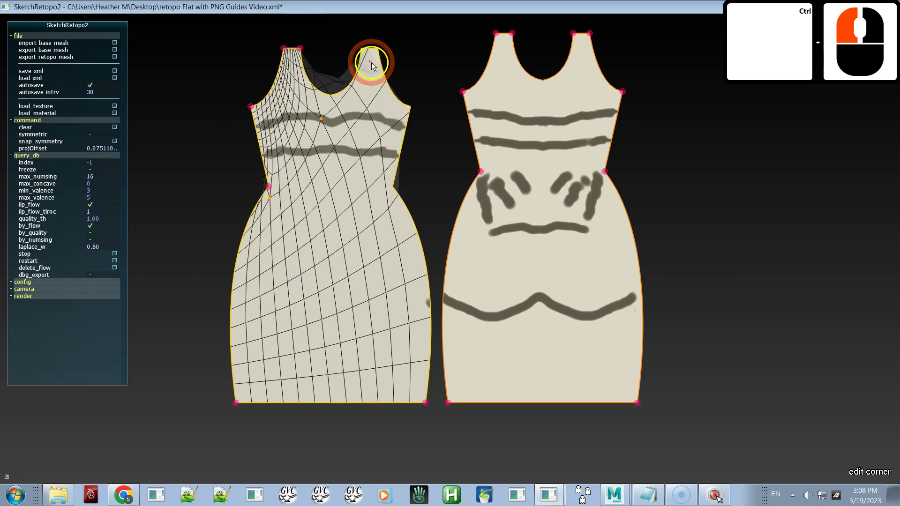
{"action": "left_click", "coordinate": [362, 50], "text": "ctrl"}
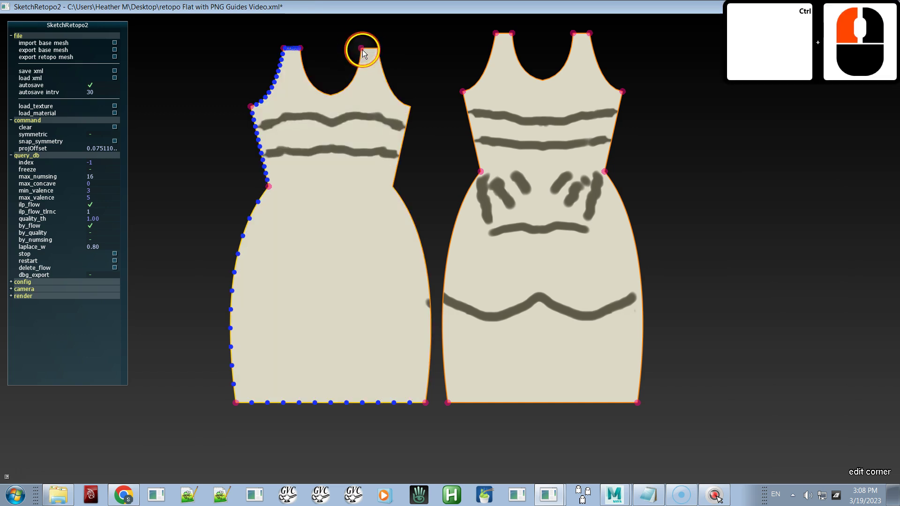
{"action": "left_click", "coordinate": [377, 48], "text": "ctrl"}
{"action": "left_click", "coordinate": [379, 87], "text": "ctrl"}
{"action": "left_click", "coordinate": [410, 108], "text": "ctrl"}
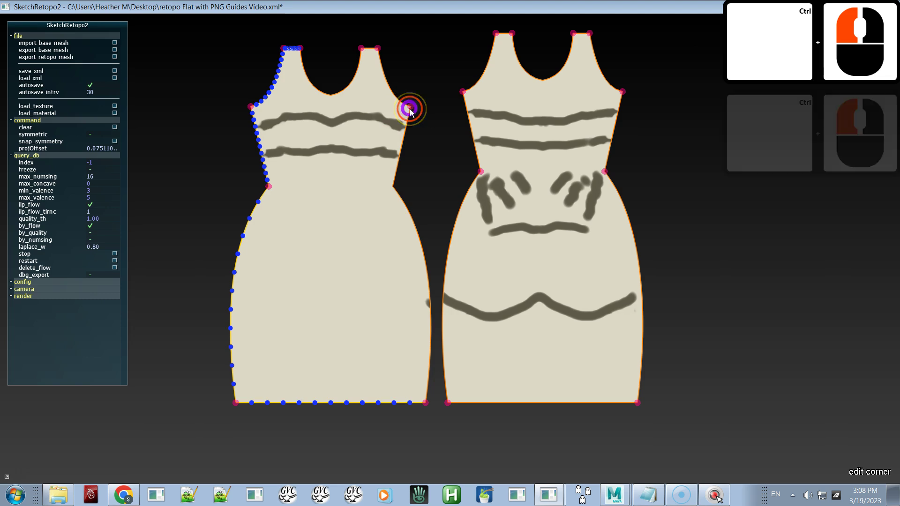
{"action": "left_click", "coordinate": [390, 186], "text": "ctrl"}
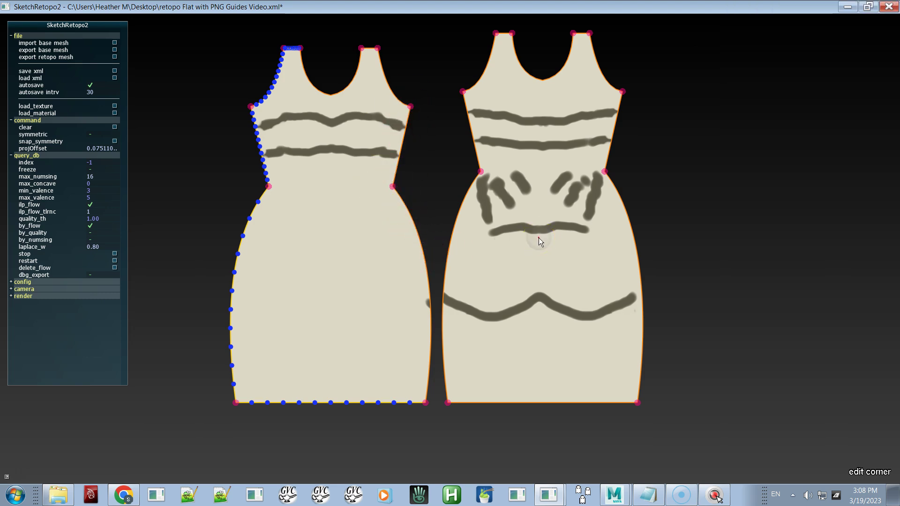
In basic sketching mode, draw a horizontal curve between the two waist corners of the right-hand dress and smooth it.
{"action": "key", "text": "q"}
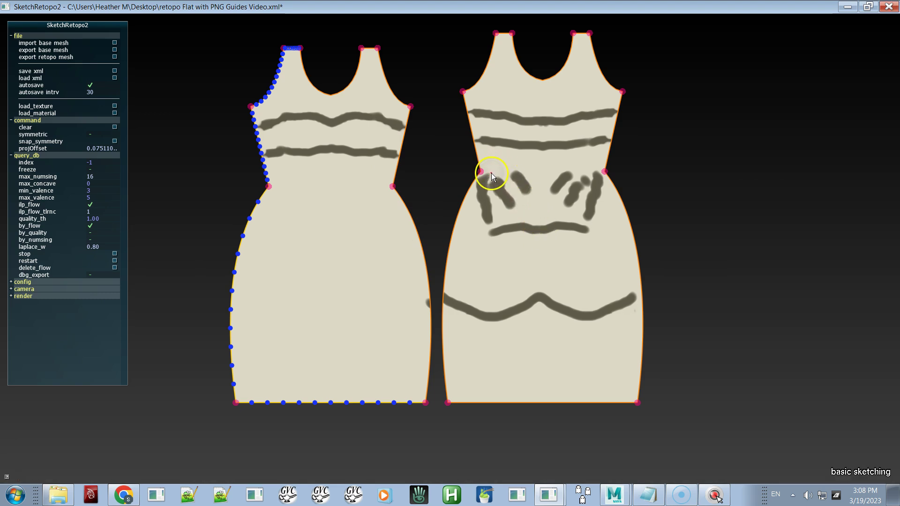
{"action": "left_click_drag", "start_coordinate": [571, 170], "coordinate": [586, 168]}
{"action": "key", "text": "ctrl+z"}
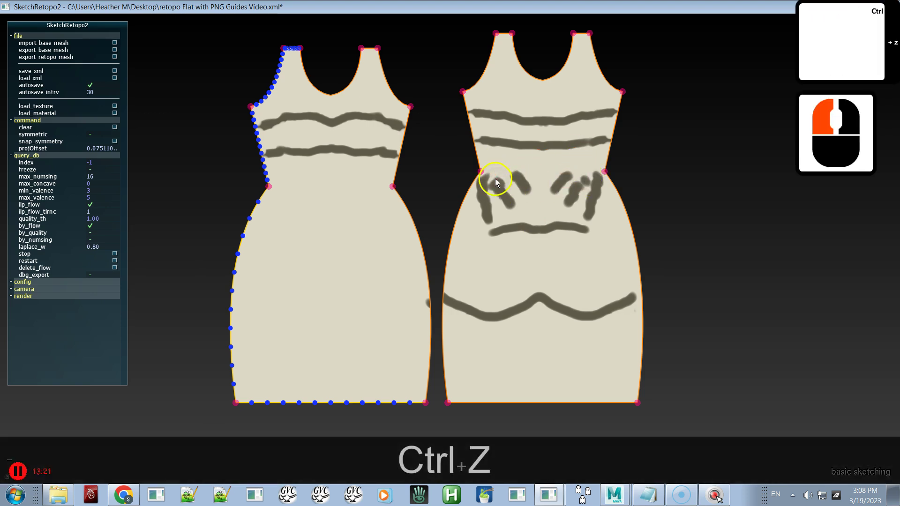
{"action": "left_click_drag", "start_coordinate": [523, 170], "coordinate": [598, 173]}
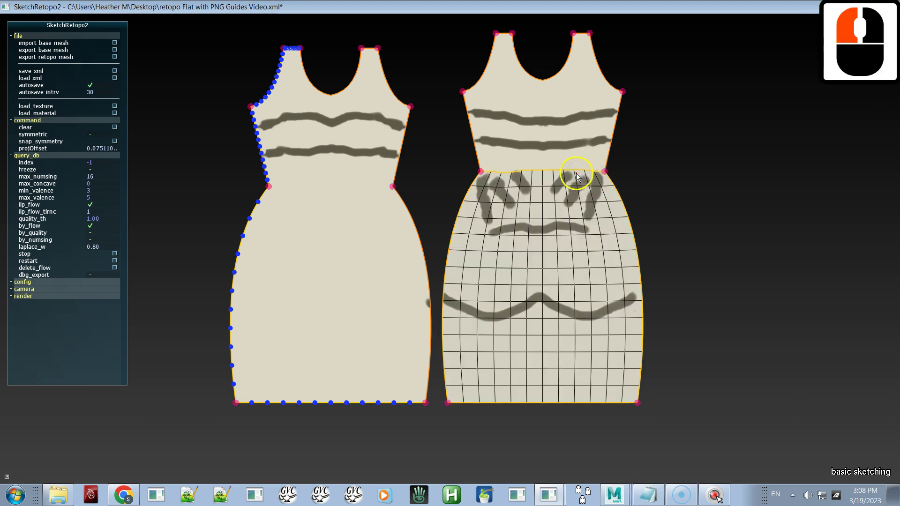
{"action": "key", "text": "shift"}
{"action": "left_click", "coordinate": [530, 176], "text": "shift"}
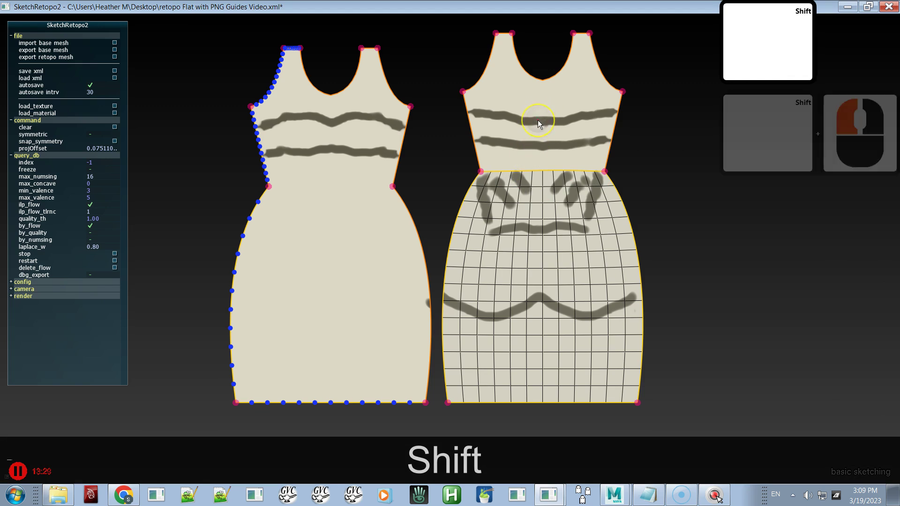
In laser sketching mode, cut the right-hand dress with a vertical centre line from the neckline to the hem.
{"action": "key", "text": "w"}
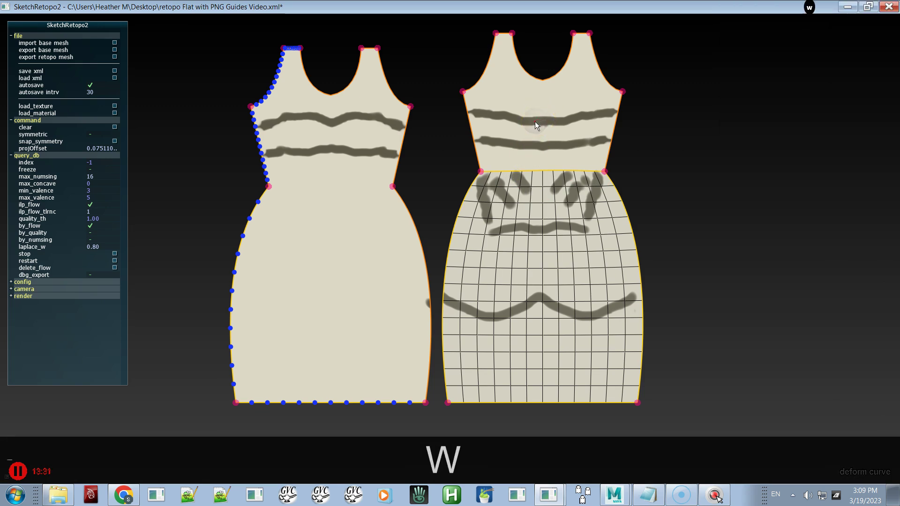
{"action": "key", "text": "e"}
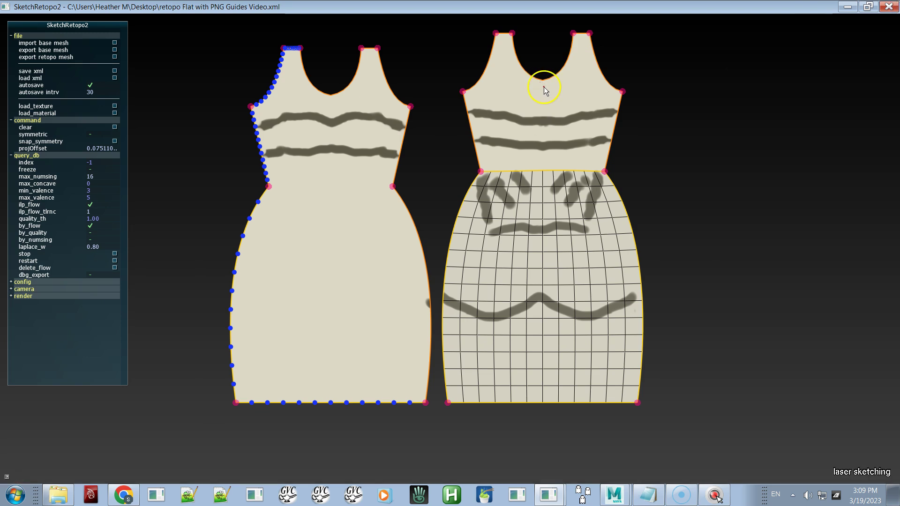
{"action": "key", "text": "Tab"}
{"action": "left_click_drag", "start_coordinate": [543, 83], "coordinate": [546, 361]}
{"action": "left_click", "coordinate": [539, 355]}
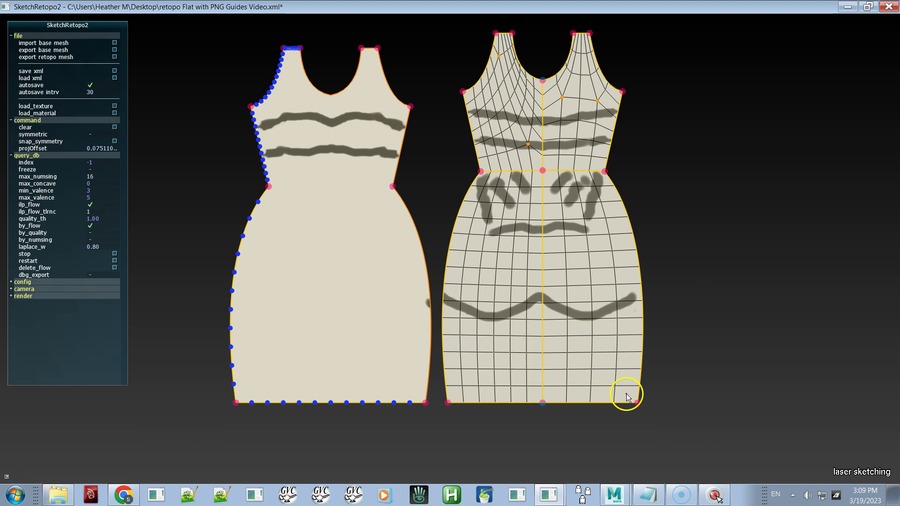
{"action": "key", "text": "Tab"}
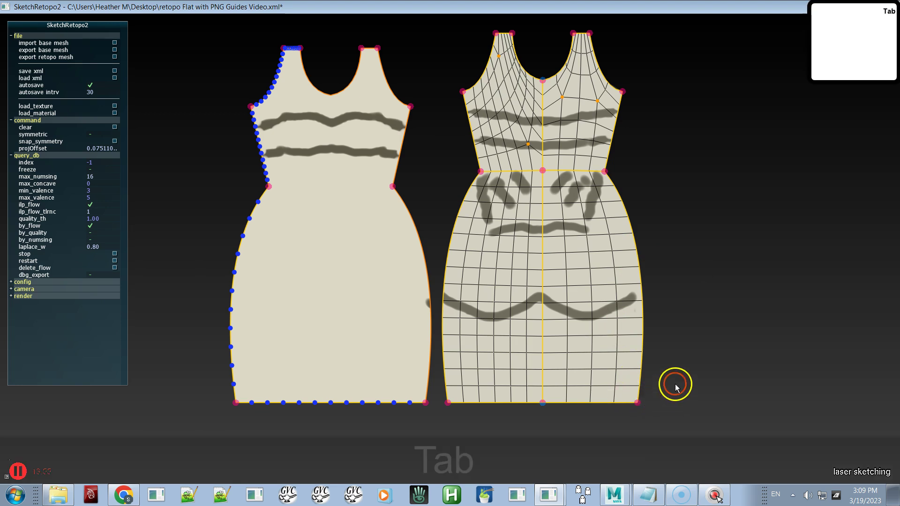
{"action": "left_click", "coordinate": [679, 379]}
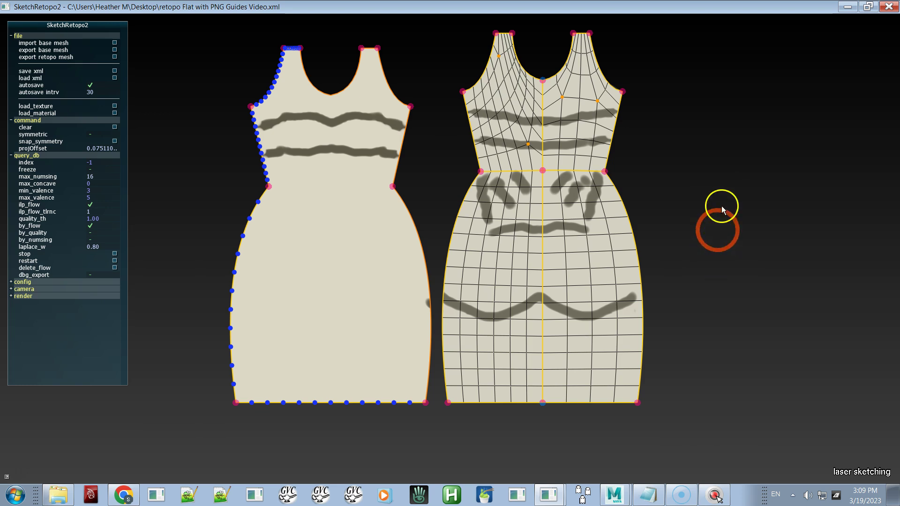
{"action": "left_click", "coordinate": [723, 194]}
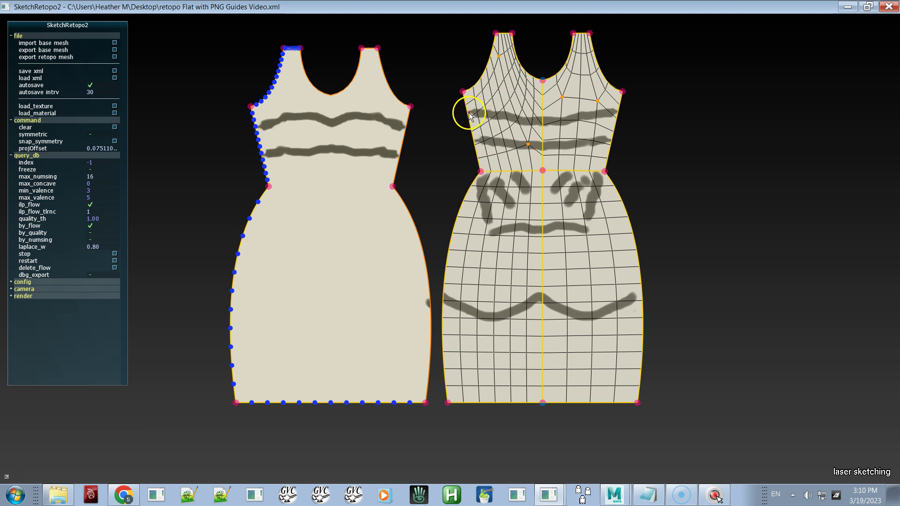
In laser sketching mode, cut the right-hand dress with a horizontal line across the bodice at the upper painted guide stroke.
{"action": "right_click_drag", "start_coordinate": [471, 113], "coordinate": [630, 325], "text": "alt"}
{"action": "middle_click_drag", "start_coordinate": [603, 251], "coordinate": [603, 376], "text": "alt"}
{"action": "right_click_drag", "start_coordinate": [559, 220], "coordinate": [627, 364], "text": "alt"}
{"action": "middle_click_drag", "start_coordinate": [600, 294], "coordinate": [520, 319], "text": "alt"}
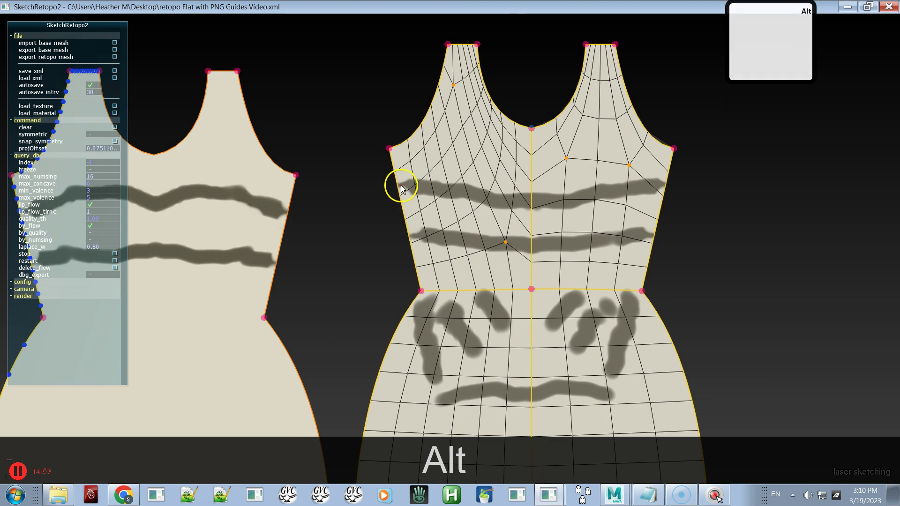
{"action": "key", "text": "Tab"}
{"action": "mouse_move", "coordinate": [400, 188]}
{"action": "left_mouse_down"}
{"action": "mouse_move", "coordinate": [527, 194]}
{"action": "mouse_move", "coordinate": [662, 186]}
{"action": "left_mouse_up"}
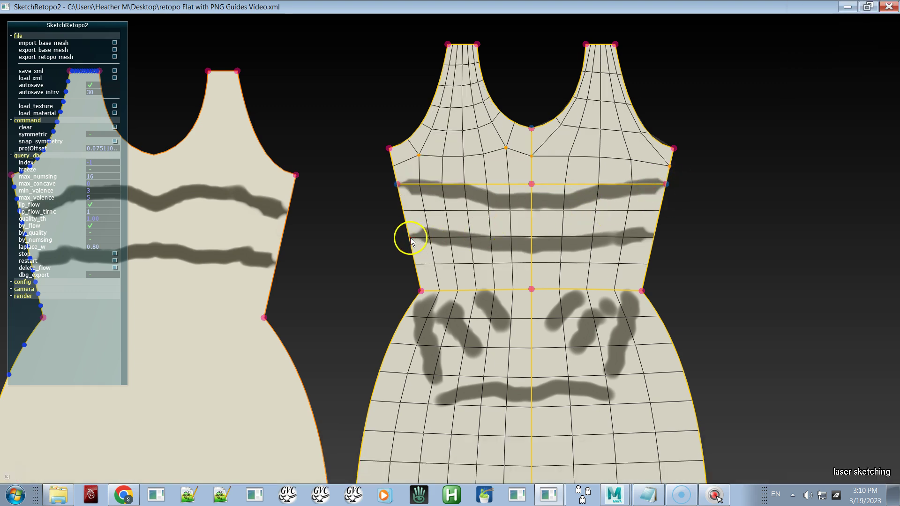
{"action": "key", "text": "Tab"}
{"action": "left_click_drag", "start_coordinate": [410, 238], "coordinate": [650, 238]}
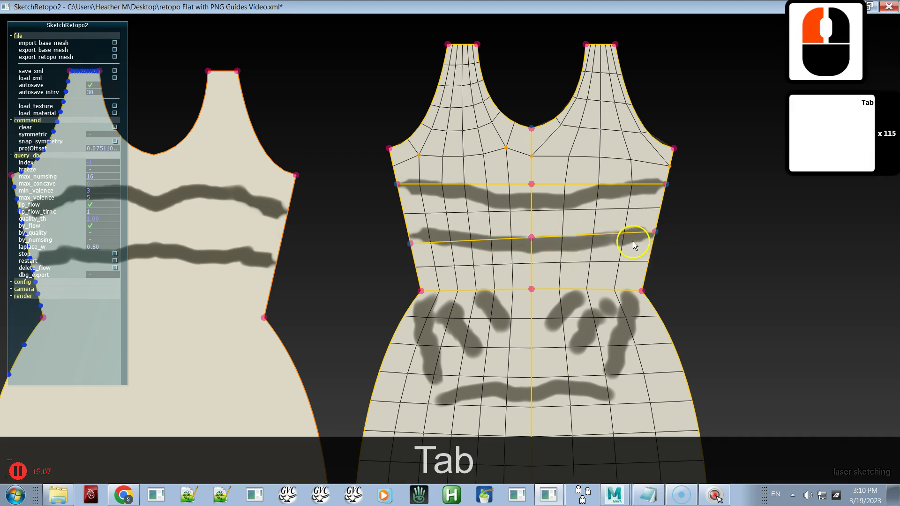
{"action": "key", "text": "ctrl+z"}
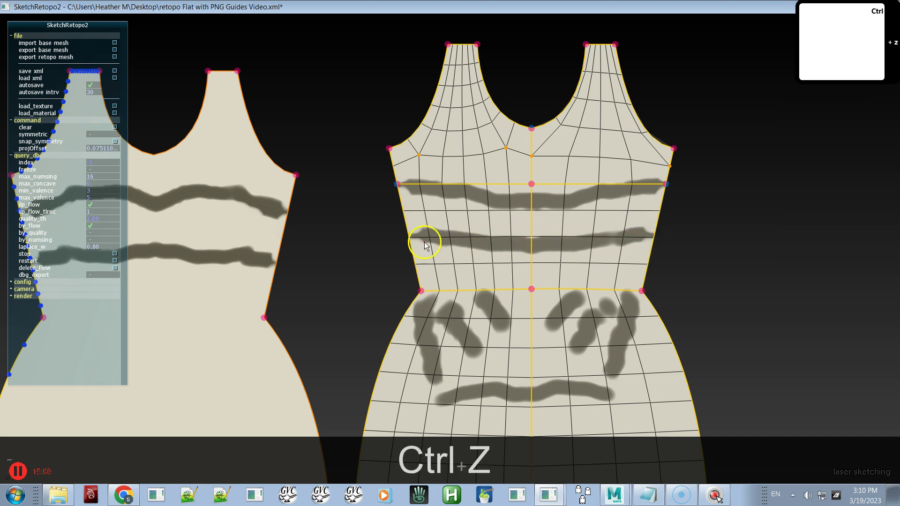
{"action": "key", "text": "Tab"}
{"action": "left_click_drag", "start_coordinate": [413, 237], "coordinate": [652, 241]}
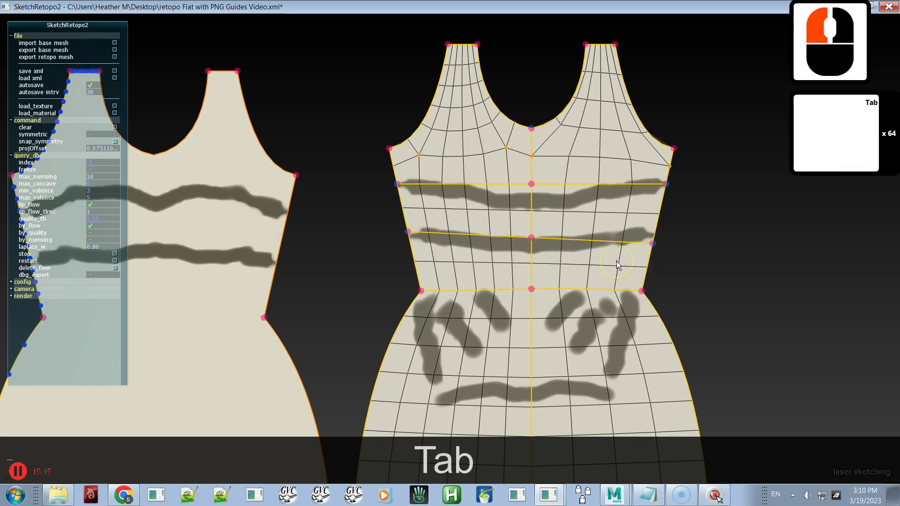
{"action": "key", "text": "ctrl+z"}
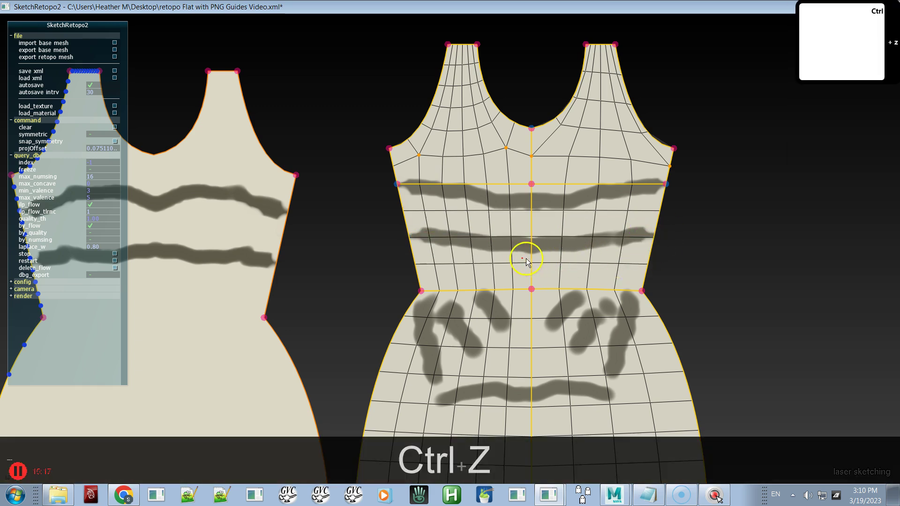
{"action": "key", "text": "Tab"}
{"action": "left_click_drag", "start_coordinate": [409, 235], "coordinate": [649, 239]}
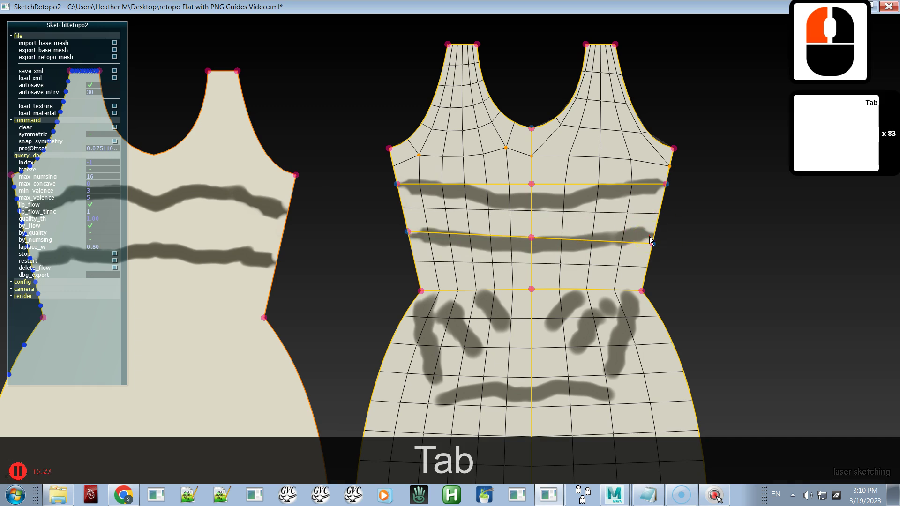
{"action": "key", "text": "ctrl+z"}
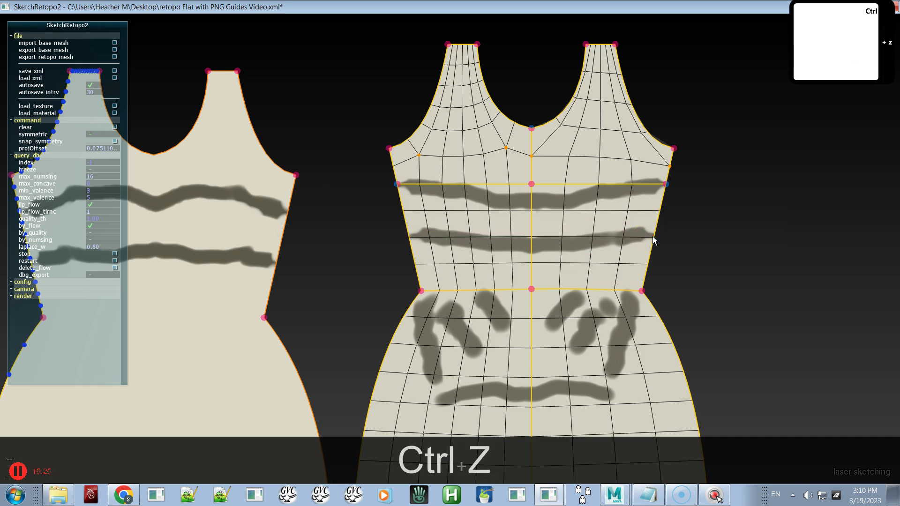
{"action": "key", "text": "Tab"}
{"action": "key", "text": "Tab"}
{"action": "key", "text": "Tab"}
{"action": "left_click_drag", "start_coordinate": [653, 235], "coordinate": [413, 241]}
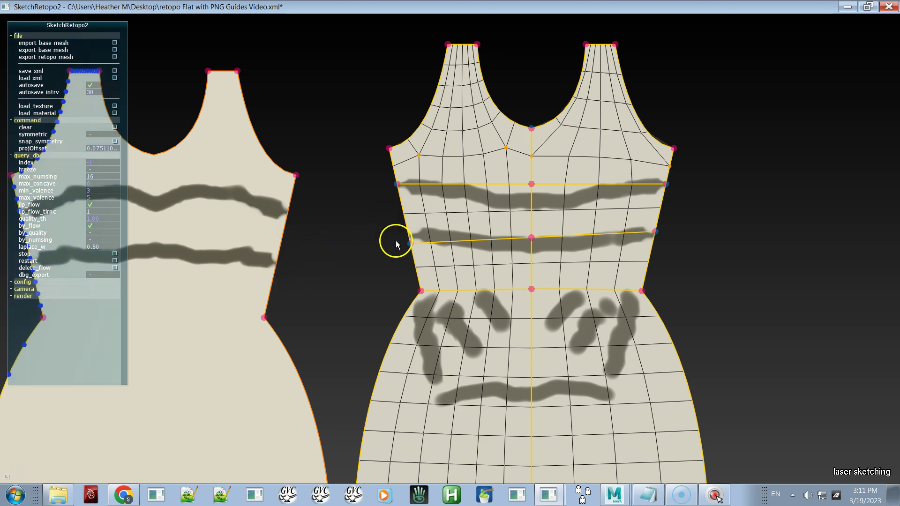
{"action": "key", "text": "ctrl+z"}
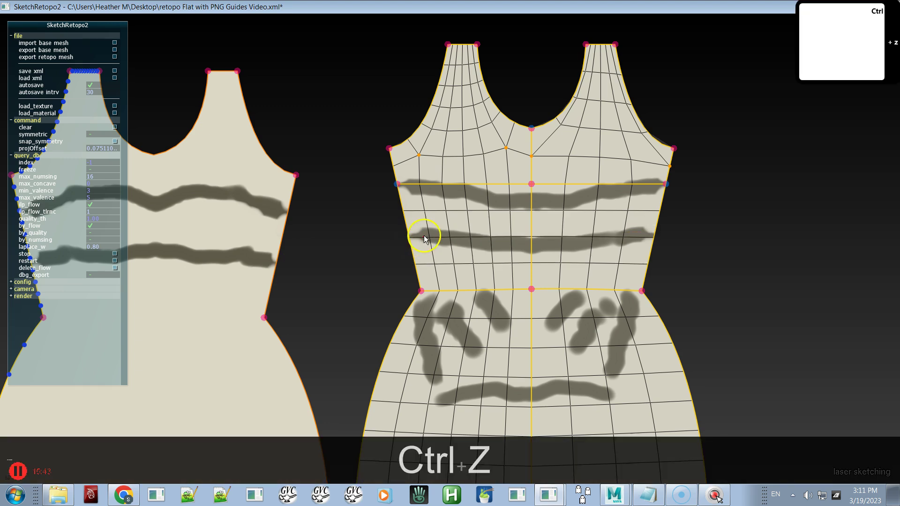
Cut the right-hand dress with a level horizontal line across the bodice at the lower painted guide stroke, undoing any slanted attempt.
{"action": "key", "text": "Tab"}
{"action": "mouse_move", "coordinate": [410, 235]}
{"action": "left_mouse_down"}
{"action": "mouse_move", "coordinate": [648, 245]}
{"action": "mouse_move", "coordinate": [650, 236]}
{"action": "left_mouse_up"}
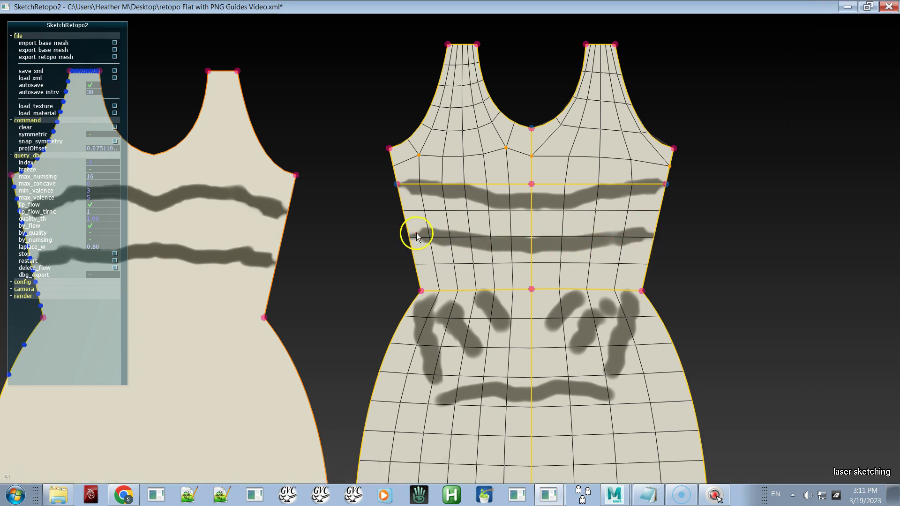
{"action": "left_click_drag", "start_coordinate": [411, 235], "coordinate": [646, 237]}
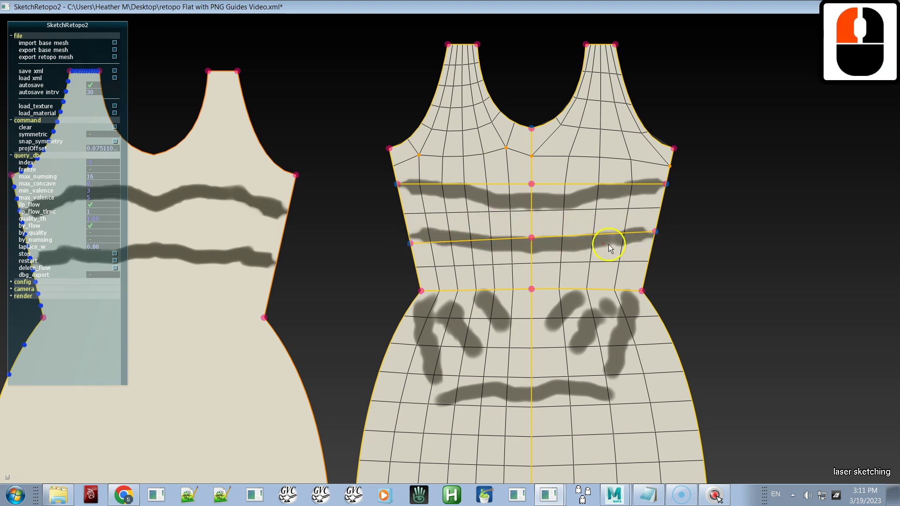
{"action": "key", "text": "ctrl+z"}
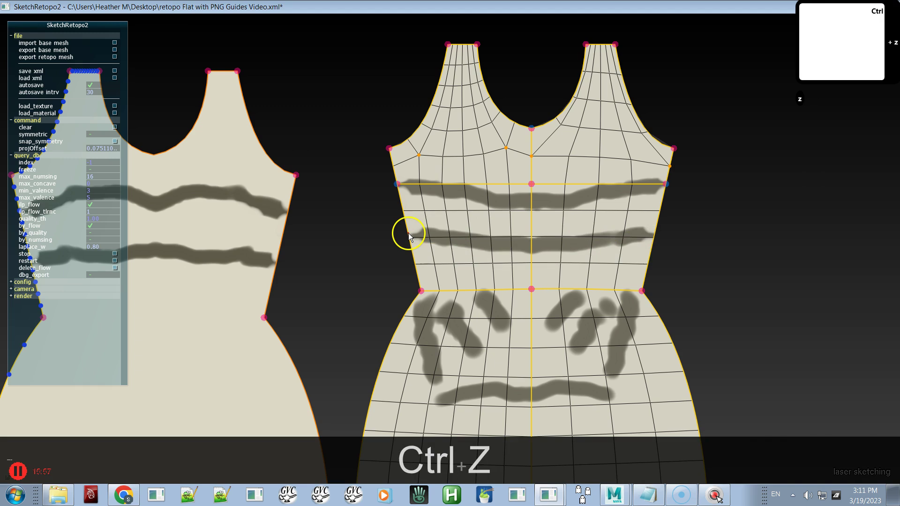
{"action": "mouse_move", "coordinate": [410, 234]}
{"action": "left_mouse_down"}
{"action": "mouse_move", "coordinate": [622, 247]}
{"action": "mouse_move", "coordinate": [651, 240]}
{"action": "left_mouse_up"}
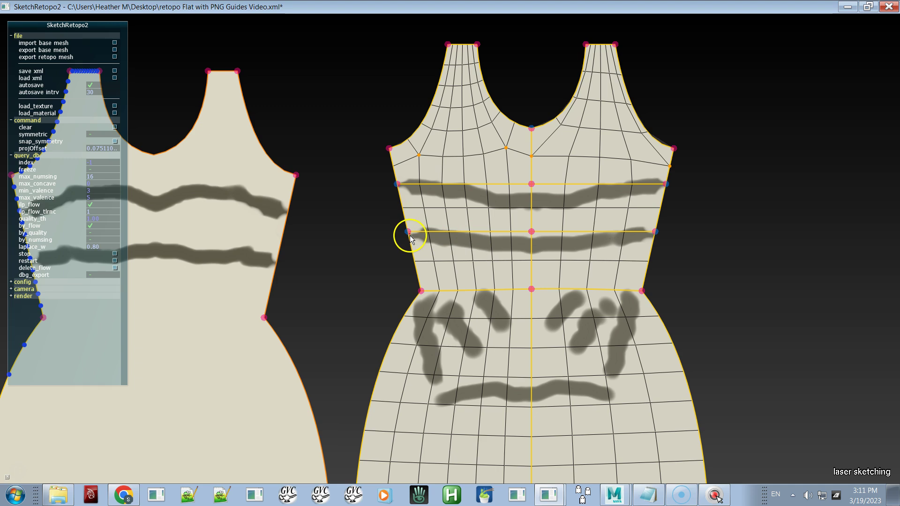
Cut the left-hand dress with two horizontal laser lines across the bodice, at the lower and the upper painted guide strokes.
{"action": "middle_click_drag", "start_coordinate": [404, 266], "coordinate": [586, 241], "text": "alt"}
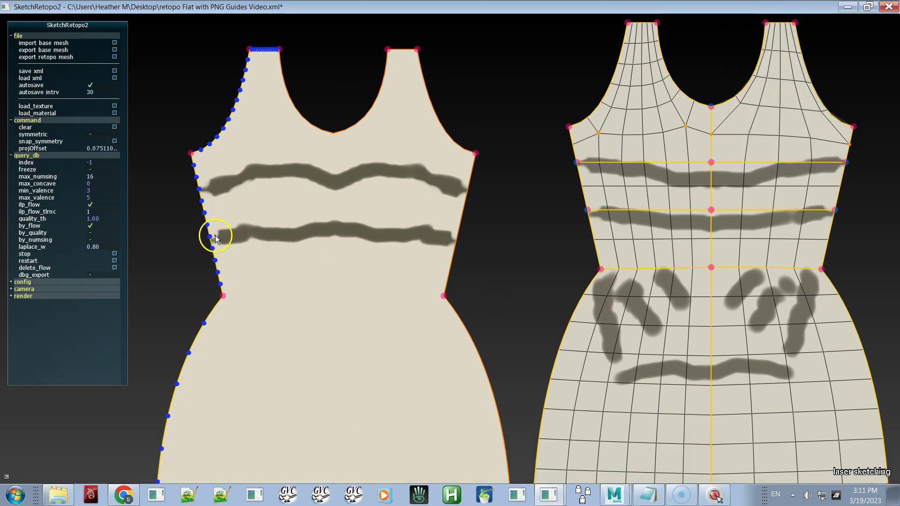
{"action": "key", "text": "Tab"}
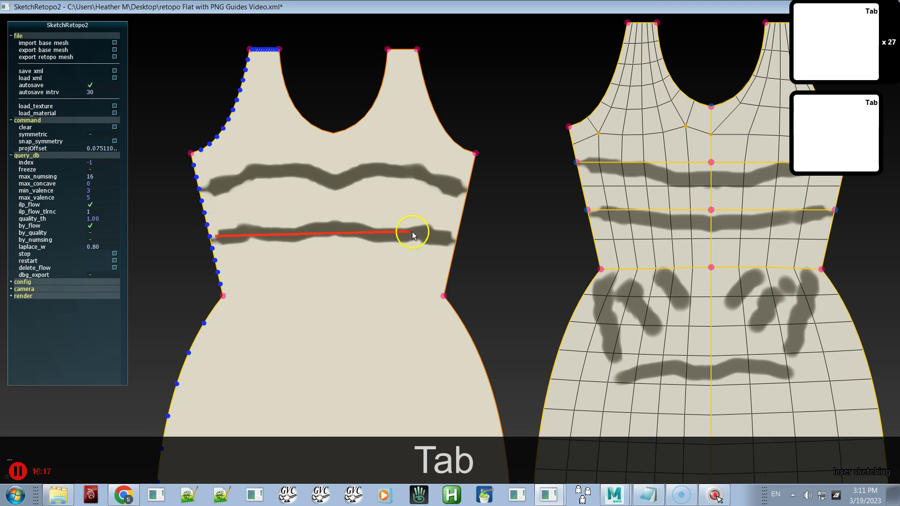
{"action": "left_click", "coordinate": [408, 239]}
{"action": "key", "text": "ctrl+z"}
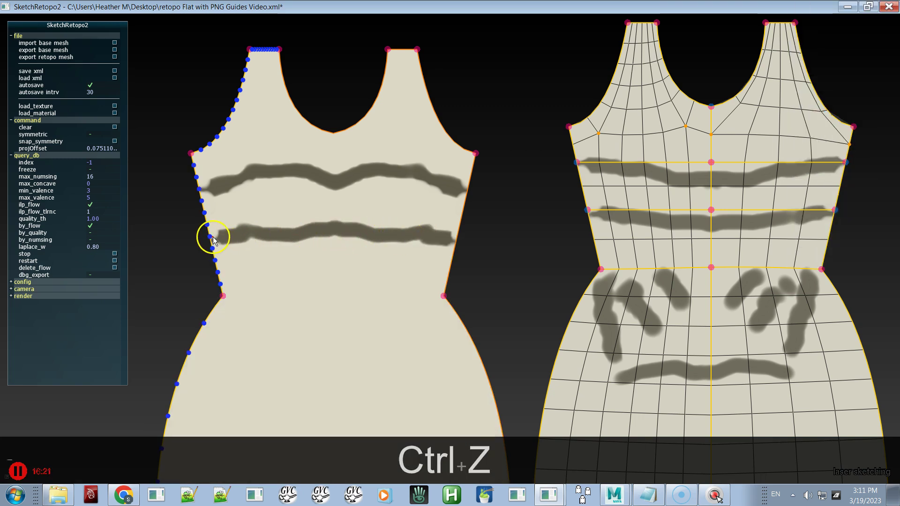
{"action": "key", "text": "Tab"}
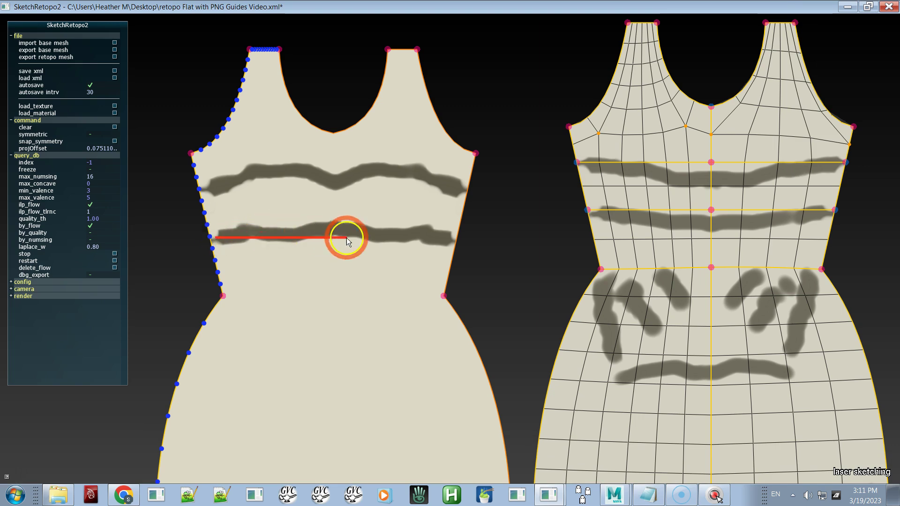
{"action": "left_click", "coordinate": [456, 237]}
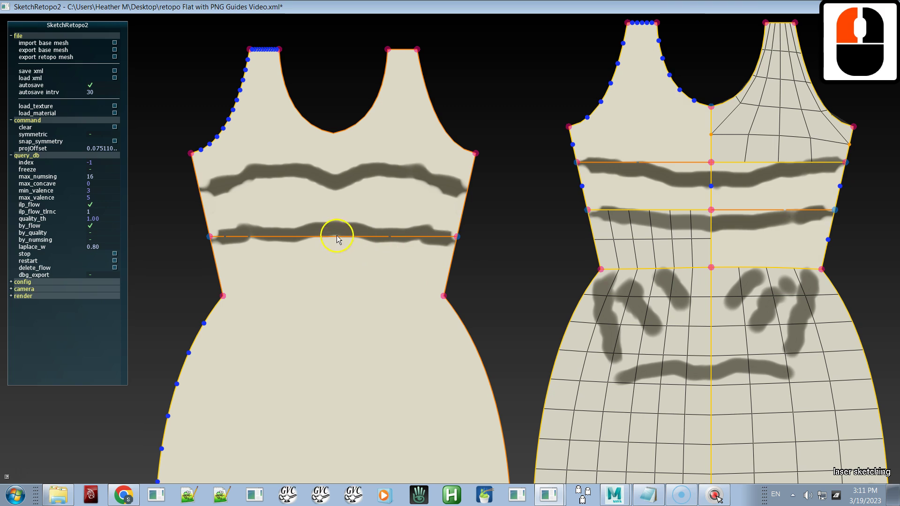
{"action": "left_click", "coordinate": [203, 189]}
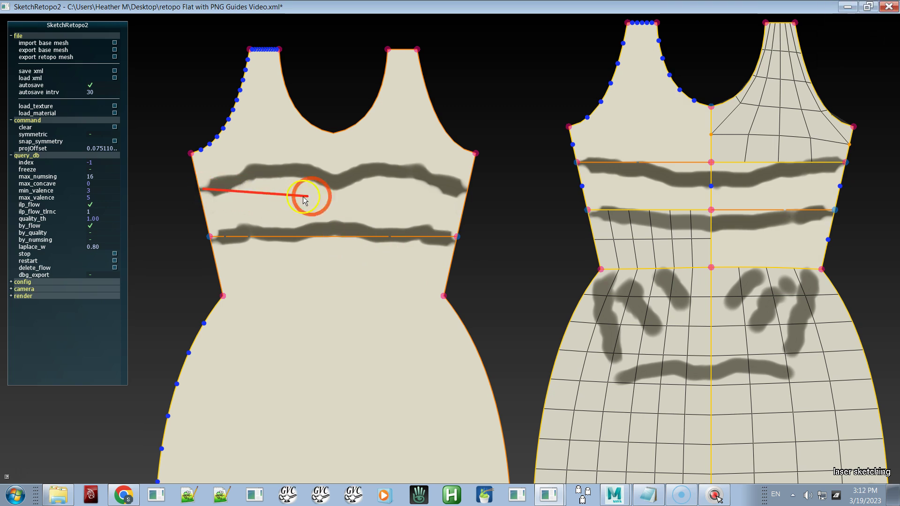
{"action": "left_click", "coordinate": [462, 191]}
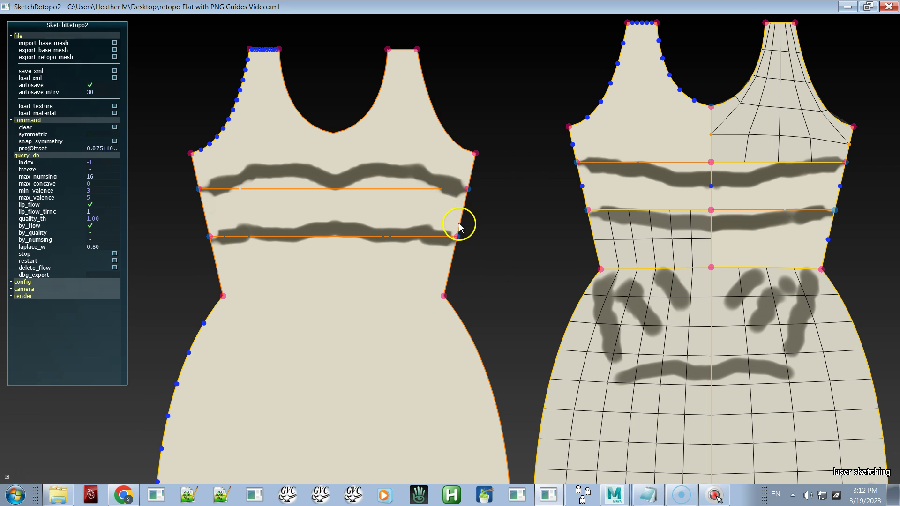
{"action": "right_click_drag", "start_coordinate": [560, 287], "coordinate": [536, 187], "text": "alt"}
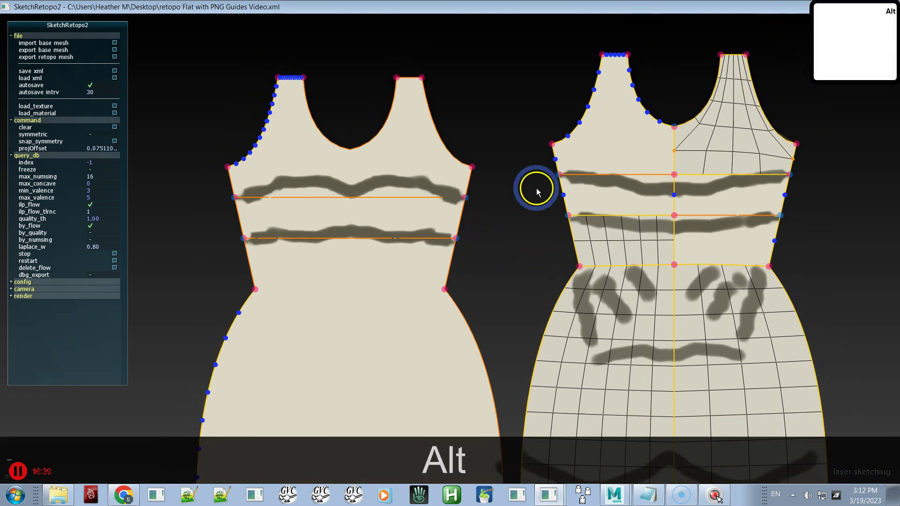
{"action": "right_click_drag", "start_coordinate": [363, 287], "coordinate": [331, 116], "text": "alt"}
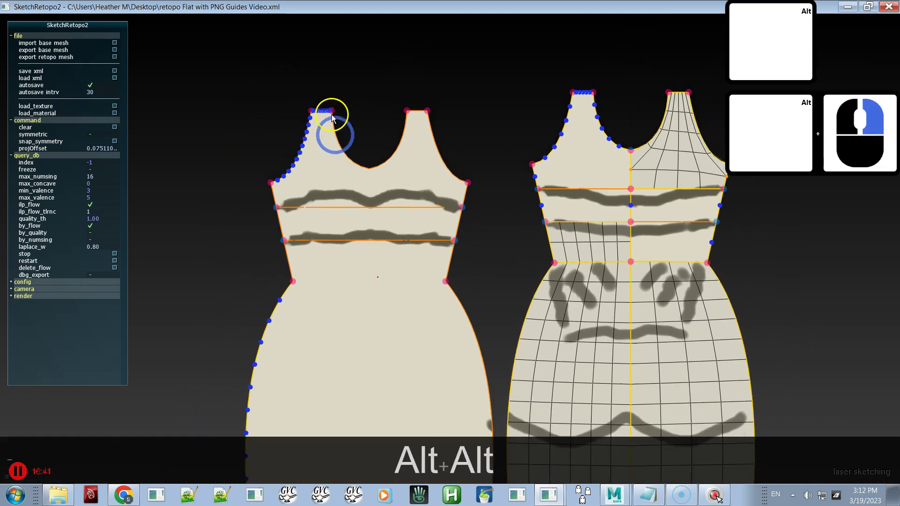
{"action": "middle_click_drag", "start_coordinate": [338, 244], "coordinate": [354, 142], "text": "alt"}
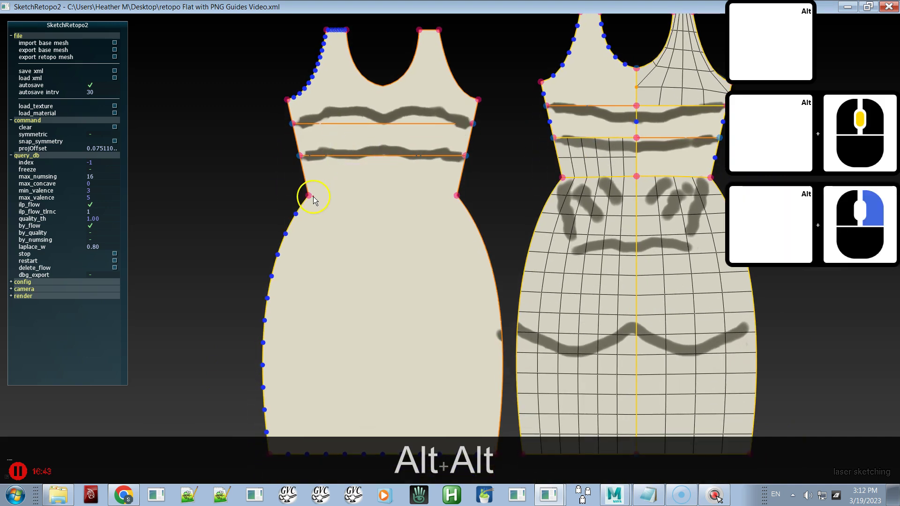
{"action": "left_click_drag", "start_coordinate": [314, 196], "coordinate": [444, 195]}
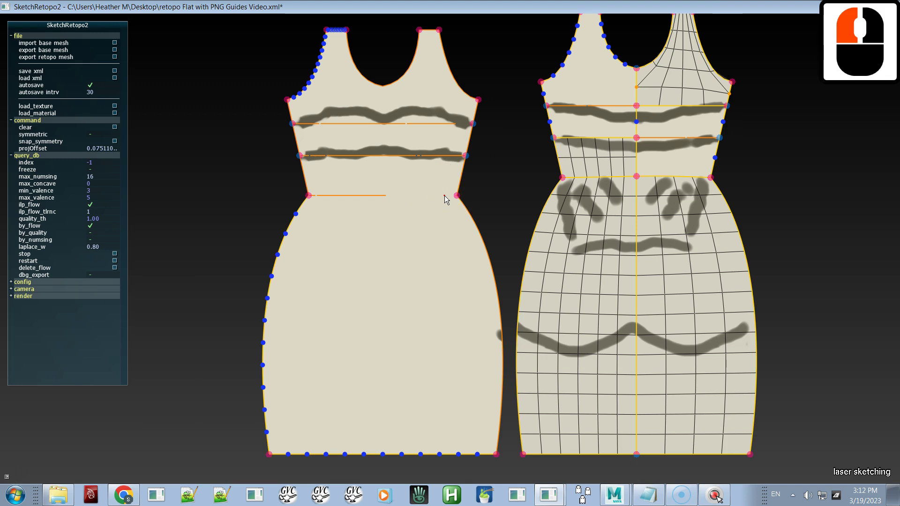
{"action": "left_click", "coordinate": [362, 248], "text": "ctrl"}
{"action": "key", "text": "ctrl+z"}
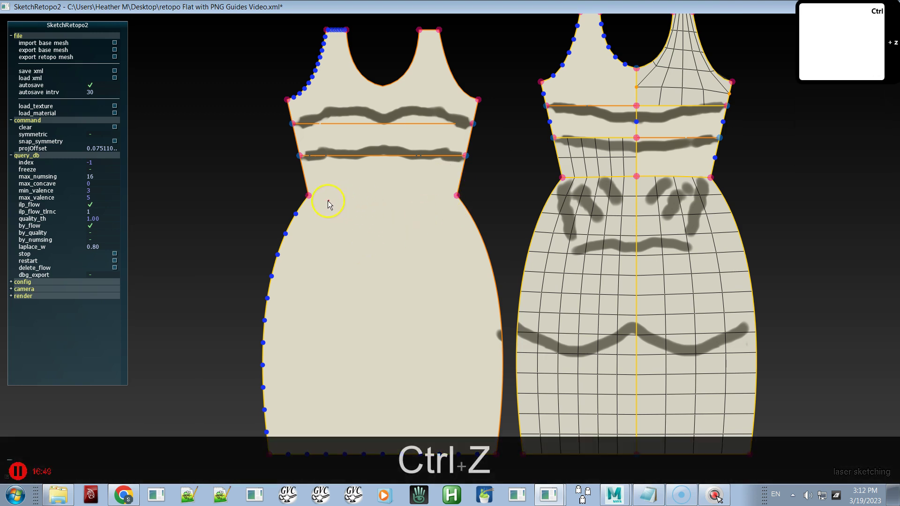
{"action": "left_click_drag", "start_coordinate": [314, 195], "coordinate": [450, 197]}
{"action": "key", "text": "ctrl+z"}
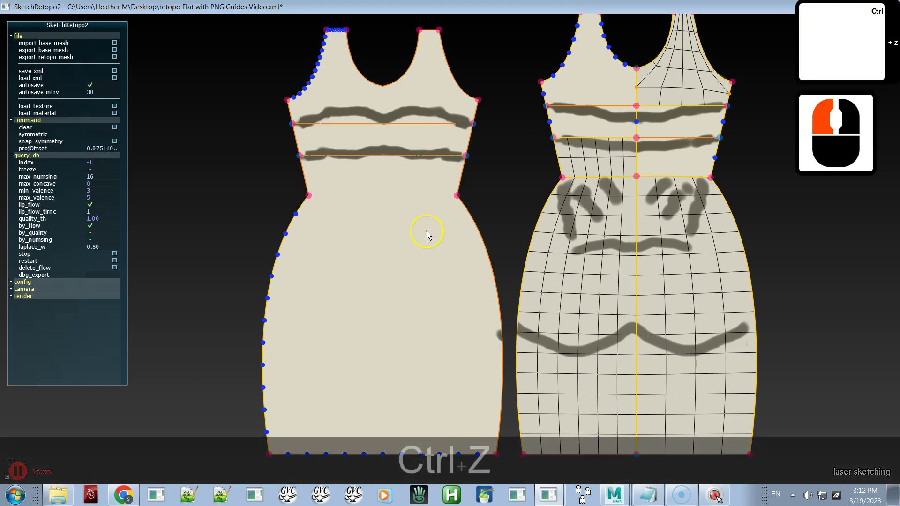
Try to sketch a horizontal waist curve between the left-hand dress's two waist corners in basic sketching mode.
{"action": "key", "text": "q"}
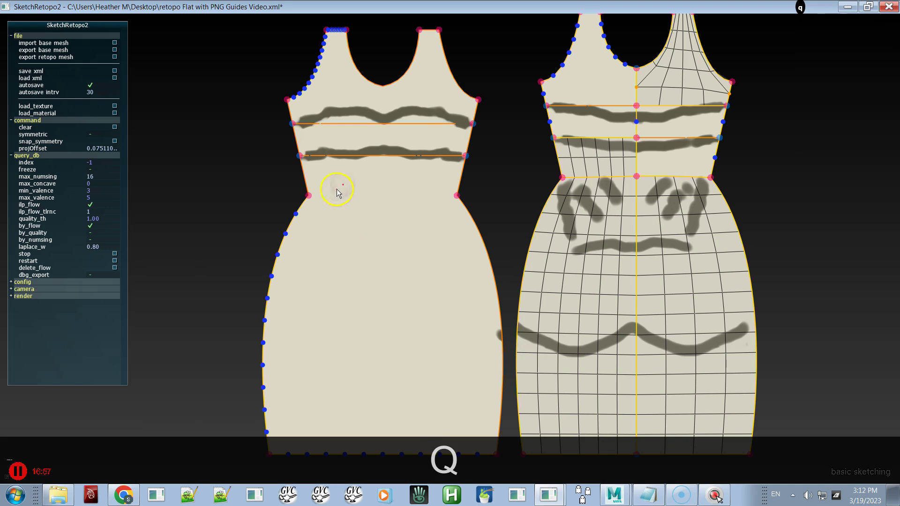
{"action": "left_click_drag", "start_coordinate": [314, 196], "coordinate": [453, 199]}
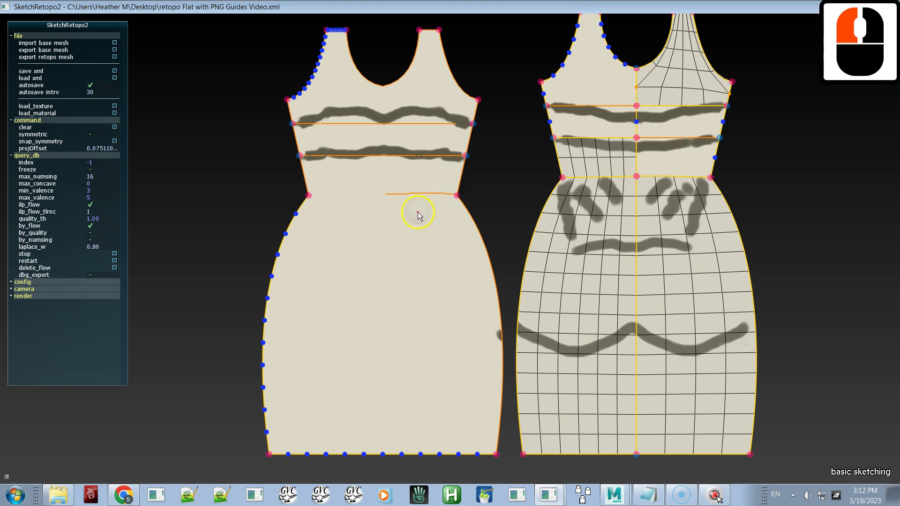
{"action": "right_click_drag", "start_coordinate": [376, 225], "coordinate": [446, 401], "text": "alt"}
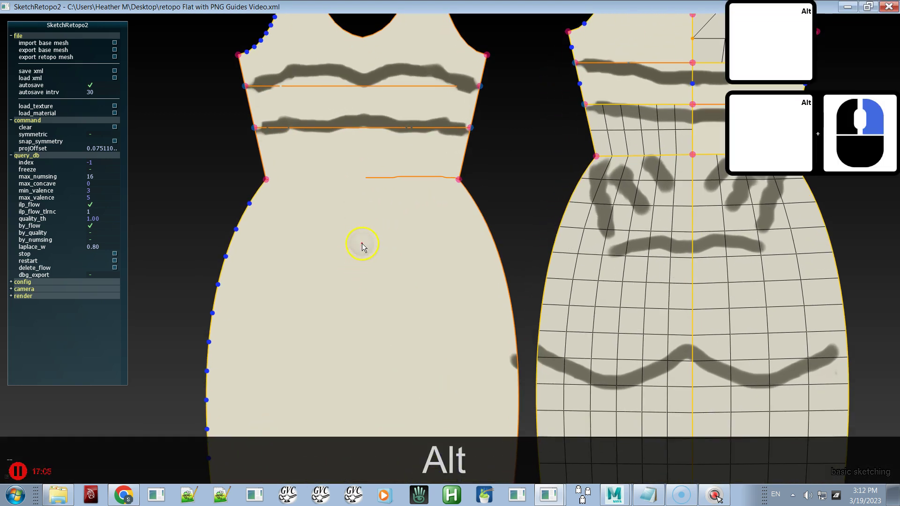
{"action": "right_click_drag", "start_coordinate": [361, 246], "coordinate": [434, 371], "text": "alt"}
{"action": "right_click_drag", "start_coordinate": [358, 245], "coordinate": [379, 271], "text": "alt"}
{"action": "middle_click_drag", "start_coordinate": [379, 271], "coordinate": [417, 332], "text": "alt"}
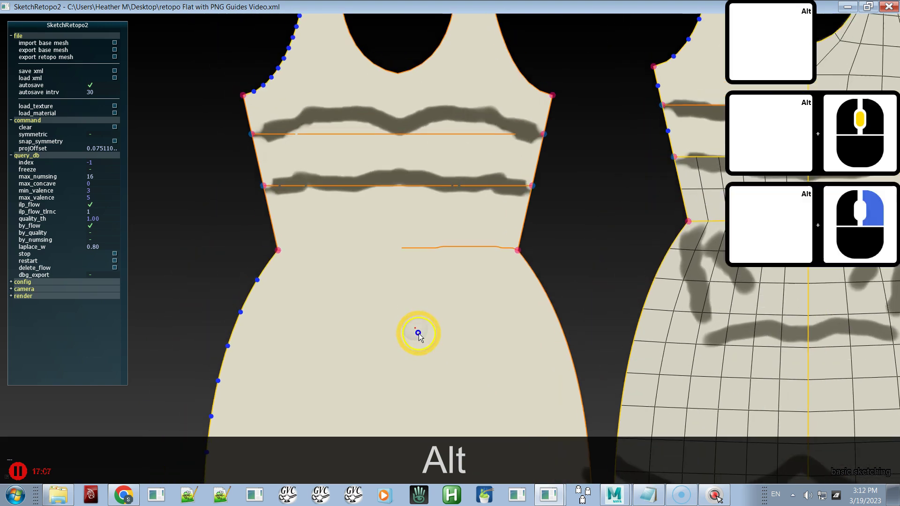
{"action": "middle_click_drag", "start_coordinate": [358, 246], "coordinate": [479, 405], "text": "alt"}
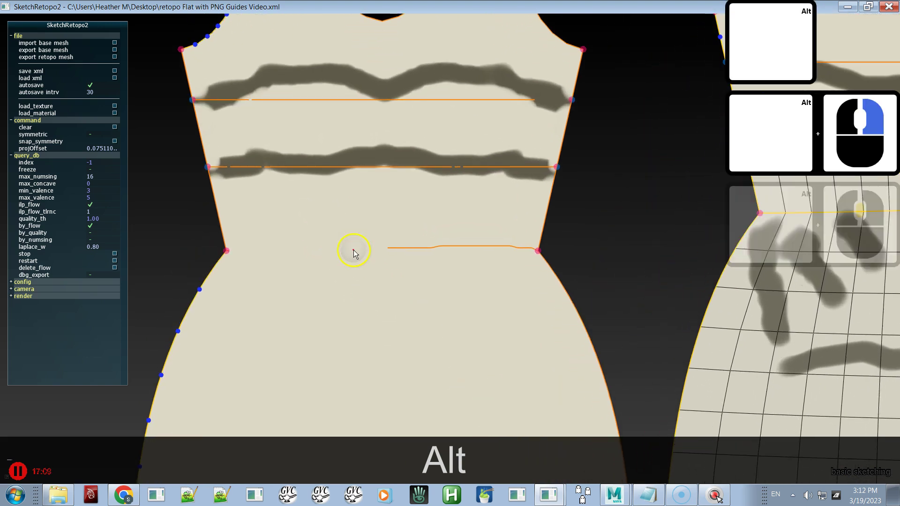
{"action": "key", "text": "space"}
{"action": "key", "text": "space"}
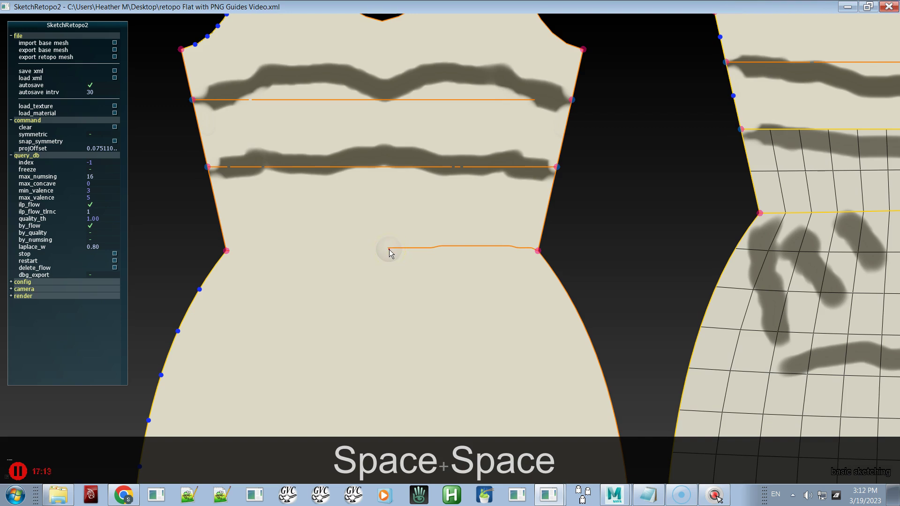
{"action": "key", "text": "ctrl+z"}
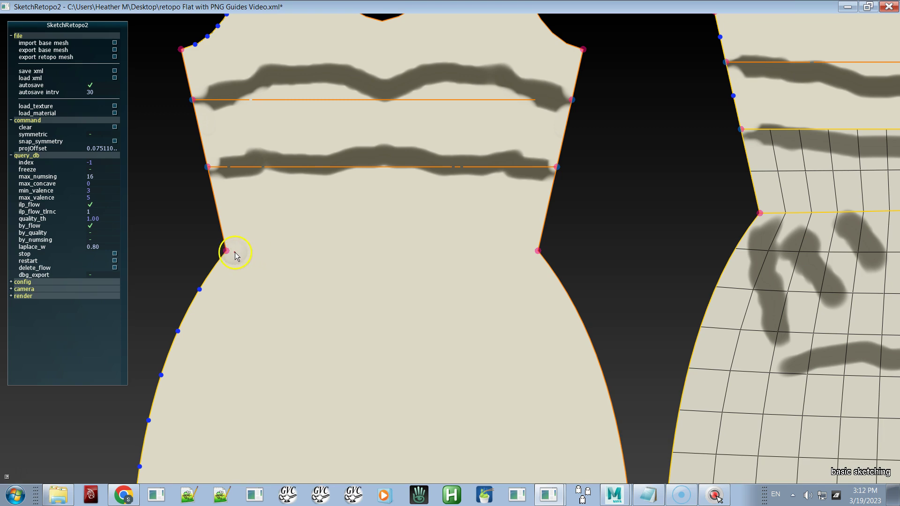
Retry the left-hand dress's waist curve starting from its left waist corner, and undo the attempt.
{"action": "mouse_move", "coordinate": [228, 251]}
{"action": "left_mouse_down"}
{"action": "mouse_move", "coordinate": [434, 244]}
{"action": "mouse_move", "coordinate": [514, 252]}
{"action": "mouse_move", "coordinate": [515, 268]}
{"action": "mouse_move", "coordinate": [536, 253]}
{"action": "mouse_move", "coordinate": [450, 247]}
{"action": "mouse_move", "coordinate": [522, 265]}
{"action": "left_mouse_up"}
{"action": "left_click_drag", "start_coordinate": [445, 243], "coordinate": [435, 245], "text": "shift"}
{"action": "key", "text": "ctrl+z"}
{"action": "key", "text": "ctrl+z"}
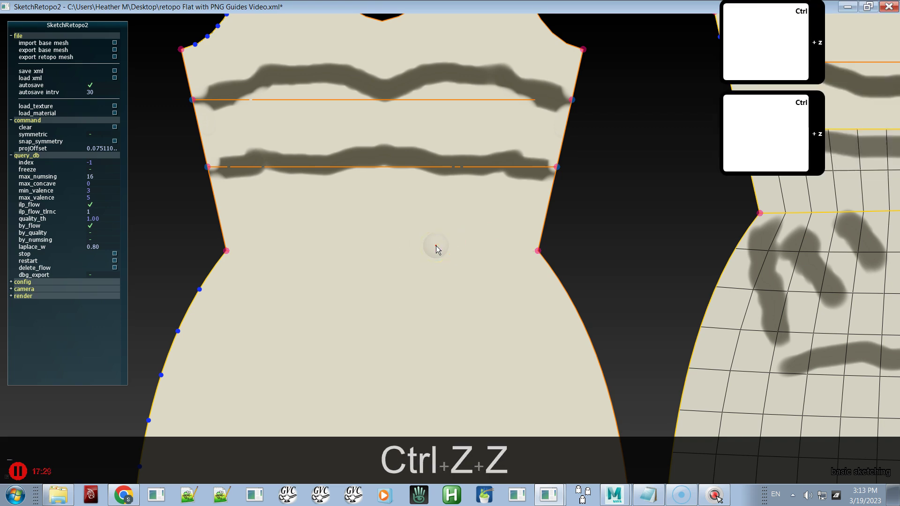
In laser sketching mode, cut the left-hand dress with a vertical centre line from the neckline to the hem.
{"action": "key", "text": "alt"}
{"action": "right_click_drag", "start_coordinate": [437, 248], "coordinate": [314, 37], "text": "alt"}
{"action": "right_click_drag", "start_coordinate": [416, 293], "coordinate": [410, 127], "text": "alt"}
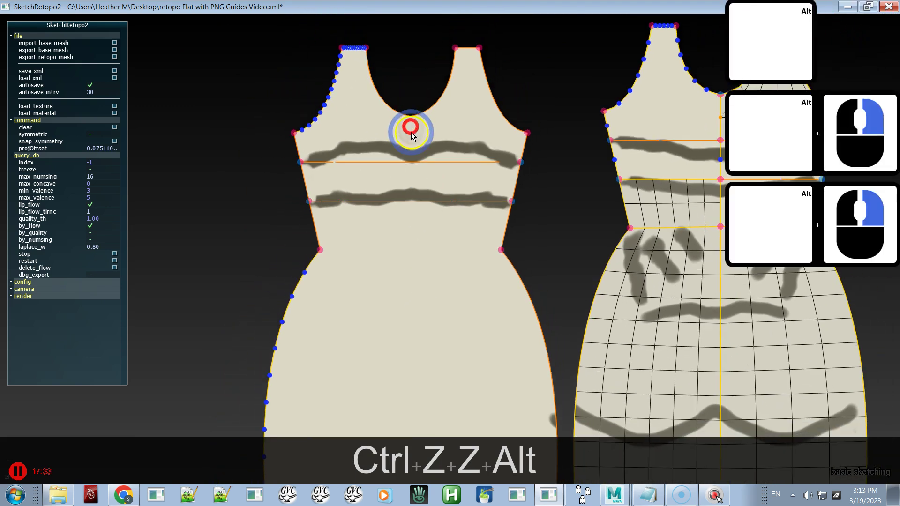
{"action": "middle_click_drag", "start_coordinate": [419, 296], "coordinate": [404, 156], "text": "alt"}
{"action": "right_click_drag", "start_coordinate": [405, 225], "coordinate": [378, 125], "text": "alt"}
{"action": "middle_click_drag", "start_coordinate": [388, 190], "coordinate": [386, 232], "text": "alt"}
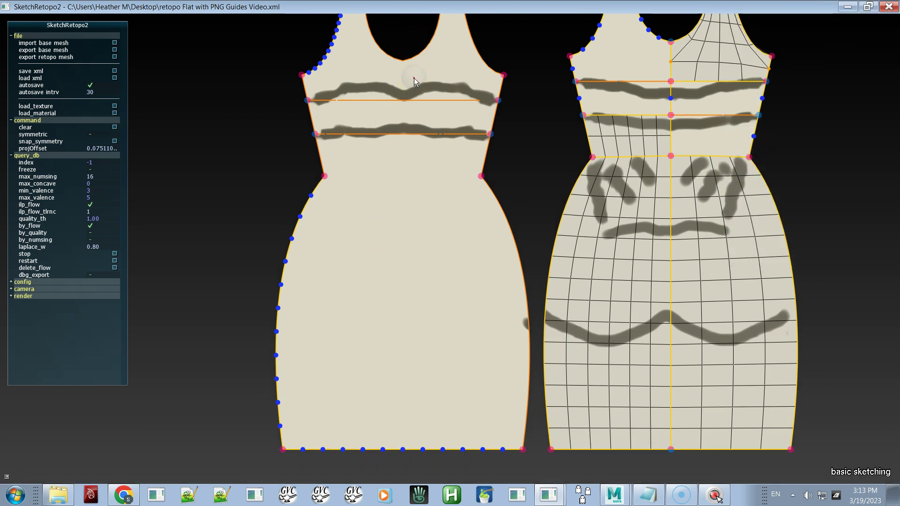
{"action": "key", "text": "e"}
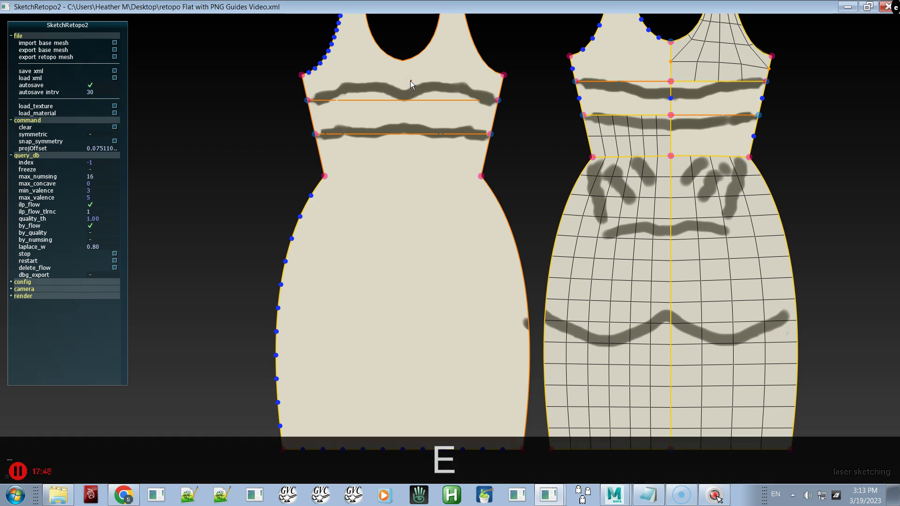
{"action": "left_click_drag", "start_coordinate": [402, 66], "coordinate": [403, 417]}
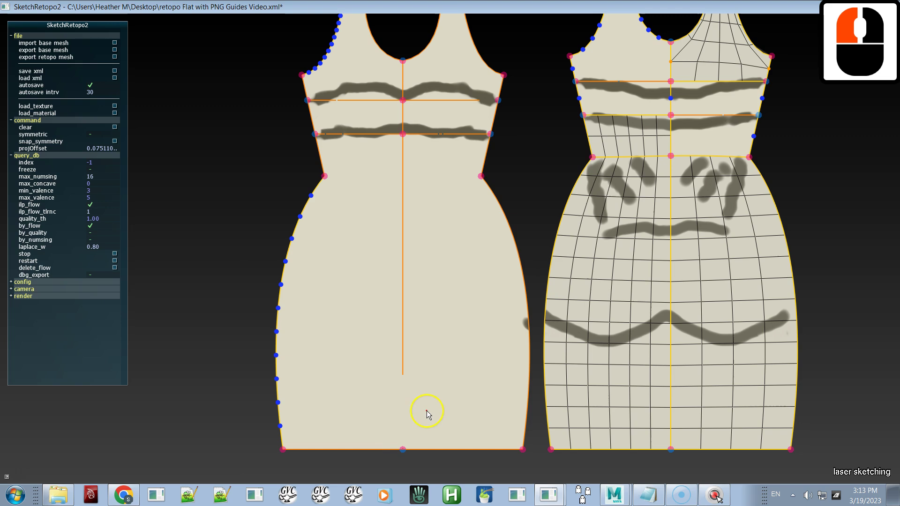
{"action": "key", "text": "space"}
{"action": "key", "text": "space"}
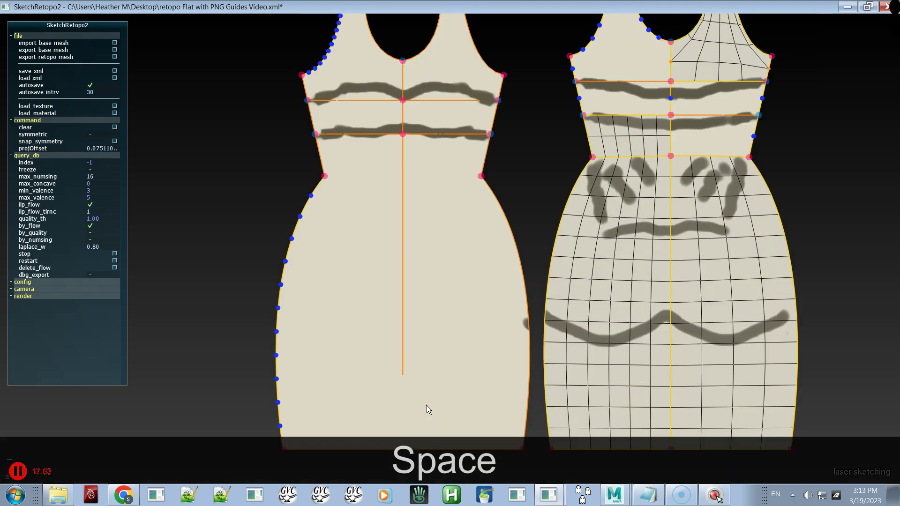
In basic sketching mode, generate patches in the upper bodice sections on both sides of the left-hand dress's centre line.
{"action": "middle_click_drag", "start_coordinate": [454, 210], "coordinate": [458, 281], "text": "alt"}
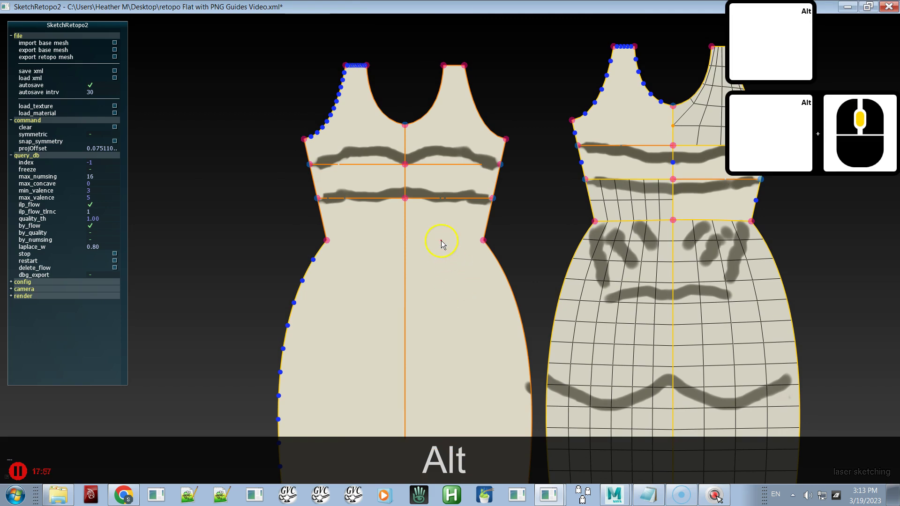
{"action": "key", "text": "q"}
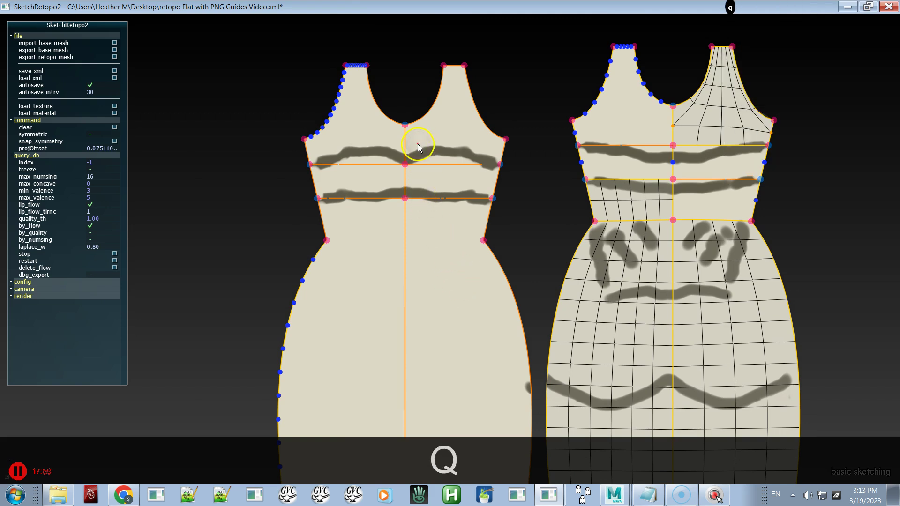
{"action": "key", "text": "x"}
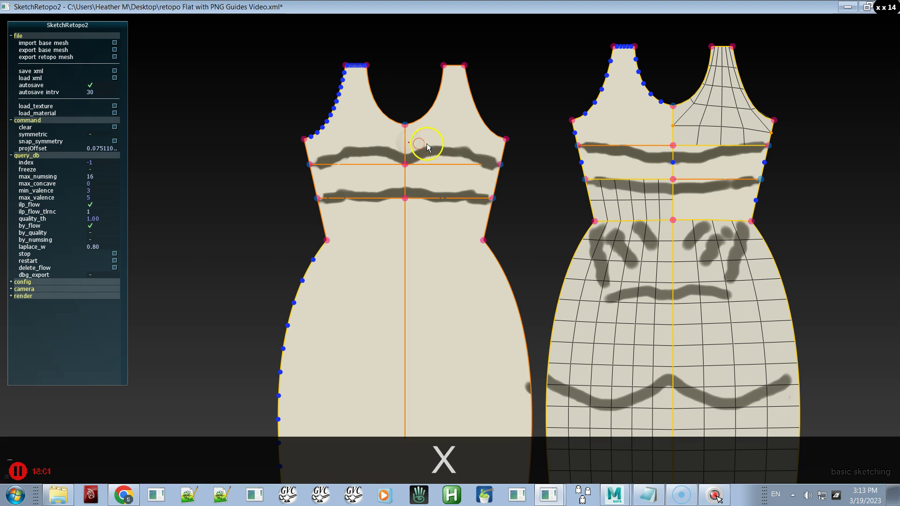
{"action": "left_click", "coordinate": [462, 150]}
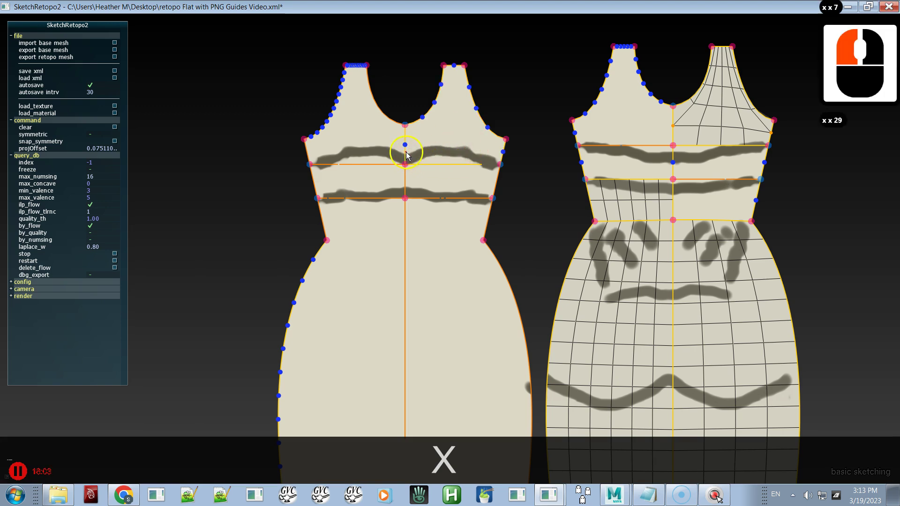
{"action": "key", "text": "x"}
{"action": "mouse_move", "coordinate": [402, 148]}
{"action": "left_mouse_down"}
{"action": "mouse_move", "coordinate": [357, 146]}
{"action": "mouse_move", "coordinate": [364, 193]}
{"action": "left_mouse_up"}
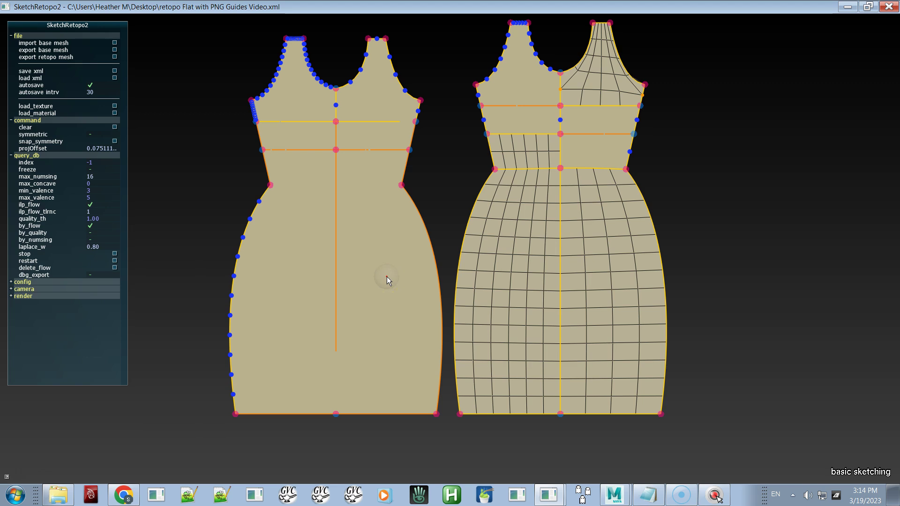
Try to erase the curves around the centre line and hem in the left-hand dress's skirt.
{"action": "left_click", "coordinate": [367, 319]}
{"action": "key", "text": "c"}
{"action": "key", "text": "c"}
{"action": "key", "text": "c"}
{"action": "key", "text": "c"}
{"action": "left_click", "coordinate": [361, 389]}
{"action": "key", "text": "c"}
{"action": "key", "text": "c"}
{"action": "key", "text": "c"}
{"action": "key", "text": "c"}
{"action": "key", "text": "c"}
{"action": "key", "text": "c"}
{"action": "key", "text": "c"}
{"action": "key", "text": "c"}
{"action": "key", "text": "c"}
{"action": "key", "text": "c"}
{"action": "key", "text": "c"}
{"action": "key", "text": "c"}
{"action": "key", "text": "c"}
{"action": "key", "text": "c"}
{"action": "key", "text": "c"}
{"action": "key", "text": "c"}
{"action": "key", "text": "c"}
{"action": "left_click", "coordinate": [353, 421]}
{"action": "left_click", "coordinate": [336, 415]}
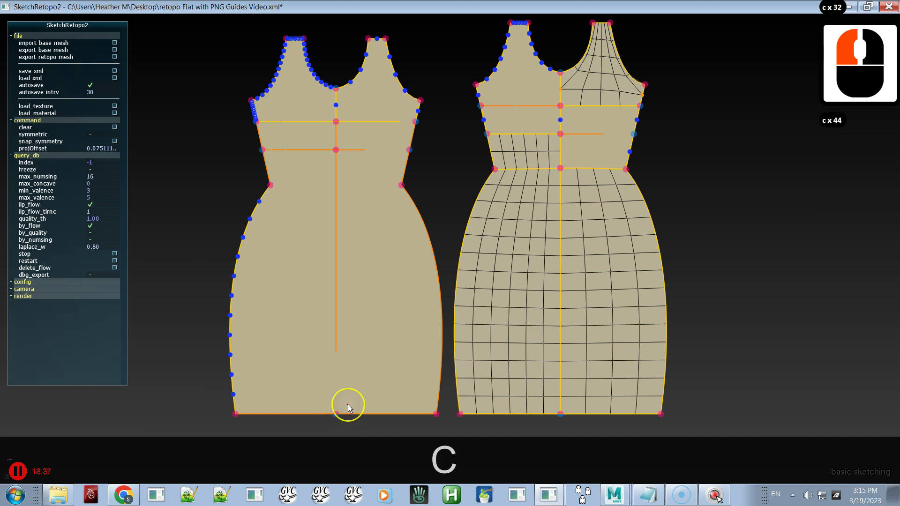
In deform curve mode, pull both halves of the left-hand dress's hem curve and its right hip curve inward.
{"action": "key", "text": "e"}
{"action": "key", "text": "w"}
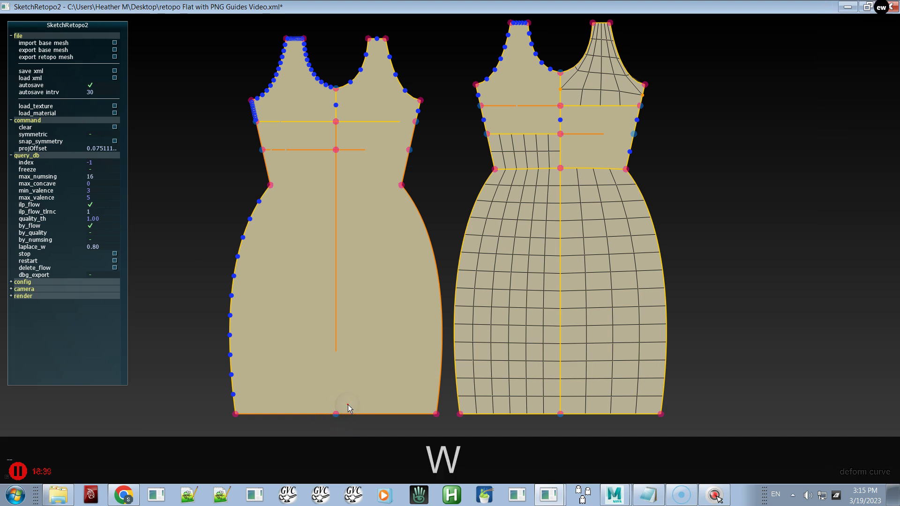
{"action": "left_click_drag", "start_coordinate": [349, 407], "coordinate": [351, 377]}
{"action": "left_click_drag", "start_coordinate": [324, 409], "coordinate": [325, 371]}
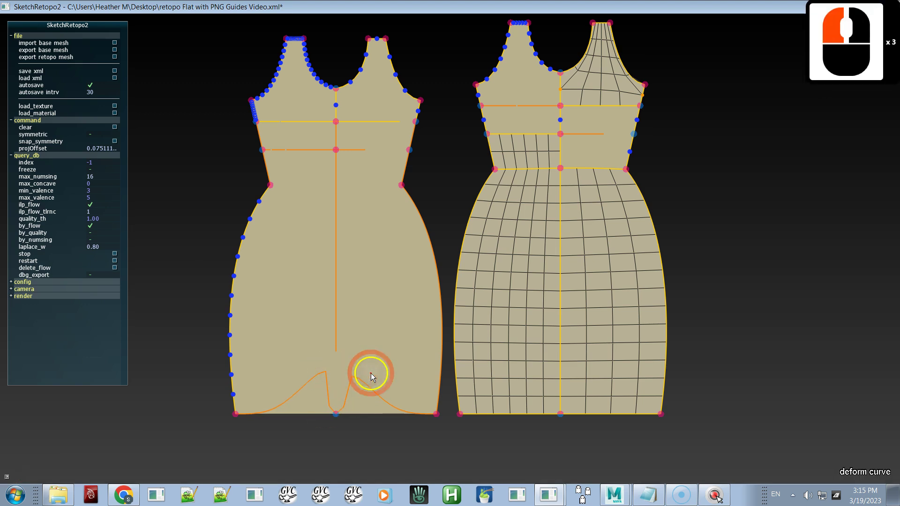
{"action": "left_click_drag", "start_coordinate": [435, 280], "coordinate": [365, 315]}
Pull the left-hand dress's bodice side curves inward on both sides, between the upper cut and the waist corners.
{"action": "left_click", "coordinate": [344, 121]}
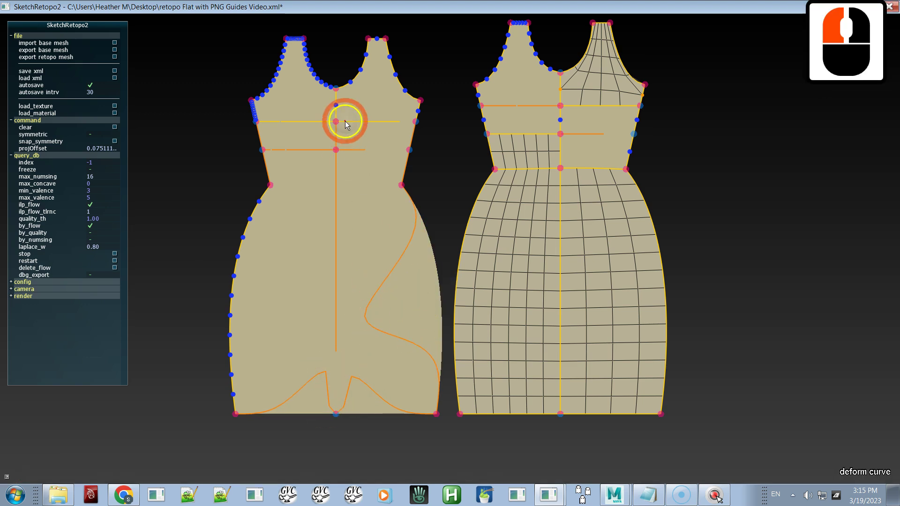
{"action": "left_click_drag", "start_coordinate": [401, 159], "coordinate": [410, 136]}
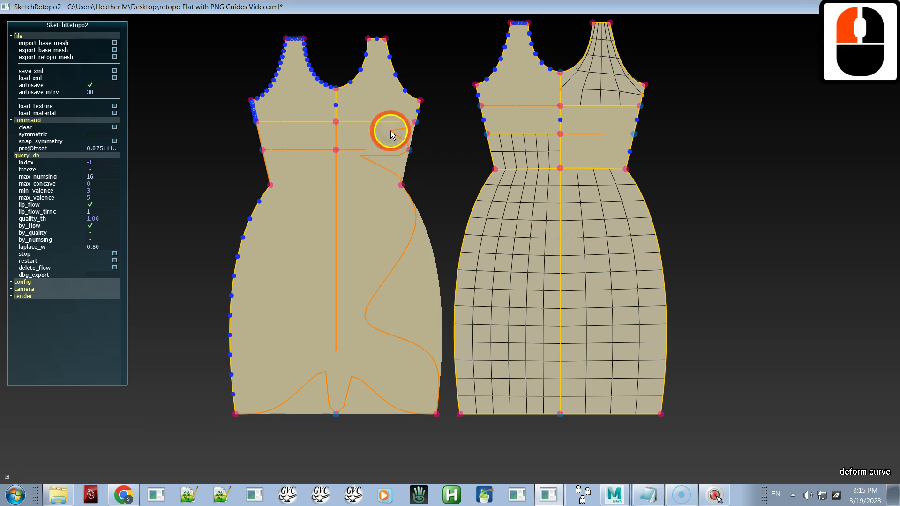
{"action": "left_click_drag", "start_coordinate": [257, 136], "coordinate": [300, 136]}
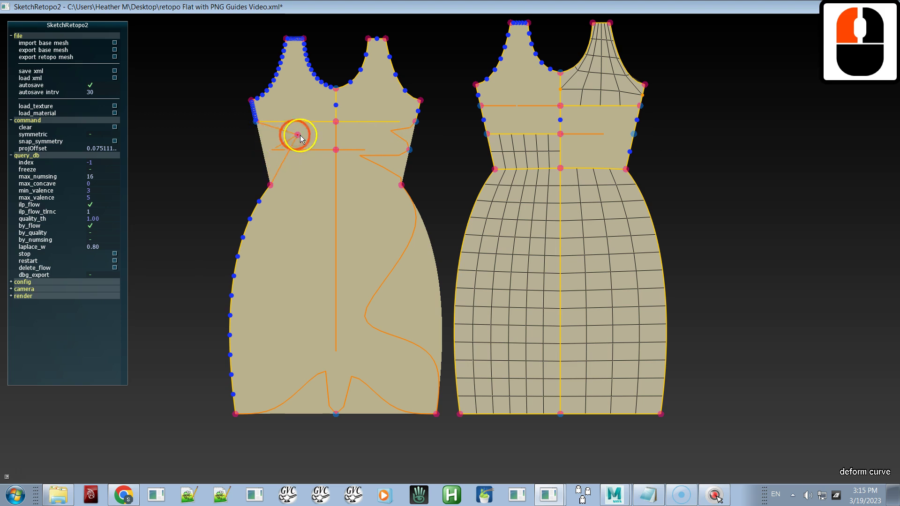
{"action": "left_click_drag", "start_coordinate": [273, 185], "coordinate": [271, 184]}
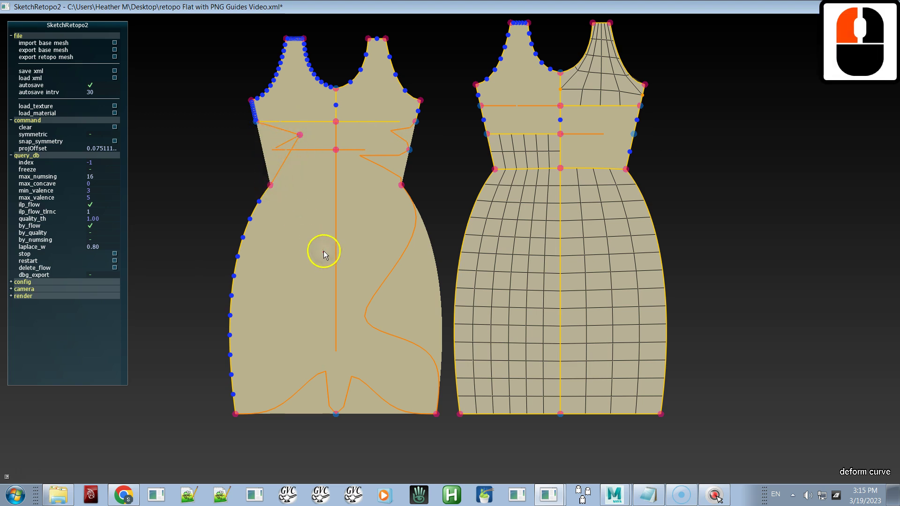
In basic sketching mode, scribble-erase the left-hand dress's deformed hem, hip and bodice side curves along with its centre and horizontal cuts.
{"action": "key", "text": "q"}
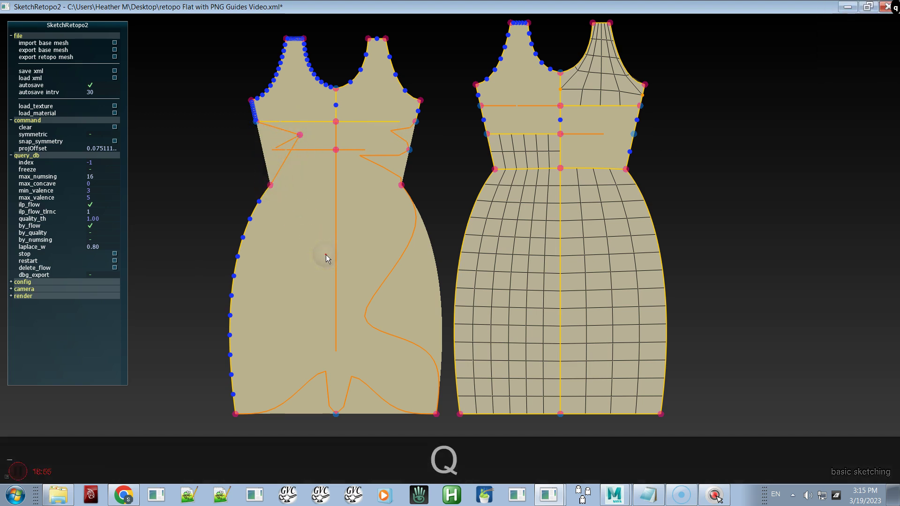
{"action": "key", "text": "c"}
{"action": "mouse_move", "coordinate": [381, 383]}
{"action": "left_mouse_down"}
{"action": "mouse_move", "coordinate": [322, 386]}
{"action": "mouse_move", "coordinate": [295, 358]}
{"action": "mouse_move", "coordinate": [379, 303]}
{"action": "left_mouse_up"}
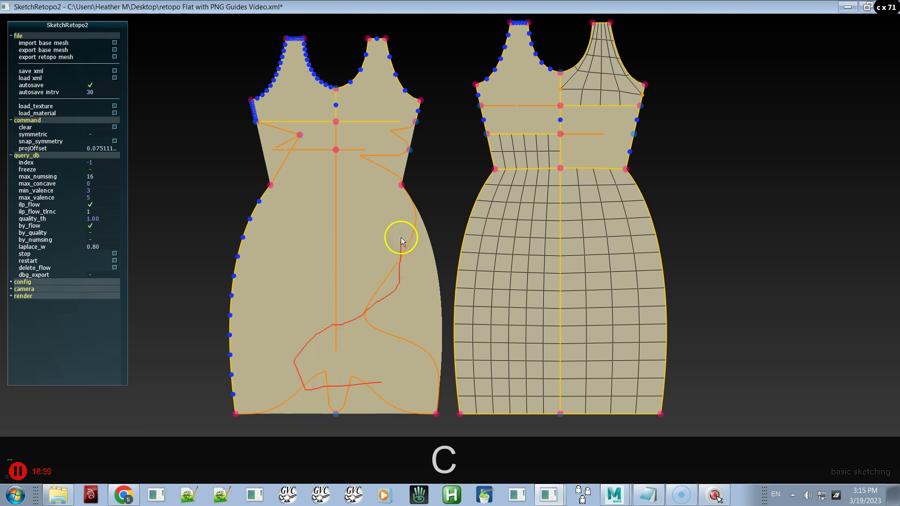
{"action": "left_click_drag", "start_coordinate": [401, 237], "coordinate": [400, 232]}
{"action": "left_click_drag", "start_coordinate": [383, 173], "coordinate": [393, 123]}
{"action": "left_click_drag", "start_coordinate": [289, 151], "coordinate": [295, 167]}
{"action": "left_click_drag", "start_coordinate": [323, 139], "coordinate": [362, 125]}
{"action": "left_click_drag", "start_coordinate": [296, 188], "coordinate": [238, 234]}
Try to shift the vertices of the left-hand dress's left hip curve in move vertex mode.
{"action": "key", "text": "e"}
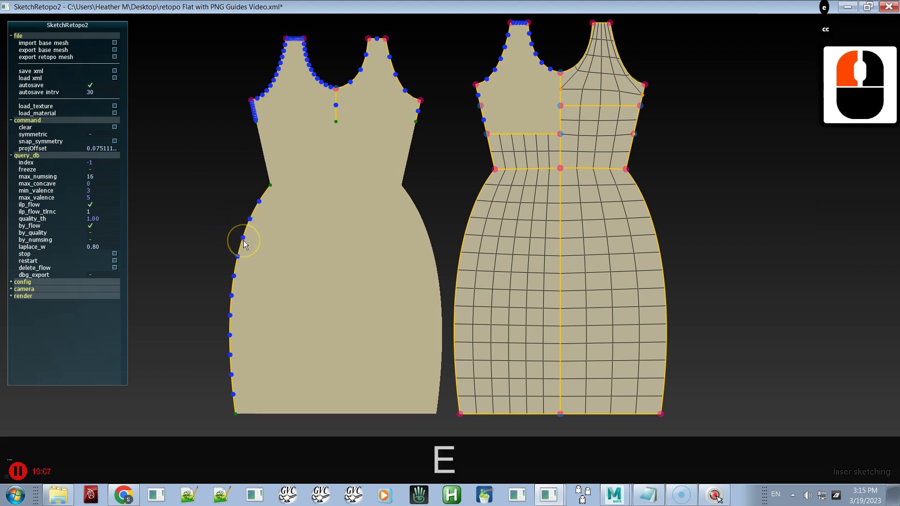
{"action": "key", "text": "w"}
{"action": "key", "text": "d"}
{"action": "key", "text": "f"}
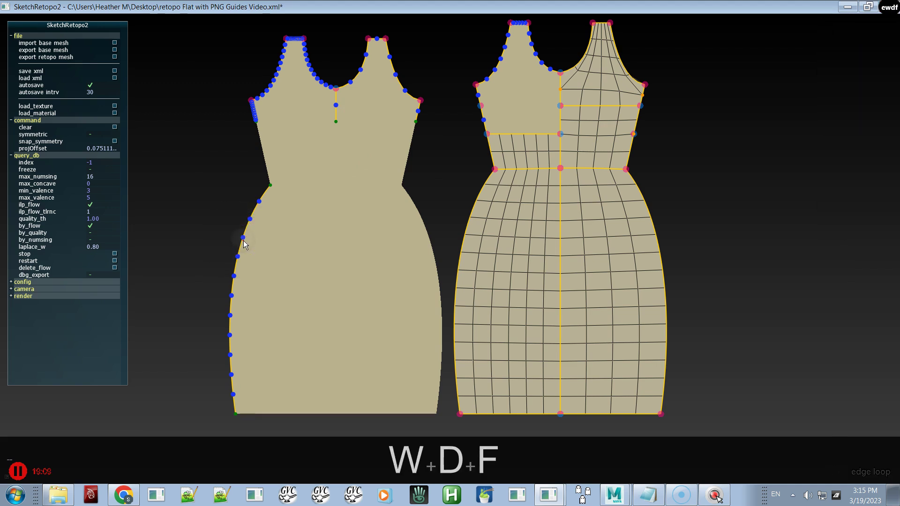
{"action": "key", "text": "d"}
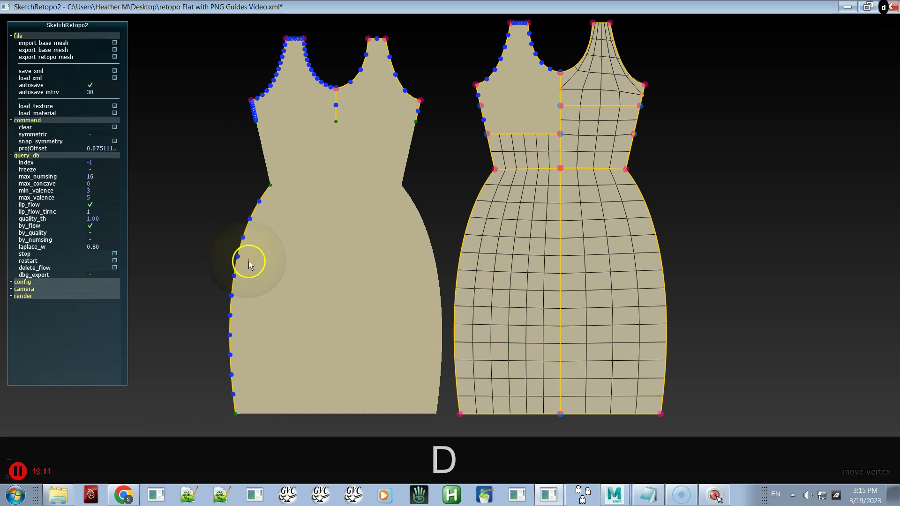
{"action": "mouse_move", "coordinate": [245, 272]}
{"action": "left_mouse_down"}
{"action": "mouse_move", "coordinate": [311, 277]}
{"action": "mouse_move", "coordinate": [243, 261]}
{"action": "mouse_move", "coordinate": [299, 264]}
{"action": "mouse_move", "coordinate": [240, 269]}
{"action": "left_mouse_up"}
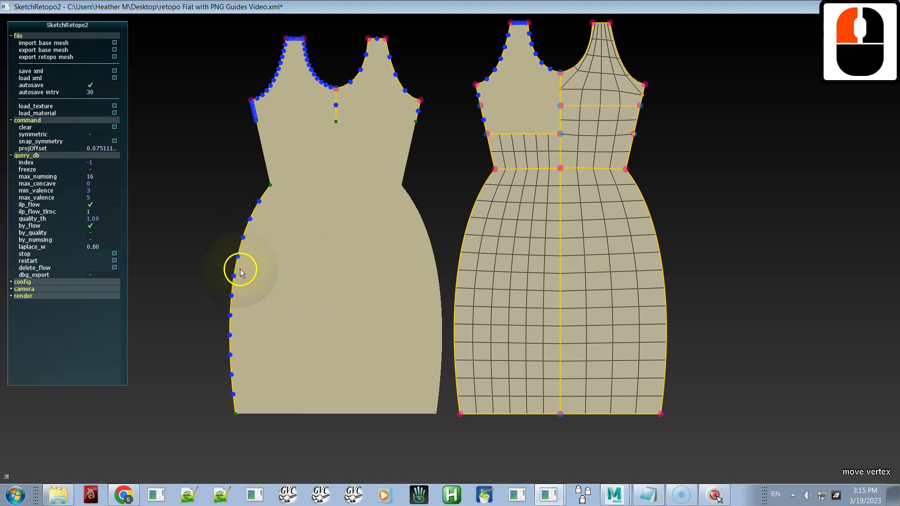
In deform curve mode, pull the left-hand dress's remaining left hip, armhole, neckline, left side and strap-top curves inward off the outline.
{"action": "key", "text": "w"}
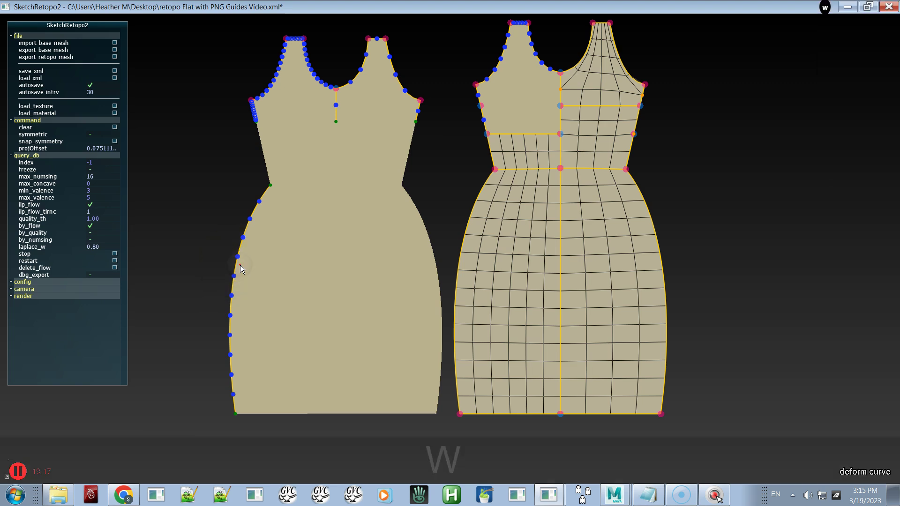
{"action": "left_click_drag", "start_coordinate": [235, 274], "coordinate": [291, 276]}
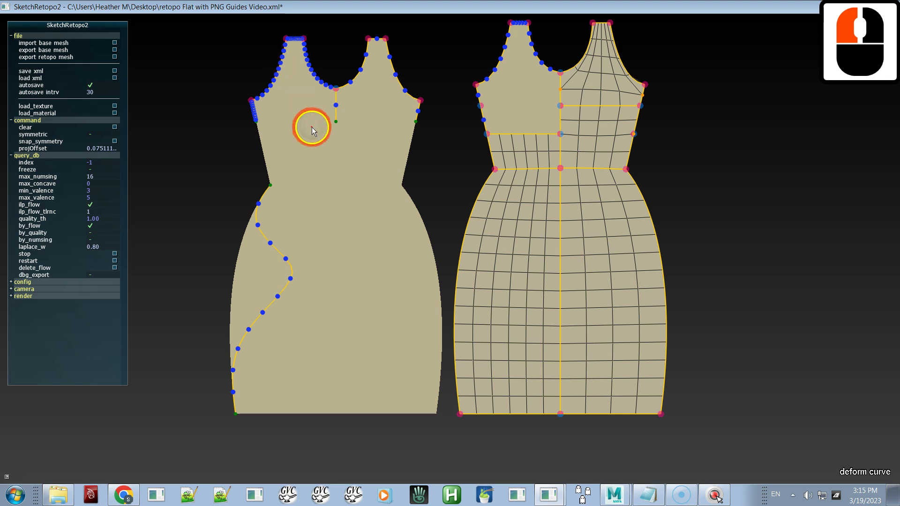
{"action": "left_click_drag", "start_coordinate": [282, 83], "coordinate": [307, 122]}
{"action": "left_click_drag", "start_coordinate": [320, 86], "coordinate": [307, 126]}
{"action": "left_click_drag", "start_coordinate": [360, 74], "coordinate": [387, 117]}
{"action": "left_click_drag", "start_coordinate": [258, 114], "coordinate": [285, 115]}
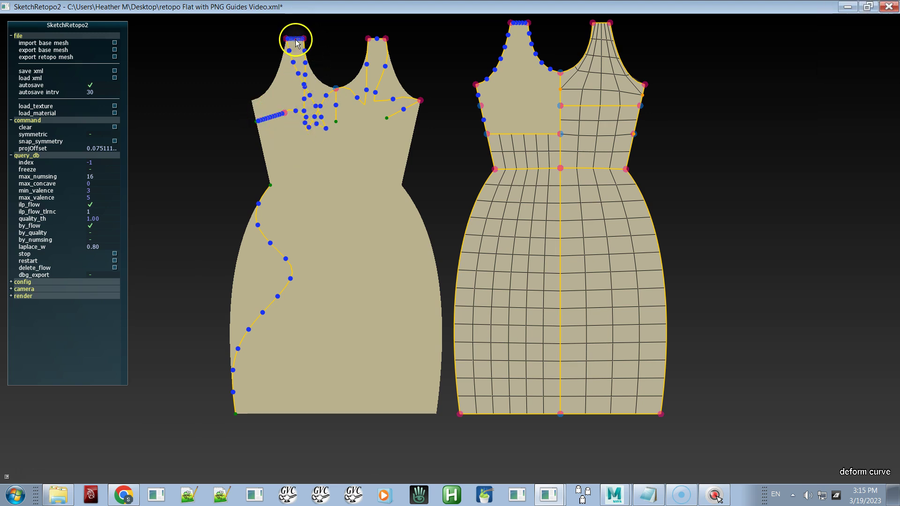
{"action": "left_click_drag", "start_coordinate": [296, 42], "coordinate": [294, 62]}
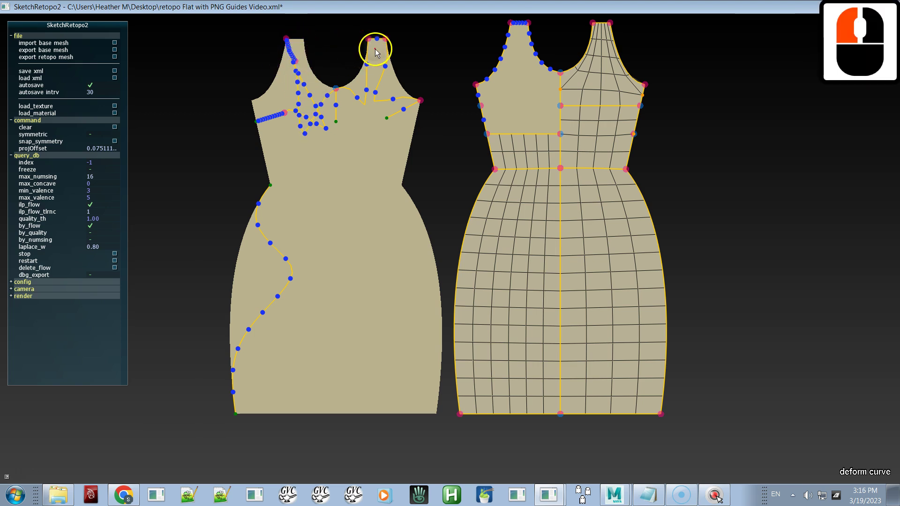
{"action": "left_click_drag", "start_coordinate": [376, 42], "coordinate": [376, 70]}
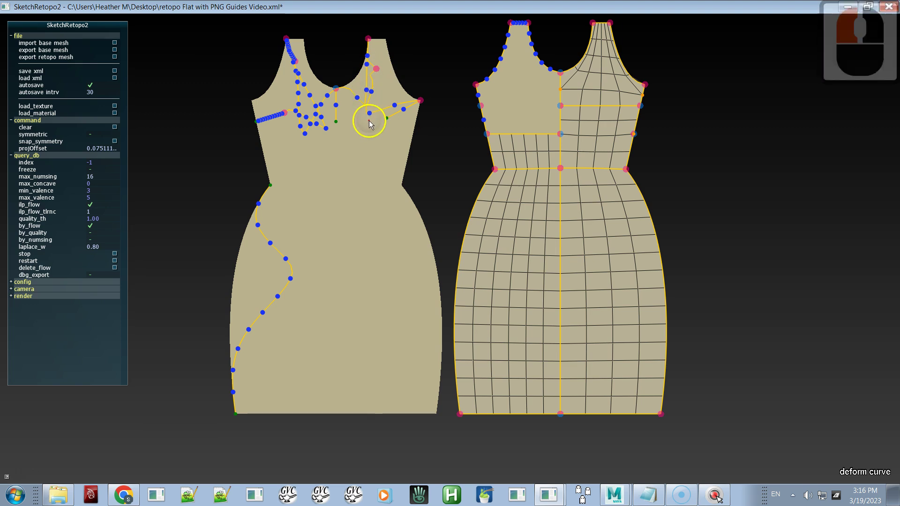
In basic sketching mode, scribble-erase all remaining deformed curves on the left-hand dress's skirt, bodice and straps.
{"action": "key", "text": "q"}
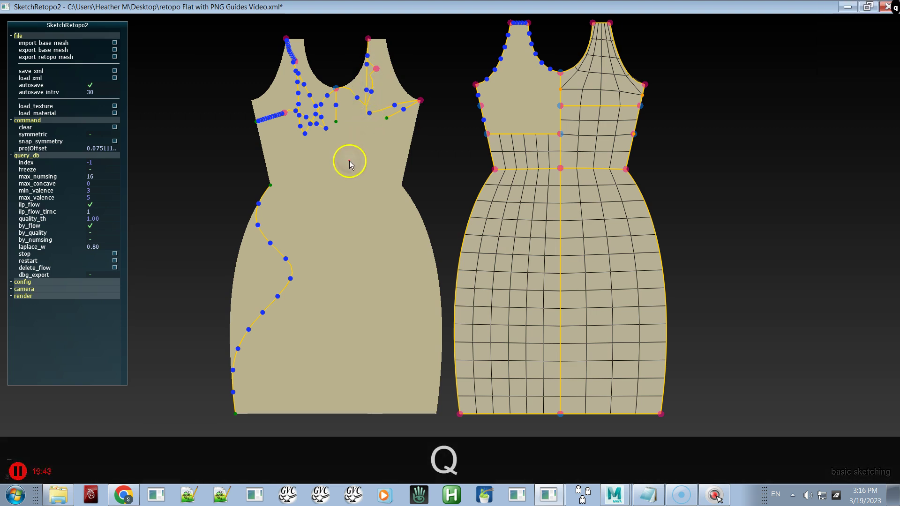
{"action": "key", "text": "c"}
{"action": "left_click_drag", "start_coordinate": [317, 213], "coordinate": [267, 253]}
{"action": "left_click_drag", "start_coordinate": [294, 297], "coordinate": [345, 161]}
{"action": "mouse_move", "coordinate": [373, 93]}
{"action": "left_mouse_down"}
{"action": "mouse_move", "coordinate": [324, 98]}
{"action": "mouse_move", "coordinate": [282, 127]}
{"action": "mouse_move", "coordinate": [316, 94]}
{"action": "mouse_move", "coordinate": [283, 52]}
{"action": "mouse_move", "coordinate": [301, 50]}
{"action": "left_mouse_up"}
{"action": "mouse_move", "coordinate": [332, 98]}
{"action": "left_mouse_down"}
{"action": "mouse_move", "coordinate": [336, 123]}
{"action": "mouse_move", "coordinate": [396, 117]}
{"action": "mouse_move", "coordinate": [381, 66]}
{"action": "mouse_move", "coordinate": [366, 56]}
{"action": "mouse_move", "coordinate": [360, 78]}
{"action": "left_mouse_up"}
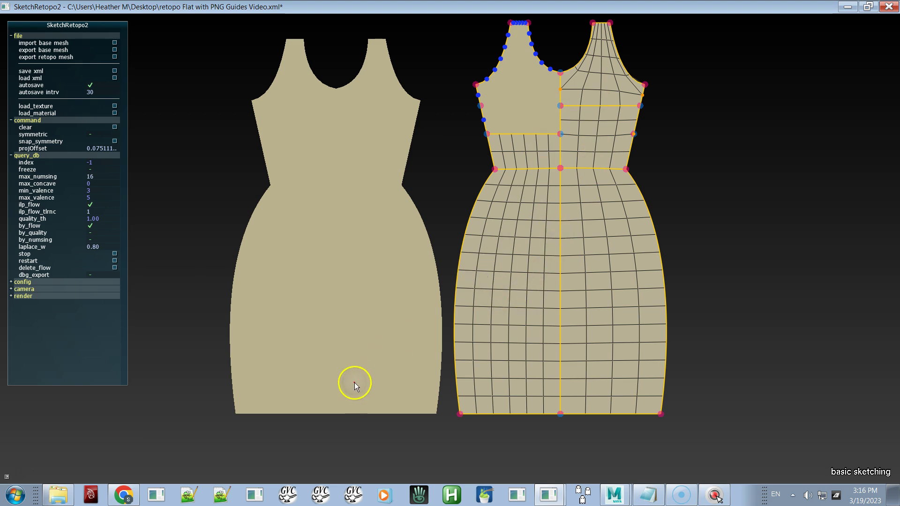
Create a curve along the left-hand dress's whole boundary and mark corners at its strap ends, underarms, waist and hem.
{"action": "key", "text": "b"}
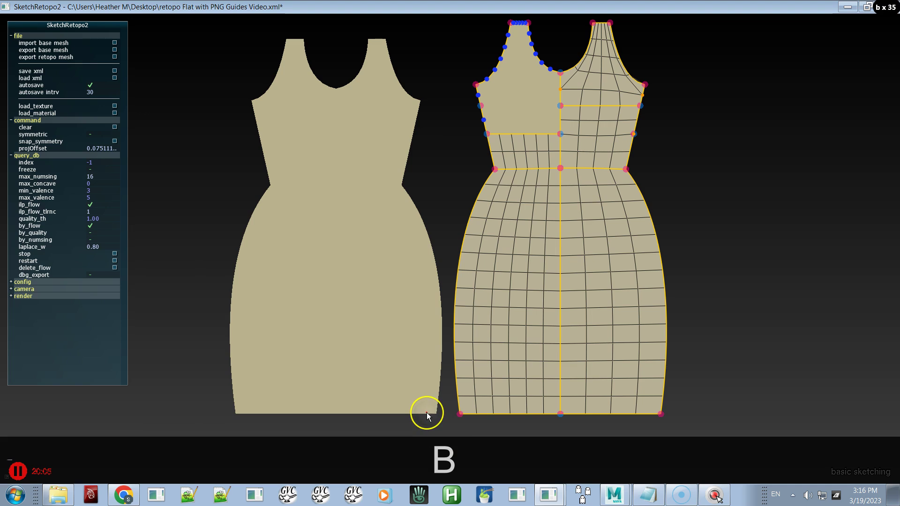
{"action": "left_click", "coordinate": [427, 412]}
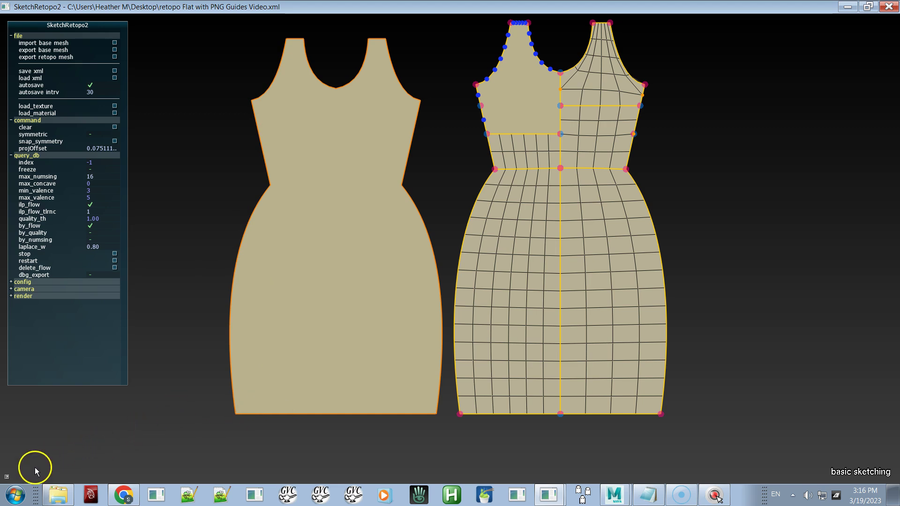
{"action": "key", "text": "c"}
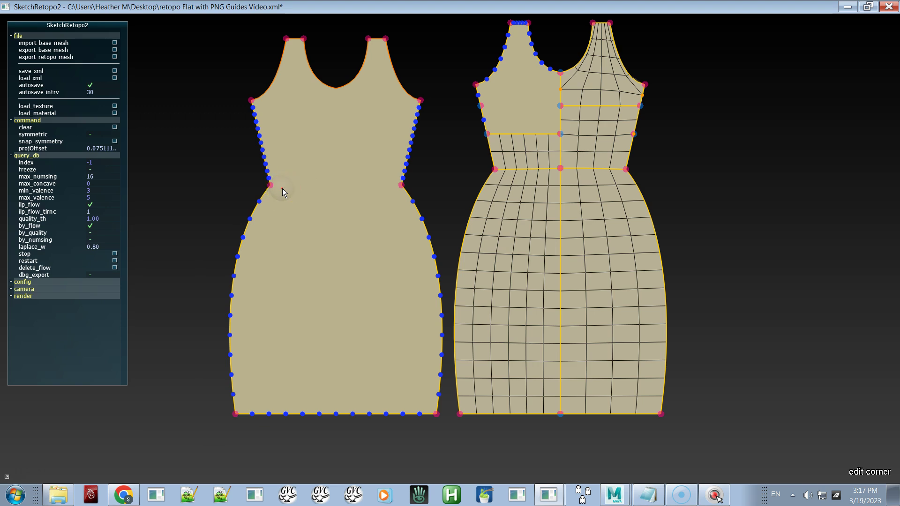
Sketch a curve across the left-hand dress's waist from side to side and generate the skirt patch below it.
{"action": "key", "text": "q"}
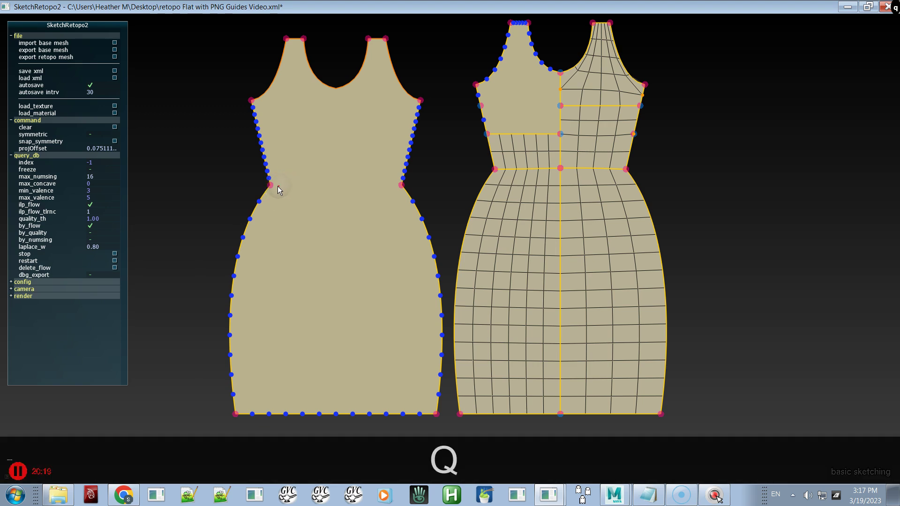
{"action": "left_click_drag", "start_coordinate": [331, 192], "coordinate": [395, 185]}
{"action": "left_click", "coordinate": [347, 196], "text": "shift"}
{"action": "left_click", "coordinate": [325, 199], "text": "shift"}
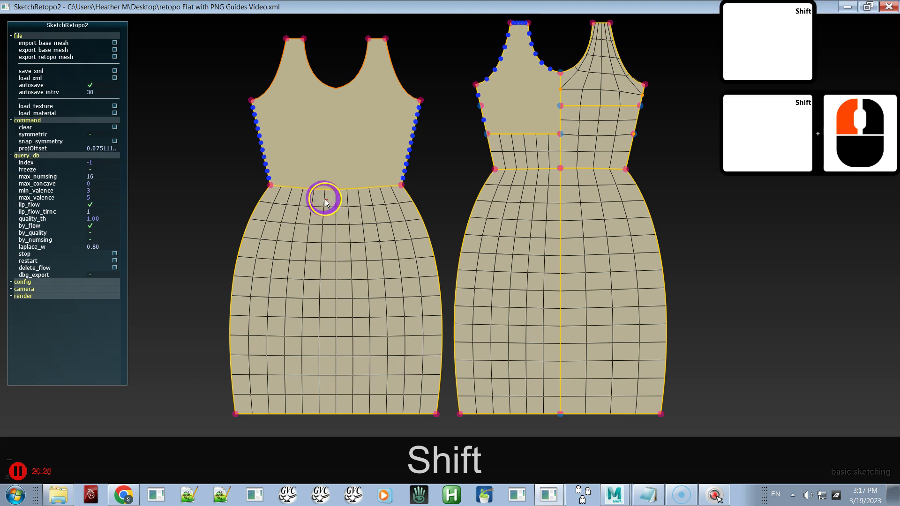
Laser-cut the left-hand dress vertically down its centre from the neckline and fill both bodice halves with patches.
{"action": "key", "text": "w+e"}
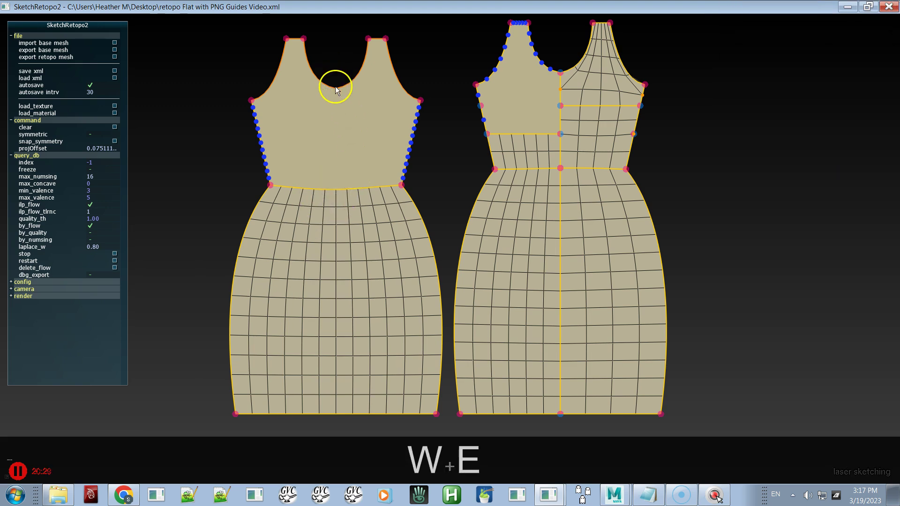
{"action": "left_click_drag", "start_coordinate": [335, 91], "coordinate": [335, 310]}
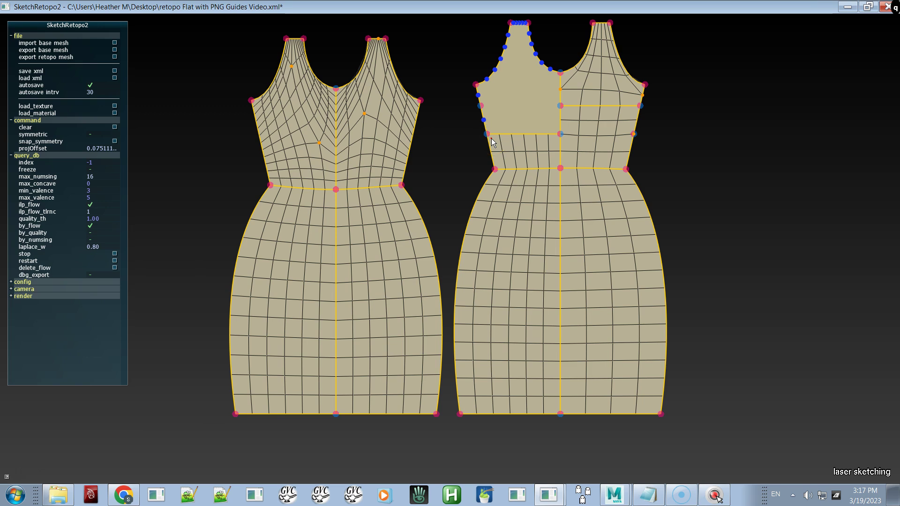
Sketch a bust curve across the left half of the right-hand dress and generate the missing bodice patches around it.
{"action": "key", "text": "q"}
{"action": "left_click_drag", "start_coordinate": [486, 110], "coordinate": [554, 110]}
{"action": "left_click", "coordinate": [534, 110], "text": "shift"}
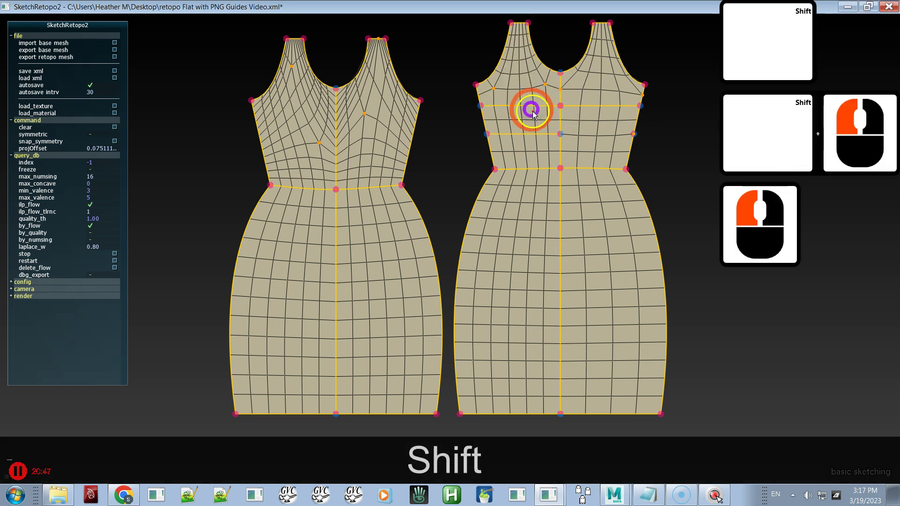
Extend the right-hand dress's underbust curve across its right half, generate the patches around it, and save the file.
{"action": "mouse_move", "coordinate": [564, 134]}
{"action": "left_mouse_down", "text": "shift"}
{"action": "mouse_move", "coordinate": [623, 137]}
{"action": "mouse_move", "coordinate": [594, 138]}
{"action": "left_mouse_up", "text": "shift"}
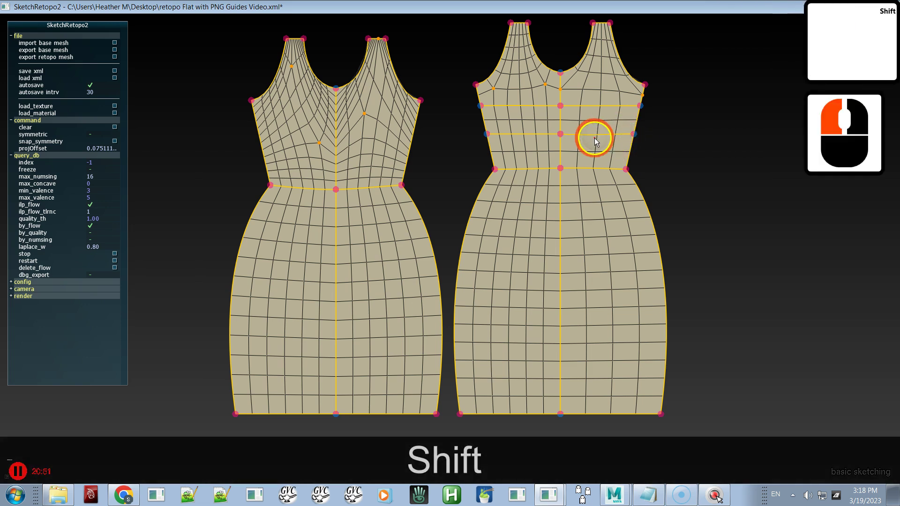
{"action": "left_click", "coordinate": [590, 136], "text": "shift"}
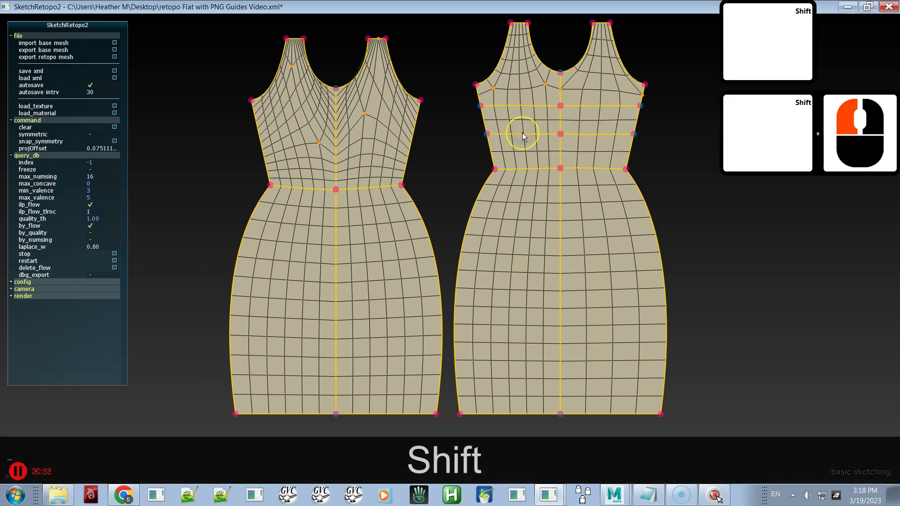
{"action": "key", "text": "ctrl+s"}
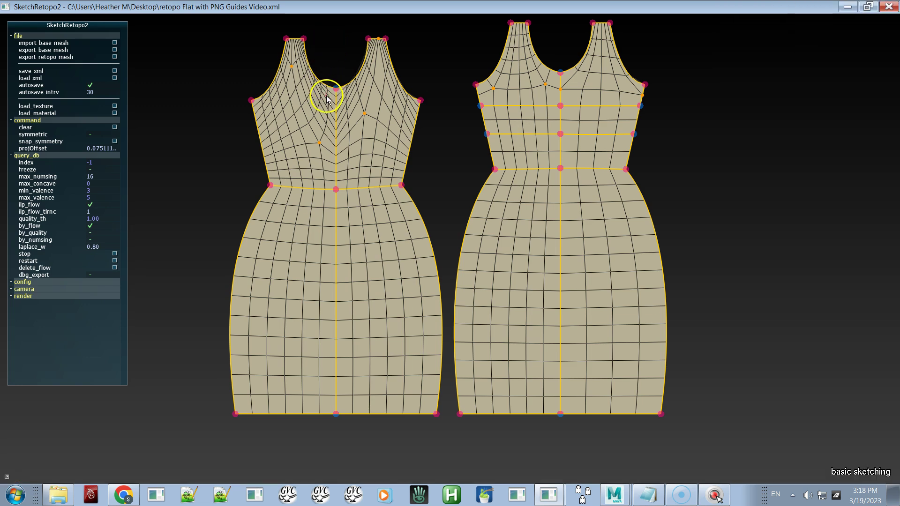
In edit topology mode, reduce the subdivisions of the left-hand bodice's two side curves and centre curve to 6.
{"action": "key", "text": "a"}
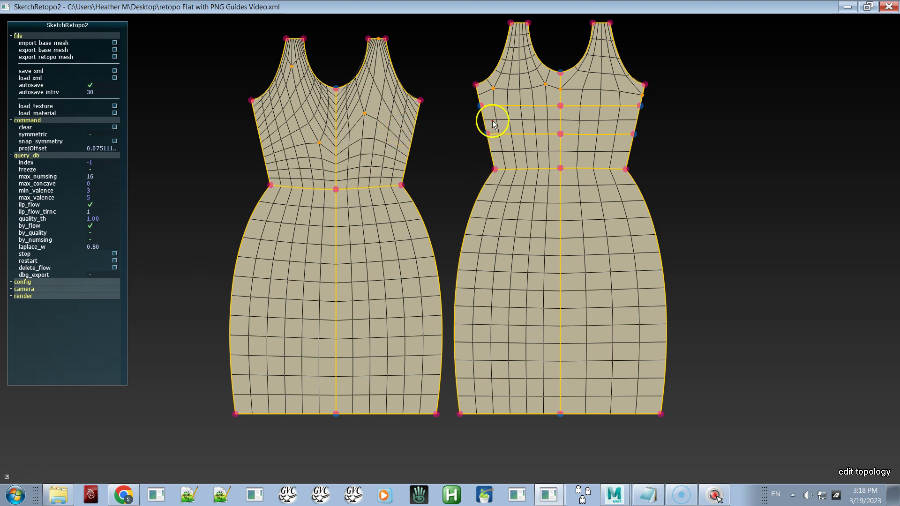
{"action": "key", "text": "a"}
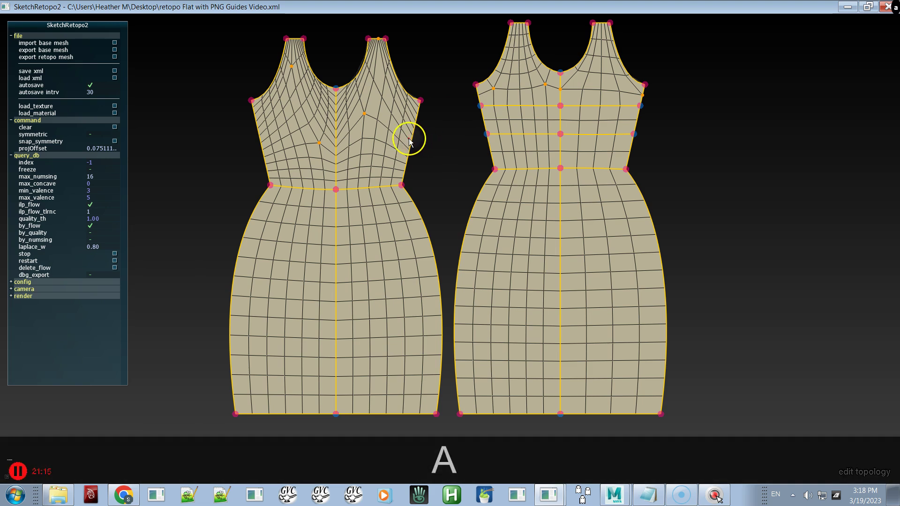
{"action": "left_click", "coordinate": [409, 140]}
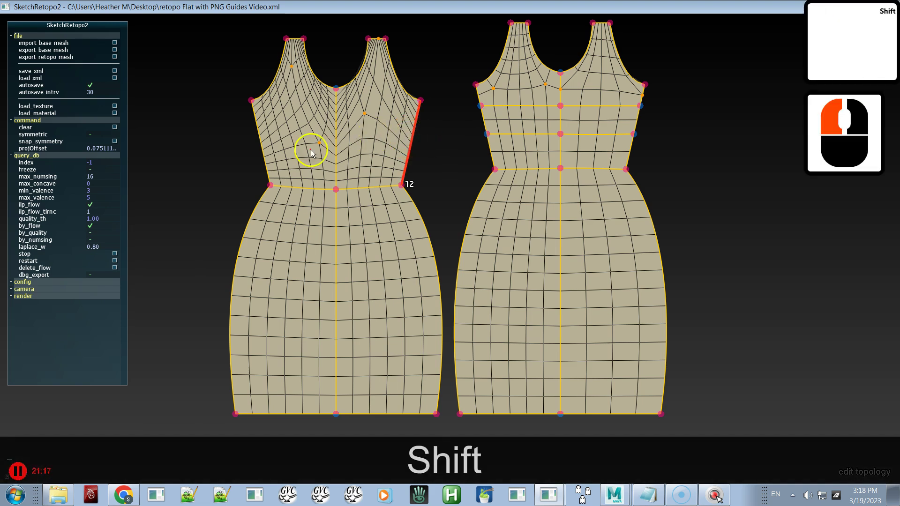
{"action": "left_click", "coordinate": [335, 137], "text": "shift"}
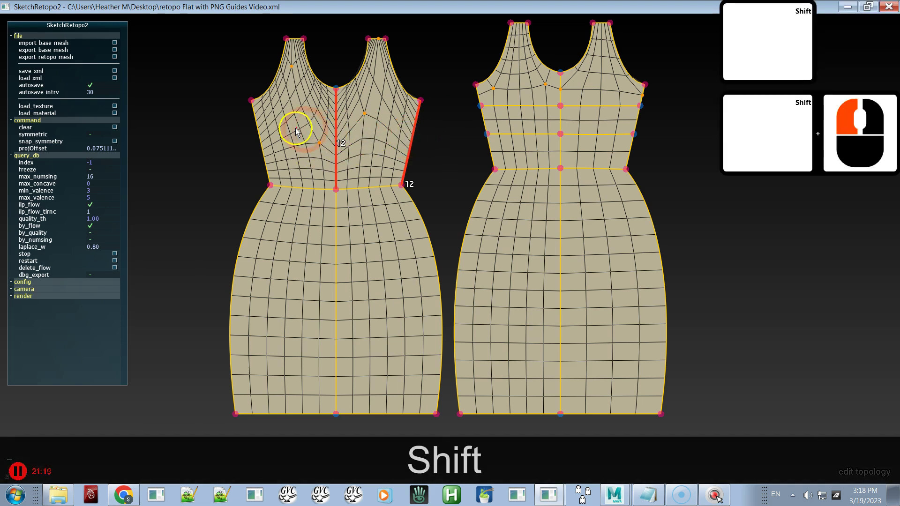
{"action": "left_click", "coordinate": [262, 141], "text": "shift"}
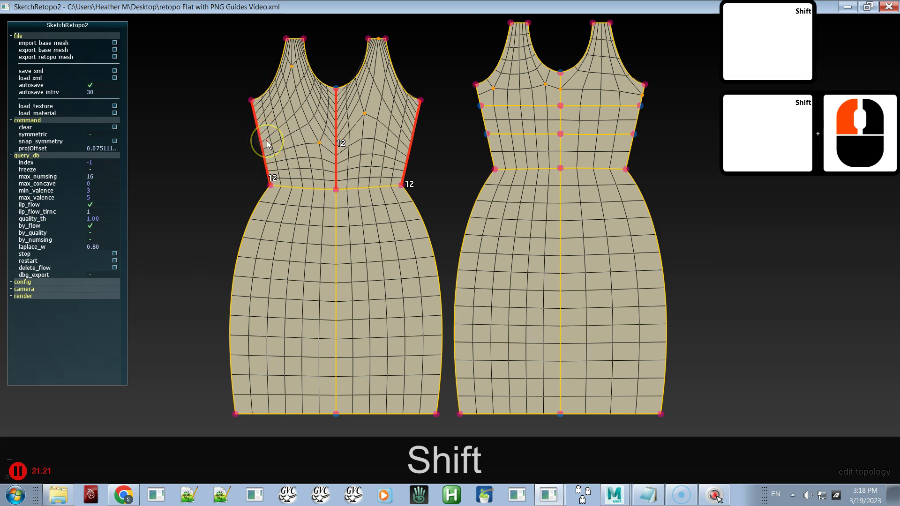
{"action": "key", "text": "x"}
{"action": "key", "text": "x"}
{"action": "key", "text": "x"}
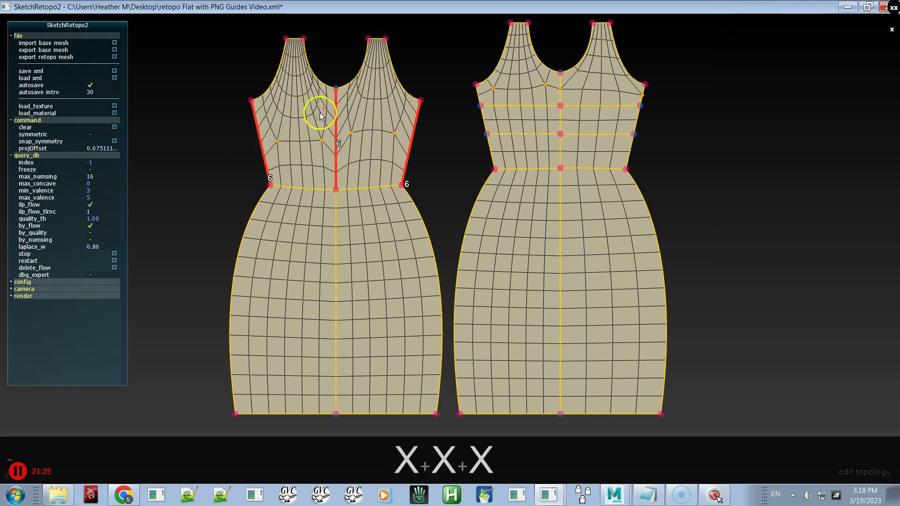
Reduce the subdivisions of both strap-top curves on the right-hand dress to 4.
{"action": "left_click", "coordinate": [604, 30]}
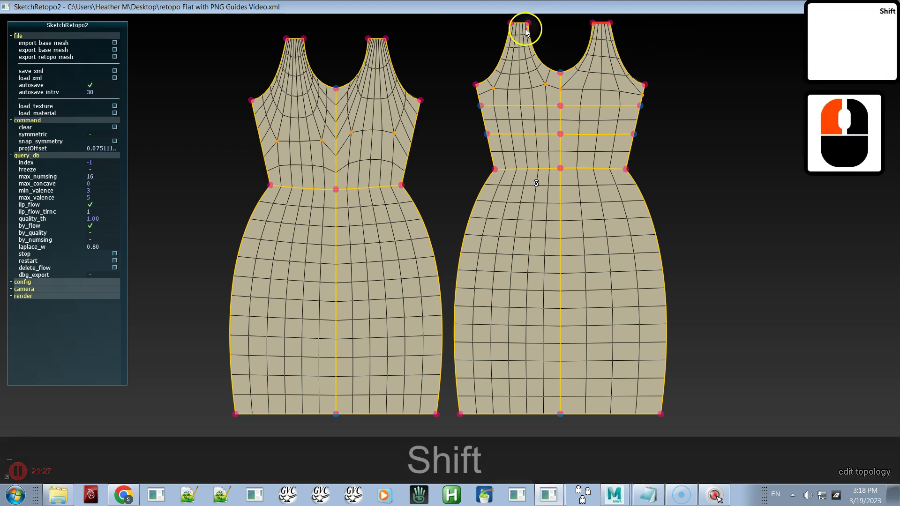
{"action": "left_click", "coordinate": [518, 25], "text": "shift"}
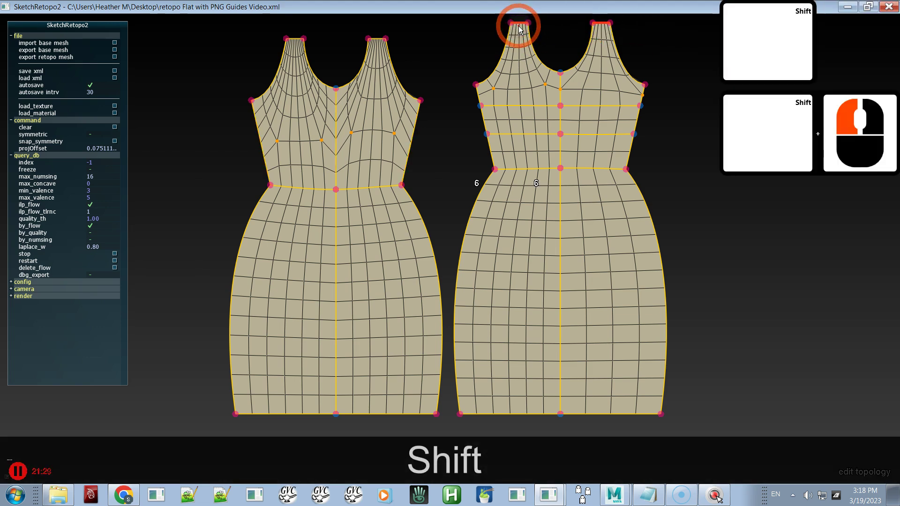
{"action": "key", "text": "x"}
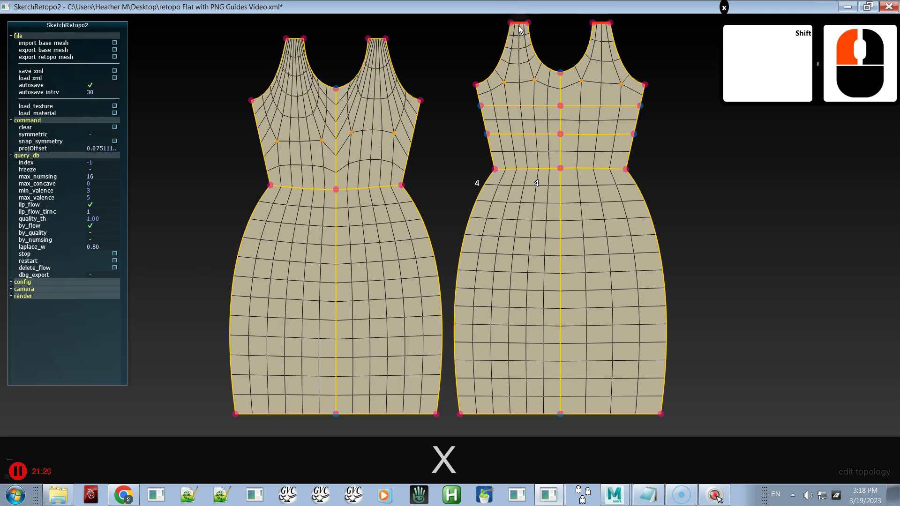
Reduce the subdivisions of both strap-top curves on the left-hand dress to 10.
{"action": "left_click", "coordinate": [378, 40]}
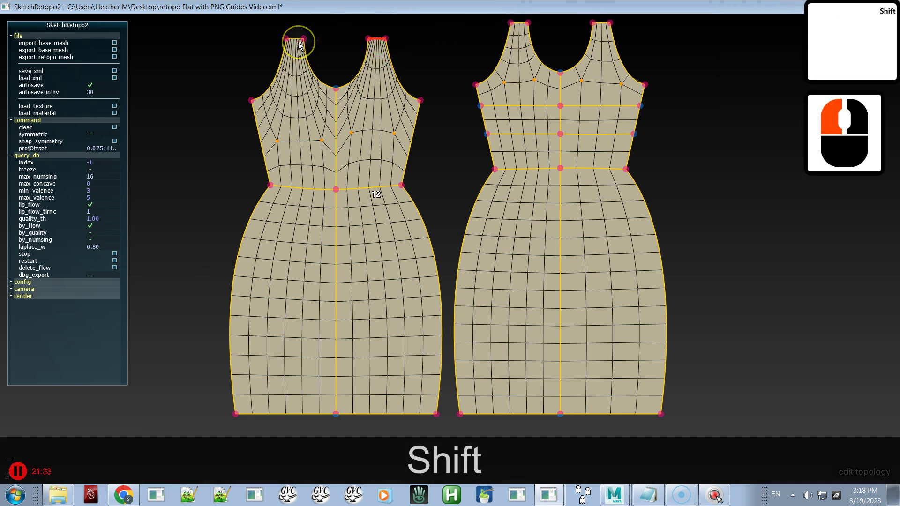
{"action": "left_click", "coordinate": [299, 43], "text": "shift"}
{"action": "key", "text": "shift+x"}
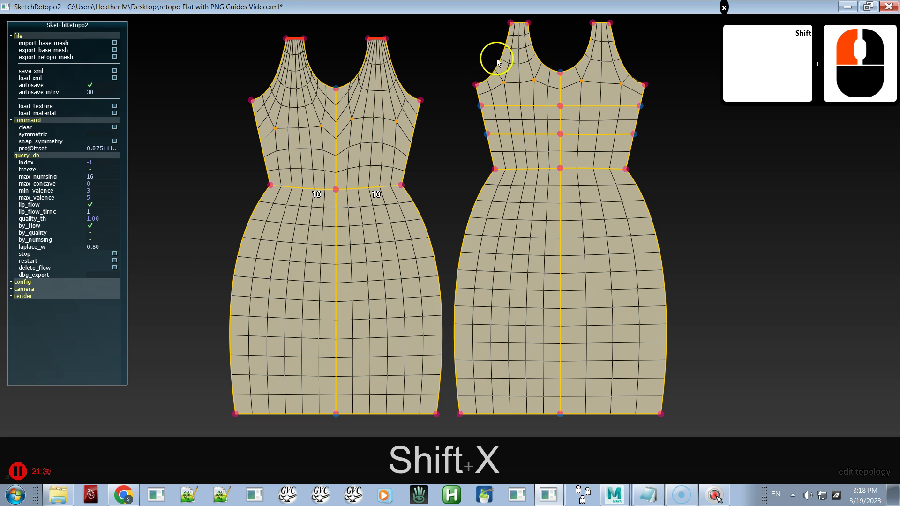
{"action": "left_click_drag", "start_coordinate": [501, 59], "coordinate": [415, 81]}
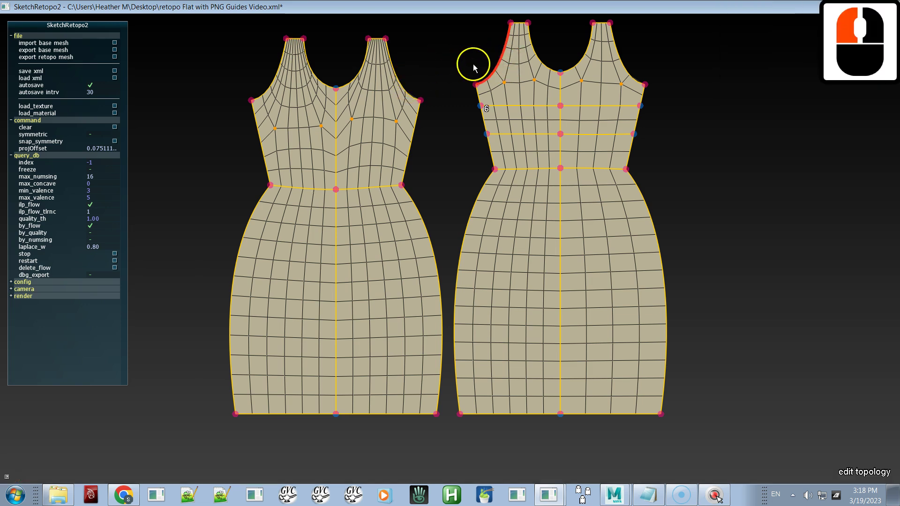
{"action": "left_click", "coordinate": [395, 84]}
{"action": "left_click", "coordinate": [365, 80], "text": "shift"}
{"action": "left_click", "coordinate": [317, 78], "text": "shift"}
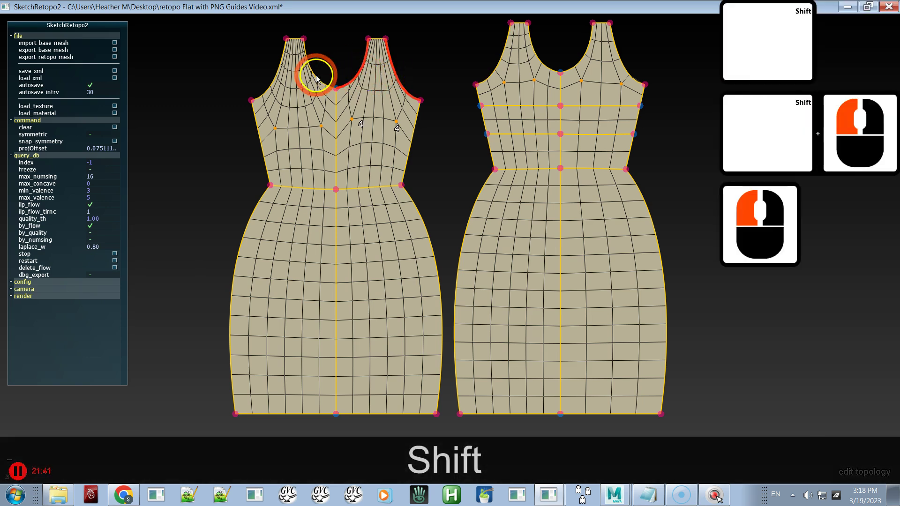
{"action": "left_click", "coordinate": [305, 79], "text": "shift"}
{"action": "left_click", "coordinate": [283, 79], "text": "shift"}
{"action": "left_click", "coordinate": [278, 81], "text": "shift"}
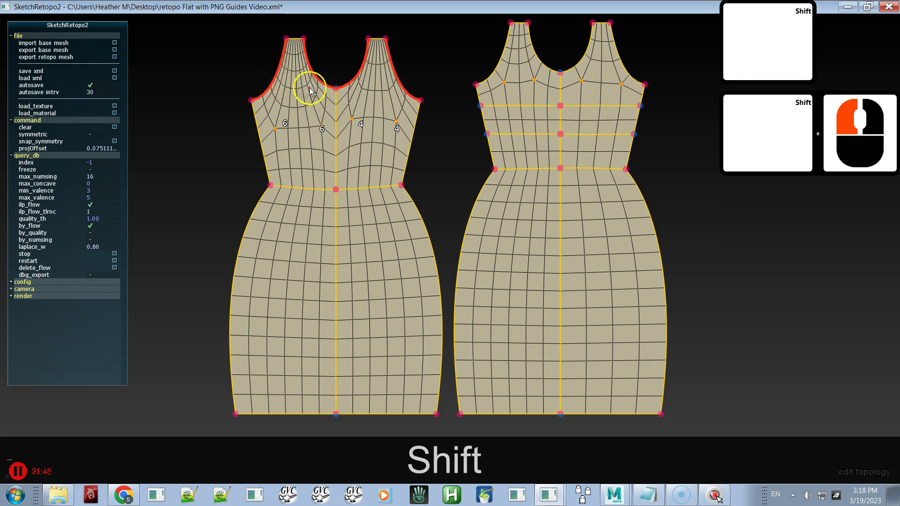
Set the subdivisions of the neckline and armhole curves along the left-hand dress's right strap to 6.
{"action": "left_click", "coordinate": [367, 75]}
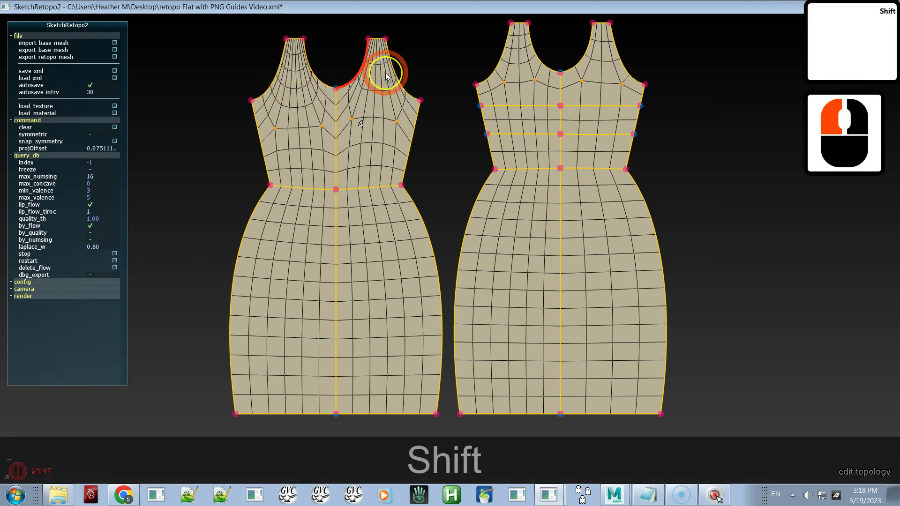
{"action": "left_click", "coordinate": [385, 74], "text": "shift"}
{"action": "key", "text": "shift+x"}
{"action": "key", "text": "shift+c"}
{"action": "key", "text": "shift+c"}
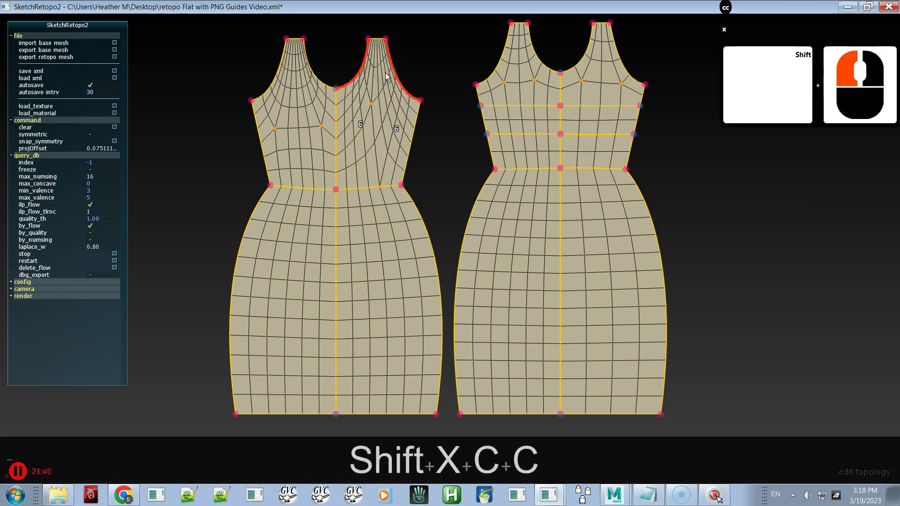
Reduce the subdivisions of the top curve of the left-hand dress's right strap to 4.
{"action": "left_click", "coordinate": [377, 44]}
{"action": "key", "text": "x"}
{"action": "key", "text": "x"}
{"action": "key", "text": "x"}
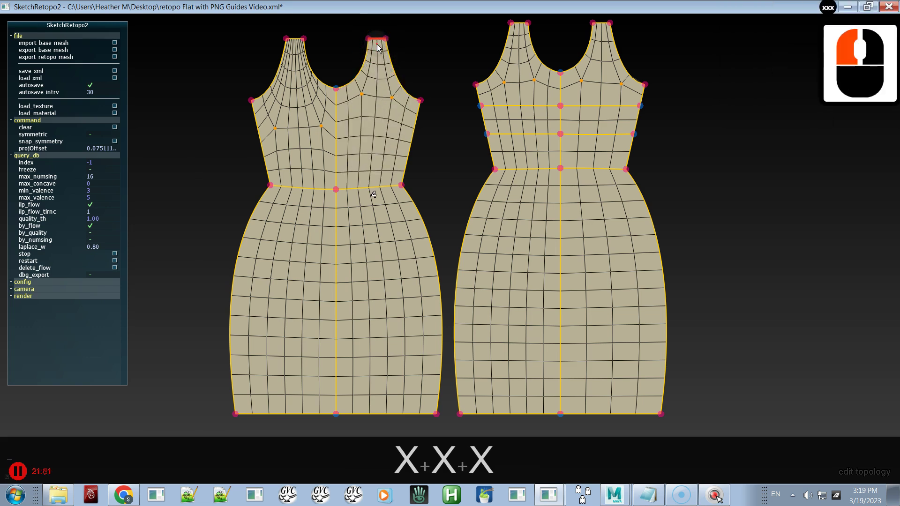
Reduce the subdivisions of the top curve of the left-hand dress's left strap to 4.
{"action": "left_click", "coordinate": [295, 42]}
{"action": "key", "text": "x"}
{"action": "key", "text": "x"}
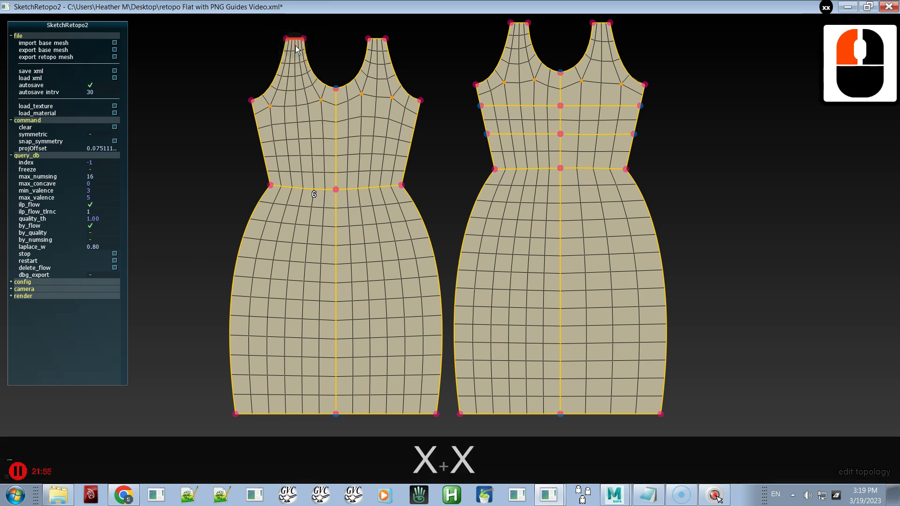
{"action": "key", "text": "x"}
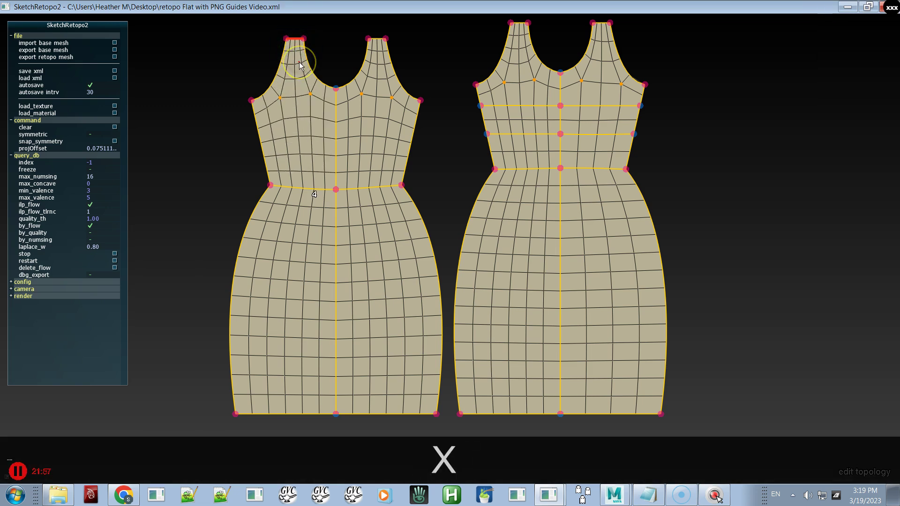
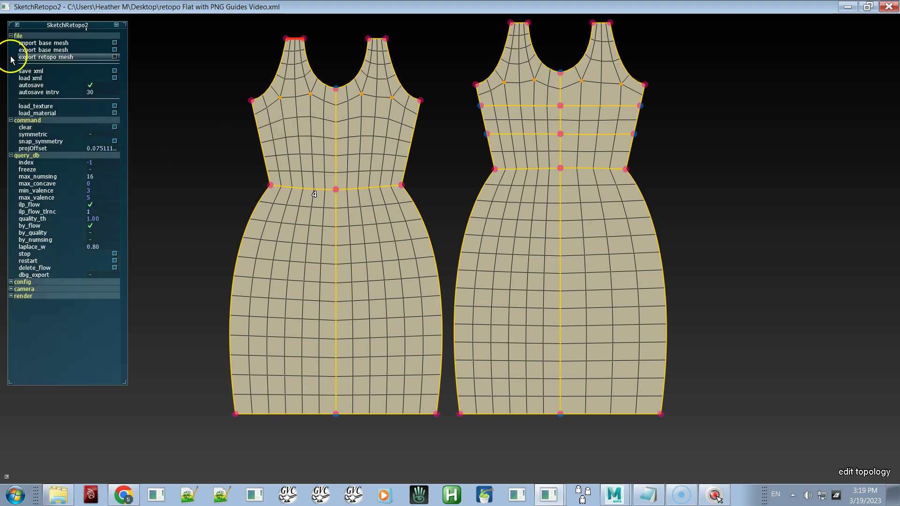
Try to load D_Dress_MeshShape_color.png as the texture by its full path, and close the external image viewer.
{"action": "left_click", "coordinate": [43, 107]}
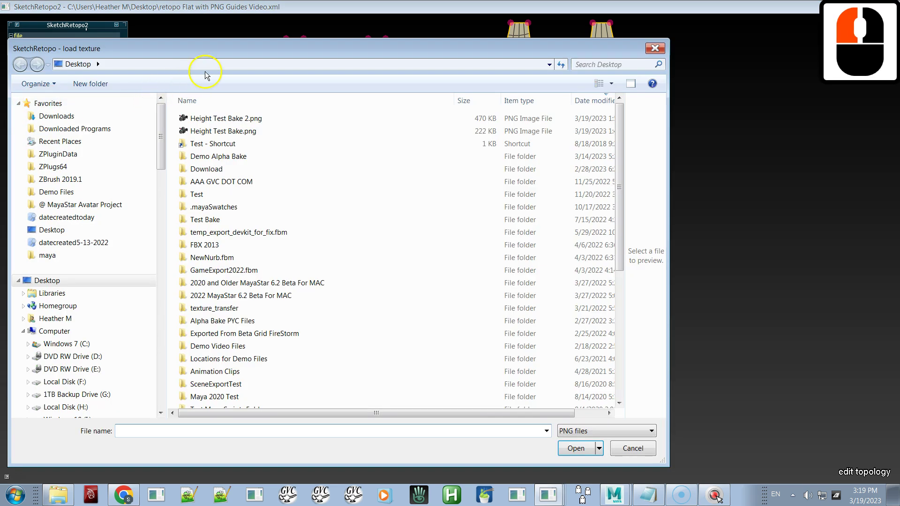
{"action": "left_click", "coordinate": [211, 64]}
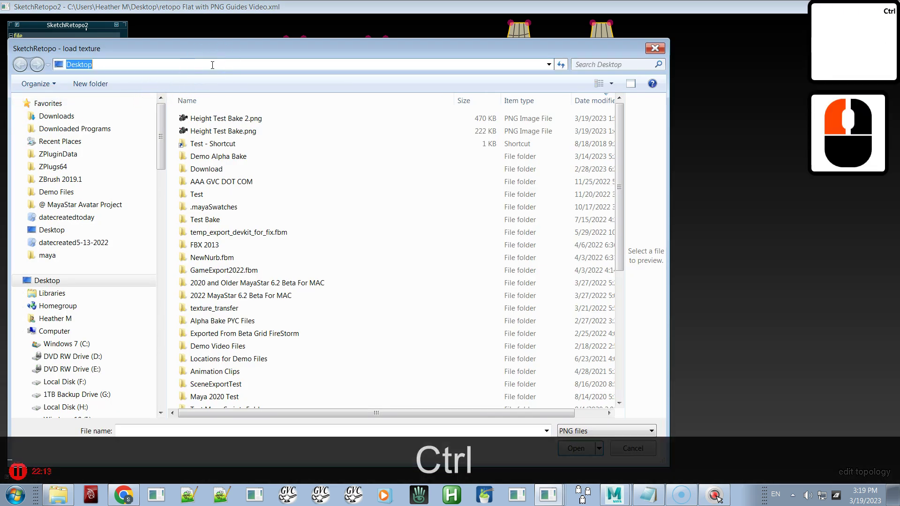
{"action": "type", "text": "C:/Users/Heather M/Desktop/Demo Alpha Bake/sourceimages/3dPaintTextures/Delte Me Paint Guides Video/D_Dress_MeshShape_color.png"}
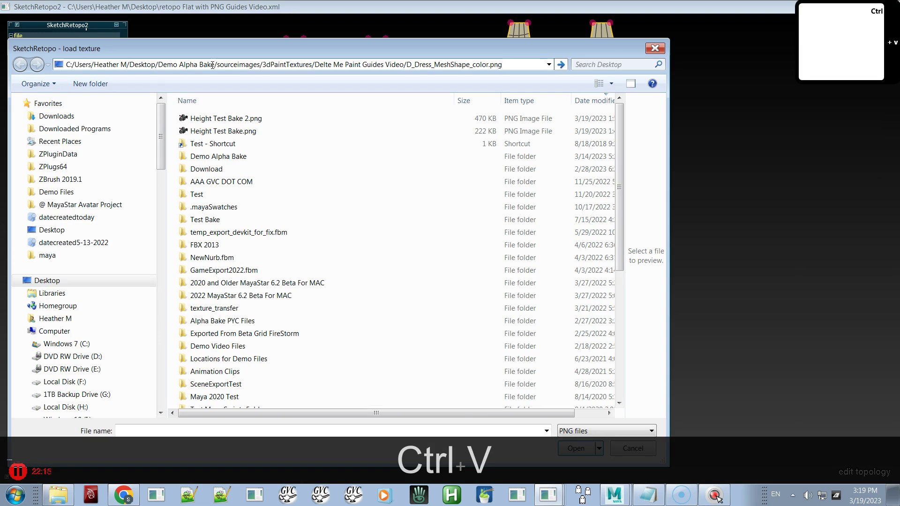
{"action": "key", "text": "Return"}
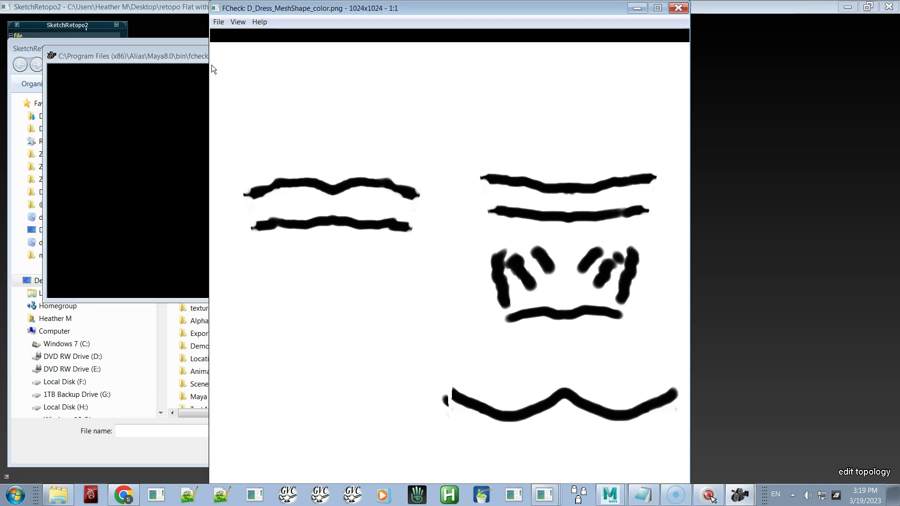
{"action": "left_click", "coordinate": [676, 8]}
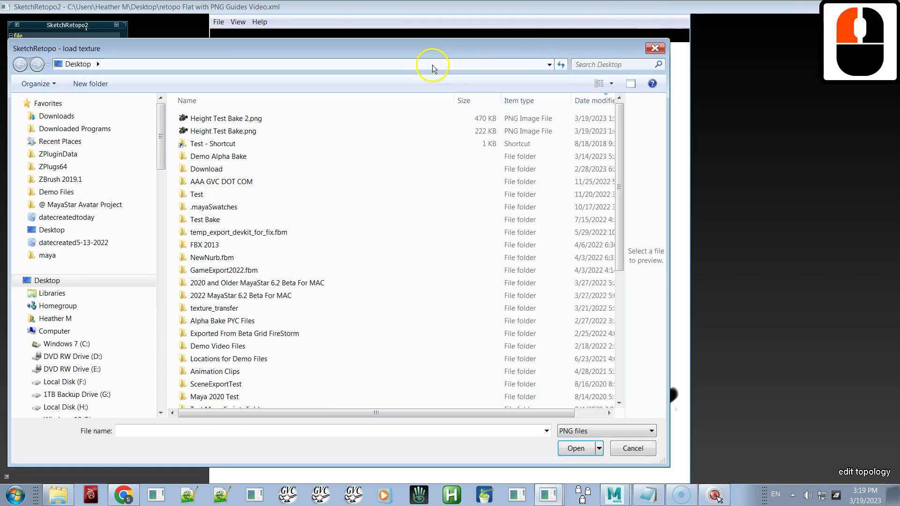
Load D_Dress_MeshShape_color.png from the "Delte Me Paint Guides Video" folder as the texture and save the project.
{"action": "left_click", "coordinate": [432, 64]}
{"action": "left_click", "coordinate": [511, 64]}
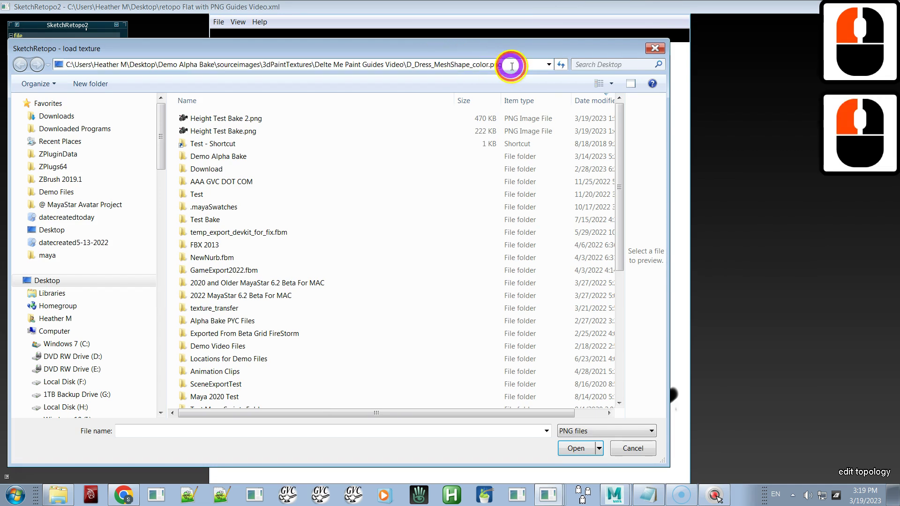
{"action": "left_click_drag", "start_coordinate": [510, 65], "coordinate": [430, 65]}
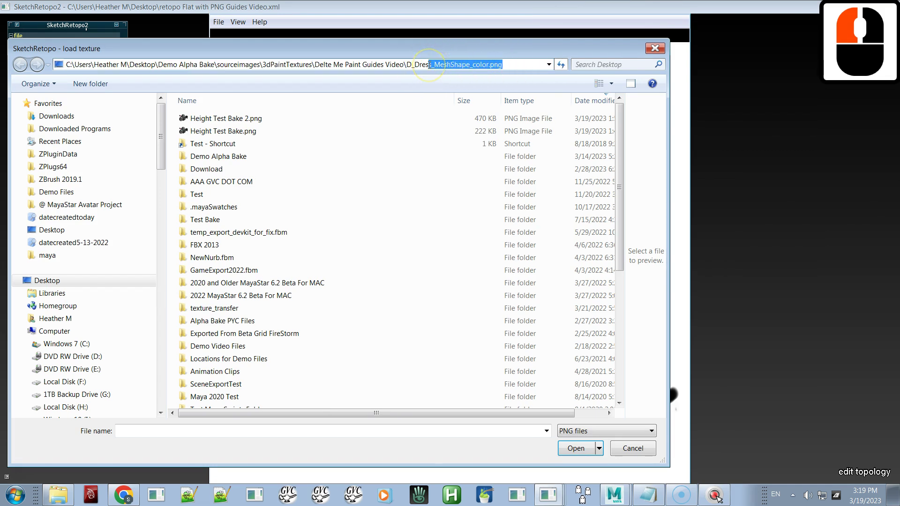
{"action": "key", "text": "BackSpace"}
{"action": "key", "text": "BackSpace"}
{"action": "key", "text": "BackSpace"}
{"action": "key", "text": "BackSpace"}
{"action": "key", "text": "BackSpace"}
{"action": "key", "text": "BackSpace"}
{"action": "key", "text": "BackSpace"}
{"action": "key", "text": "BackSpace"}
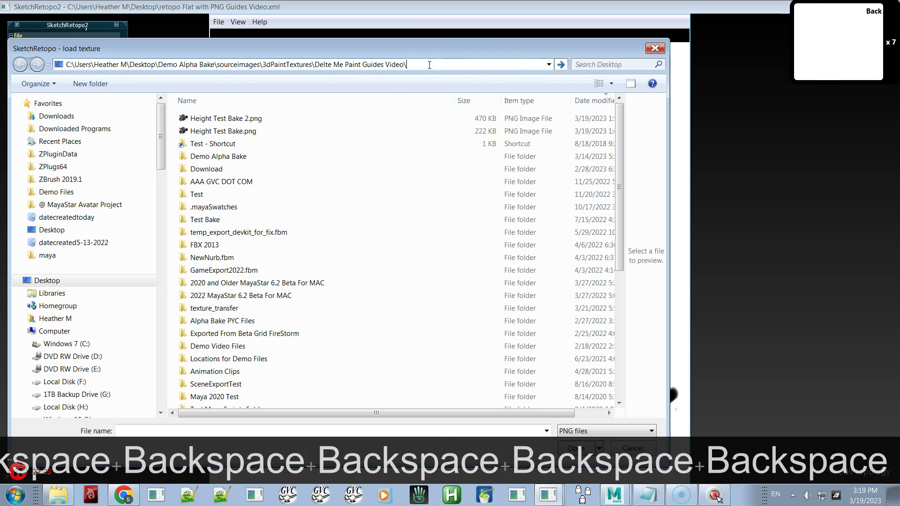
{"action": "key", "text": "Return"}
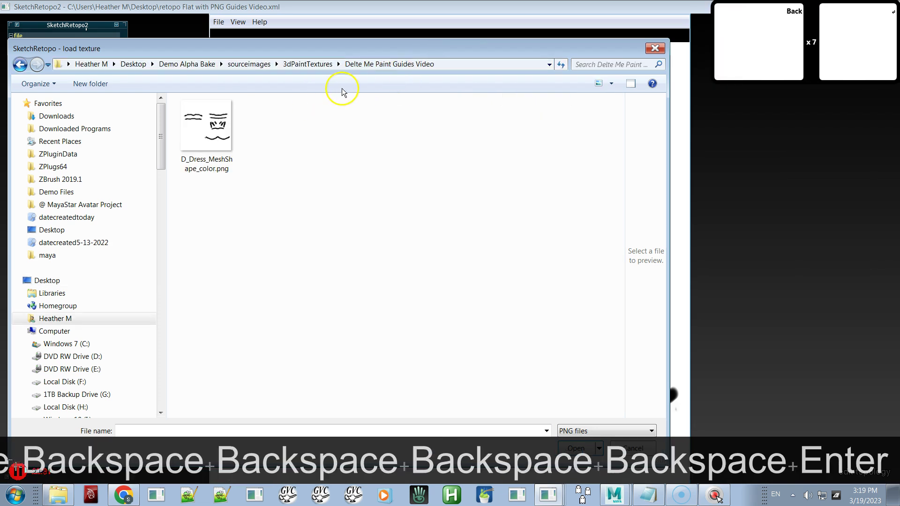
{"action": "double_click", "coordinate": [209, 118]}
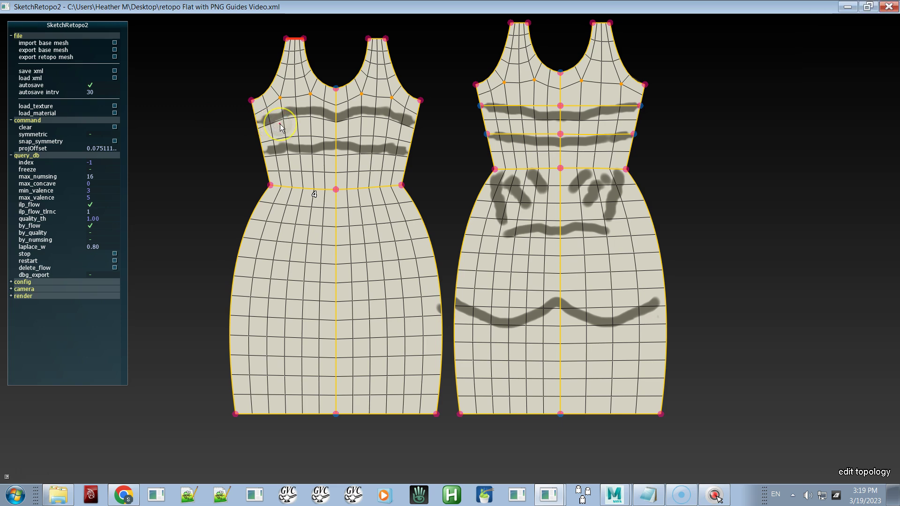
{"action": "key", "text": "ctrl"}
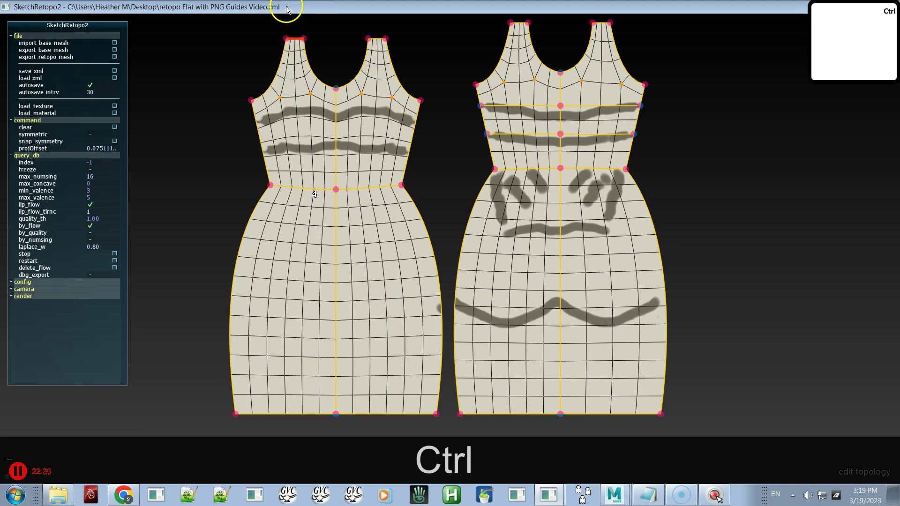
{"action": "key", "text": "ctrl+s"}
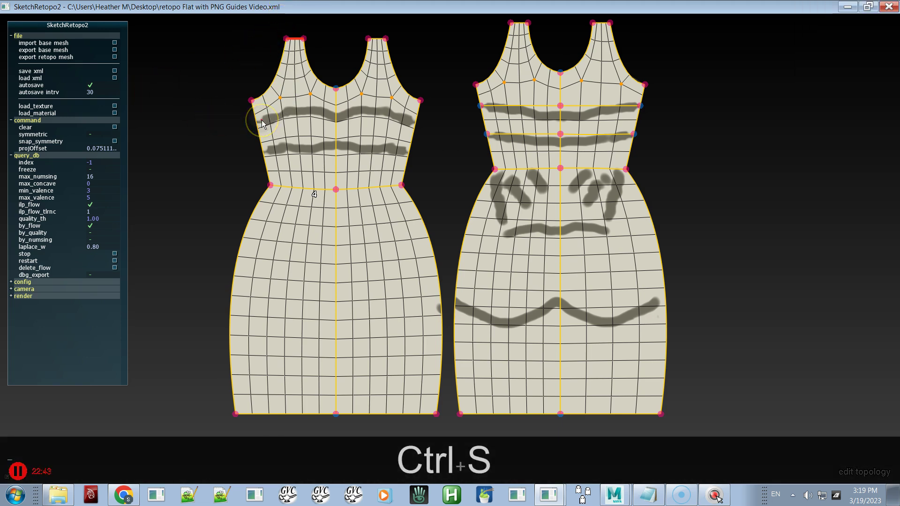
Cut two horizontal lines across the left-hand dress's bodice along its painted guides with laser sketching, saving after each cut.
{"action": "key", "text": "e"}
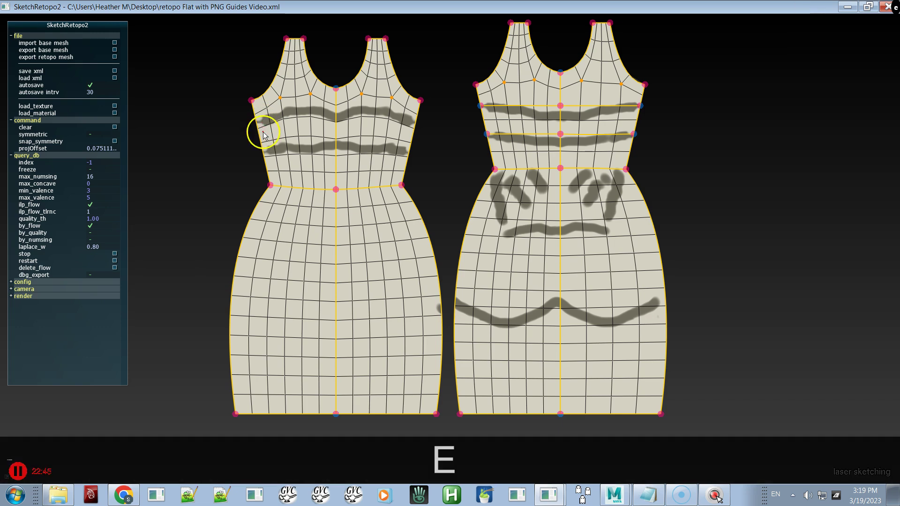
{"action": "left_click_drag", "start_coordinate": [256, 122], "coordinate": [412, 122]}
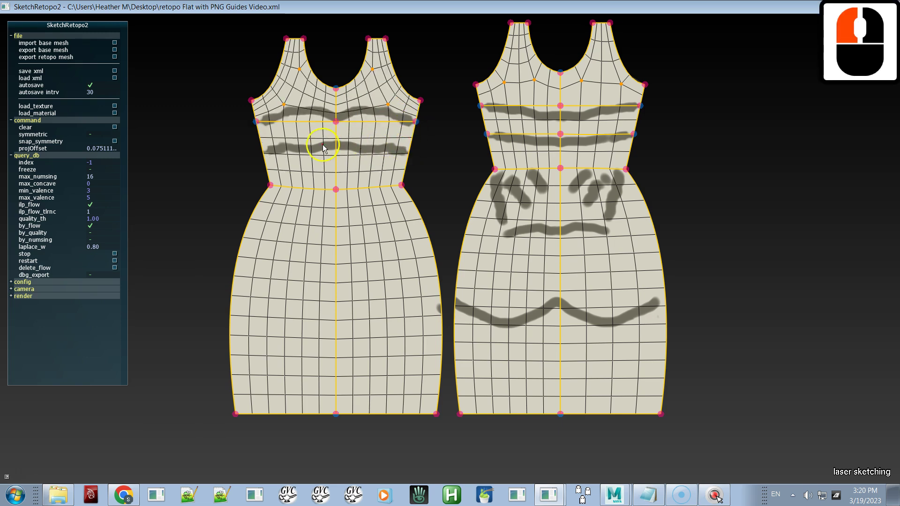
{"action": "key", "text": "ctrl+s"}
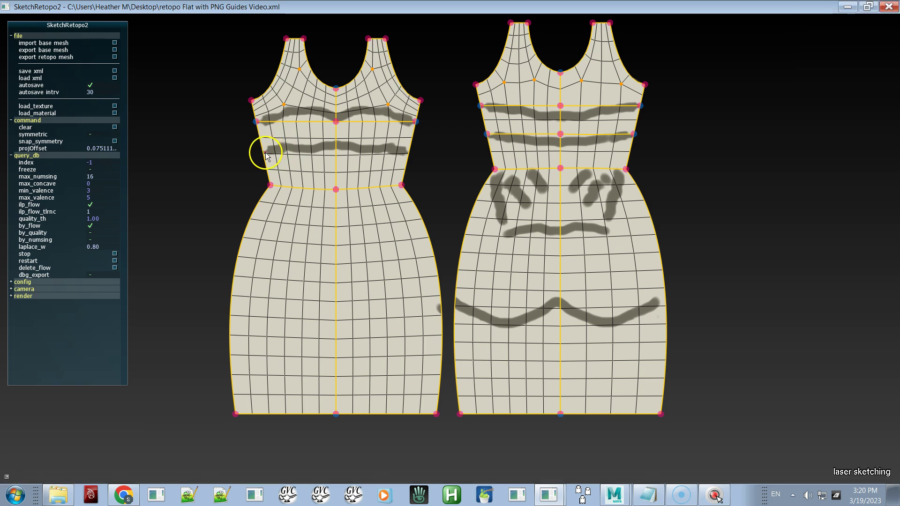
{"action": "left_click_drag", "start_coordinate": [266, 153], "coordinate": [404, 156]}
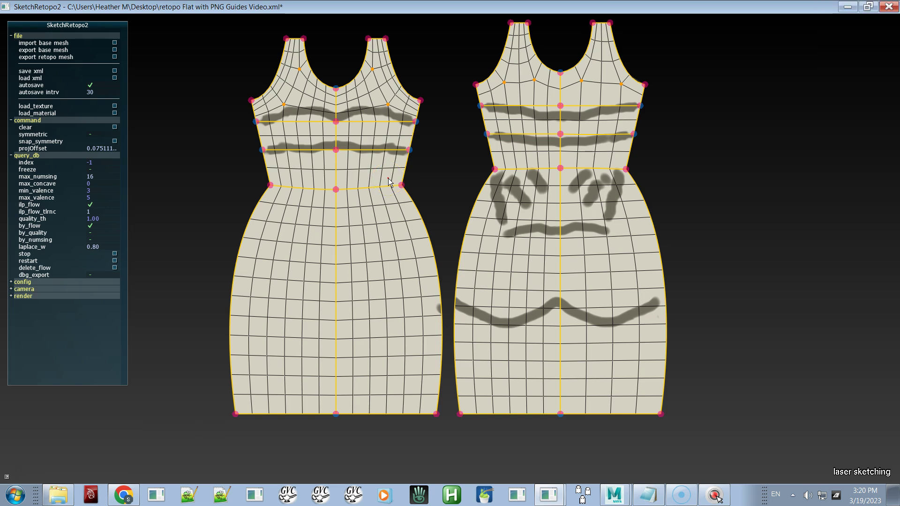
{"action": "key", "text": "ctrl+s"}
Laser cut a diagonal line across the right-hand dress's skirt from the left waist corner through the centre line to the hem.
{"action": "mouse_move", "coordinate": [612, 191]}
{"action": "left_mouse_down"}
{"action": "mouse_move", "coordinate": [622, 171]}
{"action": "mouse_move", "coordinate": [602, 183]}
{"action": "left_mouse_up"}
{"action": "left_click_drag", "start_coordinate": [499, 178], "coordinate": [530, 224]}
{"action": "left_click_drag", "start_coordinate": [530, 228], "coordinate": [530, 229]}
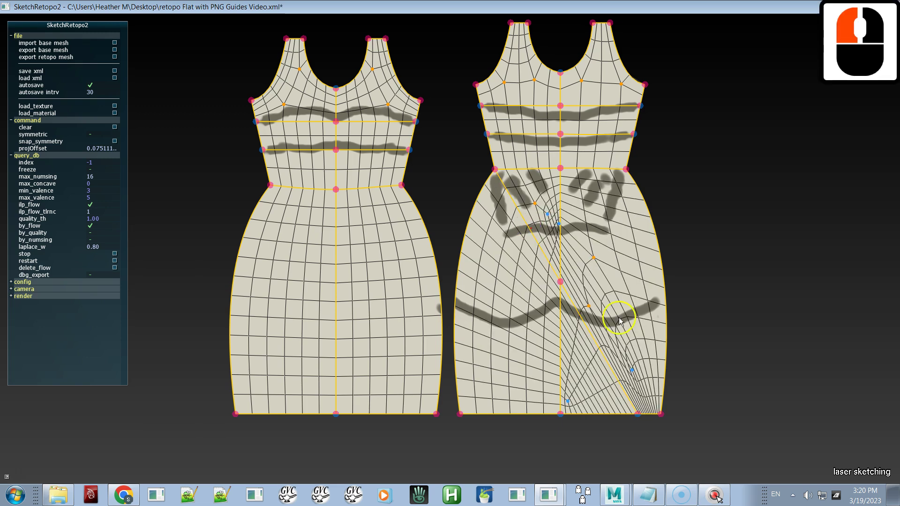
Erase the lower part of the diagonal curve between the right-hand dress's centre line and hem.
{"action": "key", "text": "q"}
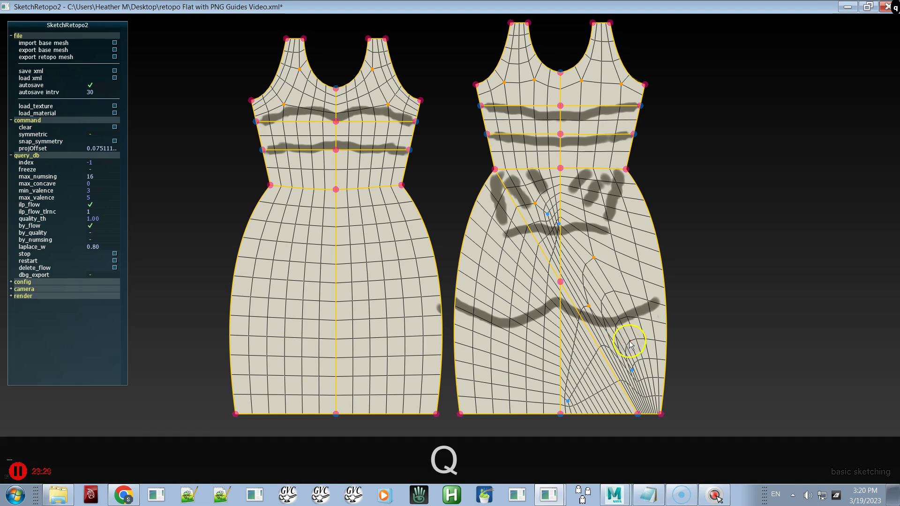
{"action": "key", "text": "ctrl"}
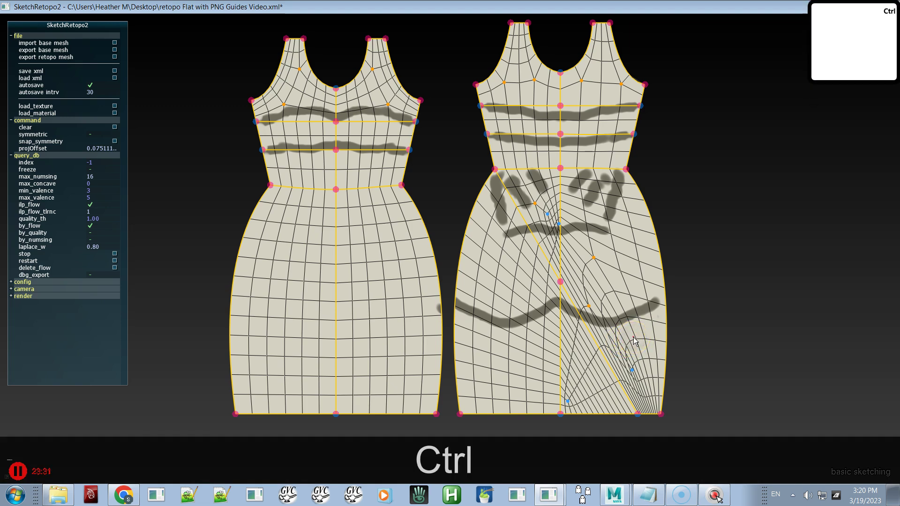
{"action": "key", "text": "x"}
{"action": "key", "text": "z"}
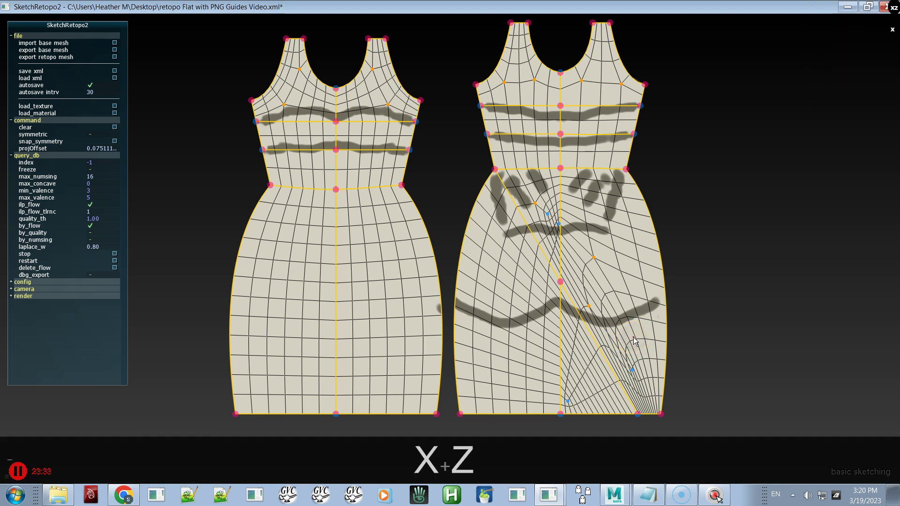
{"action": "key", "text": "x"}
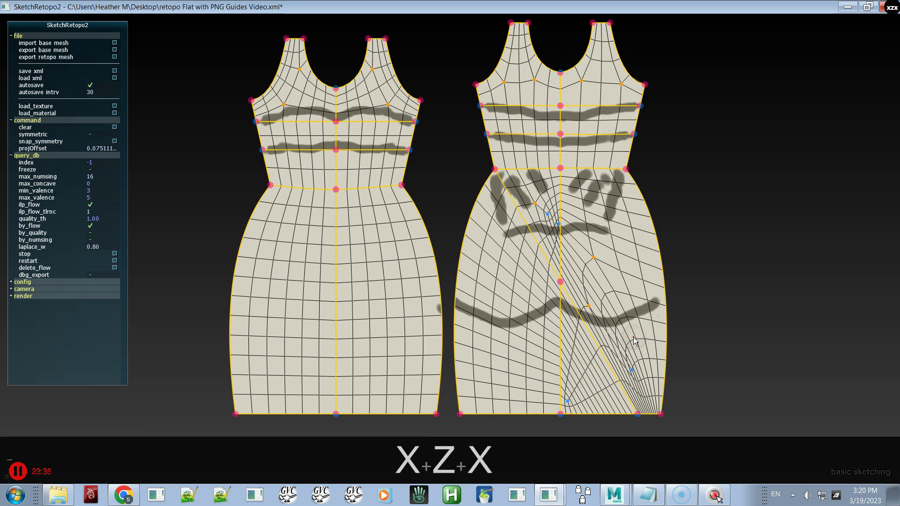
{"action": "key", "text": "c"}
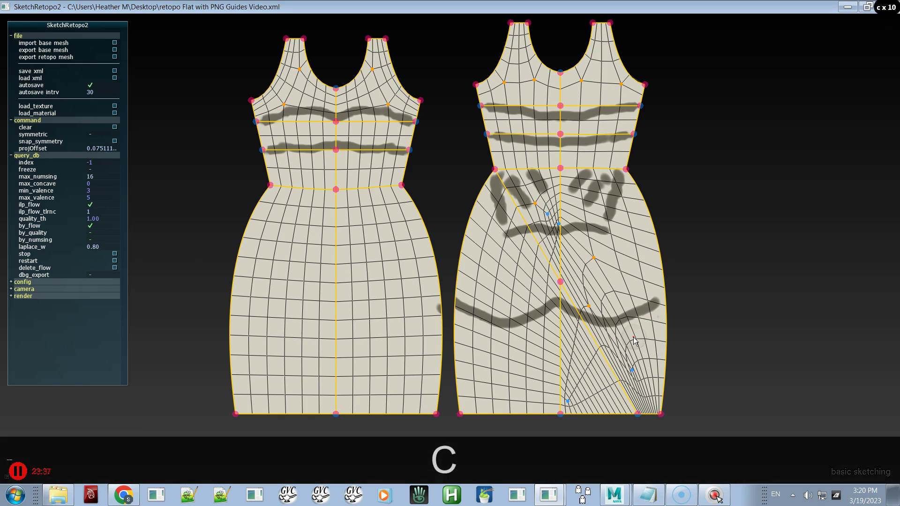
{"action": "mouse_move", "coordinate": [597, 362]}
{"action": "left_mouse_down"}
{"action": "mouse_move", "coordinate": [586, 364]}
{"action": "mouse_move", "coordinate": [591, 368]}
{"action": "left_mouse_up"}
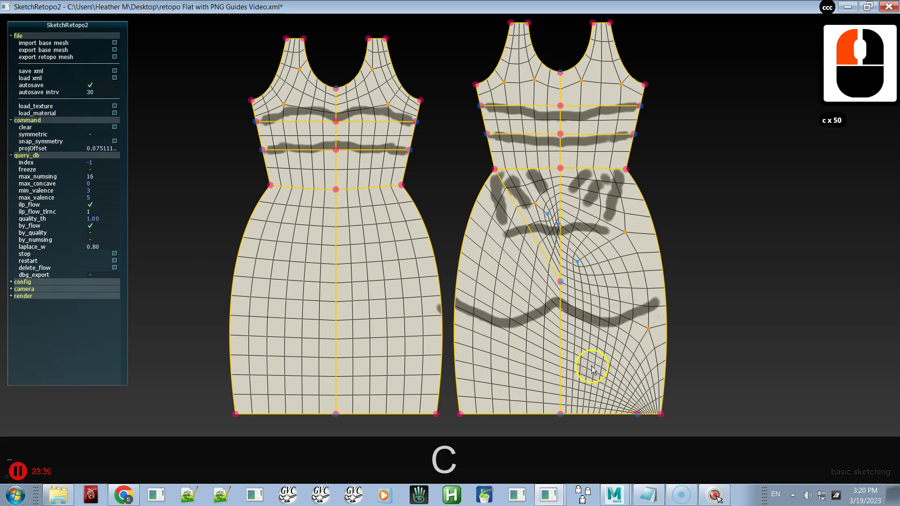
Remove the leftover corner of the diagonal cut from the right half of the right-hand dress's hem.
{"action": "key", "text": "t"}
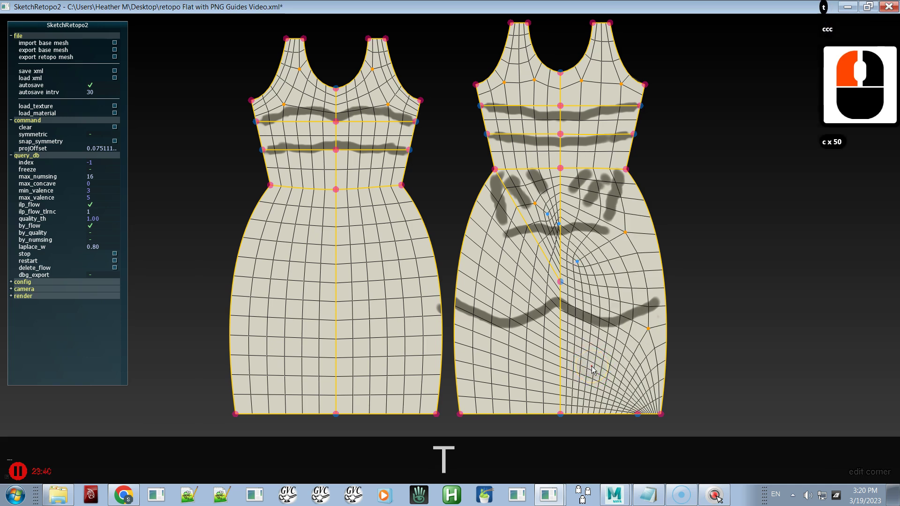
{"action": "key", "text": "ctrl"}
{"action": "left_click", "coordinate": [639, 407], "text": "ctrl"}
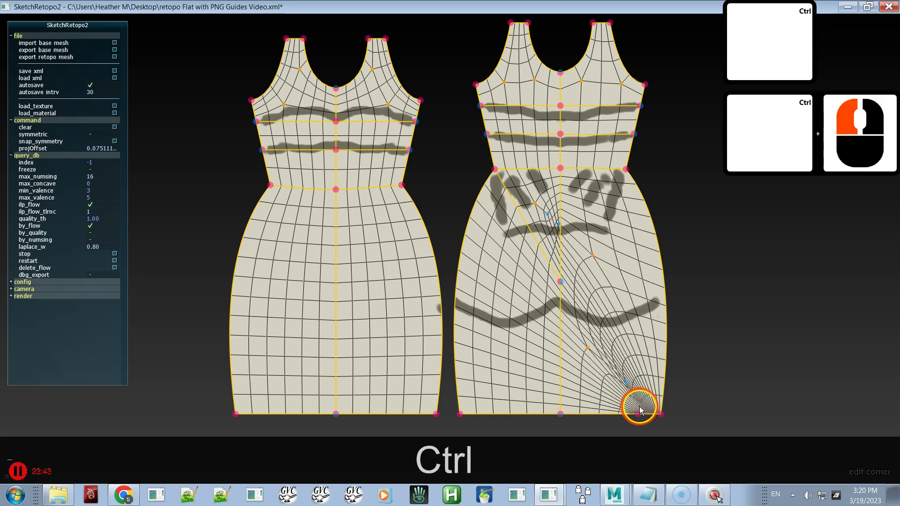
{"action": "left_click", "coordinate": [639, 407], "text": "ctrl"}
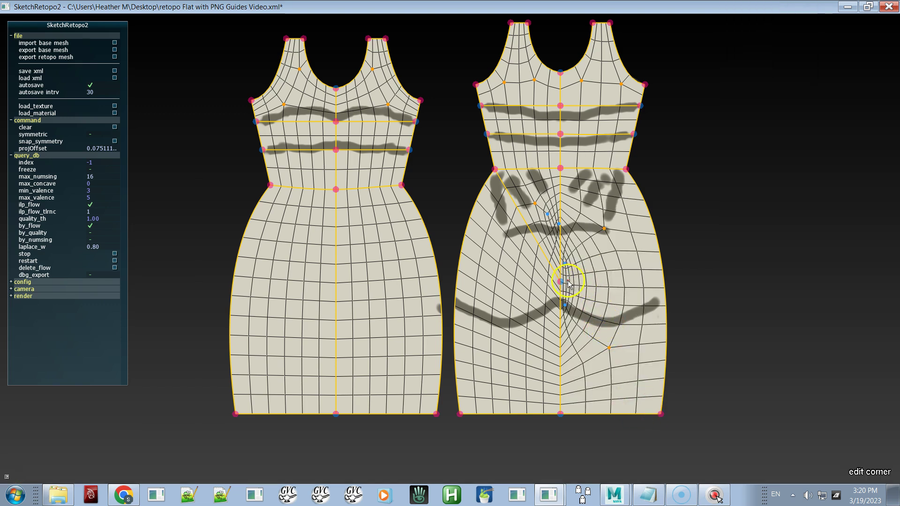
Sketch a curve on the right-hand dress from the diagonal's end on the centre line up to the right waist corner.
{"action": "key", "text": "q"}
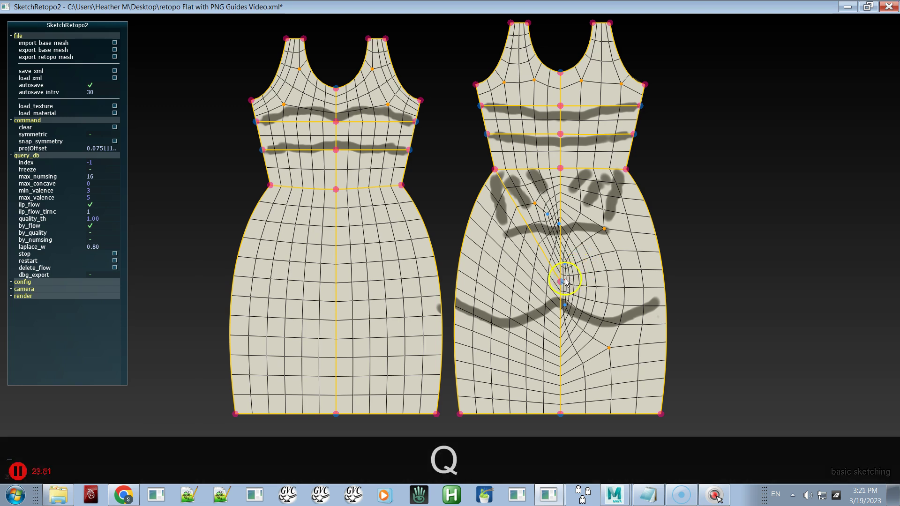
{"action": "mouse_move", "coordinate": [566, 284]}
{"action": "left_mouse_down"}
{"action": "mouse_move", "coordinate": [606, 230]}
{"action": "mouse_move", "coordinate": [626, 176]}
{"action": "mouse_move", "coordinate": [568, 264]}
{"action": "left_mouse_up"}
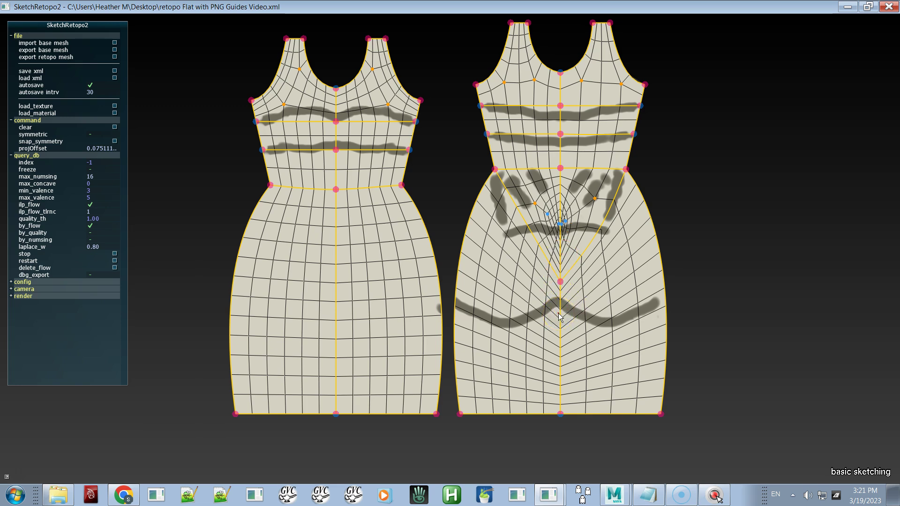
Edit the topology, setting the right half of the right-hand dress's hem and the right diagonal curve to 6 subdivisions.
{"action": "key", "text": "a"}
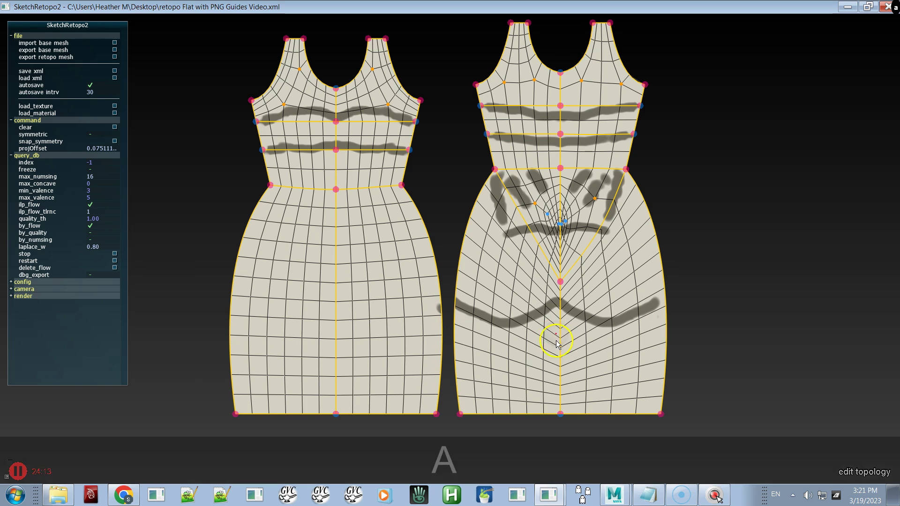
{"action": "mouse_move", "coordinate": [508, 407]}
{"action": "left_mouse_down"}
{"action": "mouse_move", "coordinate": [405, 408]}
{"action": "mouse_move", "coordinate": [510, 411]}
{"action": "left_mouse_up"}
{"action": "left_click_drag", "start_coordinate": [398, 404], "coordinate": [326, 407]}
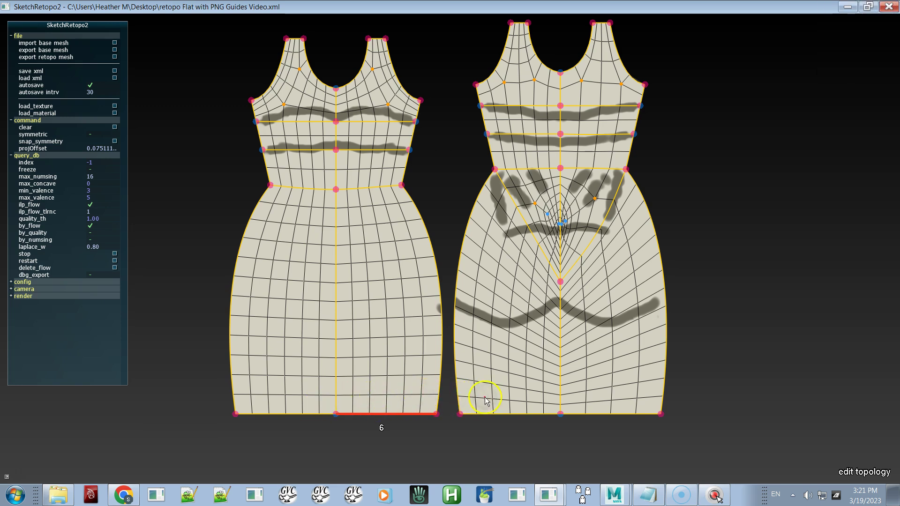
{"action": "left_click", "coordinate": [516, 412]}
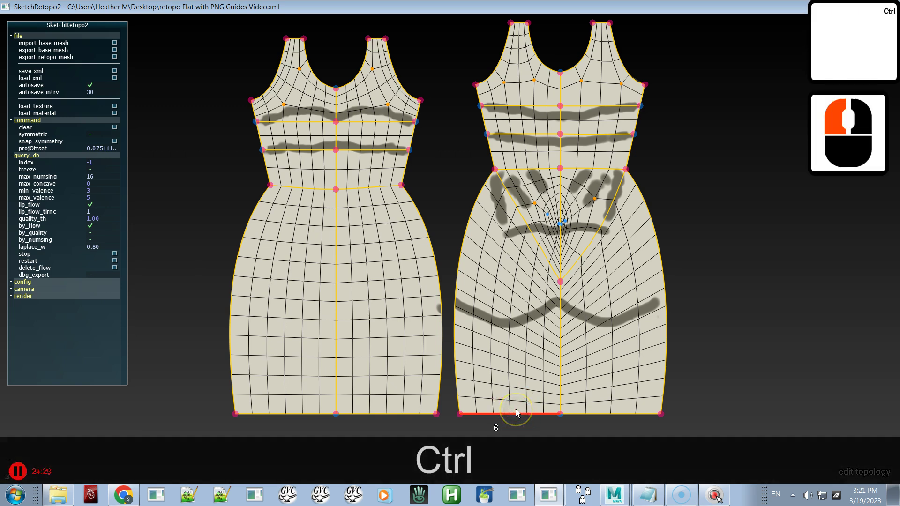
{"action": "left_click", "coordinate": [515, 411], "text": "ctrl"}
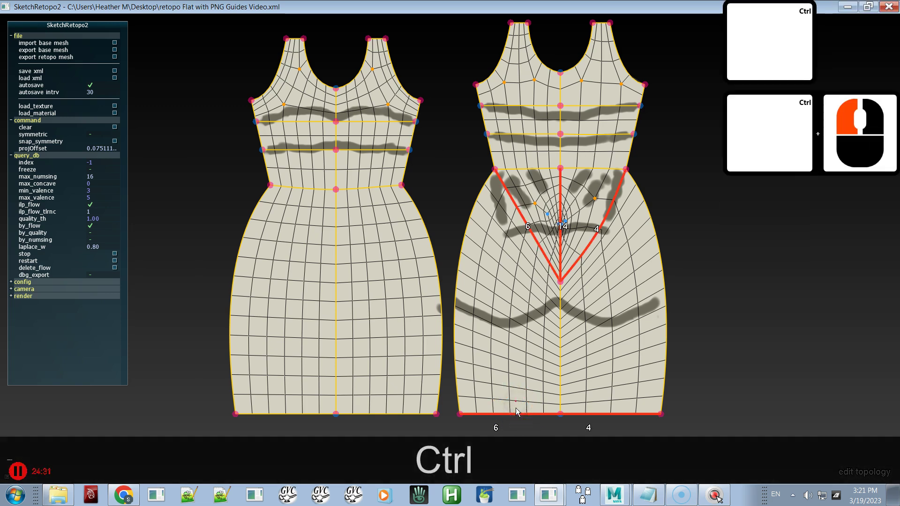
{"action": "left_click", "coordinate": [599, 413]}
{"action": "left_click", "coordinate": [612, 334]}
{"action": "left_click", "coordinate": [608, 234], "text": "shift"}
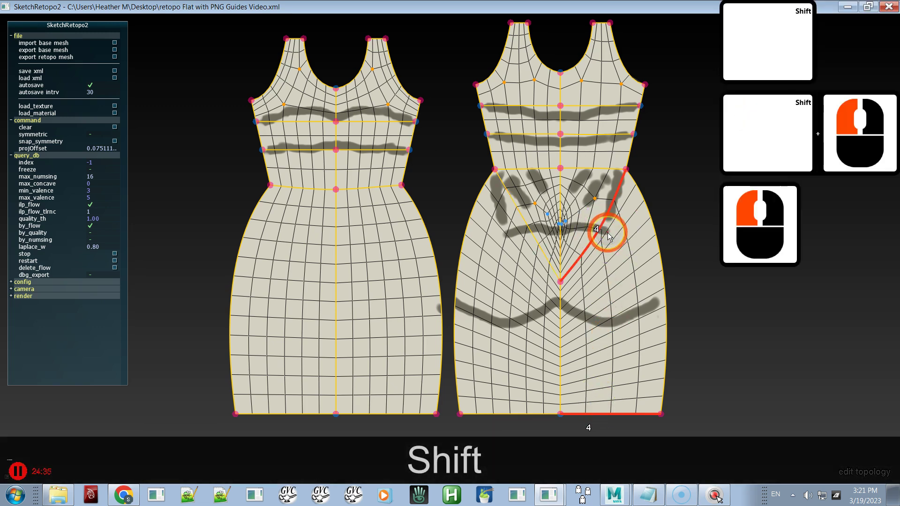
{"action": "key", "text": "c"}
{"action": "left_click", "coordinate": [599, 239]}
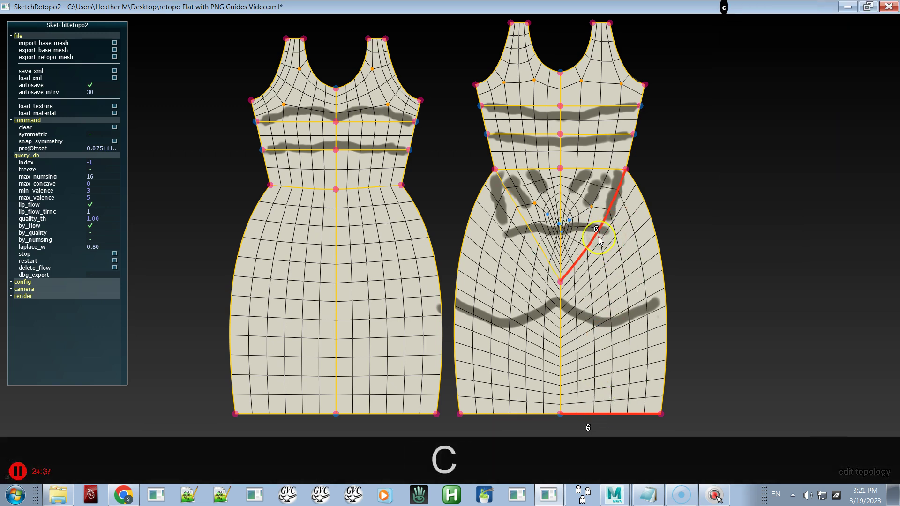
{"action": "left_click", "coordinate": [560, 348]}
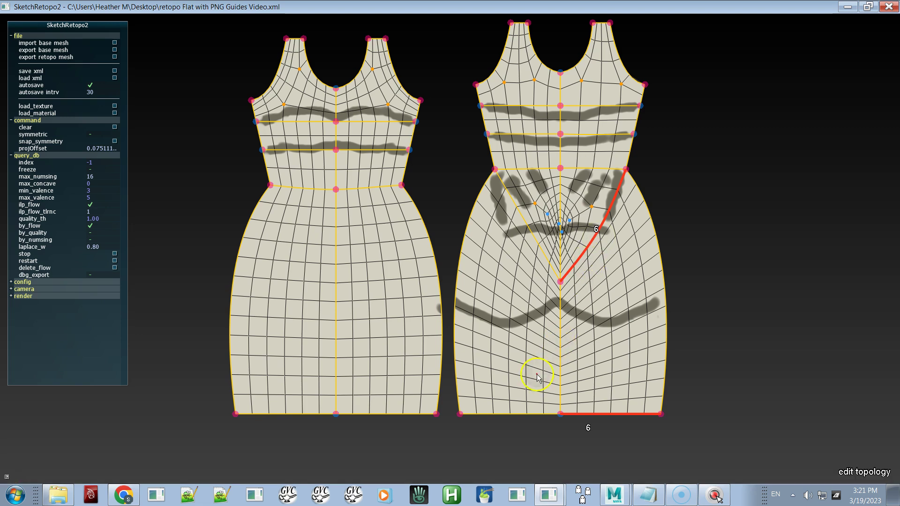
Set both halves of the right-hand dress's hem and both diagonal skirt curves to 10 subdivisions.
{"action": "key", "text": "shift"}
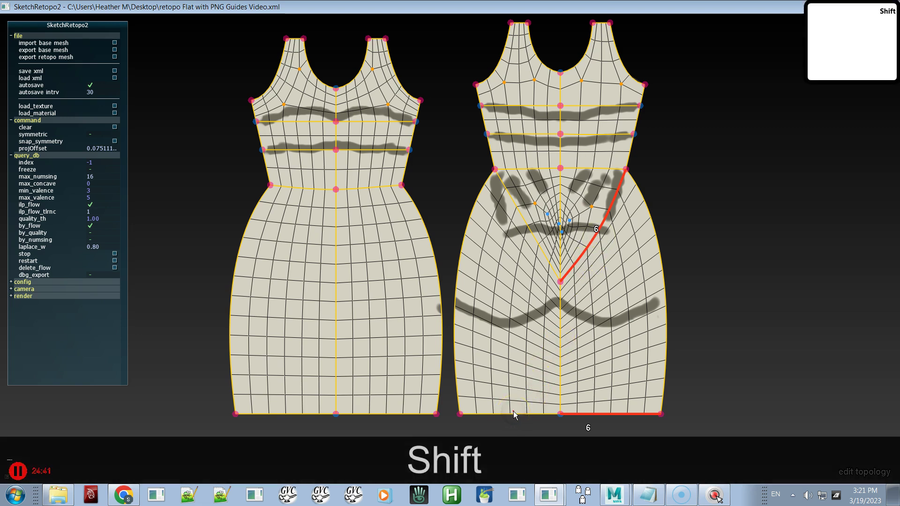
{"action": "left_click", "coordinate": [513, 412], "text": "shift"}
{"action": "left_click", "coordinate": [535, 253], "text": "shift"}
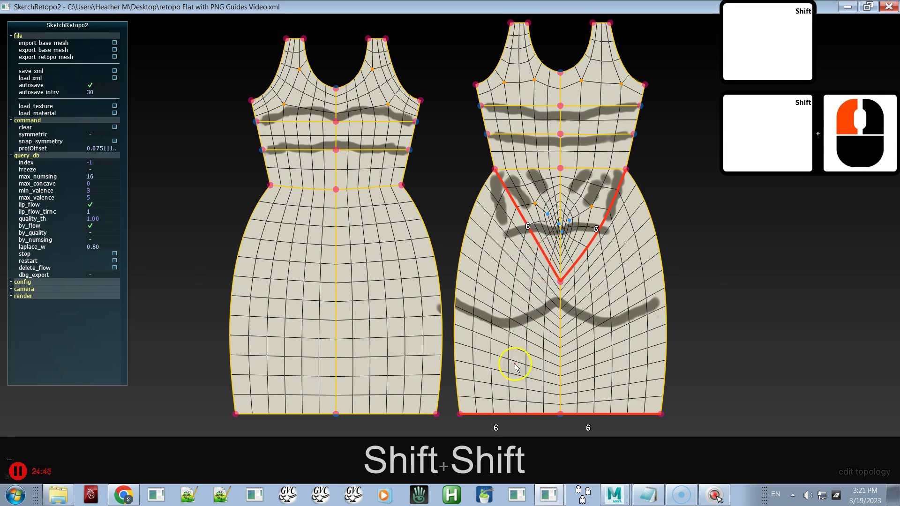
{"action": "key", "text": "c"}
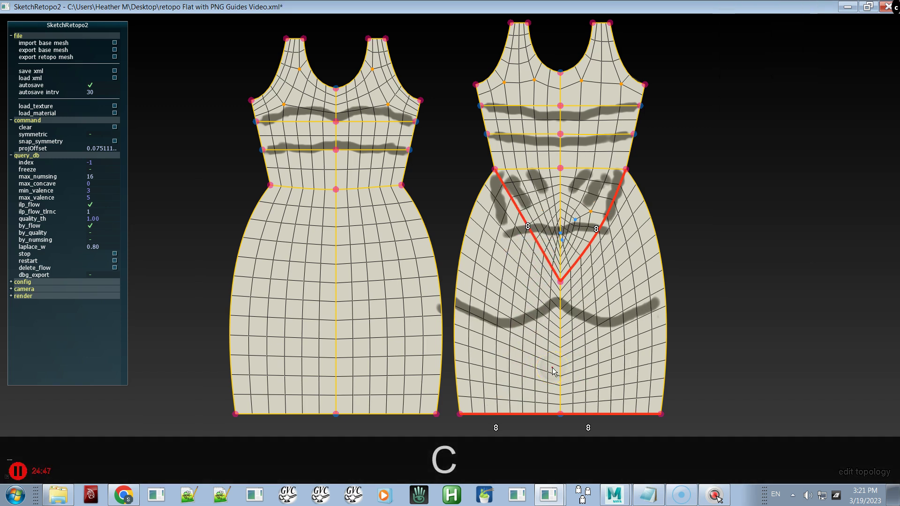
{"action": "key", "text": "c"}
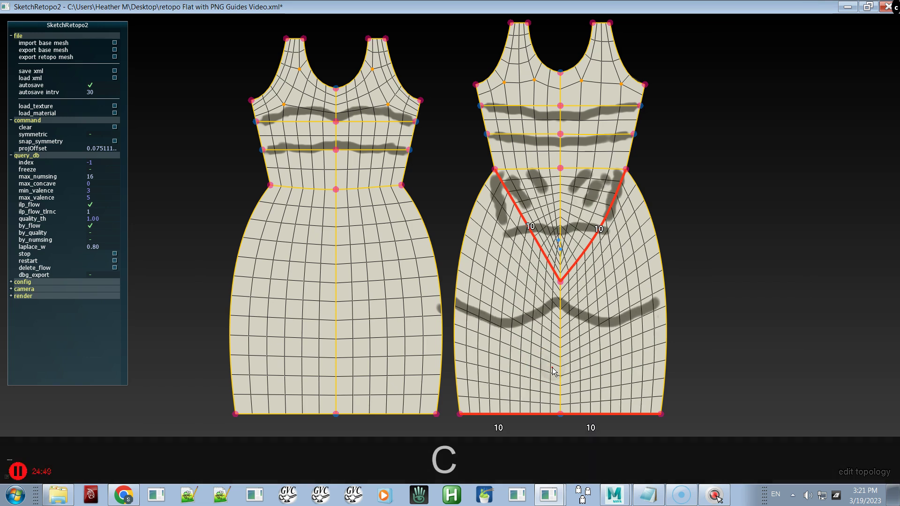
Set both halves of the left-hand dress's hem, waist line and two bodice lines to 8 subdivisions.
{"action": "left_click", "coordinate": [364, 413]}
{"action": "left_click", "coordinate": [301, 407], "text": "shift"}
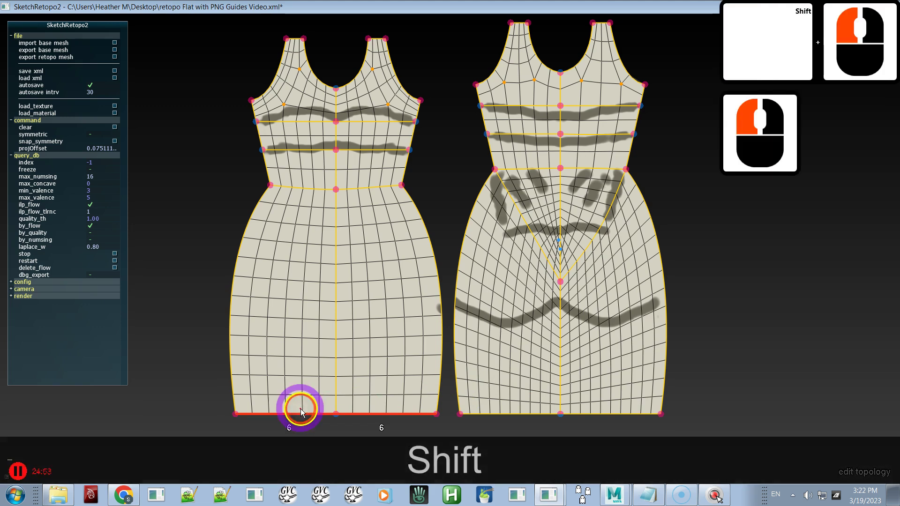
{"action": "left_click", "coordinate": [354, 186], "text": "shift"}
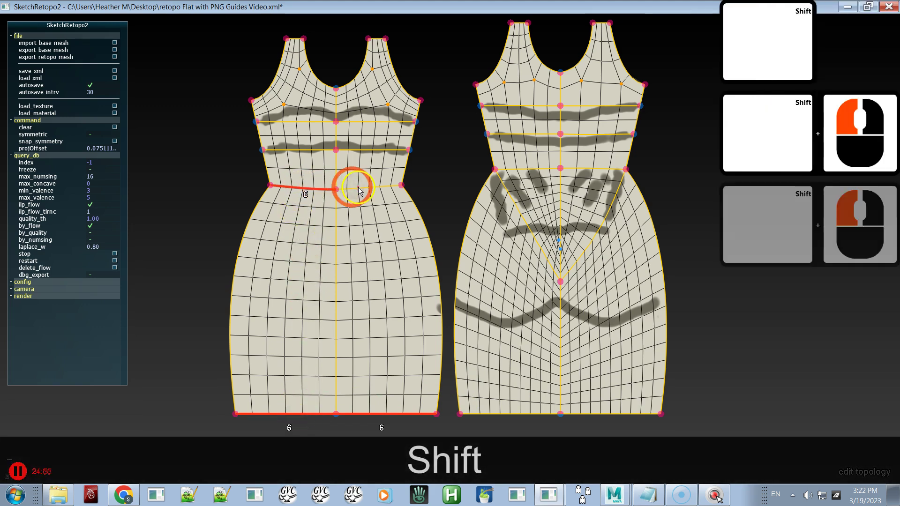
{"action": "left_click", "coordinate": [366, 187], "text": "shift"}
{"action": "left_click", "coordinate": [334, 152], "text": "shift"}
{"action": "left_click", "coordinate": [303, 151], "text": "shift"}
{"action": "left_click", "coordinate": [306, 126], "text": "shift"}
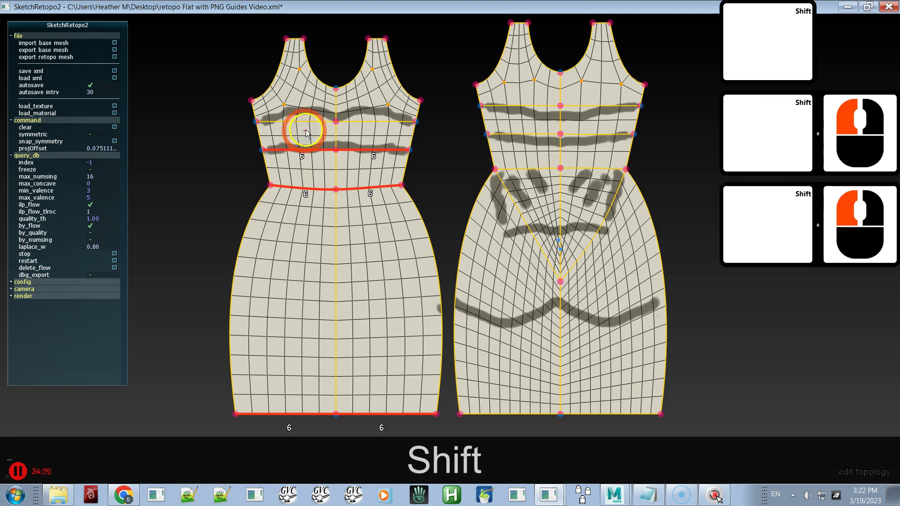
{"action": "left_click", "coordinate": [352, 122], "text": "shift"}
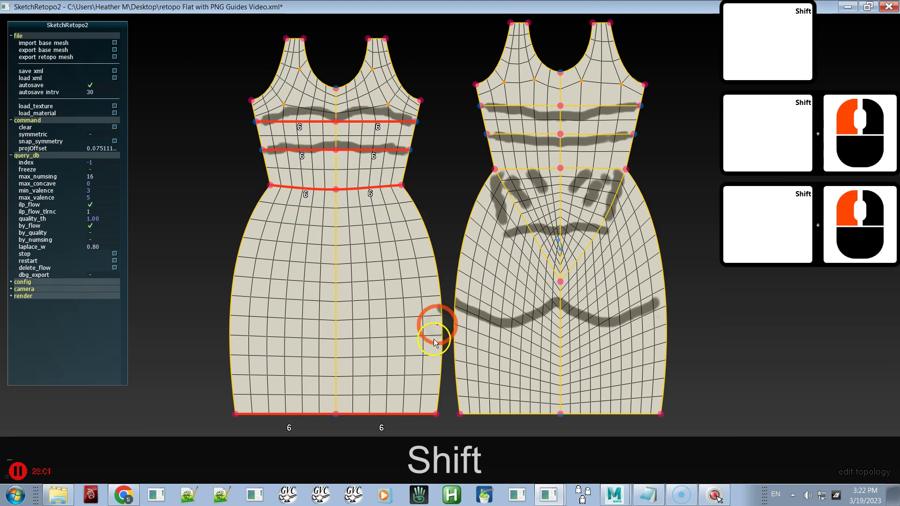
{"action": "key", "text": "c"}
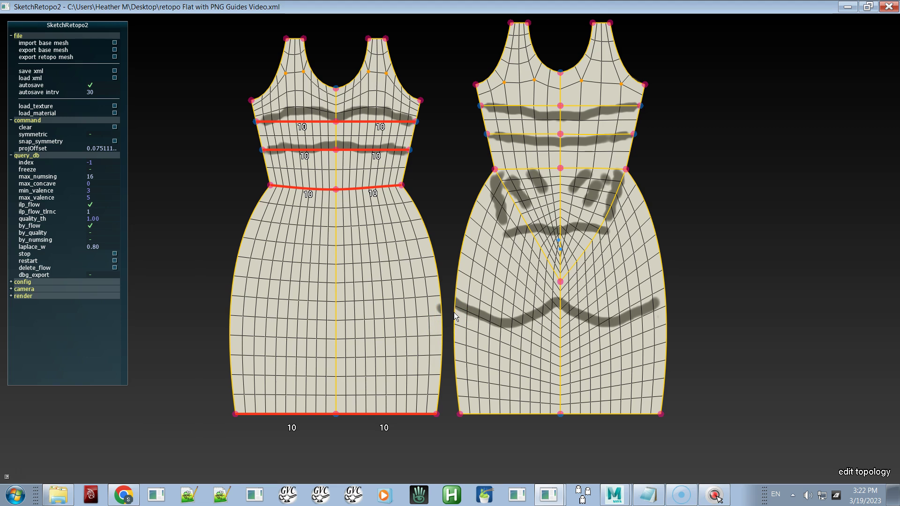
{"action": "key", "text": "x"}
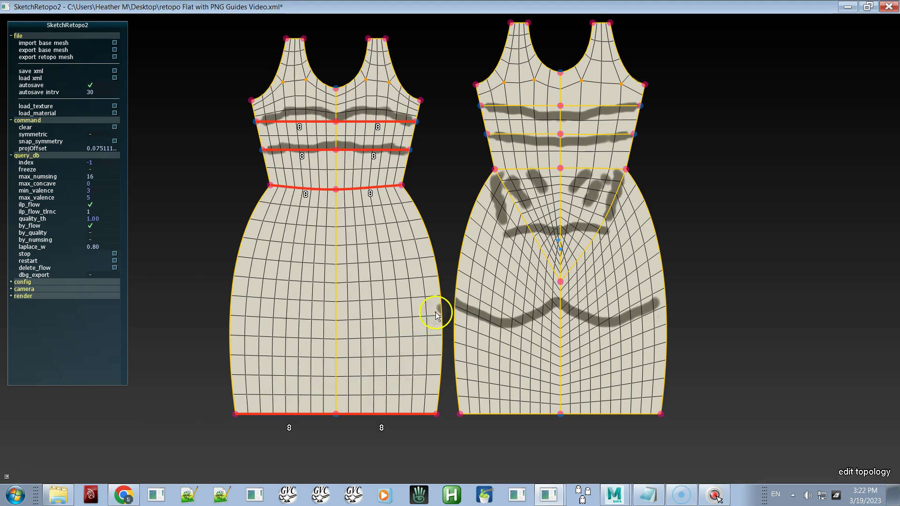
Set the right-hand dress's two skirt side edges and the centre line below the diagonals to 16 subdivisions.
{"action": "left_click", "coordinate": [459, 282]}
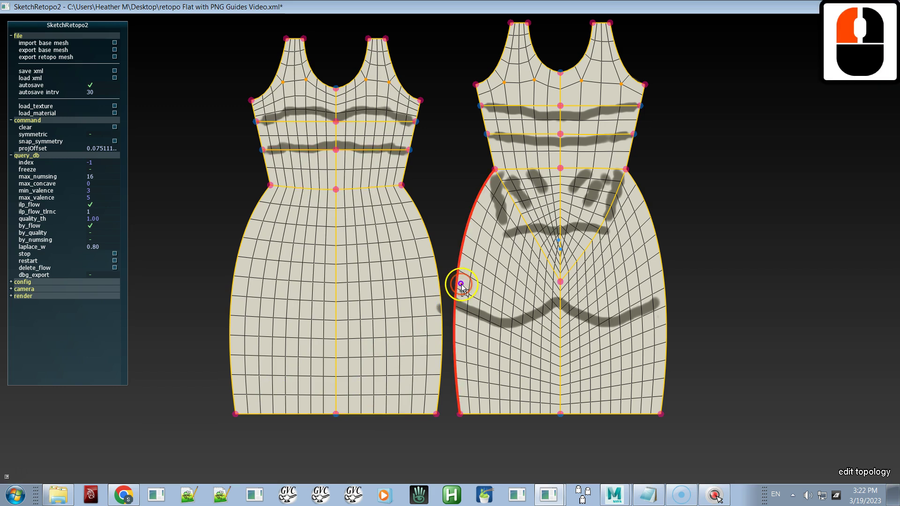
{"action": "left_click", "coordinate": [439, 316]}
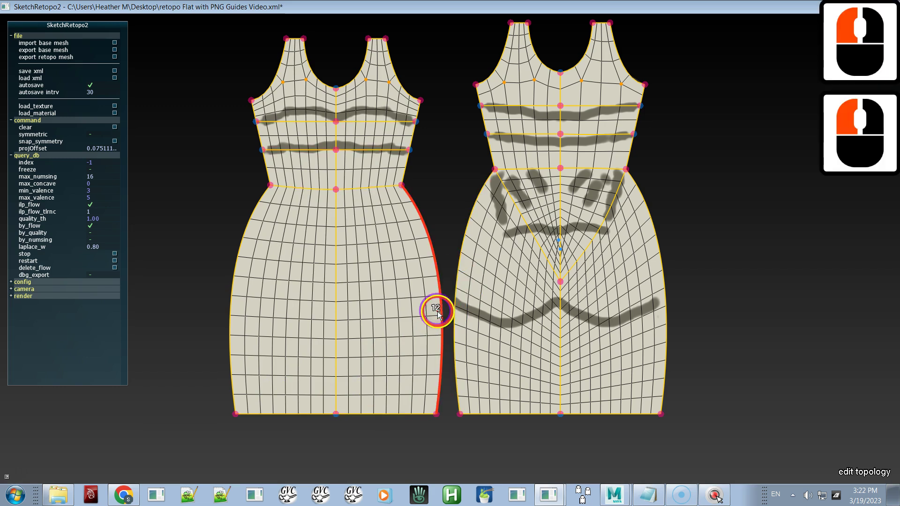
{"action": "left_click", "coordinate": [460, 294]}
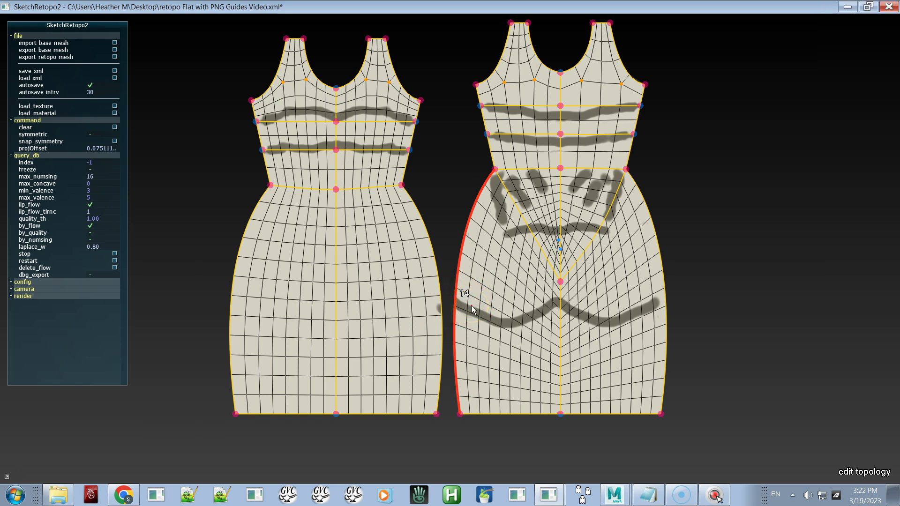
{"action": "left_click", "coordinate": [561, 313], "text": "shift"}
{"action": "left_click", "coordinate": [647, 317], "text": "shift"}
{"action": "key", "text": "shift+c"}
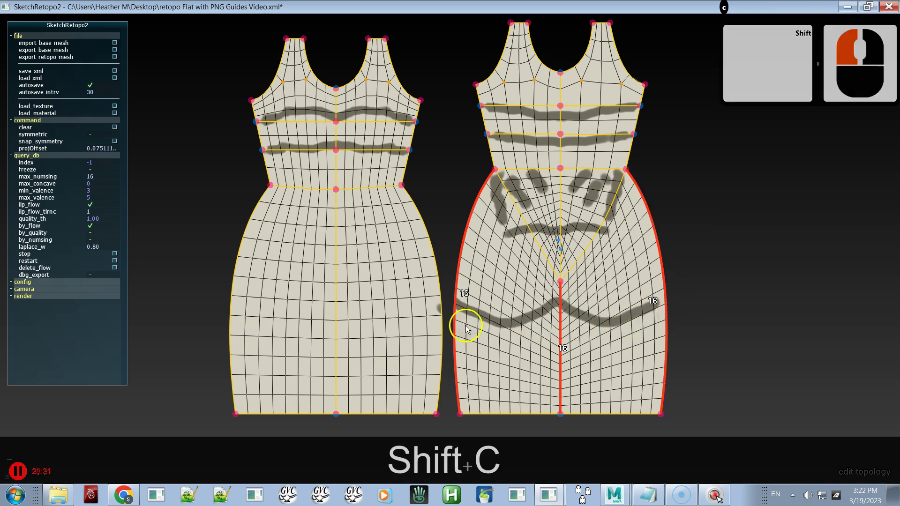
Set the left-hand dress's two skirt side edges and skirt centre line to 16 subdivisions.
{"action": "left_click", "coordinate": [437, 307]}
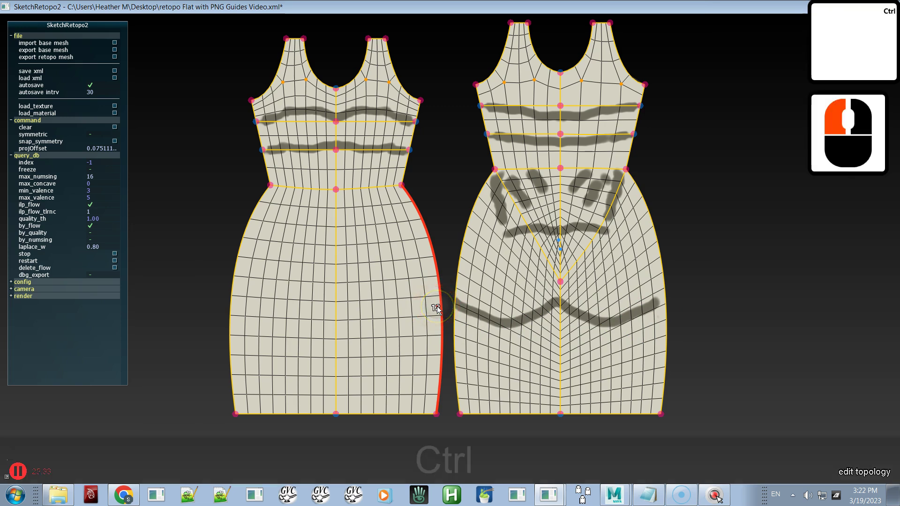
{"action": "left_click", "coordinate": [436, 307], "text": "ctrl"}
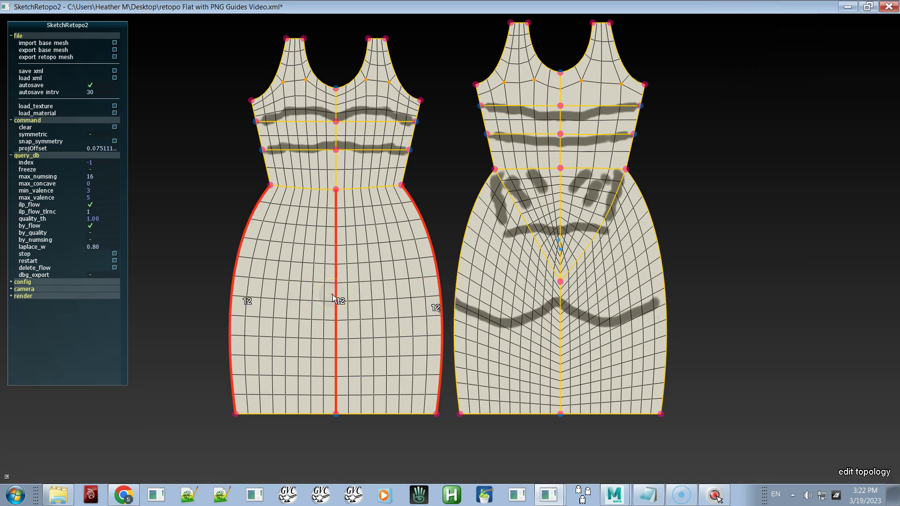
{"action": "key", "text": "c"}
{"action": "key", "text": "c"}
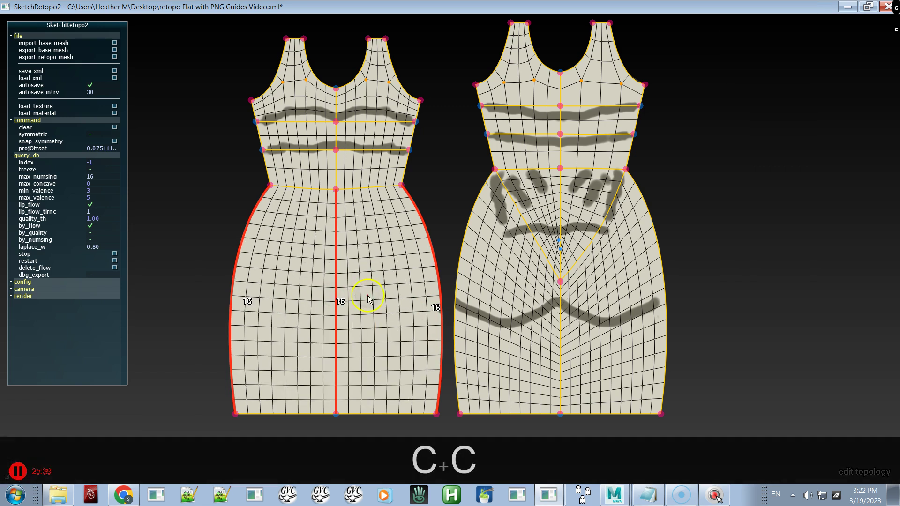
Set the right-hand dress's centre line between the waist and the tip of the diagonals to 10 subdivisions.
{"action": "left_click", "coordinate": [460, 281]}
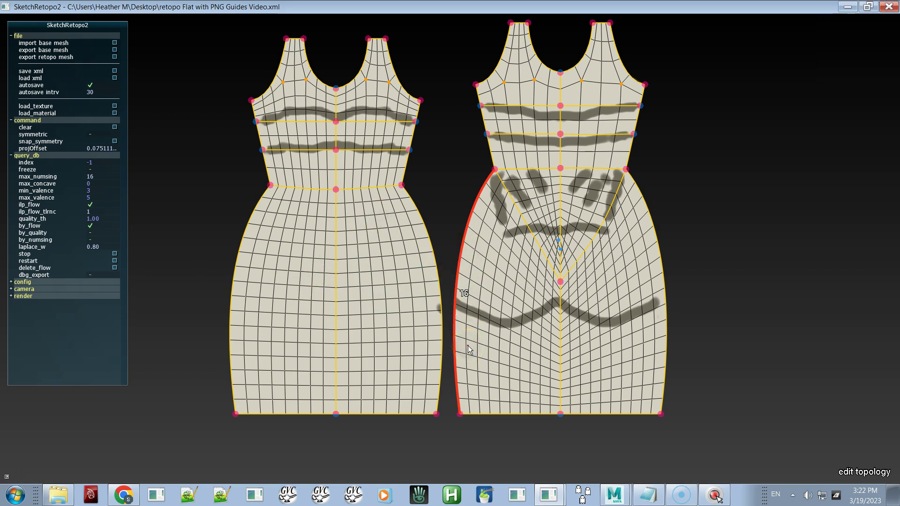
{"action": "left_click", "coordinate": [532, 230]}
{"action": "left_click", "coordinate": [565, 203]}
{"action": "left_click", "coordinate": [533, 235]}
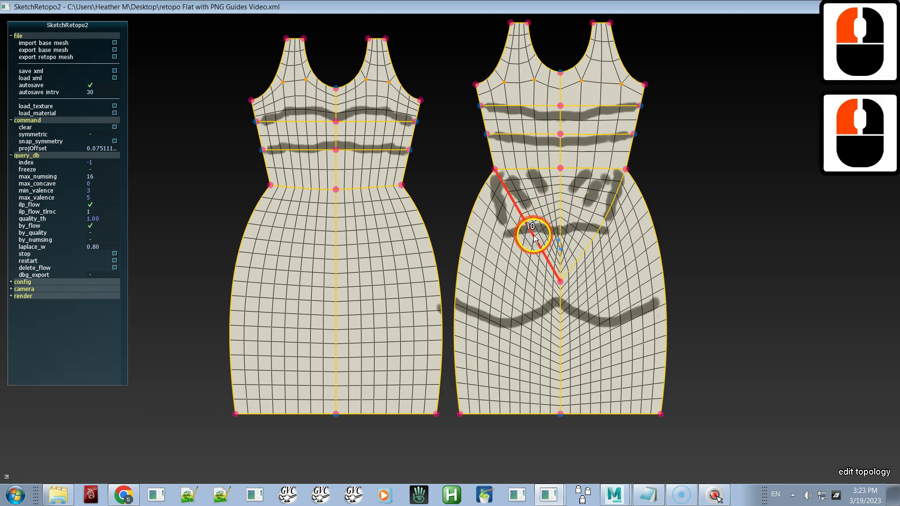
{"action": "left_click", "coordinate": [559, 209]}
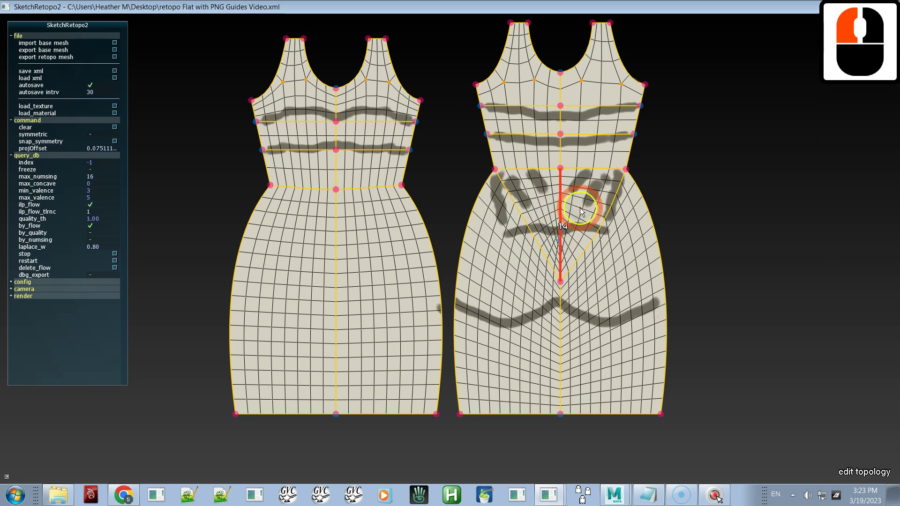
{"action": "key", "text": "x"}
{"action": "key", "text": "x"}
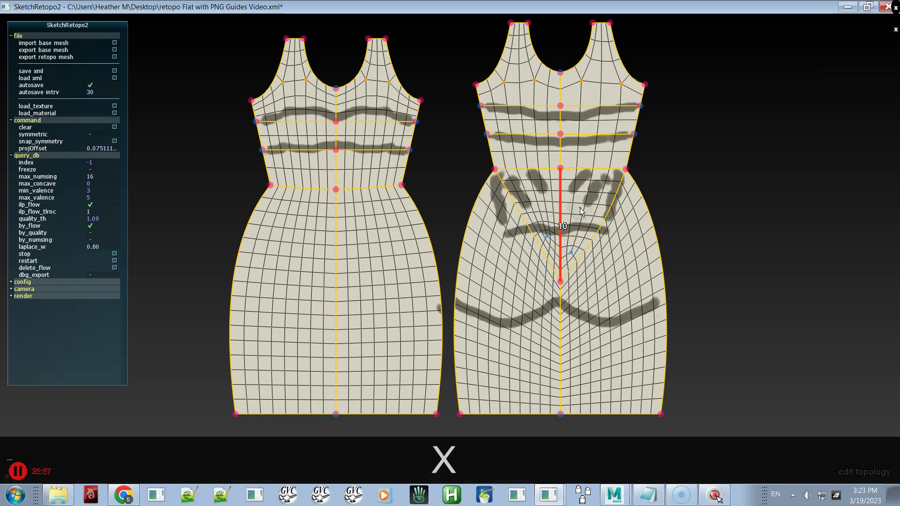
{"action": "left_click", "coordinate": [527, 218]}
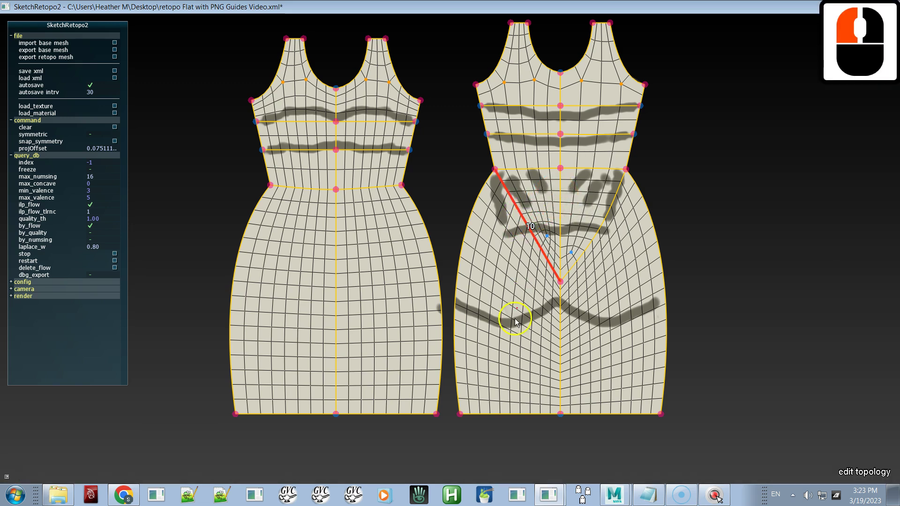
{"action": "left_click", "coordinate": [500, 413]}
{"action": "left_click", "coordinate": [560, 250]}
{"action": "left_click", "coordinate": [561, 223]}
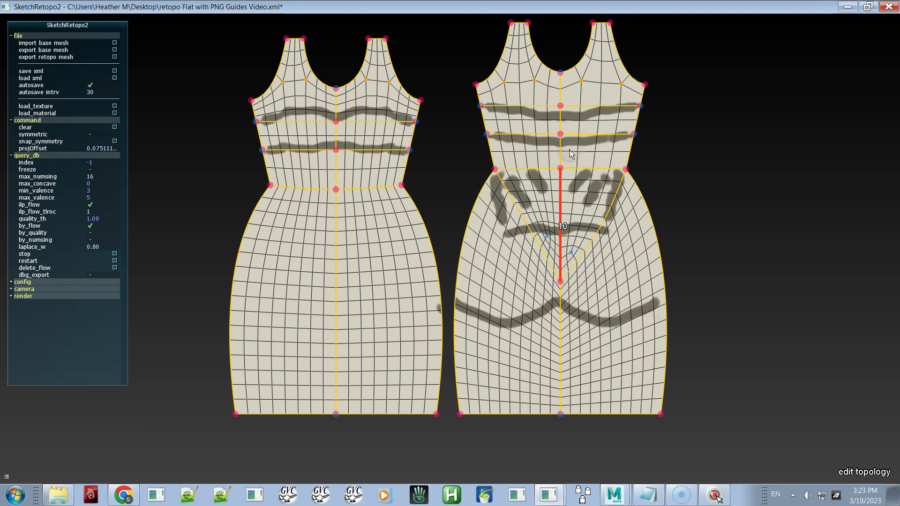
Set the two short side edges between the right-hand dress's armholes and upper bodice line to 4 subdivisions.
{"action": "left_click", "coordinate": [572, 103]}
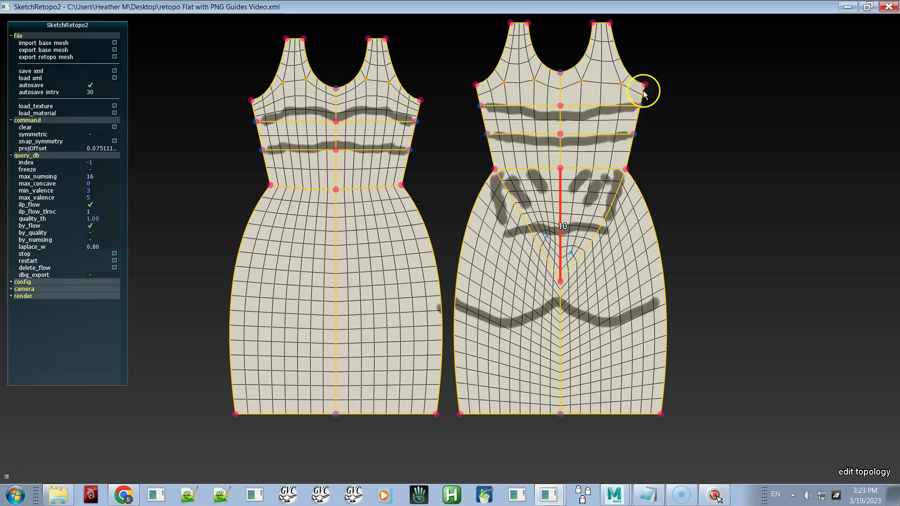
{"action": "left_click_drag", "start_coordinate": [640, 93], "coordinate": [614, 97]}
{"action": "left_click_drag", "start_coordinate": [478, 94], "coordinate": [481, 99], "text": "shift"}
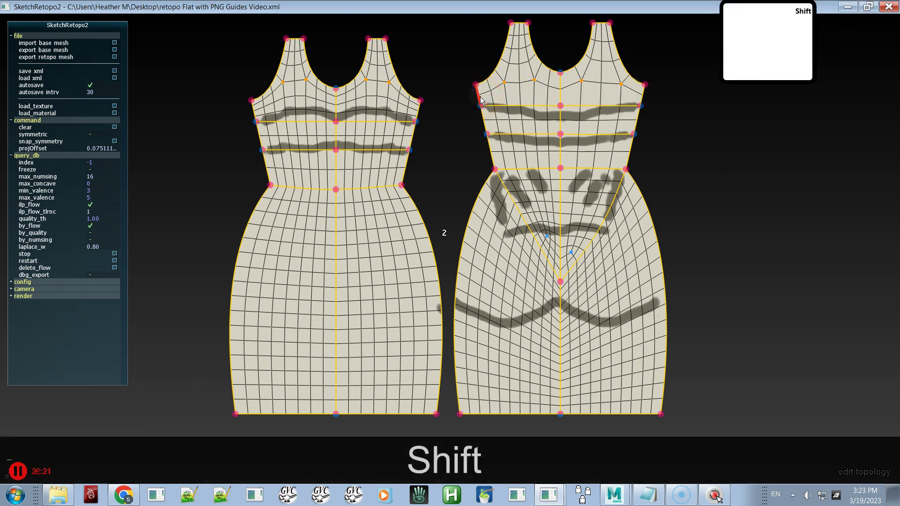
{"action": "key", "text": "c"}
{"action": "left_click_drag", "start_coordinate": [645, 87], "coordinate": [643, 101]}
{"action": "key", "text": "c"}
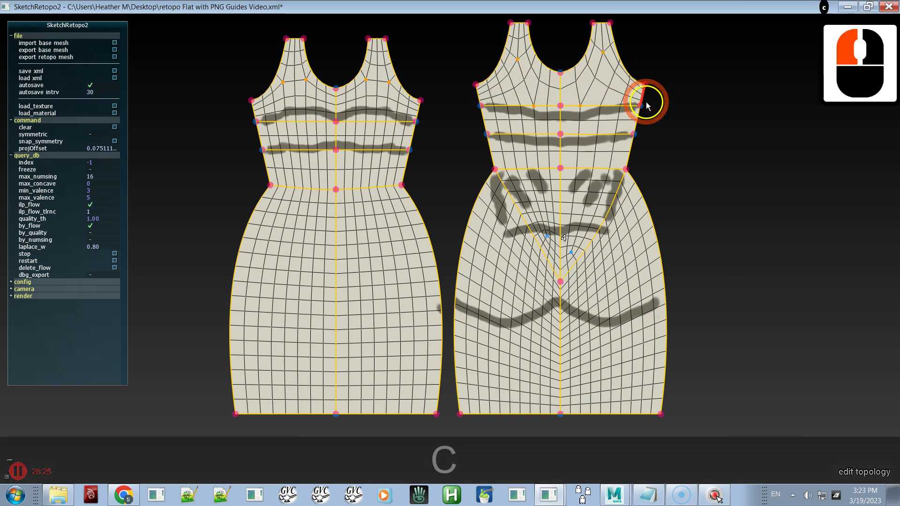
Raise the right half of the neckline and the right armhole curve on the right-hand dress to 6 subdivisions each.
{"action": "left_click_drag", "start_coordinate": [420, 101], "coordinate": [437, 147]}
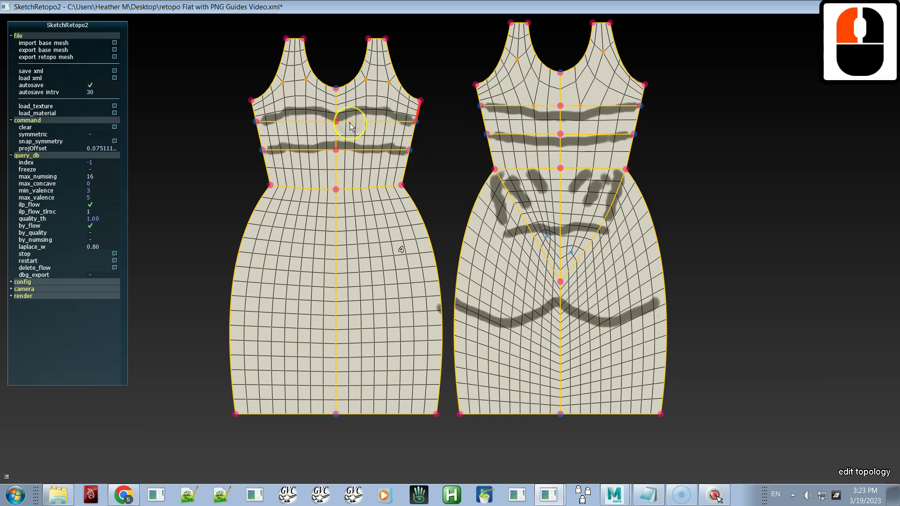
{"action": "mouse_move", "coordinate": [551, 81]}
{"action": "left_mouse_down"}
{"action": "mouse_move", "coordinate": [545, 75]}
{"action": "mouse_move", "coordinate": [569, 72]}
{"action": "left_mouse_up"}
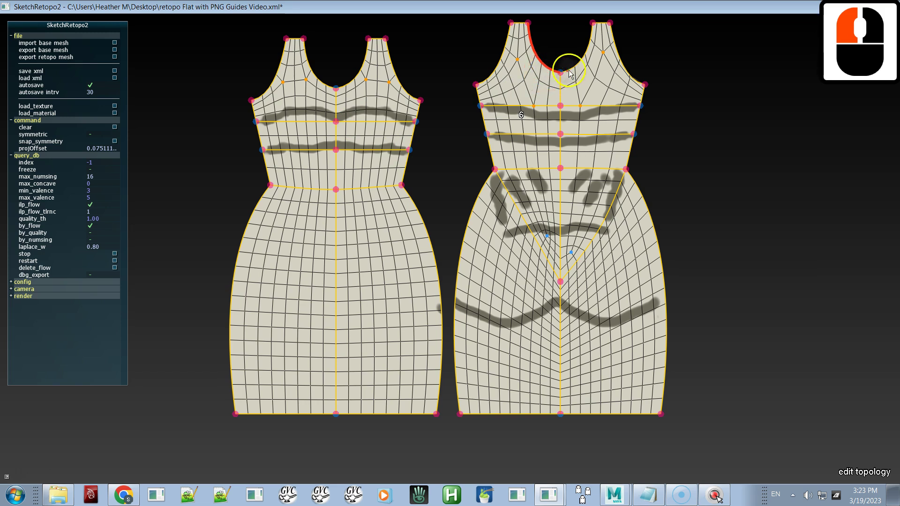
{"action": "left_click", "coordinate": [576, 71], "text": "shift"}
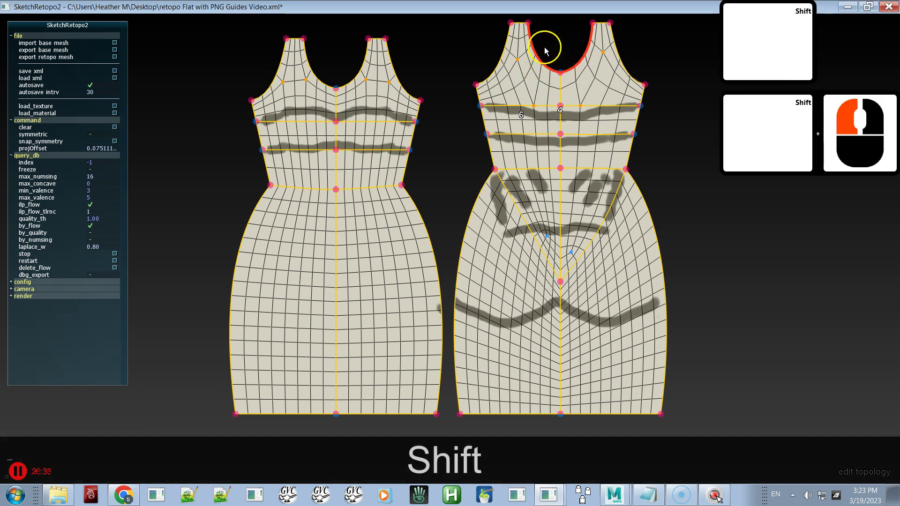
{"action": "left_click", "coordinate": [618, 60], "text": "shift"}
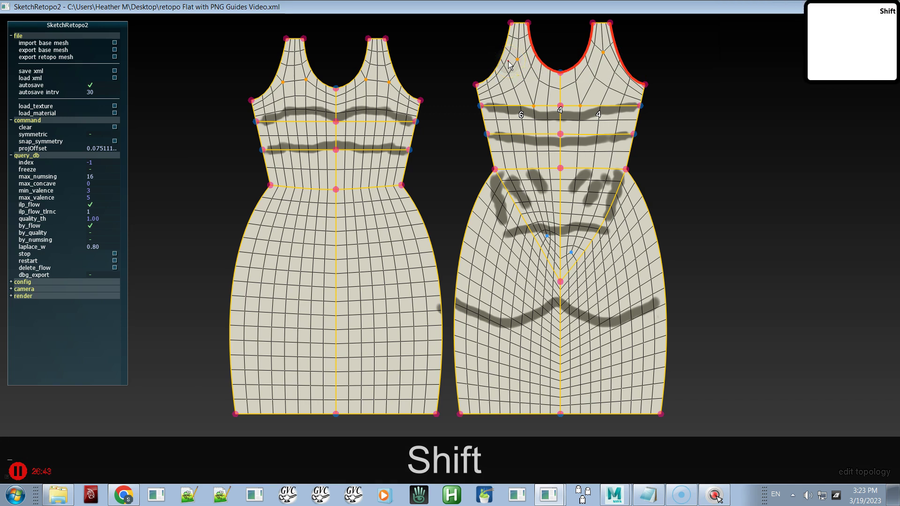
{"action": "left_click", "coordinate": [532, 59], "text": "shift"}
{"action": "left_click", "coordinate": [583, 59]}
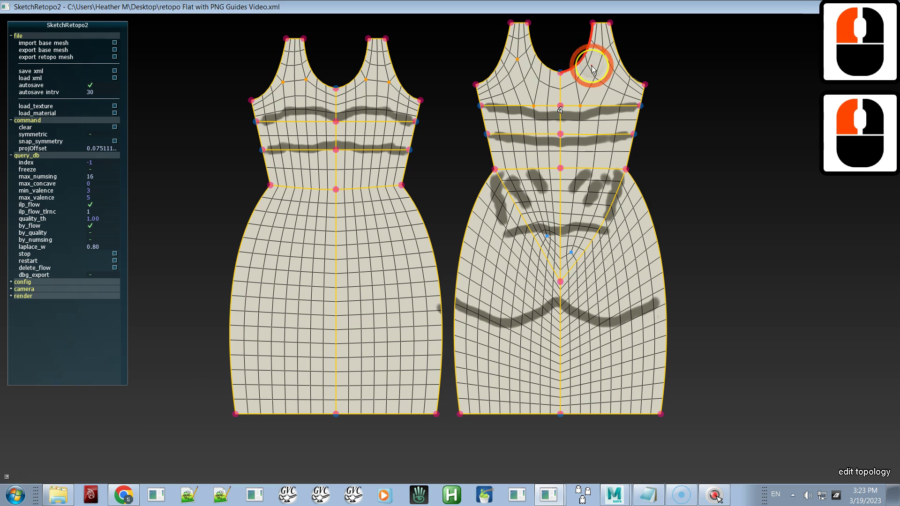
{"action": "key", "text": "c"}
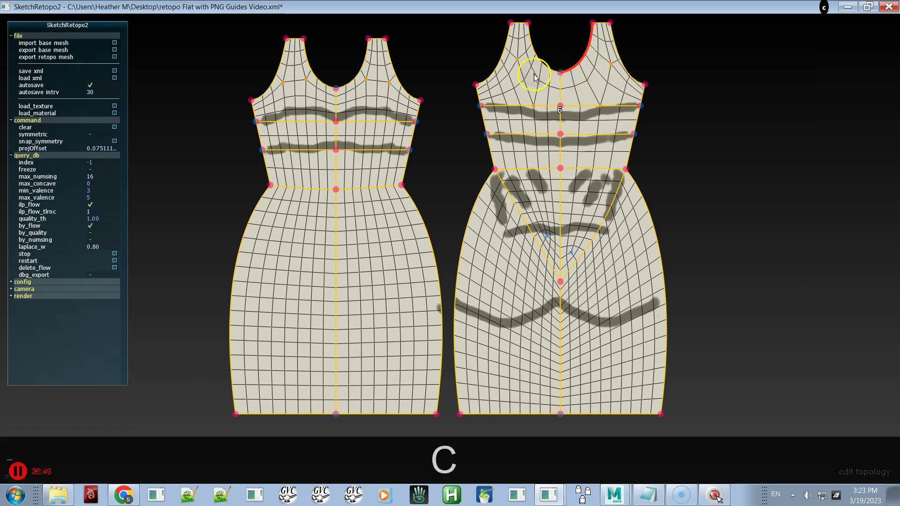
{"action": "left_click", "coordinate": [536, 61]}
{"action": "left_click", "coordinate": [619, 53]}
{"action": "key", "text": "c"}
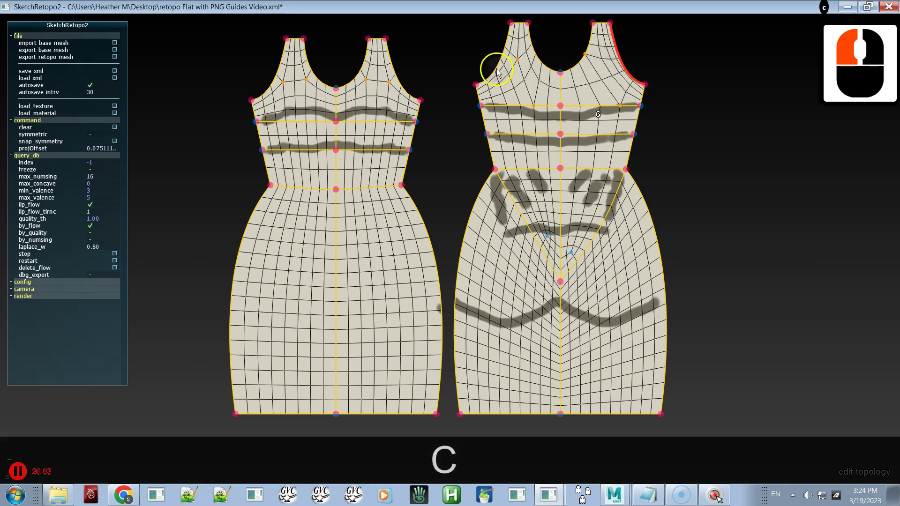
Select both armhole curves and both neckline halves of the right-hand dress and raise them to 10 subdivisions.
{"action": "left_click", "coordinate": [498, 73]}
{"action": "left_click", "coordinate": [544, 69], "text": "shift"}
{"action": "left_click", "coordinate": [584, 68], "text": "shift"}
{"action": "left_click", "coordinate": [619, 66], "text": "shift"}
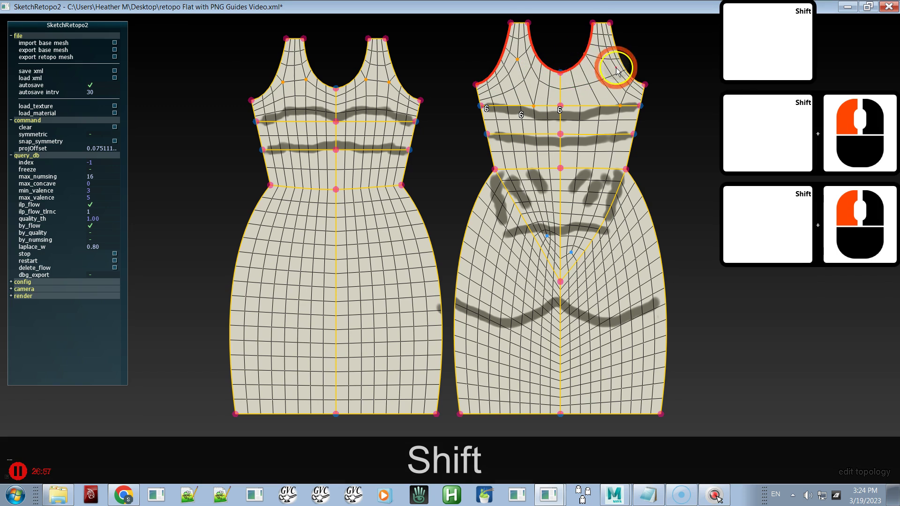
{"action": "left_click", "coordinate": [621, 89], "text": "shift"}
{"action": "key", "text": "c"}
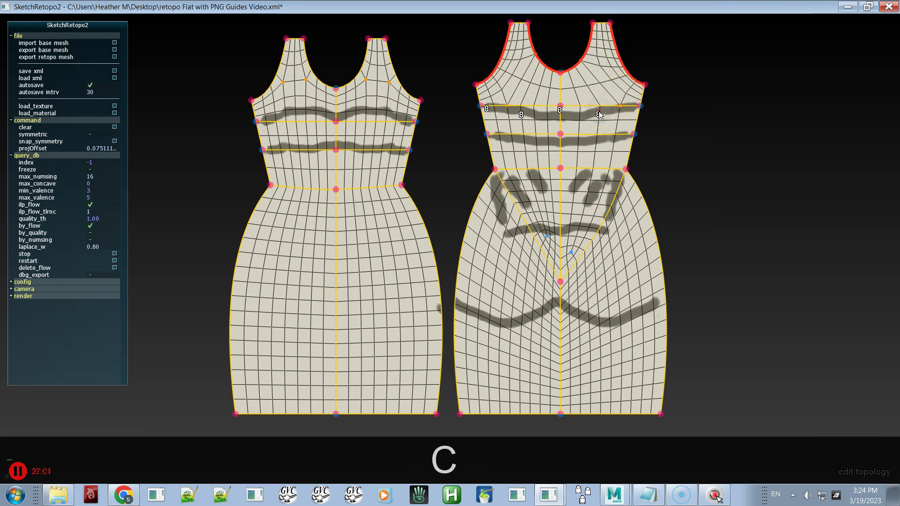
{"action": "key", "text": "c"}
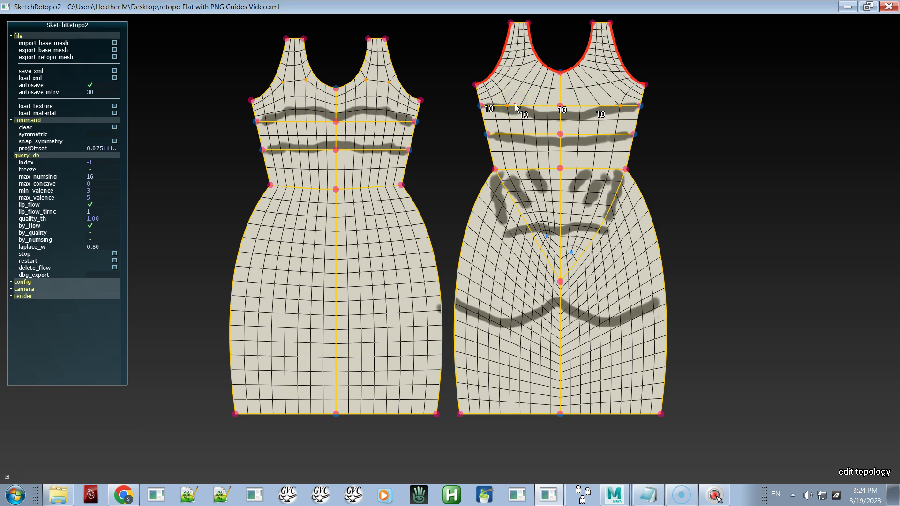
Select both armhole curves and both neckline halves of the left-hand dress and raise them to 8 subdivisions.
{"action": "left_click", "coordinate": [390, 75]}
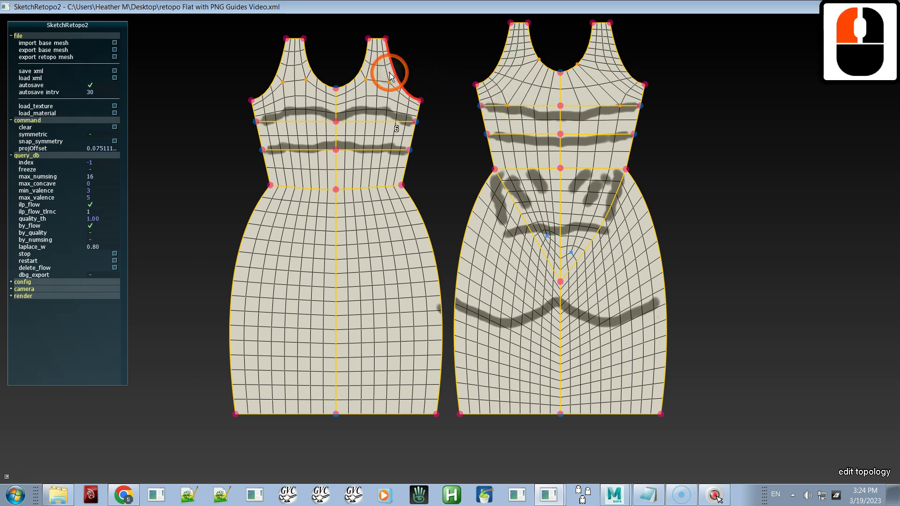
{"action": "left_click", "coordinate": [525, 41]}
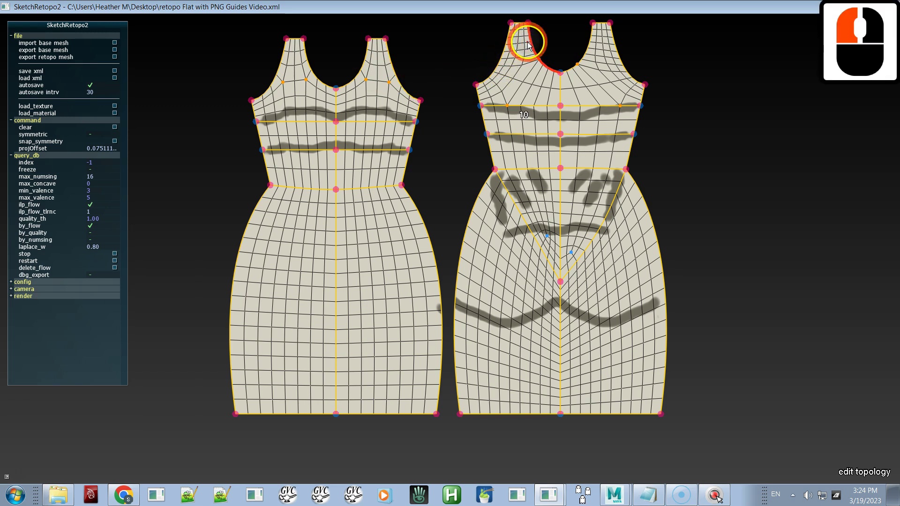
{"action": "left_click", "coordinate": [396, 81]}
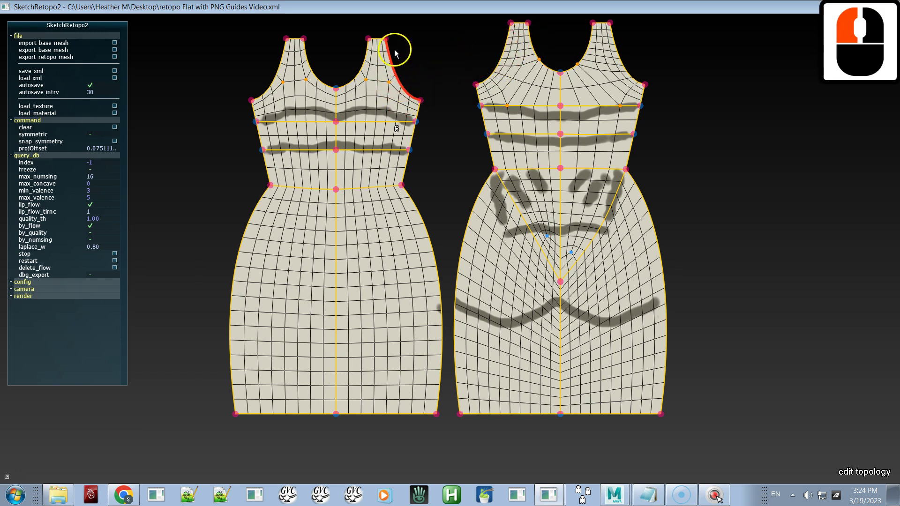
{"action": "key", "text": "shift"}
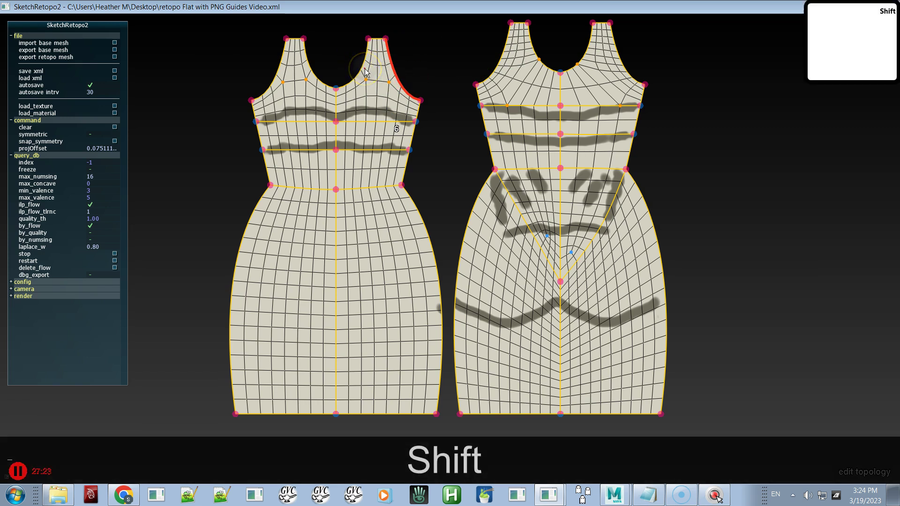
{"action": "left_click", "coordinate": [365, 71], "text": "shift"}
{"action": "left_click", "coordinate": [300, 73], "text": "shift"}
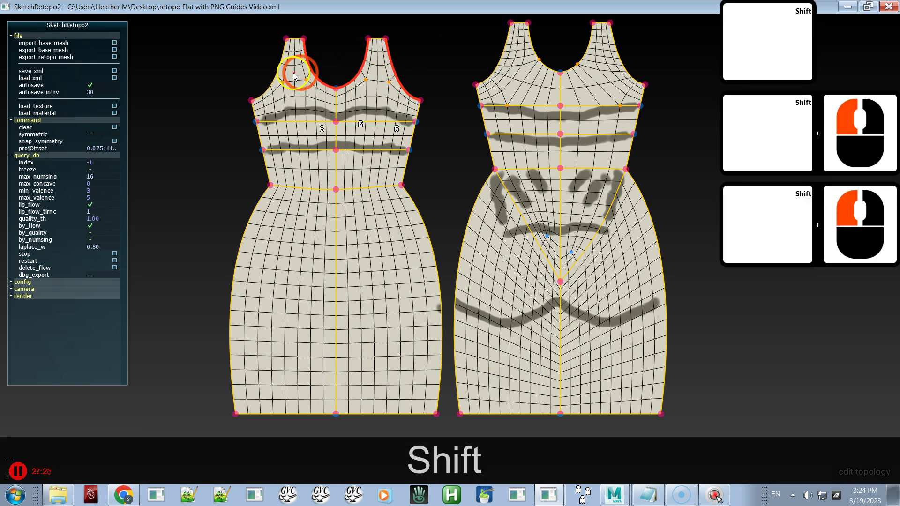
{"action": "left_click", "coordinate": [282, 75], "text": "shift"}
{"action": "key", "text": "shift+c"}
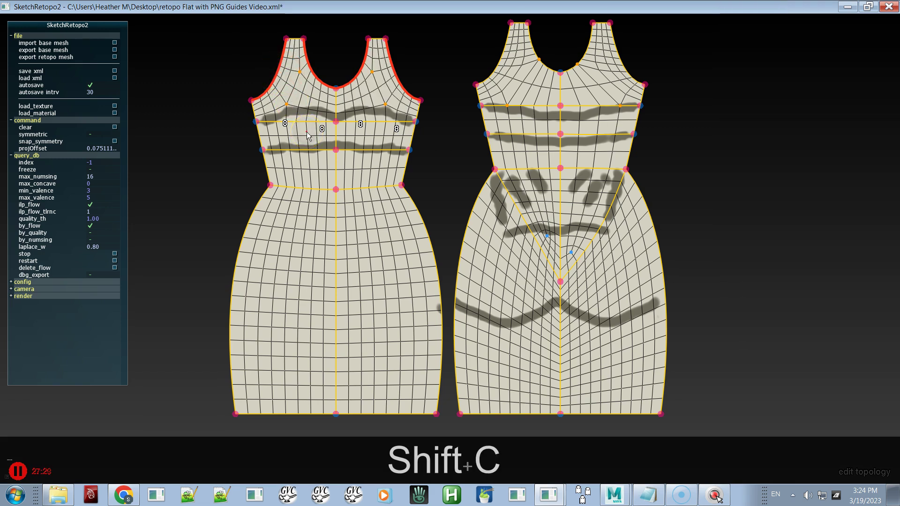
Set the centre edge between the neckline and the upper bust line of the right-hand dress to 4 subdivisions.
{"action": "left_click_drag", "start_coordinate": [336, 89], "coordinate": [337, 118]}
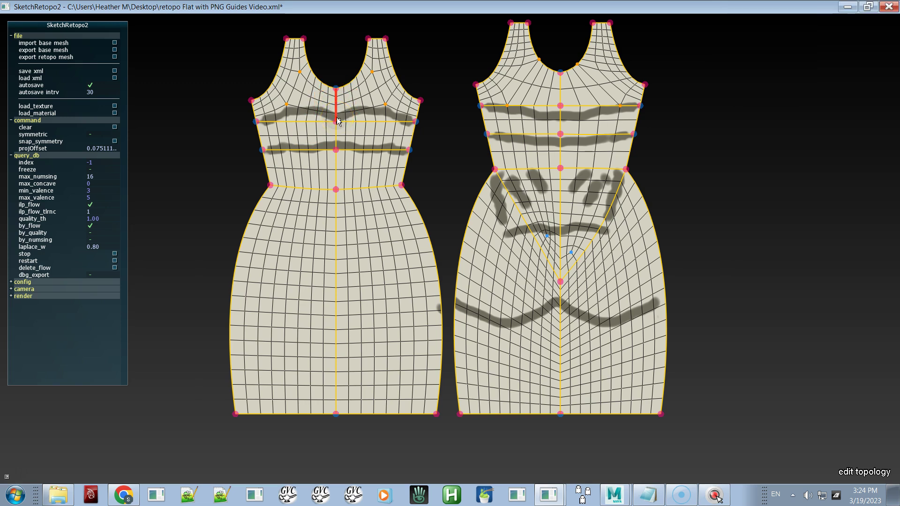
{"action": "left_click", "coordinate": [533, 69]}
{"action": "left_click", "coordinate": [557, 83]}
{"action": "left_click", "coordinate": [586, 91]}
{"action": "key", "text": "c"}
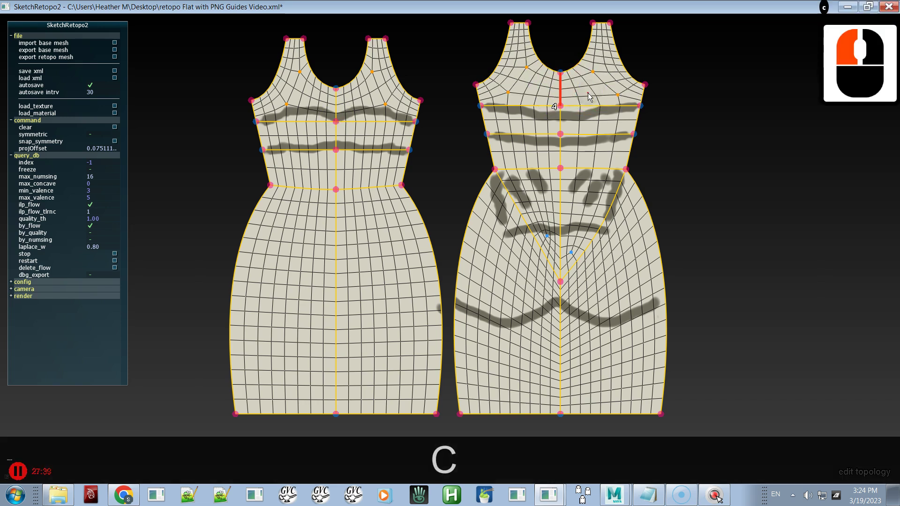
{"action": "left_click", "coordinate": [584, 132]}
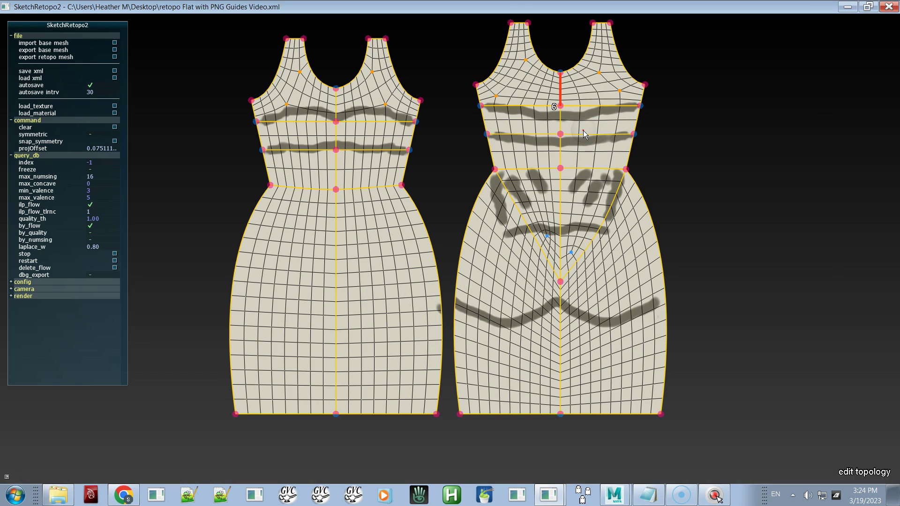
{"action": "key", "text": "x"}
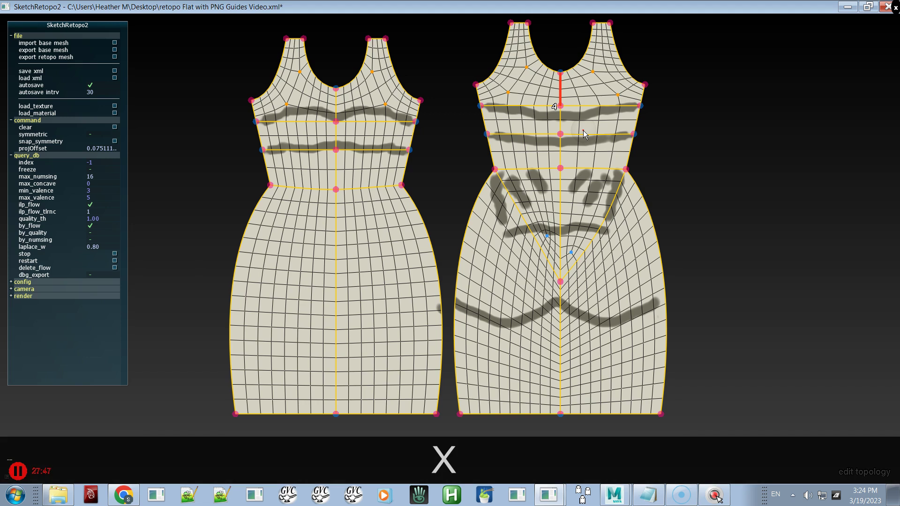
{"action": "left_click", "coordinate": [563, 92]}
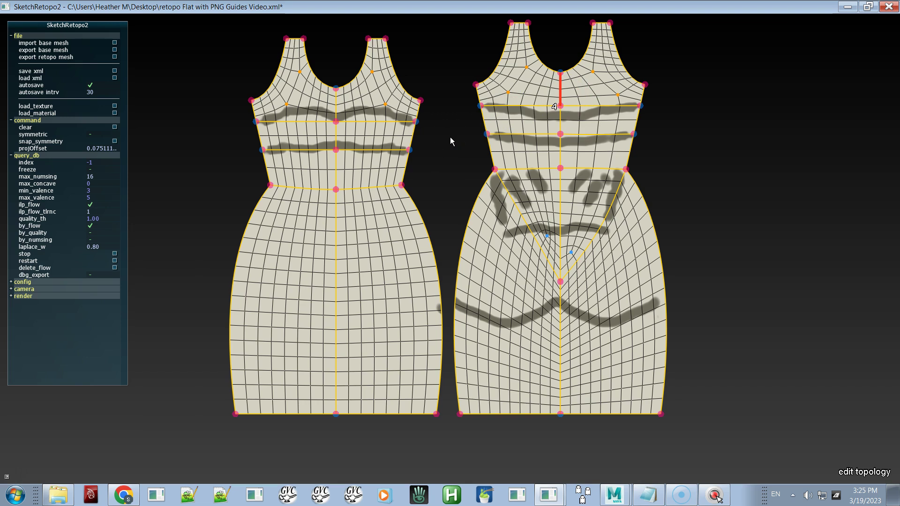
Raise the centre edge between the two bust lines of the left-hand dress to 12 subdivisions.
{"action": "mouse_move", "coordinate": [373, 149]}
{"action": "left_mouse_down"}
{"action": "mouse_move", "coordinate": [308, 122]}
{"action": "mouse_move", "coordinate": [326, 141]}
{"action": "mouse_move", "coordinate": [373, 134]}
{"action": "left_mouse_up"}
{"action": "key", "text": "c"}
{"action": "key", "text": "c"}
{"action": "key", "text": "c"}
{"action": "key", "text": "c"}
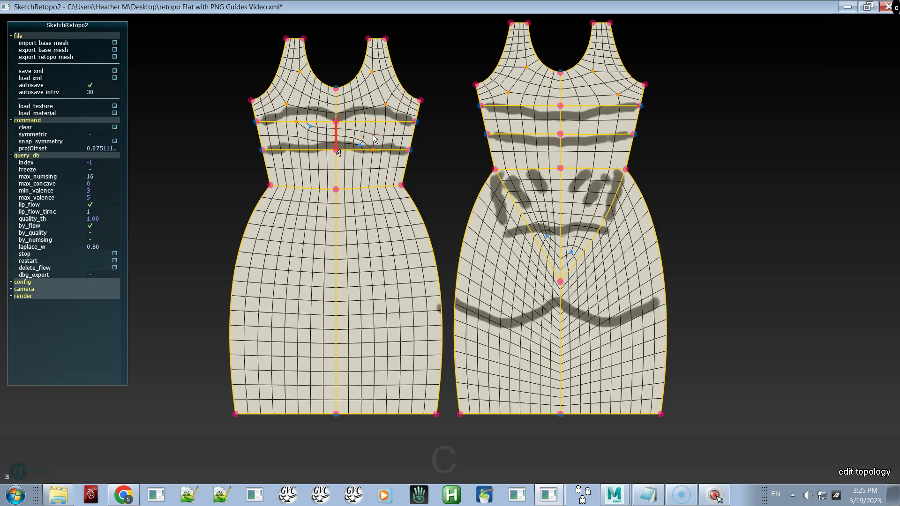
{"action": "key", "text": "c"}
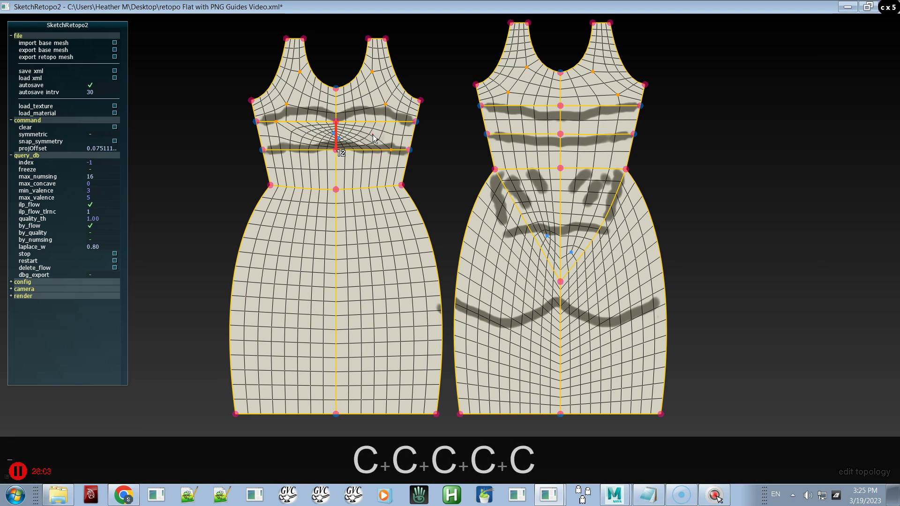
Select the side edges between the two bust lines on both dresses and raise them to 10 subdivisions.
{"action": "left_click_drag", "start_coordinate": [410, 136], "coordinate": [284, 136]}
{"action": "left_click", "coordinate": [259, 133], "text": "shift"}
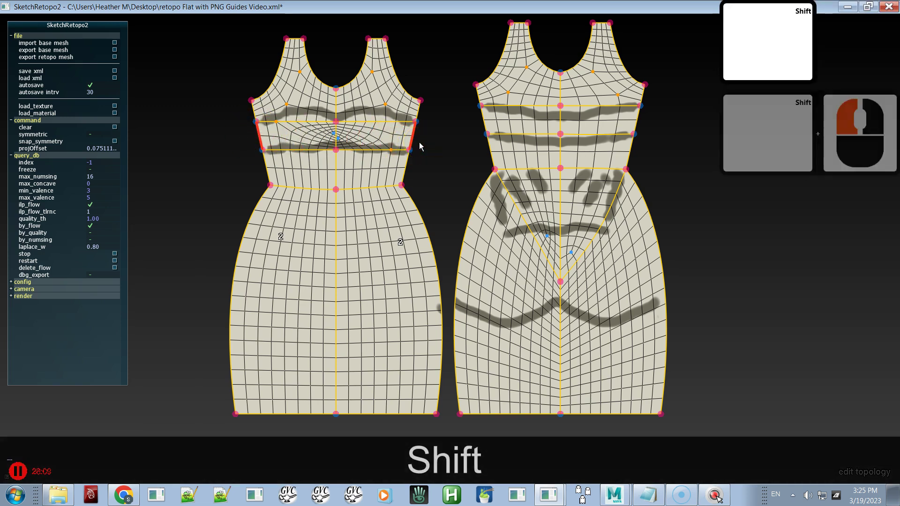
{"action": "left_click", "coordinate": [488, 122], "text": "shift"}
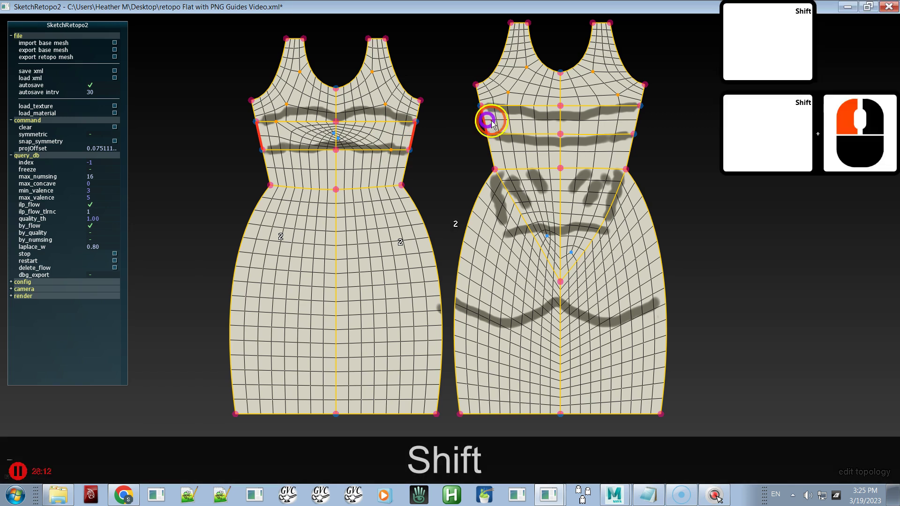
{"action": "left_click", "coordinate": [634, 117], "text": "shift"}
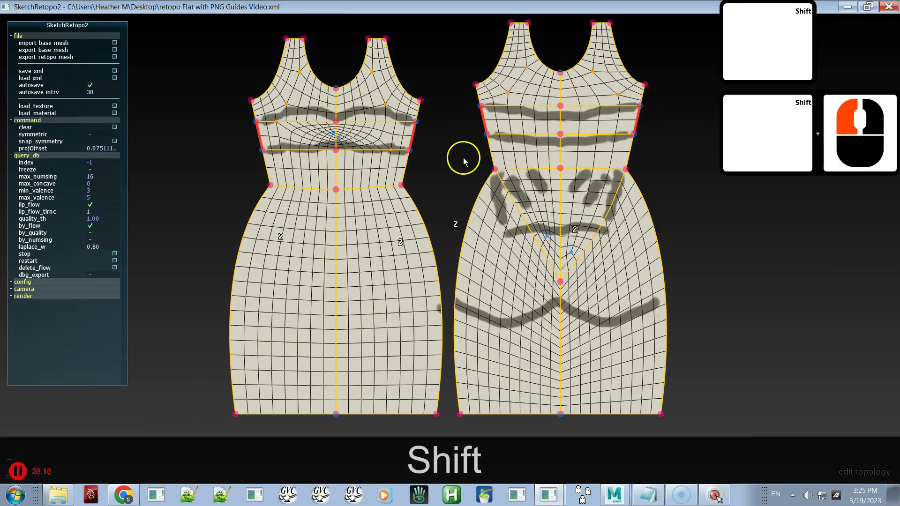
{"action": "key", "text": "c"}
{"action": "key", "text": "c"}
{"action": "key", "text": "c"}
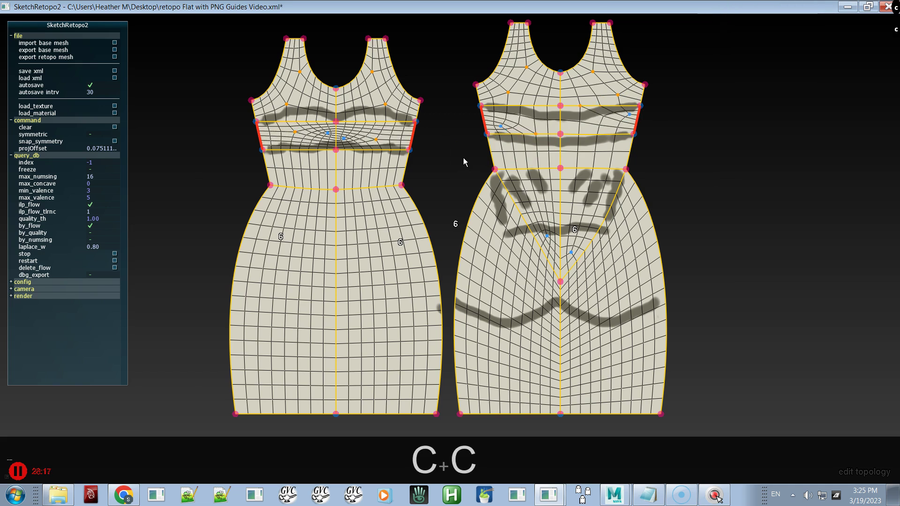
{"action": "key", "text": "c"}
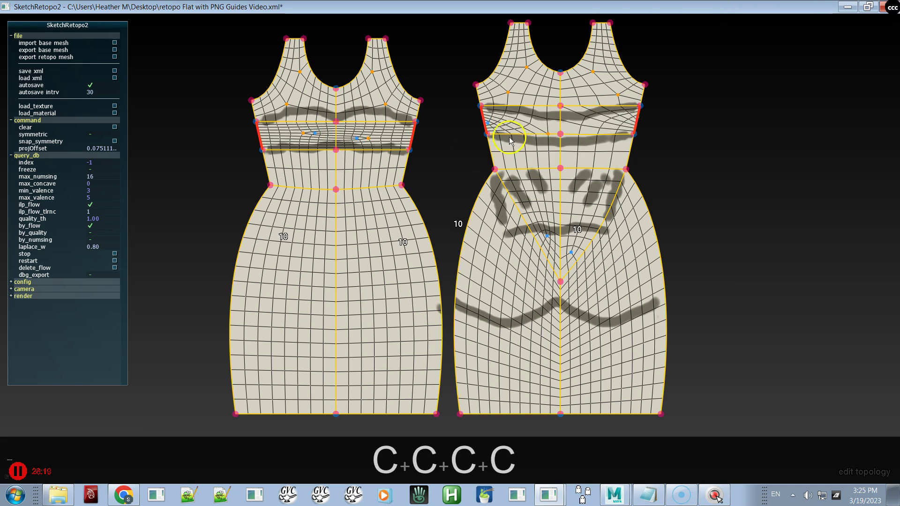
Raise the centre edge between the two bust lines of the right-hand dress to 6 subdivisions.
{"action": "left_click", "coordinate": [560, 118]}
{"action": "key", "text": "c"}
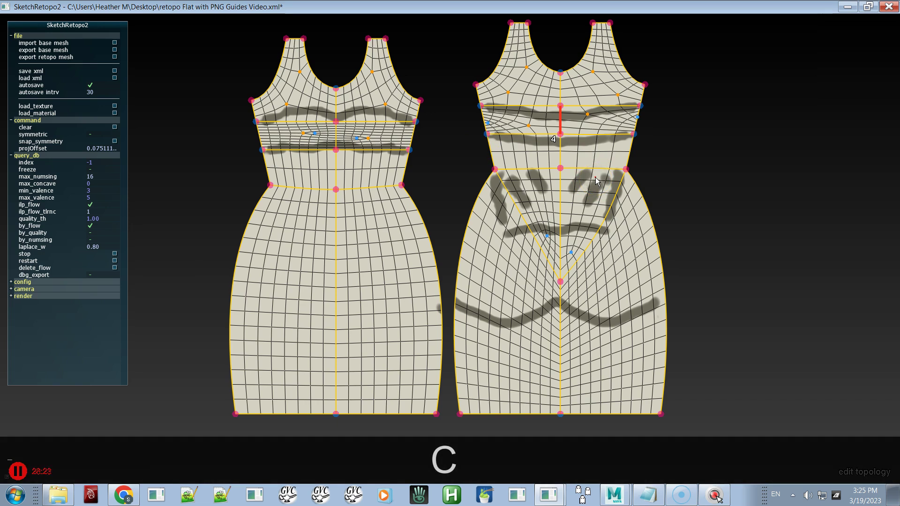
{"action": "key", "text": "c"}
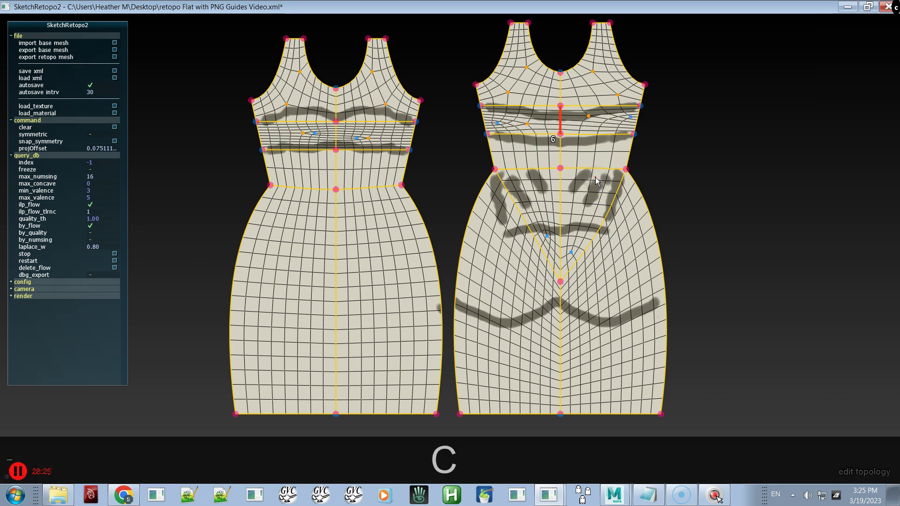
{"action": "left_click", "coordinate": [573, 176]}
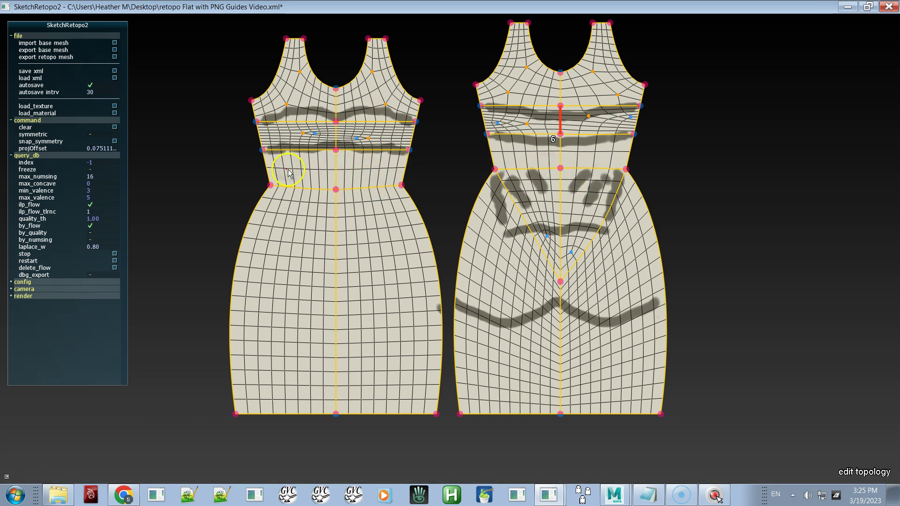
Select the vertical edge chains between the lower bust line and the waist on both dresses and raise them to 4 subdivisions.
{"action": "left_click", "coordinate": [269, 167], "text": "ctrl"}
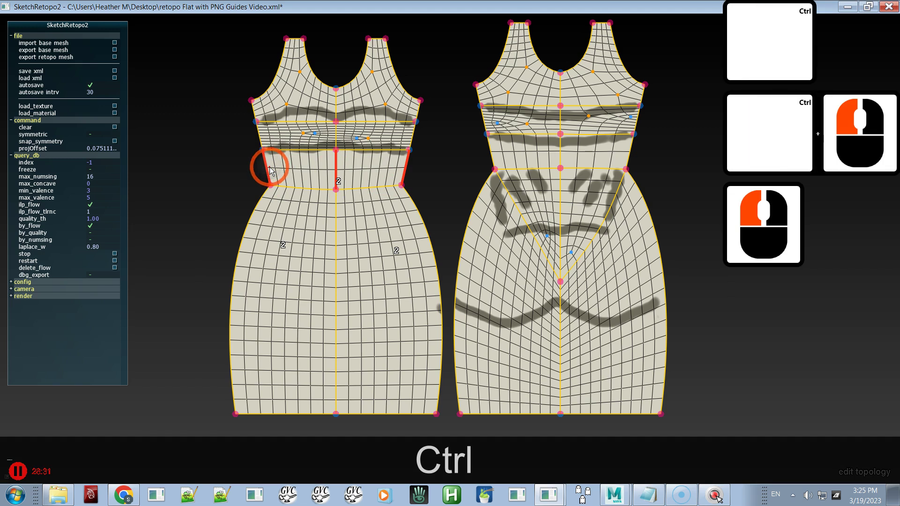
{"action": "left_click", "coordinate": [493, 152], "text": "ctrl"}
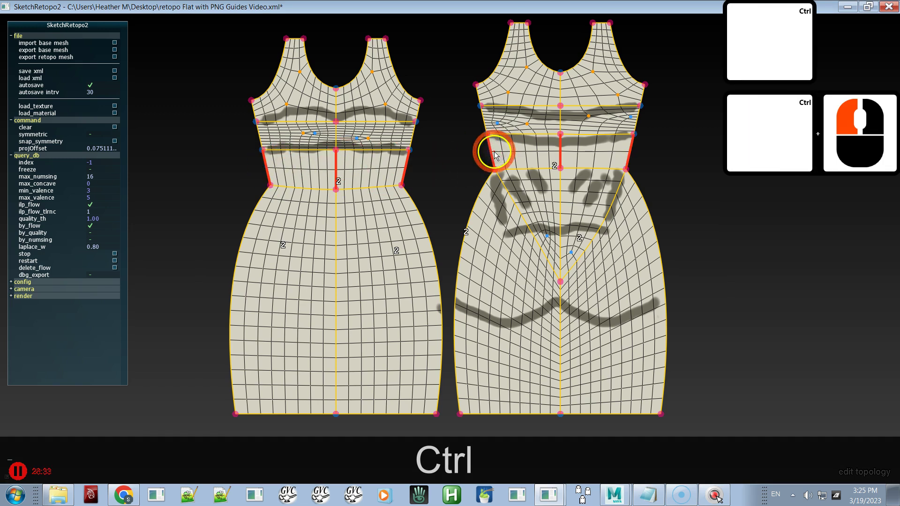
{"action": "key", "text": "c"}
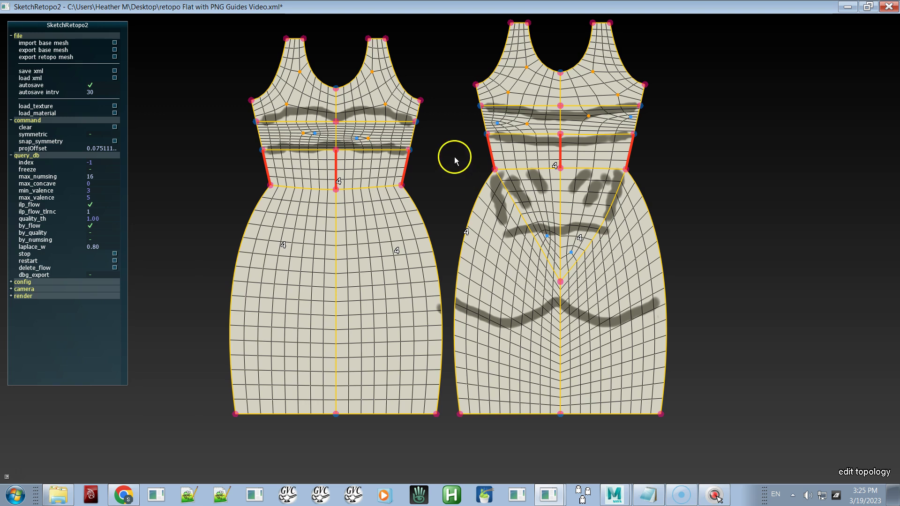
Clear the edge selection and switch from topology editing to the deform curve mode.
{"action": "left_click", "coordinate": [368, 133]}
{"action": "key", "text": "e"}
{"action": "key", "text": "w"}
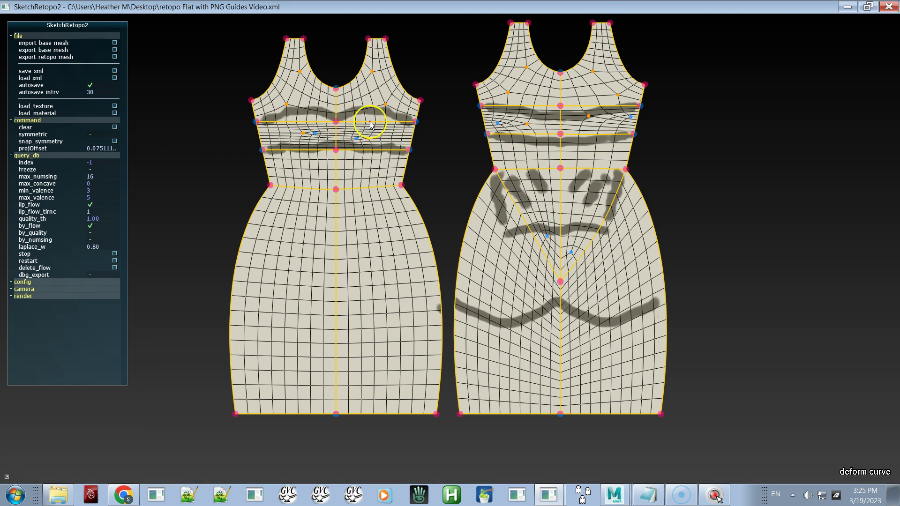
Bend both halves of the left-hand dress's upper bust line up onto the painted guide, smooth them, and raise its centre point slightly.
{"action": "left_click_drag", "start_coordinate": [368, 114], "coordinate": [370, 103]}
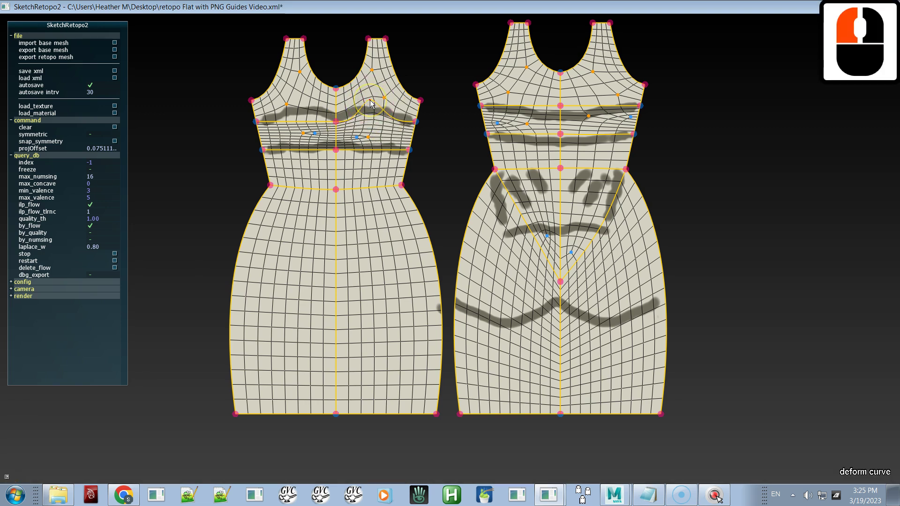
{"action": "key", "text": "shift"}
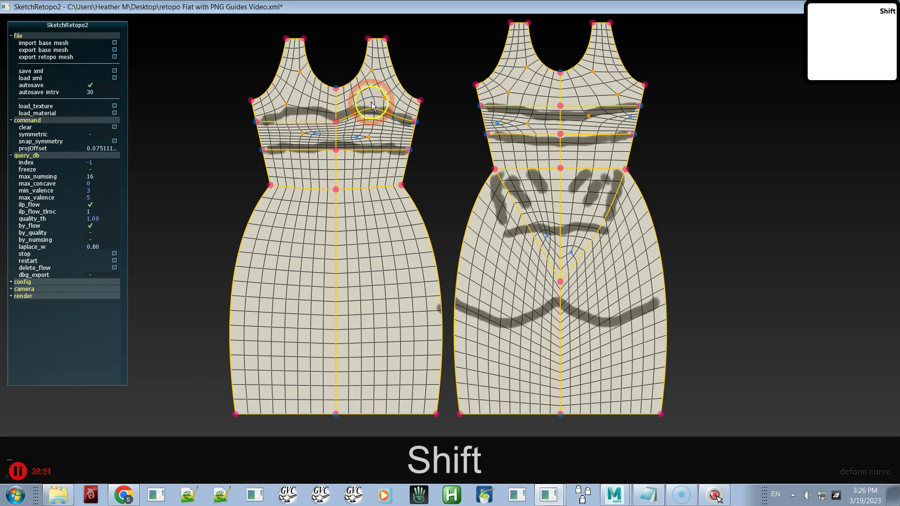
{"action": "left_click", "coordinate": [366, 108], "text": "shift"}
{"action": "mouse_move", "coordinate": [366, 108]}
{"action": "left_mouse_down", "text": "shift"}
{"action": "mouse_move", "coordinate": [294, 120]}
{"action": "mouse_move", "coordinate": [299, 94]}
{"action": "mouse_move", "coordinate": [305, 103]}
{"action": "mouse_move", "coordinate": [298, 100]}
{"action": "left_mouse_up", "text": "shift"}
{"action": "left_click", "coordinate": [295, 100], "text": "shift"}
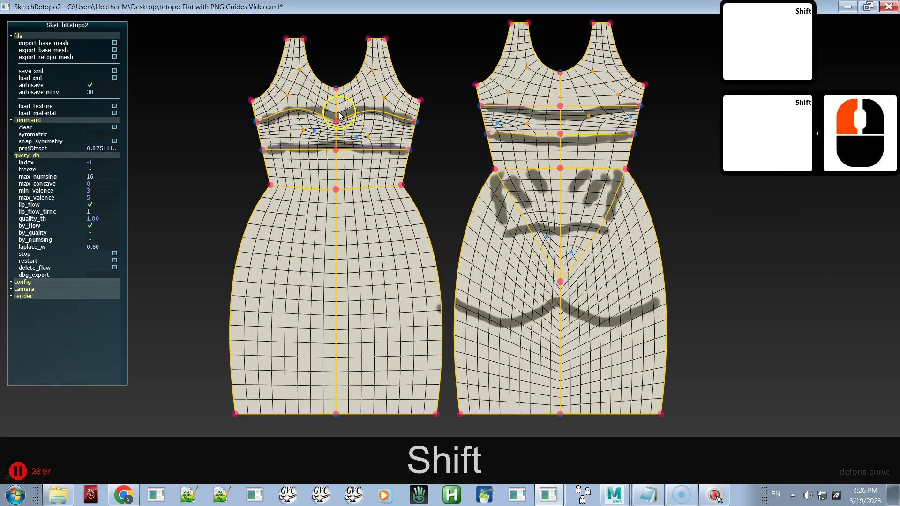
{"action": "left_click_drag", "start_coordinate": [338, 123], "coordinate": [338, 121]}
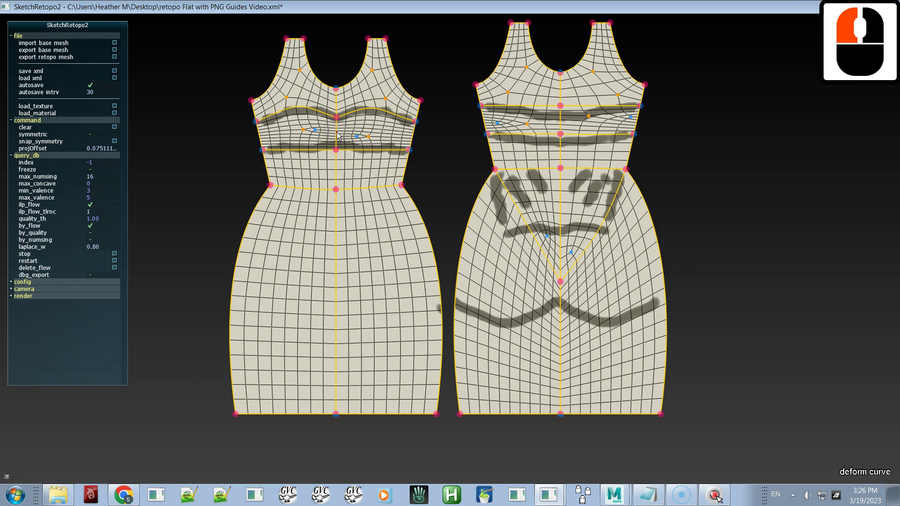
Raise the centre point of the left-hand dress's lower bust line, then curve and smooth both halves along the painted guide.
{"action": "left_click_drag", "start_coordinate": [336, 150], "coordinate": [335, 146]}
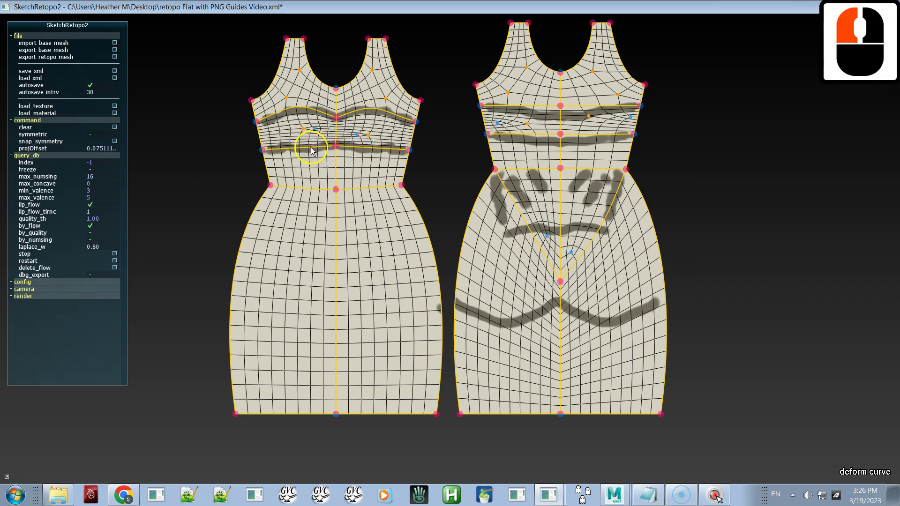
{"action": "left_click_drag", "start_coordinate": [312, 142], "coordinate": [311, 141]}
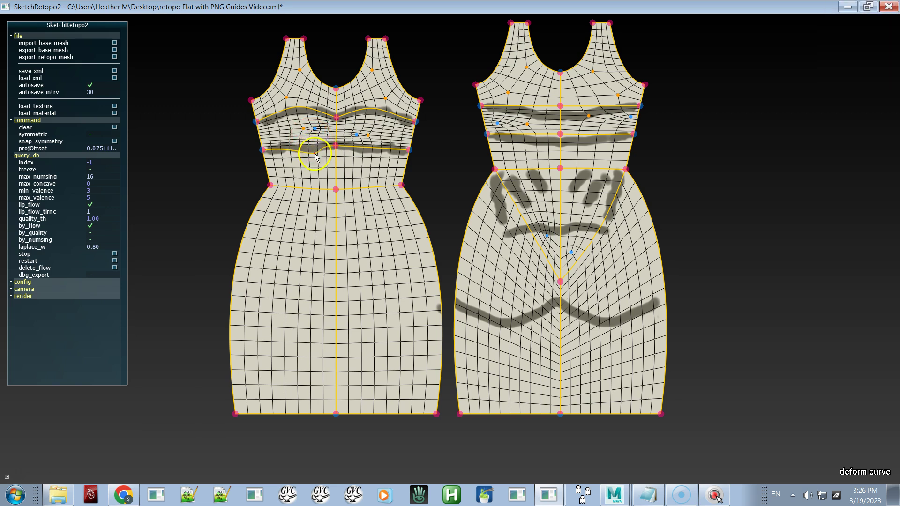
{"action": "left_click", "coordinate": [312, 154]}
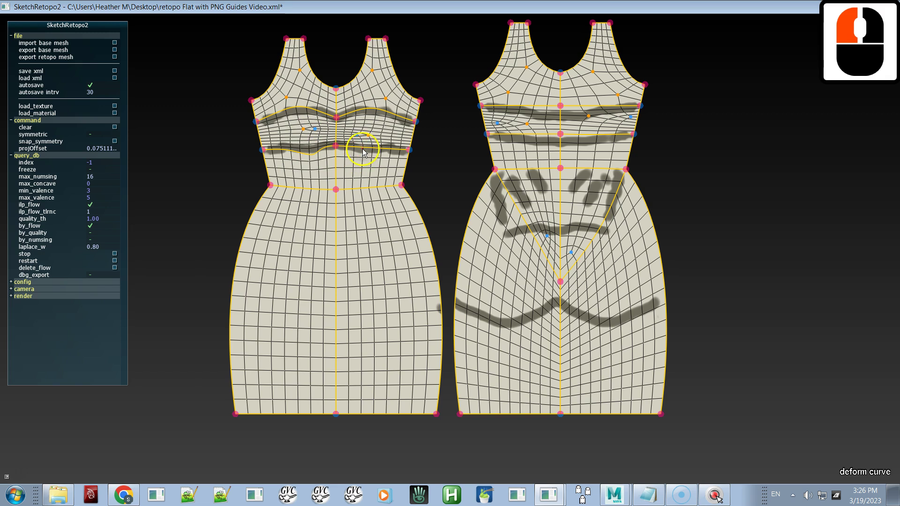
{"action": "mouse_move", "coordinate": [363, 148]}
{"action": "left_mouse_down"}
{"action": "mouse_move", "coordinate": [356, 153]}
{"action": "mouse_move", "coordinate": [369, 155]}
{"action": "mouse_move", "coordinate": [302, 163]}
{"action": "mouse_move", "coordinate": [302, 151]}
{"action": "mouse_move", "coordinate": [358, 145]}
{"action": "mouse_move", "coordinate": [366, 156]}
{"action": "left_mouse_up"}
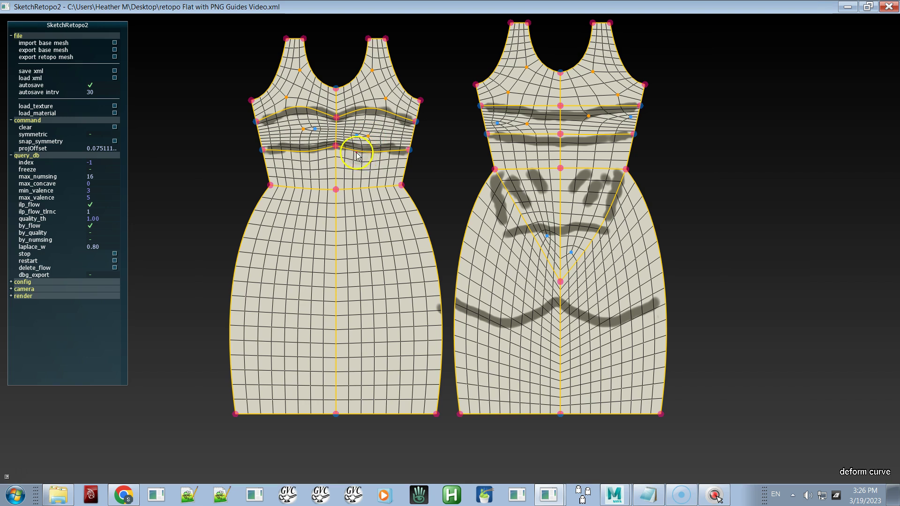
{"action": "mouse_move", "coordinate": [359, 152]}
{"action": "left_mouse_down", "text": "shift"}
{"action": "mouse_move", "coordinate": [365, 157]}
{"action": "mouse_move", "coordinate": [360, 151]}
{"action": "left_mouse_up", "text": "shift"}
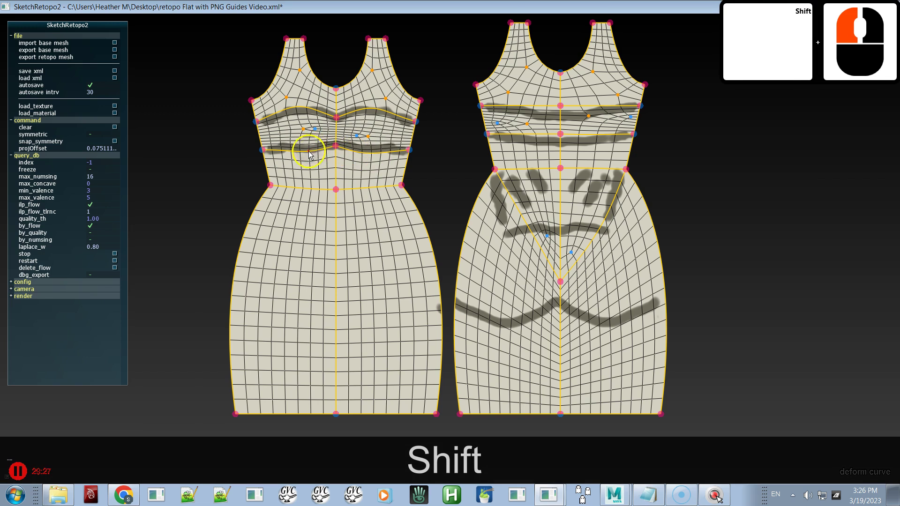
{"action": "mouse_move", "coordinate": [309, 154]}
{"action": "left_mouse_down"}
{"action": "mouse_move", "coordinate": [324, 151]}
{"action": "mouse_move", "coordinate": [313, 151]}
{"action": "mouse_move", "coordinate": [321, 159]}
{"action": "left_mouse_up"}
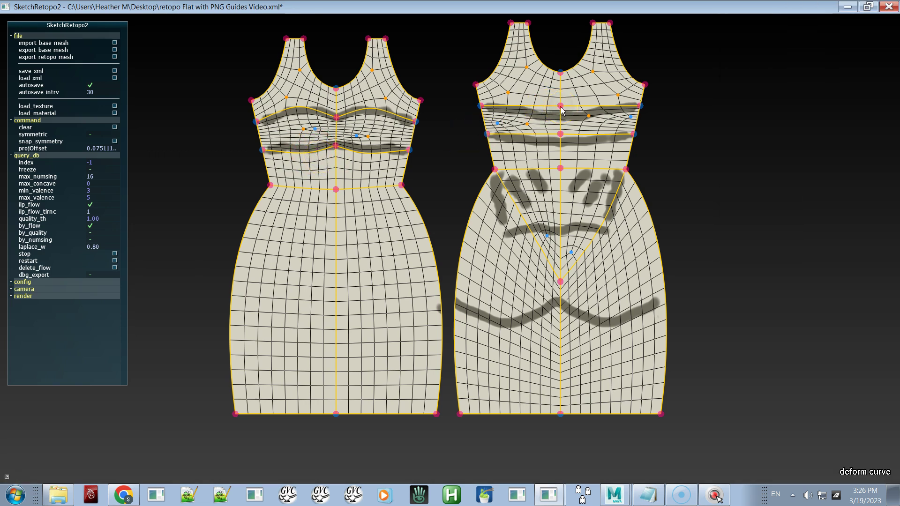
Move the centre points of both bust lines on the right-hand dress down toward the painted guides.
{"action": "left_click_drag", "start_coordinate": [561, 114], "coordinate": [562, 115]}
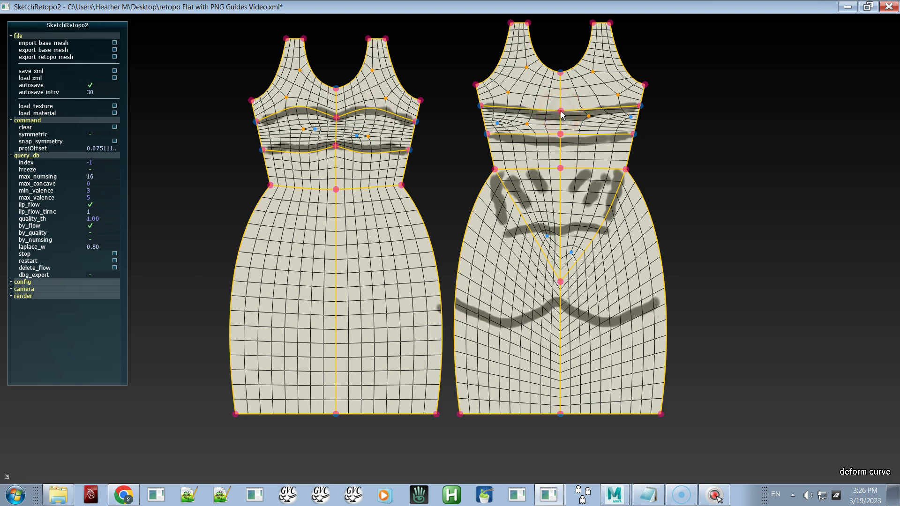
{"action": "left_click", "coordinate": [562, 114]}
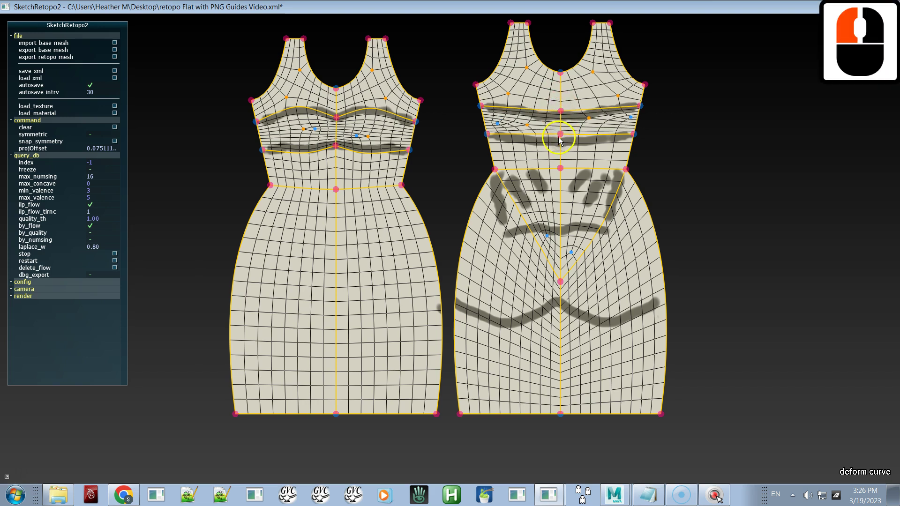
{"action": "left_click_drag", "start_coordinate": [560, 139], "coordinate": [563, 151]}
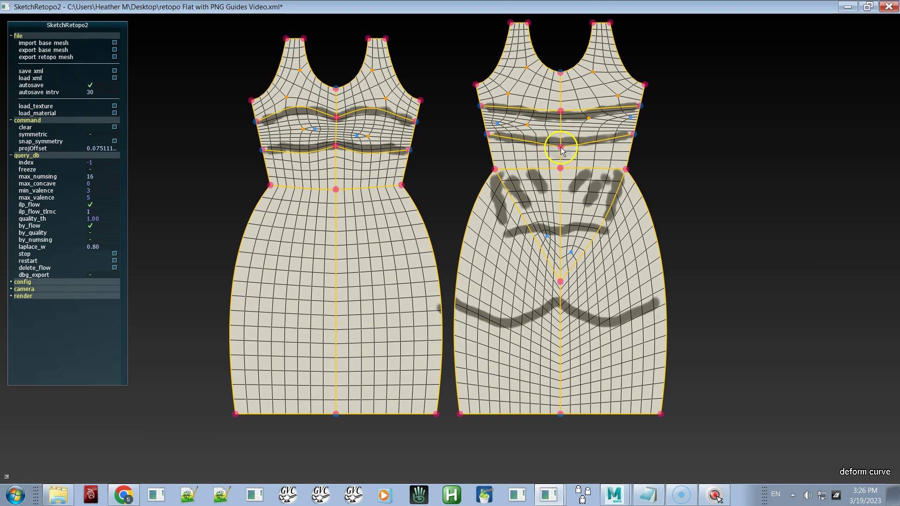
{"action": "left_click", "coordinate": [562, 148]}
Reshape and smooth both bust lines of the right-hand dress into shallow downward arcs along the painted guides.
{"action": "mouse_move", "coordinate": [576, 111]}
{"action": "left_mouse_down"}
{"action": "mouse_move", "coordinate": [536, 116]}
{"action": "mouse_move", "coordinate": [586, 117]}
{"action": "mouse_move", "coordinate": [524, 112]}
{"action": "mouse_move", "coordinate": [589, 117]}
{"action": "mouse_move", "coordinate": [523, 113]}
{"action": "mouse_move", "coordinate": [585, 153]}
{"action": "left_mouse_up"}
{"action": "left_click", "coordinate": [554, 123], "text": "shift"}
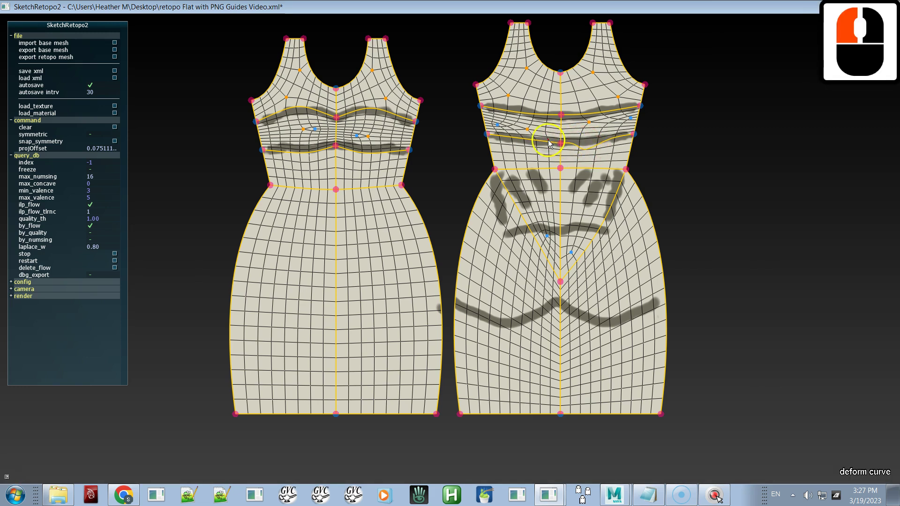
{"action": "left_click_drag", "start_coordinate": [531, 140], "coordinate": [591, 146]}
{"action": "left_click_drag", "start_coordinate": [579, 149], "coordinate": [516, 120], "text": "shift"}
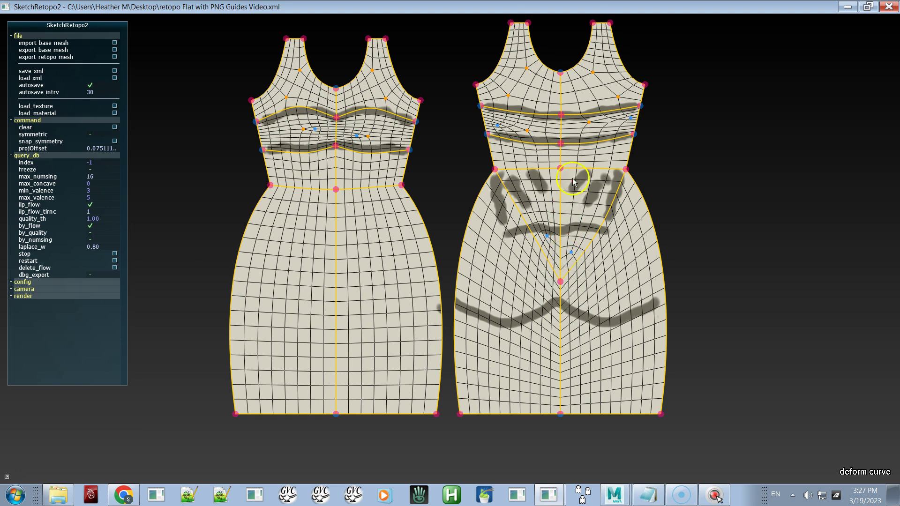
Lower the centre point of the right-hand dress's waistline and bow both sides of the V-shaped curve below it outward.
{"action": "left_click_drag", "start_coordinate": [561, 167], "coordinate": [562, 179]}
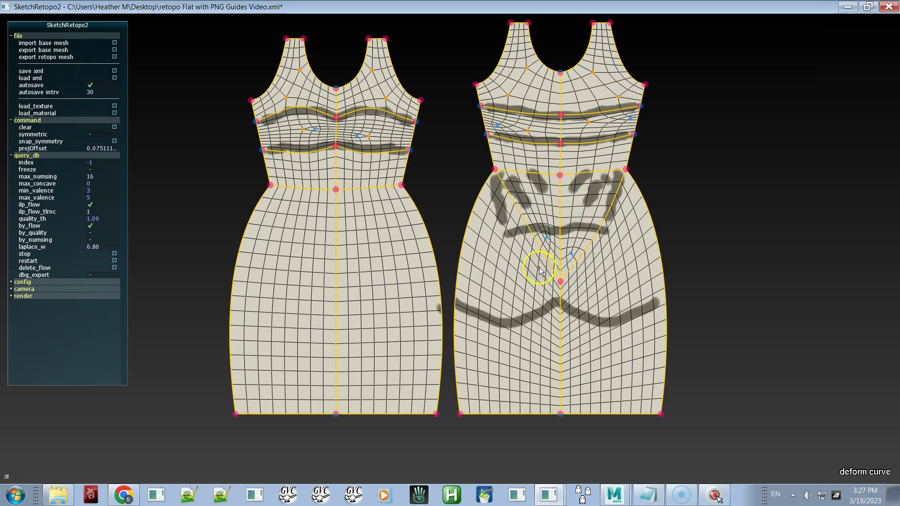
{"action": "mouse_move", "coordinate": [543, 258]}
{"action": "left_mouse_down"}
{"action": "mouse_move", "coordinate": [541, 275]}
{"action": "mouse_move", "coordinate": [586, 277]}
{"action": "mouse_move", "coordinate": [587, 263]}
{"action": "mouse_move", "coordinate": [577, 273]}
{"action": "mouse_move", "coordinate": [585, 270]}
{"action": "mouse_move", "coordinate": [538, 275]}
{"action": "mouse_move", "coordinate": [533, 267]}
{"action": "mouse_move", "coordinate": [535, 276]}
{"action": "left_mouse_up"}
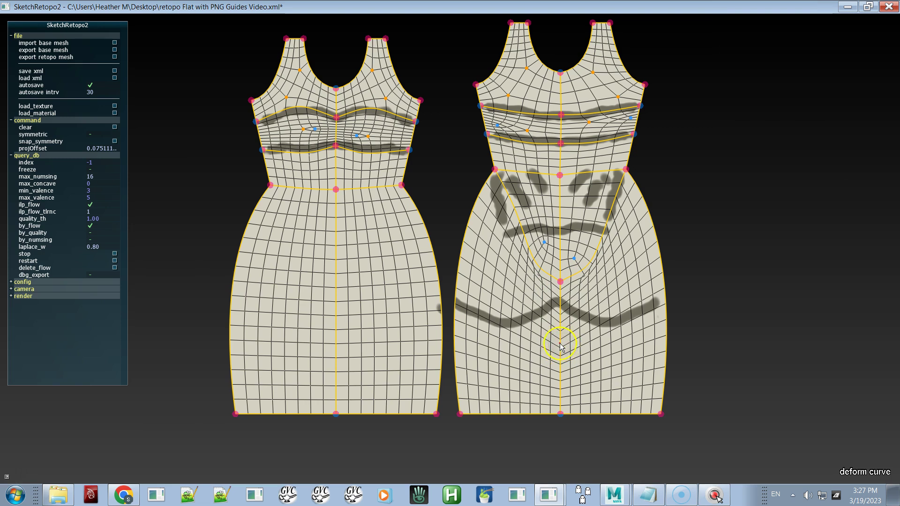
{"action": "key", "text": "a"}
{"action": "left_click_drag", "start_coordinate": [562, 347], "coordinate": [566, 307]}
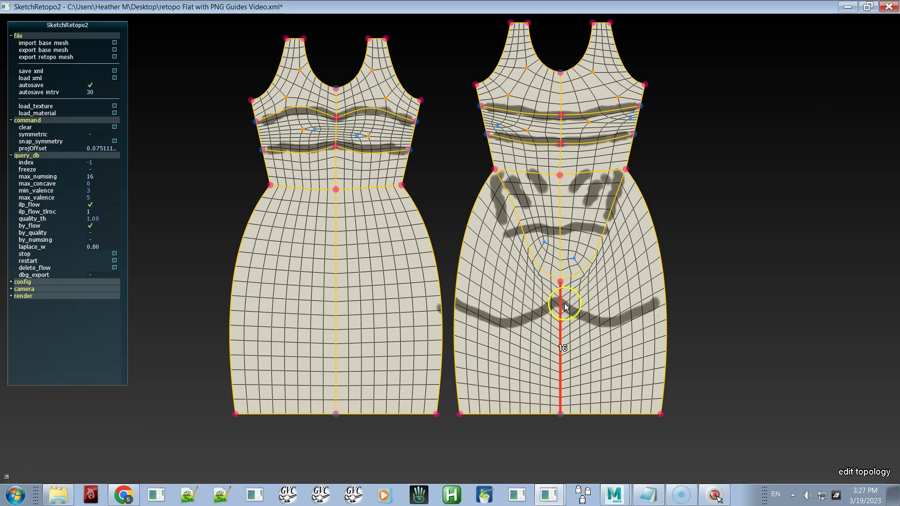
{"action": "key", "text": "q"}
{"action": "left_click", "coordinate": [561, 281]}
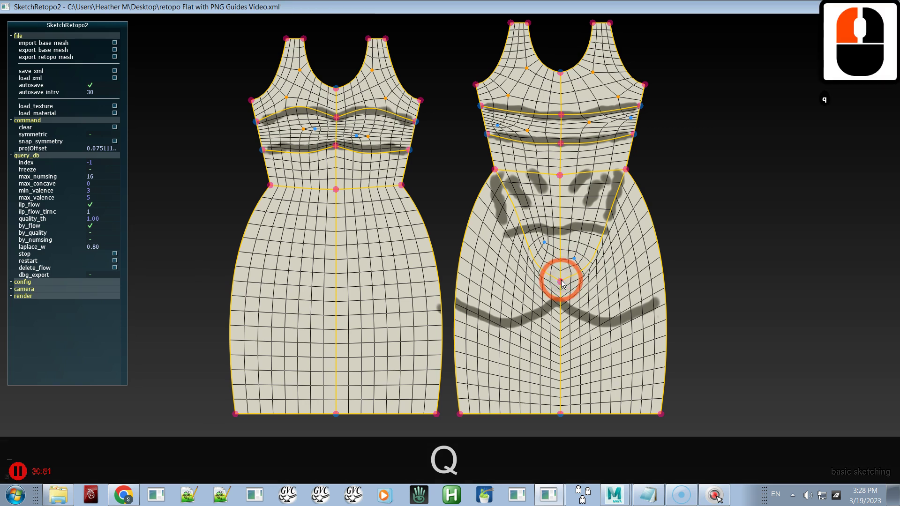
{"action": "key", "text": "w"}
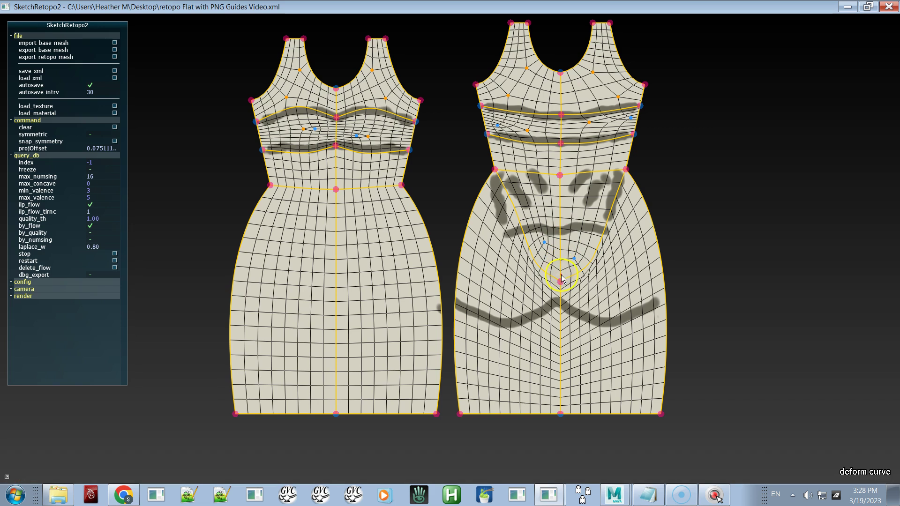
Raise the tip of the right-hand dress's V-shaped curve toward the painted arc, then reshape and smooth its two sides.
{"action": "left_click_drag", "start_coordinate": [563, 285], "coordinate": [562, 255]}
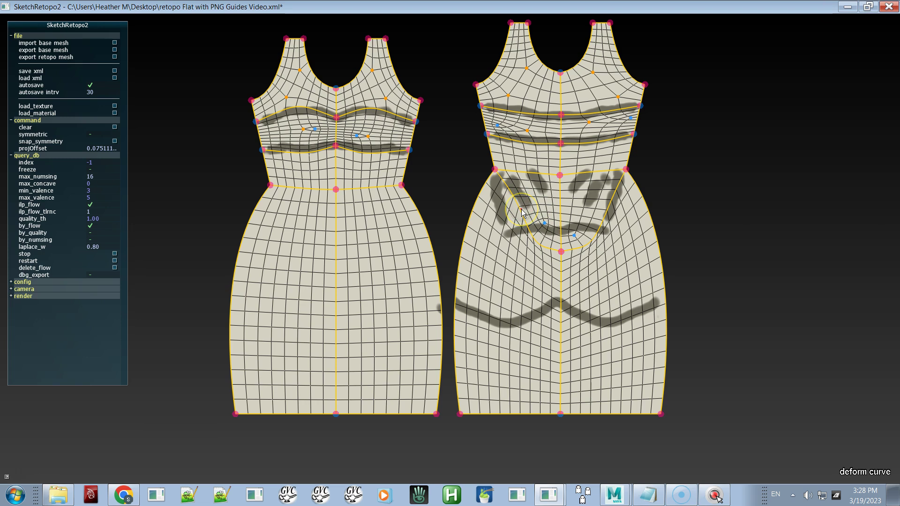
{"action": "left_click_drag", "start_coordinate": [519, 217], "coordinate": [525, 222]}
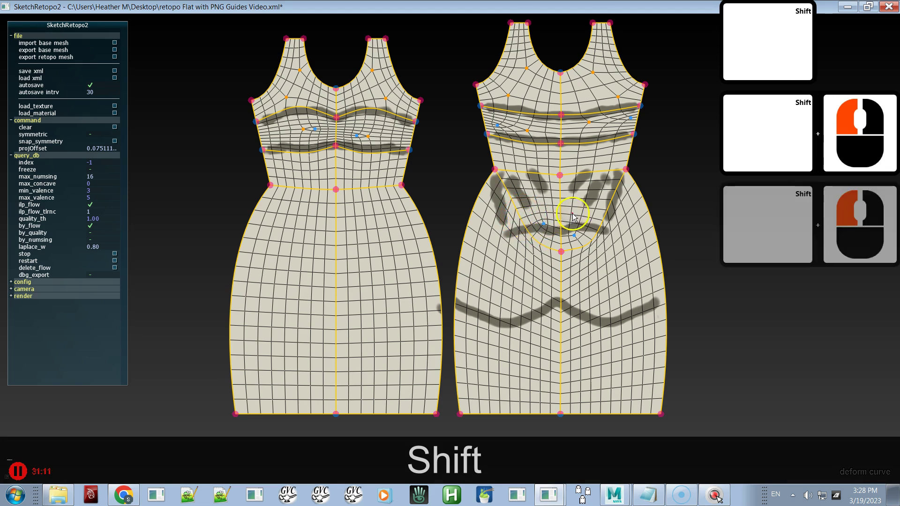
{"action": "left_click_drag", "start_coordinate": [608, 212], "coordinate": [613, 210], "text": "shift"}
{"action": "left_click", "coordinate": [597, 227], "text": "shift"}
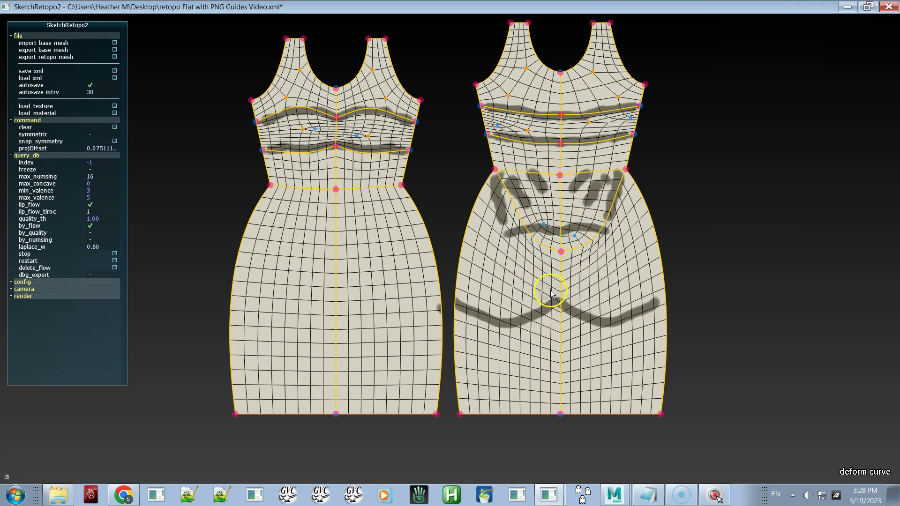
Reduce the centre edge between the V-shaped curve's tip and the hem of the right-hand dress to 14 subdivisions.
{"action": "key", "text": "a"}
{"action": "left_click", "coordinate": [562, 311]}
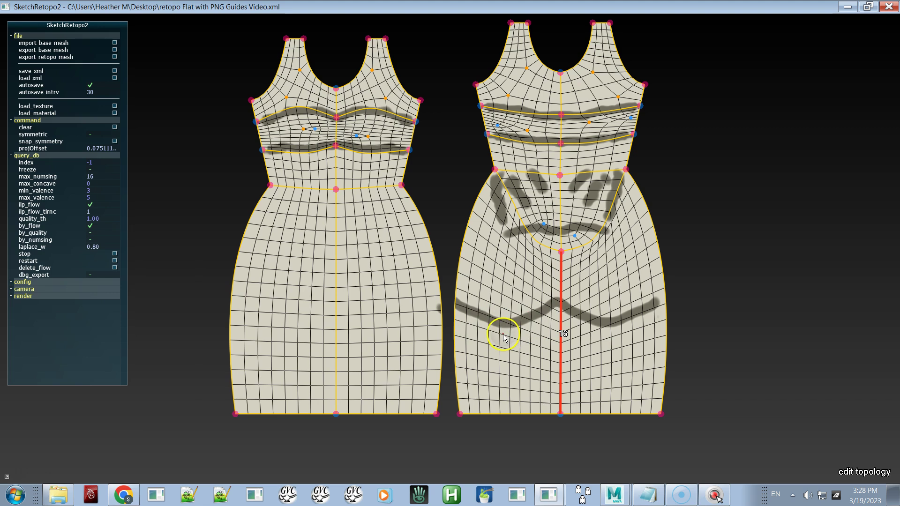
{"action": "left_click", "coordinate": [457, 326]}
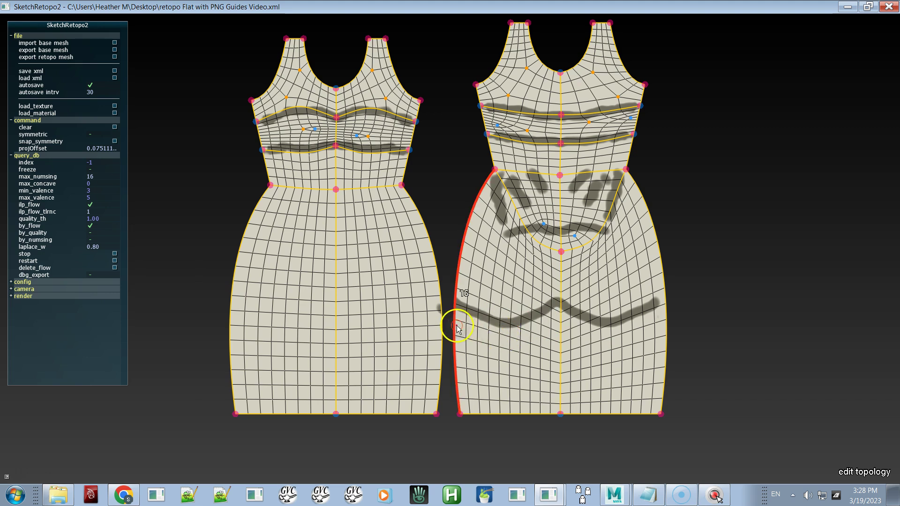
{"action": "left_click", "coordinate": [562, 331]}
{"action": "key", "text": "x"}
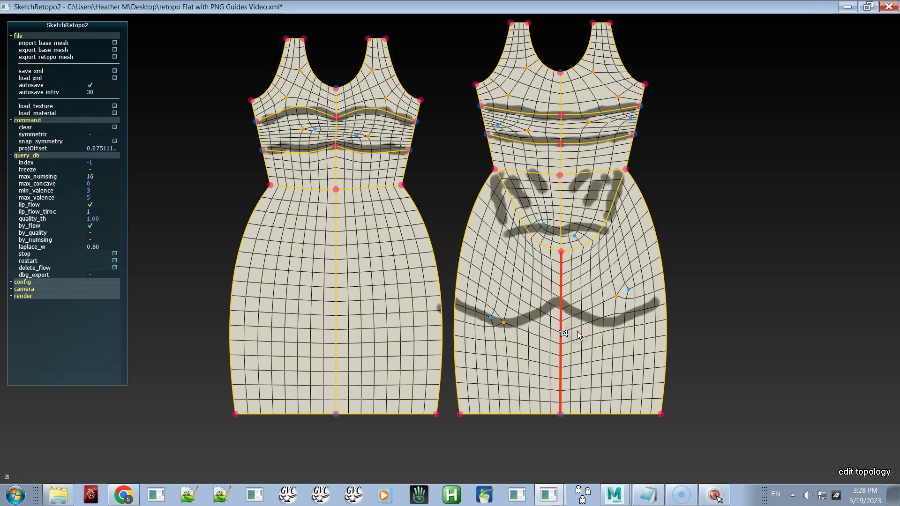
{"action": "key", "text": "x"}
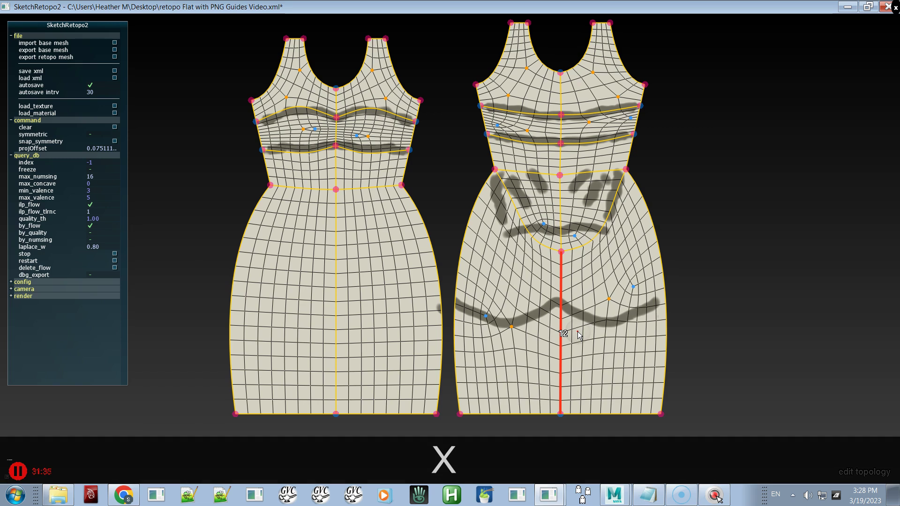
{"action": "key", "text": "c"}
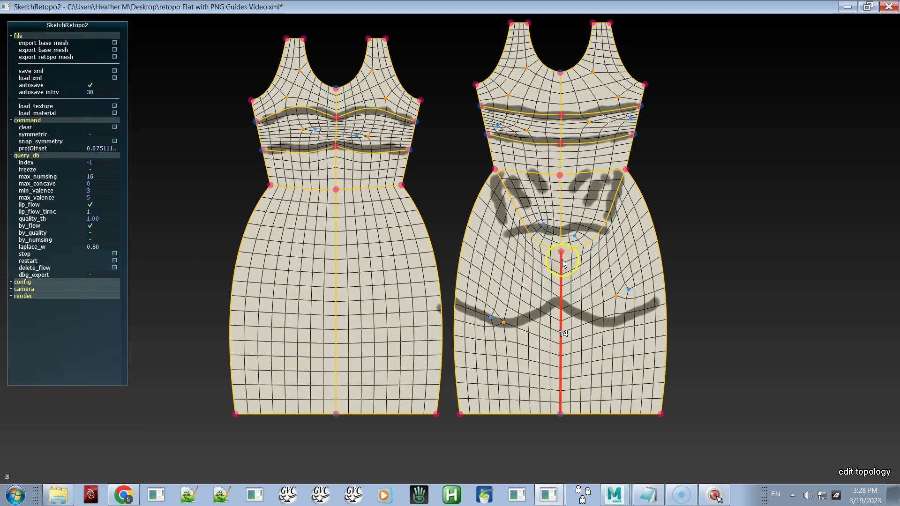
Return to deform curve mode, raise the V-shaped curve's tip slightly further, and reshape and smooth its left side.
{"action": "key", "text": "w"}
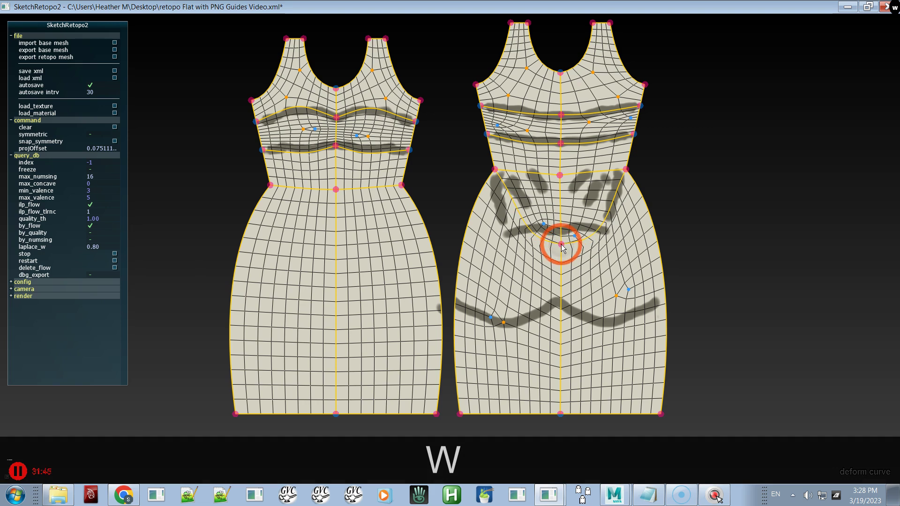
{"action": "left_click", "coordinate": [562, 248]}
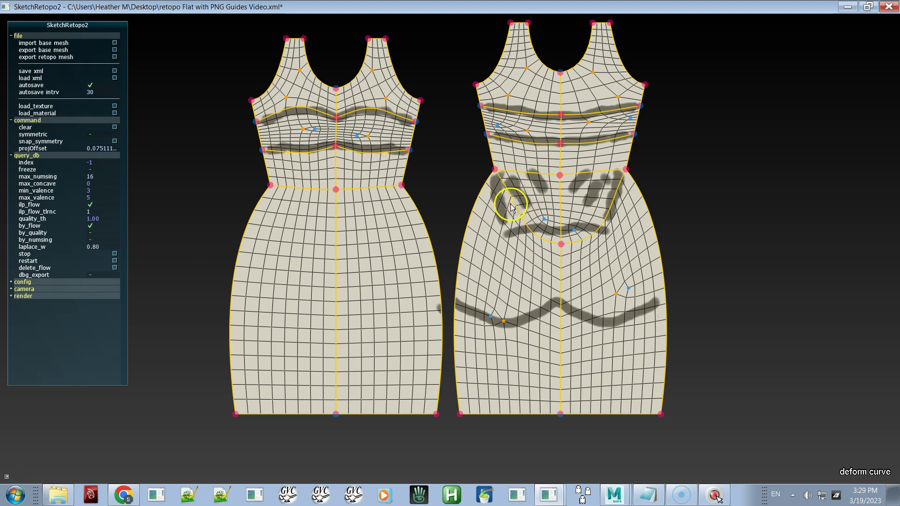
{"action": "mouse_move", "coordinate": [514, 199]}
{"action": "left_mouse_down"}
{"action": "mouse_move", "coordinate": [514, 220]}
{"action": "mouse_move", "coordinate": [515, 212]}
{"action": "left_mouse_up"}
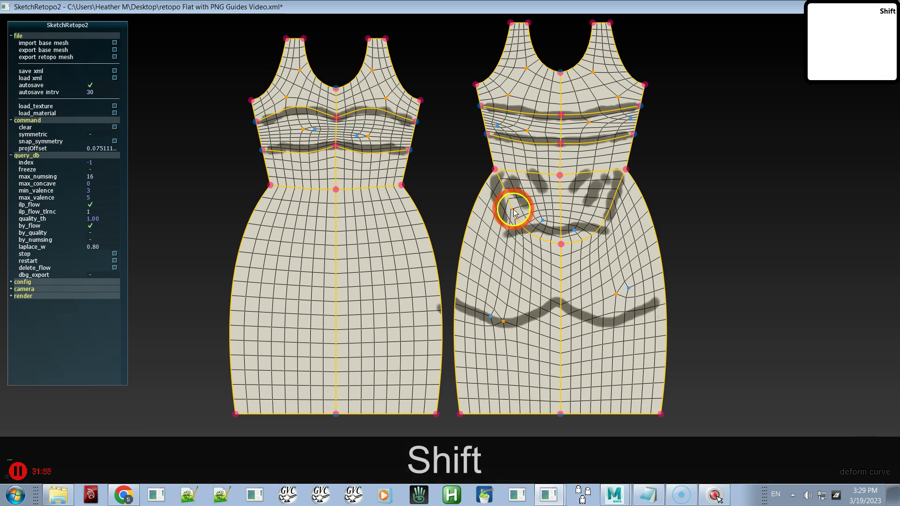
{"action": "left_click", "coordinate": [518, 211], "text": "shift"}
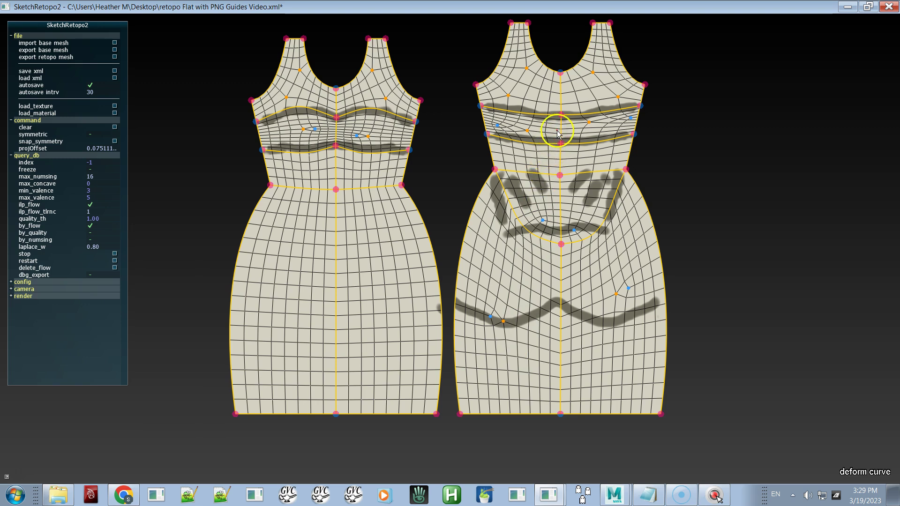
Spread the two bust lines of the right-hand dress apart at their centre points and display only the quad mesh.
{"action": "left_click_drag", "start_coordinate": [562, 116], "coordinate": [564, 112]}
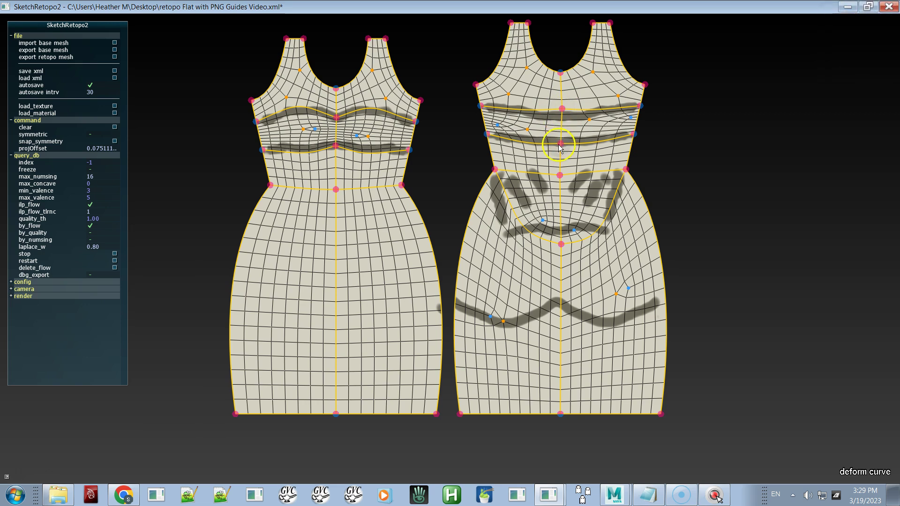
{"action": "left_click_drag", "start_coordinate": [560, 151], "coordinate": [562, 148]}
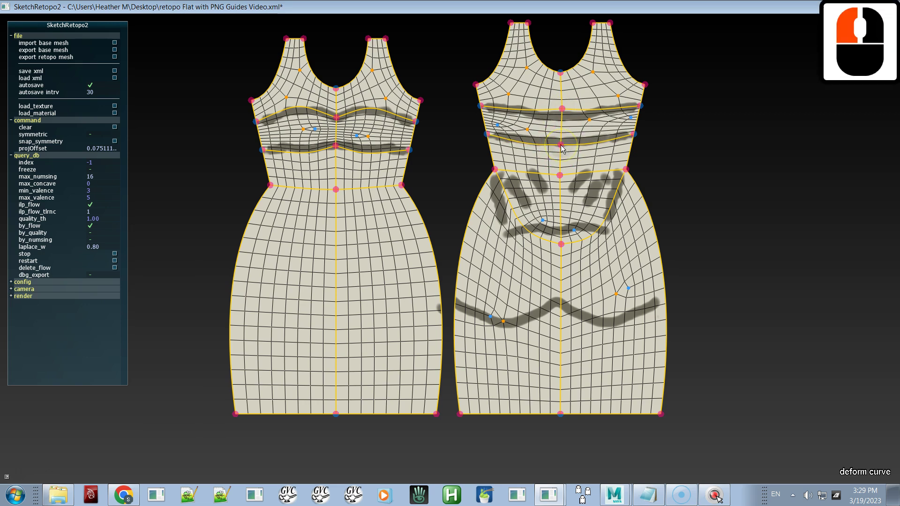
{"action": "key", "text": "space"}
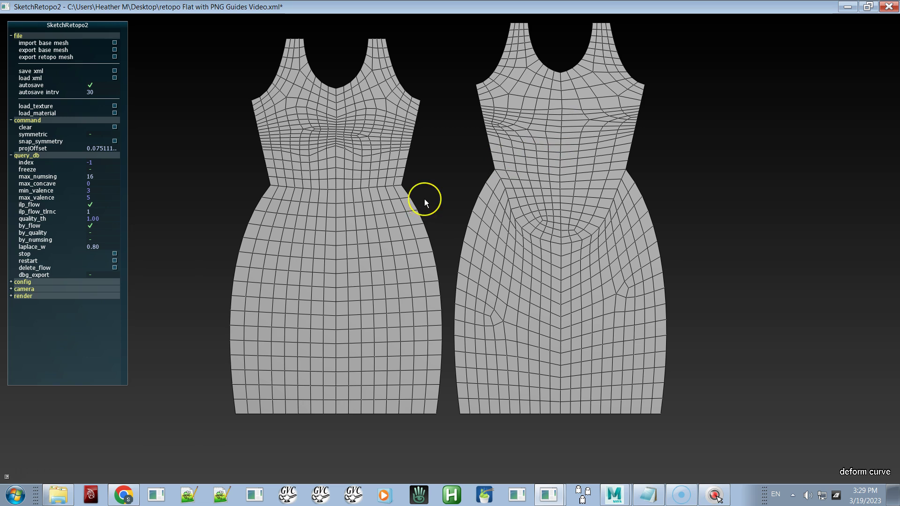
Show the base mesh's triangle lines and display only the base mesh, hiding the quads and curves.
{"action": "key", "text": "space"}
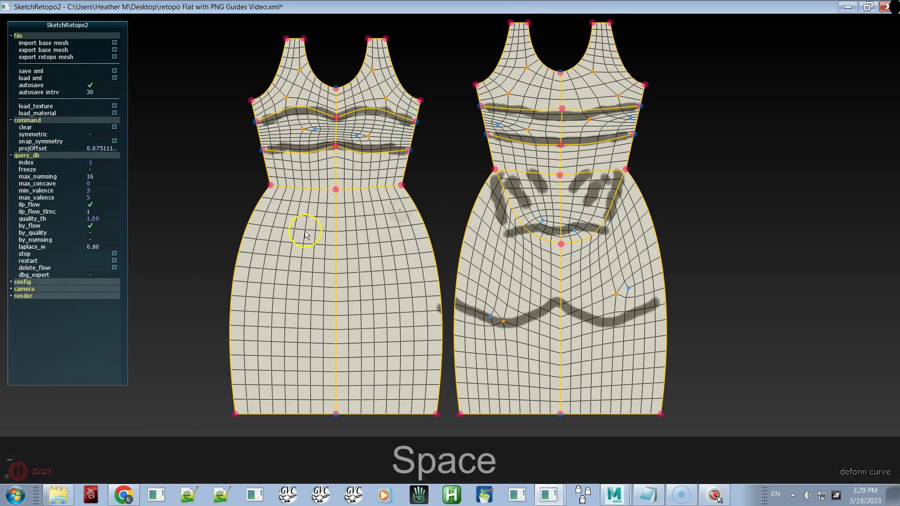
{"action": "left_click", "coordinate": [24, 297]}
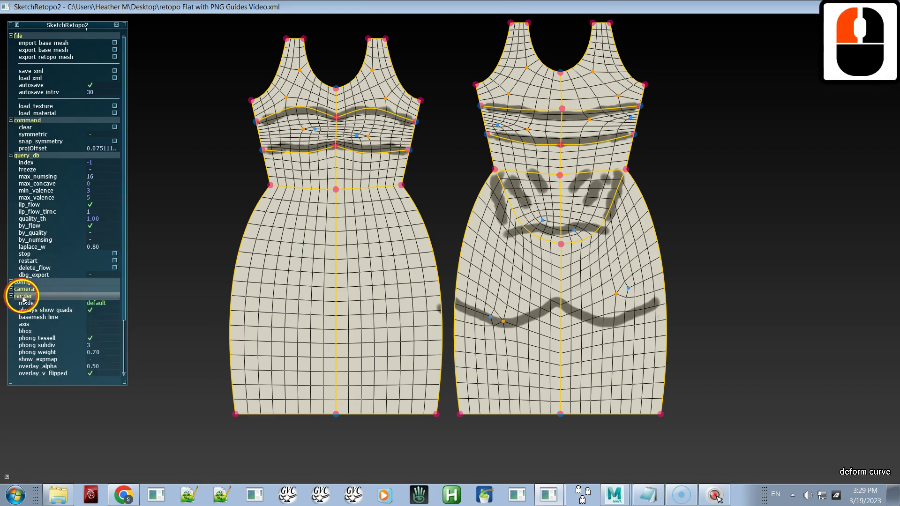
{"action": "left_click", "coordinate": [93, 317]}
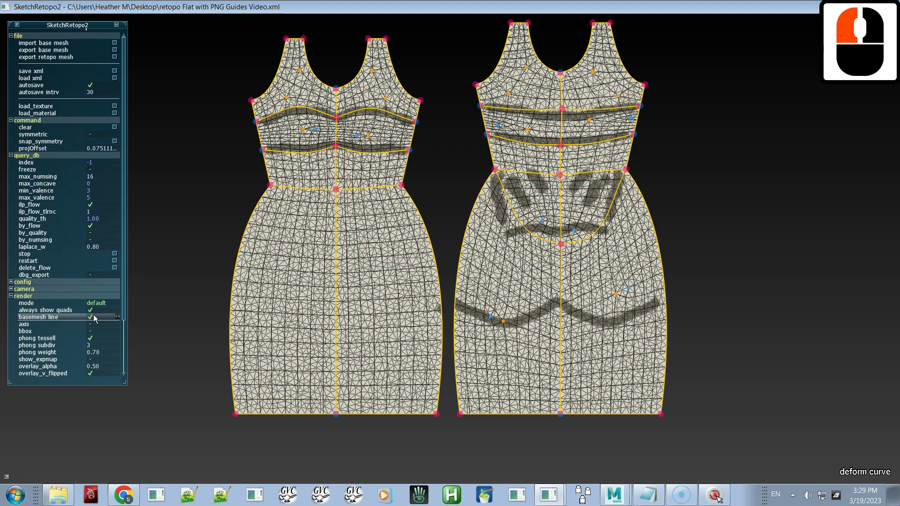
{"action": "left_click", "coordinate": [94, 303]}
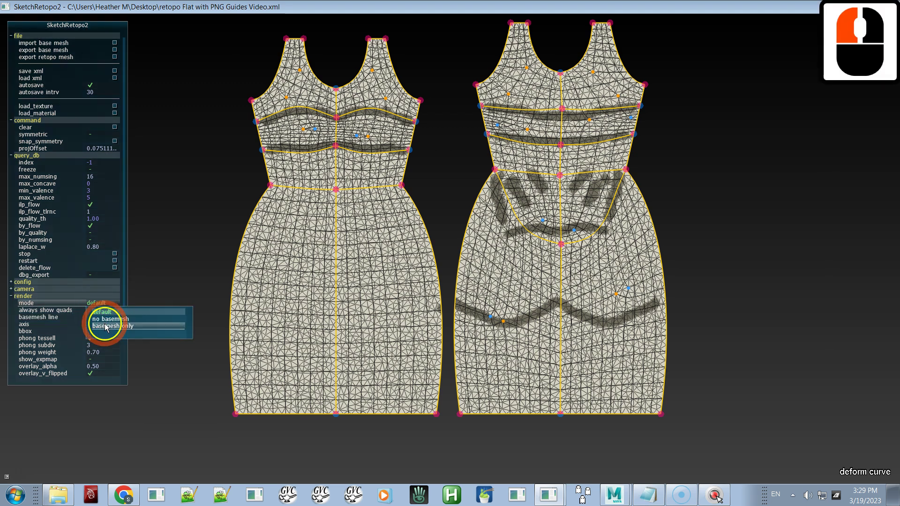
{"action": "left_click", "coordinate": [106, 326]}
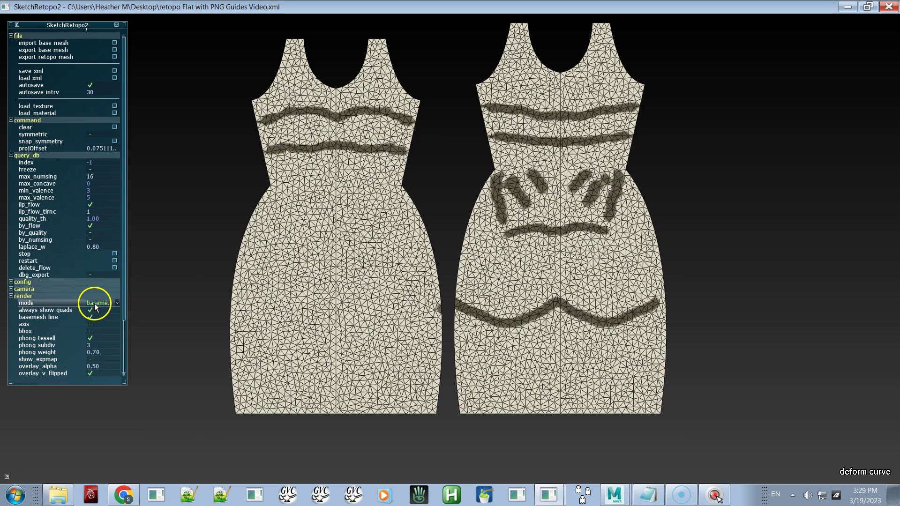
Hide the base mesh lines, restore the default render mode, and briefly check the quad mesh on its own.
{"action": "left_click", "coordinate": [93, 317]}
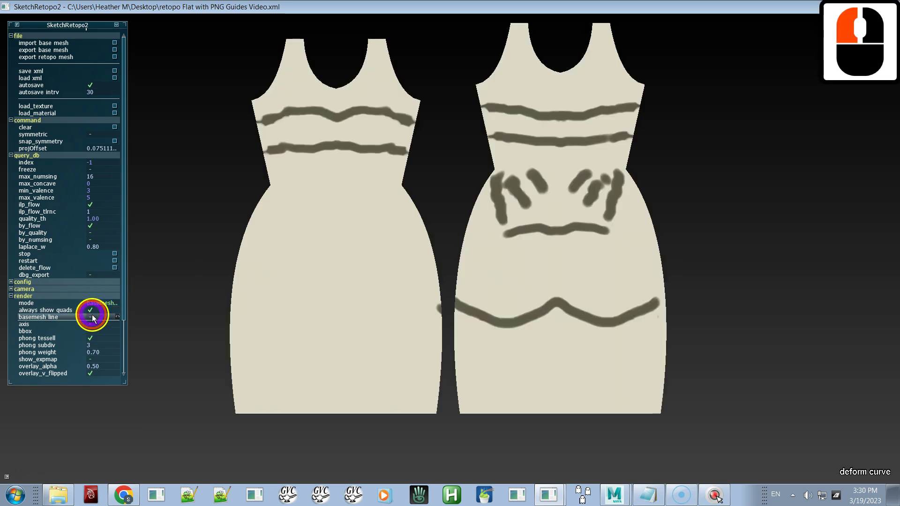
{"action": "left_click", "coordinate": [95, 303]}
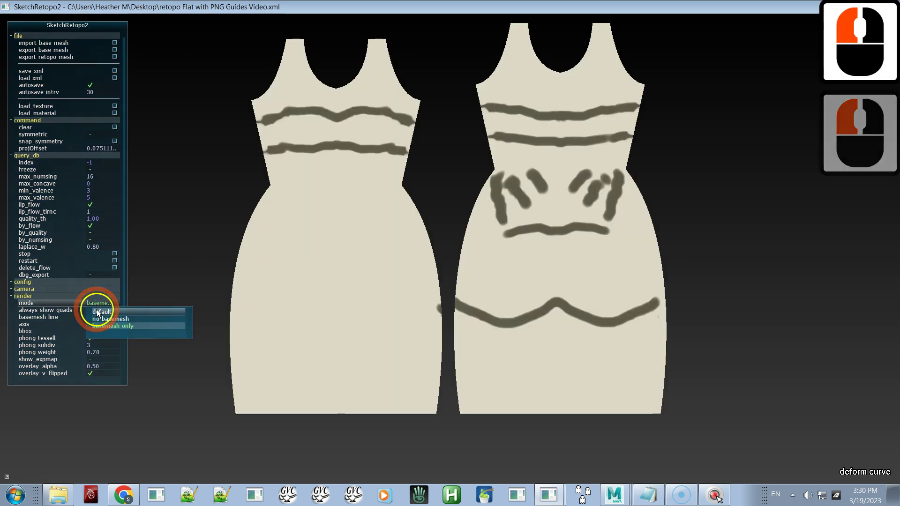
{"action": "left_click", "coordinate": [96, 311]}
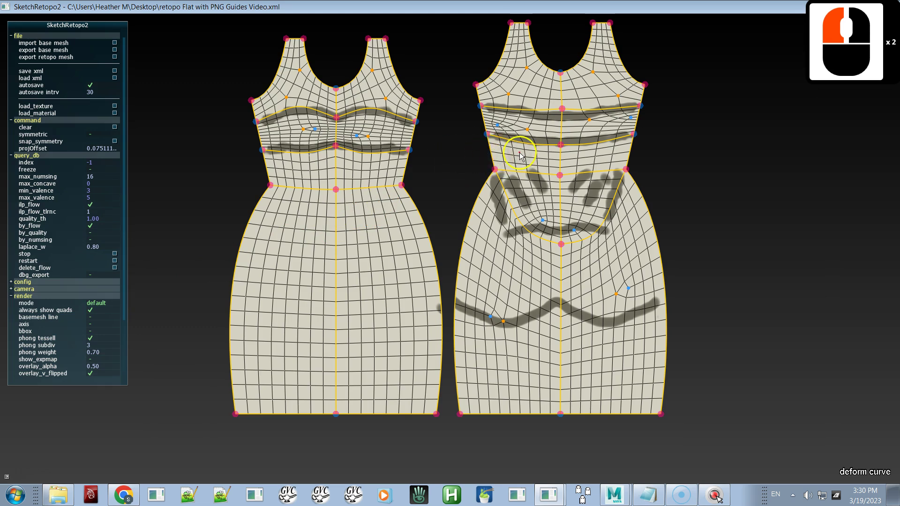
{"action": "key", "text": "space"}
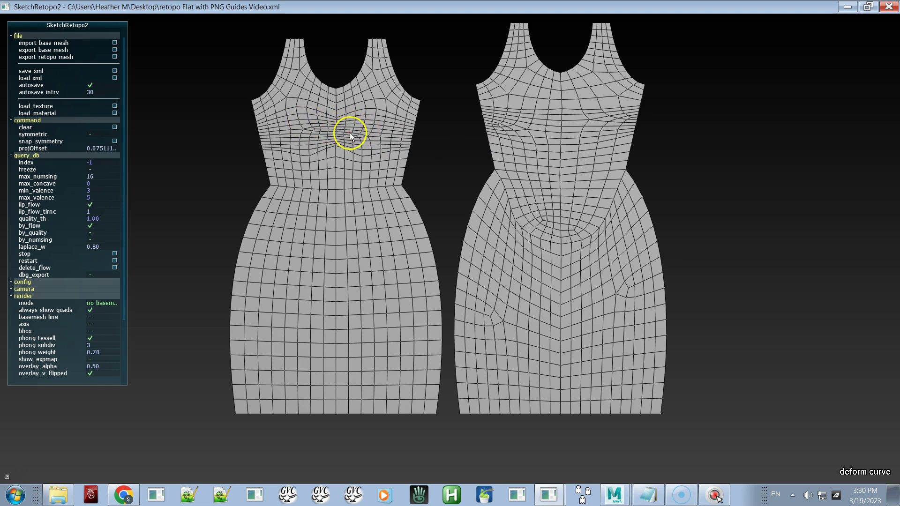
{"action": "key", "text": "space"}
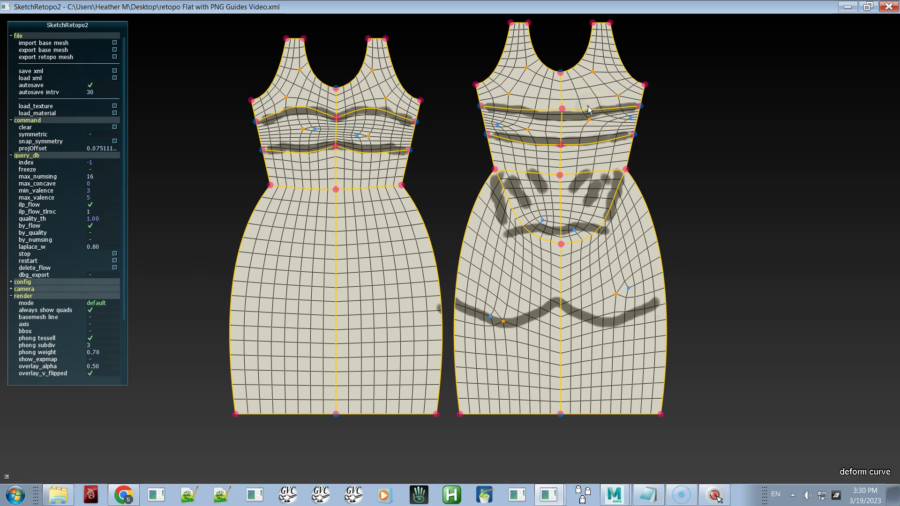
In edit topology mode, set the right-hand dress's centre edge between neckline and upper bust line to 6 subdivisions and check the quad mesh.
{"action": "left_click", "coordinate": [552, 103]}
{"action": "left_click_drag", "start_coordinate": [563, 99], "coordinate": [563, 109]}
{"action": "key", "text": "a"}
{"action": "left_click", "coordinate": [561, 92]}
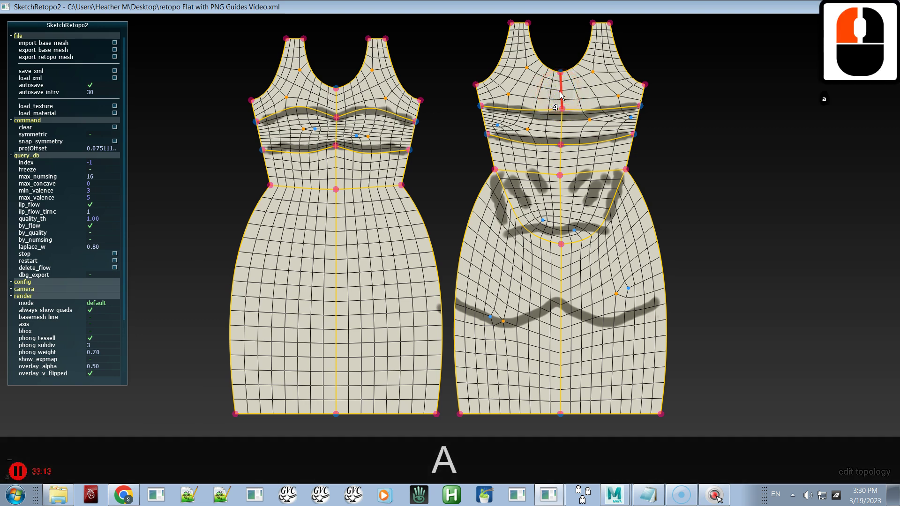
{"action": "key", "text": "c"}
{"action": "left_click", "coordinate": [561, 107]}
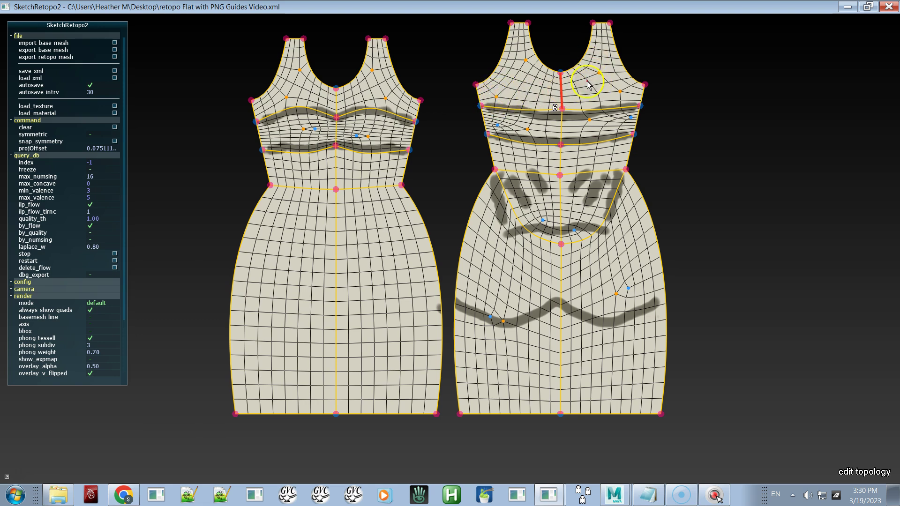
{"action": "key", "text": "space"}
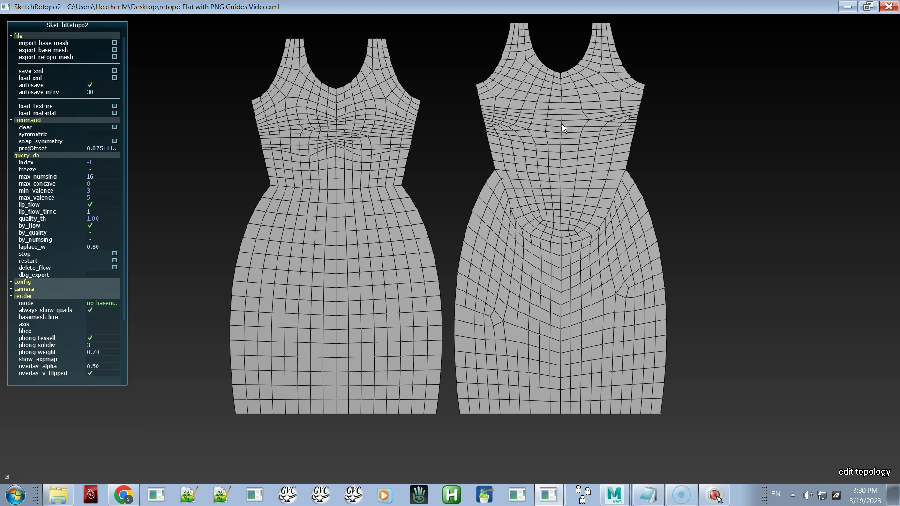
{"action": "key", "text": "space"}
Slide the irregular vertices of the right-hand dress's left skirt patch to the centre line, at the peak of the painted hip guide.
{"action": "key", "text": "a"}
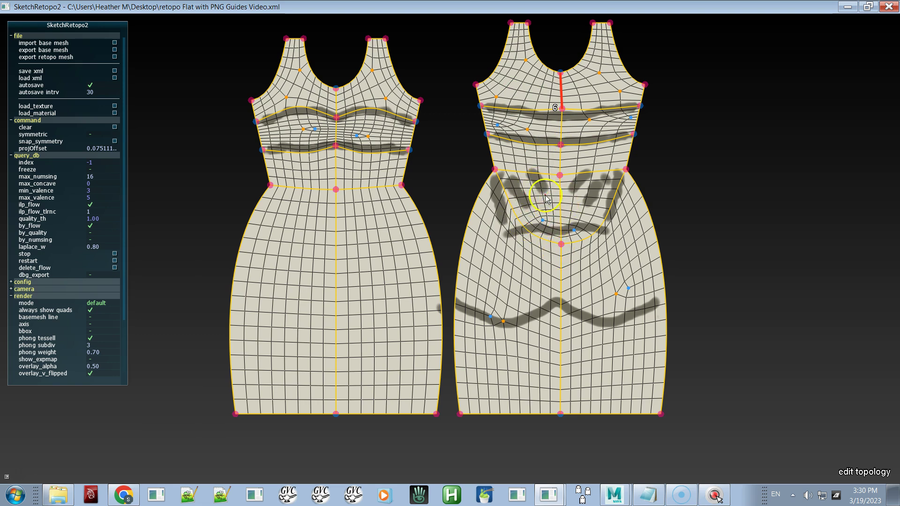
{"action": "key", "text": "a"}
{"action": "left_click", "coordinate": [534, 340]}
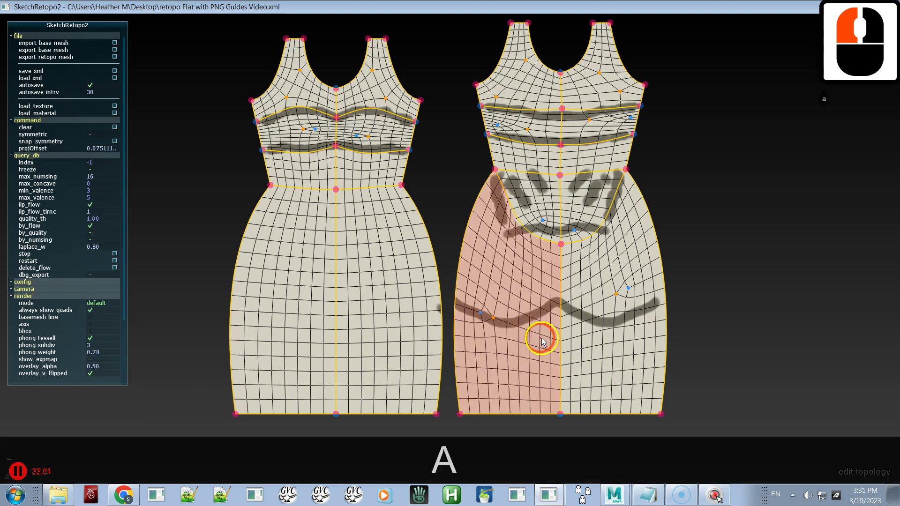
{"action": "scroll", "coordinate": [481, 322], "scroll_direction": "up", "scroll_amount": 2}
{"action": "scroll", "coordinate": [472, 334], "scroll_direction": "down", "scroll_amount": 1}
{"action": "scroll", "coordinate": [469, 344], "scroll_direction": "up", "scroll_amount": 3}
{"action": "scroll", "coordinate": [462, 326], "scroll_direction": "down", "scroll_amount": 1}
{"action": "scroll", "coordinate": [457, 325], "scroll_direction": "up", "scroll_amount": 1}
{"action": "left_click", "coordinate": [508, 317]}
{"action": "left_click", "coordinate": [508, 324]}
{"action": "left_click", "coordinate": [507, 338]}
Slide the irregular vertices of the right skirt patch to the centre line so they mirror the left patch.
{"action": "left_click", "coordinate": [609, 321]}
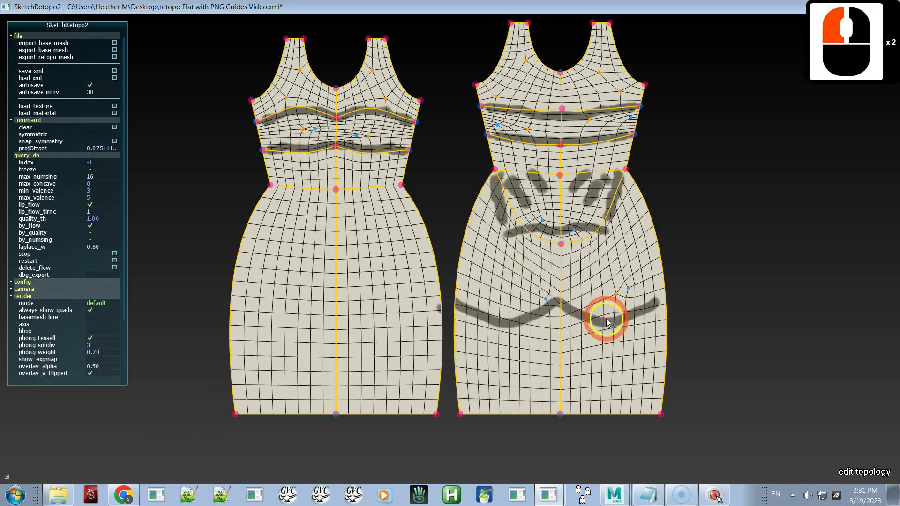
{"action": "left_click", "coordinate": [609, 320]}
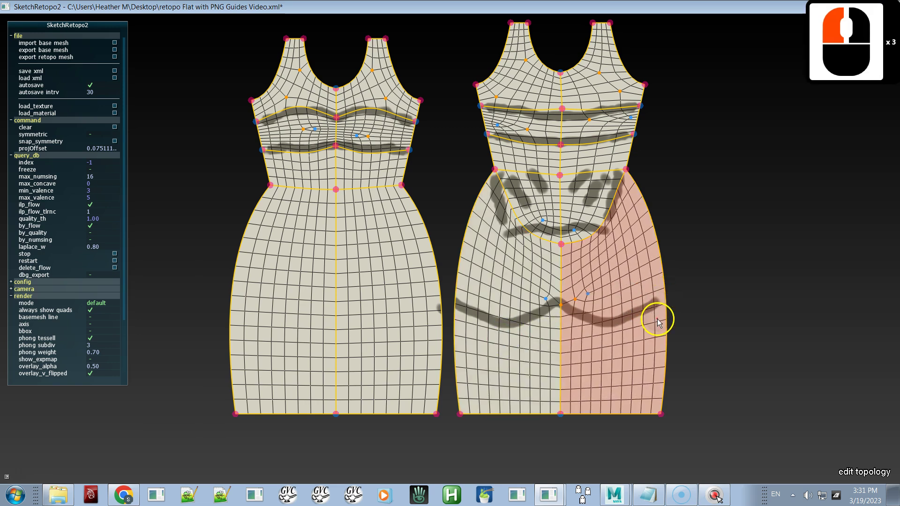
{"action": "left_click", "coordinate": [608, 315]}
{"action": "left_click", "coordinate": [594, 320]}
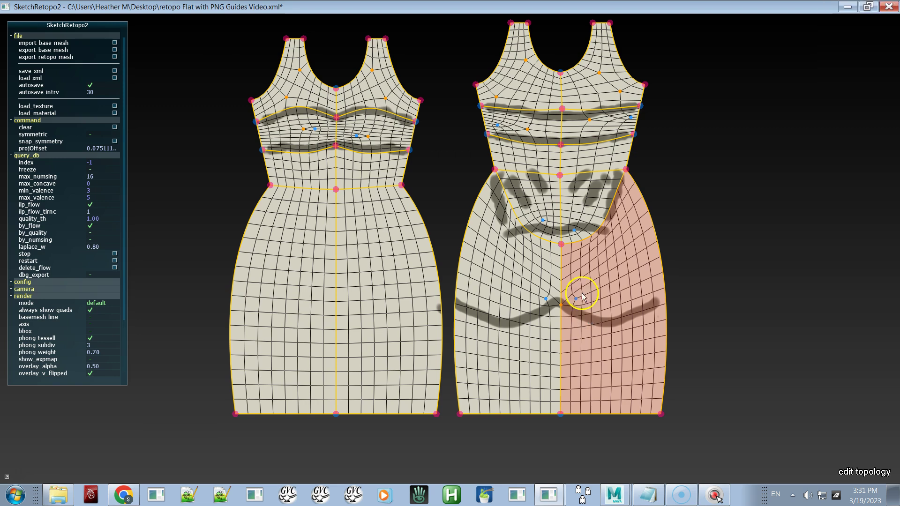
Shift the irregular vertices in both bust patches of the left-hand dress outward toward the side seams.
{"action": "left_click", "coordinate": [539, 205]}
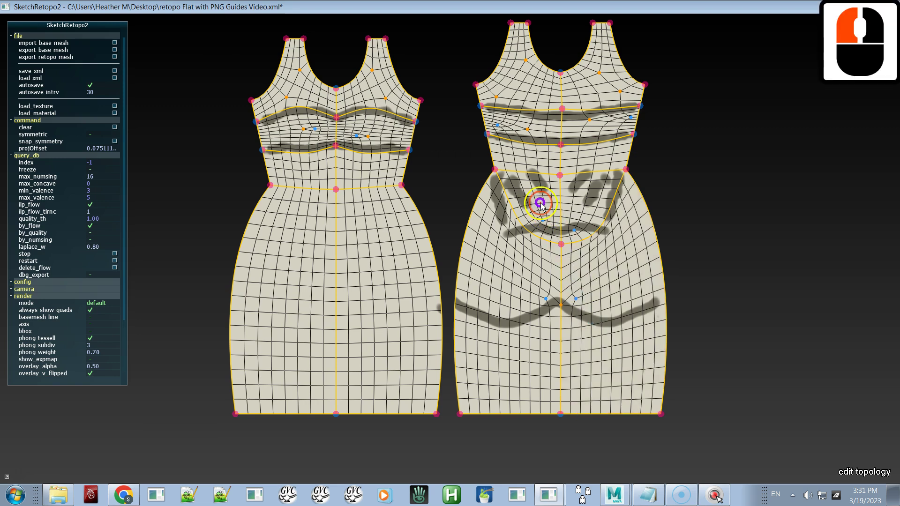
{"action": "left_click", "coordinate": [522, 133]}
{"action": "left_click", "coordinate": [380, 135]}
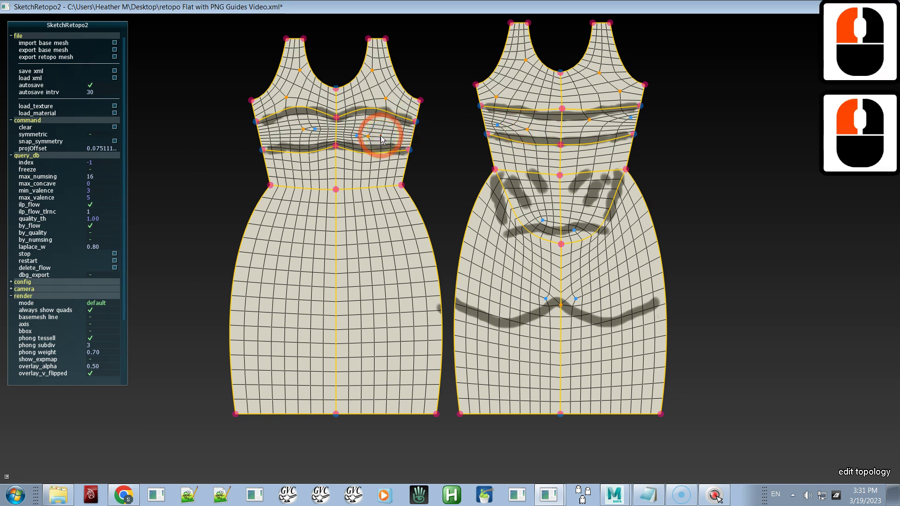
{"action": "left_click", "coordinate": [373, 134]}
{"action": "mouse_move", "coordinate": [365, 138]}
{"action": "left_mouse_down"}
{"action": "mouse_move", "coordinate": [358, 124]}
{"action": "mouse_move", "coordinate": [345, 145]}
{"action": "mouse_move", "coordinate": [412, 120]}
{"action": "mouse_move", "coordinate": [396, 146]}
{"action": "mouse_move", "coordinate": [412, 136]}
{"action": "left_mouse_up"}
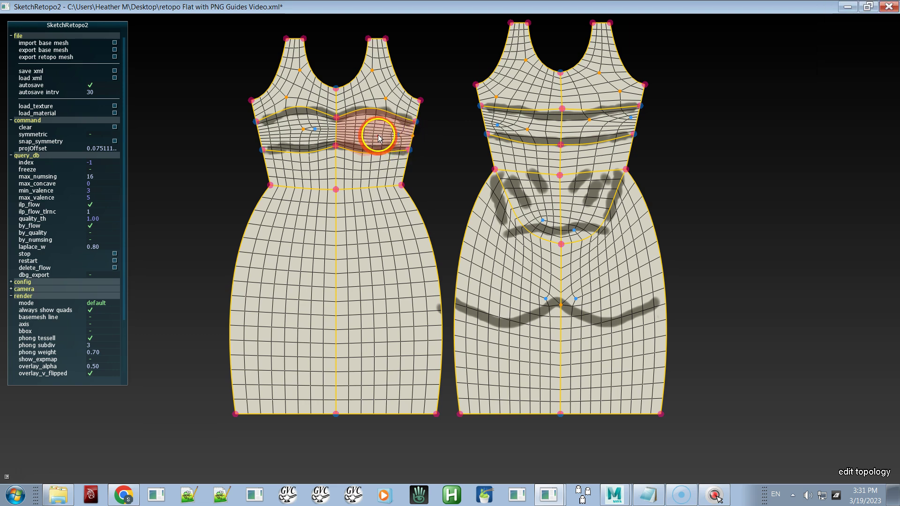
{"action": "mouse_move", "coordinate": [372, 137]}
{"action": "left_mouse_down"}
{"action": "mouse_move", "coordinate": [412, 133]}
{"action": "mouse_move", "coordinate": [301, 136]}
{"action": "mouse_move", "coordinate": [301, 121]}
{"action": "mouse_move", "coordinate": [335, 123]}
{"action": "mouse_move", "coordinate": [343, 165]}
{"action": "mouse_move", "coordinate": [521, 126]}
{"action": "left_mouse_up"}
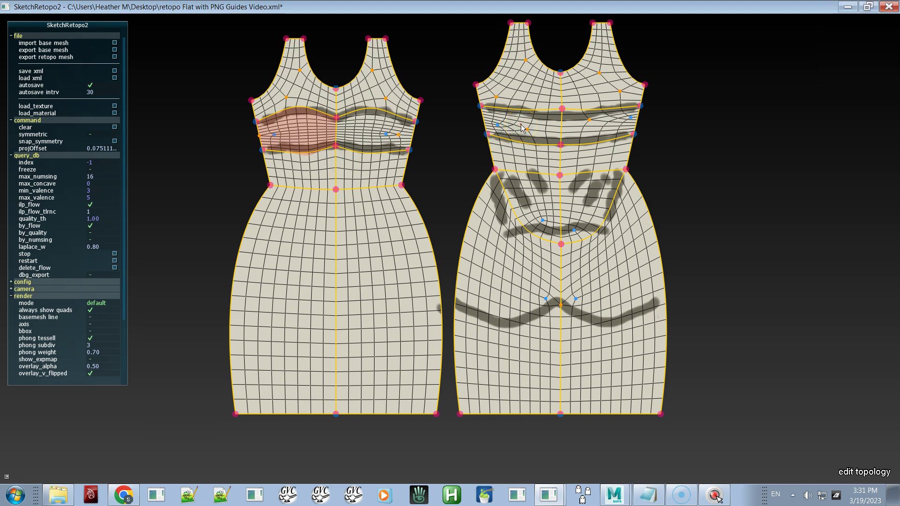
Shift the irregular vertices in the left bust patch of the right-hand dress outward toward the side seam.
{"action": "left_click", "coordinate": [522, 127]}
{"action": "left_click", "coordinate": [521, 127]}
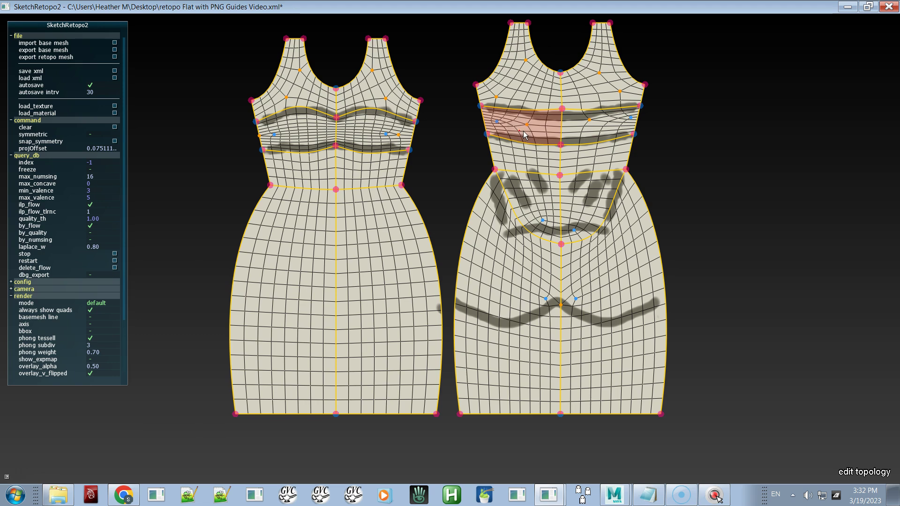
{"action": "left_click", "coordinate": [537, 134]}
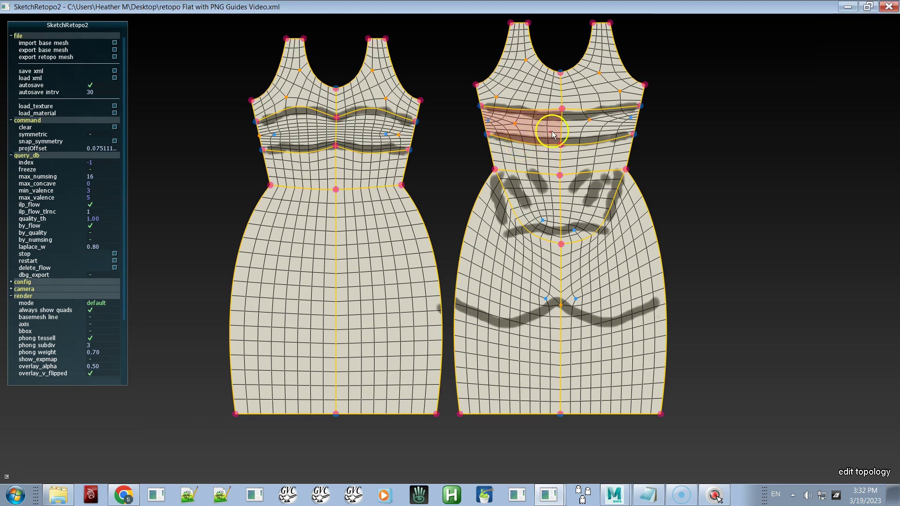
Set the right halves of both bust lines on the right-hand dress to 6 subdivisions.
{"action": "double_click", "coordinate": [600, 127]}
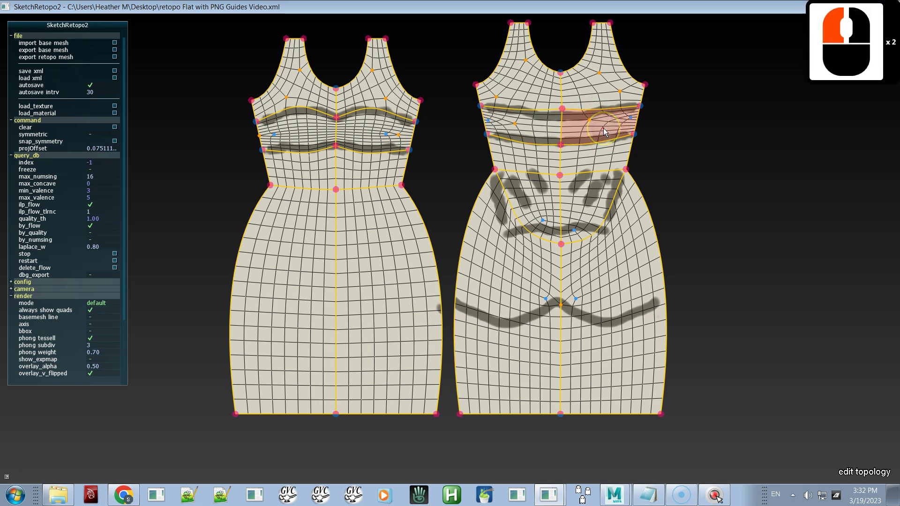
{"action": "key", "text": "a"}
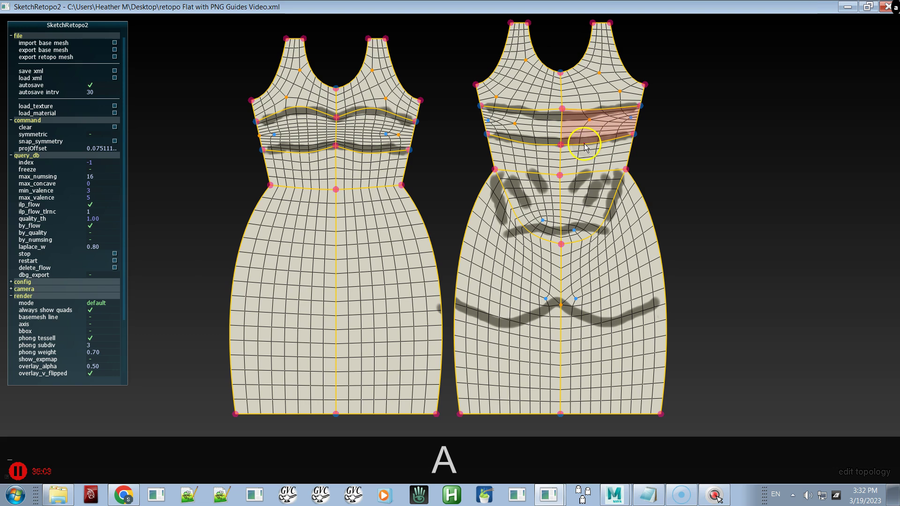
{"action": "left_click", "coordinate": [586, 142]}
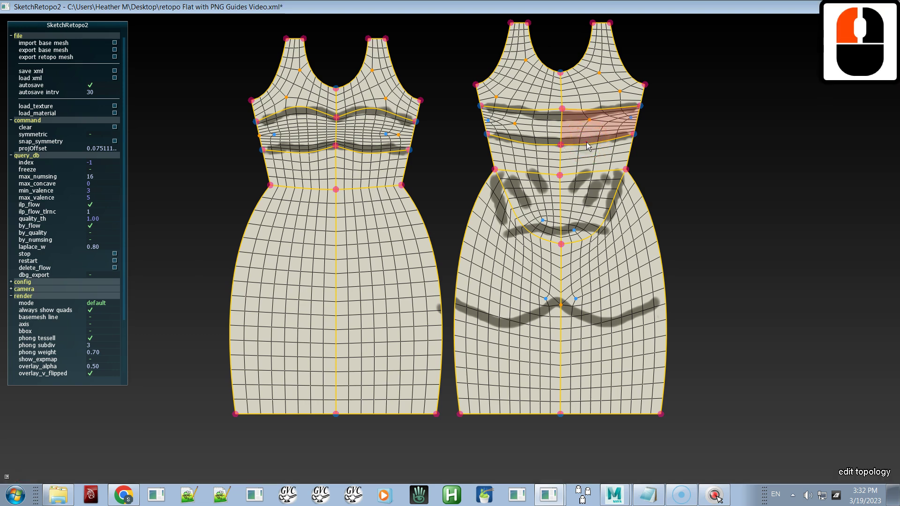
{"action": "left_click", "coordinate": [693, 70]}
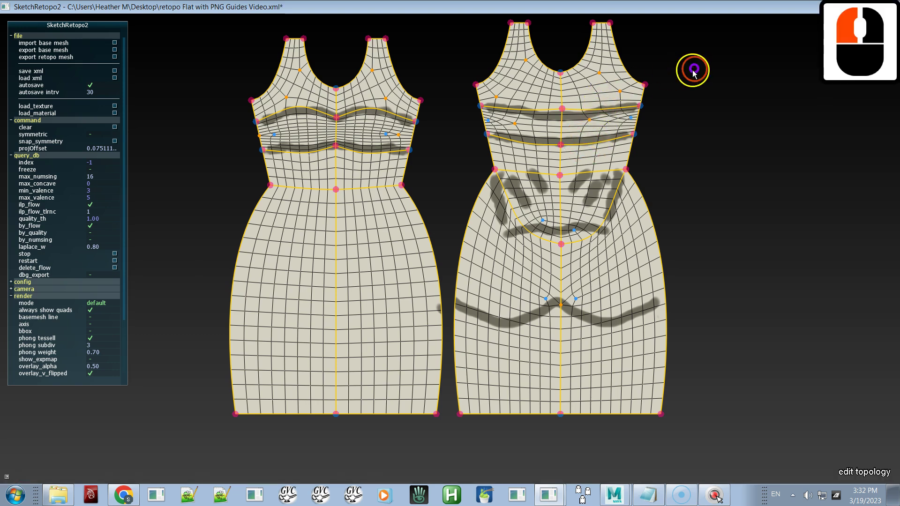
{"action": "left_click", "coordinate": [602, 106]}
{"action": "left_click", "coordinate": [540, 140]}
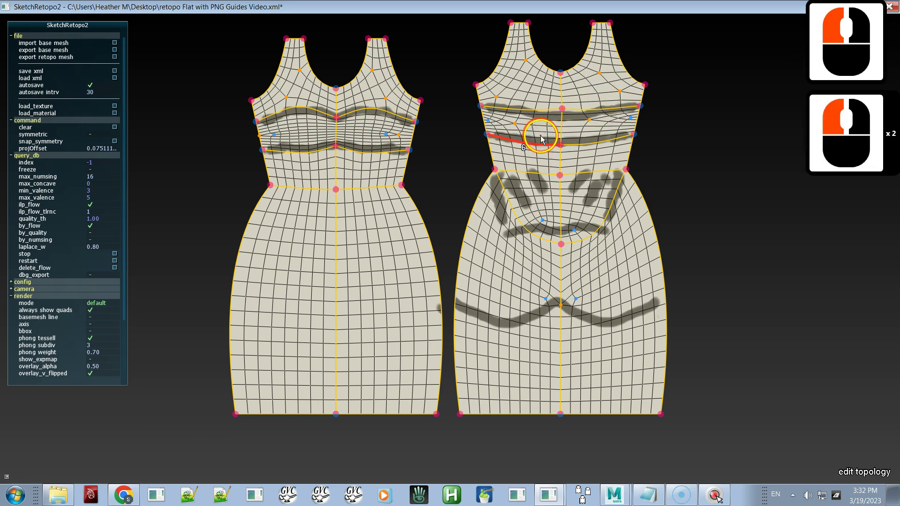
{"action": "left_click", "coordinate": [603, 107]}
{"action": "left_click", "coordinate": [604, 137], "text": "shift"}
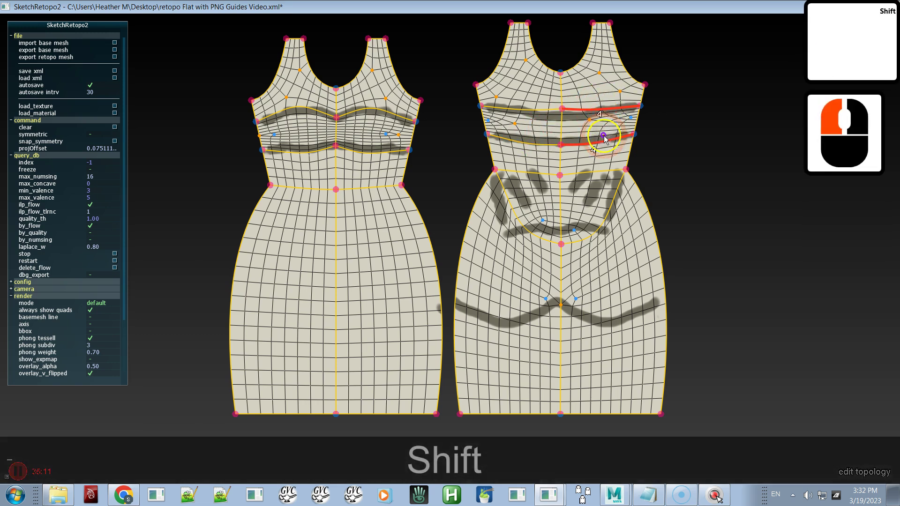
{"action": "key", "text": "c"}
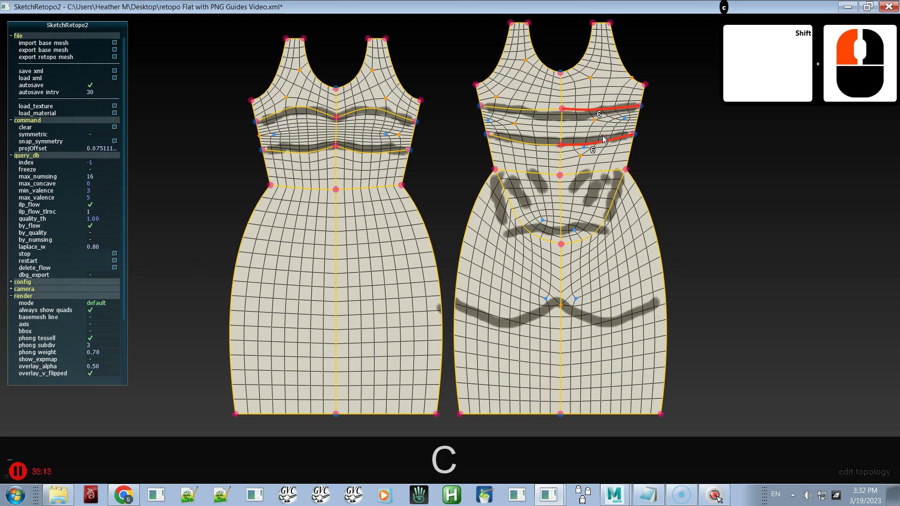
Set the right half of the right-hand dress's waistline to 6 subdivisions.
{"action": "left_click", "coordinate": [600, 170]}
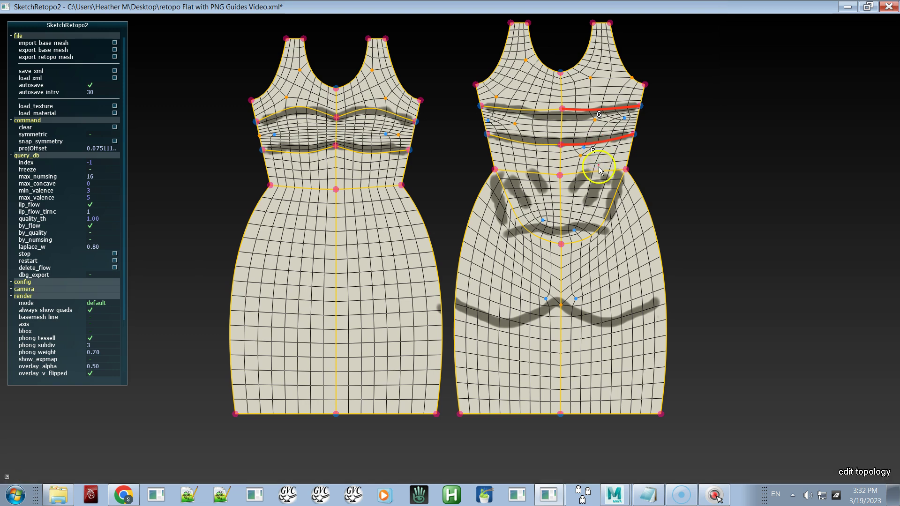
{"action": "left_click", "coordinate": [599, 171]}
{"action": "key", "text": "c"}
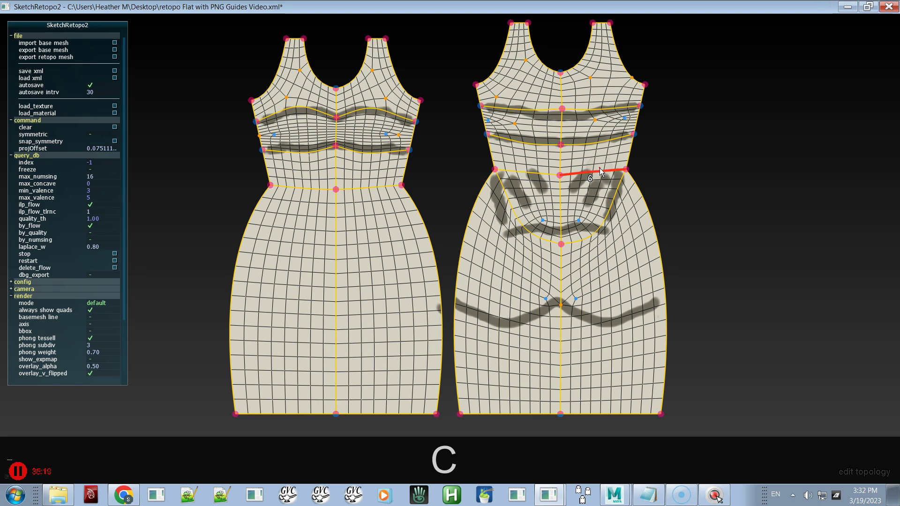
Shift the irregular vertices in the right bust patch of the right-hand dress outward toward the side seam.
{"action": "left_click", "coordinate": [603, 128]}
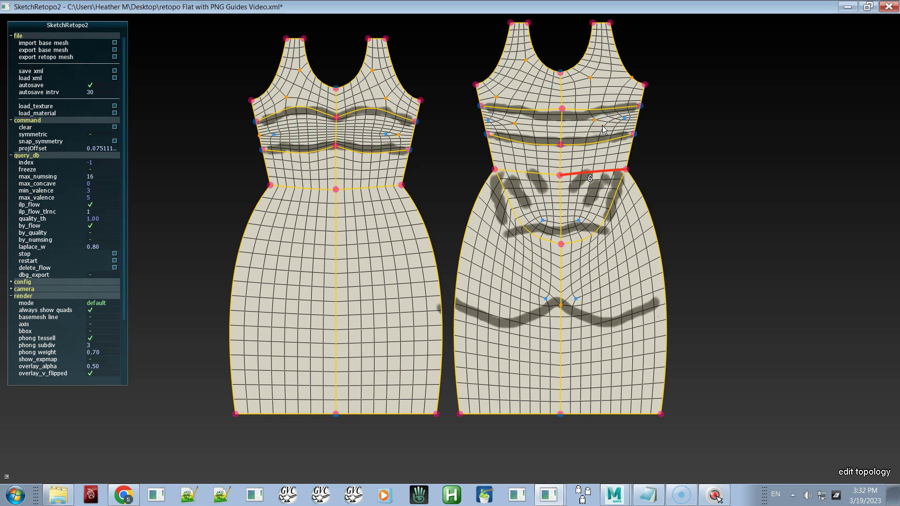
{"action": "left_click", "coordinate": [603, 128]}
{"action": "left_click", "coordinate": [603, 131]}
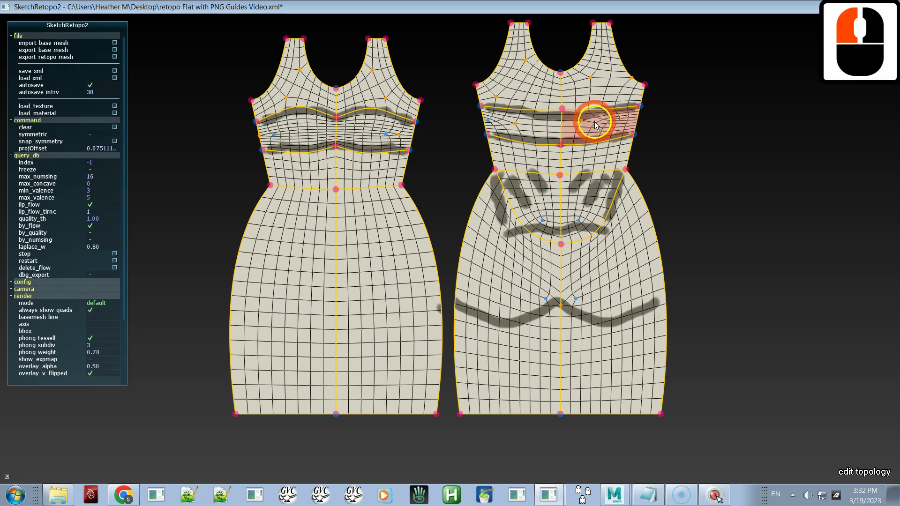
{"action": "left_click_drag", "start_coordinate": [615, 130], "coordinate": [618, 130]}
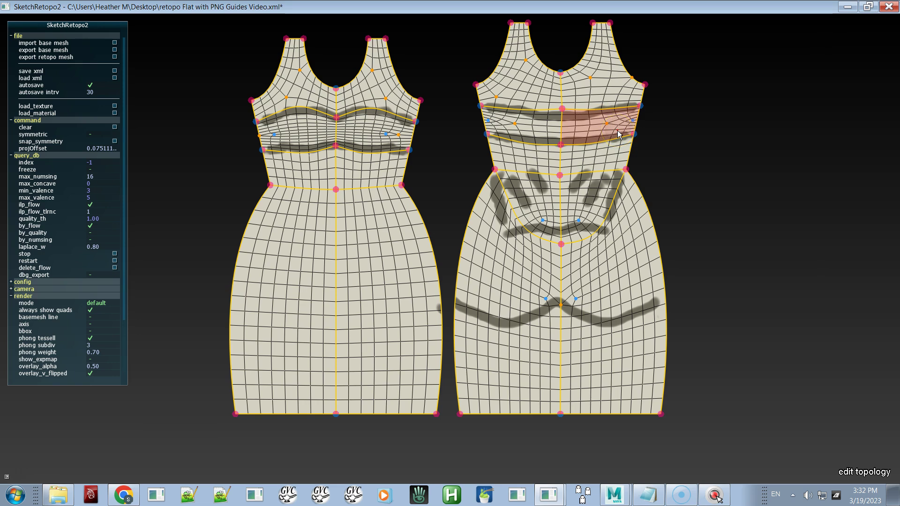
{"action": "left_click", "coordinate": [617, 131]}
{"action": "left_click", "coordinate": [589, 122]}
Move the irregular vertices in the right-hand dress's right upper bodice patch to mirror the left patch, and preview the quads without the base mesh.
{"action": "left_click", "coordinate": [609, 86]}
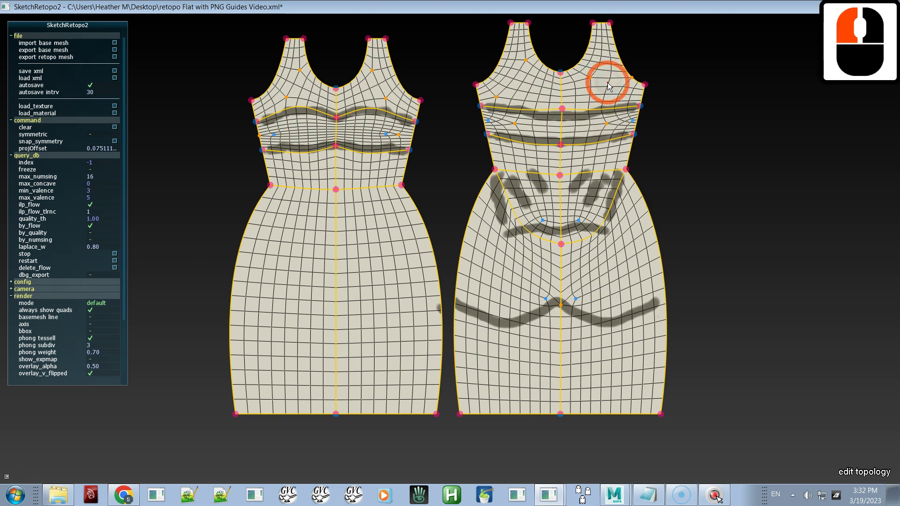
{"action": "left_click", "coordinate": [595, 87]}
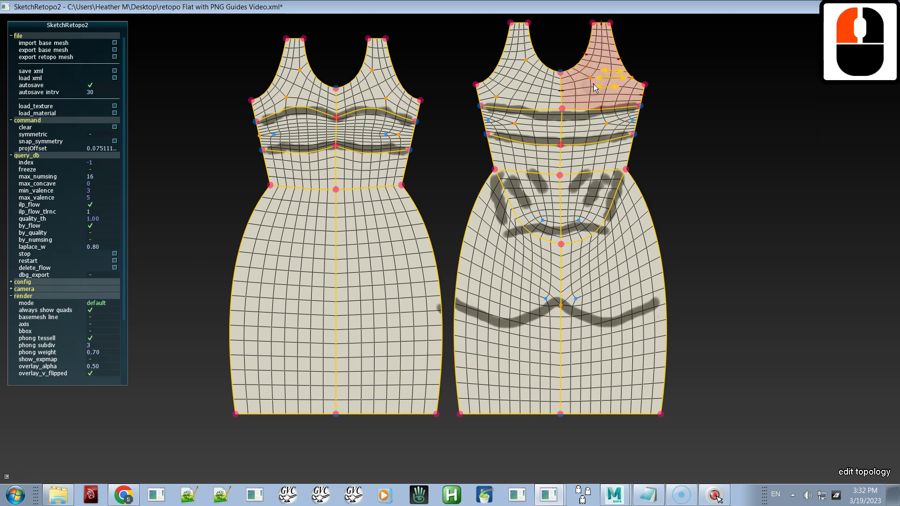
{"action": "key", "text": "b"}
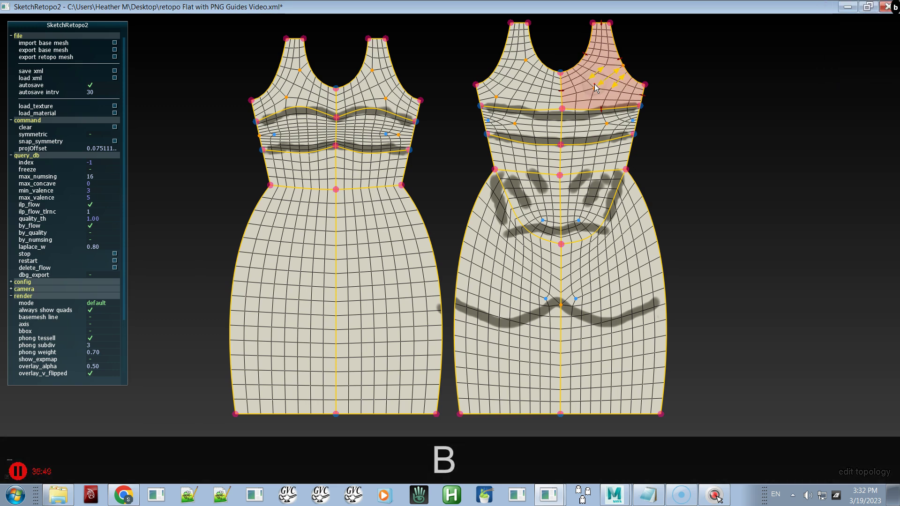
{"action": "key", "text": "b"}
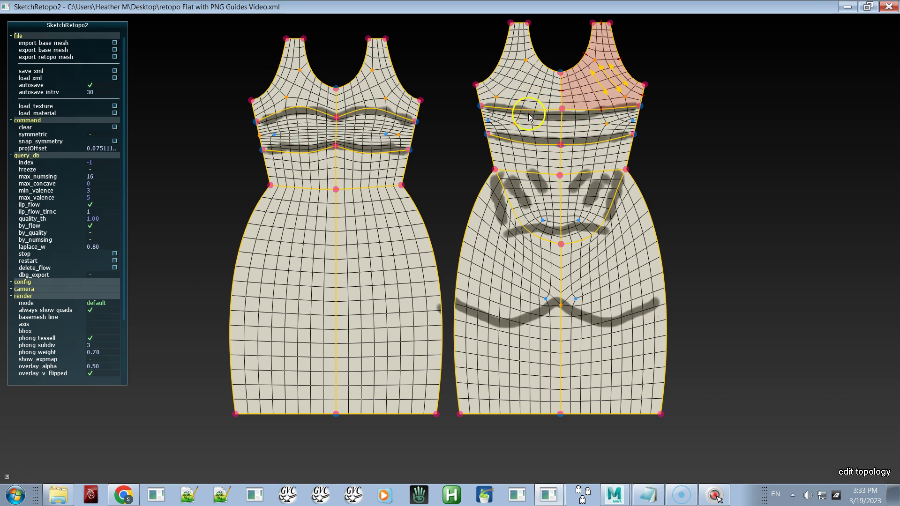
{"action": "left_click", "coordinate": [674, 131]}
{"action": "key", "text": "space"}
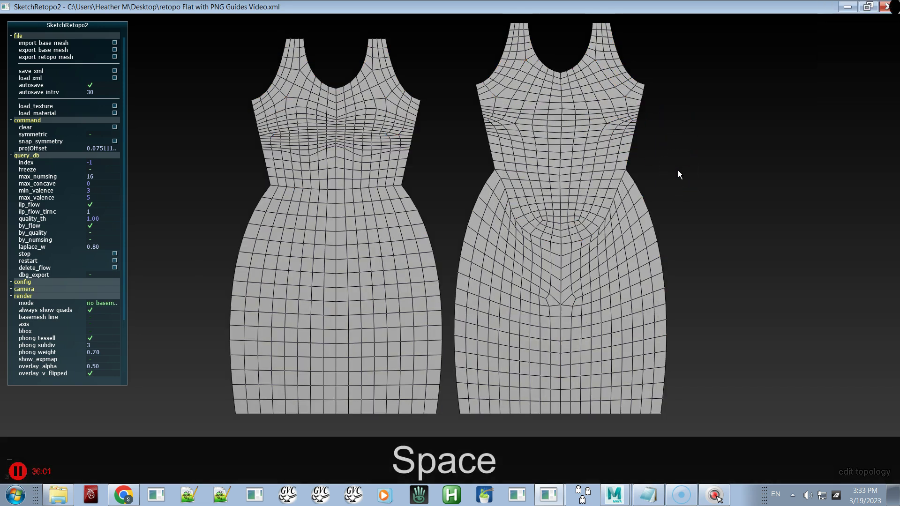
{"action": "key", "text": "space"}
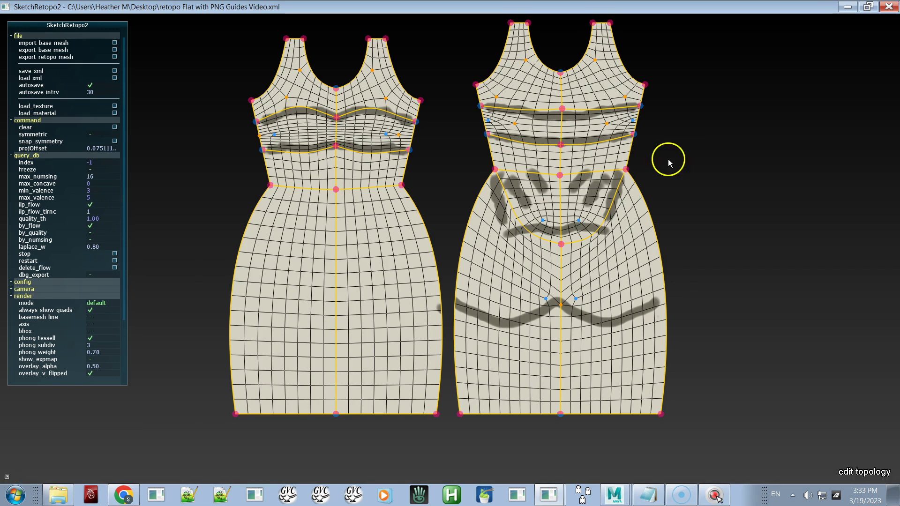
Shift the irregular vertices in the right upper bodice patch of the right-hand dress inward toward the middle of the patch.
{"action": "left_click", "coordinate": [611, 88]}
{"action": "key", "text": "v"}
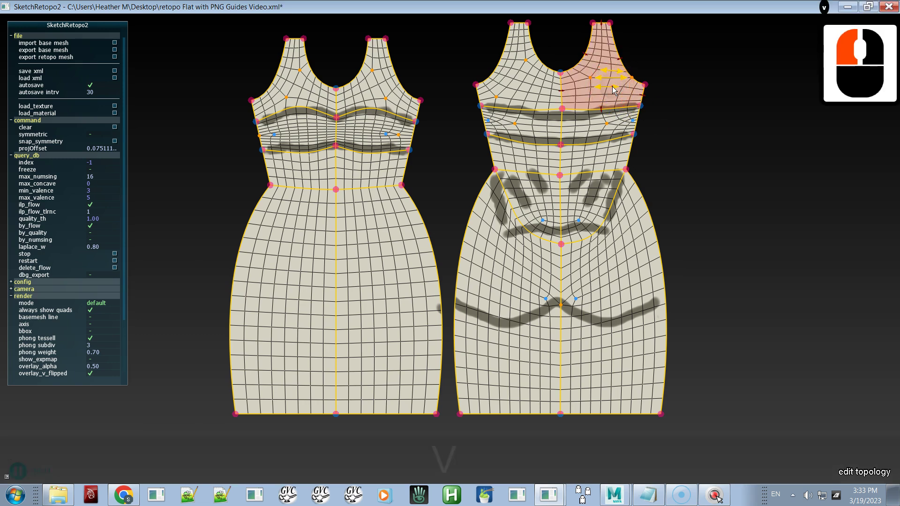
{"action": "key", "text": "b"}
{"action": "key", "text": "b"}
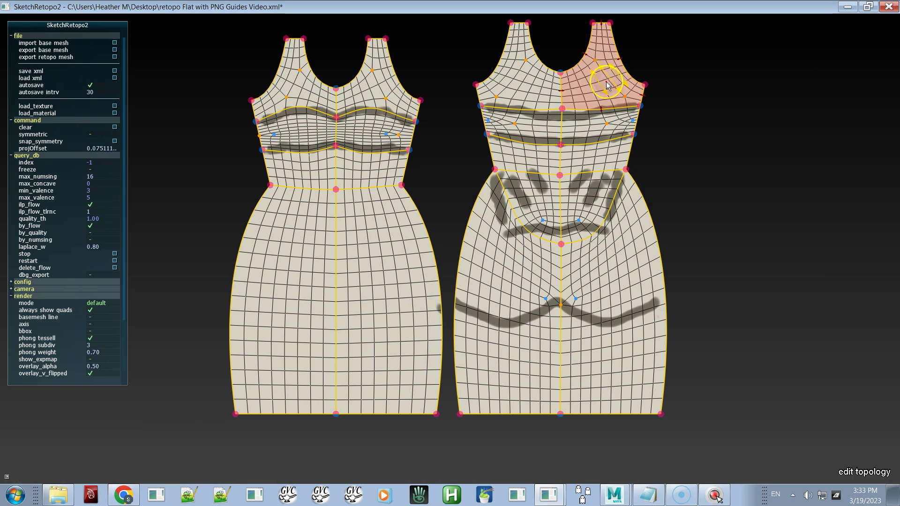
{"action": "key", "text": "x"}
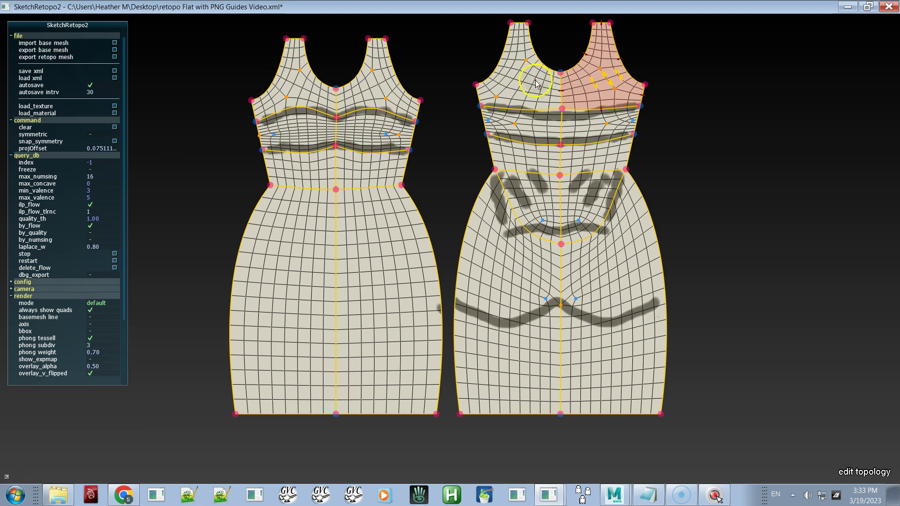
Shift the irregular vertices in the left upper bodice patch of the right-hand dress inward to mirror the right patch.
{"action": "left_click", "coordinate": [519, 82]}
{"action": "left_click", "coordinate": [518, 80]}
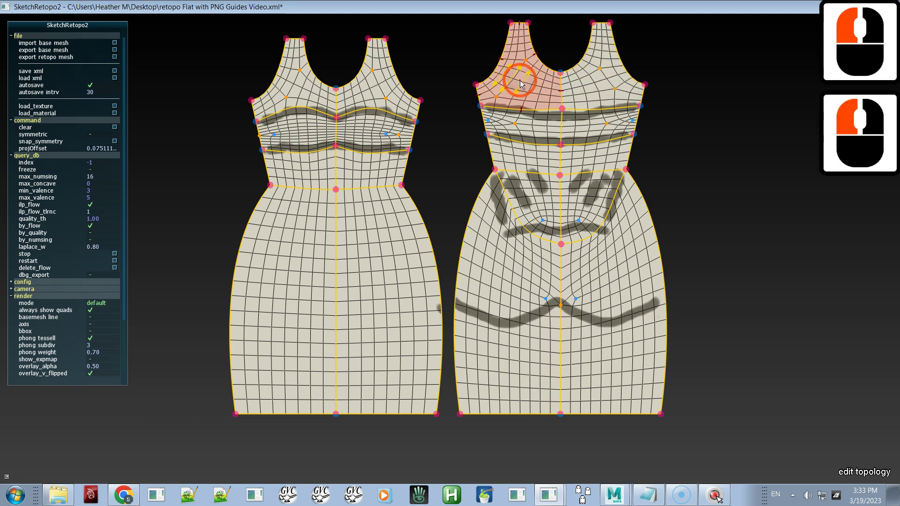
{"action": "key", "text": "x"}
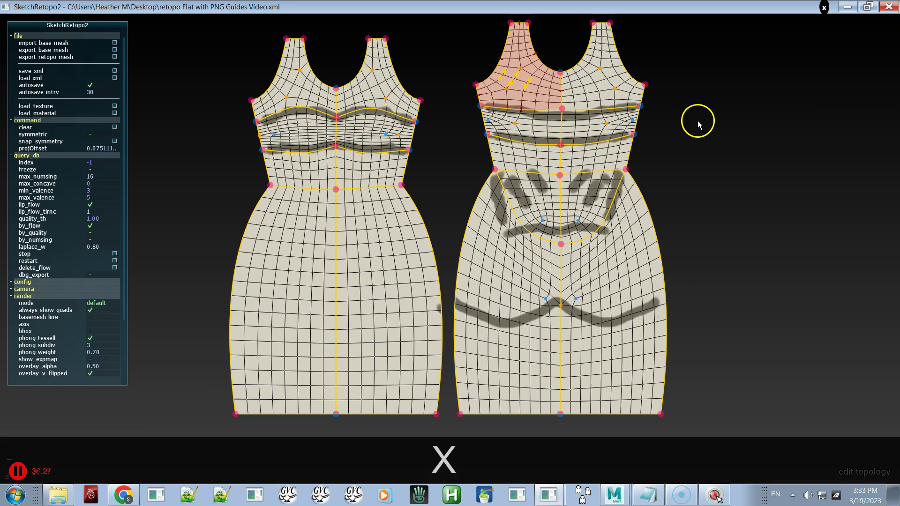
{"action": "left_click", "coordinate": [703, 122]}
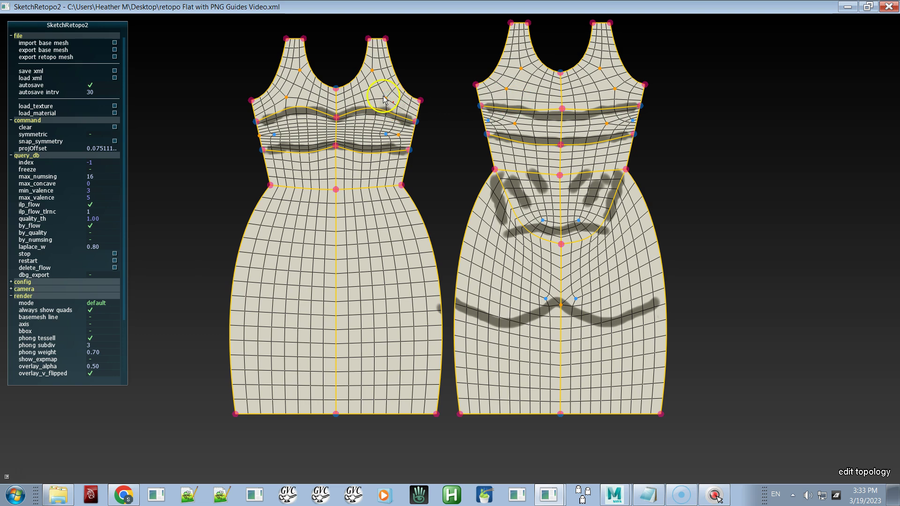
Reposition the irregular vertices in both upper bodice patches of the left-hand dress nearly level between neckline and armhole, and save the file.
{"action": "left_click_drag", "start_coordinate": [371, 84], "coordinate": [363, 88]}
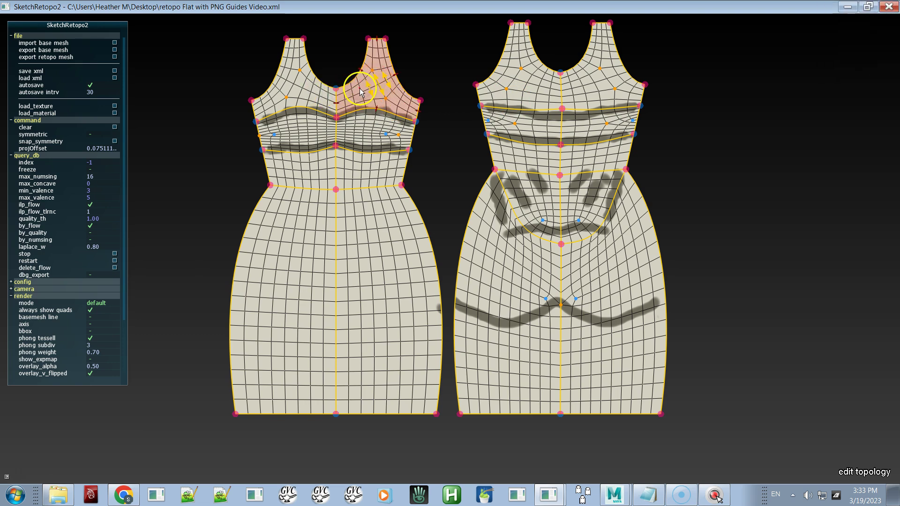
{"action": "key", "text": "b"}
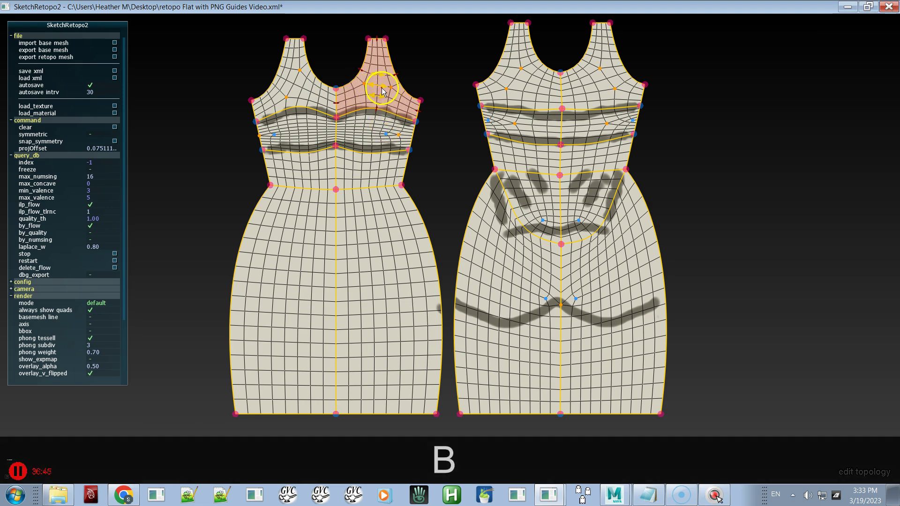
{"action": "left_click", "coordinate": [301, 94]}
{"action": "left_click", "coordinate": [298, 91]}
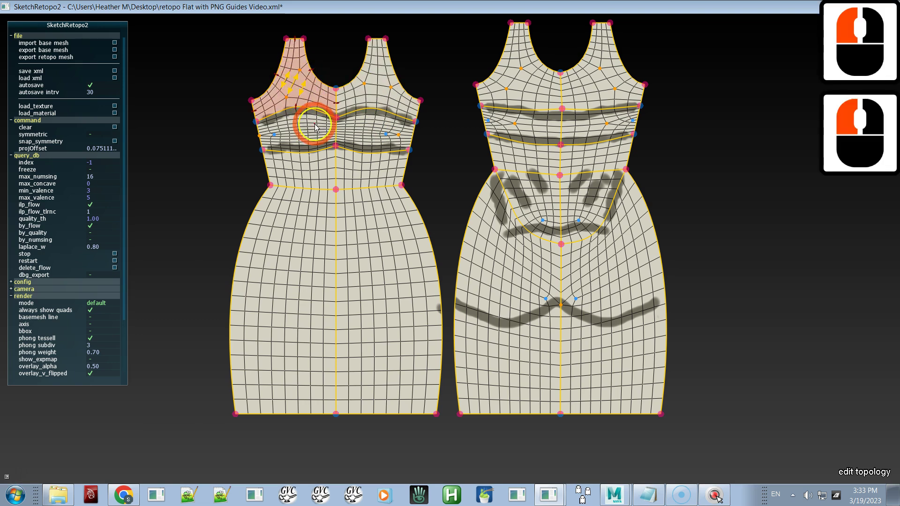
{"action": "key", "text": "b"}
{"action": "key", "text": "b"}
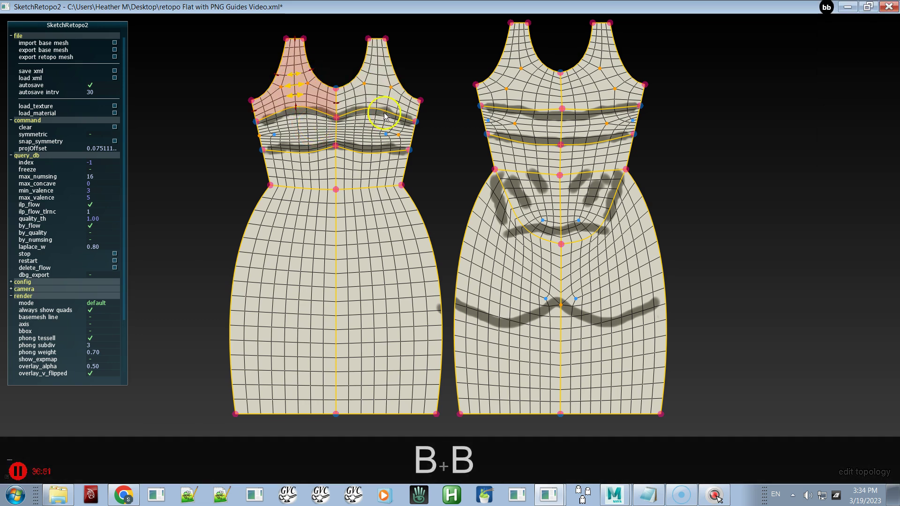
{"action": "left_click", "coordinate": [437, 60]}
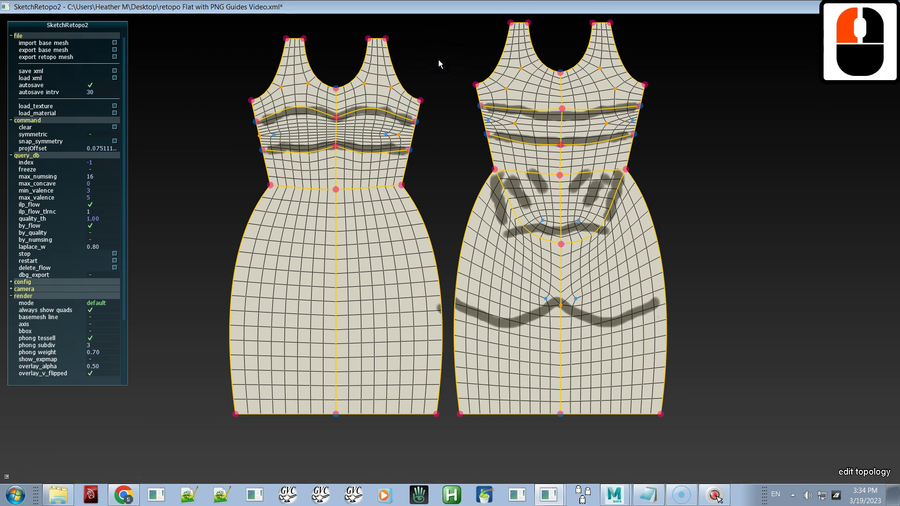
{"action": "left_click", "coordinate": [356, 103]}
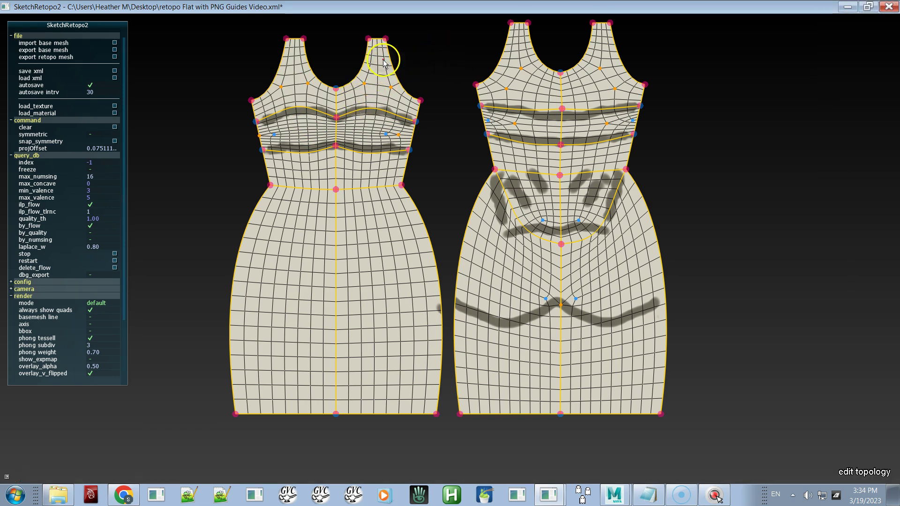
{"action": "key", "text": "ctrl+s"}
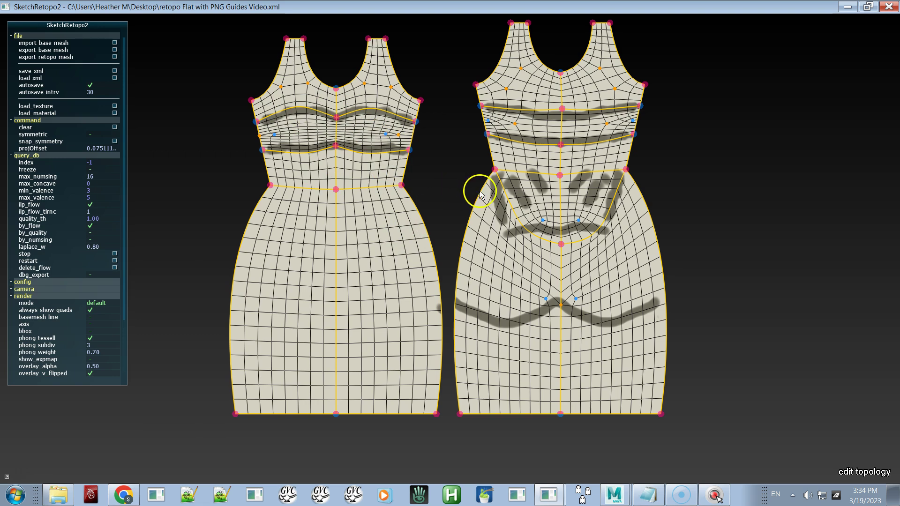
Try alternative quad patterns for the right-hand dress's left abdomen patch, choosing one with irregular vertices near the patch's lower centre.
{"action": "left_click", "coordinate": [542, 209]}
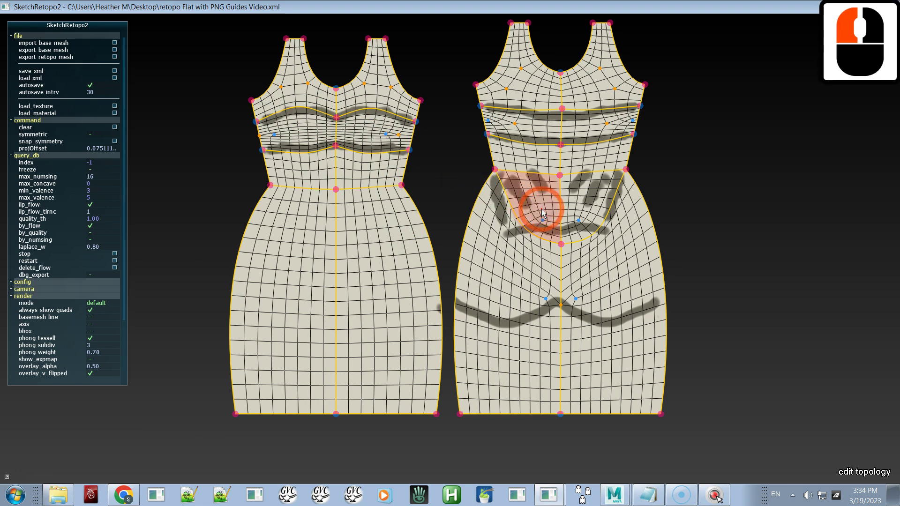
{"action": "left_click_drag", "start_coordinate": [556, 237], "coordinate": [558, 240]}
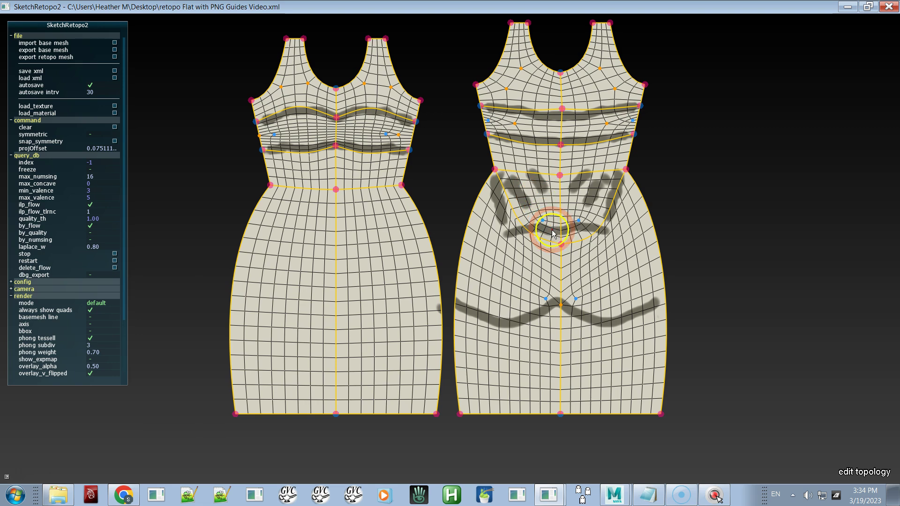
{"action": "double_click", "coordinate": [533, 195]}
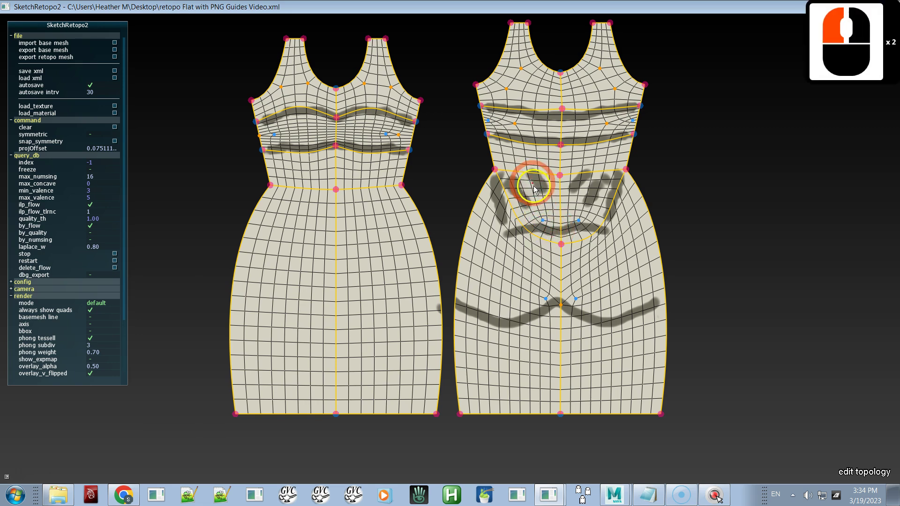
{"action": "double_click", "coordinate": [536, 203]}
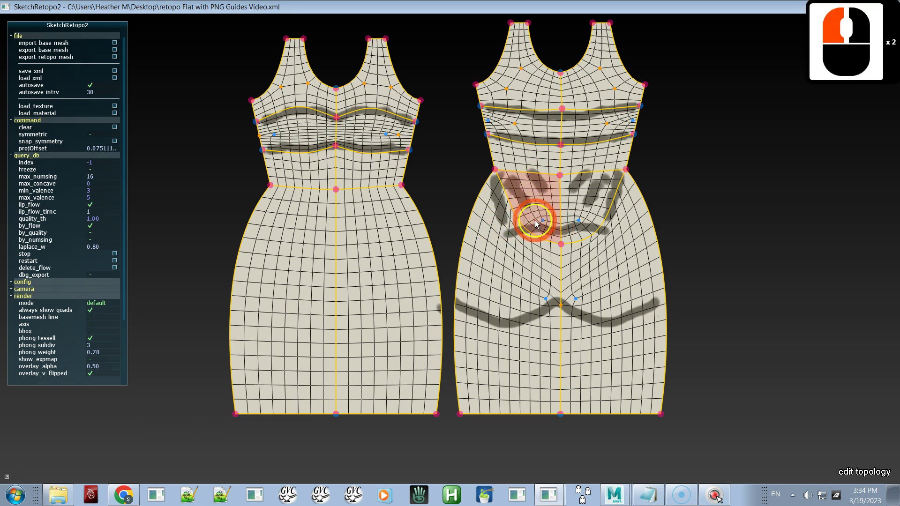
{"action": "key", "text": "b"}
{"action": "key", "text": "b"}
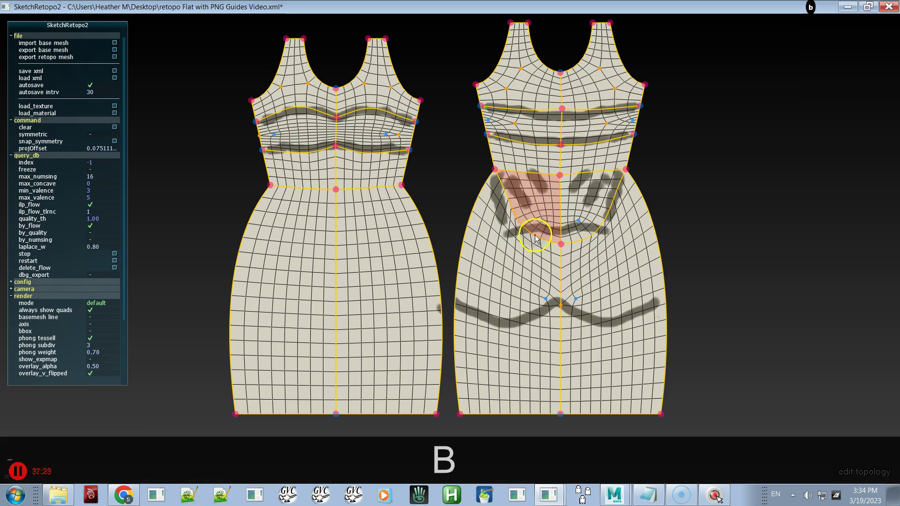
{"action": "key", "text": "b"}
{"action": "key", "text": "b"}
{"action": "key", "text": "b"}
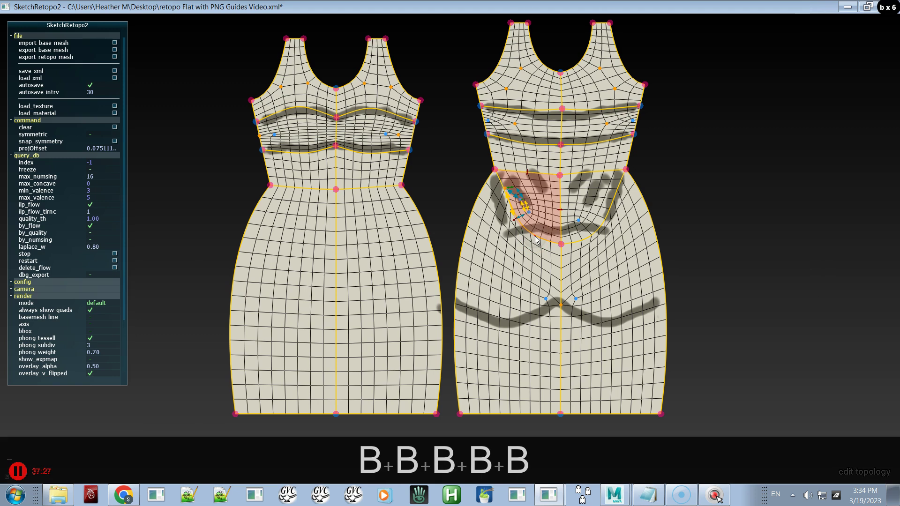
{"action": "key", "text": "b"}
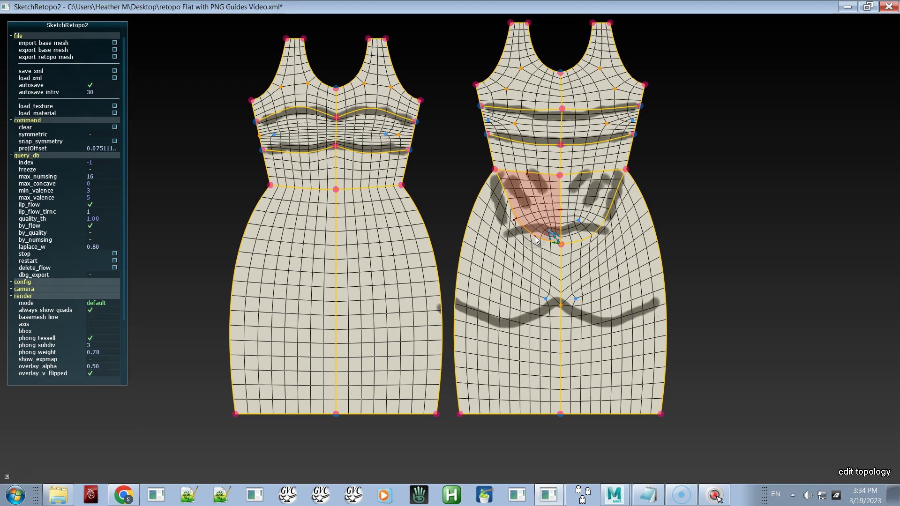
{"action": "key", "text": "b"}
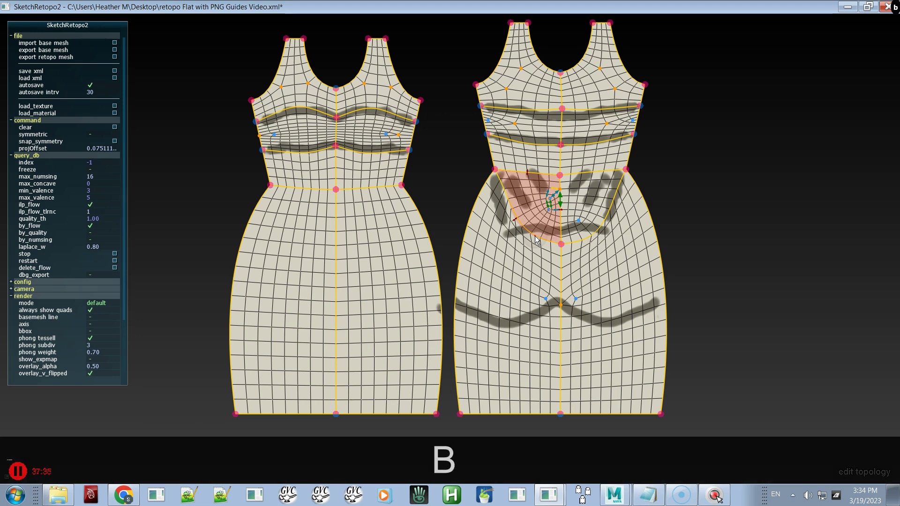
{"action": "key", "text": "b"}
{"action": "key", "text": "b"}
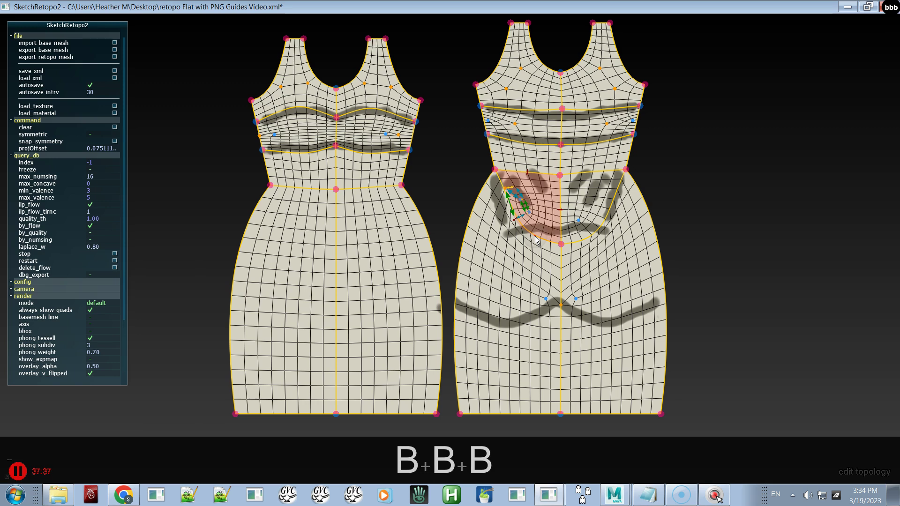
{"action": "key", "text": "b"}
{"action": "key", "text": "b"}
{"action": "key", "text": "b"}
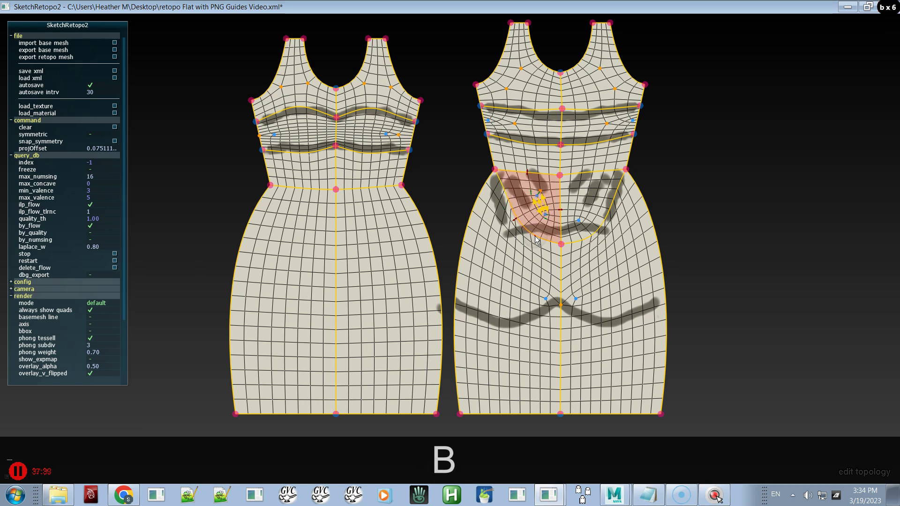
{"action": "key", "text": "b"}
{"action": "key", "text": "b"}
{"action": "key", "text": "b"}
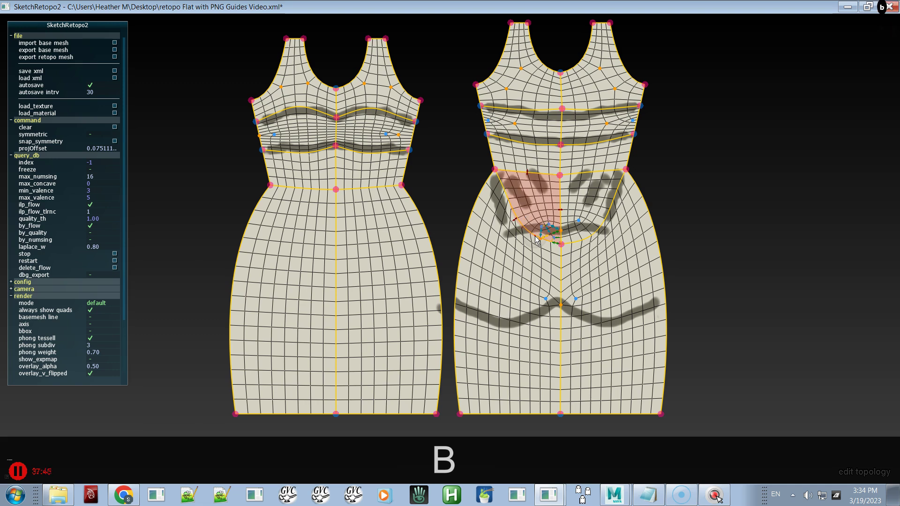
{"action": "key", "text": "b"}
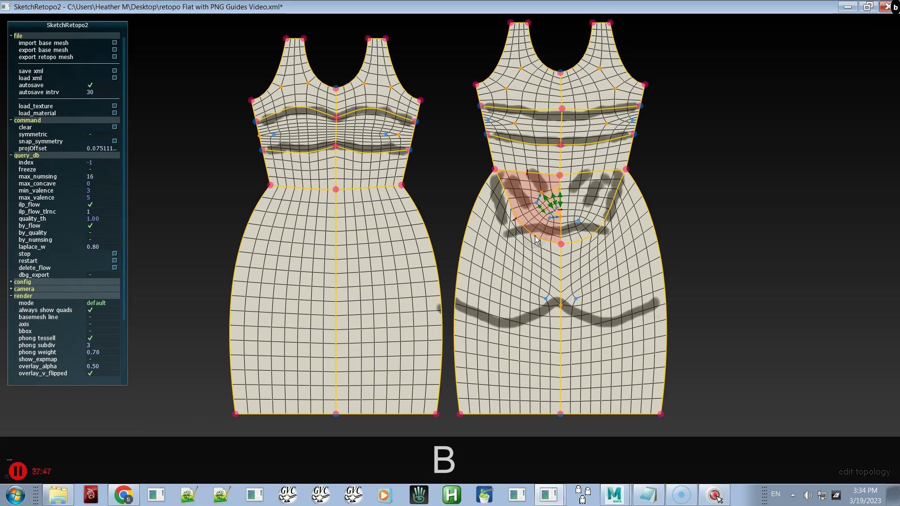
{"action": "key", "text": "b"}
{"action": "key", "text": "b"}
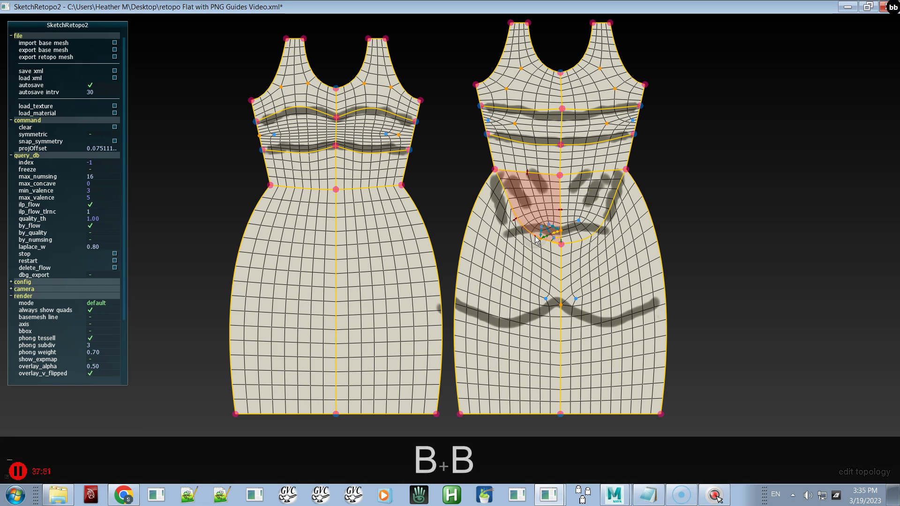
{"action": "key", "text": "b"}
{"action": "key", "text": "b"}
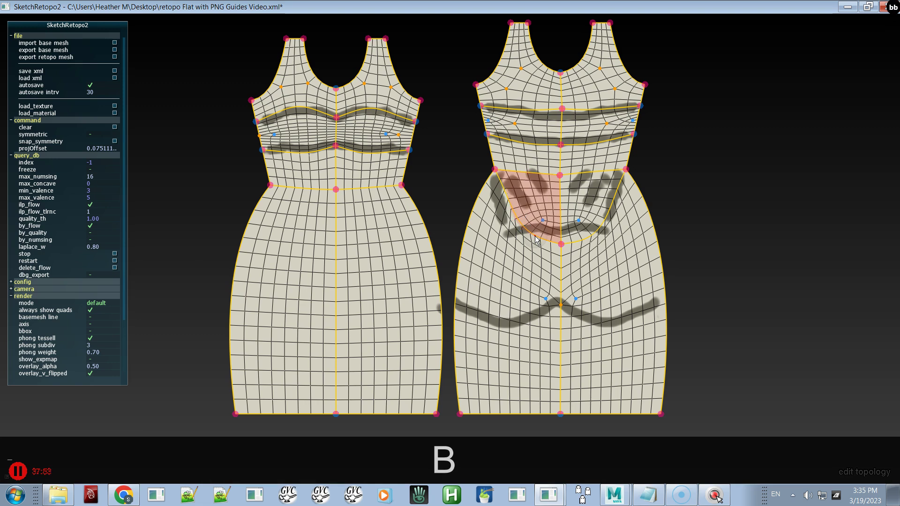
{"action": "key", "text": "b"}
{"action": "key", "text": "b"}
{"action": "key", "text": "b"}
{"action": "key", "text": "b"}
{"action": "key", "text": "b"}
{"action": "key", "text": "b"}
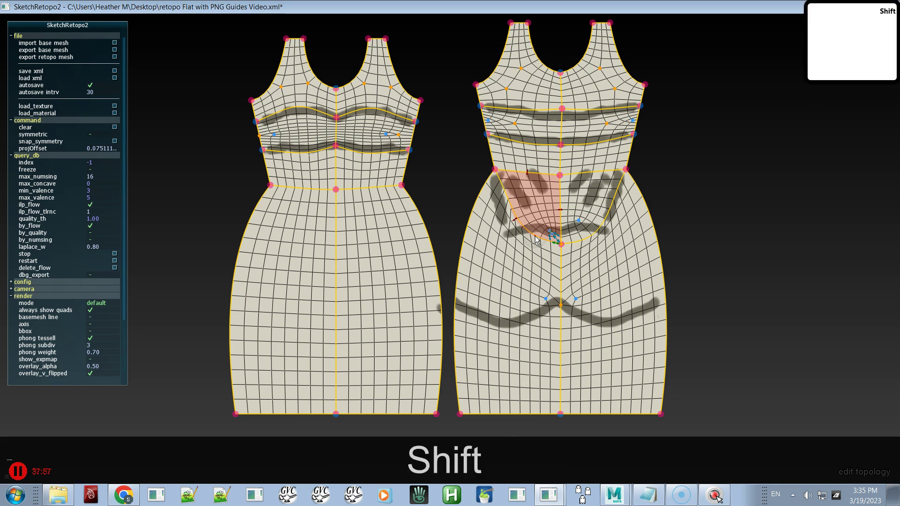
{"action": "left_click", "coordinate": [701, 233], "text": "shift"}
{"action": "left_click_drag", "start_coordinate": [653, 250], "coordinate": [612, 255], "text": "shift"}
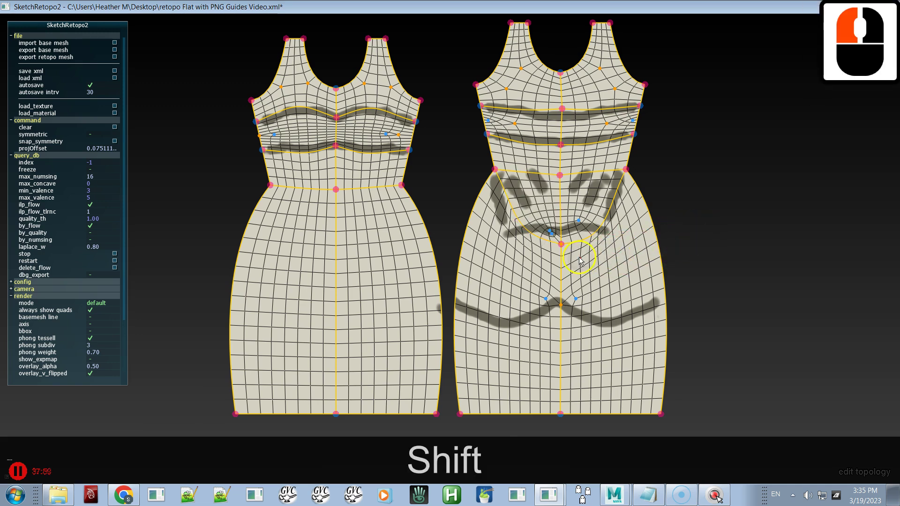
Cycle the quad patterns of the right-hand dress's right abdomen patch to one with irregular vertices clustered near its lower centre point.
{"action": "right_click_drag", "start_coordinate": [577, 243], "coordinate": [800, 357], "text": "alt"}
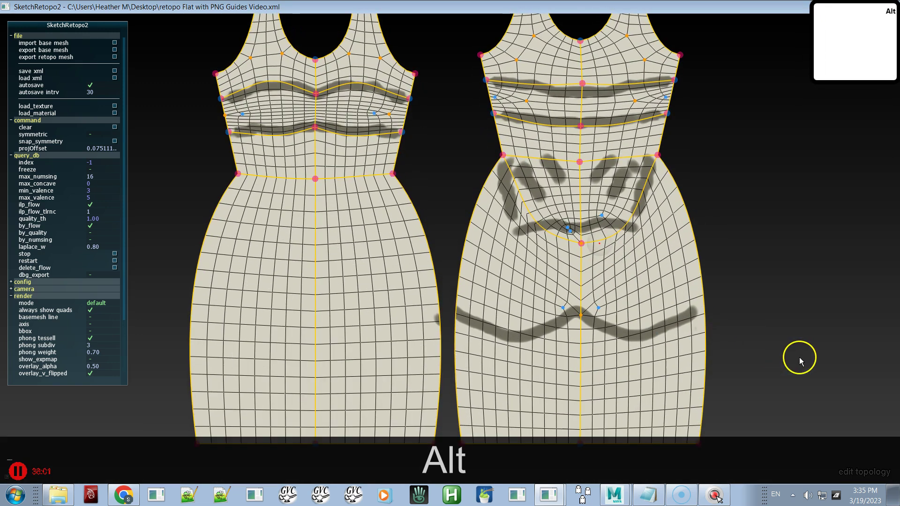
{"action": "right_click_drag", "start_coordinate": [595, 217], "coordinate": [763, 400], "text": "alt"}
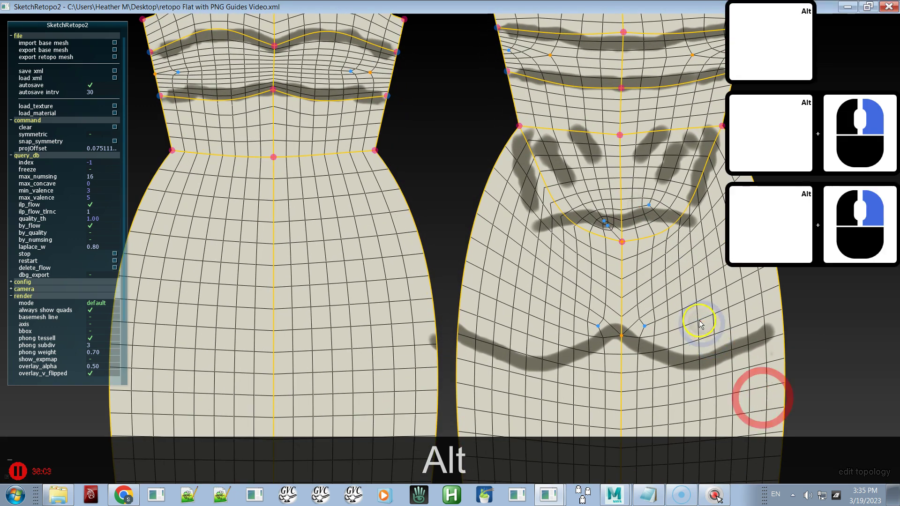
{"action": "middle_click_drag", "start_coordinate": [687, 302], "coordinate": [600, 328], "text": "alt"}
{"action": "right_click_drag", "start_coordinate": [589, 279], "coordinate": [706, 398], "text": "alt"}
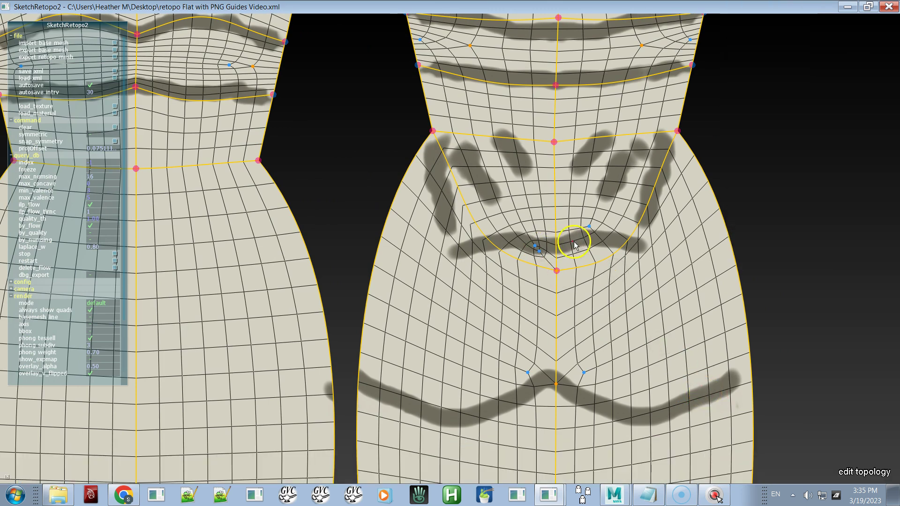
{"action": "left_click", "coordinate": [593, 230]}
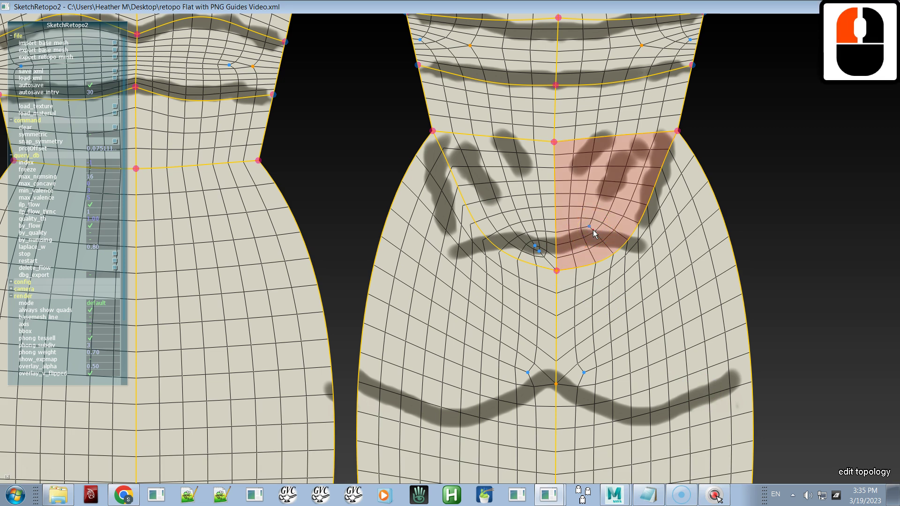
{"action": "key", "text": "v"}
{"action": "key", "text": "v"}
{"action": "key", "text": "v"}
{"action": "key", "text": "v"}
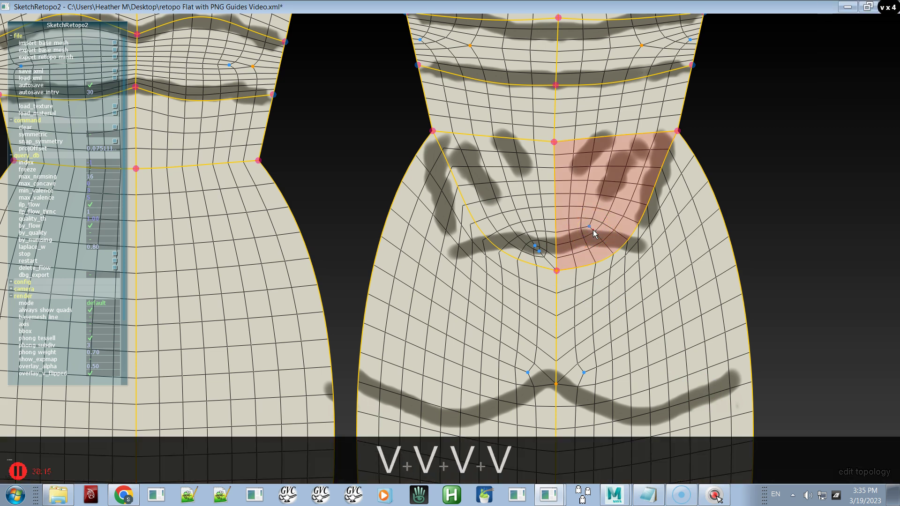
{"action": "key", "text": "b"}
{"action": "key", "text": "b"}
{"action": "key", "text": "b"}
{"action": "key", "text": "b"}
{"action": "key", "text": "b"}
{"action": "key", "text": "b"}
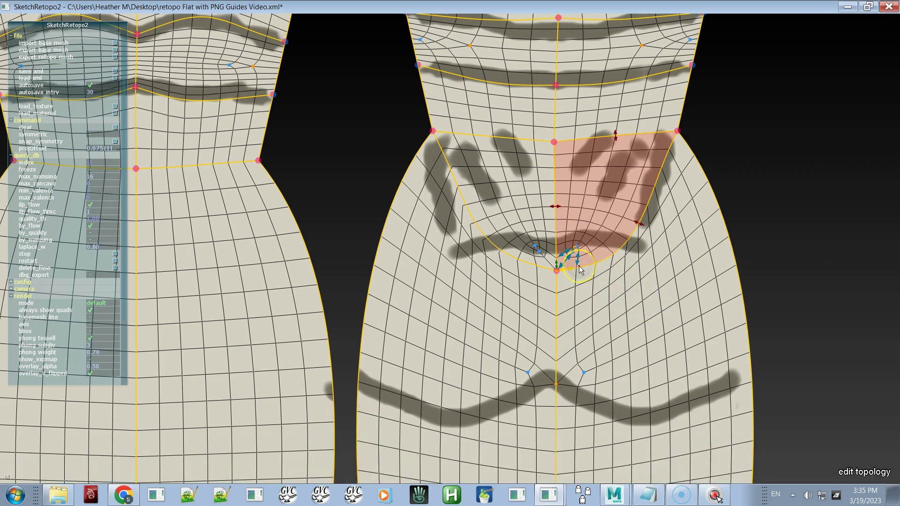
Try to shift the irregular vertices in the right abdomen patch away from the centre line to mirror the left patch.
{"action": "left_click_drag", "start_coordinate": [572, 257], "coordinate": [594, 281]}
{"action": "key", "text": "v+c"}
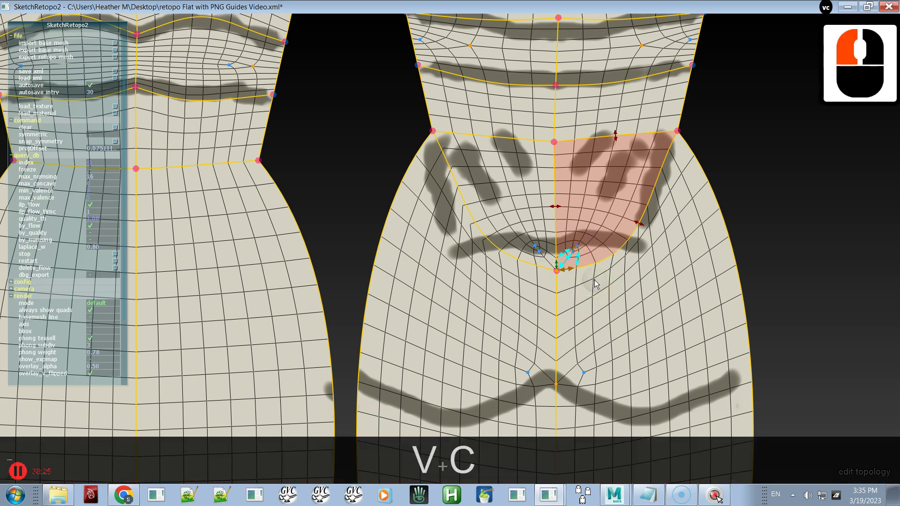
{"action": "key", "text": "v"}
{"action": "key", "text": "x"}
{"action": "key", "text": "x"}
{"action": "key", "text": "c"}
{"action": "key", "text": "x"}
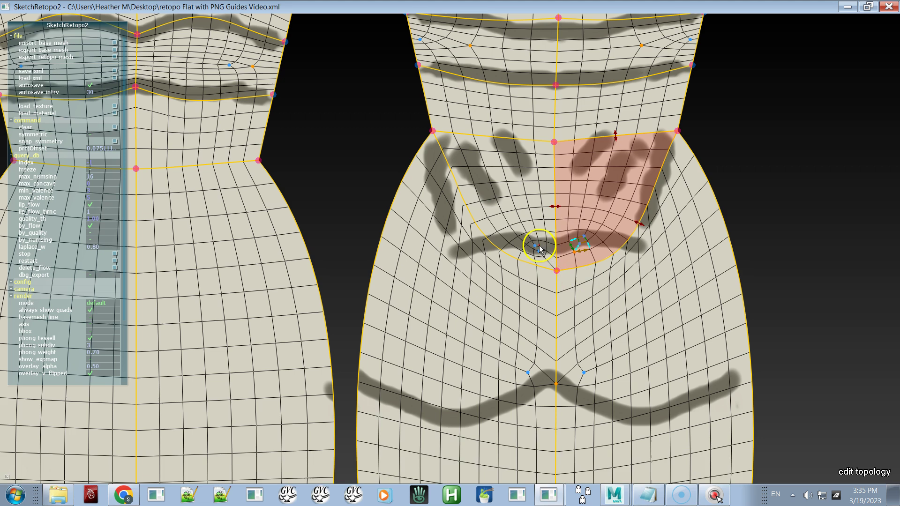
{"action": "left_click", "coordinate": [539, 244]}
{"action": "left_click", "coordinate": [781, 289]}
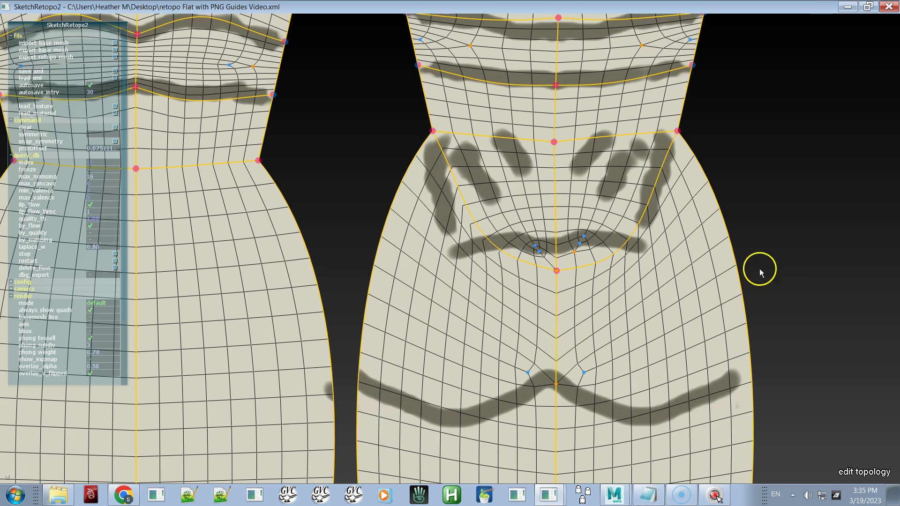
Restore the earlier quad patterns of both abdomen patches, with a single irregular vertex in each patch.
{"action": "left_click_drag", "start_coordinate": [597, 202], "coordinate": [565, 206]}
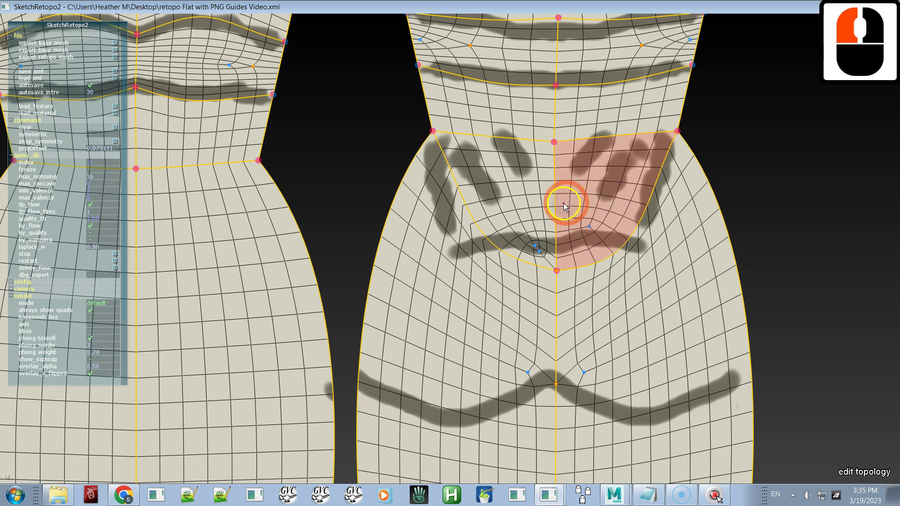
{"action": "left_click", "coordinate": [502, 195]}
{"action": "left_click", "coordinate": [506, 196]}
{"action": "mouse_move", "coordinate": [511, 216]}
{"action": "left_mouse_down"}
{"action": "mouse_move", "coordinate": [542, 267]}
{"action": "mouse_move", "coordinate": [562, 201]}
{"action": "mouse_move", "coordinate": [599, 200]}
{"action": "mouse_move", "coordinate": [517, 165]}
{"action": "left_mouse_up"}
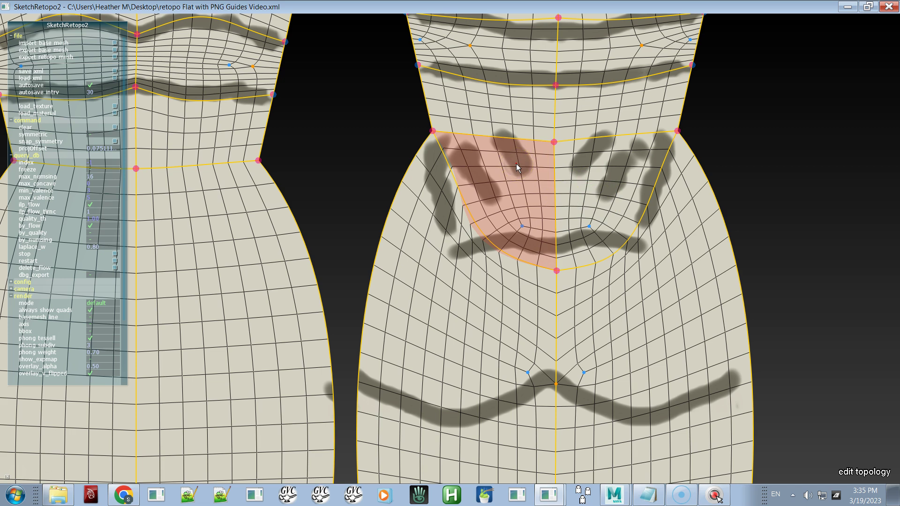
{"action": "left_click", "coordinate": [506, 191]}
{"action": "mouse_move", "coordinate": [501, 219]}
{"action": "left_mouse_down"}
{"action": "mouse_move", "coordinate": [518, 187]}
{"action": "mouse_move", "coordinate": [477, 191]}
{"action": "mouse_move", "coordinate": [452, 175]}
{"action": "mouse_move", "coordinate": [459, 179]}
{"action": "left_mouse_up"}
Deform the curve bounding the left abdomen patch at its upper side and lower bend, and preview the quads without the base mesh.
{"action": "key", "text": "e"}
{"action": "key", "text": "w"}
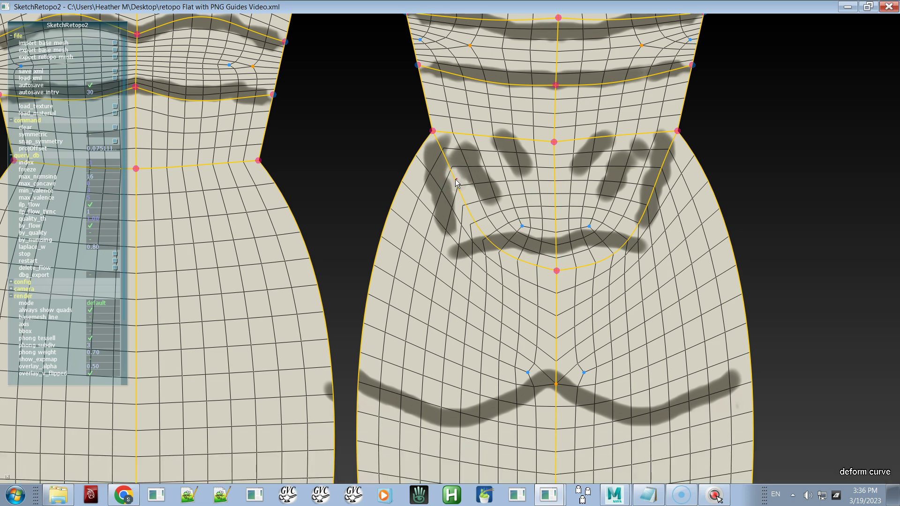
{"action": "left_click_drag", "start_coordinate": [450, 185], "coordinate": [447, 173]}
{"action": "left_click", "coordinate": [447, 175], "text": "shift"}
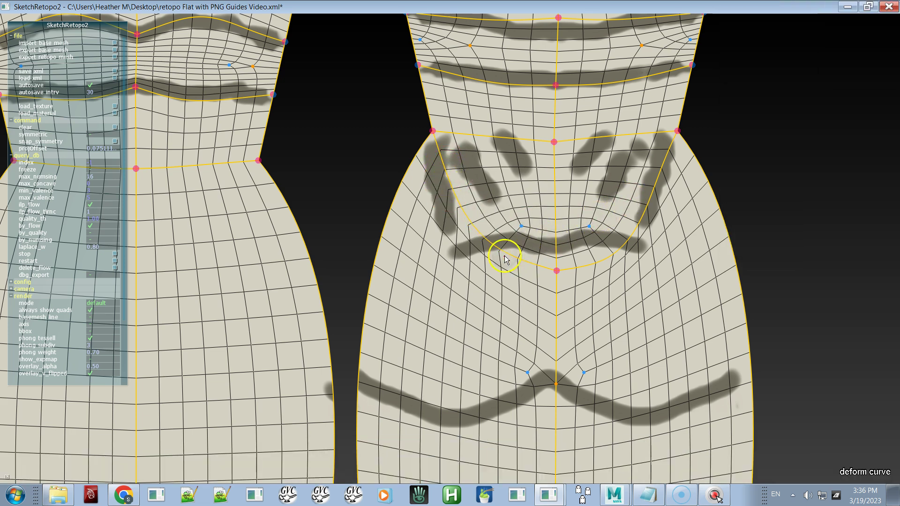
{"action": "mouse_move", "coordinate": [493, 245]}
{"action": "left_mouse_down"}
{"action": "mouse_move", "coordinate": [484, 227]}
{"action": "mouse_move", "coordinate": [500, 237]}
{"action": "mouse_move", "coordinate": [491, 227]}
{"action": "mouse_move", "coordinate": [493, 242]}
{"action": "mouse_move", "coordinate": [485, 226]}
{"action": "left_mouse_up"}
{"action": "key", "text": "space"}
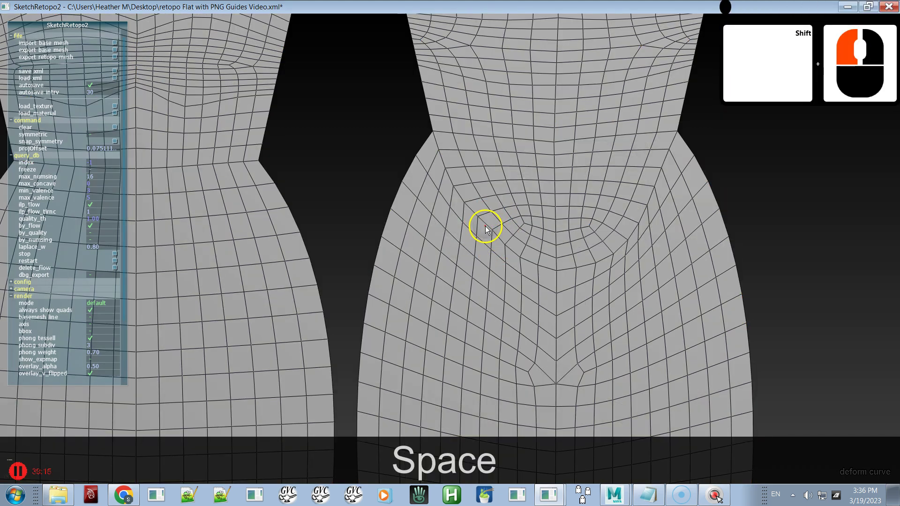
{"action": "key", "text": "space"}
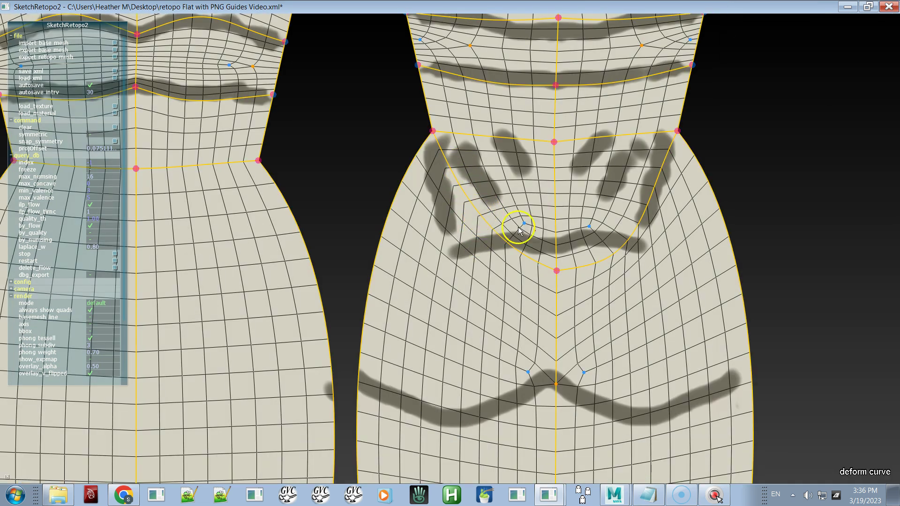
Smooth the curves bounding both abdomen patches of the right-hand dress, and preview the whole quad layout without the base mesh.
{"action": "key", "text": "shift"}
{"action": "mouse_move", "coordinate": [642, 214]}
{"action": "left_mouse_down", "text": "shift"}
{"action": "mouse_move", "coordinate": [617, 250]}
{"action": "mouse_move", "coordinate": [525, 255]}
{"action": "mouse_move", "coordinate": [522, 265]}
{"action": "mouse_move", "coordinate": [521, 257]}
{"action": "left_mouse_up", "text": "shift"}
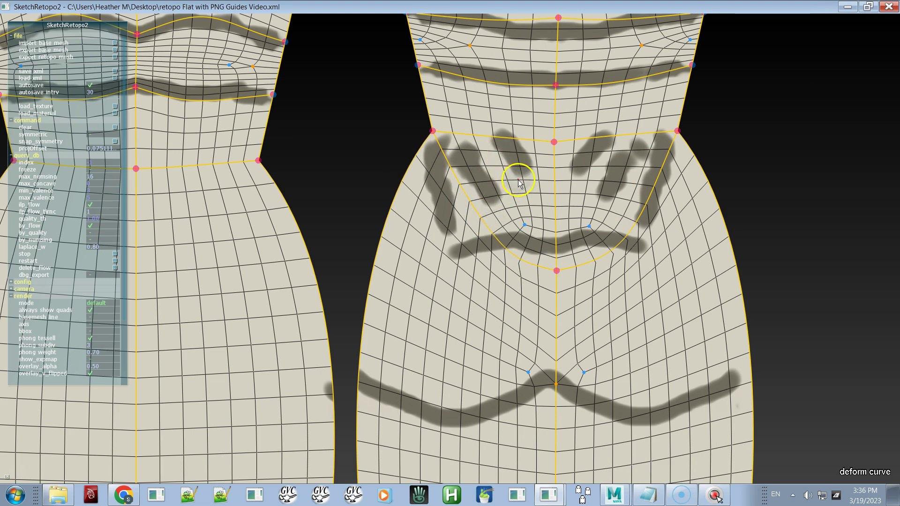
{"action": "key", "text": "space"}
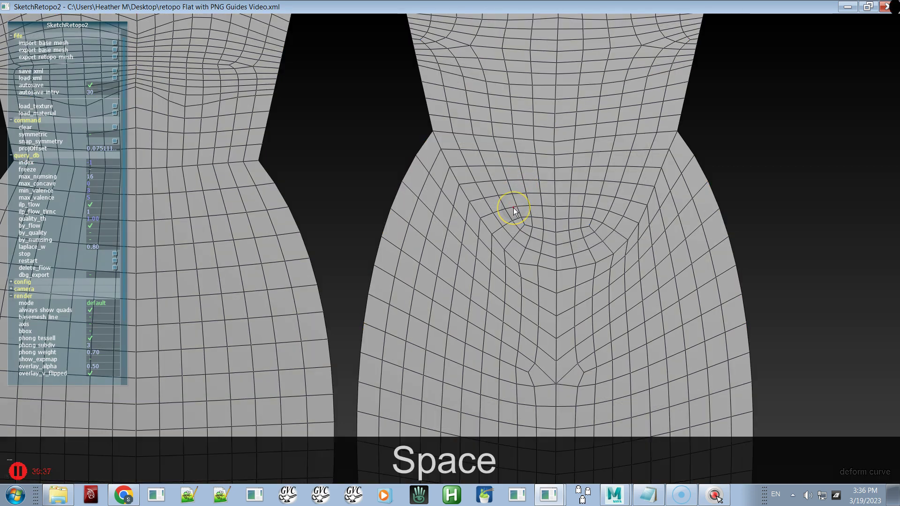
{"action": "right_click_drag", "start_coordinate": [513, 246], "coordinate": [484, 101], "text": "alt"}
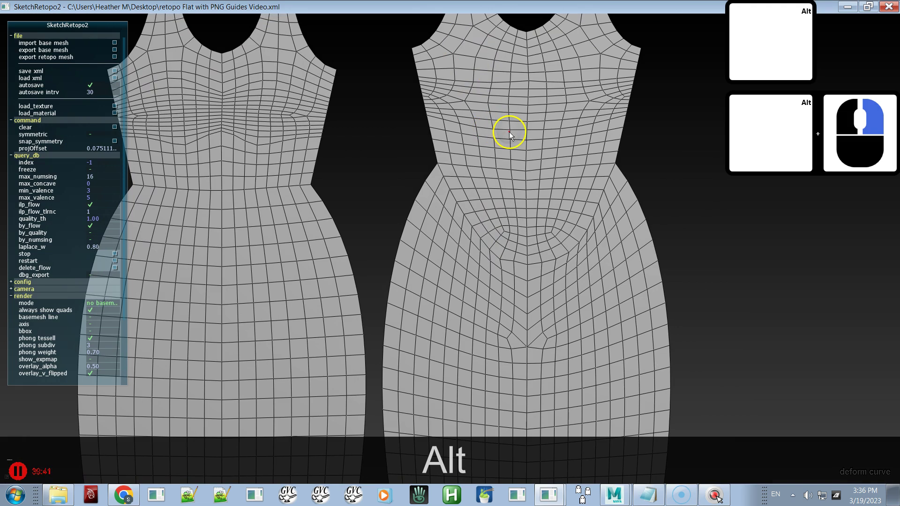
{"action": "key", "text": "d"}
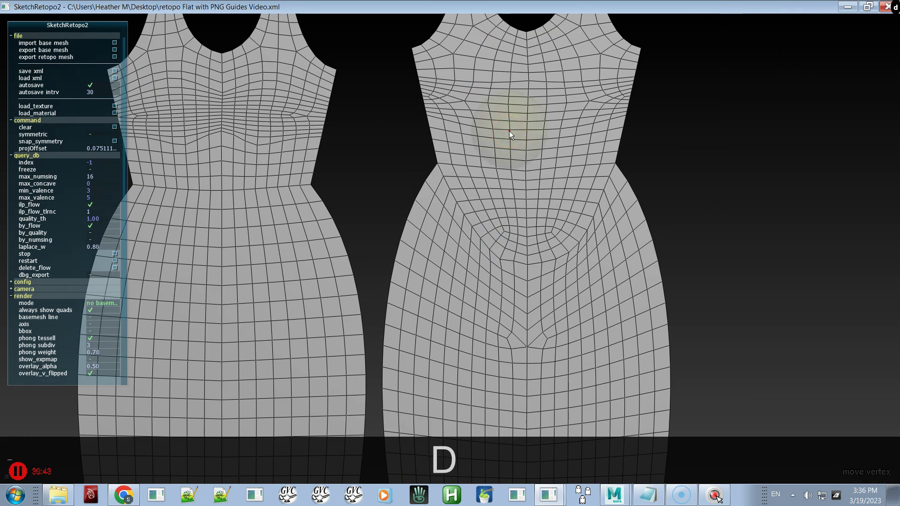
Smooth the quads along the centre line of the right-hand dress, from the bodice down past the lower abdomen.
{"action": "key", "text": "shift"}
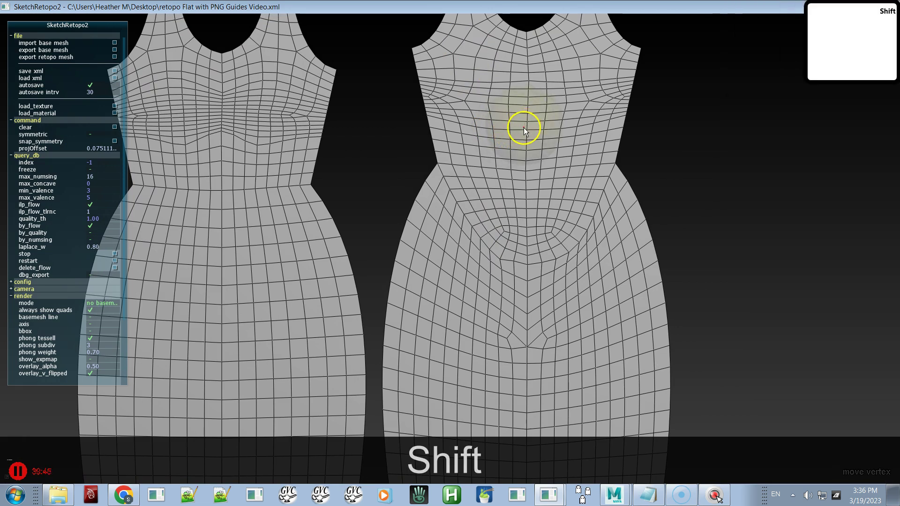
{"action": "mouse_move", "coordinate": [524, 128]}
{"action": "left_mouse_down", "text": "shift"}
{"action": "mouse_move", "coordinate": [526, 94]}
{"action": "mouse_move", "coordinate": [521, 186]}
{"action": "mouse_move", "coordinate": [523, 97]}
{"action": "mouse_move", "coordinate": [526, 155]}
{"action": "left_mouse_up", "text": "shift"}
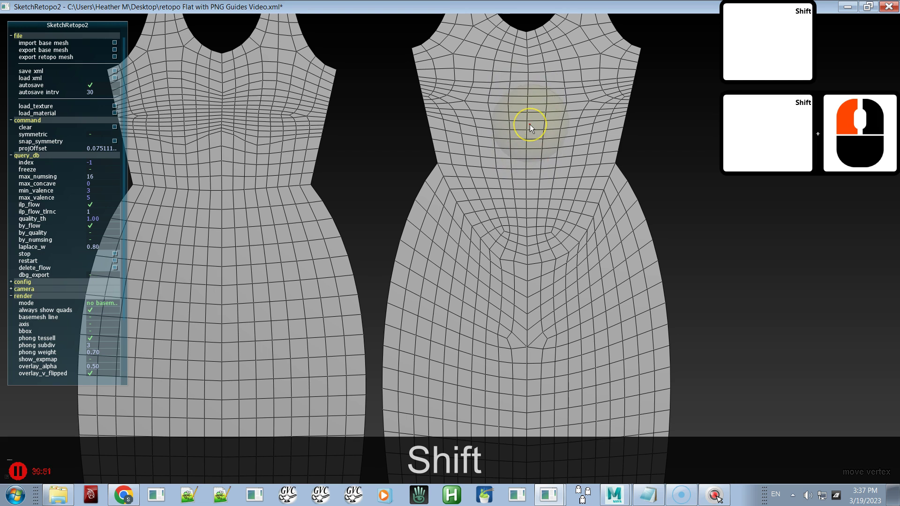
{"action": "mouse_move", "coordinate": [523, 197]}
{"action": "left_mouse_down", "text": "shift"}
{"action": "mouse_move", "coordinate": [517, 300]}
{"action": "mouse_move", "coordinate": [572, 253]}
{"action": "mouse_move", "coordinate": [523, 325]}
{"action": "mouse_move", "coordinate": [525, 363]}
{"action": "left_mouse_up", "text": "shift"}
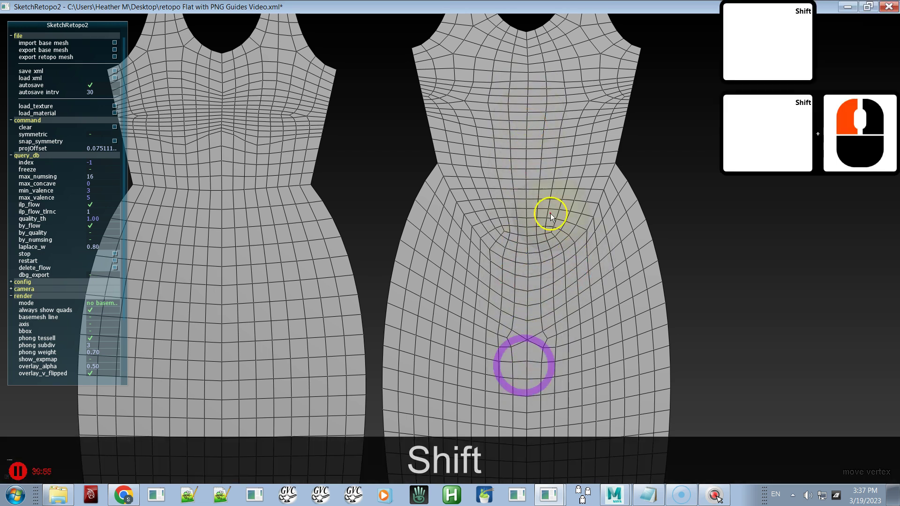
{"action": "mouse_move", "coordinate": [536, 134]}
{"action": "left_mouse_down", "text": "shift"}
{"action": "mouse_move", "coordinate": [524, 77]}
{"action": "mouse_move", "coordinate": [554, 74]}
{"action": "left_mouse_up", "text": "shift"}
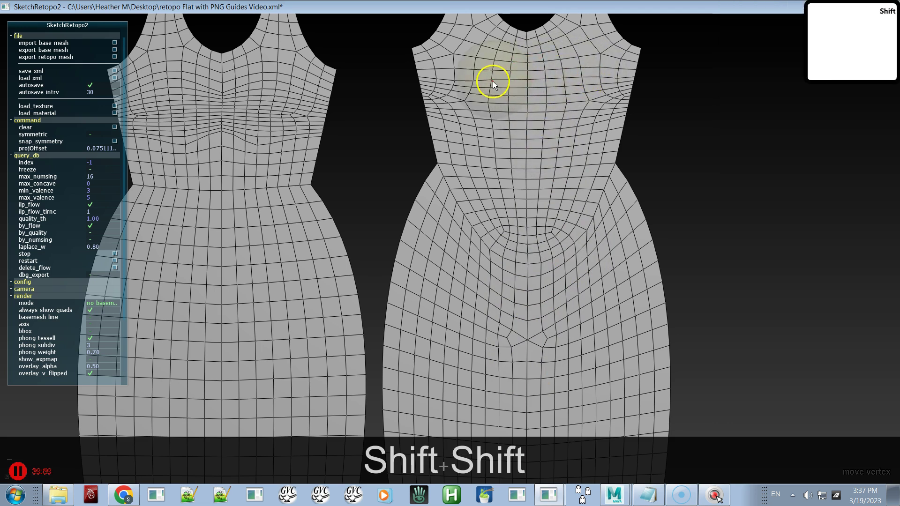
Smooth the quads on both sides of the right-hand dress's chest, around the irregular vertices near the underarms.
{"action": "left_click", "coordinate": [468, 78], "text": "shift"}
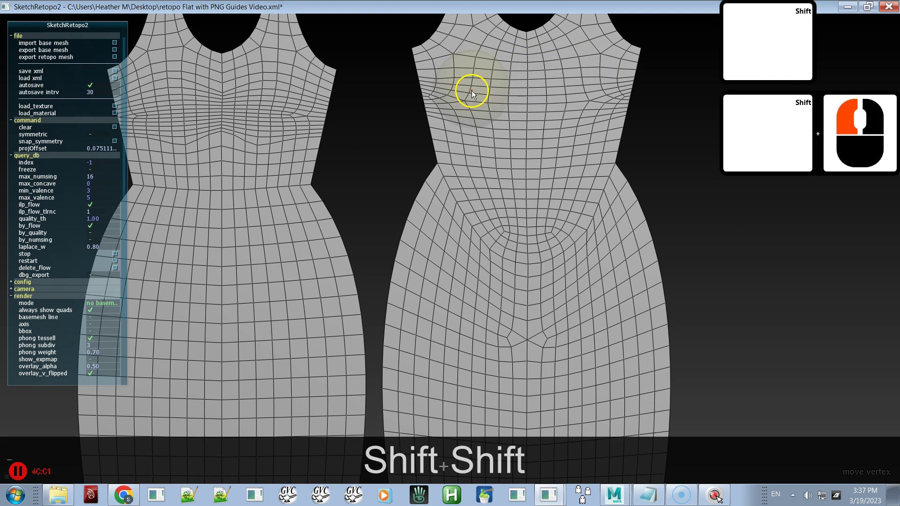
{"action": "mouse_move", "coordinate": [457, 101]}
{"action": "left_mouse_down", "text": "shift"}
{"action": "mouse_move", "coordinate": [476, 114]}
{"action": "mouse_move", "coordinate": [483, 138]}
{"action": "mouse_move", "coordinate": [497, 140]}
{"action": "left_mouse_up", "text": "shift"}
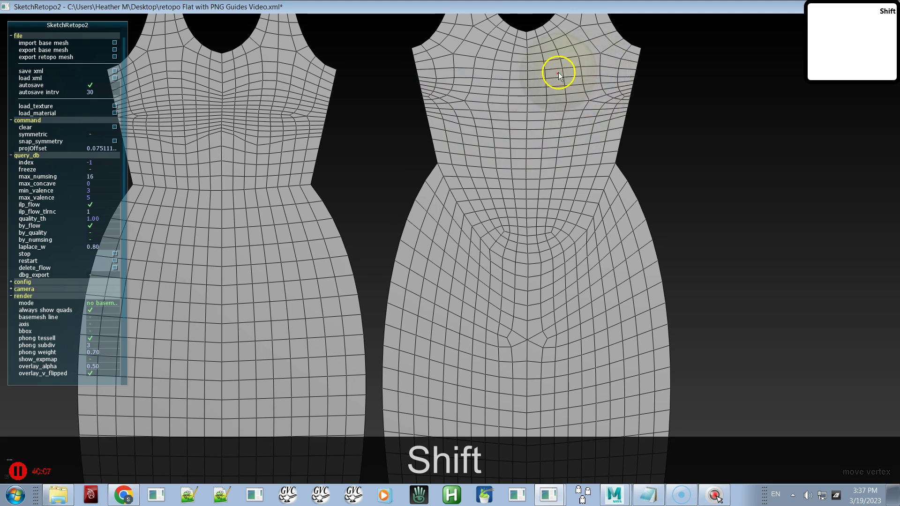
{"action": "mouse_move", "coordinate": [593, 64]}
{"action": "left_mouse_down", "text": "shift"}
{"action": "mouse_move", "coordinate": [547, 84]}
{"action": "mouse_move", "coordinate": [496, 69]}
{"action": "mouse_move", "coordinate": [477, 113]}
{"action": "left_mouse_up", "text": "shift"}
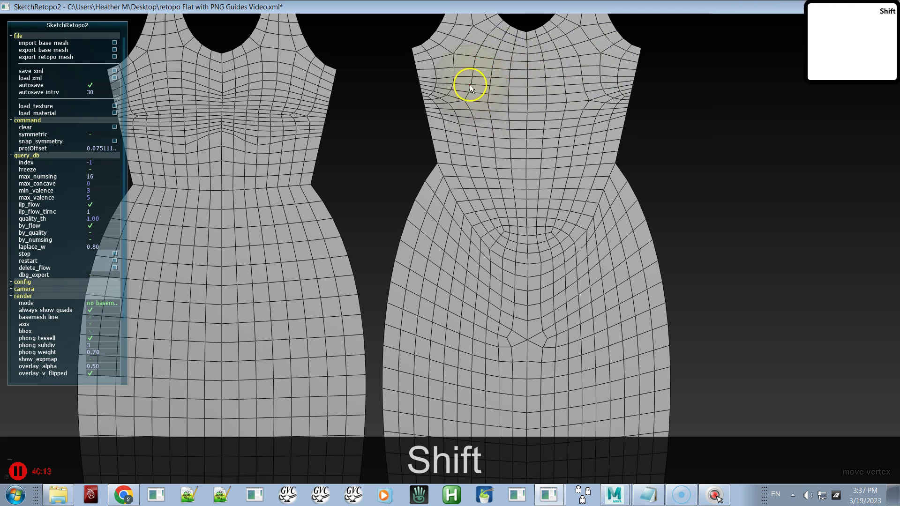
{"action": "left_click_drag", "start_coordinate": [469, 72], "coordinate": [479, 93], "text": "shift"}
Check the left chest curve against the painted guides, and smooth the surrounding quads below the right-hand dress's left armhole.
{"action": "right_click_drag", "start_coordinate": [488, 116], "coordinate": [534, 169], "text": "alt"}
{"action": "middle_click_drag", "start_coordinate": [496, 112], "coordinate": [495, 238], "text": "alt"}
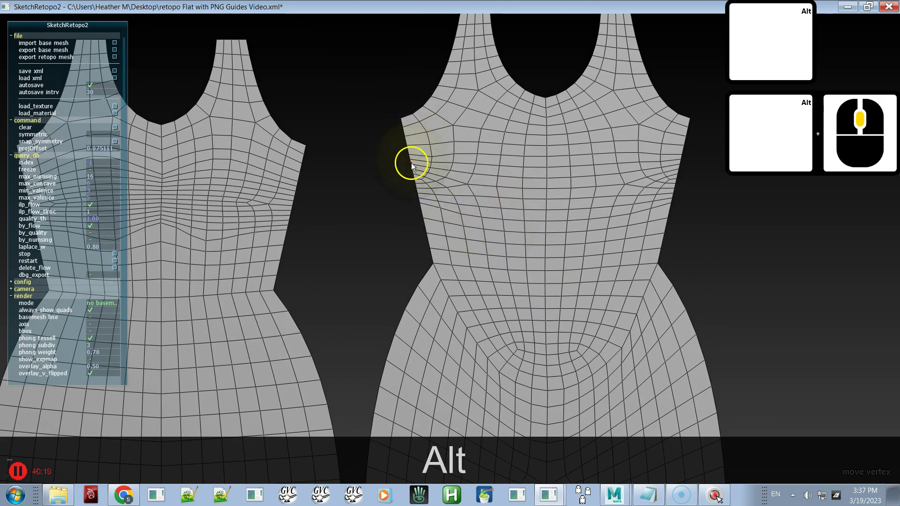
{"action": "key", "text": "space"}
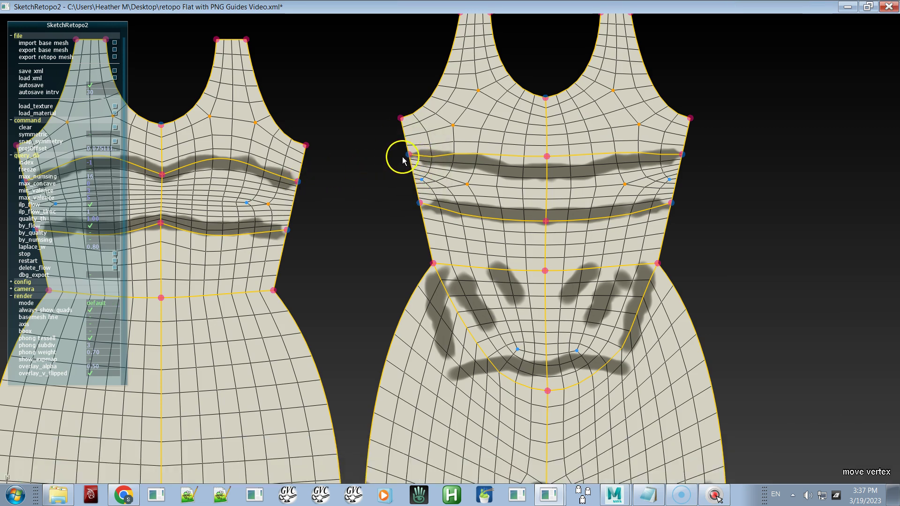
{"action": "left_click", "coordinate": [495, 146]}
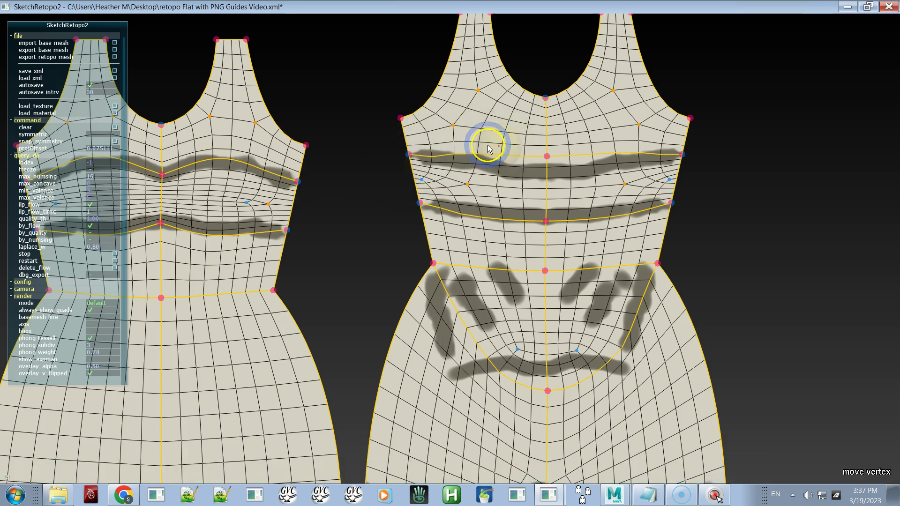
{"action": "left_click", "coordinate": [455, 157], "text": "shift"}
{"action": "left_click", "coordinate": [439, 162], "text": "shift"}
{"action": "key", "text": "shift+space"}
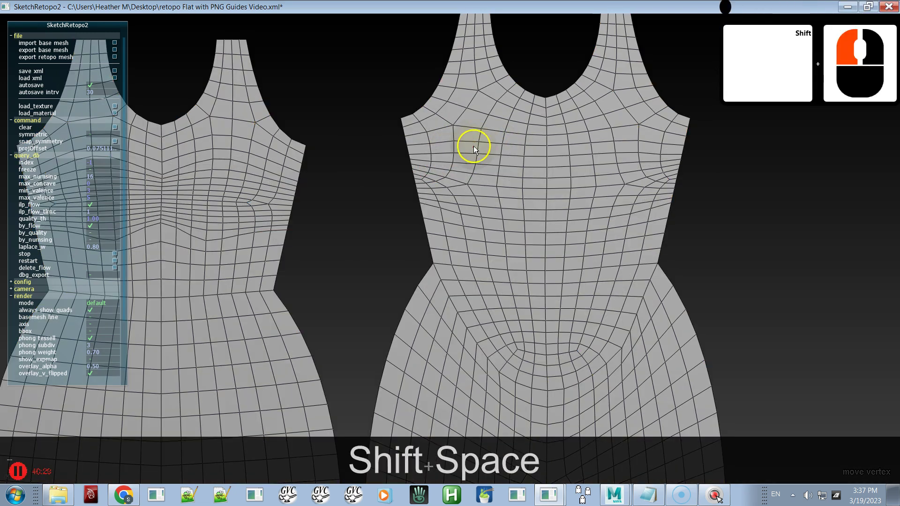
{"action": "left_click", "coordinate": [452, 150], "text": "shift"}
{"action": "left_click_drag", "start_coordinate": [454, 131], "coordinate": [457, 190], "text": "shift"}
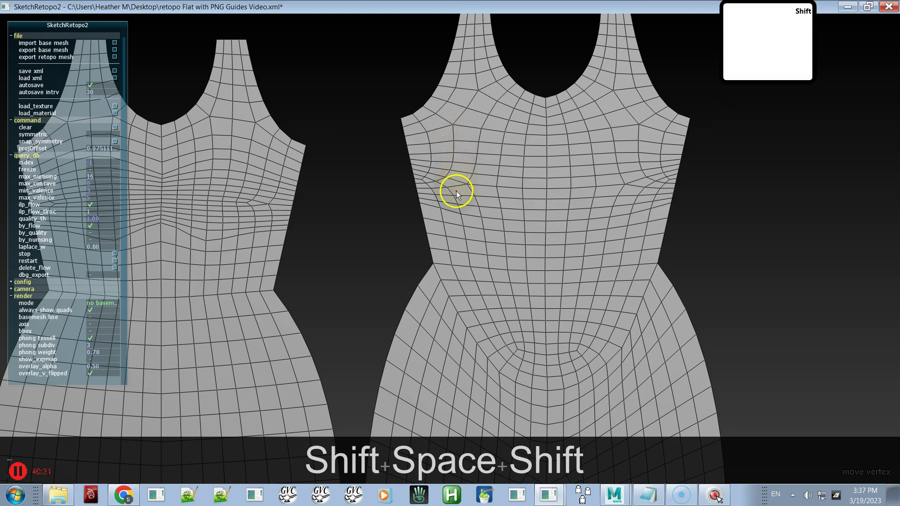
{"action": "left_click_drag", "start_coordinate": [456, 137], "coordinate": [467, 120], "text": "shift"}
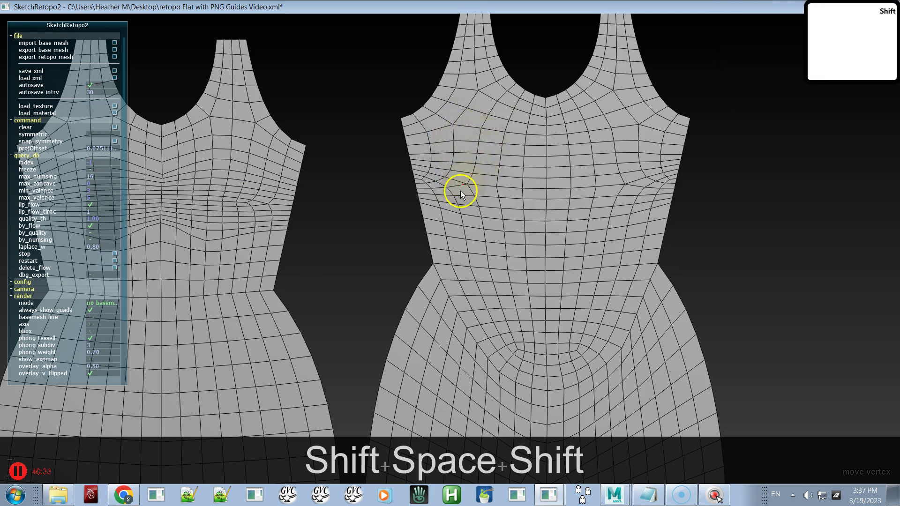
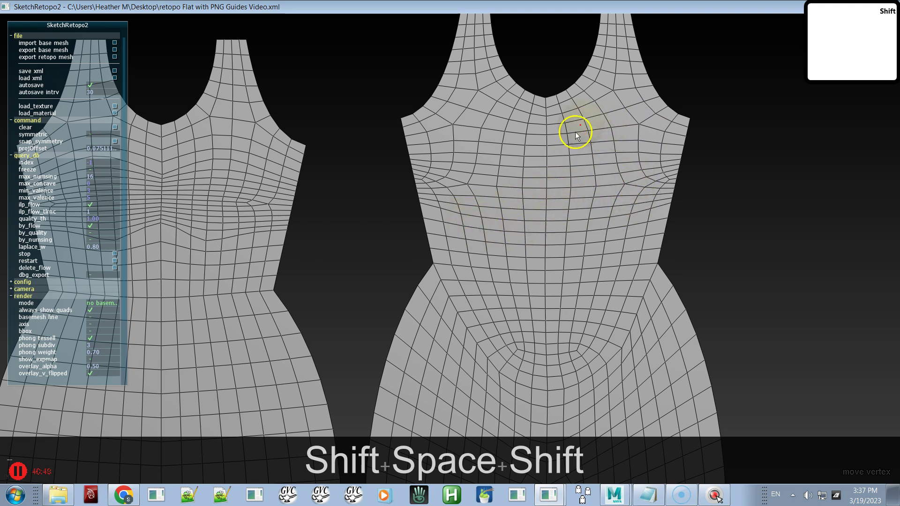
Smooth the quads along the curves running from both hips around the abdomen of the right-hand dress.
{"action": "middle_click_drag", "start_coordinate": [543, 291], "coordinate": [587, 159], "text": "alt"}
{"action": "key", "text": "shift"}
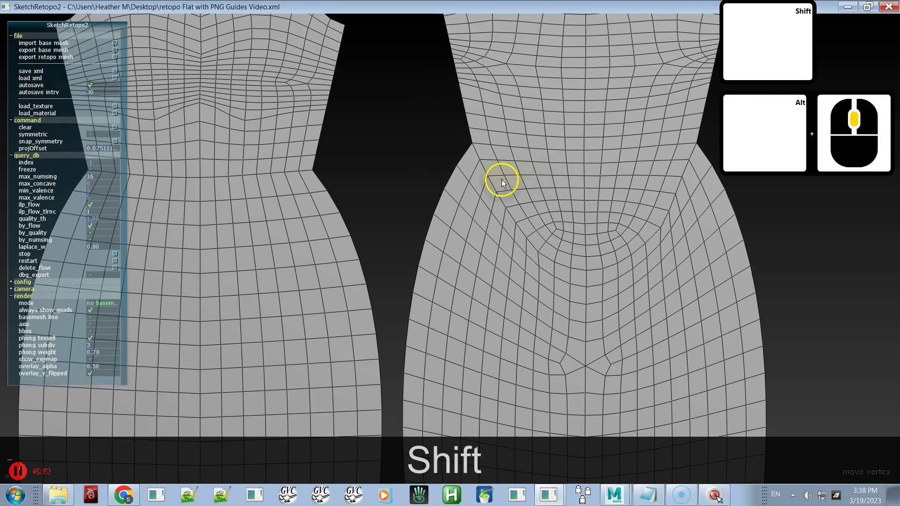
{"action": "mouse_move", "coordinate": [487, 174]}
{"action": "left_mouse_down", "text": "shift"}
{"action": "mouse_move", "coordinate": [516, 225]}
{"action": "mouse_move", "coordinate": [488, 169]}
{"action": "left_mouse_up", "text": "shift"}
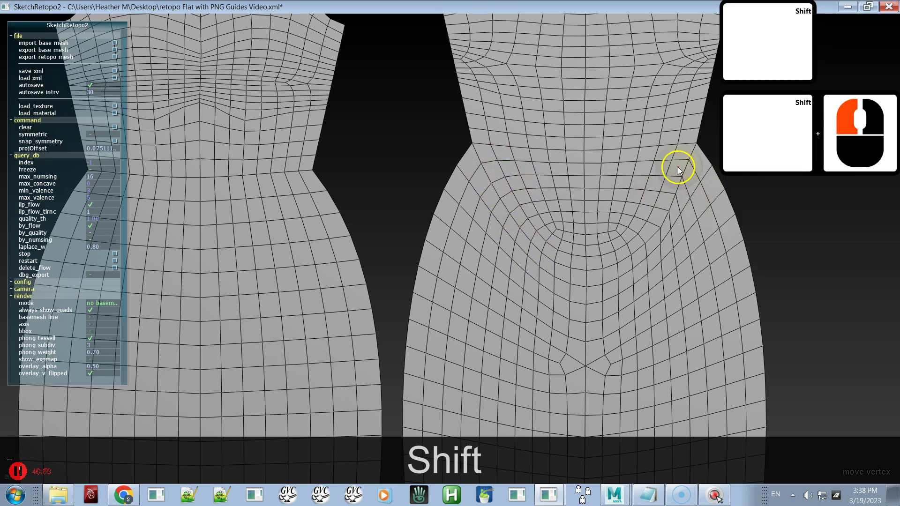
{"action": "left_click_drag", "start_coordinate": [677, 189], "coordinate": [663, 211], "text": "shift"}
{"action": "mouse_move", "coordinate": [636, 255]}
{"action": "left_mouse_down", "text": "shift"}
{"action": "mouse_move", "coordinate": [623, 263]}
{"action": "mouse_move", "coordinate": [683, 171]}
{"action": "mouse_move", "coordinate": [657, 203]}
{"action": "left_mouse_up", "text": "shift"}
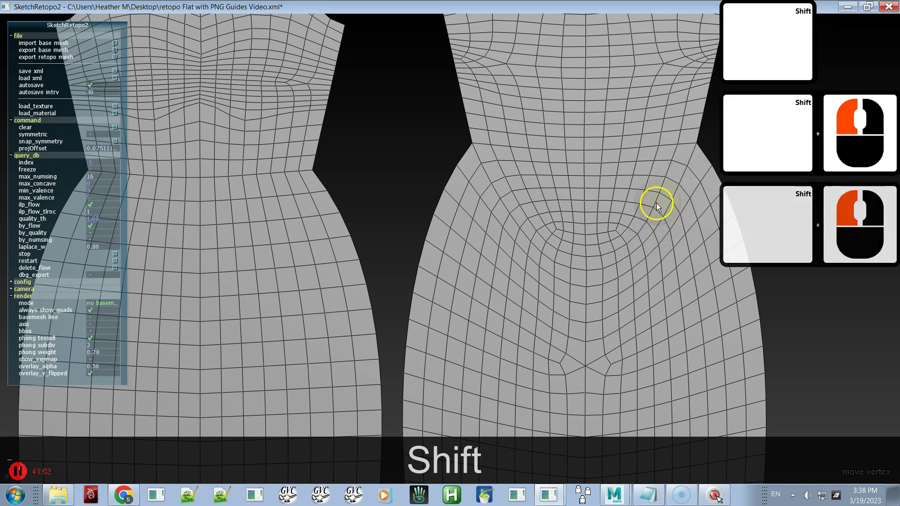
Show the base mesh and guides, and nudge and smooth the vertices around the left half of the waist curve.
{"action": "key", "text": "space"}
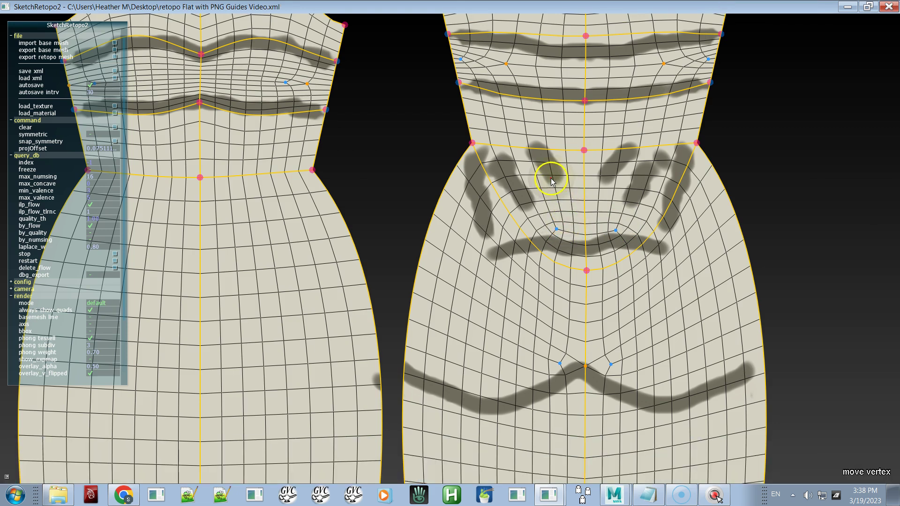
{"action": "right_click_drag", "start_coordinate": [553, 184], "coordinate": [553, 178]}
{"action": "mouse_move", "coordinate": [553, 178]}
{"action": "left_mouse_down"}
{"action": "mouse_move", "coordinate": [558, 144]}
{"action": "mouse_move", "coordinate": [534, 133]}
{"action": "left_mouse_up"}
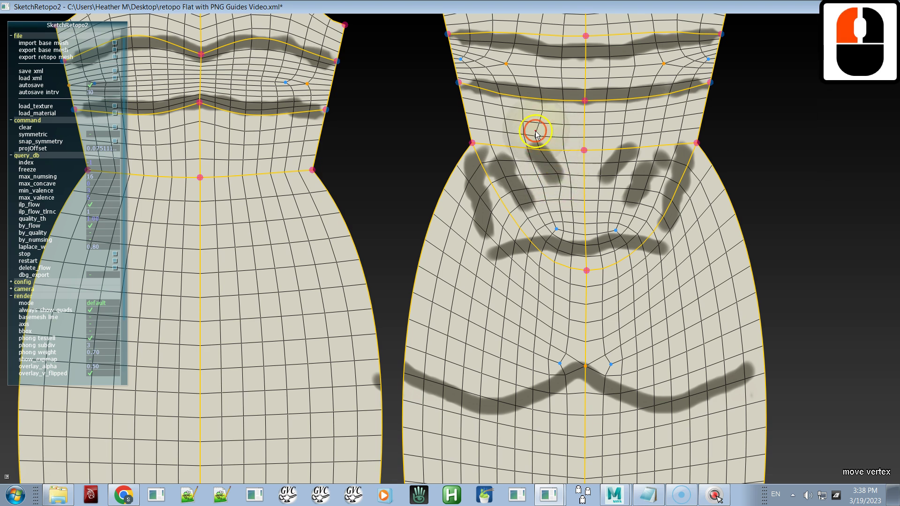
{"action": "left_click", "coordinate": [533, 131]}
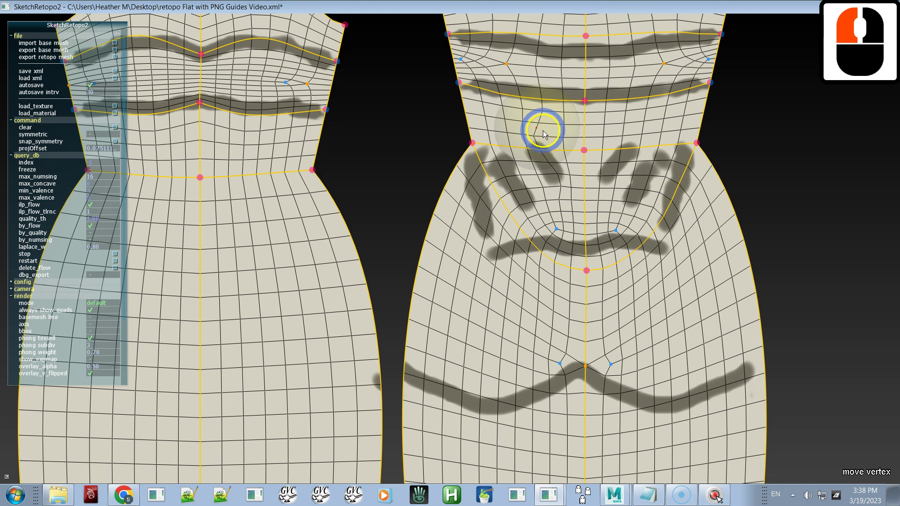
{"action": "right_click", "coordinate": [533, 132]}
{"action": "mouse_move", "coordinate": [531, 131]}
{"action": "left_mouse_down"}
{"action": "mouse_move", "coordinate": [520, 115]}
{"action": "mouse_move", "coordinate": [537, 126]}
{"action": "left_mouse_up"}
{"action": "left_click", "coordinate": [539, 173], "text": "shift"}
{"action": "left_click", "coordinate": [530, 140], "text": "shift"}
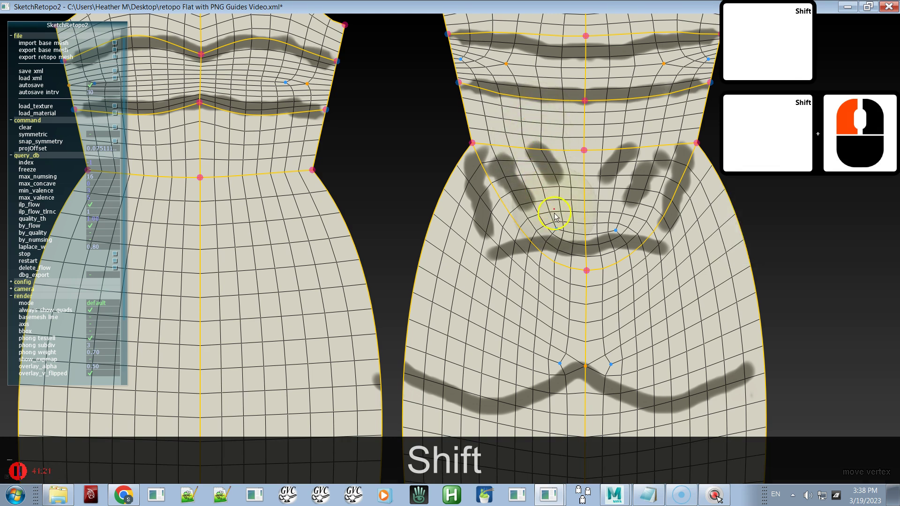
Shift the irregular vertex in the left abdomen patch toward the centre line and smooth the quad column above it.
{"action": "left_click_drag", "start_coordinate": [554, 216], "coordinate": [564, 196]}
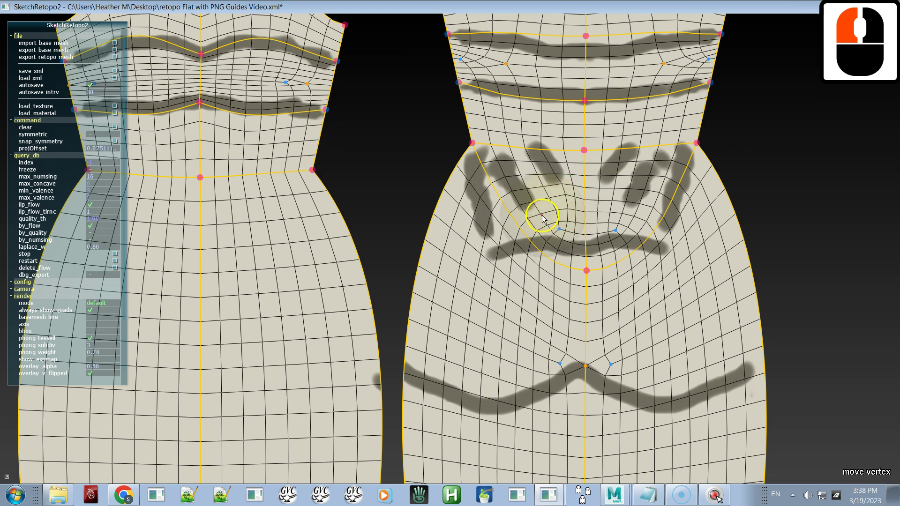
{"action": "left_click", "coordinate": [544, 195], "text": "shift"}
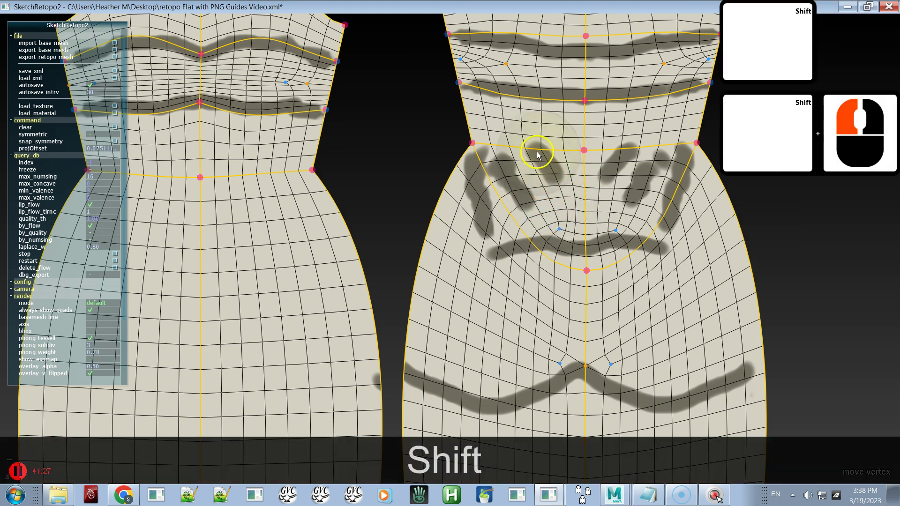
{"action": "left_click", "coordinate": [523, 99], "text": "shift"}
{"action": "left_click", "coordinate": [533, 96]}
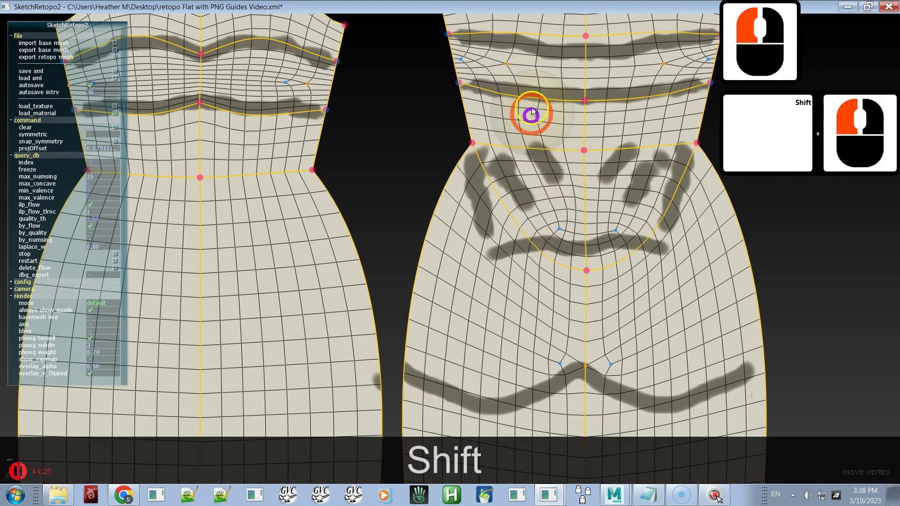
{"action": "left_click_drag", "start_coordinate": [526, 97], "coordinate": [532, 149], "text": "shift"}
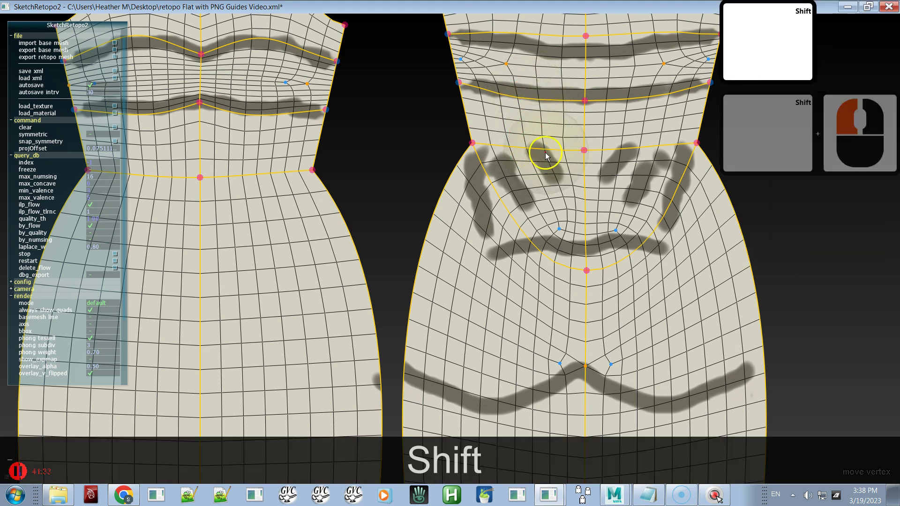
Adjust the brush size, then reposition and smooth the quad column between the left waist curve and the band above.
{"action": "right_click", "coordinate": [535, 148]}
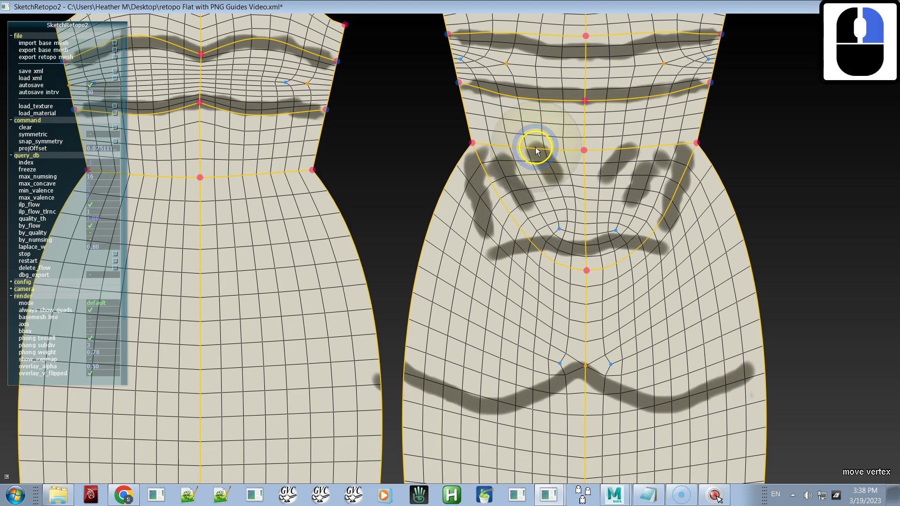
{"action": "left_click", "coordinate": [532, 147]}
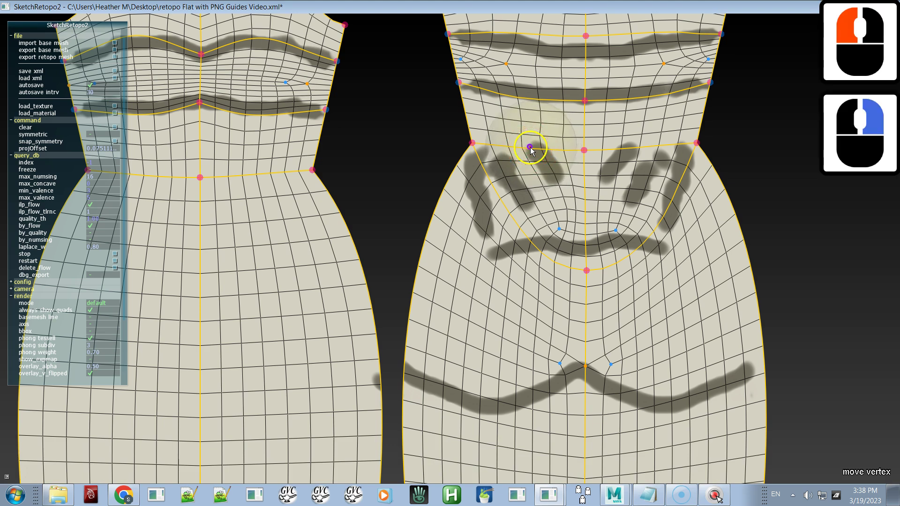
{"action": "left_click", "coordinate": [530, 114]}
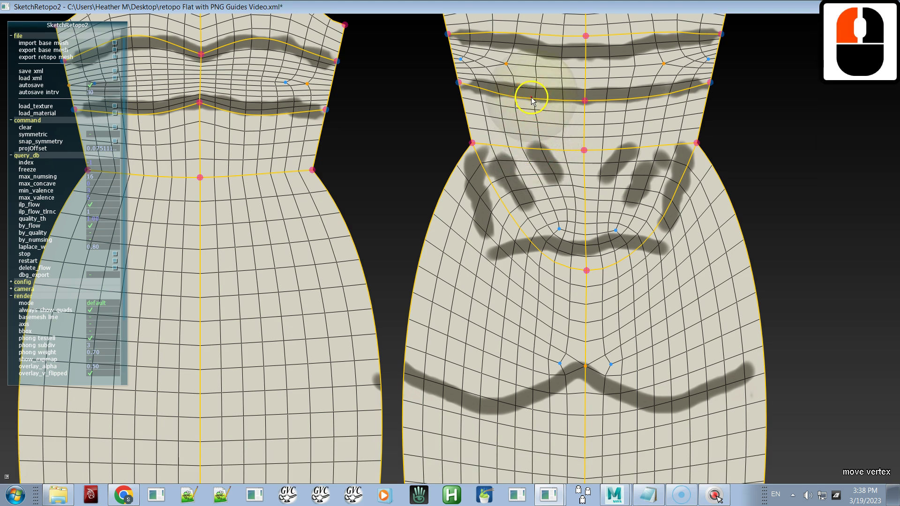
{"action": "mouse_move", "coordinate": [528, 111]}
{"action": "left_mouse_down"}
{"action": "mouse_move", "coordinate": [527, 157]}
{"action": "mouse_move", "coordinate": [519, 92]}
{"action": "mouse_move", "coordinate": [526, 79]}
{"action": "mouse_move", "coordinate": [532, 88]}
{"action": "mouse_move", "coordinate": [533, 70]}
{"action": "mouse_move", "coordinate": [553, 104]}
{"action": "left_mouse_up"}
{"action": "left_click", "coordinate": [532, 137], "text": "shift"}
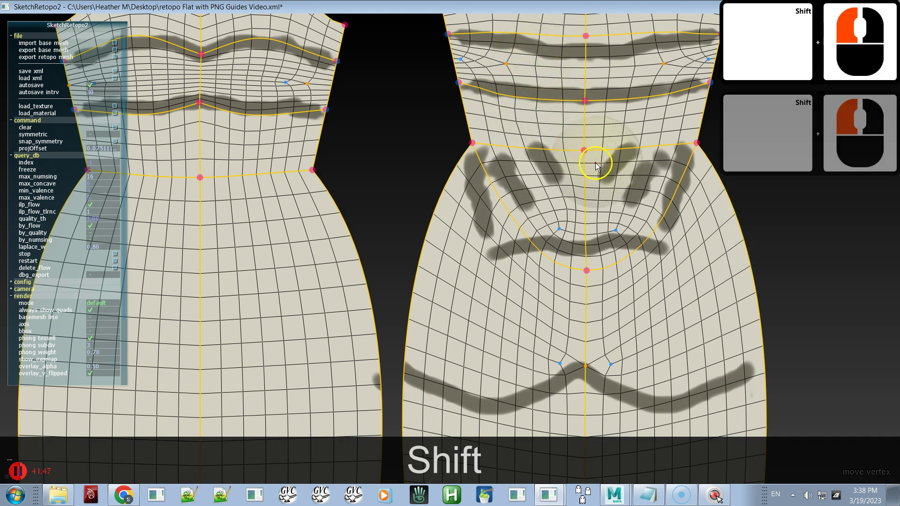
Shift the irregular vertex in the right abdomen patch toward the centre line and smooth its quad columns to mirror the left.
{"action": "mouse_move", "coordinate": [633, 136]}
{"action": "left_mouse_down"}
{"action": "mouse_move", "coordinate": [621, 187]}
{"action": "mouse_move", "coordinate": [611, 187]}
{"action": "mouse_move", "coordinate": [621, 211]}
{"action": "mouse_move", "coordinate": [653, 132]}
{"action": "mouse_move", "coordinate": [645, 133]}
{"action": "mouse_move", "coordinate": [649, 105]}
{"action": "mouse_move", "coordinate": [659, 105]}
{"action": "mouse_move", "coordinate": [638, 110]}
{"action": "mouse_move", "coordinate": [634, 137]}
{"action": "mouse_move", "coordinate": [643, 91]}
{"action": "mouse_move", "coordinate": [610, 205]}
{"action": "mouse_move", "coordinate": [602, 191]}
{"action": "mouse_move", "coordinate": [606, 157]}
{"action": "mouse_move", "coordinate": [601, 222]}
{"action": "mouse_move", "coordinate": [608, 234]}
{"action": "mouse_move", "coordinate": [602, 214]}
{"action": "left_mouse_up"}
{"action": "key", "text": "shift"}
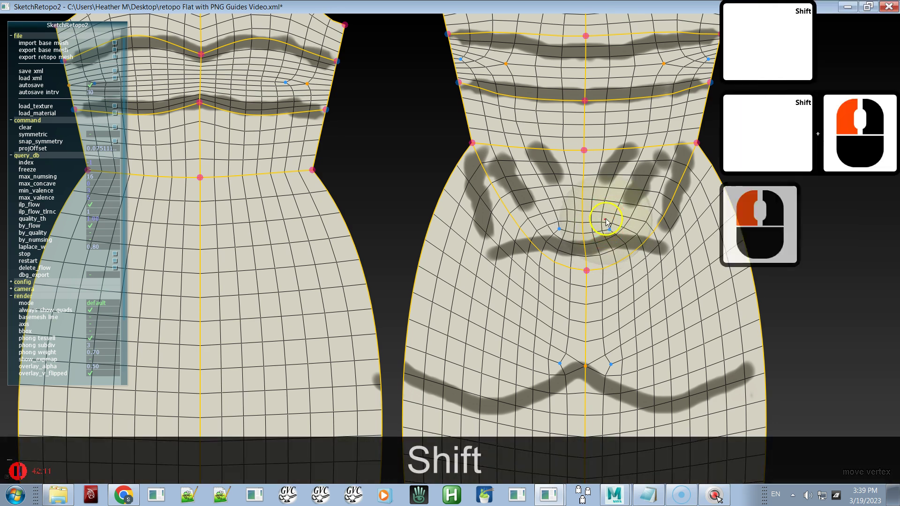
{"action": "mouse_move", "coordinate": [611, 156]}
{"action": "left_mouse_down"}
{"action": "mouse_move", "coordinate": [634, 122]}
{"action": "mouse_move", "coordinate": [613, 111]}
{"action": "mouse_move", "coordinate": [621, 111]}
{"action": "left_mouse_up"}
{"action": "mouse_move", "coordinate": [625, 150]}
{"action": "left_mouse_down", "text": "shift"}
{"action": "mouse_move", "coordinate": [619, 157]}
{"action": "mouse_move", "coordinate": [640, 188]}
{"action": "mouse_move", "coordinate": [631, 205]}
{"action": "left_mouse_up", "text": "shift"}
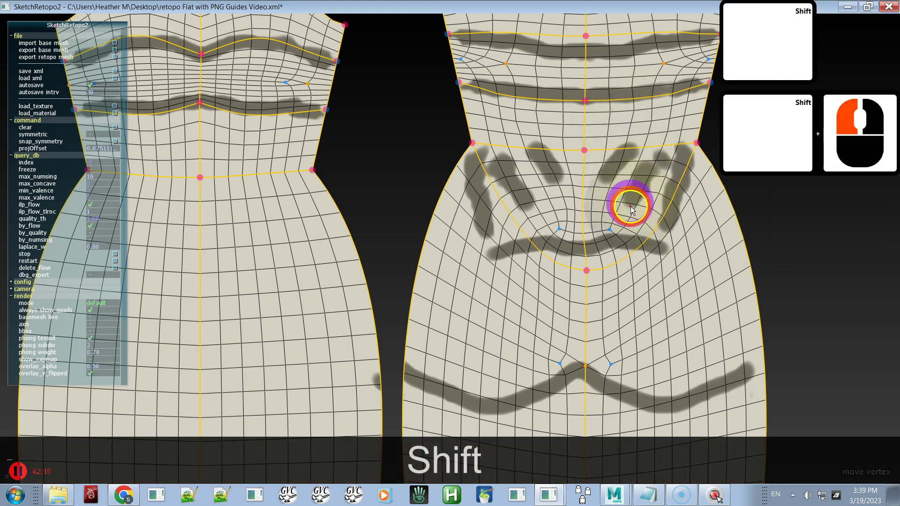
Enlarge the brush, and smooth and reshape the lower left bend of the abdomen curve on the right-hand dress.
{"action": "mouse_move", "coordinate": [559, 254]}
{"action": "left_mouse_down", "text": "shift"}
{"action": "mouse_move", "coordinate": [508, 235]}
{"action": "mouse_move", "coordinate": [488, 247]}
{"action": "mouse_move", "coordinate": [510, 261]}
{"action": "mouse_move", "coordinate": [505, 226]}
{"action": "mouse_move", "coordinate": [488, 222]}
{"action": "mouse_move", "coordinate": [482, 207]}
{"action": "mouse_move", "coordinate": [479, 220]}
{"action": "mouse_move", "coordinate": [474, 212]}
{"action": "mouse_move", "coordinate": [480, 192]}
{"action": "mouse_move", "coordinate": [490, 266]}
{"action": "left_mouse_up", "text": "shift"}
{"action": "right_click_drag", "start_coordinate": [508, 256], "coordinate": [521, 252]}
{"action": "mouse_move", "coordinate": [518, 252]}
{"action": "left_mouse_down"}
{"action": "mouse_move", "coordinate": [499, 253]}
{"action": "mouse_move", "coordinate": [519, 238]}
{"action": "mouse_move", "coordinate": [510, 252]}
{"action": "mouse_move", "coordinate": [500, 217]}
{"action": "mouse_move", "coordinate": [500, 269]}
{"action": "mouse_move", "coordinate": [533, 289]}
{"action": "mouse_move", "coordinate": [546, 282]}
{"action": "left_mouse_up"}
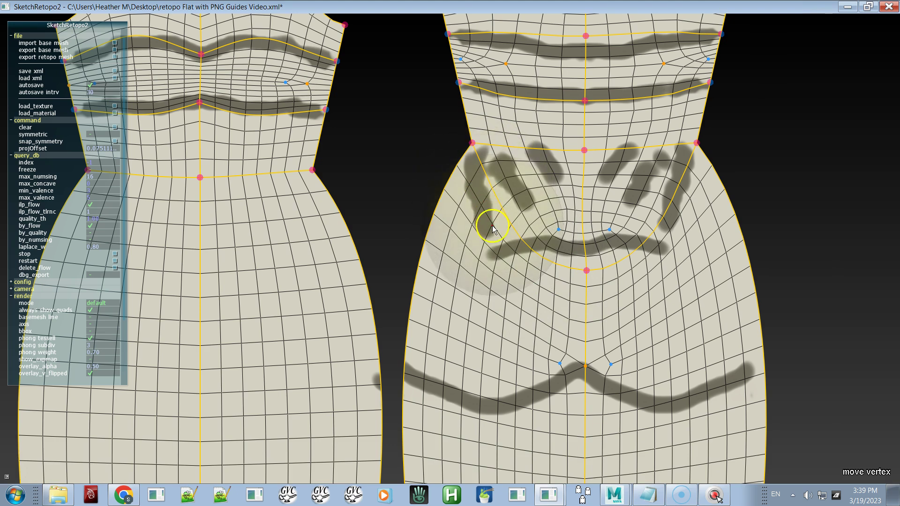
Smooth both sides of the abdomen curve with the large brush and align its lowest corner vertex with the centre line.
{"action": "left_click_drag", "start_coordinate": [488, 177], "coordinate": [510, 264], "text": "shift"}
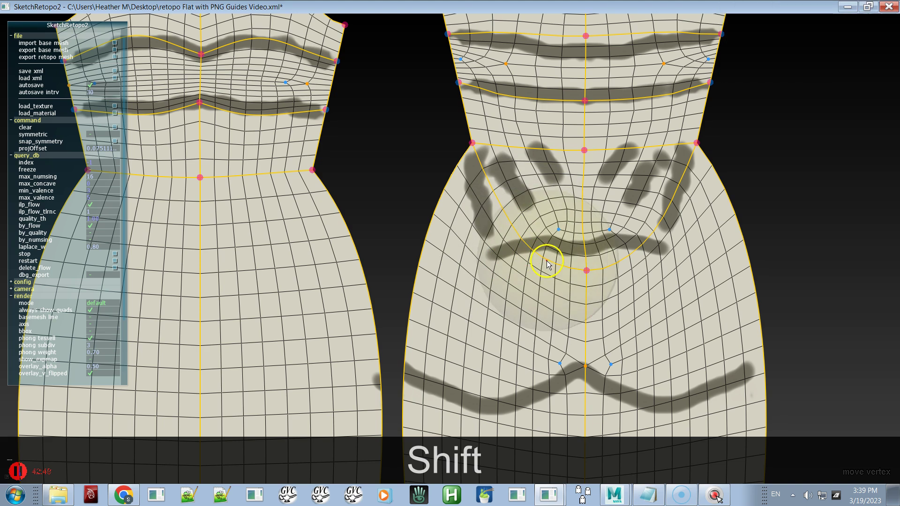
{"action": "mouse_move", "coordinate": [659, 235]}
{"action": "left_mouse_down", "text": "shift"}
{"action": "mouse_move", "coordinate": [665, 250]}
{"action": "mouse_move", "coordinate": [657, 225]}
{"action": "mouse_move", "coordinate": [643, 237]}
{"action": "left_mouse_up", "text": "shift"}
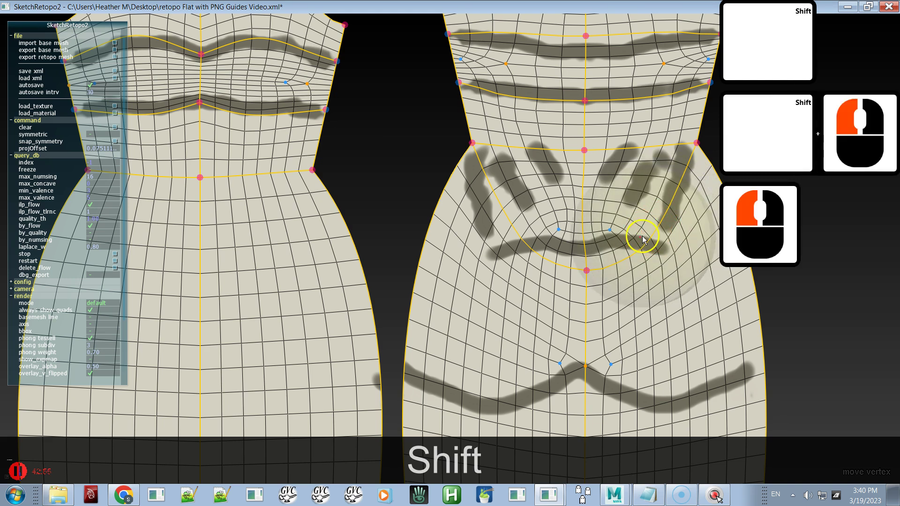
{"action": "left_click_drag", "start_coordinate": [586, 271], "coordinate": [588, 268]}
{"action": "mouse_move", "coordinate": [582, 203]}
{"action": "left_mouse_down", "text": "shift"}
{"action": "mouse_move", "coordinate": [583, 224]}
{"action": "mouse_move", "coordinate": [569, 203]}
{"action": "mouse_move", "coordinate": [602, 201]}
{"action": "left_mouse_up", "text": "shift"}
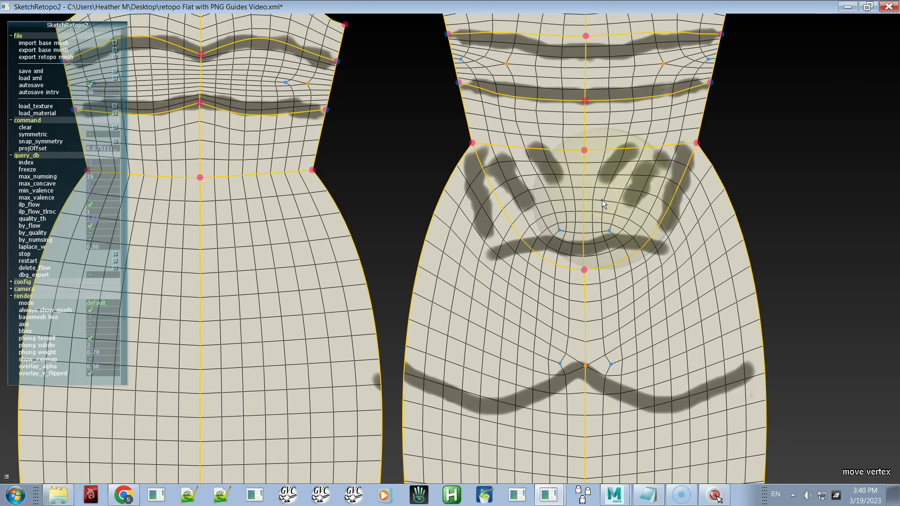
Adjust and smooth the quads along the right-hand dress's centre line, from the abdomen curve to below the wavy hip guide.
{"action": "left_click", "coordinate": [602, 200]}
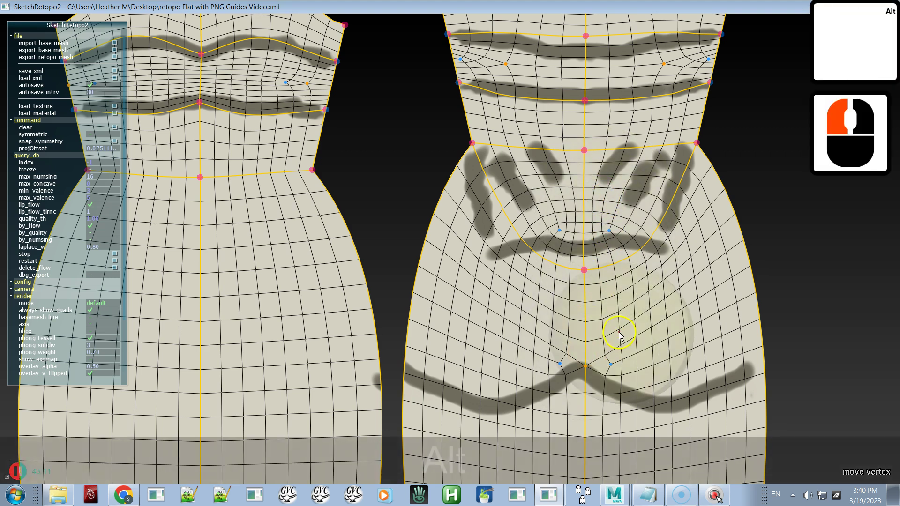
{"action": "middle_click_drag", "start_coordinate": [619, 335], "coordinate": [619, 255], "text": "alt"}
{"action": "left_click", "coordinate": [592, 365], "text": "shift"}
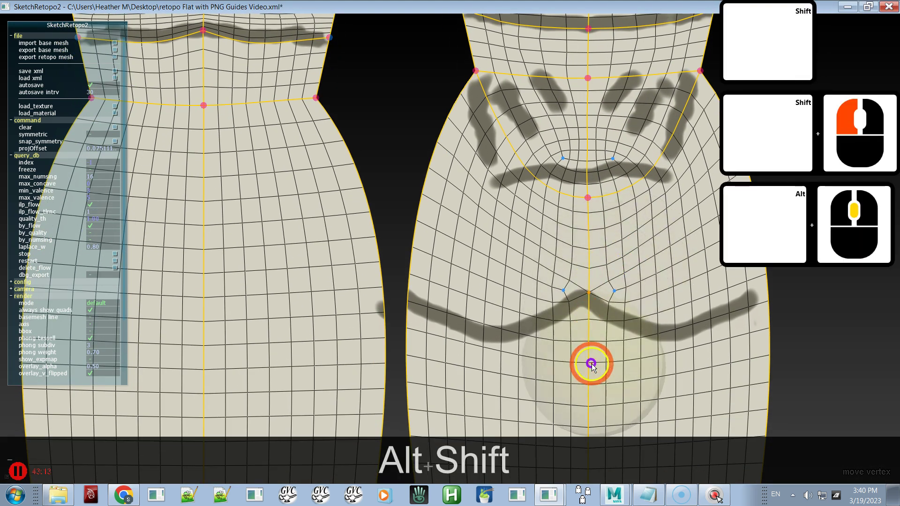
{"action": "middle_click_drag", "start_coordinate": [603, 295], "coordinate": [599, 227], "text": "alt"}
{"action": "mouse_move", "coordinate": [598, 229]}
{"action": "left_mouse_down", "text": "shift"}
{"action": "mouse_move", "coordinate": [584, 259]}
{"action": "mouse_move", "coordinate": [581, 347]}
{"action": "left_mouse_up", "text": "shift"}
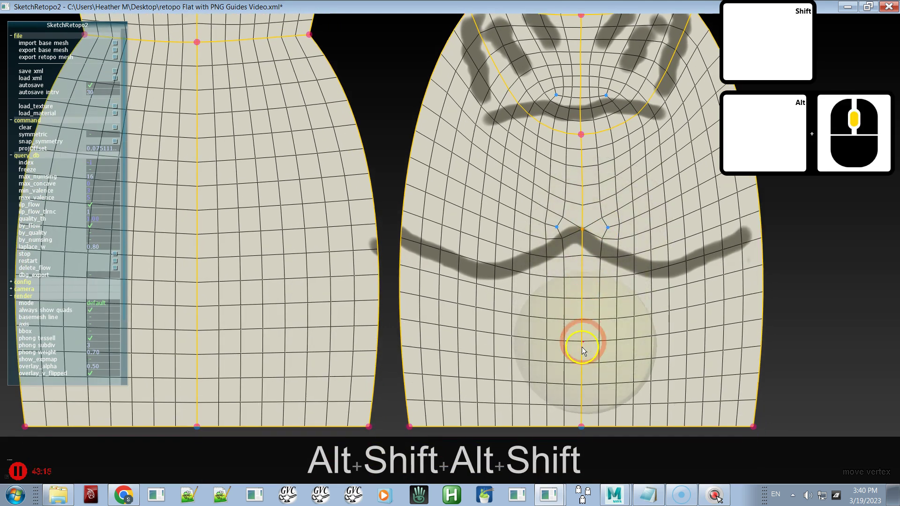
{"action": "left_click", "coordinate": [584, 197]}
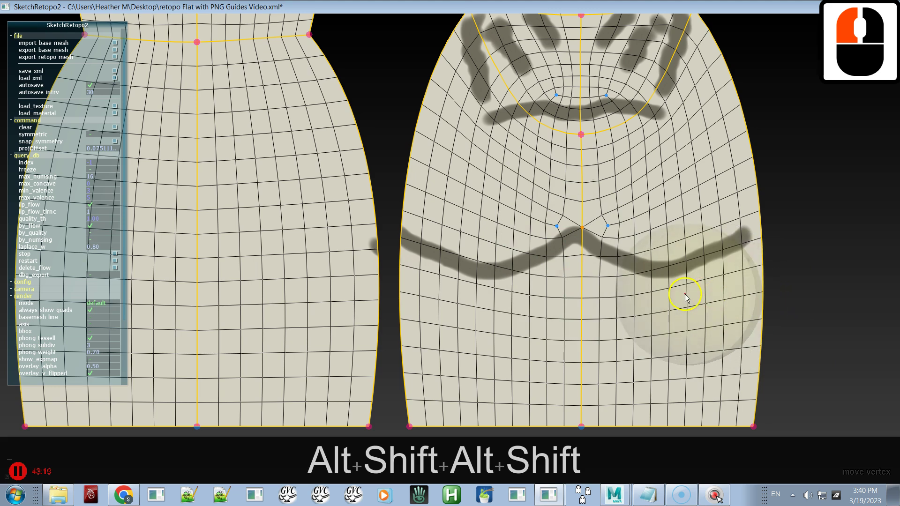
Reduce the brush size and smooth the quads around the centre peak of the wavy hip guide on the right-hand dress.
{"action": "mouse_move", "coordinate": [691, 298]}
{"action": "right_mouse_down"}
{"action": "mouse_move", "coordinate": [679, 301]}
{"action": "mouse_move", "coordinate": [707, 287]}
{"action": "mouse_move", "coordinate": [564, 287]}
{"action": "mouse_move", "coordinate": [468, 255]}
{"action": "mouse_move", "coordinate": [558, 268]}
{"action": "right_mouse_up"}
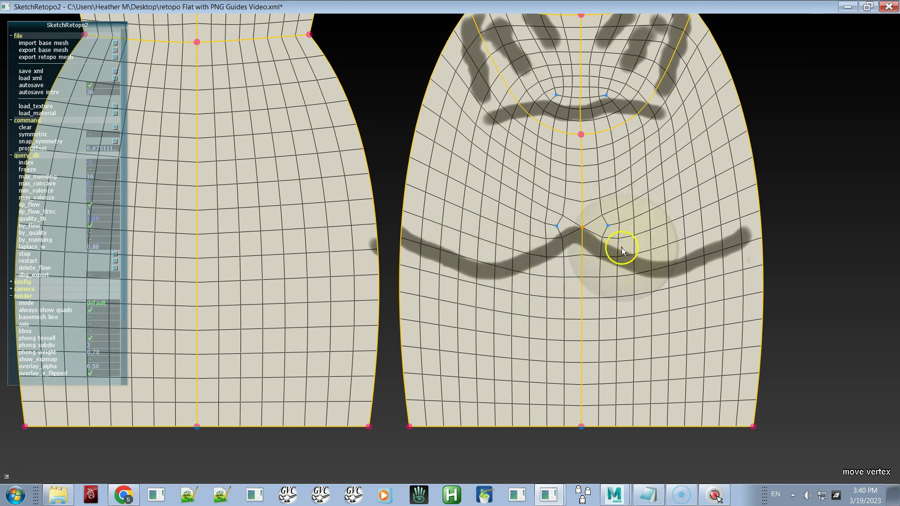
{"action": "key", "text": "alt"}
{"action": "middle_click_drag", "start_coordinate": [622, 228], "coordinate": [623, 266], "text": "alt"}
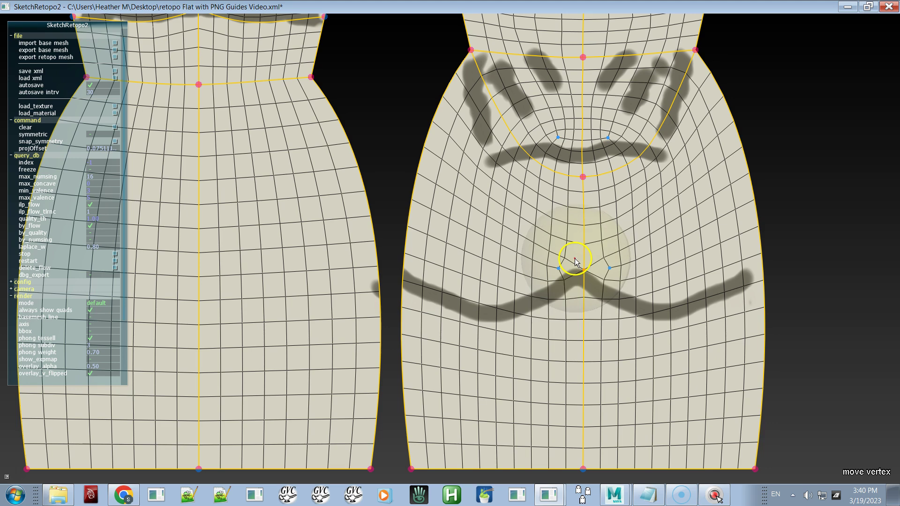
{"action": "key", "text": "alt"}
{"action": "right_click_drag", "start_coordinate": [576, 269], "coordinate": [516, 147], "text": "alt"}
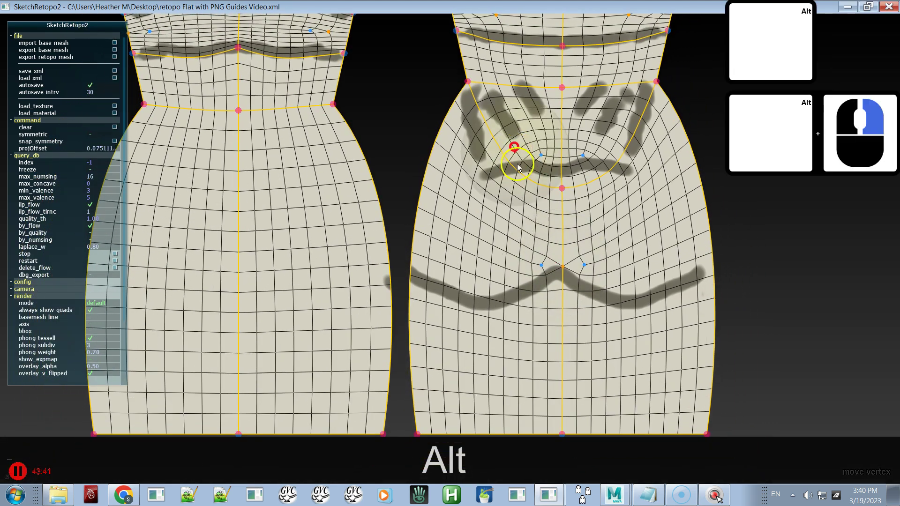
{"action": "right_click_drag", "start_coordinate": [537, 227], "coordinate": [529, 156], "text": "alt"}
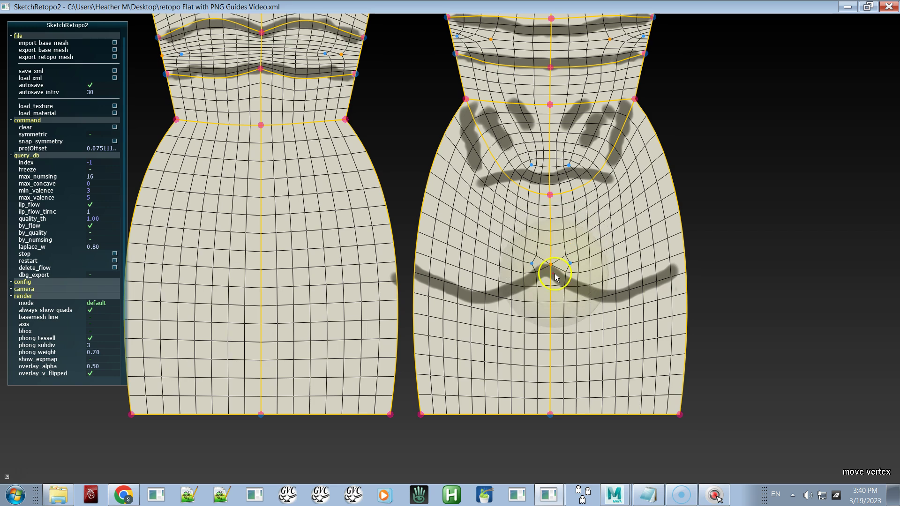
{"action": "key", "text": "shift"}
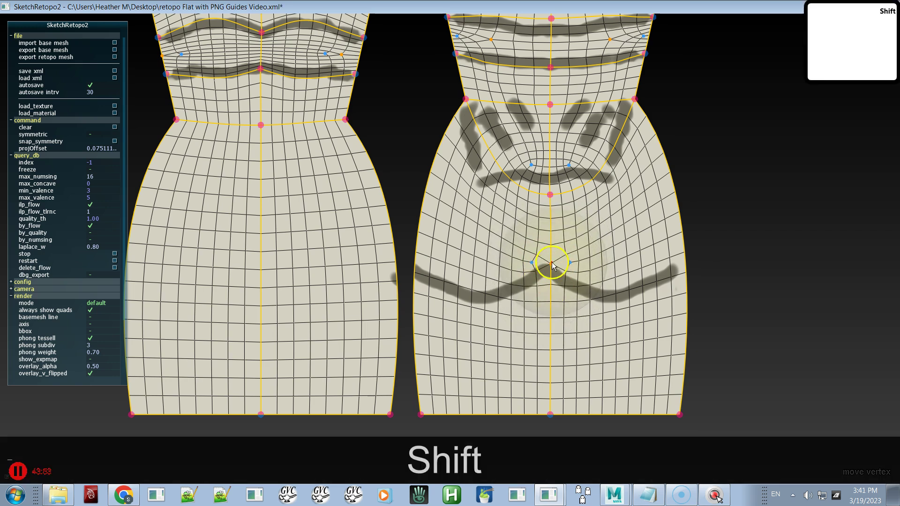
{"action": "mouse_move", "coordinate": [548, 260]}
{"action": "left_mouse_down", "text": "shift"}
{"action": "mouse_move", "coordinate": [547, 298]}
{"action": "mouse_move", "coordinate": [566, 288]}
{"action": "left_mouse_up", "text": "shift"}
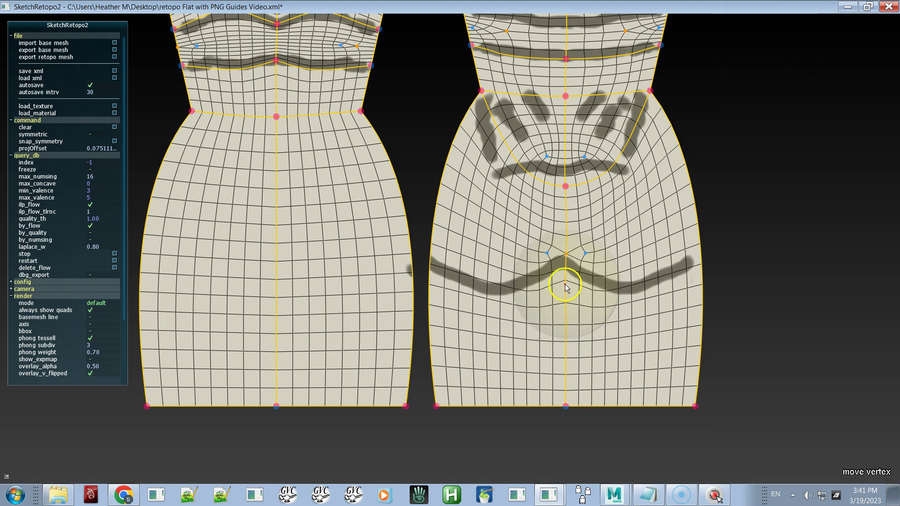
Undo the last vertex move below the hip guide's peak, then smooth the centre and right skirt quads there.
{"action": "left_click", "coordinate": [564, 285]}
{"action": "key", "text": "Tab"}
{"action": "left_click_drag", "start_coordinate": [556, 323], "coordinate": [568, 320]}
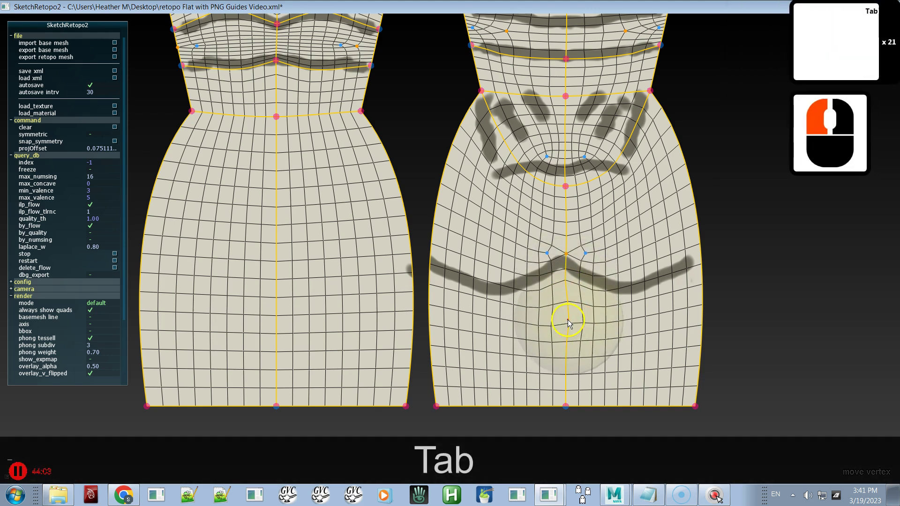
{"action": "key", "text": "ctrl+z"}
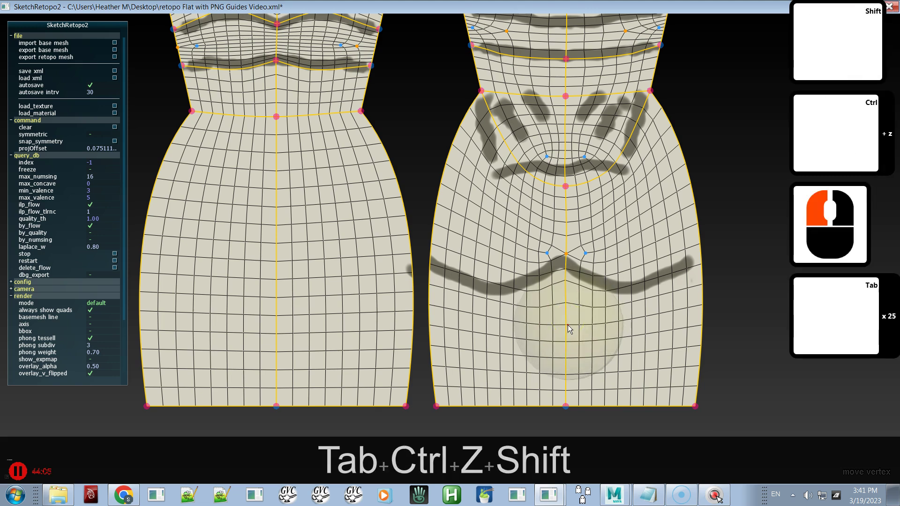
{"action": "left_click_drag", "start_coordinate": [568, 323], "coordinate": [568, 301], "text": "shift"}
{"action": "mouse_move", "coordinate": [595, 351]}
{"action": "left_mouse_down", "text": "shift"}
{"action": "mouse_move", "coordinate": [515, 340]}
{"action": "mouse_move", "coordinate": [626, 337]}
{"action": "left_mouse_up", "text": "shift"}
{"action": "left_click", "coordinate": [626, 335], "text": "shift"}
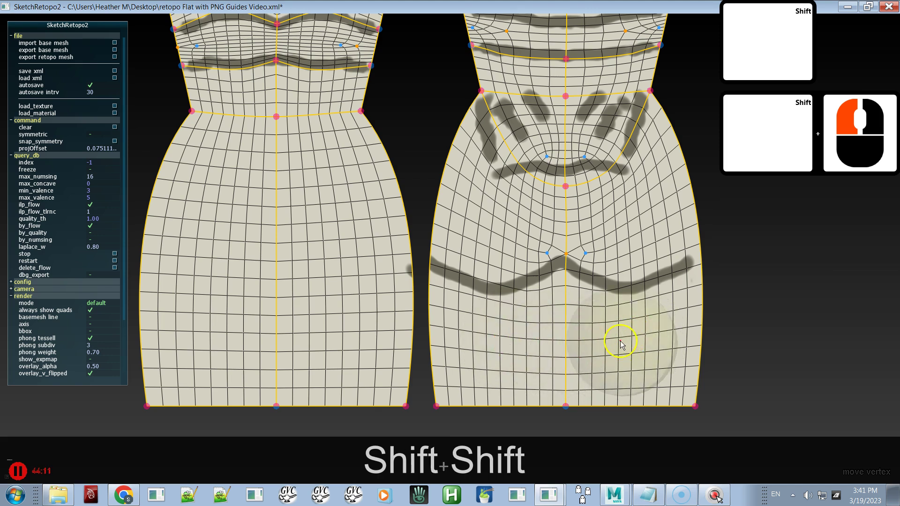
Reshape the quad rows along both dips of the wavy hip guide and smooth the skirt quads beneath them.
{"action": "left_click_drag", "start_coordinate": [637, 294], "coordinate": [653, 288]}
{"action": "mouse_move", "coordinate": [483, 289]}
{"action": "left_mouse_down"}
{"action": "mouse_move", "coordinate": [479, 297]}
{"action": "mouse_move", "coordinate": [491, 297]}
{"action": "mouse_move", "coordinate": [476, 283]}
{"action": "left_mouse_up"}
{"action": "left_click", "coordinate": [512, 299]}
{"action": "mouse_move", "coordinate": [627, 296]}
{"action": "left_mouse_down", "text": "shift"}
{"action": "mouse_move", "coordinate": [653, 291]}
{"action": "mouse_move", "coordinate": [657, 304]}
{"action": "left_mouse_up", "text": "shift"}
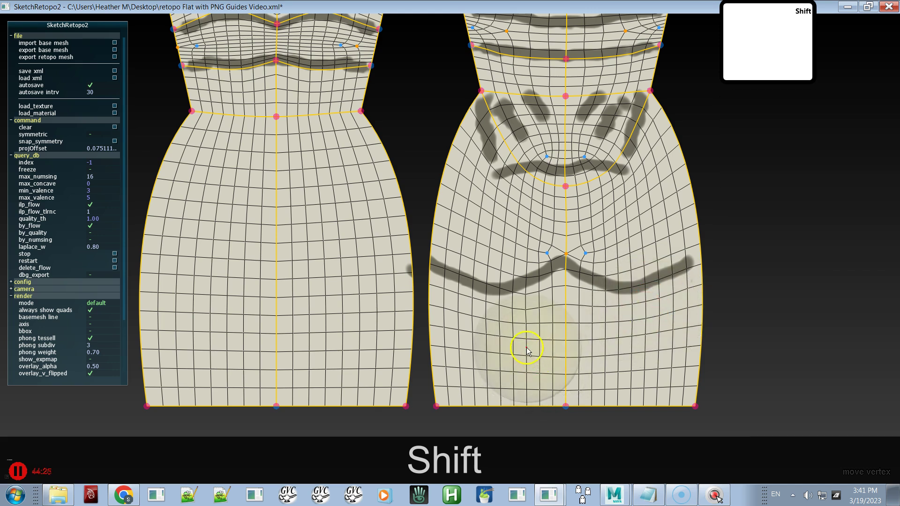
{"action": "left_click_drag", "start_coordinate": [609, 320], "coordinate": [527, 319], "text": "shift"}
{"action": "mouse_move", "coordinate": [506, 347]}
{"action": "left_mouse_down", "text": "shift"}
{"action": "mouse_move", "coordinate": [653, 322]}
{"action": "mouse_move", "coordinate": [546, 328]}
{"action": "mouse_move", "coordinate": [513, 342]}
{"action": "mouse_move", "coordinate": [524, 328]}
{"action": "mouse_move", "coordinate": [555, 333]}
{"action": "mouse_move", "coordinate": [551, 325]}
{"action": "left_mouse_up", "text": "shift"}
Lower both halves of the left-hand dress's under-bust curve below its guide, then undo the smoothing stroke across its centre.
{"action": "middle_click_drag", "start_coordinate": [529, 271], "coordinate": [593, 365], "text": "alt"}
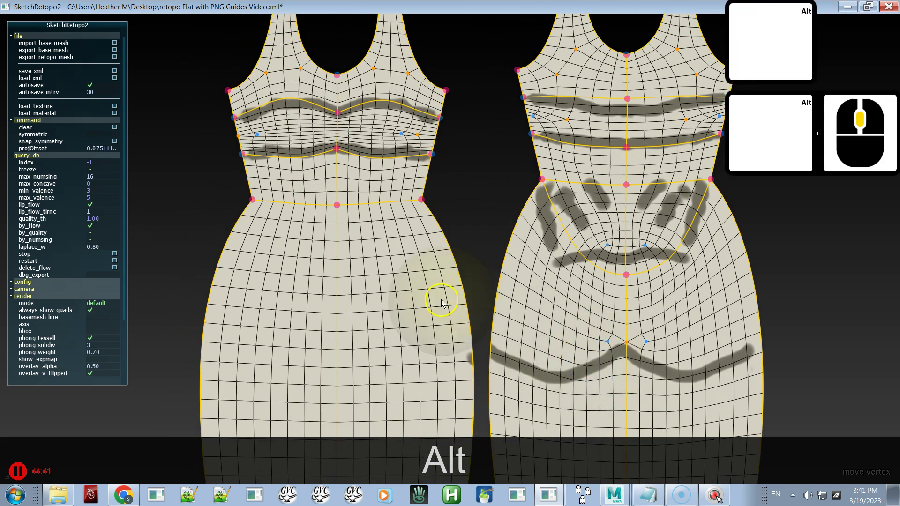
{"action": "middle_click_drag", "start_coordinate": [357, 291], "coordinate": [445, 393], "text": "alt"}
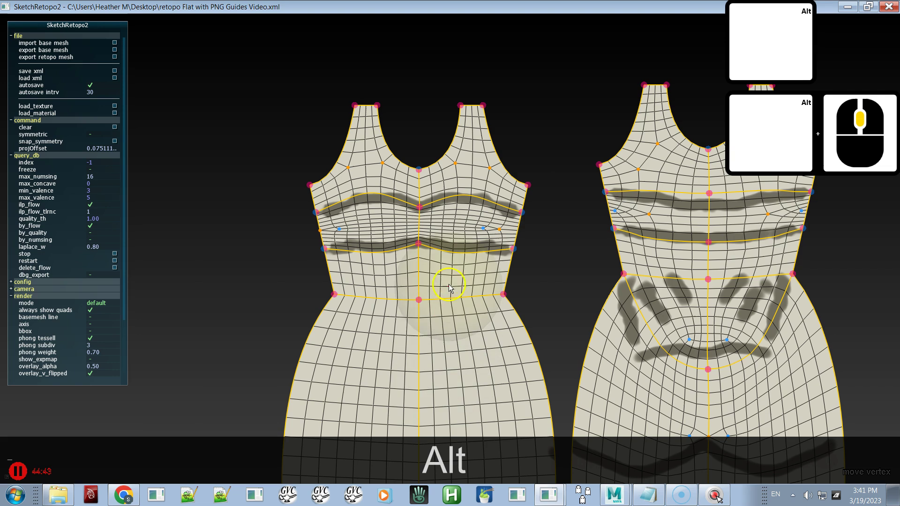
{"action": "mouse_move", "coordinate": [466, 214]}
{"action": "left_mouse_down"}
{"action": "mouse_move", "coordinate": [464, 206]}
{"action": "mouse_move", "coordinate": [458, 217]}
{"action": "mouse_move", "coordinate": [428, 225]}
{"action": "mouse_move", "coordinate": [376, 207]}
{"action": "mouse_move", "coordinate": [371, 219]}
{"action": "left_mouse_up"}
{"action": "left_click", "coordinate": [465, 207]}
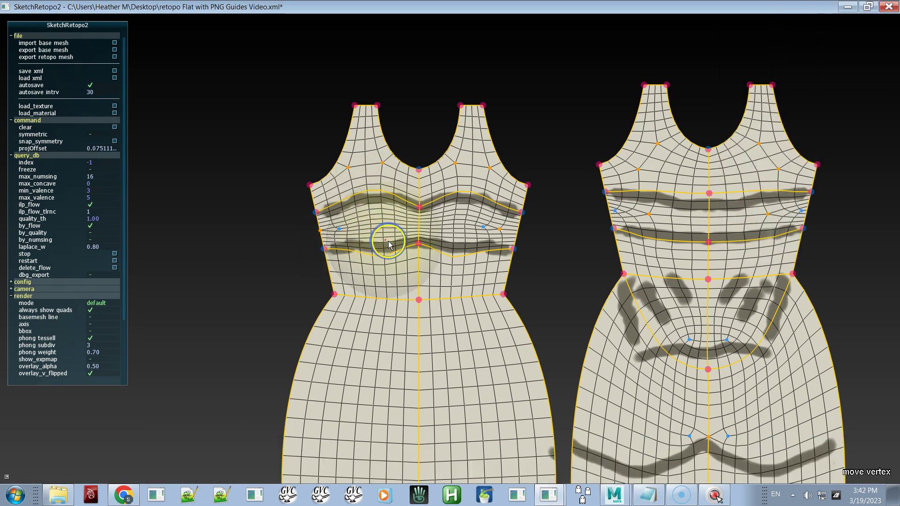
{"action": "right_click_drag", "start_coordinate": [374, 247], "coordinate": [367, 248]}
{"action": "mouse_move", "coordinate": [366, 249]}
{"action": "left_mouse_down"}
{"action": "mouse_move", "coordinate": [354, 247]}
{"action": "mouse_move", "coordinate": [481, 249]}
{"action": "mouse_move", "coordinate": [344, 248]}
{"action": "mouse_move", "coordinate": [381, 253]}
{"action": "mouse_move", "coordinate": [419, 241]}
{"action": "mouse_move", "coordinate": [453, 248]}
{"action": "left_mouse_up"}
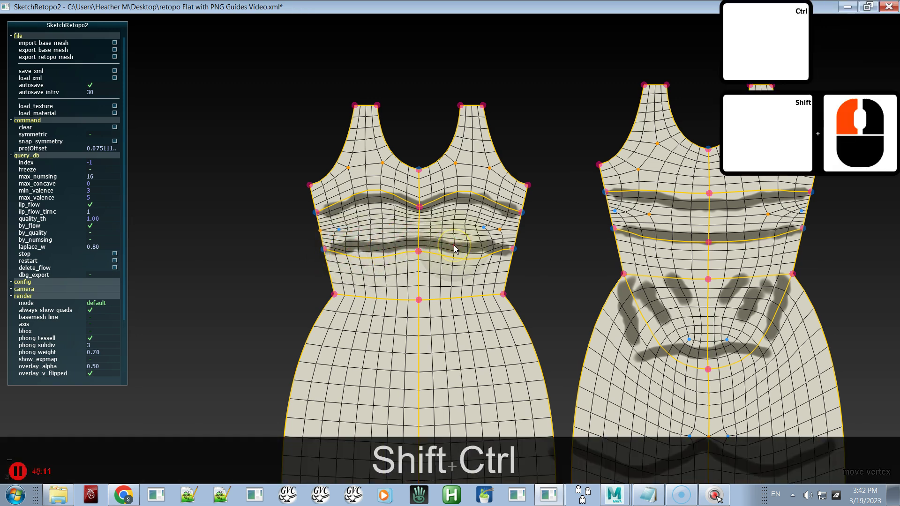
{"action": "key", "text": "shift+ctrl+z"}
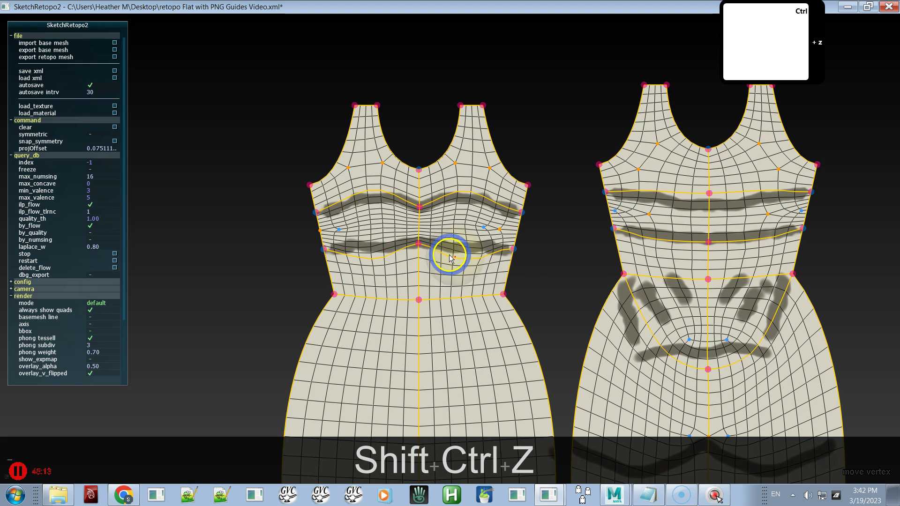
Adjust the brush size, smooth both halves of the left-hand dress's under-bust curve, and reshape its left half.
{"action": "right_click", "coordinate": [450, 257]}
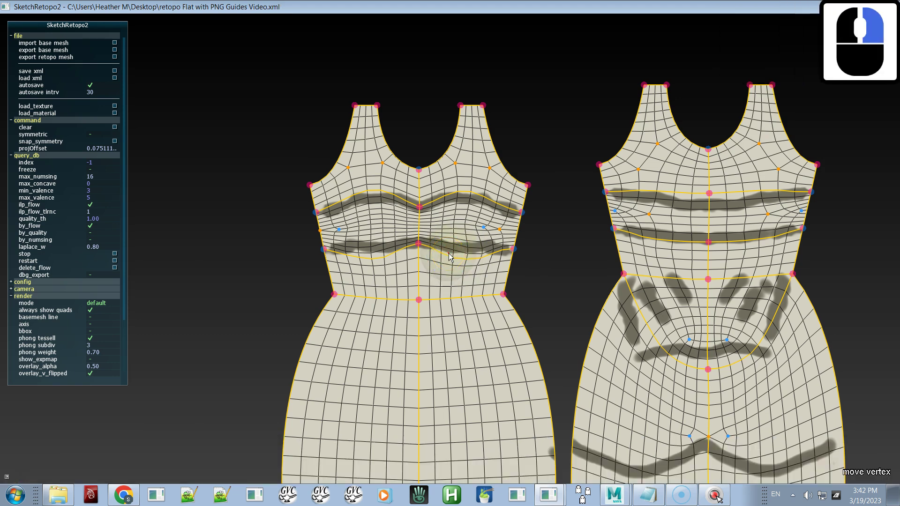
{"action": "left_click_drag", "start_coordinate": [450, 256], "coordinate": [466, 257], "text": "shift"}
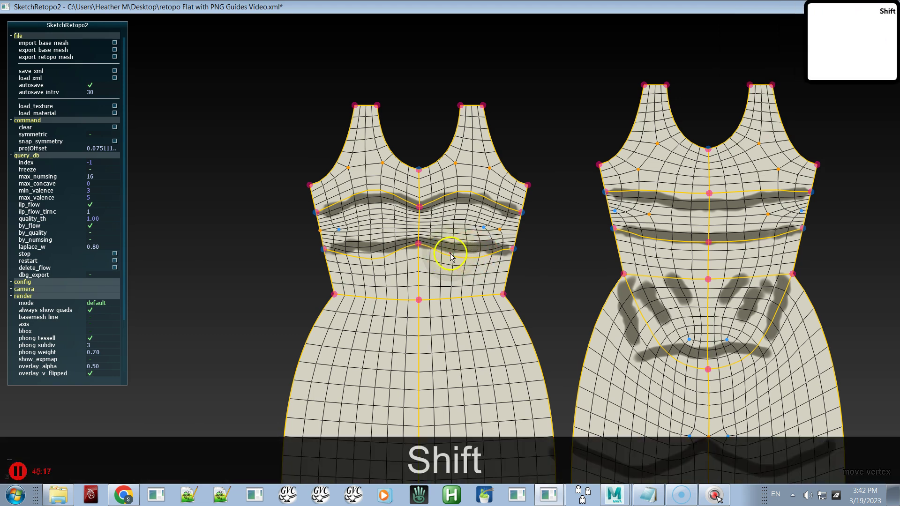
{"action": "mouse_move", "coordinate": [485, 247]}
{"action": "left_mouse_down", "text": "shift"}
{"action": "mouse_move", "coordinate": [367, 256]}
{"action": "mouse_move", "coordinate": [381, 245]}
{"action": "mouse_move", "coordinate": [364, 255]}
{"action": "mouse_move", "coordinate": [379, 255]}
{"action": "left_mouse_up", "text": "shift"}
{"action": "key", "text": "shift"}
{"action": "right_click_drag", "start_coordinate": [382, 254], "coordinate": [375, 253]}
{"action": "left_click_drag", "start_coordinate": [361, 254], "coordinate": [395, 246]}
{"action": "left_click", "coordinate": [395, 244]}
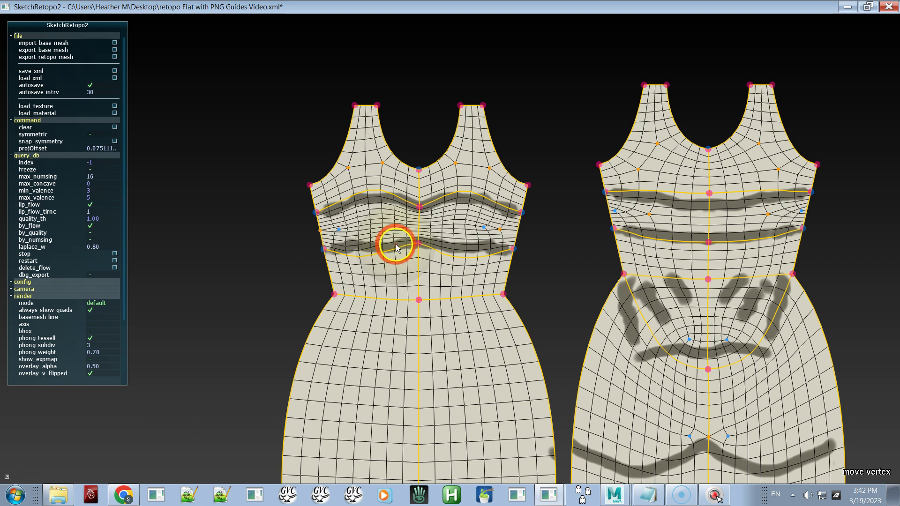
Refine the left half of the under-bust curve with a resized brush and smooth across to the right half.
{"action": "mouse_move", "coordinate": [398, 245]}
{"action": "right_mouse_down"}
{"action": "mouse_move", "coordinate": [362, 256]}
{"action": "mouse_move", "coordinate": [409, 244]}
{"action": "mouse_move", "coordinate": [395, 246]}
{"action": "right_mouse_up"}
{"action": "left_click", "coordinate": [406, 244]}
{"action": "left_click_drag", "start_coordinate": [395, 246], "coordinate": [361, 256]}
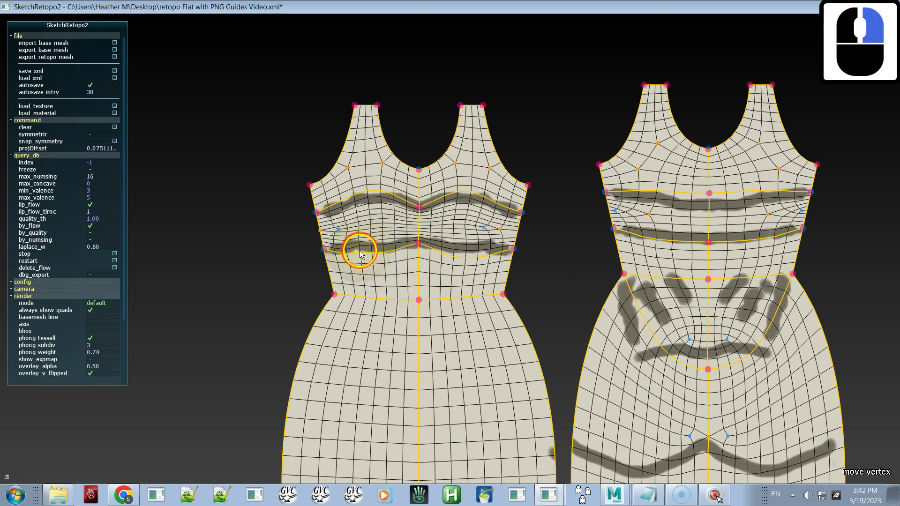
{"action": "left_click", "coordinate": [358, 251]}
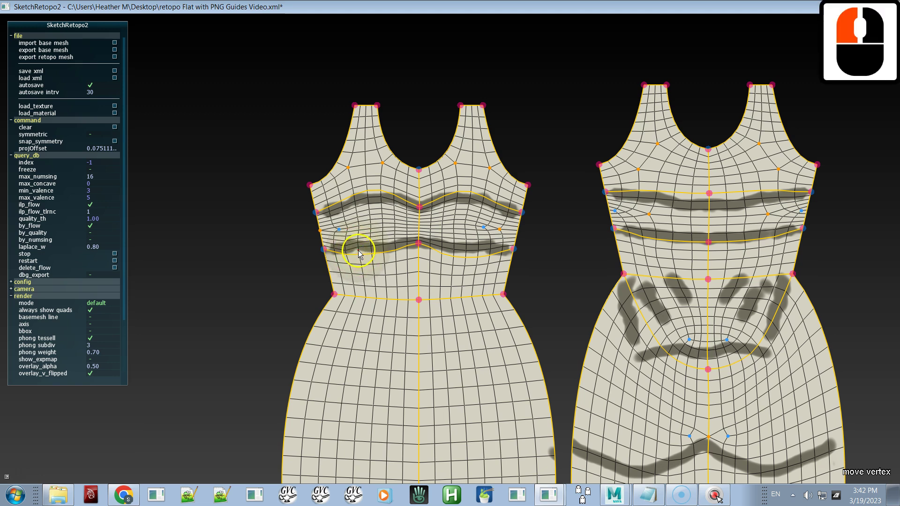
{"action": "mouse_move", "coordinate": [373, 245]}
{"action": "left_mouse_down", "text": "shift"}
{"action": "mouse_move", "coordinate": [358, 257]}
{"action": "mouse_move", "coordinate": [486, 253]}
{"action": "left_mouse_up", "text": "shift"}
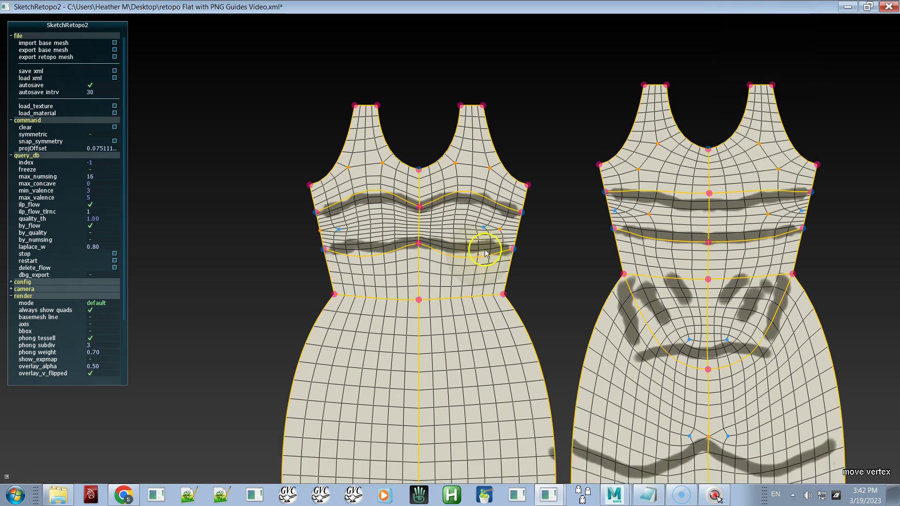
Reshape the right half of the under-bust curve to mirror the left and even out its centre point.
{"action": "left_click", "coordinate": [473, 256]}
{"action": "left_click", "coordinate": [472, 264]}
{"action": "right_click", "coordinate": [470, 256]}
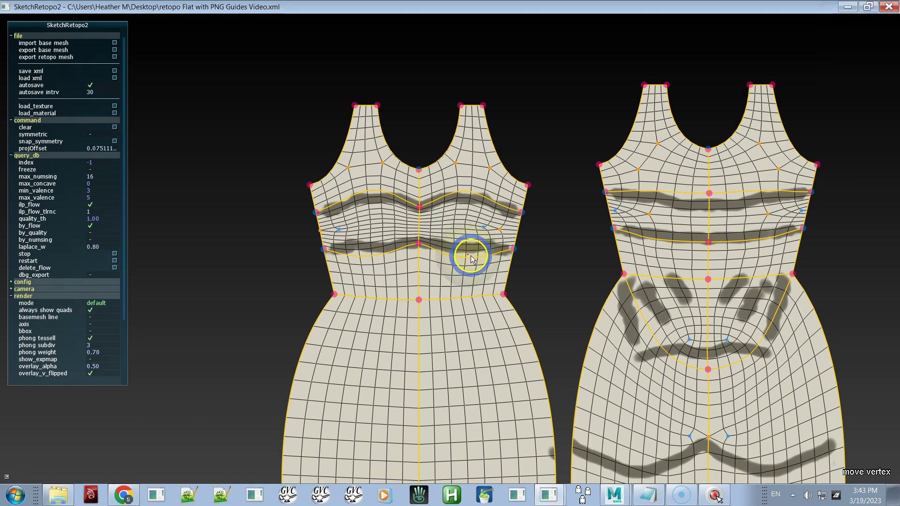
{"action": "right_click", "coordinate": [472, 257]}
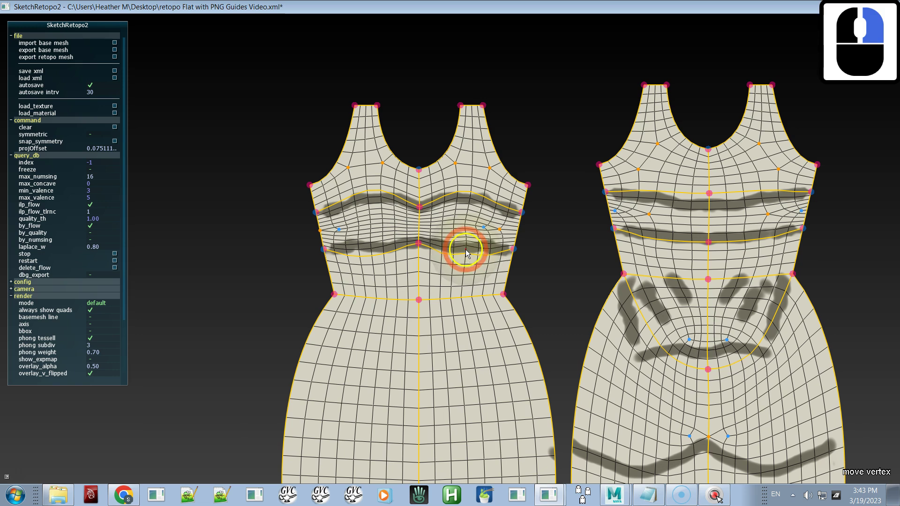
{"action": "left_click", "coordinate": [462, 255]}
{"action": "mouse_move", "coordinate": [462, 257]}
{"action": "left_mouse_down"}
{"action": "mouse_move", "coordinate": [450, 252]}
{"action": "mouse_move", "coordinate": [488, 251]}
{"action": "mouse_move", "coordinate": [460, 255]}
{"action": "mouse_move", "coordinate": [431, 240]}
{"action": "mouse_move", "coordinate": [398, 246]}
{"action": "left_mouse_up"}
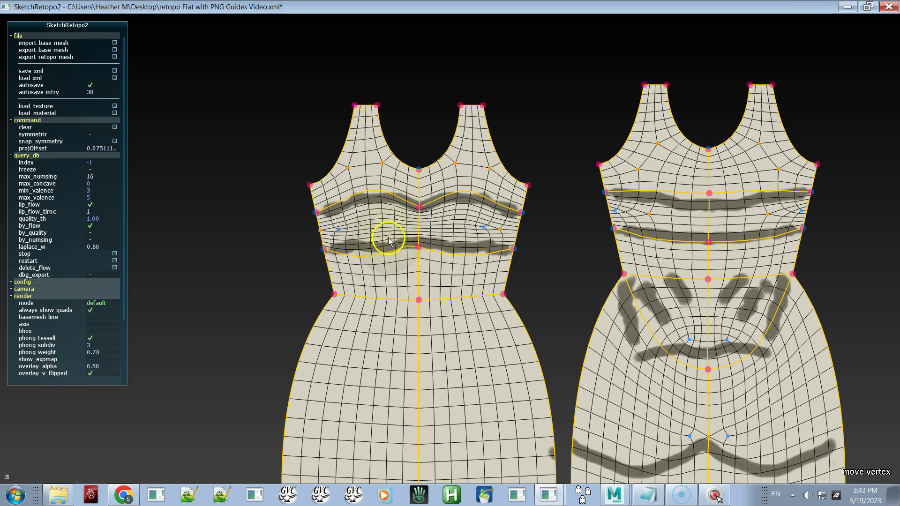
Reshape and smooth the right half of the left-hand dress's upper bust curve, and undo the vertex move on its left half.
{"action": "left_click_drag", "start_coordinate": [490, 201], "coordinate": [494, 201]}
{"action": "left_click", "coordinate": [487, 200], "text": "shift"}
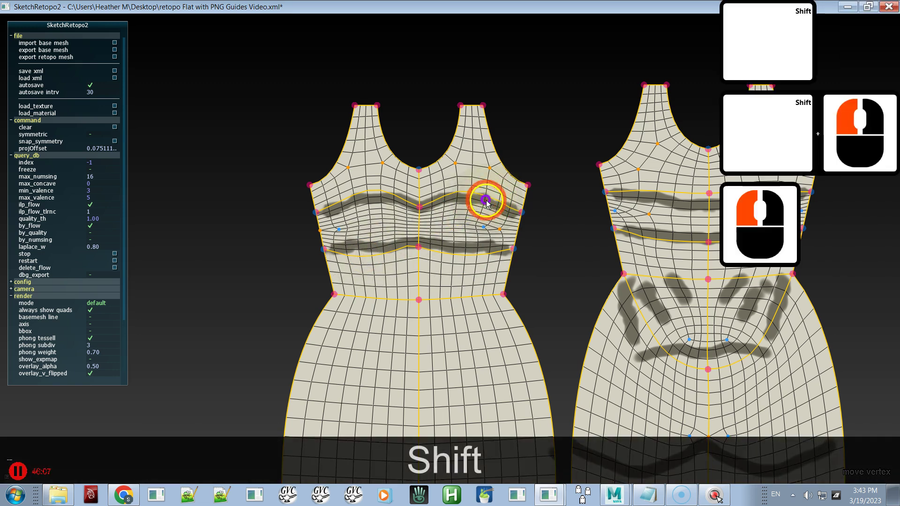
{"action": "left_click", "coordinate": [459, 200], "text": "shift"}
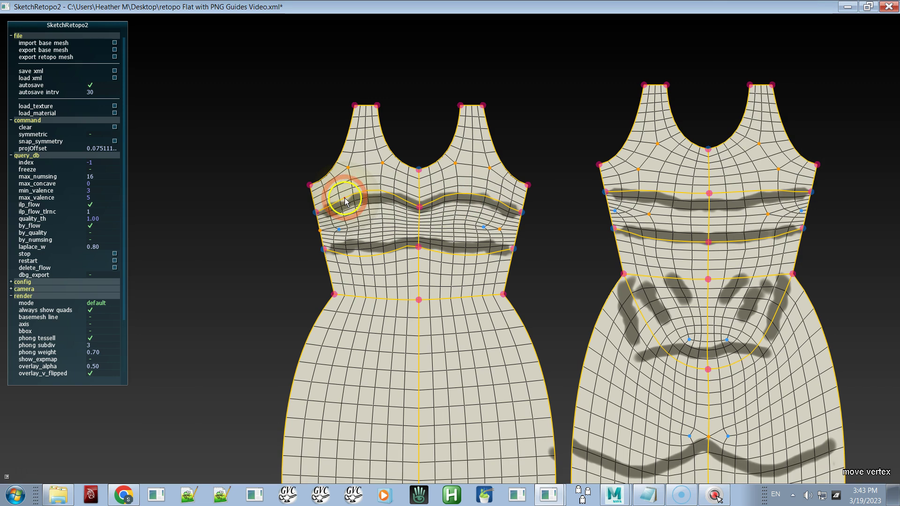
{"action": "left_click", "coordinate": [345, 199]}
{"action": "key", "text": "ctrl+z"}
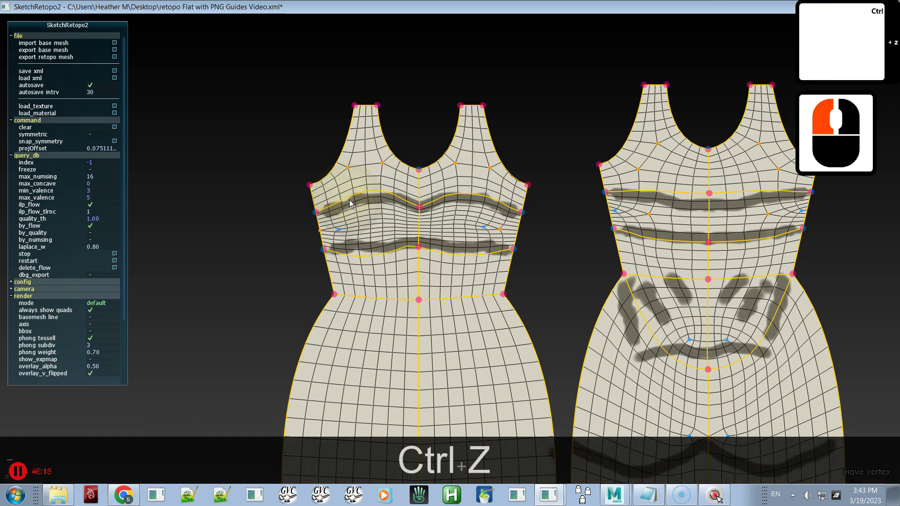
Adjust the brush size, then reshape and smooth the upper bust curve's left half and touch up its right end.
{"action": "right_click", "coordinate": [354, 205]}
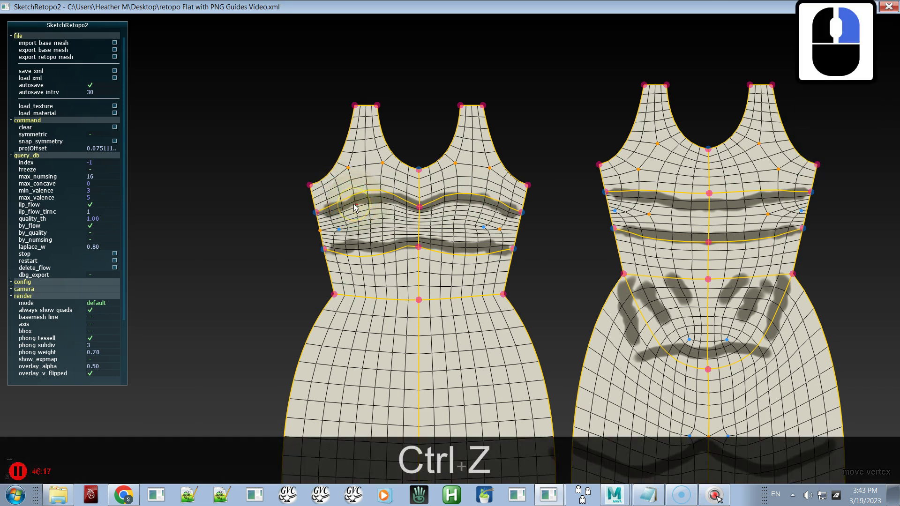
{"action": "right_click", "coordinate": [352, 200]}
{"action": "left_click", "coordinate": [358, 200]}
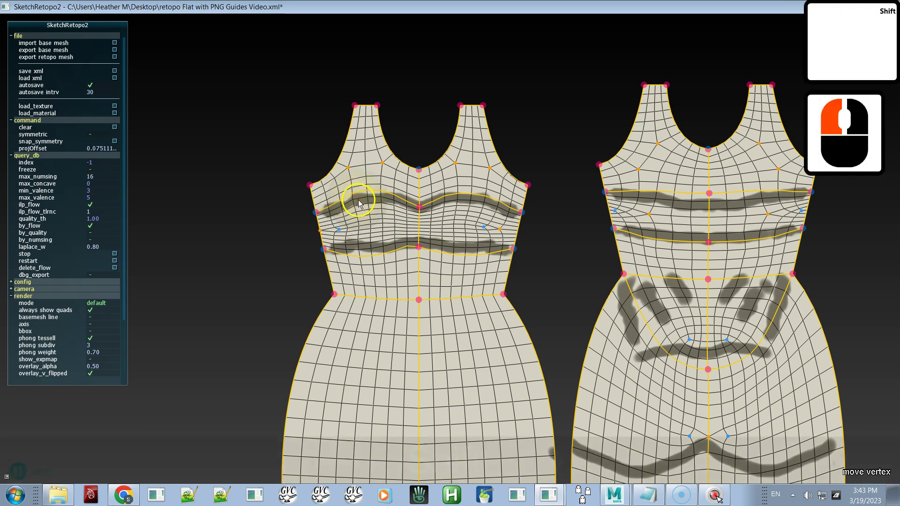
{"action": "left_click", "coordinate": [369, 201], "text": "shift"}
{"action": "left_click_drag", "start_coordinate": [380, 197], "coordinate": [388, 196], "text": "shift"}
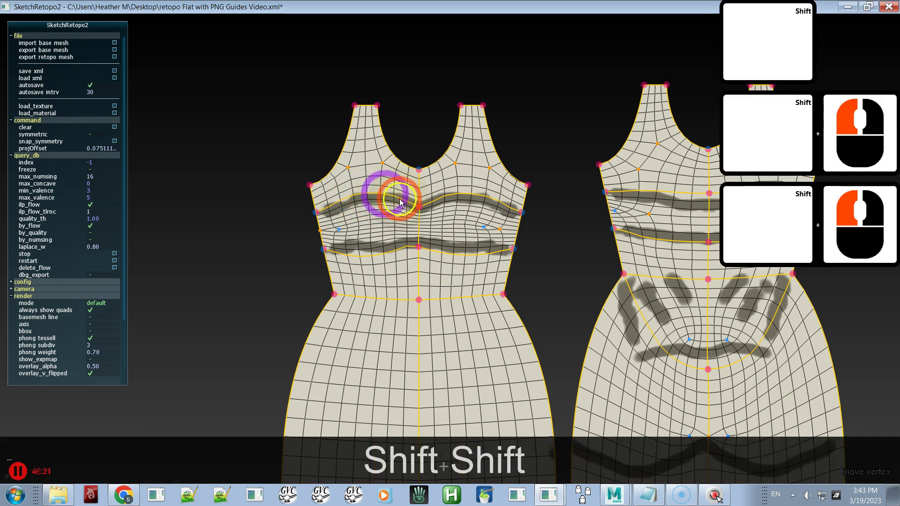
{"action": "left_click", "coordinate": [494, 203], "text": "shift"}
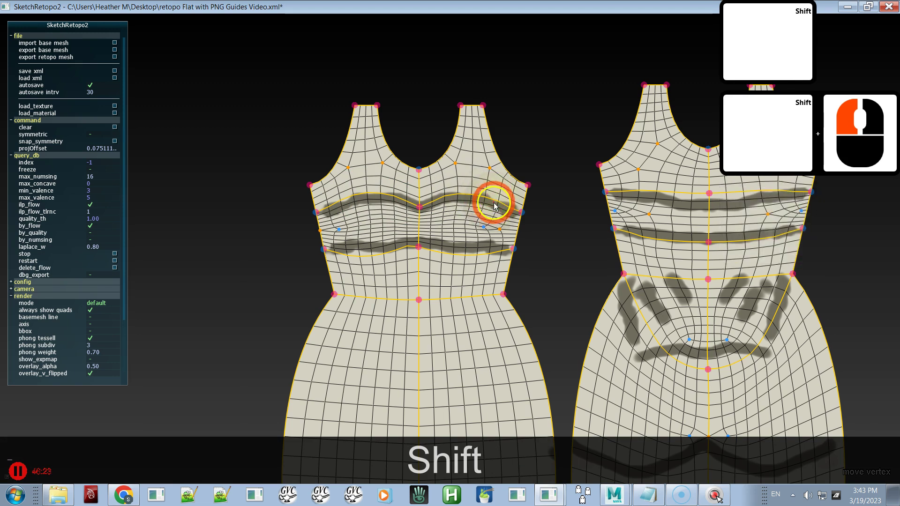
Smooth the quads around the left-hand dress's under-bust centre and adjust the curve's centre point, checking with the painted guides hidden.
{"action": "key", "text": "space"}
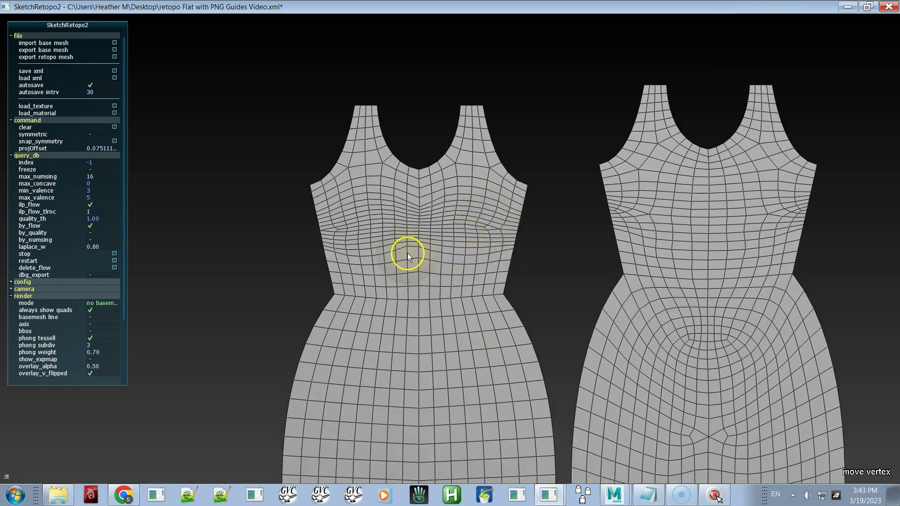
{"action": "left_click", "coordinate": [411, 264], "text": "shift"}
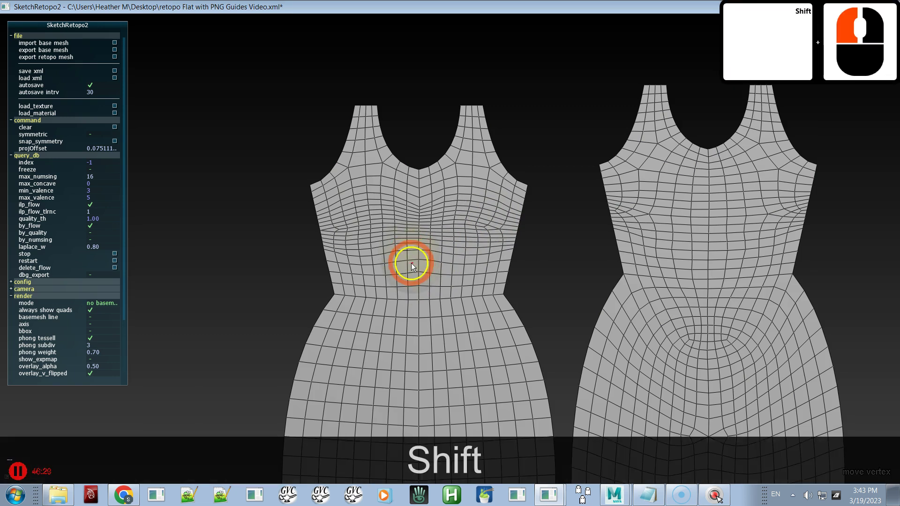
{"action": "right_click", "coordinate": [423, 255]}
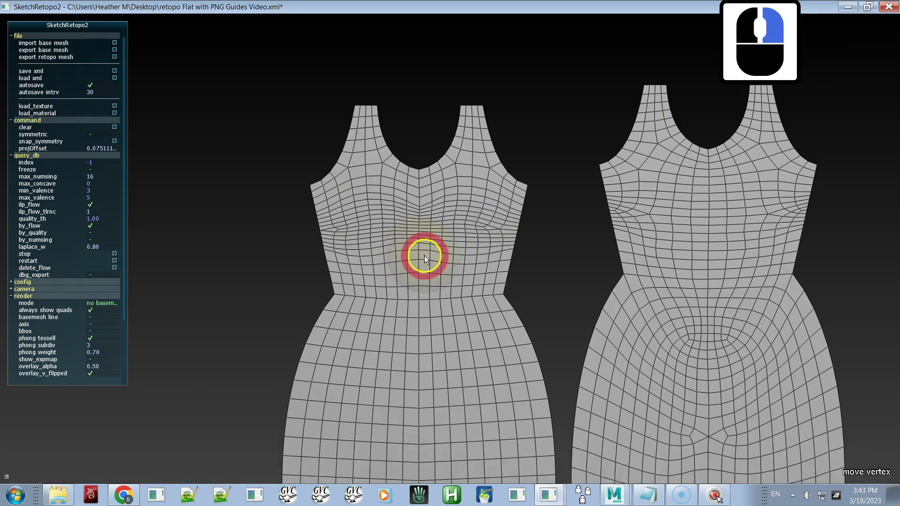
{"action": "key", "text": "space"}
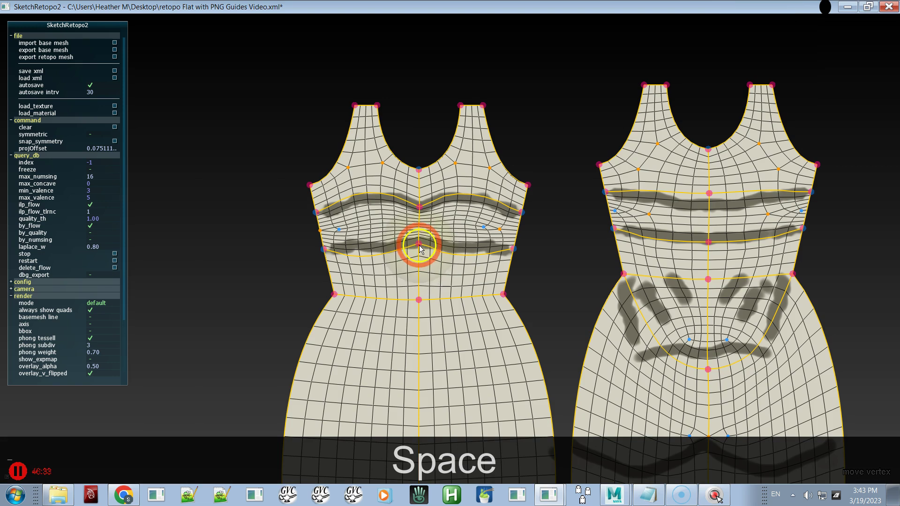
{"action": "mouse_move", "coordinate": [419, 246]}
{"action": "left_mouse_down"}
{"action": "mouse_move", "coordinate": [422, 276]}
{"action": "mouse_move", "coordinate": [435, 248]}
{"action": "mouse_move", "coordinate": [391, 251]}
{"action": "mouse_move", "coordinate": [375, 263]}
{"action": "mouse_move", "coordinate": [384, 256]}
{"action": "left_mouse_up"}
{"action": "key", "text": "space"}
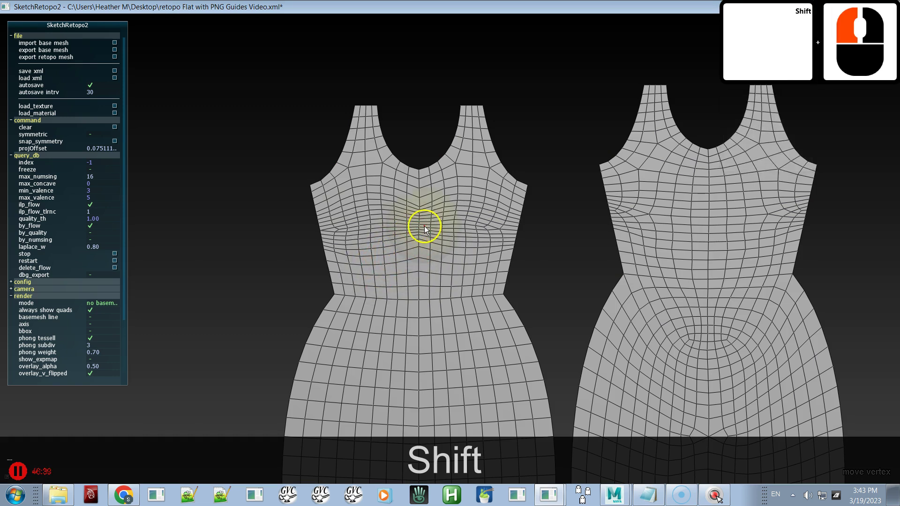
{"action": "right_click", "coordinate": [419, 224]}
{"action": "key", "text": "space"}
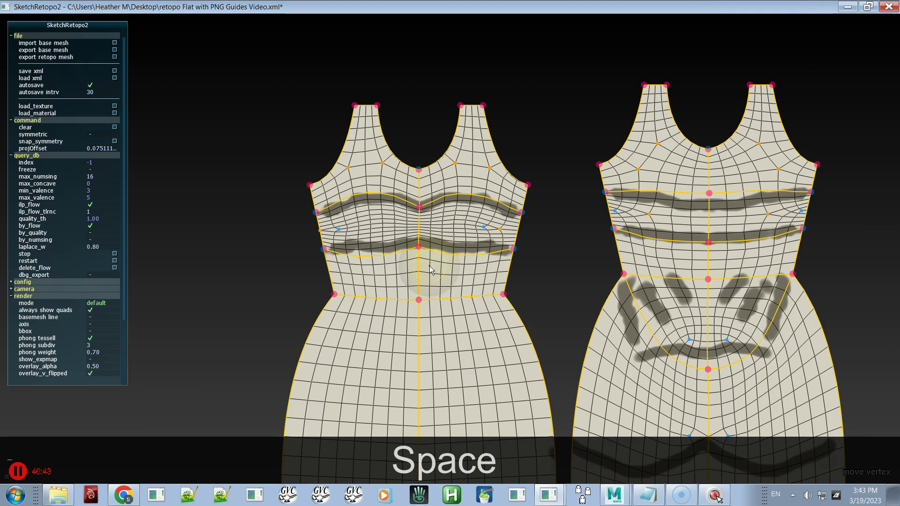
{"action": "key", "text": "space"}
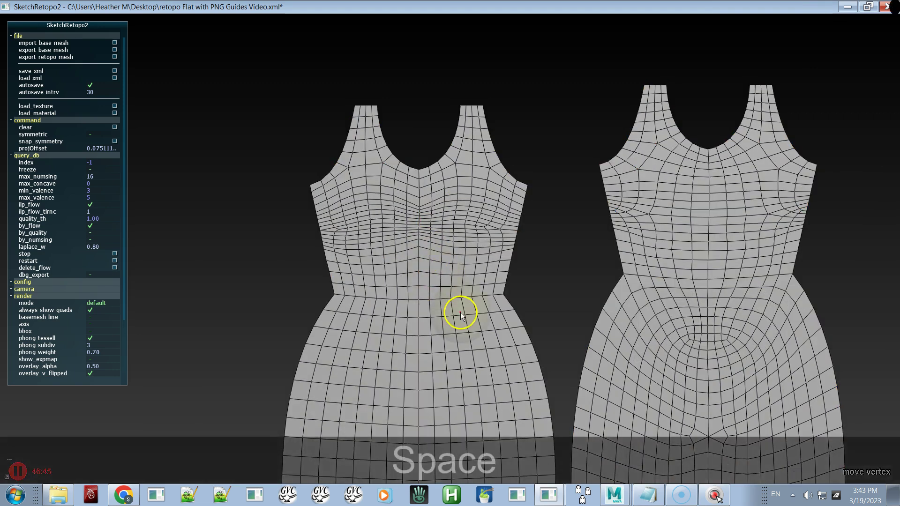
Smooth the quads across the left-hand dress's waist and just below it, working over both halves and the centre line.
{"action": "left_click_drag", "start_coordinate": [468, 303], "coordinate": [374, 302], "text": "shift"}
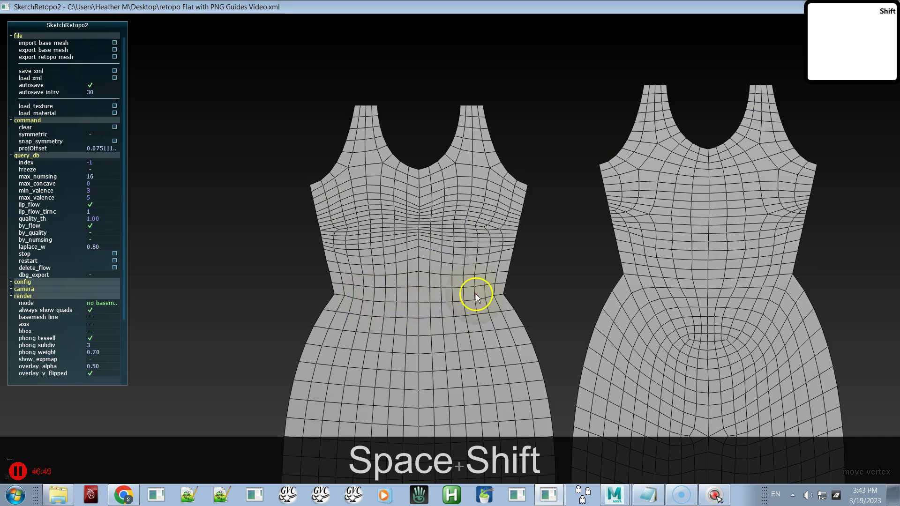
{"action": "left_click_drag", "start_coordinate": [470, 294], "coordinate": [369, 297], "text": "shift"}
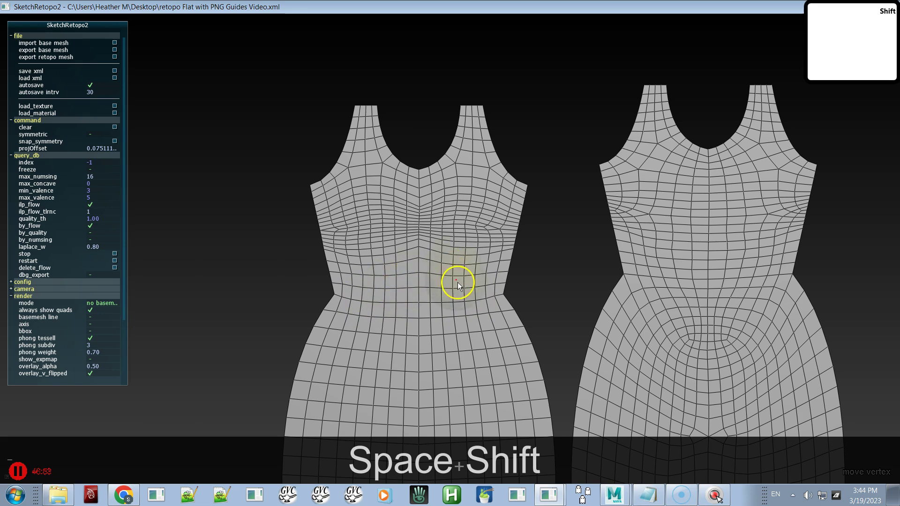
{"action": "left_click_drag", "start_coordinate": [449, 297], "coordinate": [447, 302], "text": "shift"}
{"action": "mouse_move", "coordinate": [384, 333]}
{"action": "left_mouse_down", "text": "shift"}
{"action": "mouse_move", "coordinate": [410, 325]}
{"action": "mouse_move", "coordinate": [416, 296]}
{"action": "left_mouse_up", "text": "shift"}
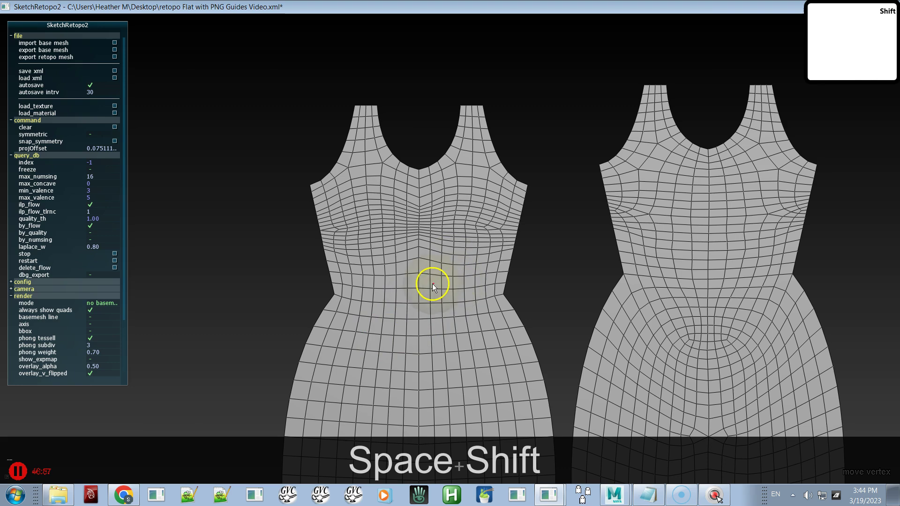
{"action": "left_click_drag", "start_coordinate": [364, 290], "coordinate": [375, 288], "text": "shift"}
{"action": "key", "text": "space"}
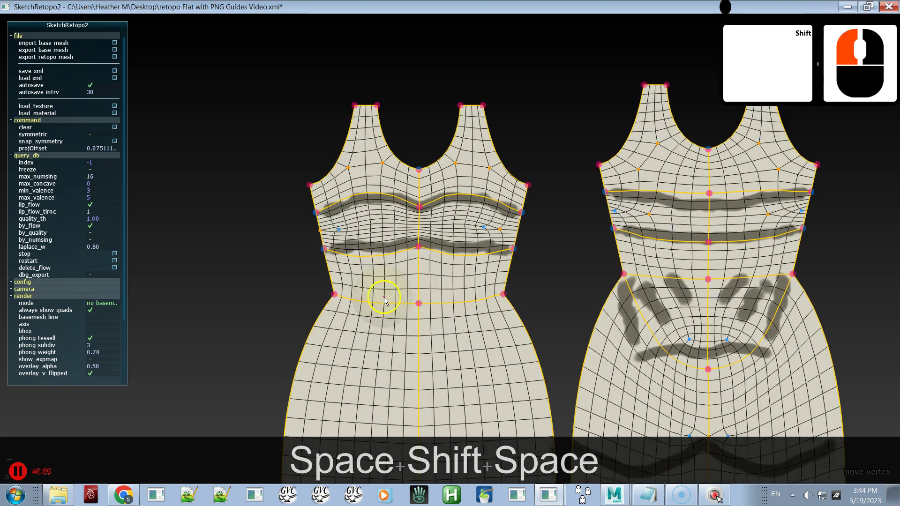
Compare the edge subdivision counts on the two halves of the left-hand dress's hem.
{"action": "middle_click_drag", "start_coordinate": [446, 325], "coordinate": [452, 224], "text": "alt"}
{"action": "right_click_drag", "start_coordinate": [453, 253], "coordinate": [437, 157], "text": "alt"}
{"action": "middle_click_drag", "start_coordinate": [458, 275], "coordinate": [458, 217], "text": "alt"}
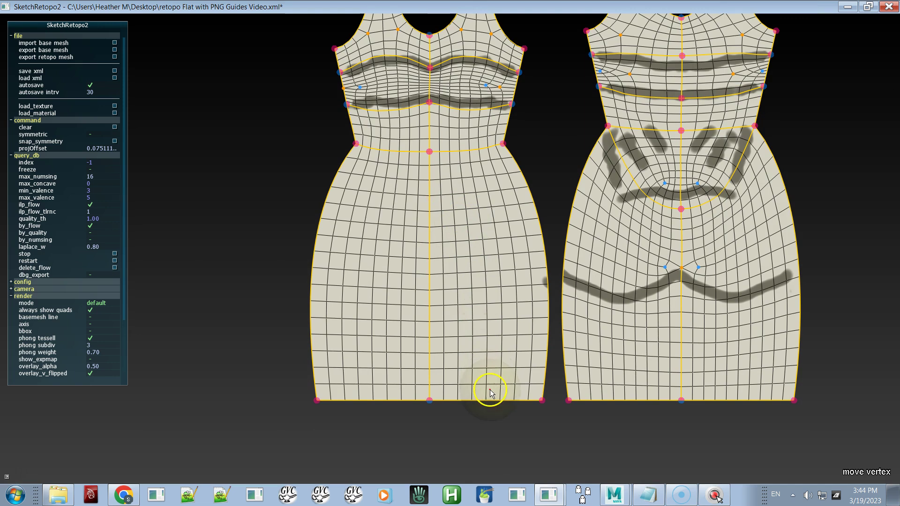
{"action": "key", "text": "a"}
{"action": "left_click", "coordinate": [487, 392]}
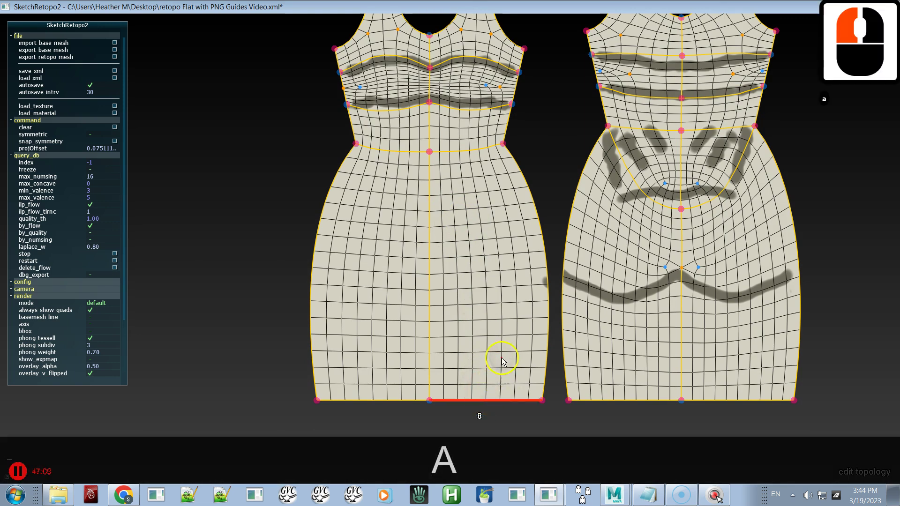
{"action": "left_click", "coordinate": [380, 395], "text": "shift"}
{"action": "left_click_drag", "start_coordinate": [446, 318], "coordinate": [437, 354], "text": "alt+shift"}
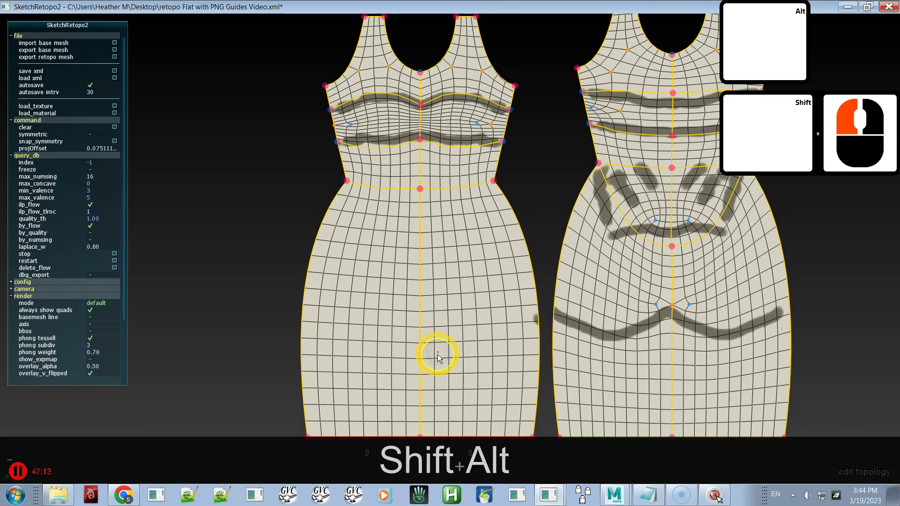
{"action": "scroll", "coordinate": [437, 355], "scroll_direction": "down", "scroll_amount": 1, "text": "alt"}
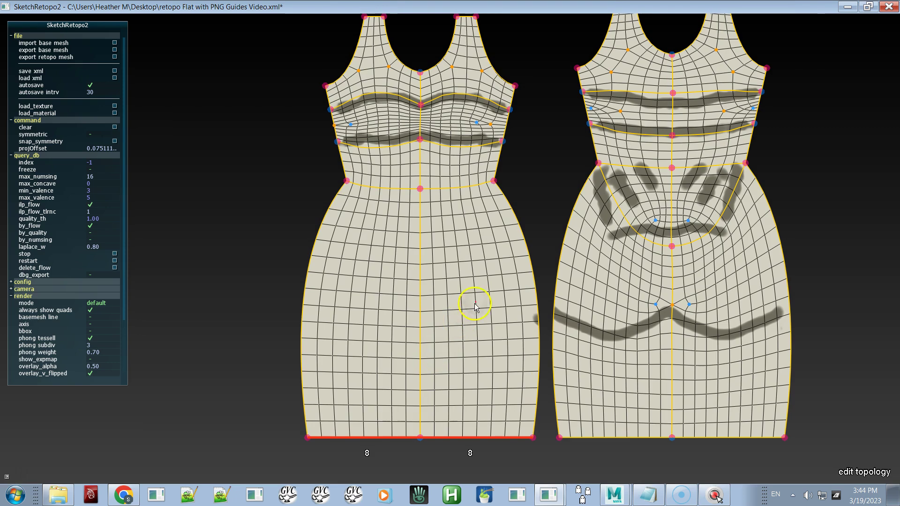
Inspect the complete quad layout of both dress patterns with the base mesh hidden and with it shown.
{"action": "middle_click_drag", "start_coordinate": [478, 305], "coordinate": [484, 332], "text": "alt"}
{"action": "key", "text": "alt+space"}
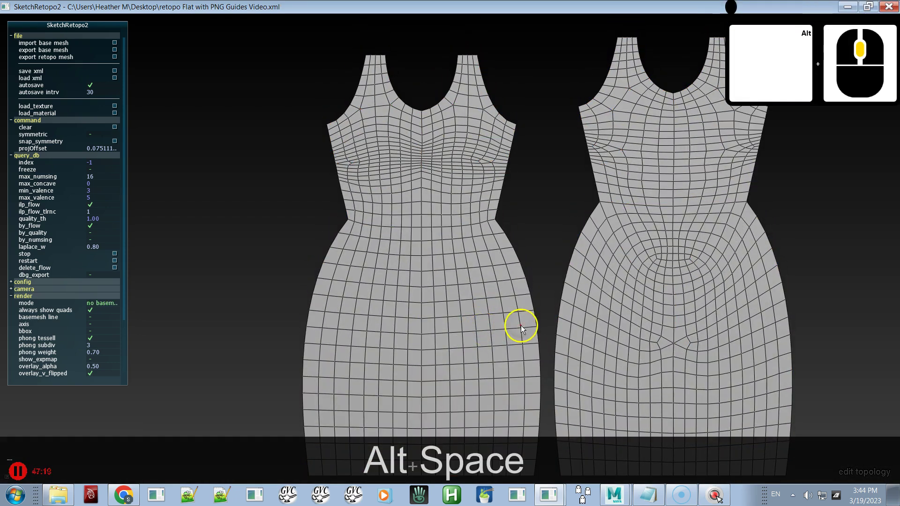
{"action": "middle_click_drag", "start_coordinate": [586, 313], "coordinate": [400, 303], "text": "alt"}
{"action": "right_click_drag", "start_coordinate": [401, 303], "coordinate": [403, 123], "text": "alt"}
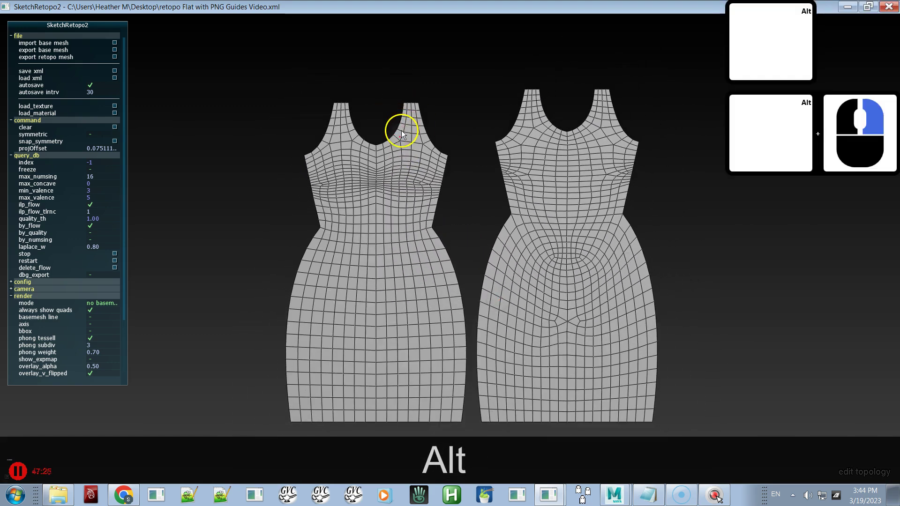
{"action": "key", "text": "space"}
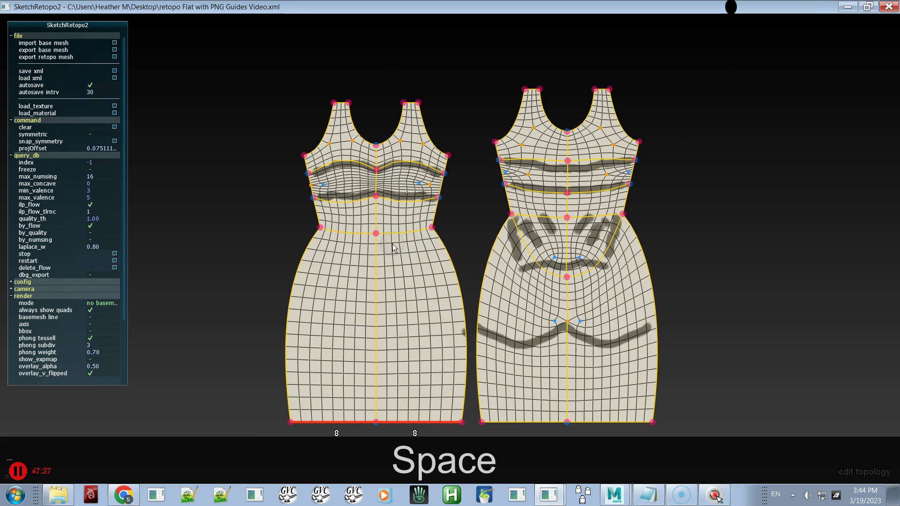
{"action": "middle_click_drag", "start_coordinate": [398, 261], "coordinate": [400, 228], "text": "alt"}
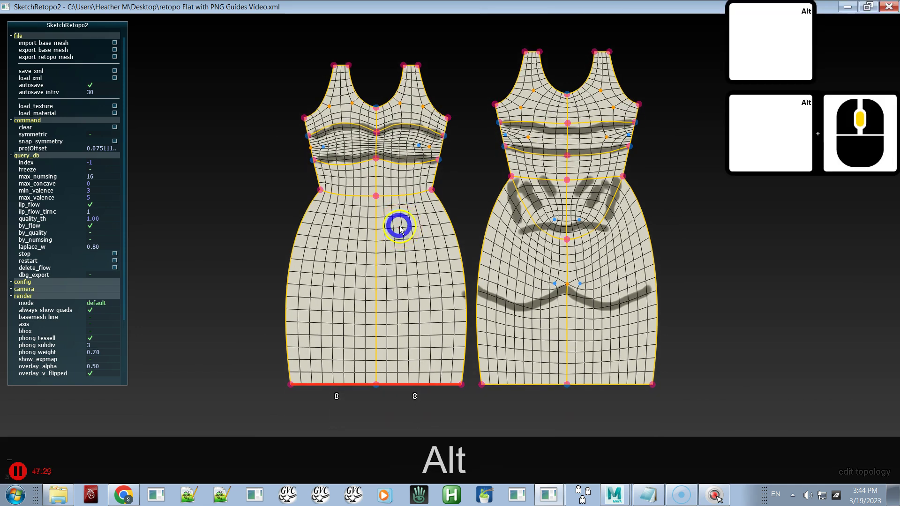
Export the retopo mesh to the Desktop as "retopo Flat with PNG as Guides VIDEO.obj".
{"action": "left_click", "coordinate": [31, 57]}
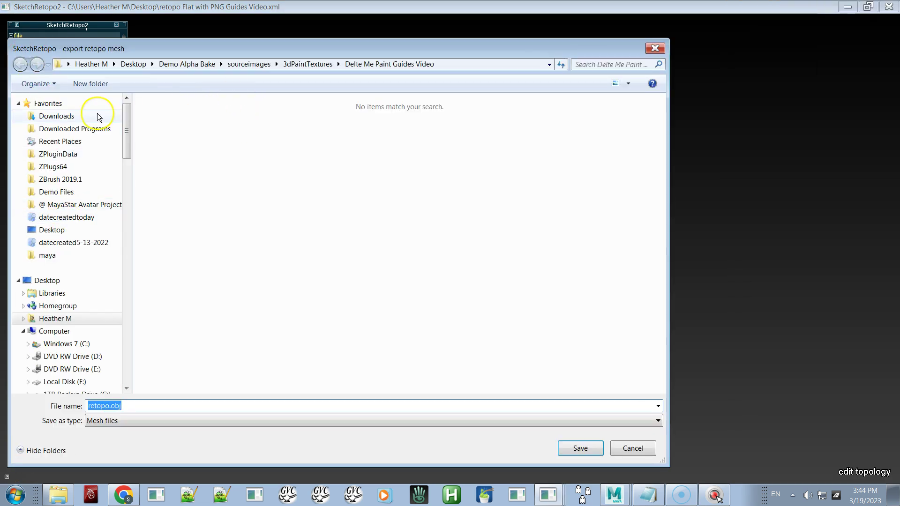
{"action": "left_click", "coordinate": [56, 230]}
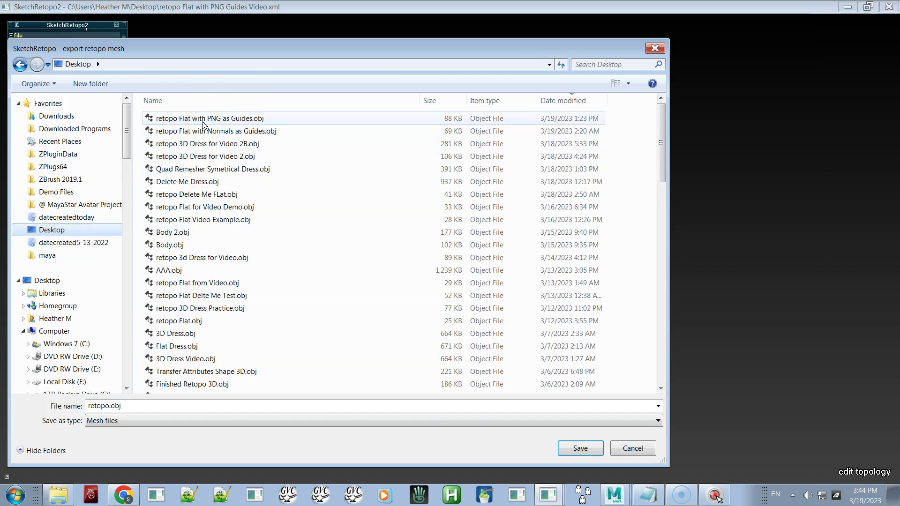
{"action": "left_click", "coordinate": [202, 119]}
{"action": "left_click", "coordinate": [186, 407]}
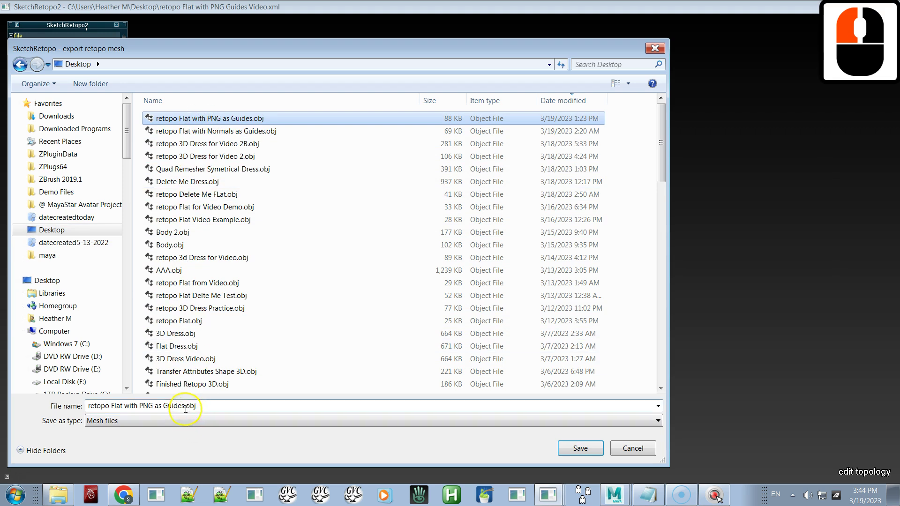
{"action": "left_click", "coordinate": [185, 407]}
{"action": "left_click", "coordinate": [185, 407]}
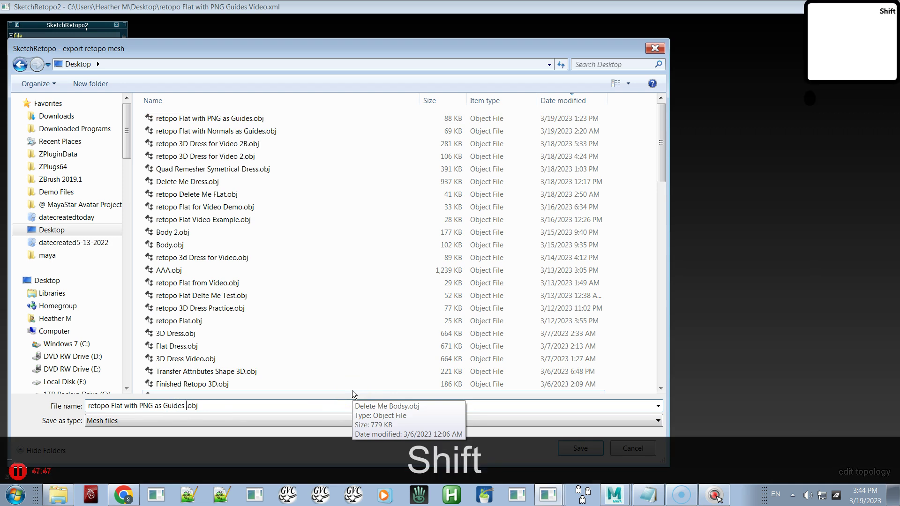
{"action": "type", "text": "VOD"}
{"action": "key", "text": "BackSpace"}
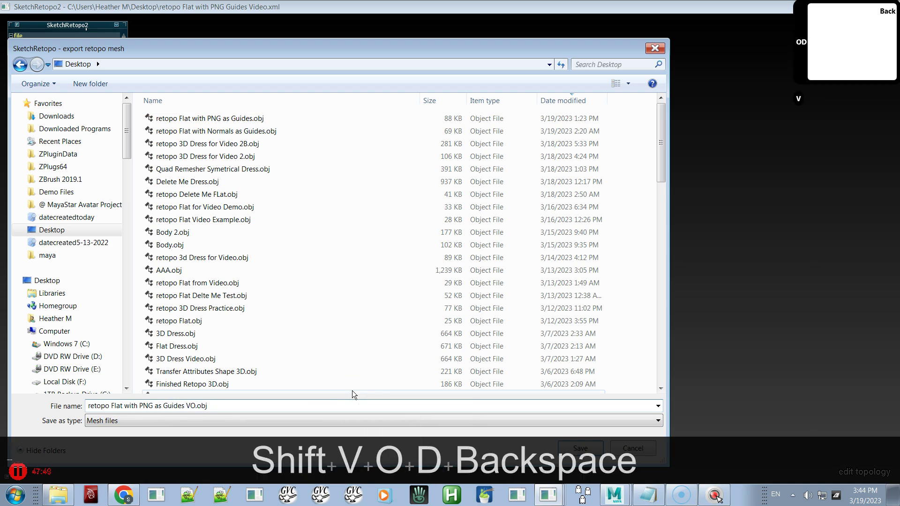
{"action": "key", "text": "BackSpace"}
{"action": "type", "text": "IDEO"}
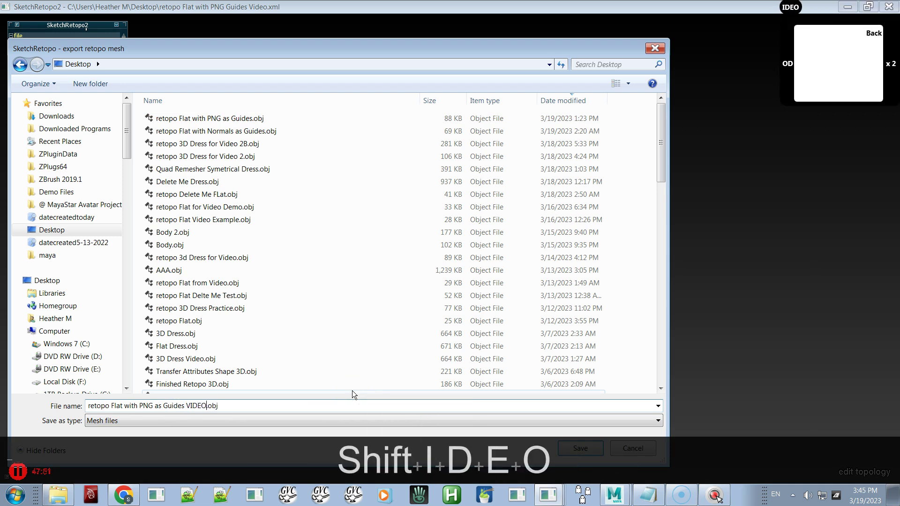
{"action": "key", "text": "Return"}
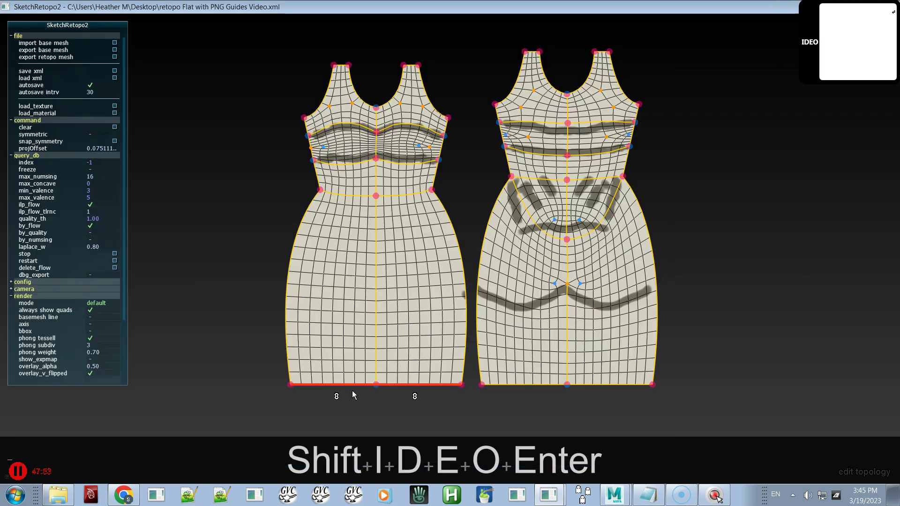
Switch to Maya and import "retopo Flat with PNG as Guides VIDEO.obj" into the scene.
{"action": "key", "text": "alt+Tab"}
{"action": "key", "text": "alt+Tab"}
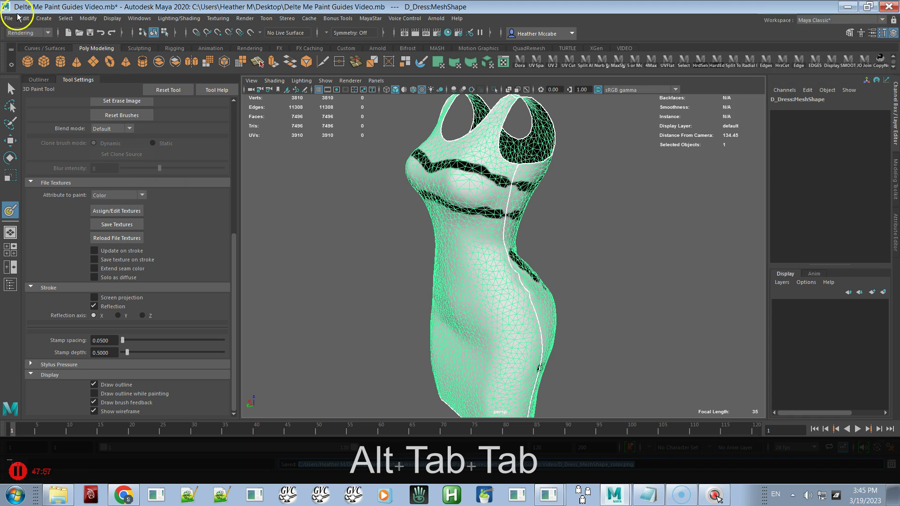
{"action": "left_click", "coordinate": [9, 18]}
{"action": "left_click", "coordinate": [47, 123]}
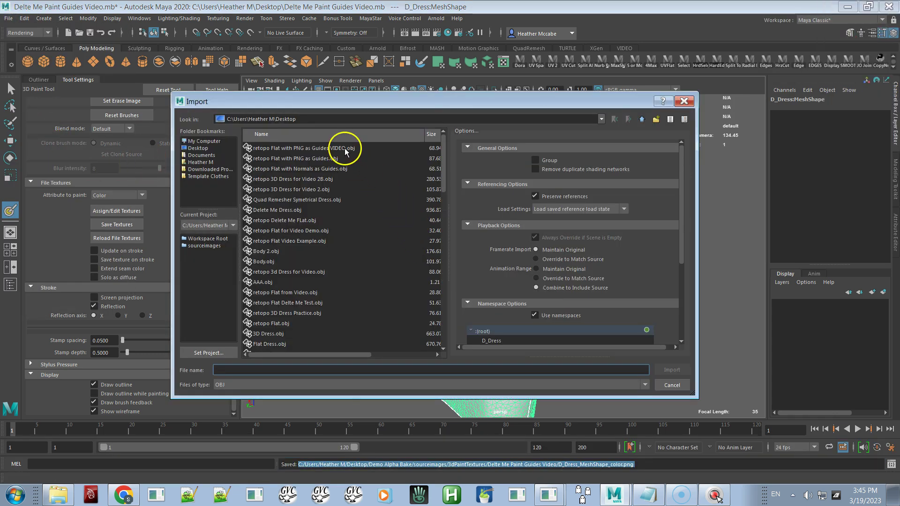
{"action": "double_click", "coordinate": [345, 148]}
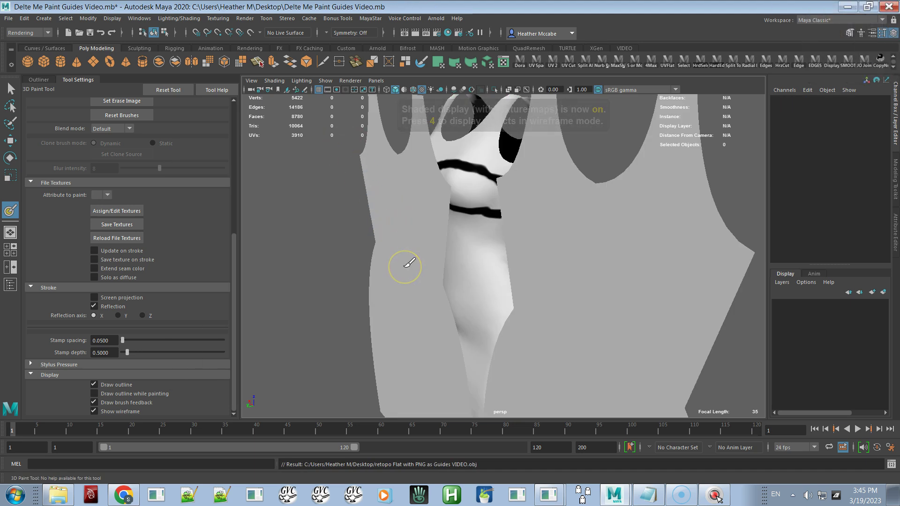
Select the imported flat retopo mesh and merge its vertices using the Modeling menu set's Merge command.
{"action": "key", "text": "q"}
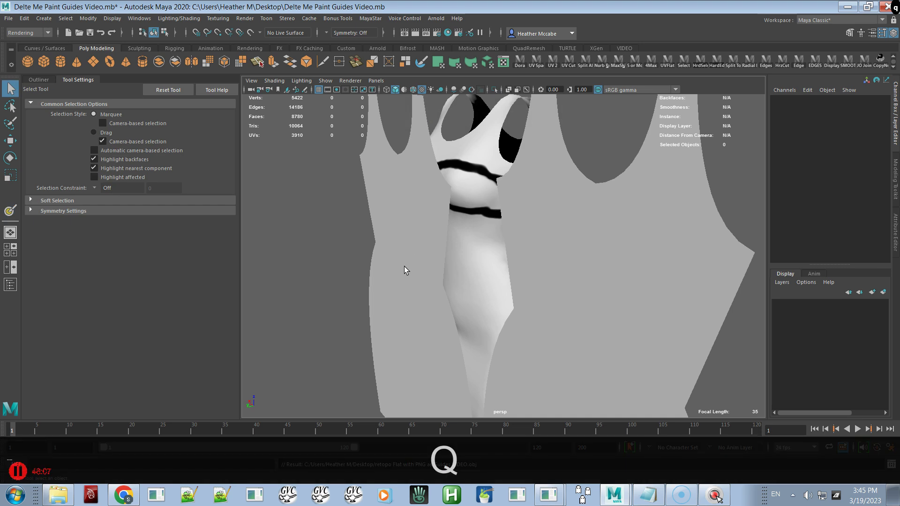
{"action": "left_click", "coordinate": [405, 267]}
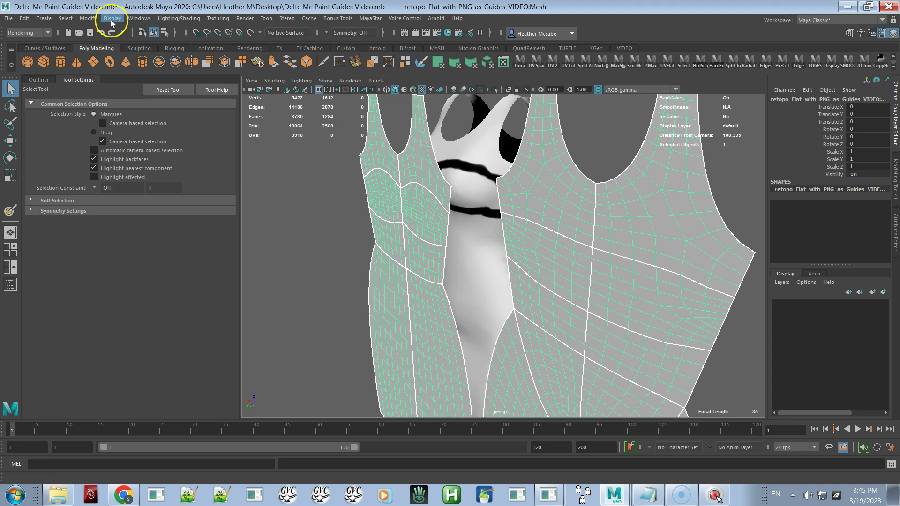
{"action": "left_click", "coordinate": [41, 32]}
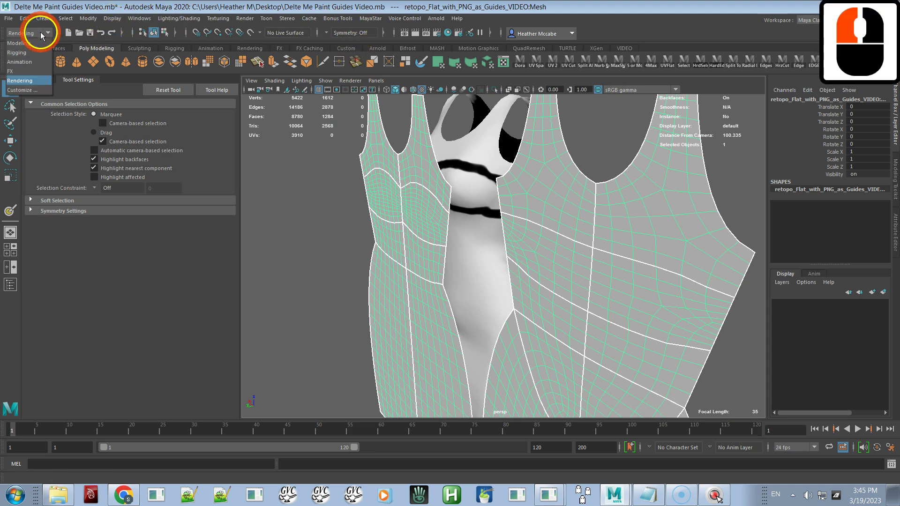
{"action": "left_click", "coordinate": [38, 43]}
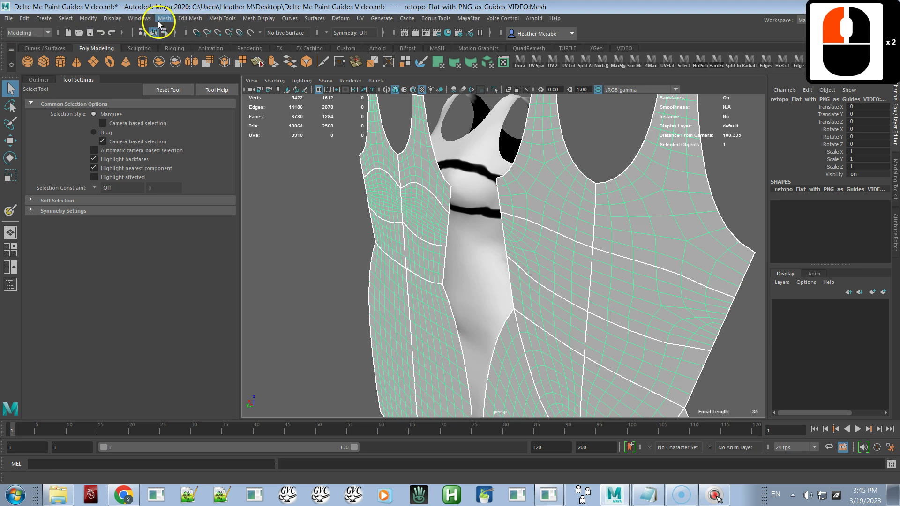
{"action": "left_click", "coordinate": [182, 19]}
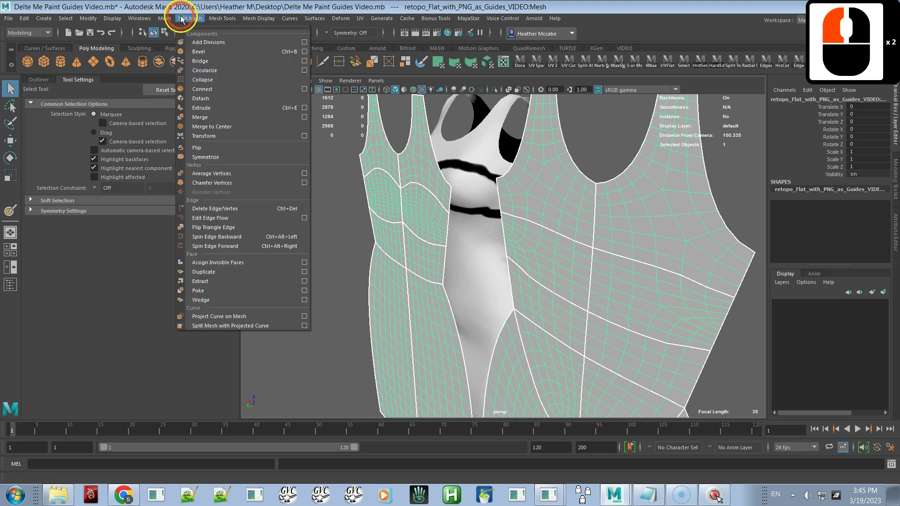
{"action": "left_click", "coordinate": [197, 118]}
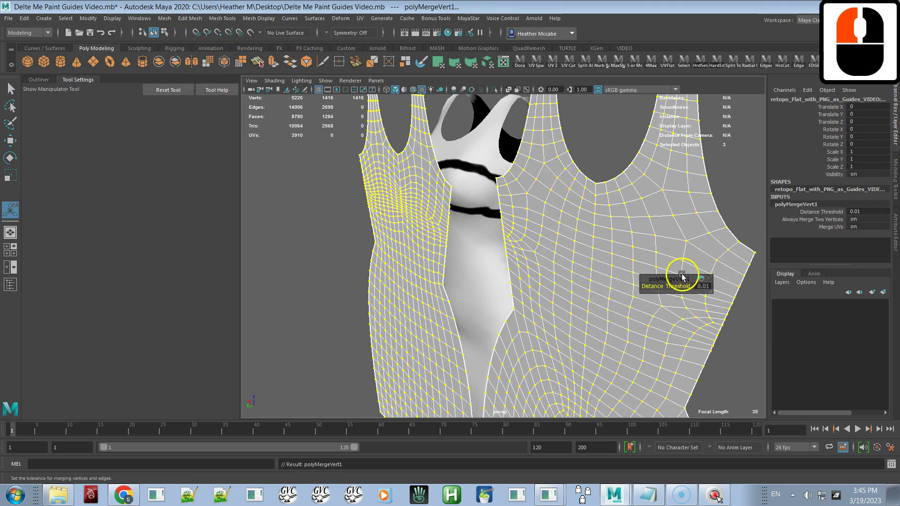
Return the flat retopo mesh to object selection and soften all of its edges.
{"action": "right_click_drag", "start_coordinate": [649, 234], "coordinate": [657, 233]}
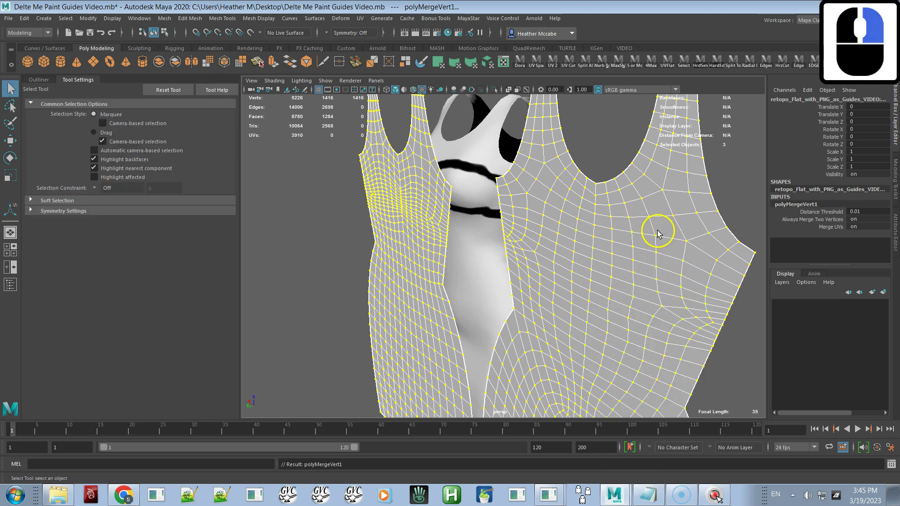
{"action": "left_click", "coordinate": [271, 19]}
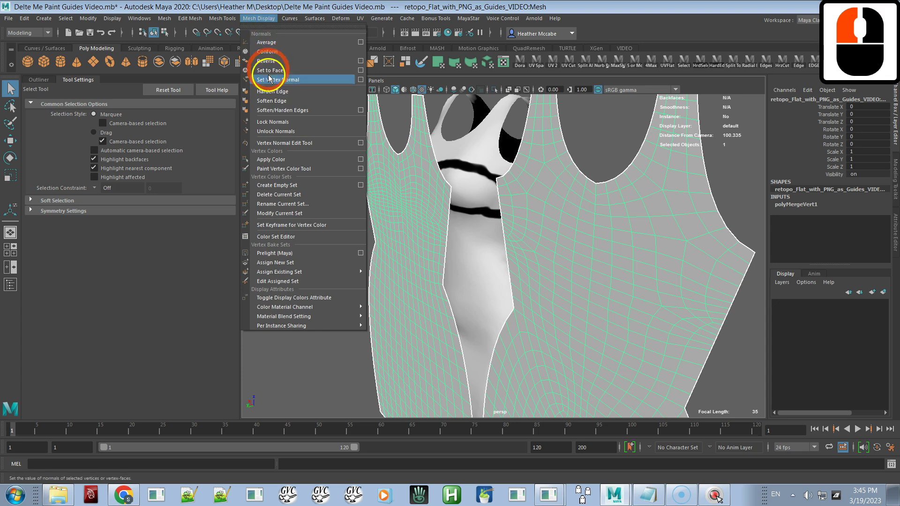
{"action": "left_click", "coordinate": [272, 101]}
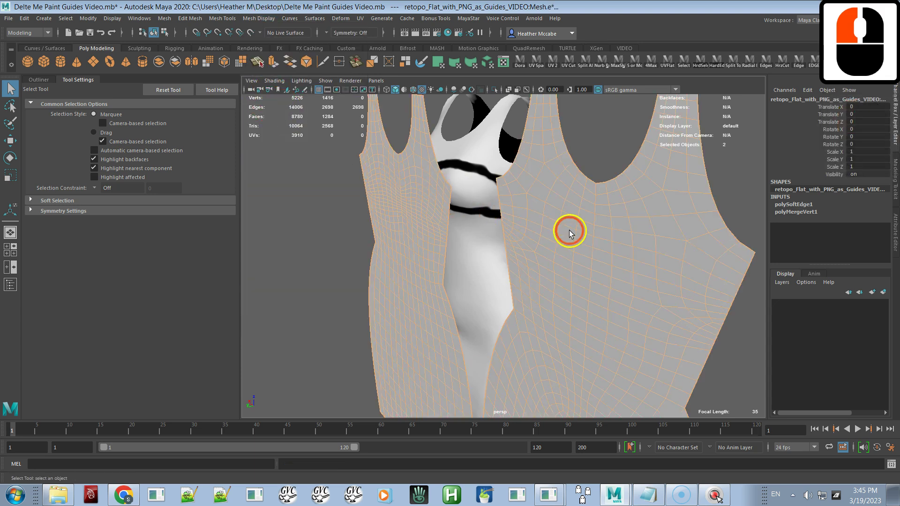
Delete the construction history of the flat retopo mesh.
{"action": "right_click_drag", "start_coordinate": [573, 241], "coordinate": [557, 167], "text": "alt"}
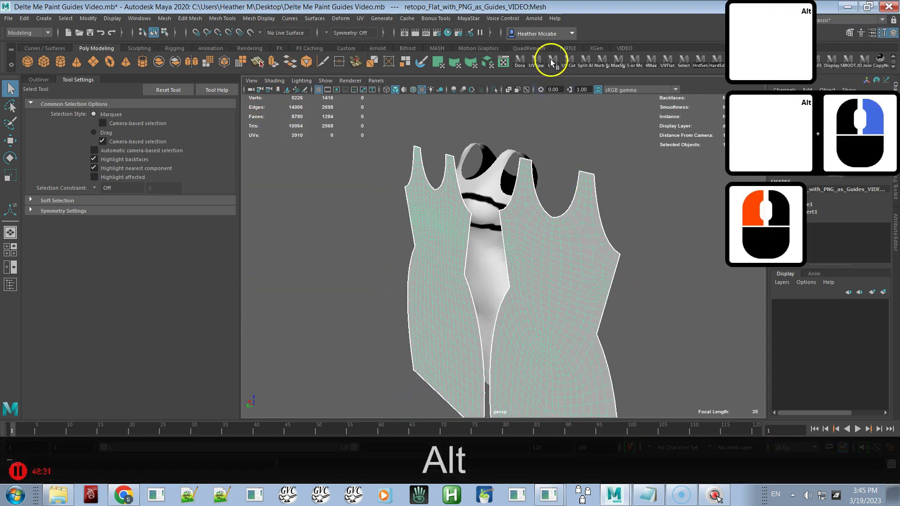
{"action": "left_click", "coordinate": [468, 19]}
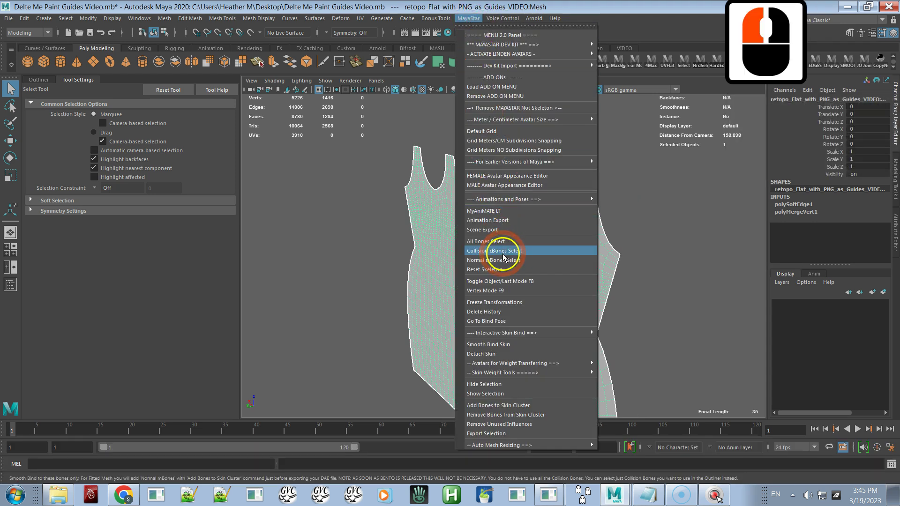
{"action": "left_click", "coordinate": [493, 312]}
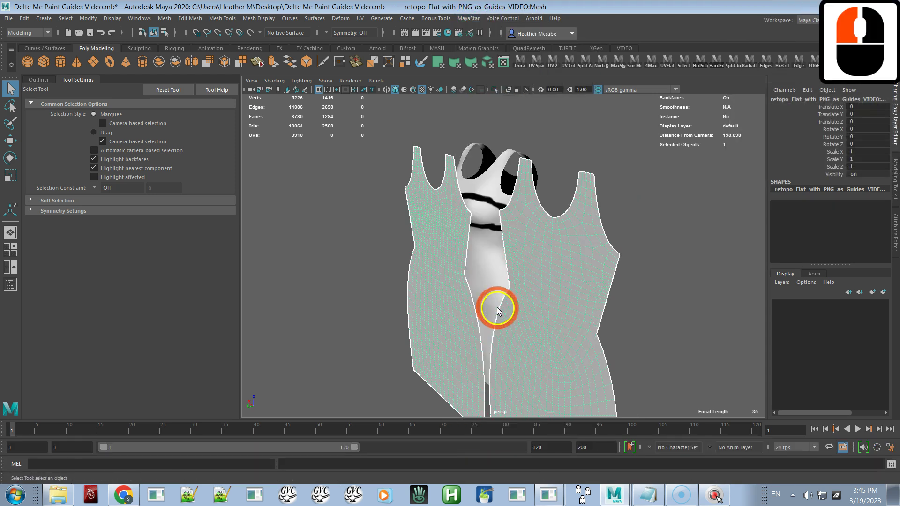
Put the flat retopo mesh and the 3D dress on separate new display layers and hide the 3D dress layer.
{"action": "left_click", "coordinate": [873, 292]}
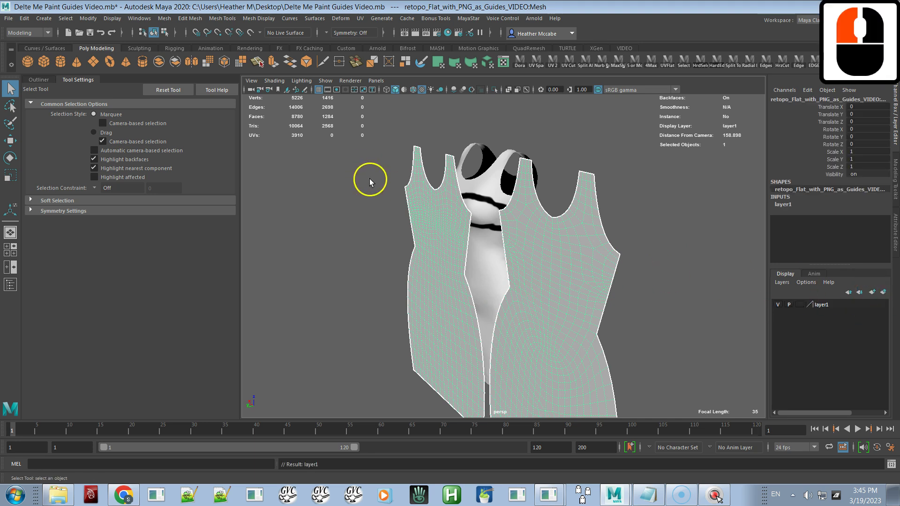
{"action": "left_click", "coordinate": [473, 190]}
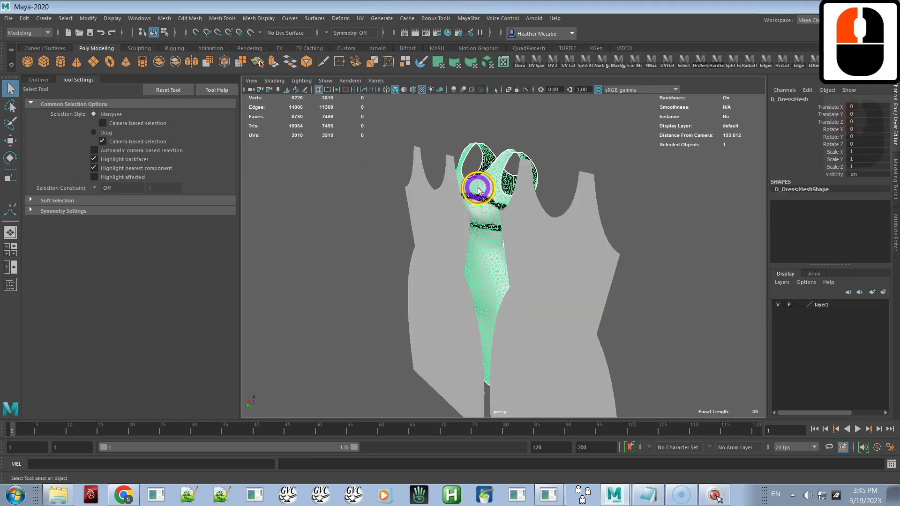
{"action": "left_click", "coordinate": [884, 292]}
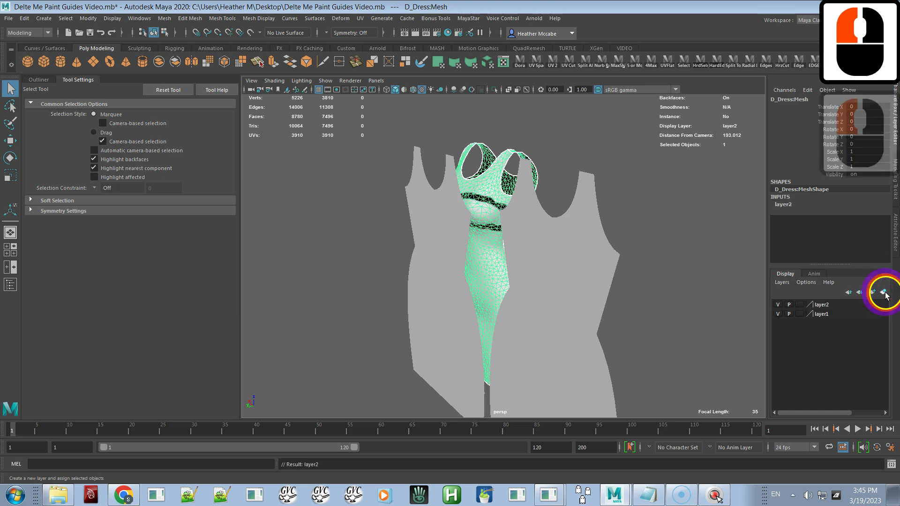
{"action": "left_click", "coordinate": [778, 305]}
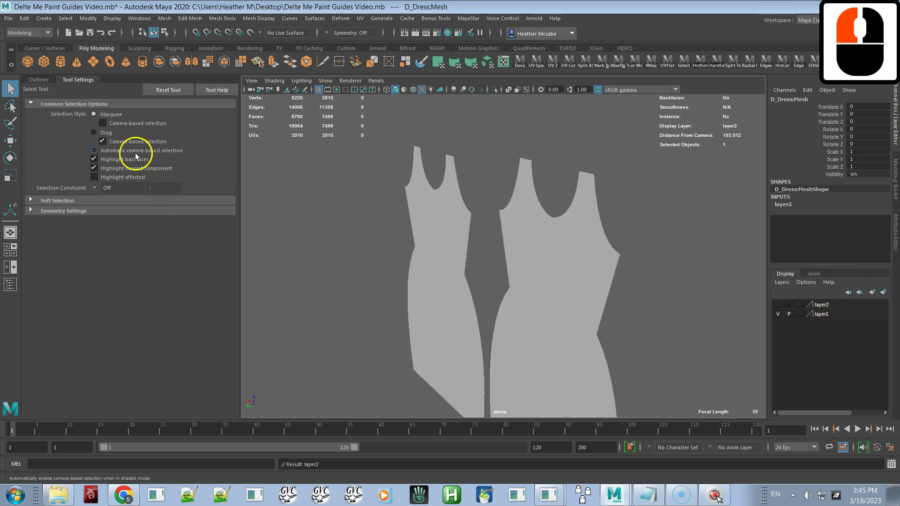
Import "Flat Dress.obj" from the Desktop into the scene.
{"action": "left_click", "coordinate": [12, 21]}
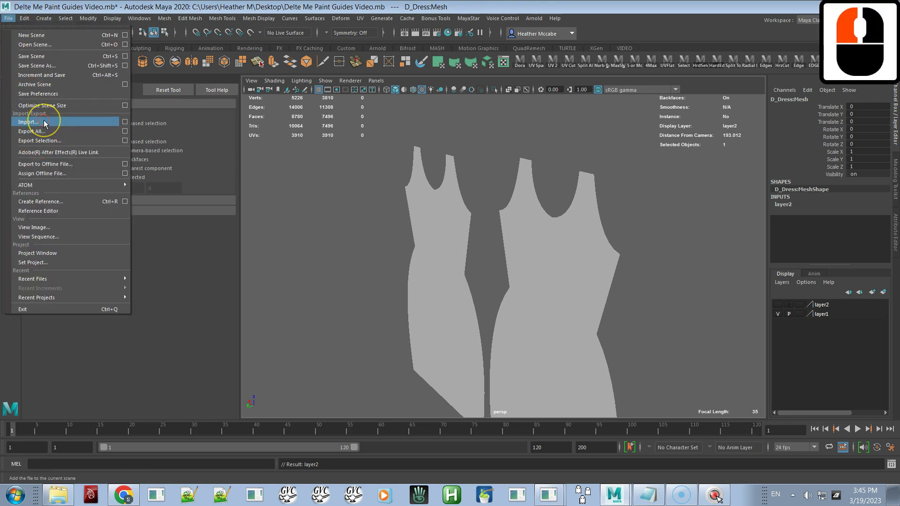
{"action": "left_click", "coordinate": [29, 122]}
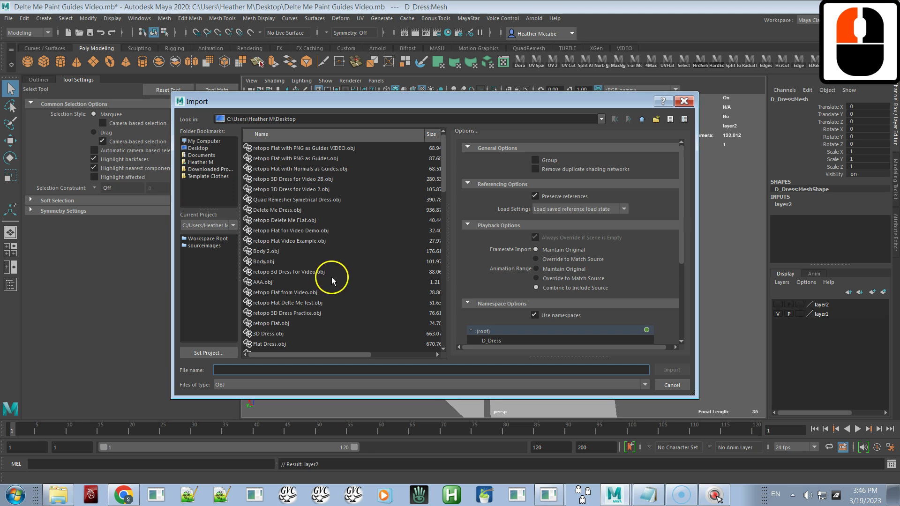
{"action": "left_click", "coordinate": [272, 344]}
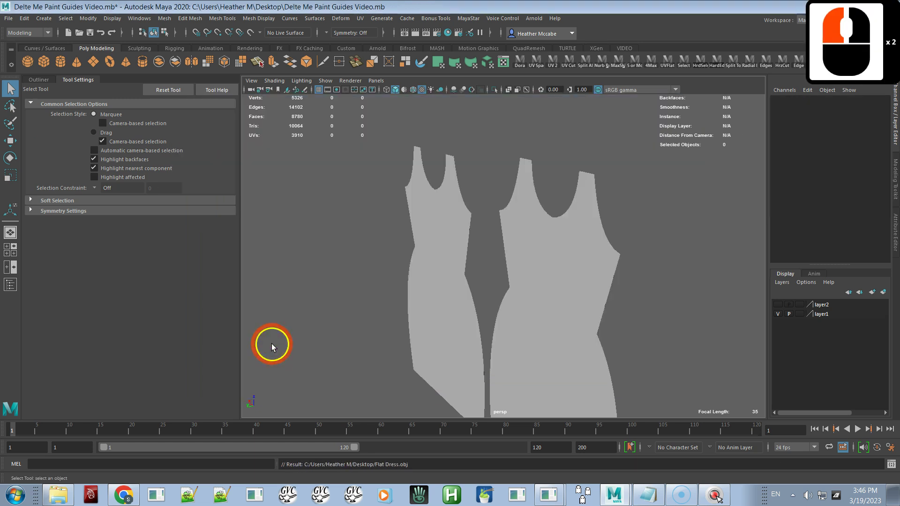
Select the imported Flat_Dress mesh and assign it to its own new display layer.
{"action": "left_click", "coordinate": [40, 80]}
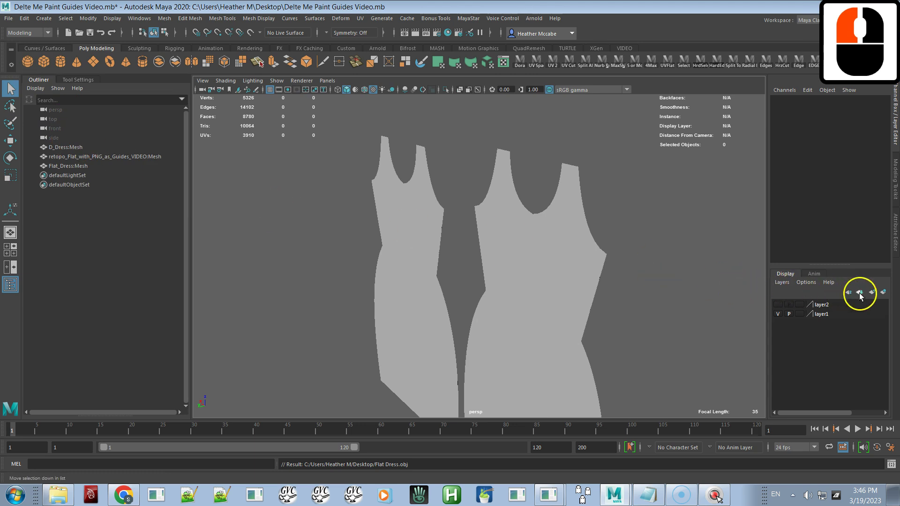
{"action": "left_click", "coordinate": [80, 166]}
{"action": "left_click", "coordinate": [504, 248]}
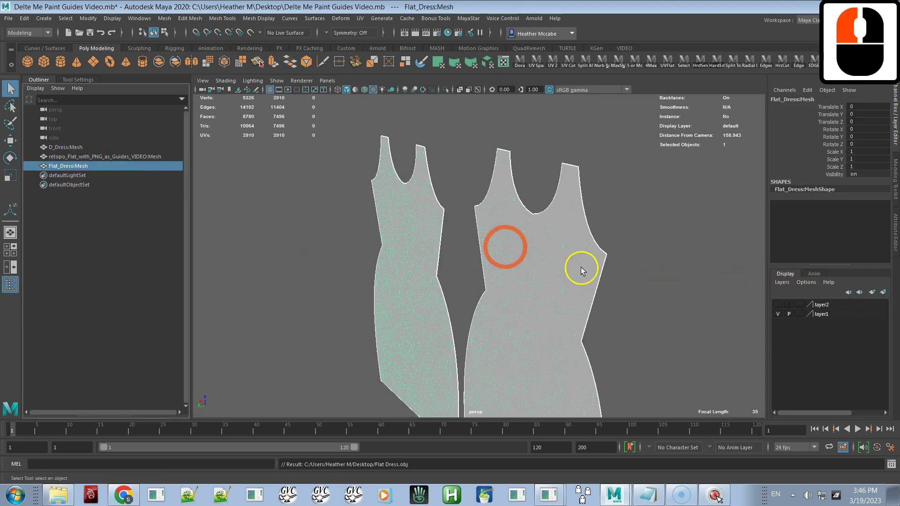
{"action": "left_click", "coordinate": [884, 293]}
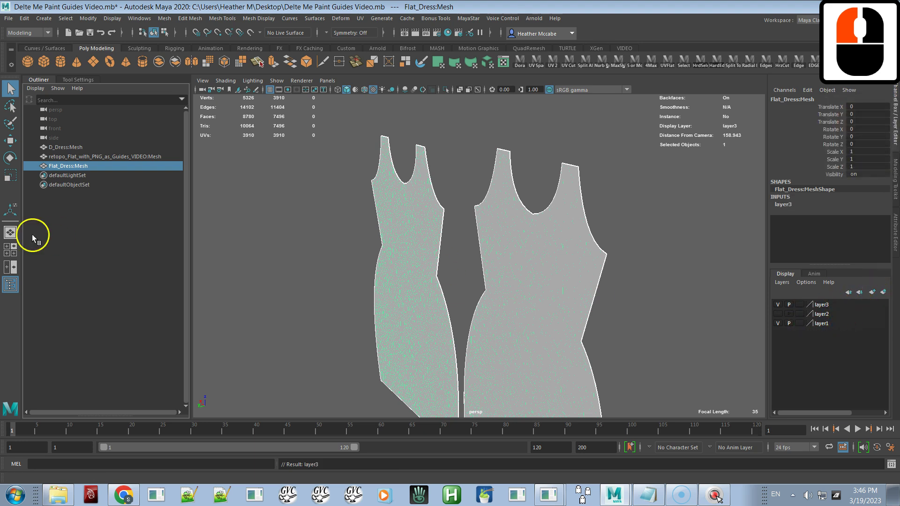
Transfer only the current UV set from Flat_Dress to the flat retopo mesh using World sample space, and delete the history.
{"action": "left_click_drag", "start_coordinate": [899, 175], "coordinate": [747, 191]}
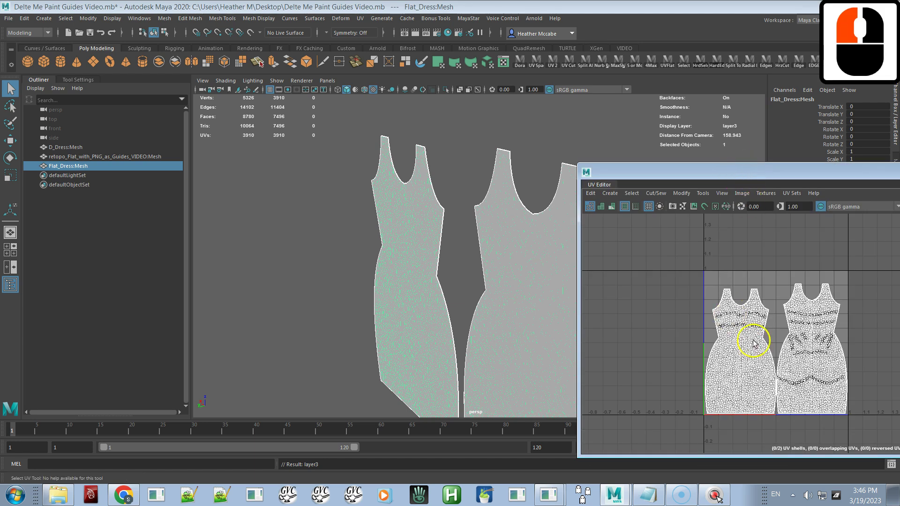
{"action": "left_click", "coordinate": [86, 156], "text": "ctrl"}
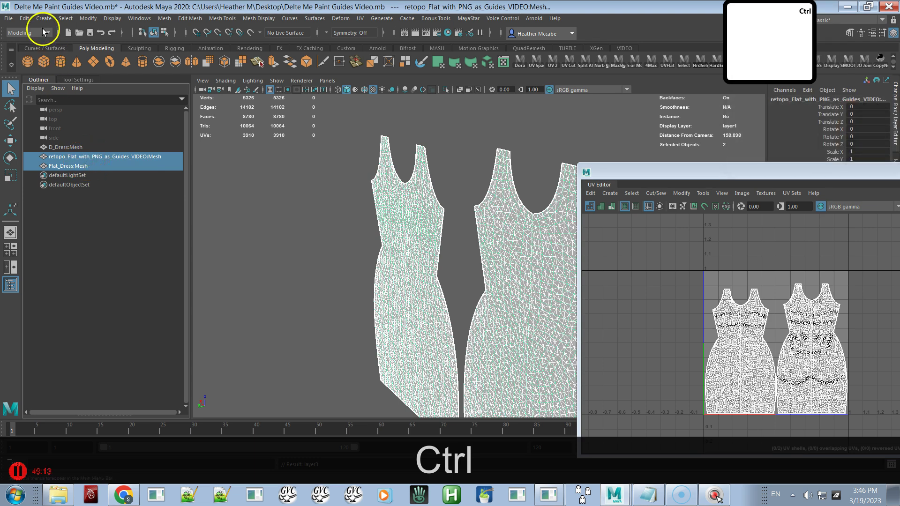
{"action": "left_click_drag", "start_coordinate": [0, 75], "coordinate": [230, 181]}
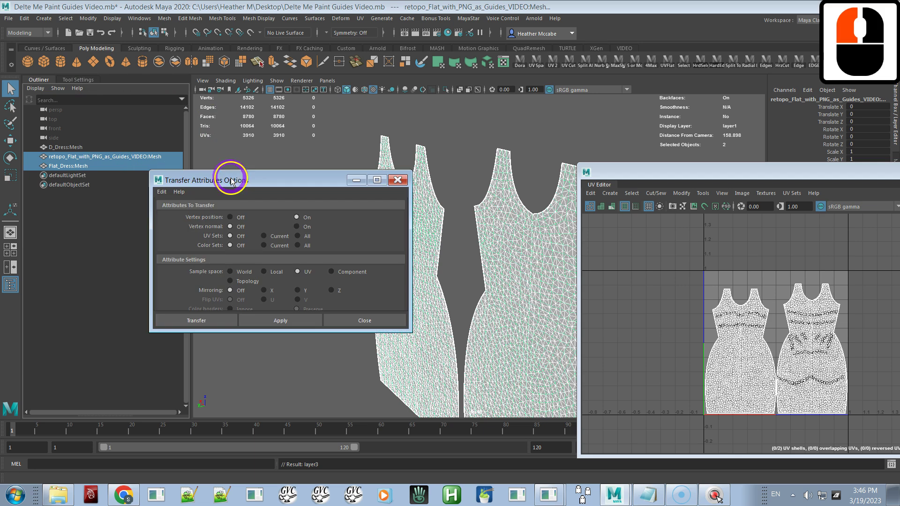
{"action": "left_click", "coordinate": [230, 217]}
{"action": "left_click", "coordinate": [265, 236]}
{"action": "left_click", "coordinate": [270, 248]}
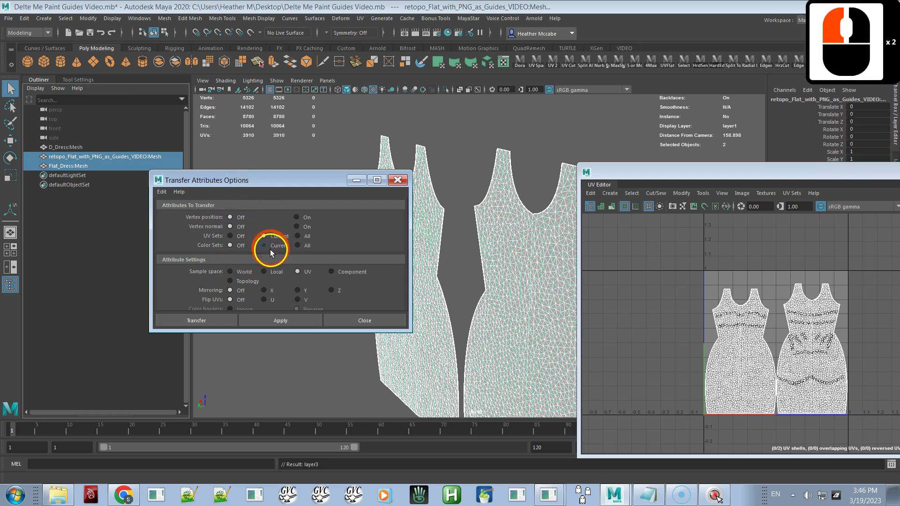
{"action": "left_click", "coordinate": [261, 300]}
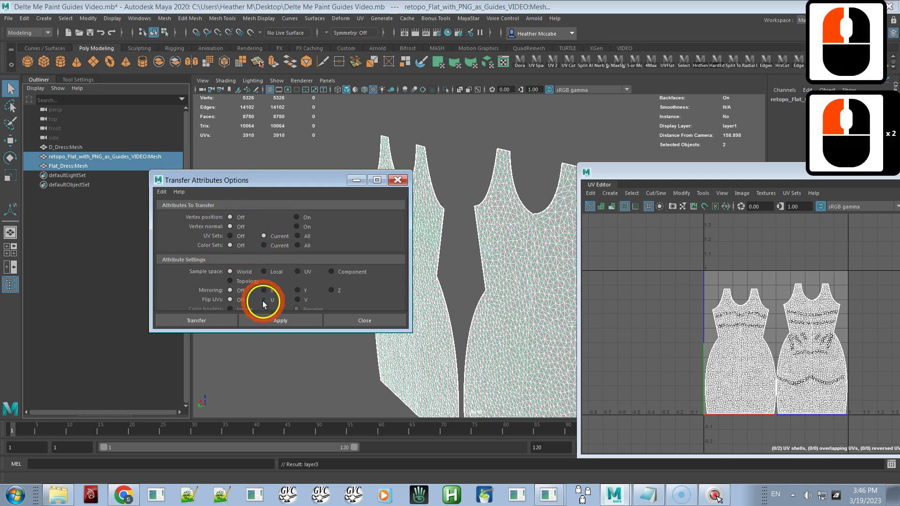
{"action": "left_click", "coordinate": [289, 320]}
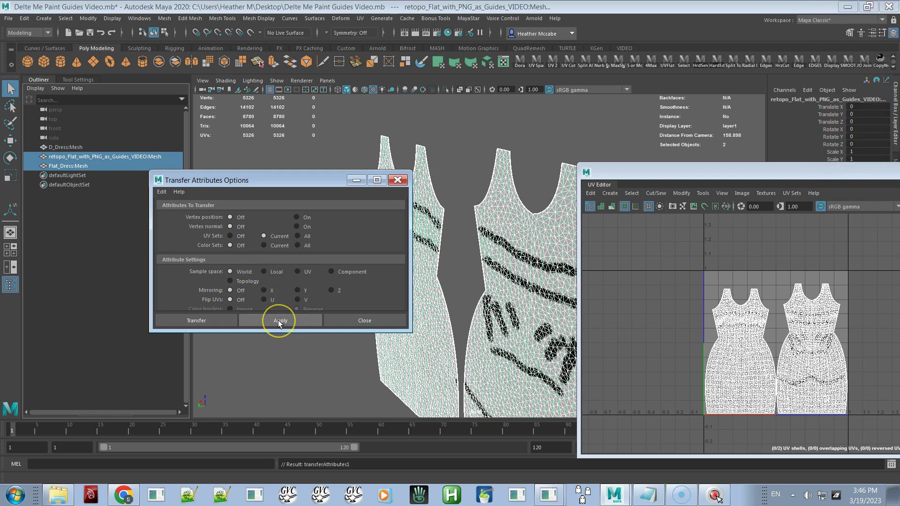
{"action": "left_click", "coordinate": [469, 18]}
{"action": "left_click", "coordinate": [488, 311]}
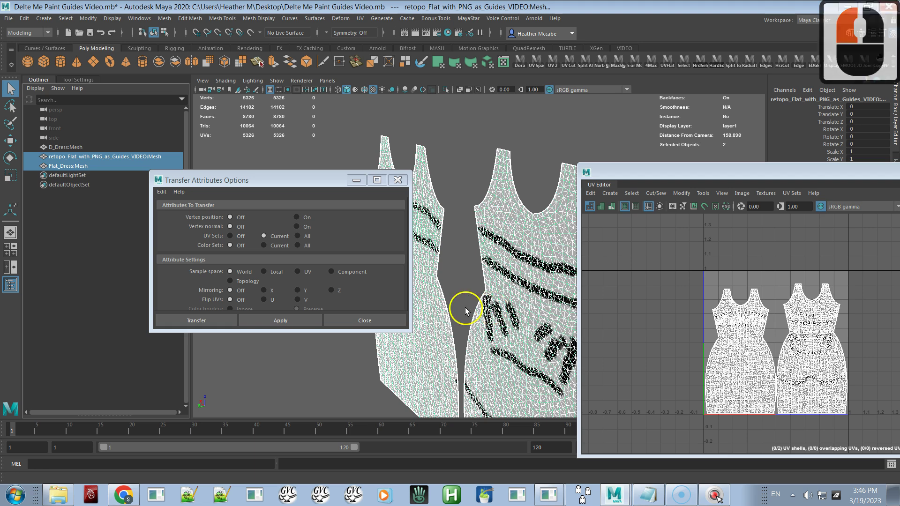
Examine the transferred UV layout of the flat retopo mesh in the UV Editor.
{"action": "left_click_drag", "start_coordinate": [721, 178], "coordinate": [717, 181]}
{"action": "left_click", "coordinate": [145, 156]}
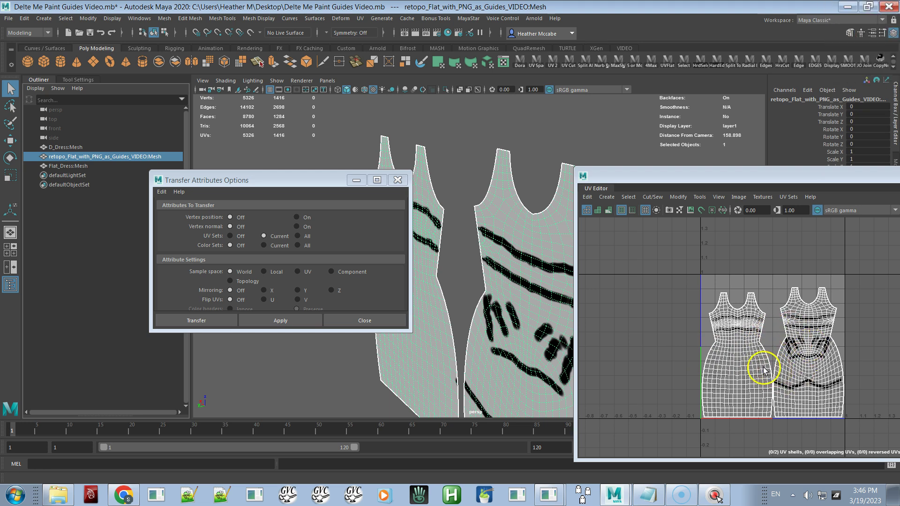
{"action": "left_click_drag", "start_coordinate": [743, 178], "coordinate": [649, 253]}
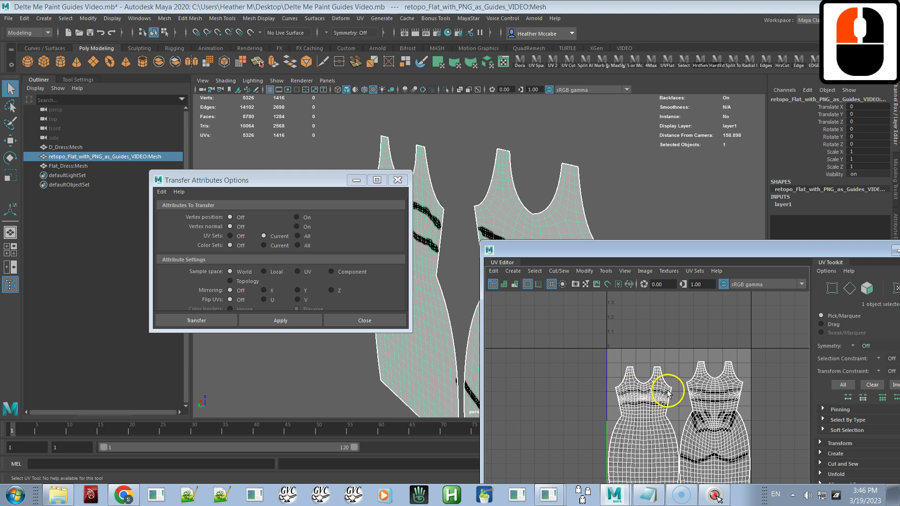
{"action": "key", "text": "alt"}
{"action": "left_click_drag", "start_coordinate": [667, 257], "coordinate": [680, 182]}
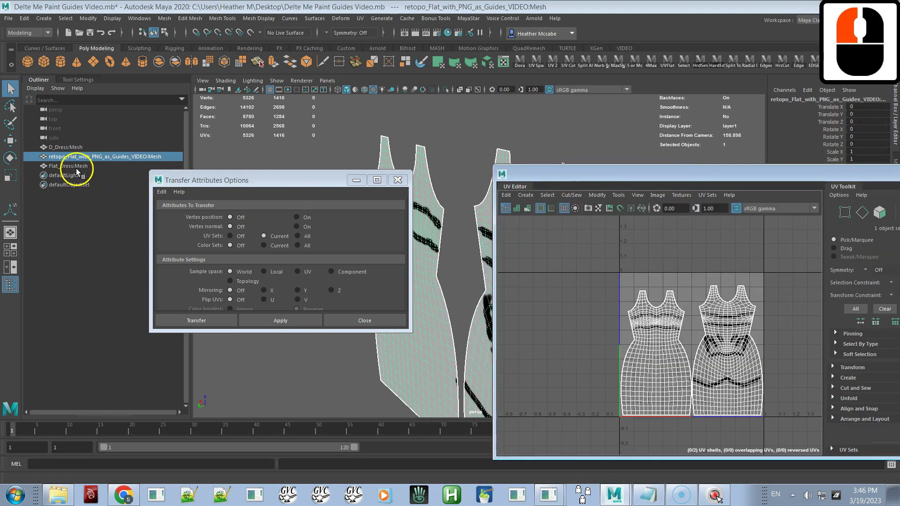
Select all UVs of the Flat_Dress mesh in the UV Editor, merge them, and reselect the mesh as an object.
{"action": "left_click", "coordinate": [75, 167]}
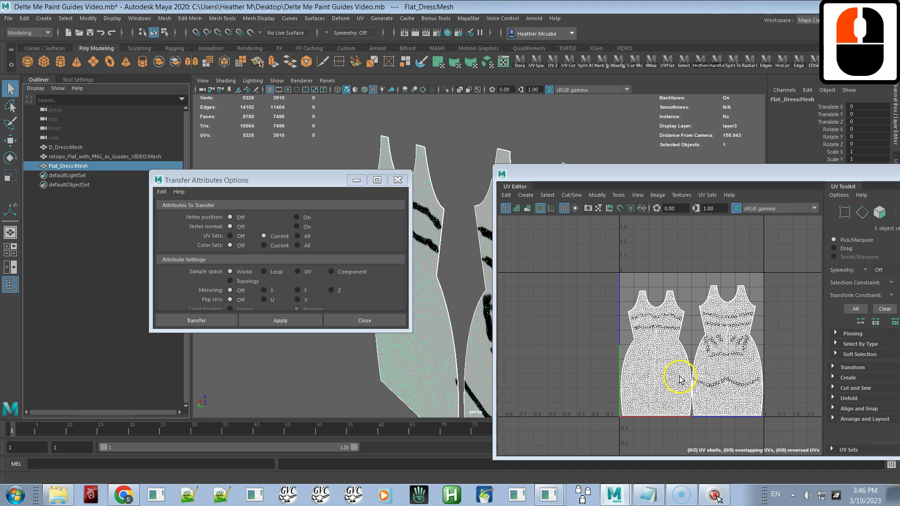
{"action": "right_click_drag", "start_coordinate": [681, 368], "coordinate": [709, 368]}
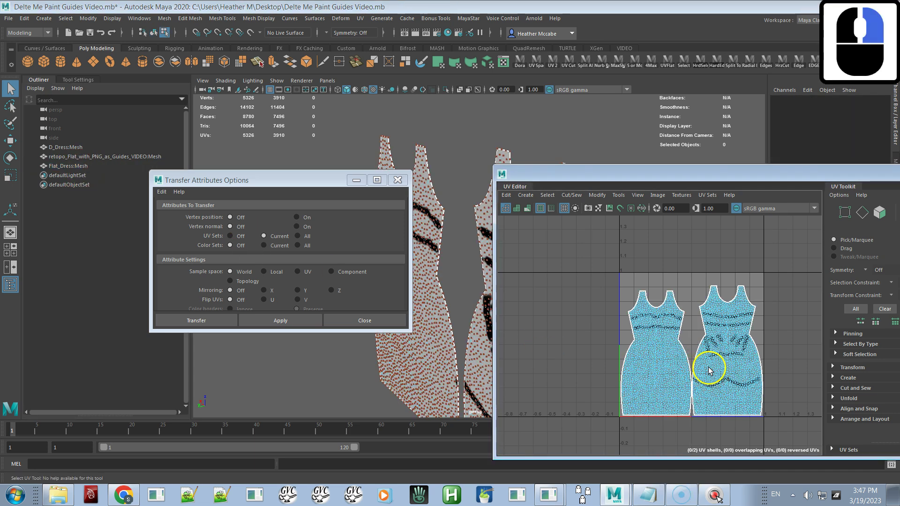
{"action": "left_click", "coordinate": [548, 195]}
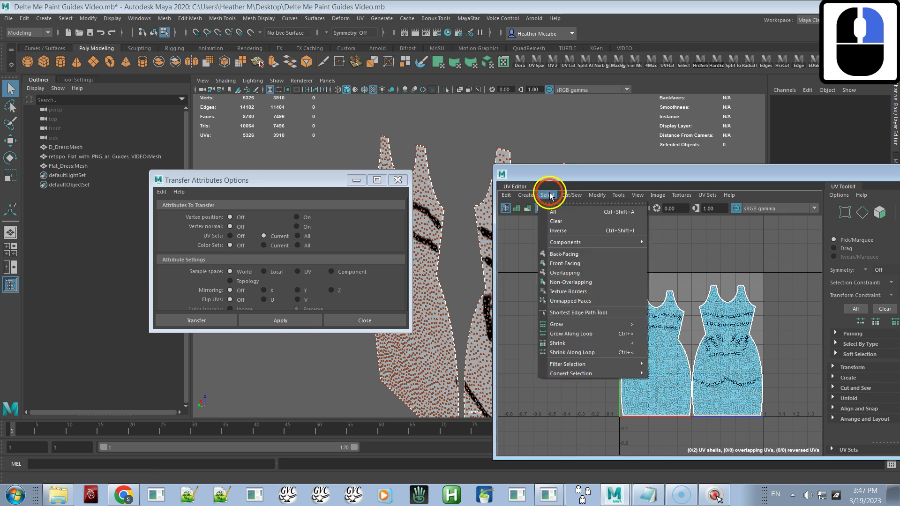
{"action": "left_click", "coordinate": [575, 292]}
{"action": "left_click_drag", "start_coordinate": [582, 255], "coordinate": [800, 438]}
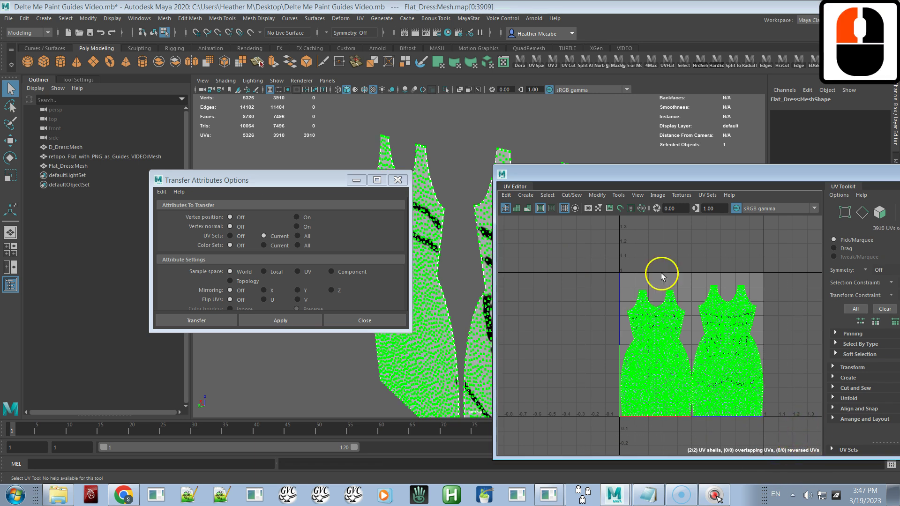
{"action": "left_click", "coordinate": [595, 195]}
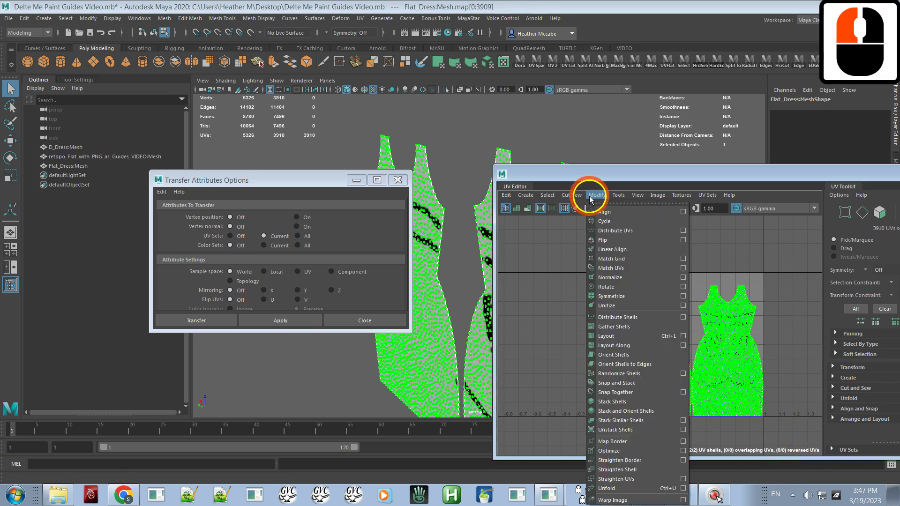
{"action": "left_click", "coordinate": [584, 197]}
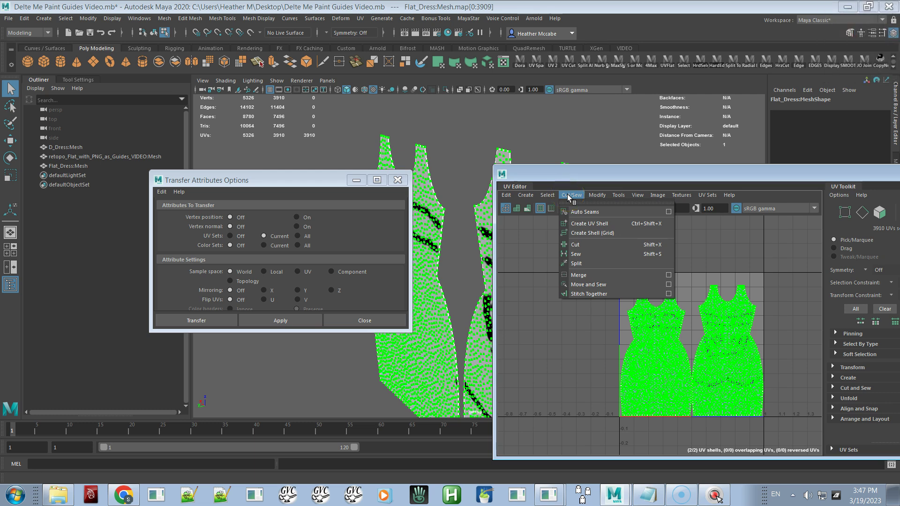
{"action": "left_click", "coordinate": [579, 276]}
{"action": "left_click", "coordinate": [68, 167]}
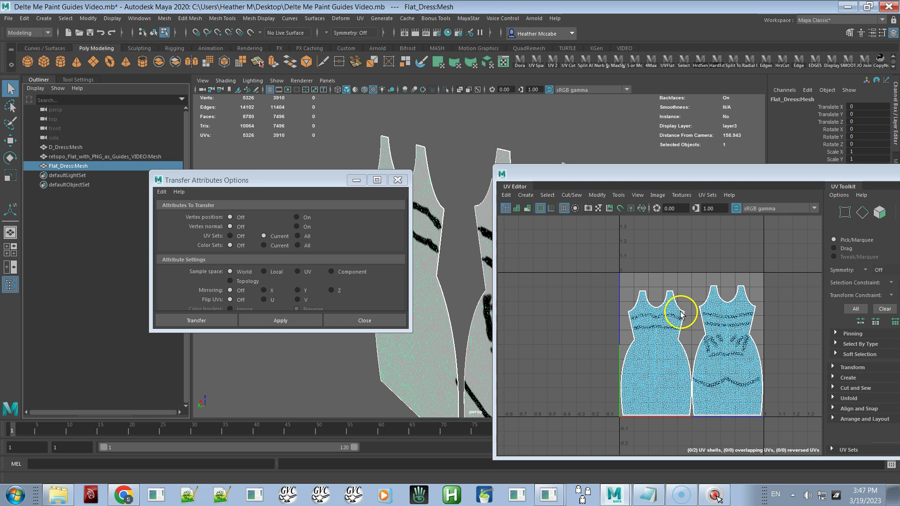
Inspect the underarm corner of Flat_Dress:Mesh's front shell in UV space and select its corner UV.
{"action": "right_click_drag", "start_coordinate": [673, 305], "coordinate": [873, 497], "text": "alt"}
{"action": "middle_click_drag", "start_coordinate": [751, 361], "coordinate": [693, 305], "text": "alt"}
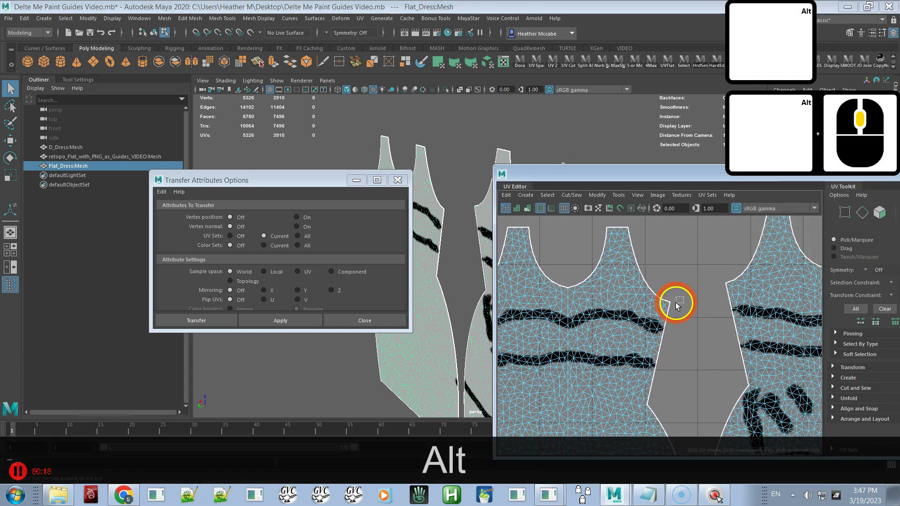
{"action": "left_click", "coordinate": [674, 308]}
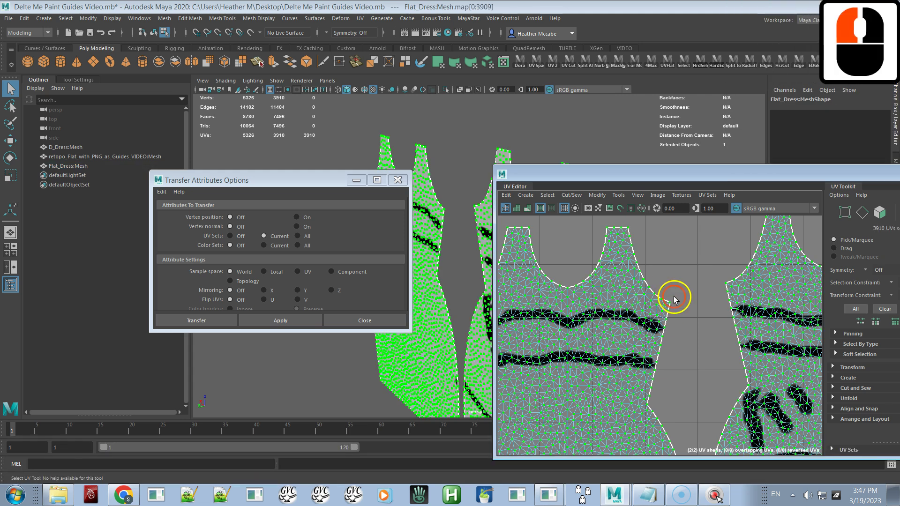
{"action": "left_click", "coordinate": [668, 305]}
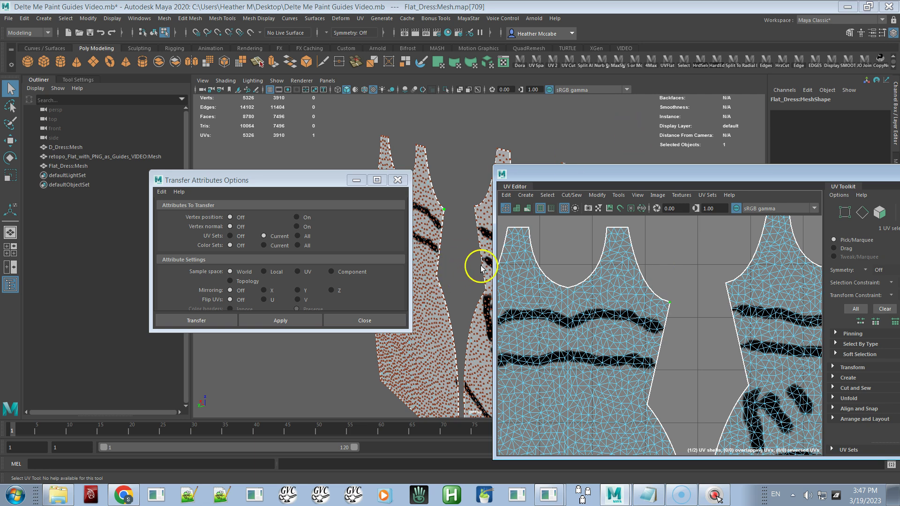
Display the UV layout of retopo_Flat_with_PNG_as_Guides_VIDEO:Mesh for comparison with the flat dress.
{"action": "left_click", "coordinate": [154, 157]}
{"action": "left_click", "coordinate": [629, 260]}
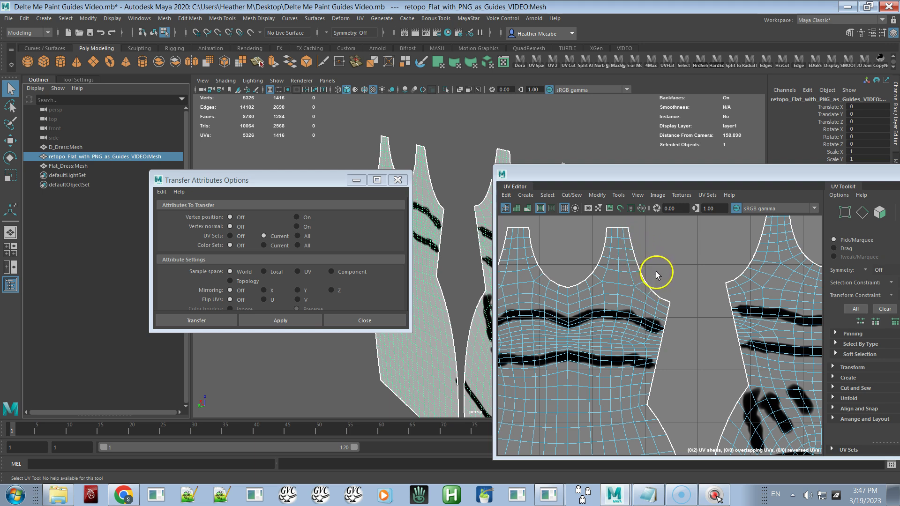
{"action": "right_click_drag", "start_coordinate": [685, 336], "coordinate": [653, 215], "text": "alt"}
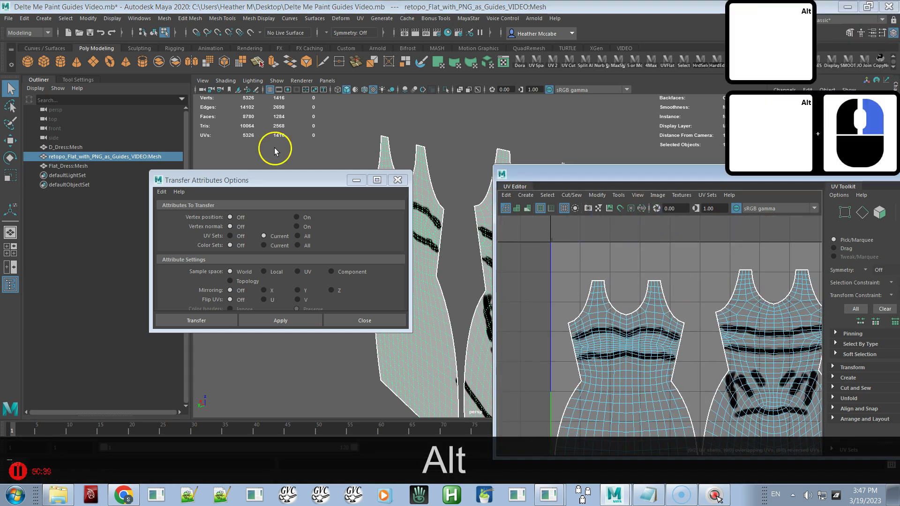
Isolate layer3 by hiding layer1, and select the flat dress in the viewport to view its triangulated mesh.
{"action": "left_click_drag", "start_coordinate": [566, 174], "coordinate": [898, 210]}
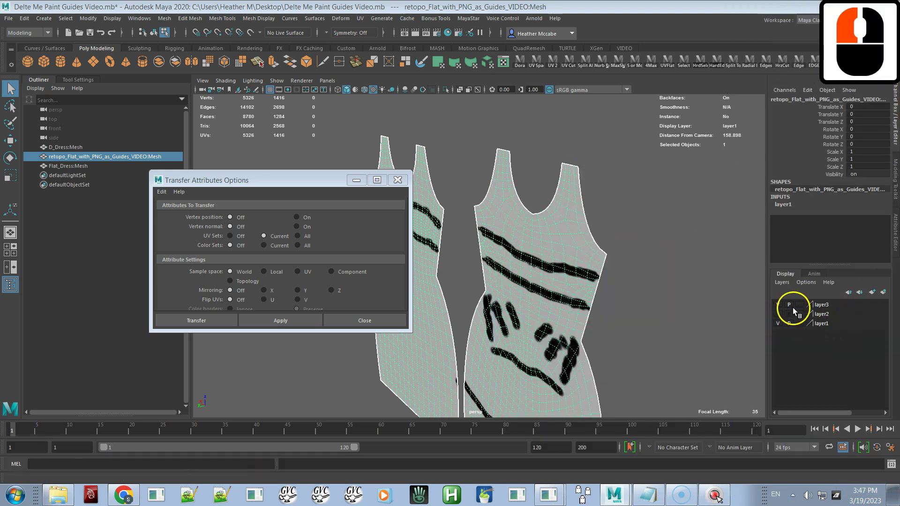
{"action": "left_click", "coordinate": [778, 304]}
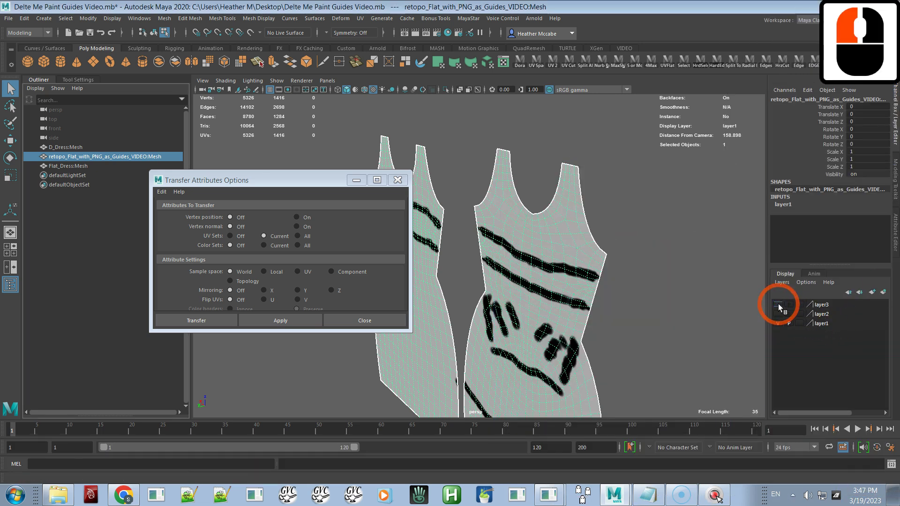
{"action": "left_click", "coordinate": [778, 323]}
{"action": "left_click", "coordinate": [778, 305]}
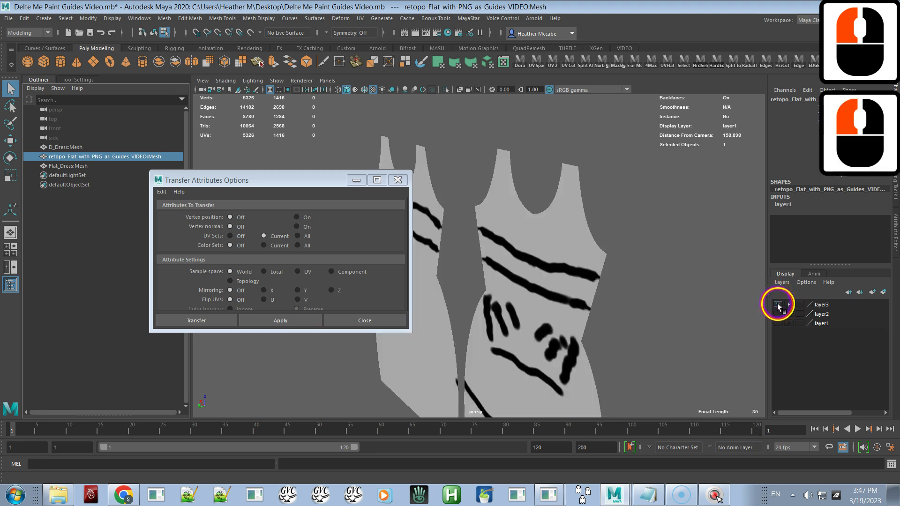
{"action": "left_click", "coordinate": [562, 290]}
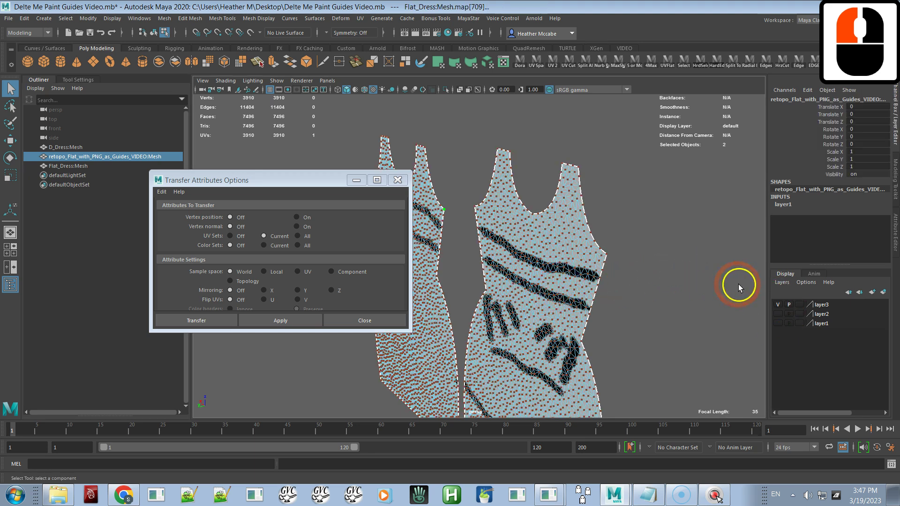
Hide layer3, show layer1, and select the retopologized flat dress in object mode.
{"action": "left_click", "coordinate": [777, 305]}
{"action": "left_click", "coordinate": [778, 324]}
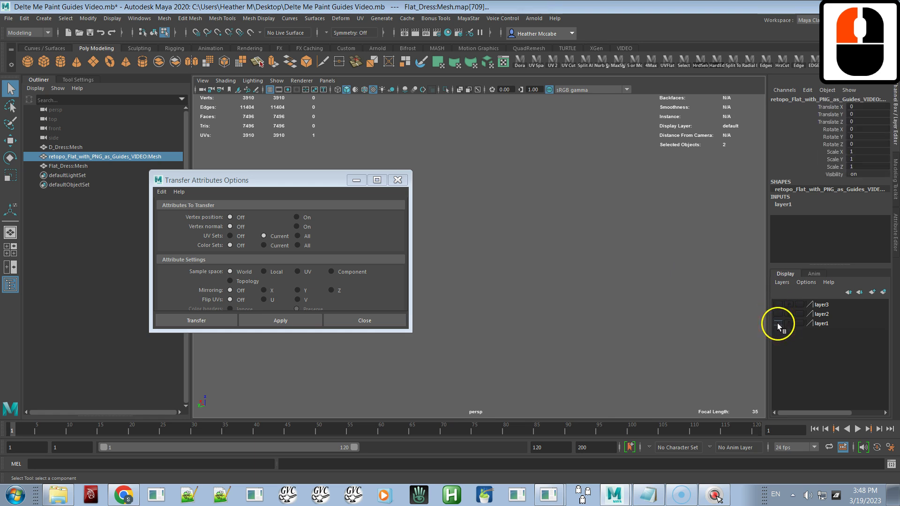
{"action": "left_click", "coordinate": [700, 300]}
{"action": "left_click", "coordinate": [596, 281]}
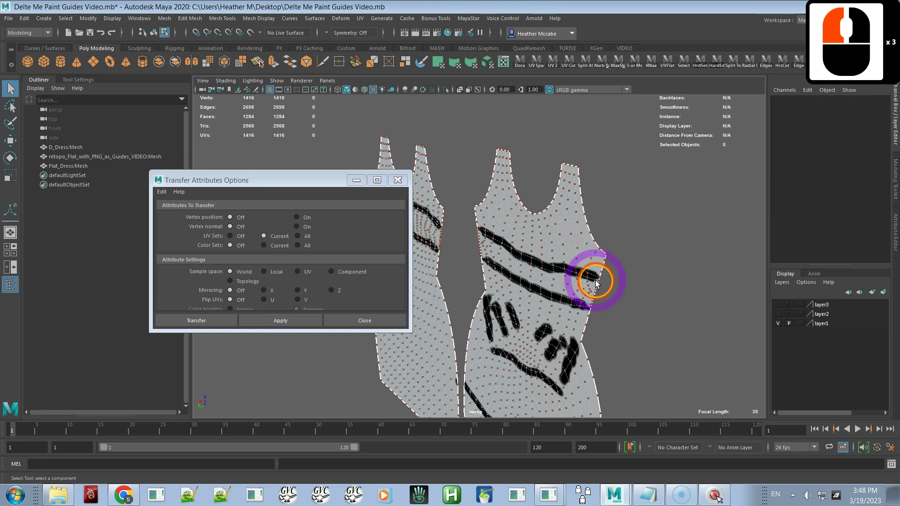
{"action": "right_click_drag", "start_coordinate": [596, 281], "coordinate": [627, 236]}
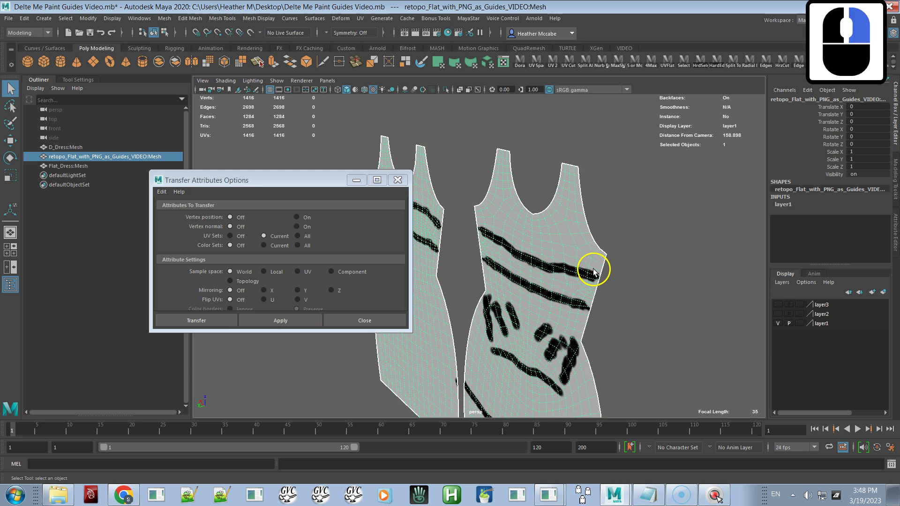
{"action": "left_click", "coordinate": [592, 274]}
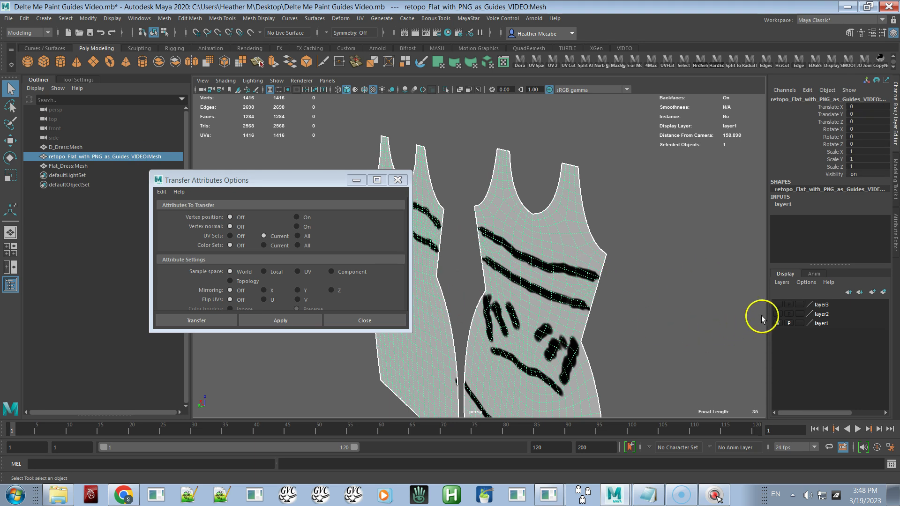
Show layer3 and select Flat_Dress:Mesh to view its UV layout.
{"action": "left_click", "coordinate": [778, 305]}
{"action": "left_click_drag", "start_coordinate": [899, 140], "coordinate": [670, 144]}
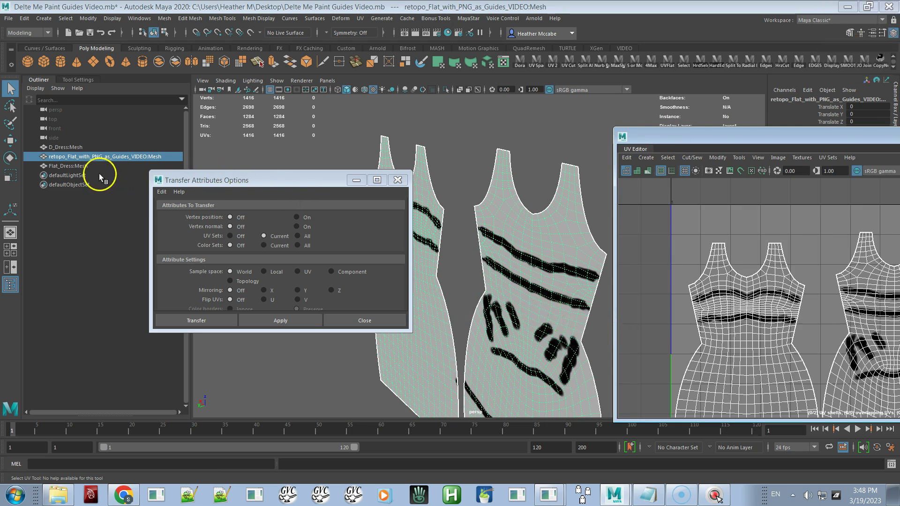
{"action": "left_click", "coordinate": [89, 167]}
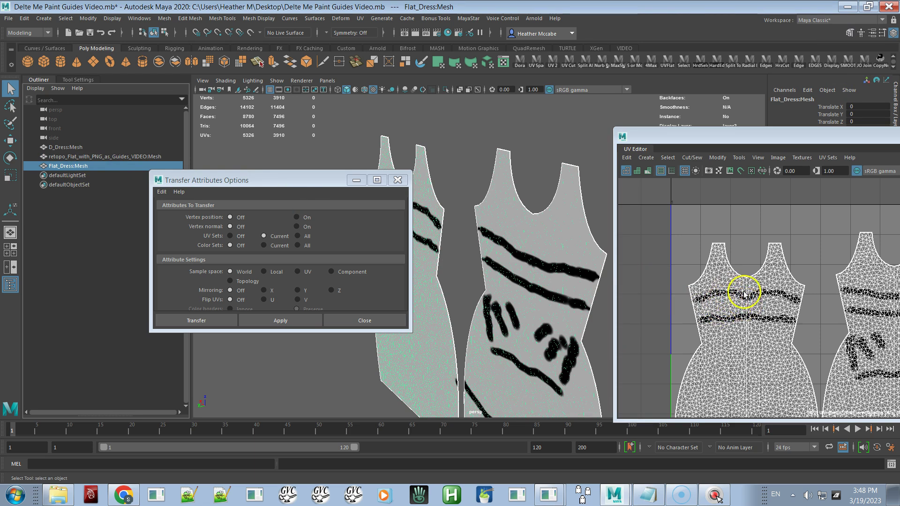
Hide layer3 and select the retopologized flat dress with its UV layout in view.
{"action": "left_click_drag", "start_coordinate": [681, 136], "coordinate": [790, 143]}
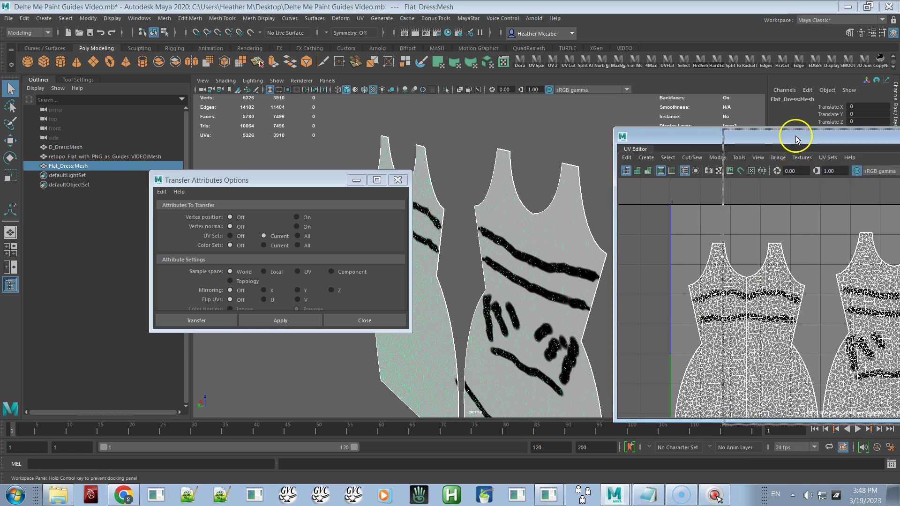
{"action": "left_click_drag", "start_coordinate": [805, 140], "coordinate": [739, 133]}
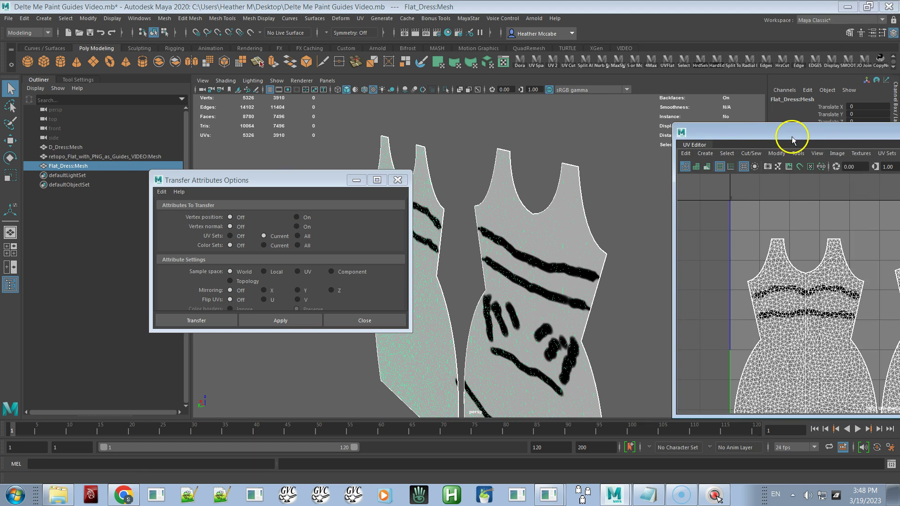
{"action": "left_click_drag", "start_coordinate": [796, 140], "coordinate": [870, 281]}
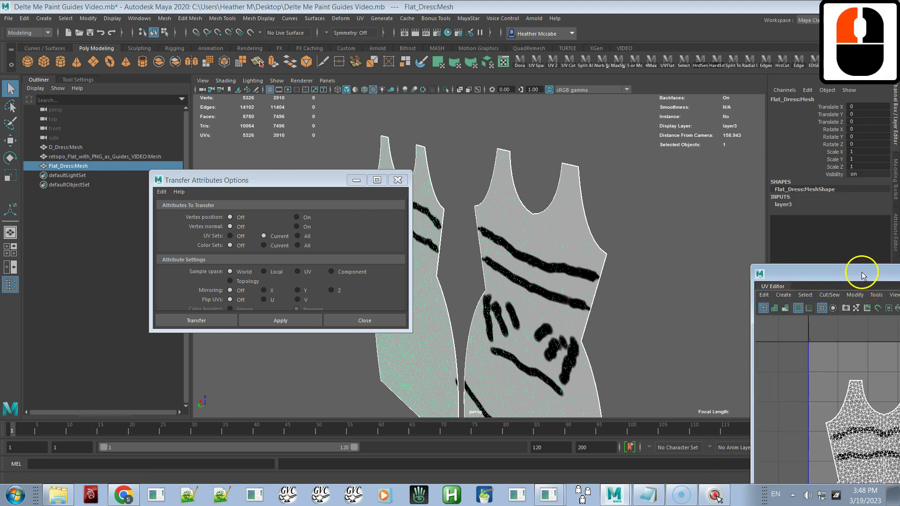
{"action": "double_click", "coordinate": [861, 271]}
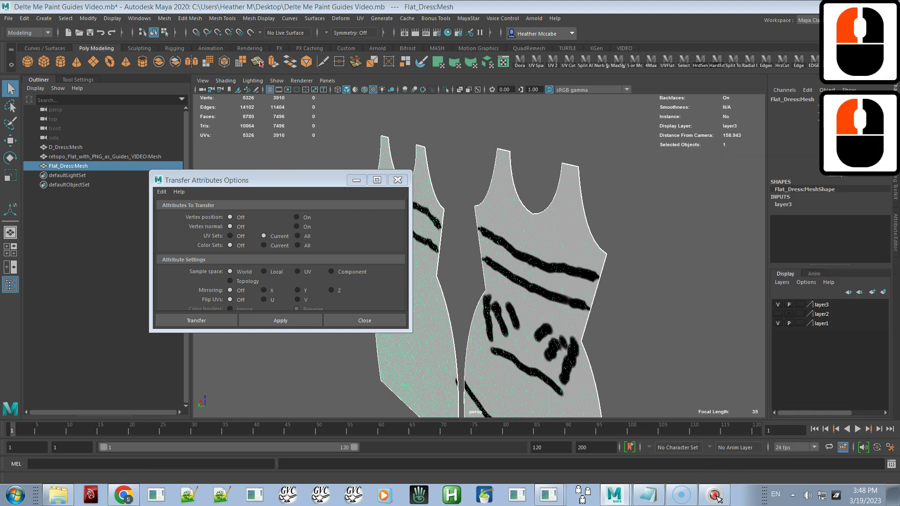
{"action": "left_click", "coordinate": [778, 304]}
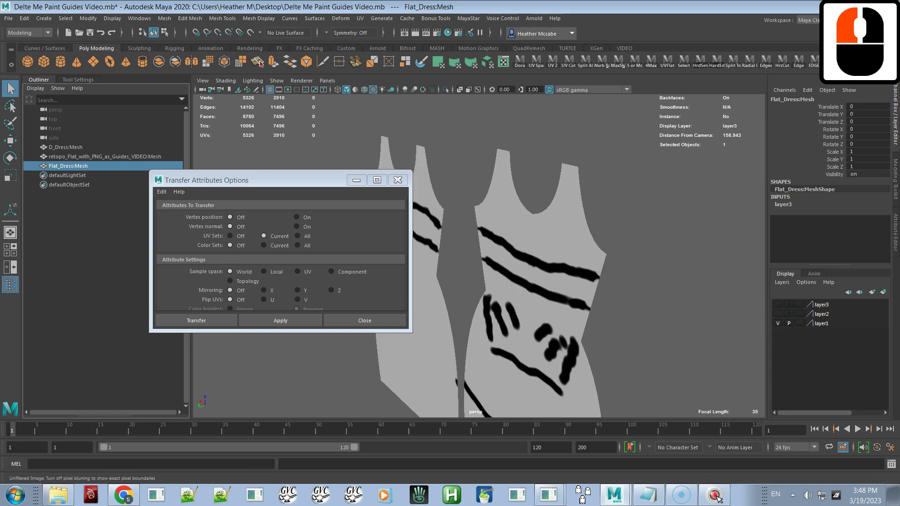
{"action": "left_click", "coordinate": [679, 147]}
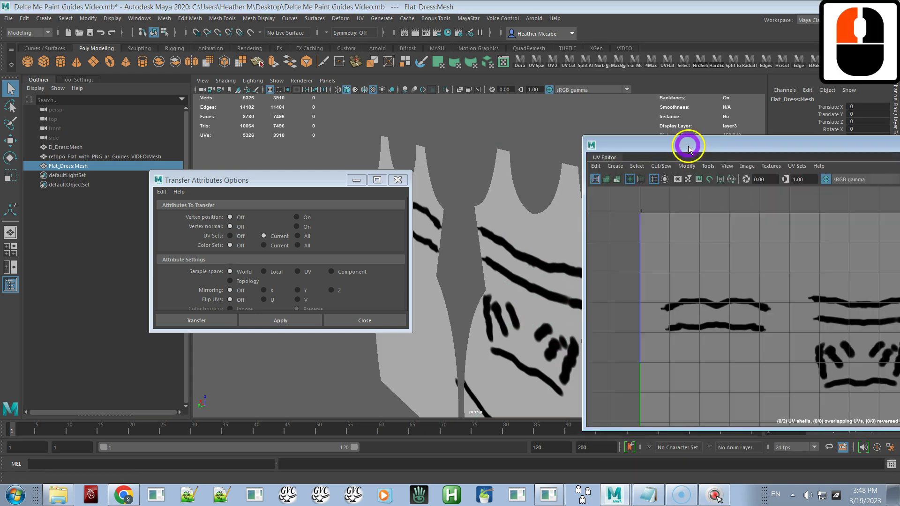
{"action": "left_click", "coordinate": [560, 252]}
{"action": "left_click", "coordinate": [713, 302]}
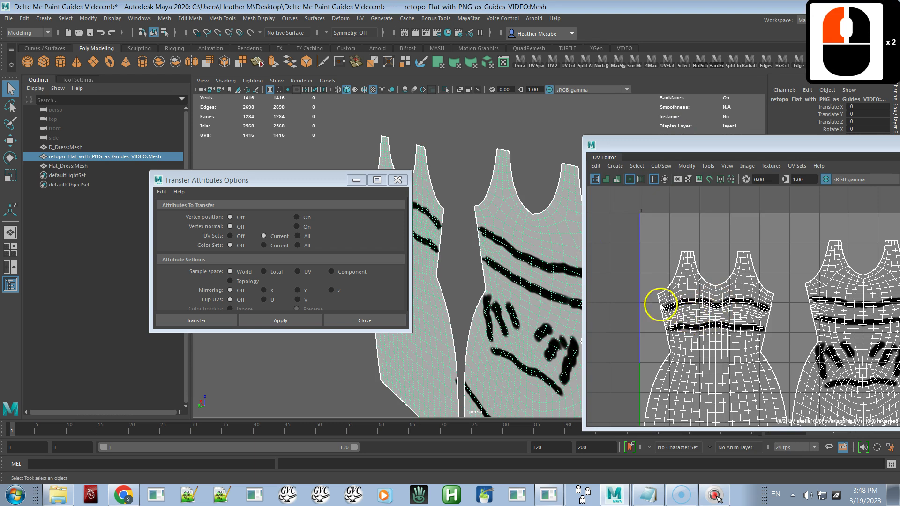
Transfer vertex positions from D_Dress:Mesh to the retopo mesh, with UV Sets off and Sample Space set to UV.
{"action": "left_click", "coordinate": [77, 148]}
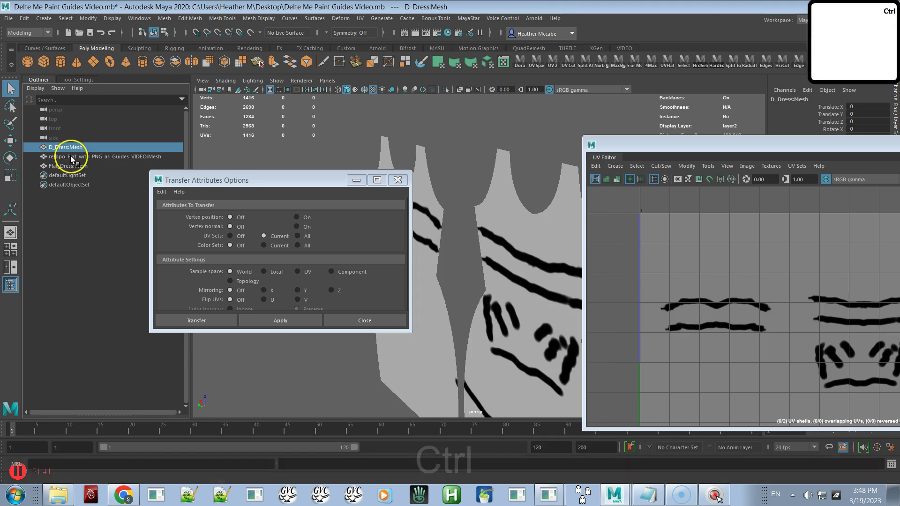
{"action": "left_click", "coordinate": [72, 158], "text": "ctrl"}
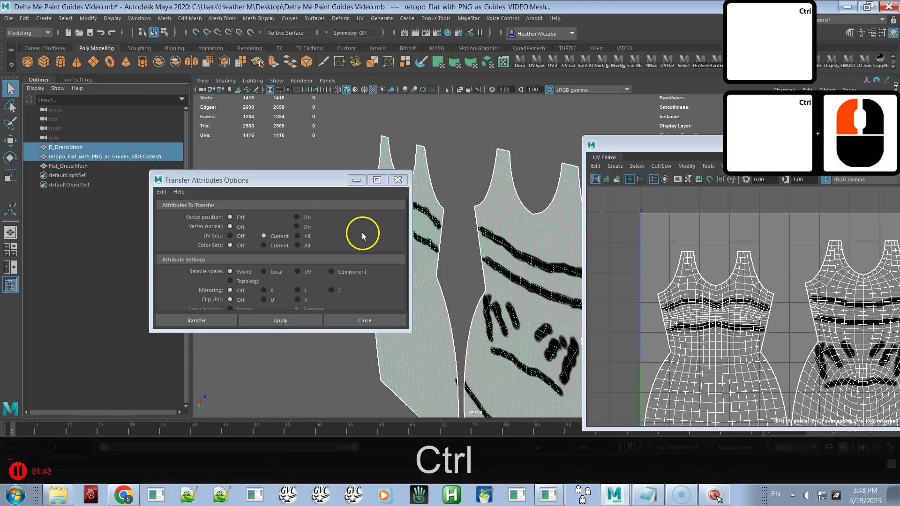
{"action": "left_click", "coordinate": [297, 217]}
{"action": "left_click", "coordinate": [238, 235]}
{"action": "left_click", "coordinate": [239, 238]}
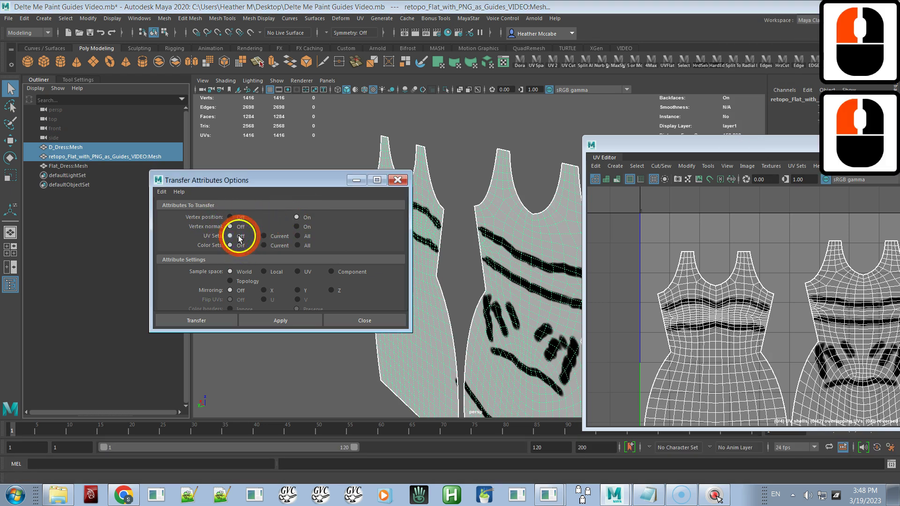
{"action": "left_click", "coordinate": [297, 272]}
{"action": "left_click", "coordinate": [303, 313]}
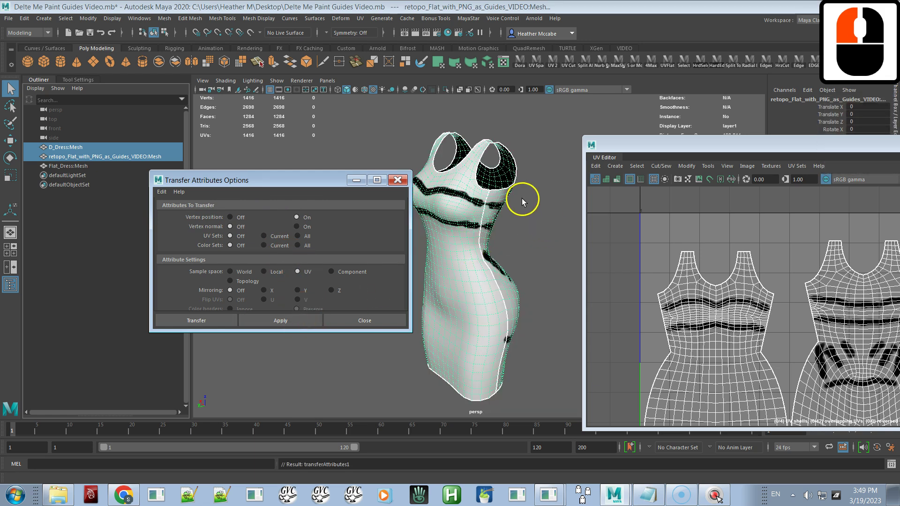
{"action": "right_click_drag", "start_coordinate": [482, 207], "coordinate": [534, 271], "text": "alt"}
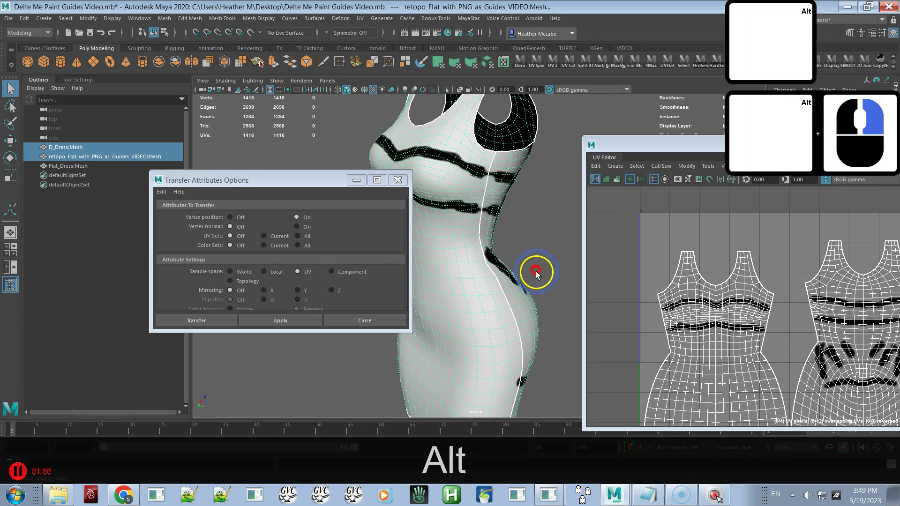
{"action": "left_click", "coordinate": [397, 179]}
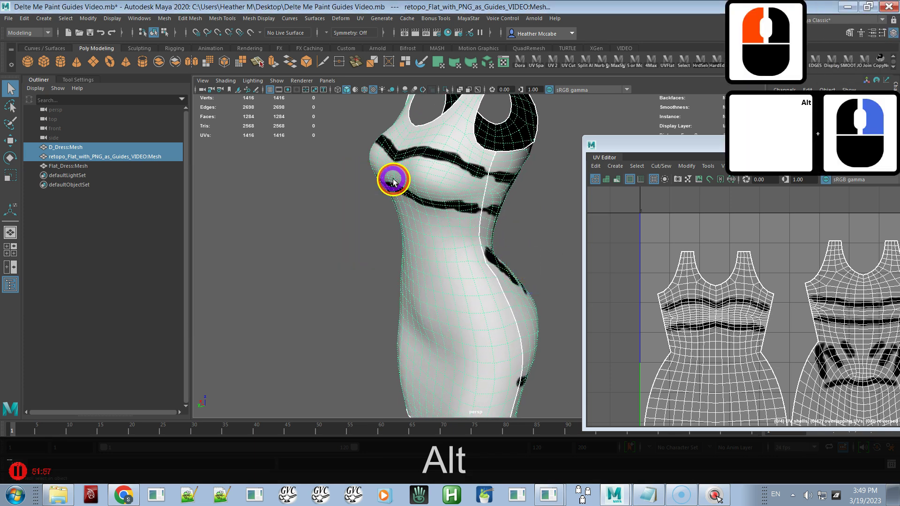
Try deleting the history of the two selected dress meshes, and undo the deletion.
{"action": "left_click", "coordinate": [469, 18]}
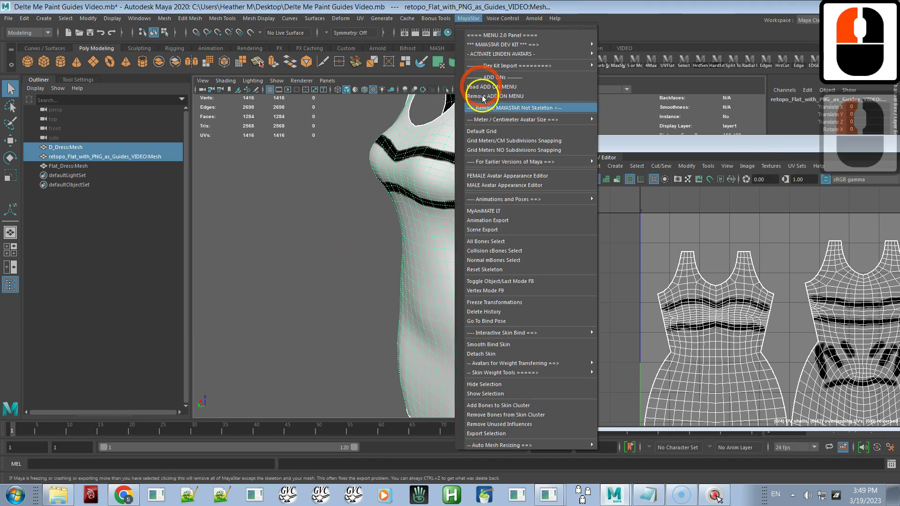
{"action": "left_click", "coordinate": [521, 312]}
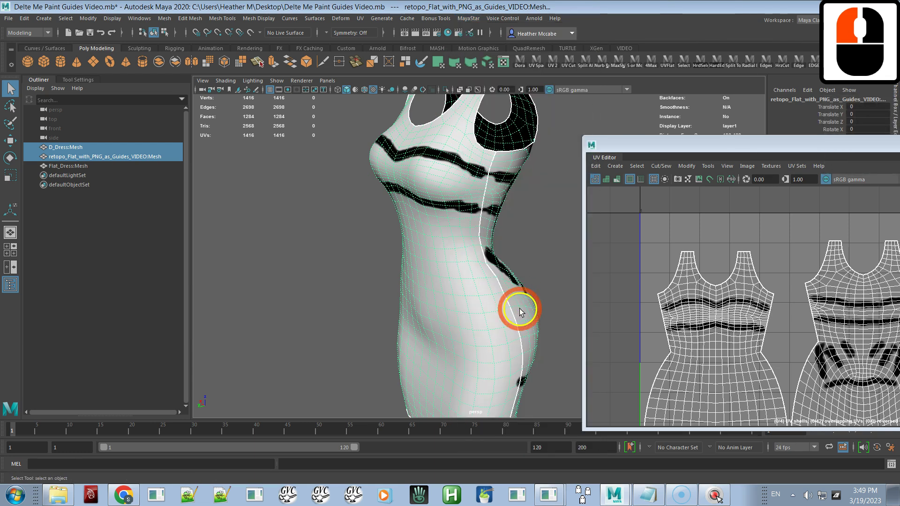
{"action": "left_click_drag", "start_coordinate": [743, 149], "coordinate": [725, 311]}
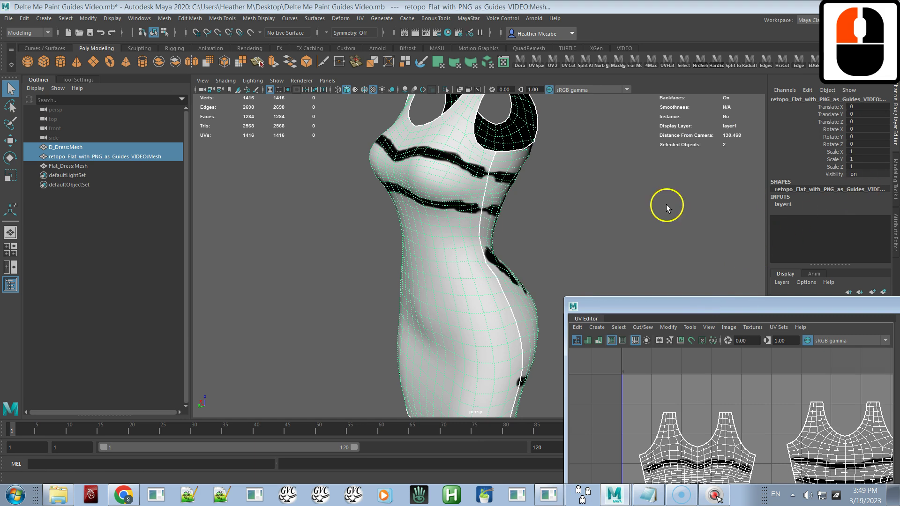
{"action": "key", "text": "ctrl+z"}
Examine the side of the 3D retopologized dress and the full UV layout of both selected meshes.
{"action": "left_click_drag", "start_coordinate": [598, 205], "coordinate": [514, 215], "text": "alt"}
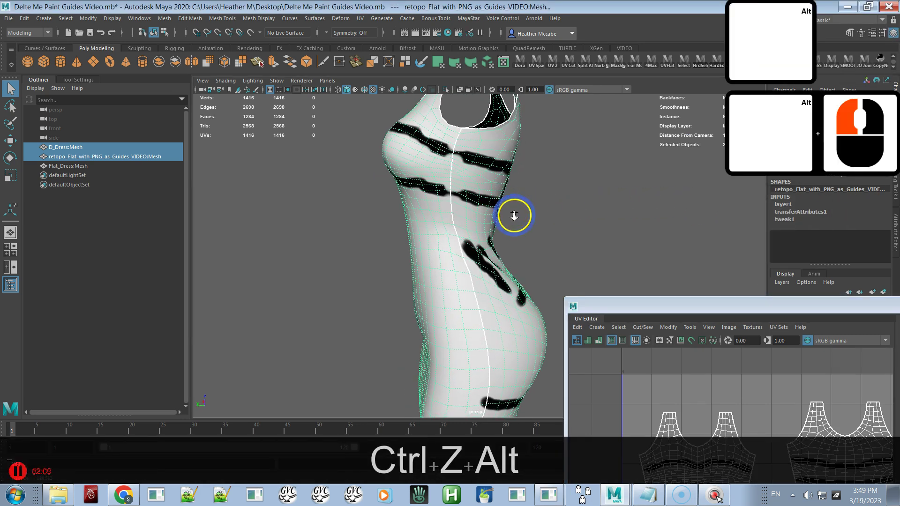
{"action": "left_click_drag", "start_coordinate": [637, 305], "coordinate": [336, 91]}
{"action": "left_click", "coordinate": [383, 174]}
{"action": "right_click_drag", "start_coordinate": [502, 312], "coordinate": [484, 266], "text": "alt"}
{"action": "middle_click_drag", "start_coordinate": [485, 266], "coordinate": [487, 239], "text": "alt"}
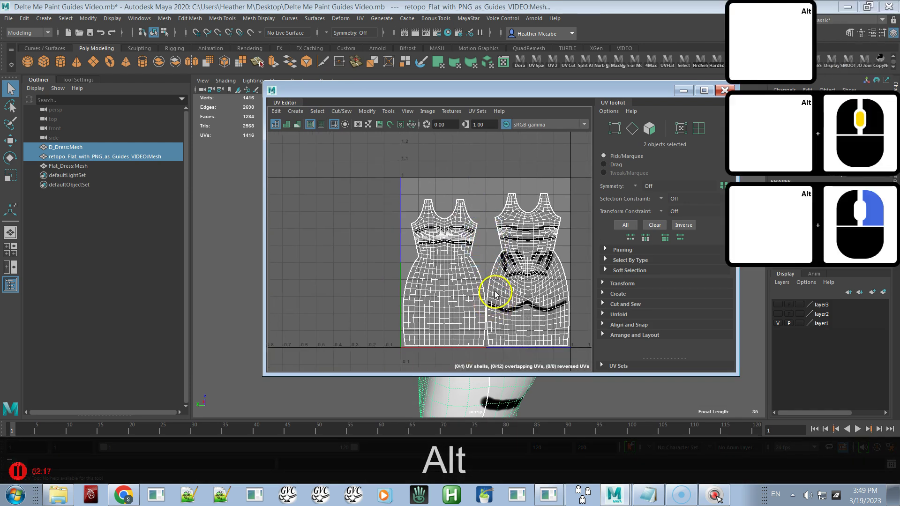
Move the UV Editor aside and delete the history of the two selected dress meshes.
{"action": "left_click_drag", "start_coordinate": [516, 92], "coordinate": [838, 163]}
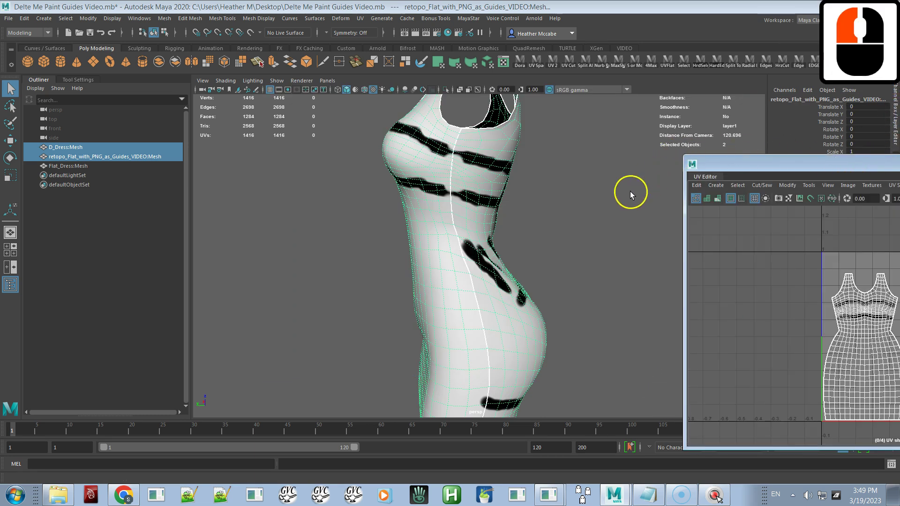
{"action": "left_click", "coordinate": [476, 20]}
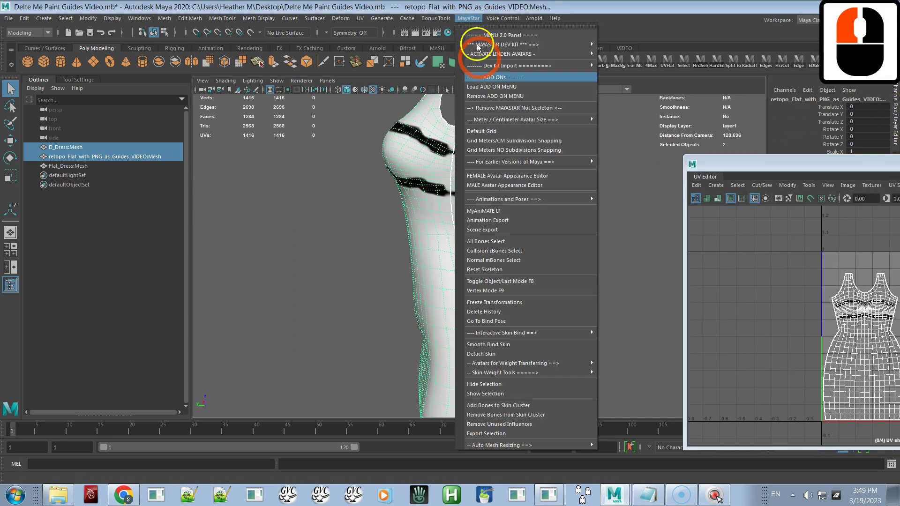
{"action": "left_click", "coordinate": [519, 317]}
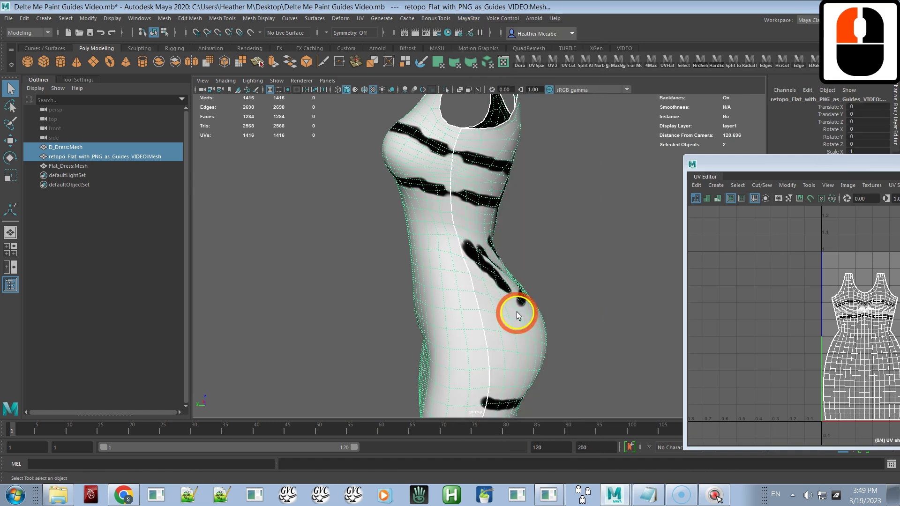
Select only the retopologized dress mesh at the waist and display the scene with the default material.
{"action": "left_click", "coordinate": [538, 178]}
{"action": "right_click_drag", "start_coordinate": [538, 177], "coordinate": [570, 268], "text": "alt"}
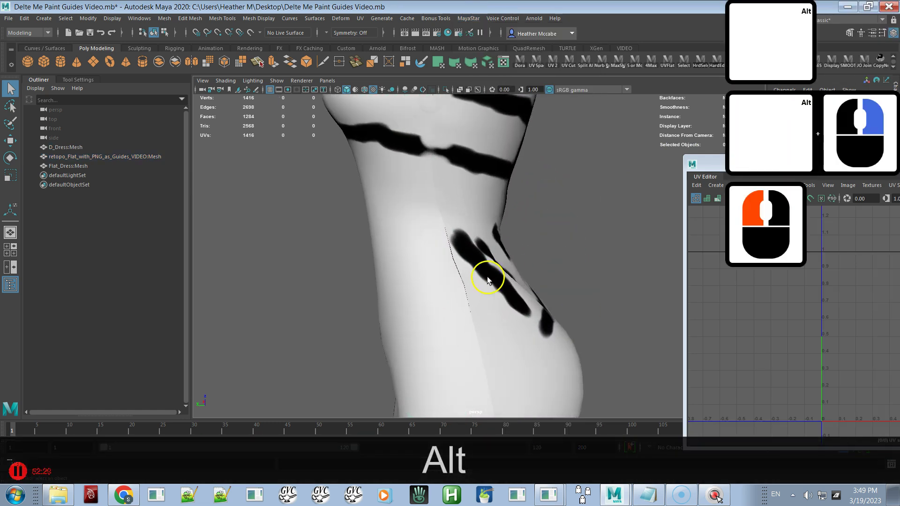
{"action": "left_click", "coordinate": [488, 280]}
{"action": "right_click_drag", "start_coordinate": [526, 213], "coordinate": [577, 269], "text": "alt"}
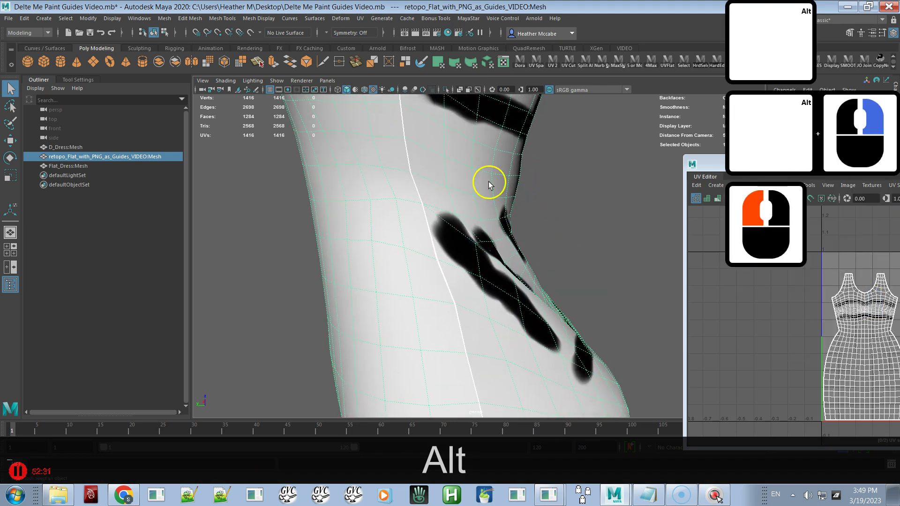
{"action": "mouse_move", "coordinate": [225, 81]}
{"action": "left_mouse_down"}
{"action": "mouse_move", "coordinate": [238, 157]}
{"action": "mouse_move", "coordinate": [265, 237]}
{"action": "left_mouse_up"}
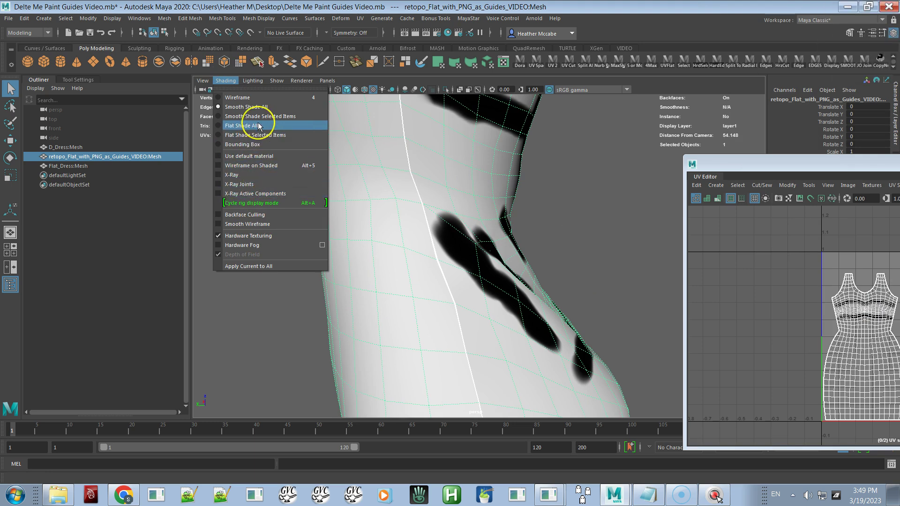
{"action": "left_click", "coordinate": [251, 156]}
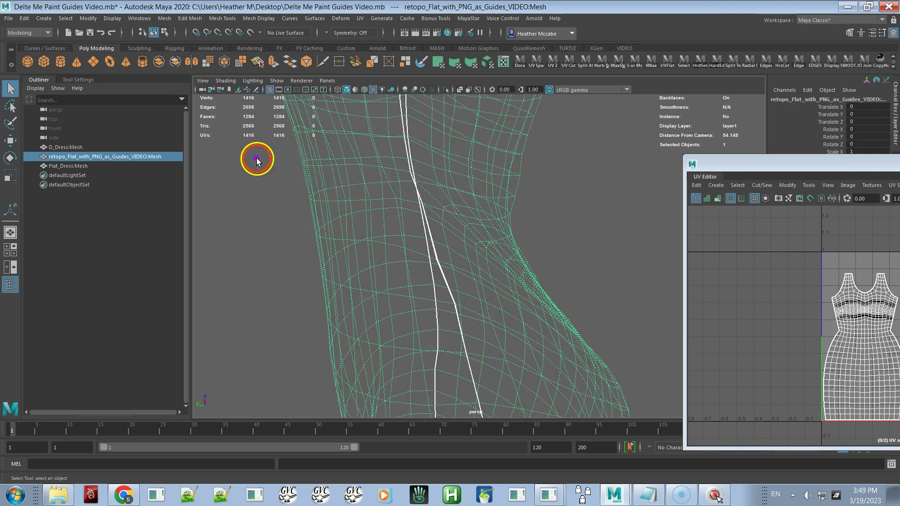
Compare the 3D dress's side seams with the flat front and back topology in SketchRetopo, and return to Maya.
{"action": "right_click_drag", "start_coordinate": [414, 232], "coordinate": [400, 162], "text": "alt"}
{"action": "middle_click_drag", "start_coordinate": [408, 201], "coordinate": [408, 279], "text": "alt"}
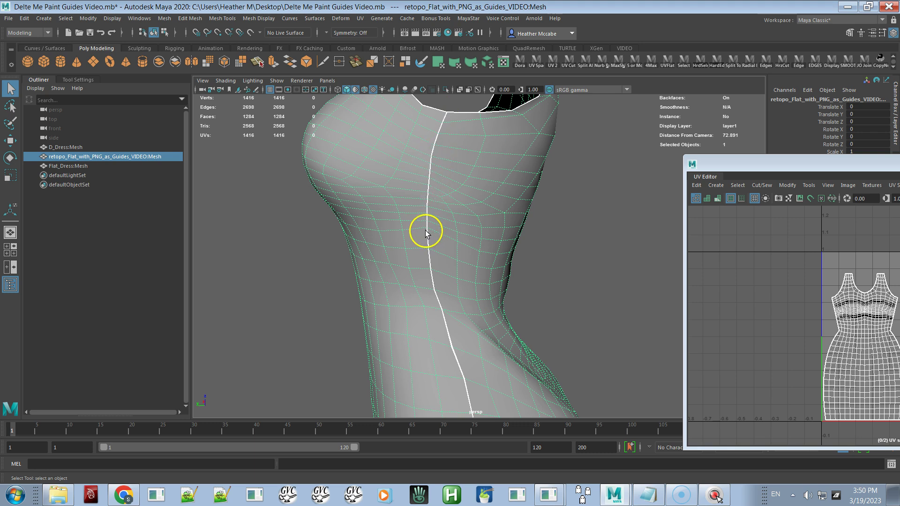
{"action": "left_click_drag", "start_coordinate": [418, 216], "coordinate": [605, 208], "text": "alt"}
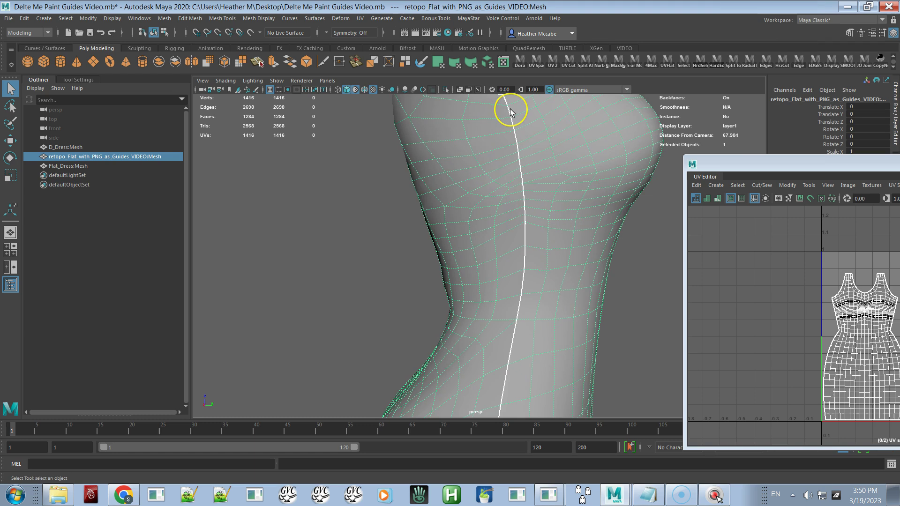
{"action": "key", "text": "alt+Tab"}
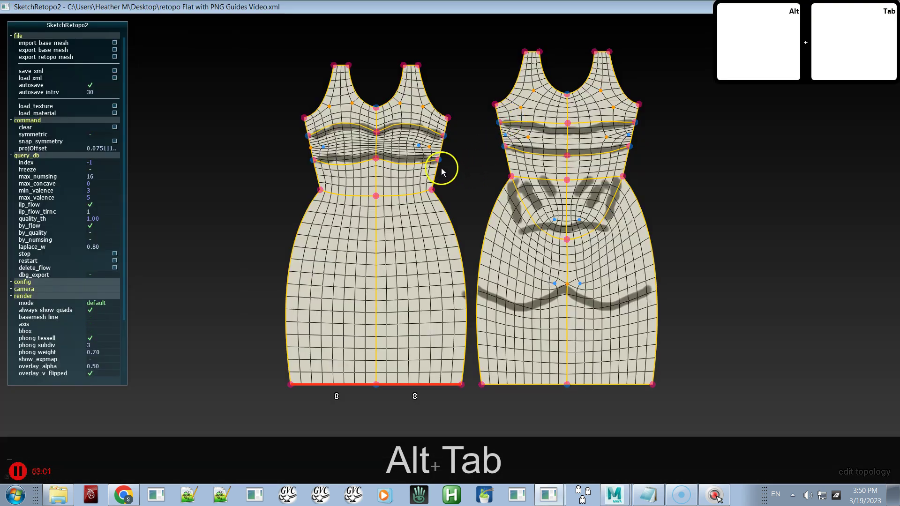
{"action": "right_click_drag", "start_coordinate": [512, 181], "coordinate": [756, 378], "text": "alt"}
{"action": "middle_click_drag", "start_coordinate": [582, 197], "coordinate": [581, 290], "text": "alt"}
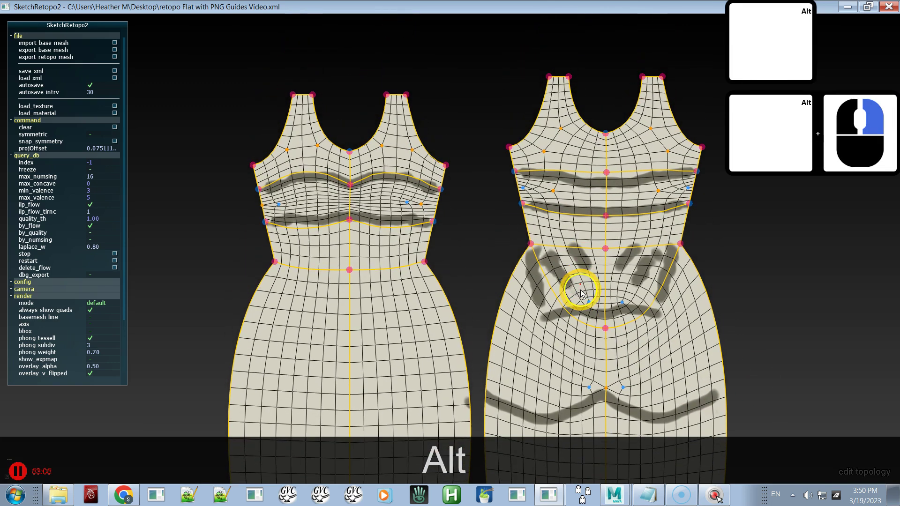
{"action": "right_click_drag", "start_coordinate": [506, 195], "coordinate": [713, 323], "text": "alt"}
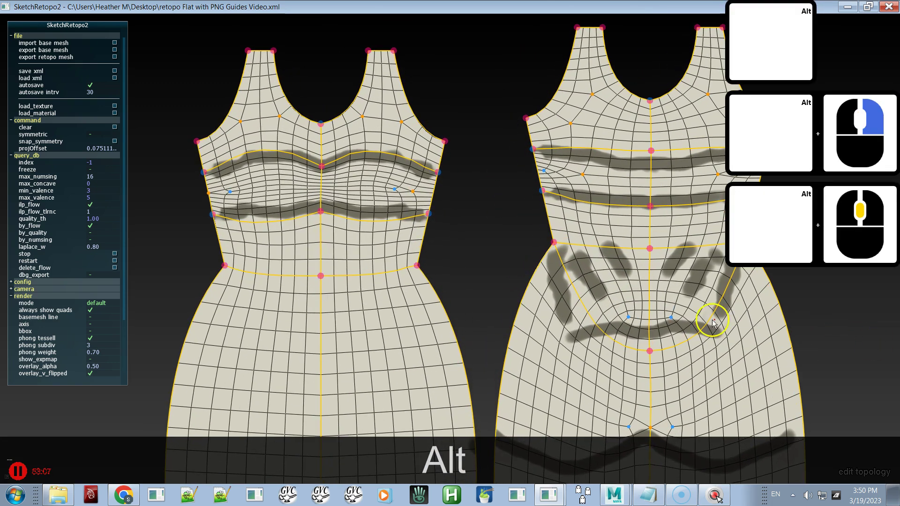
{"action": "right_click_drag", "start_coordinate": [495, 181], "coordinate": [643, 316], "text": "alt"}
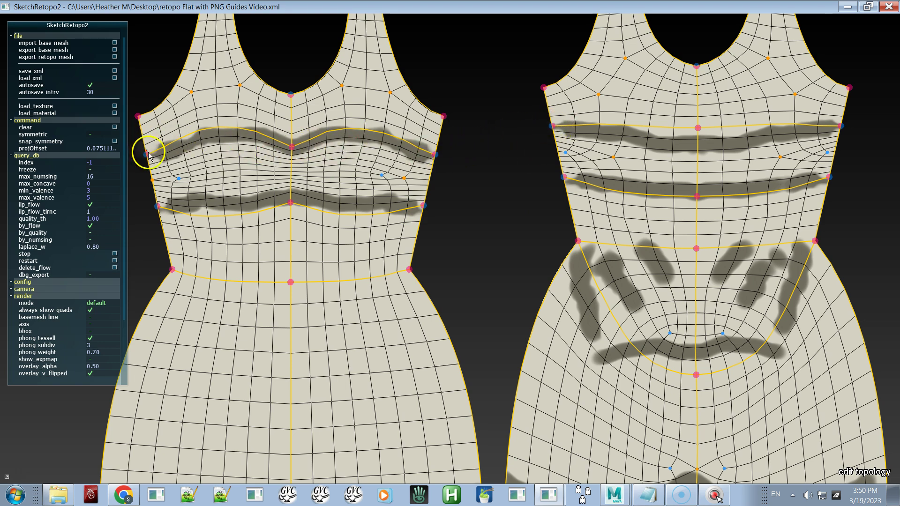
{"action": "key", "text": "alt+Tab"}
{"action": "right_click_drag", "start_coordinate": [520, 231], "coordinate": [477, 171], "text": "alt"}
{"action": "middle_click_drag", "start_coordinate": [477, 171], "coordinate": [477, 136], "text": "alt"}
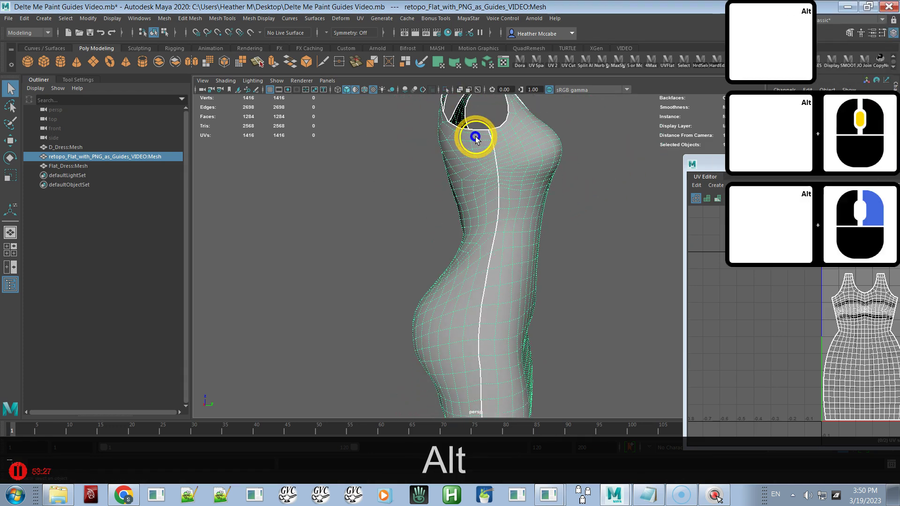
Merge the vertices of the retopologized dress mesh to join its front and back along the side seams.
{"action": "left_click", "coordinate": [663, 255]}
{"action": "middle_click_drag", "start_coordinate": [663, 255], "coordinate": [606, 214], "text": "alt"}
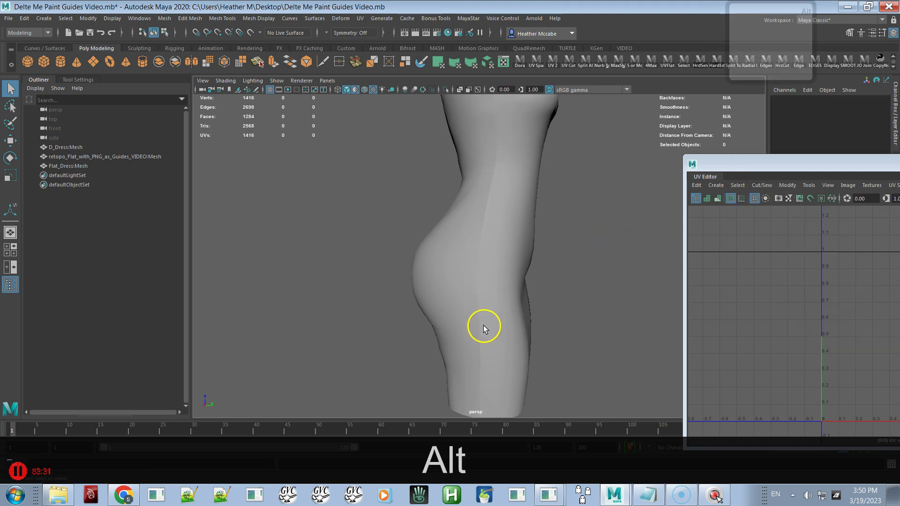
{"action": "left_click", "coordinate": [529, 184]}
{"action": "middle_click_drag", "start_coordinate": [539, 190], "coordinate": [542, 268], "text": "alt"}
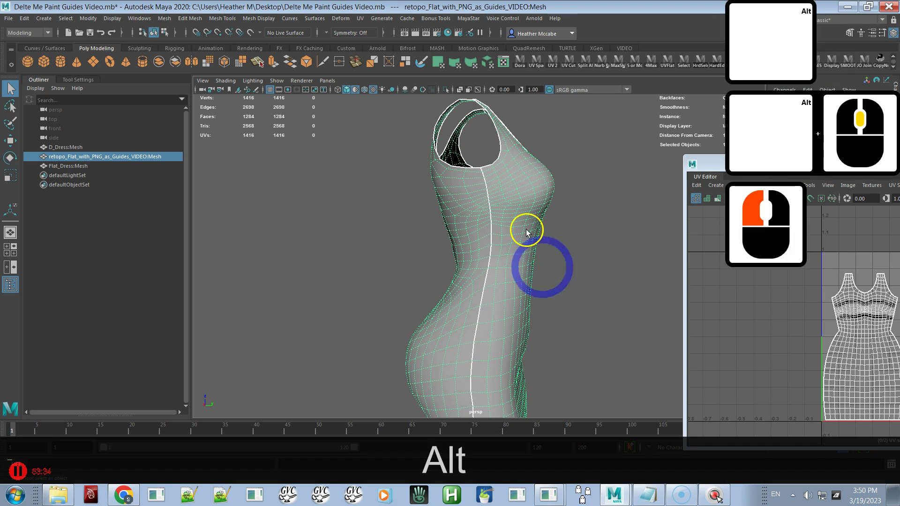
{"action": "left_click", "coordinate": [265, 19]}
{"action": "mouse_move", "coordinate": [223, 19]}
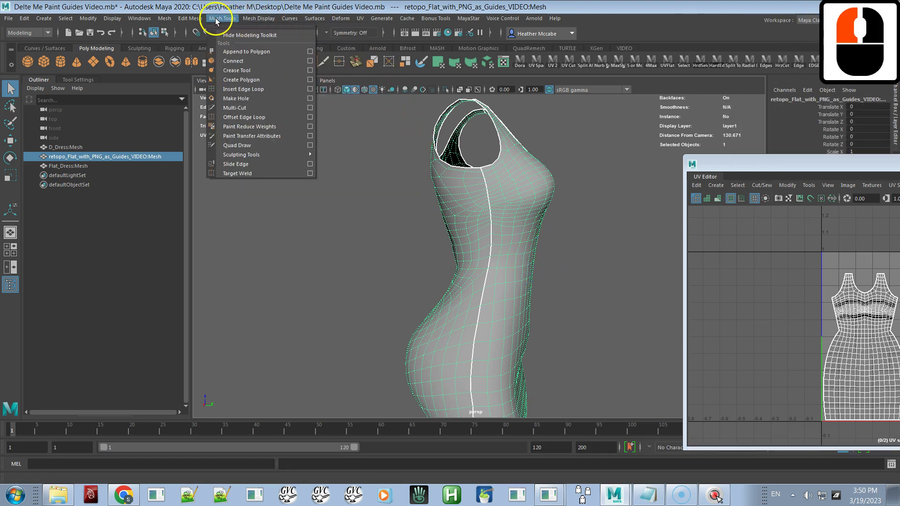
{"action": "mouse_move", "coordinate": [190, 19]}
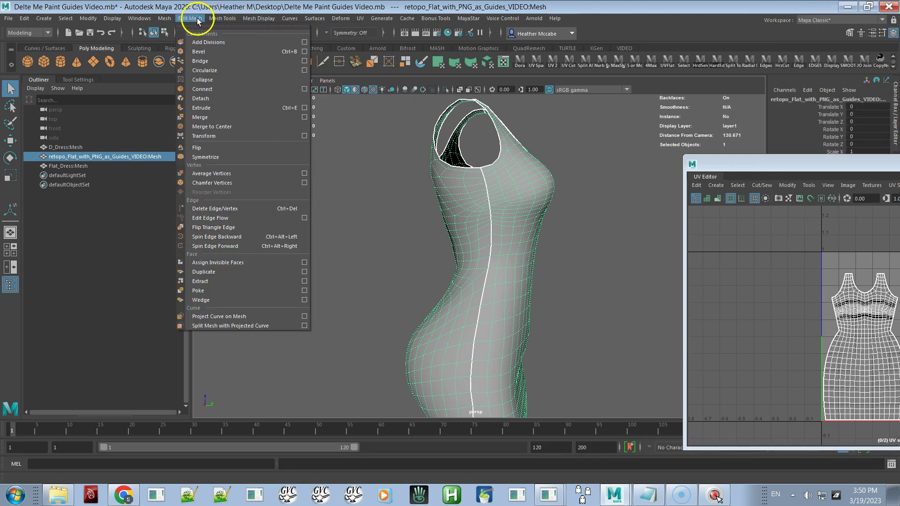
{"action": "left_click", "coordinate": [222, 119]}
{"action": "middle_click_drag", "start_coordinate": [606, 263], "coordinate": [603, 187], "text": "alt"}
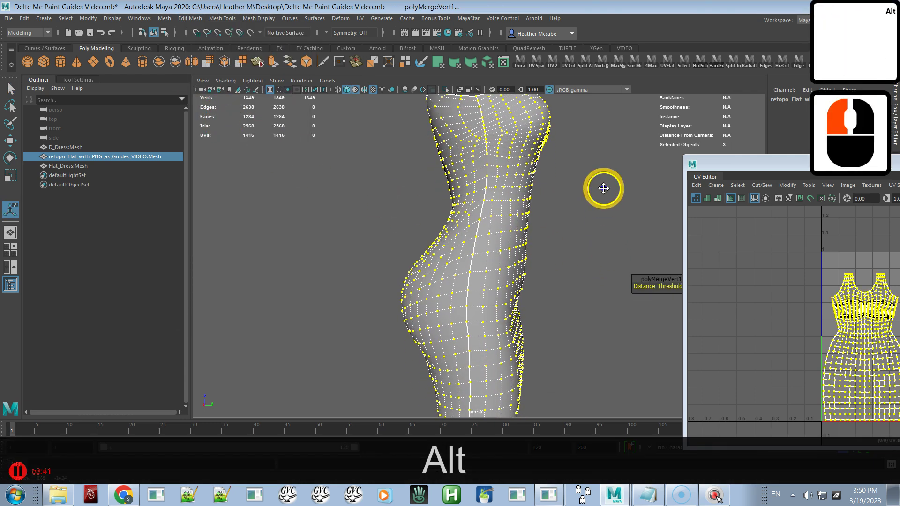
Soften all edges of the merged retopologized dress mesh.
{"action": "left_click", "coordinate": [579, 252]}
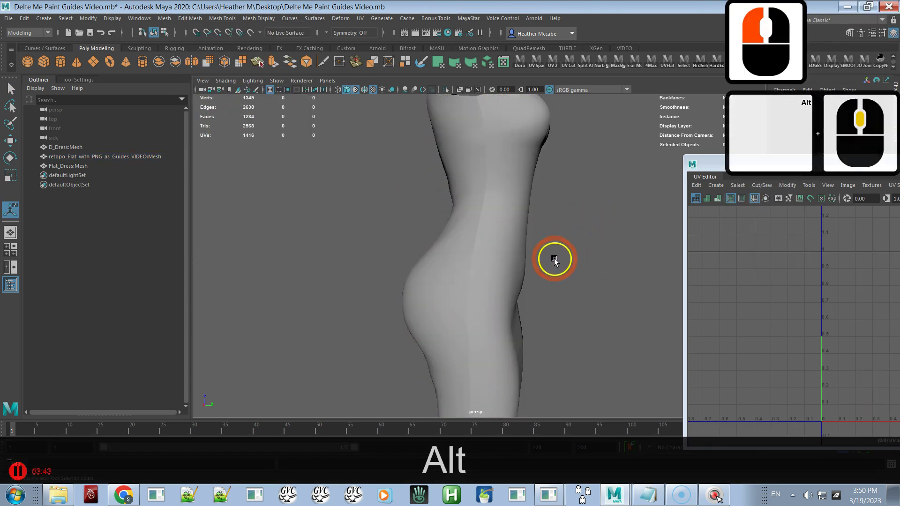
{"action": "left_click", "coordinate": [506, 251]}
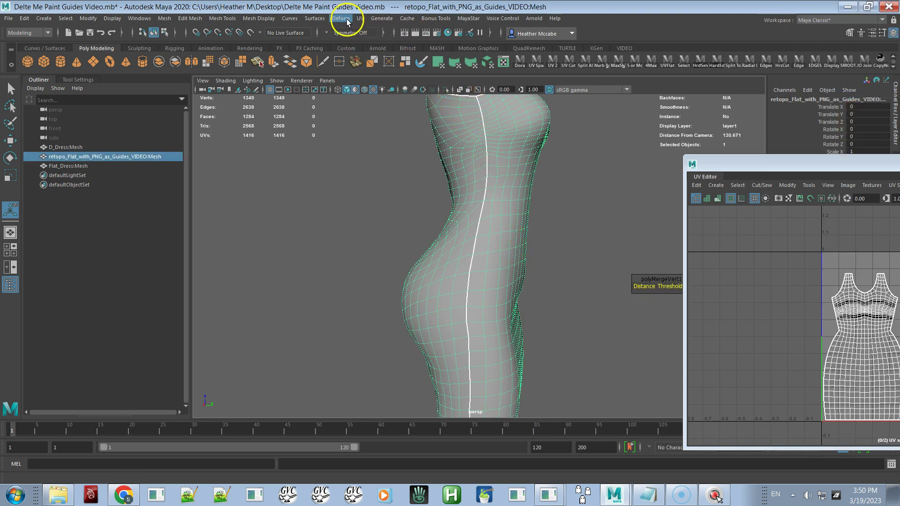
{"action": "left_click", "coordinate": [259, 18]}
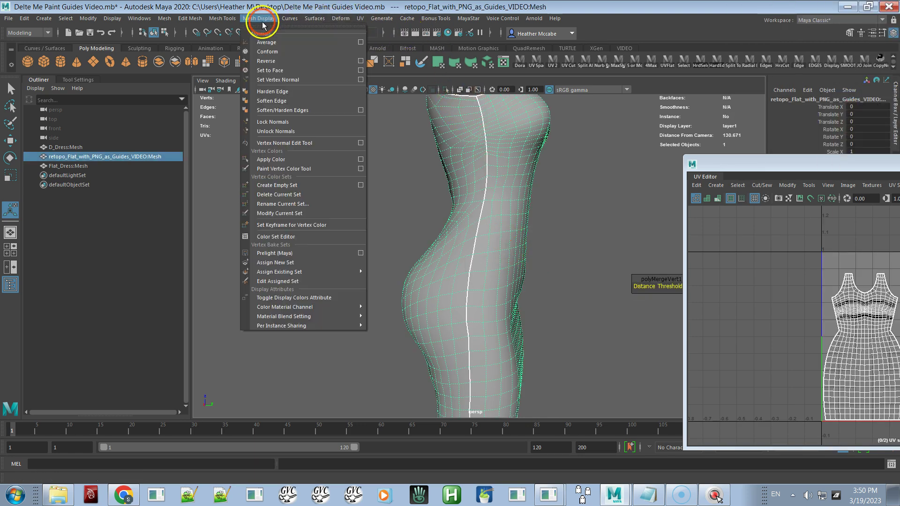
{"action": "left_click", "coordinate": [280, 101]}
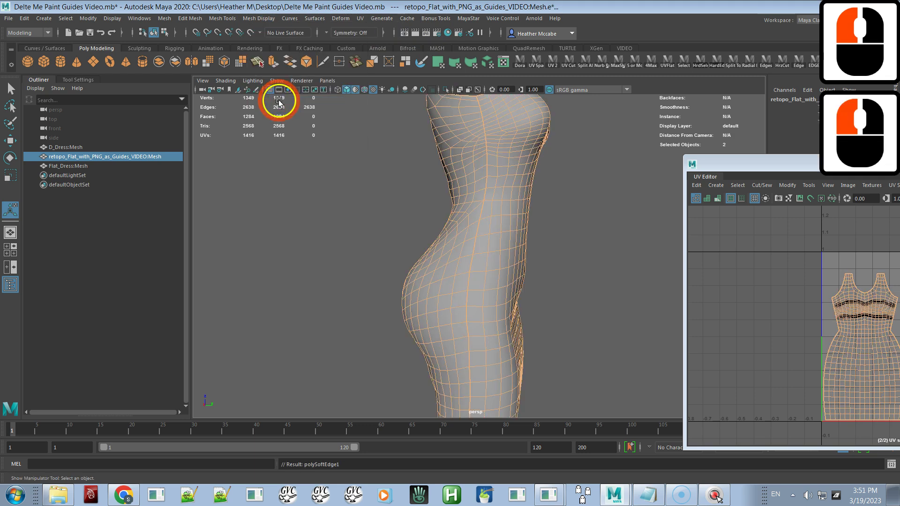
Examine both side seams of the softened dress for gaps, from the thigh up to the waist.
{"action": "left_click", "coordinate": [585, 209]}
{"action": "middle_click_drag", "start_coordinate": [576, 211], "coordinate": [579, 128], "text": "alt"}
{"action": "right_click_drag", "start_coordinate": [523, 203], "coordinate": [709, 238], "text": "alt"}
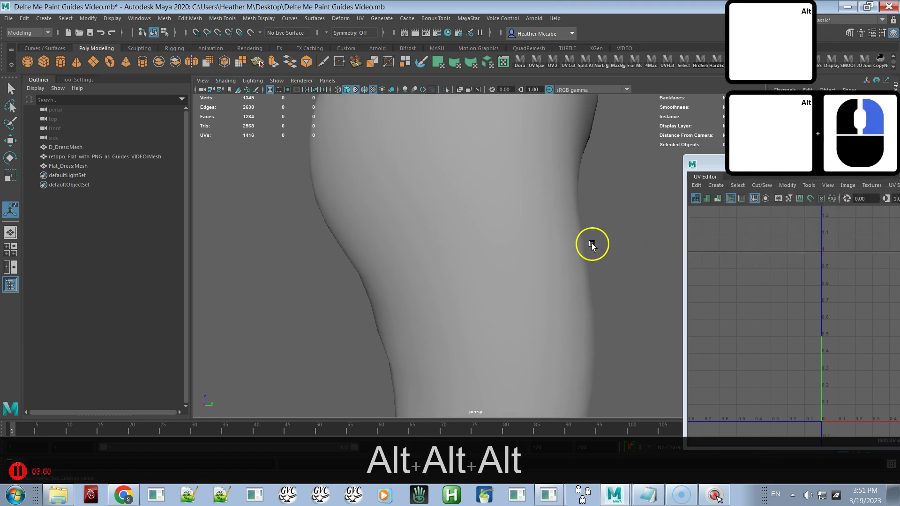
{"action": "left_click", "coordinate": [557, 240]}
{"action": "left_click_drag", "start_coordinate": [556, 240], "coordinate": [603, 193], "text": "alt"}
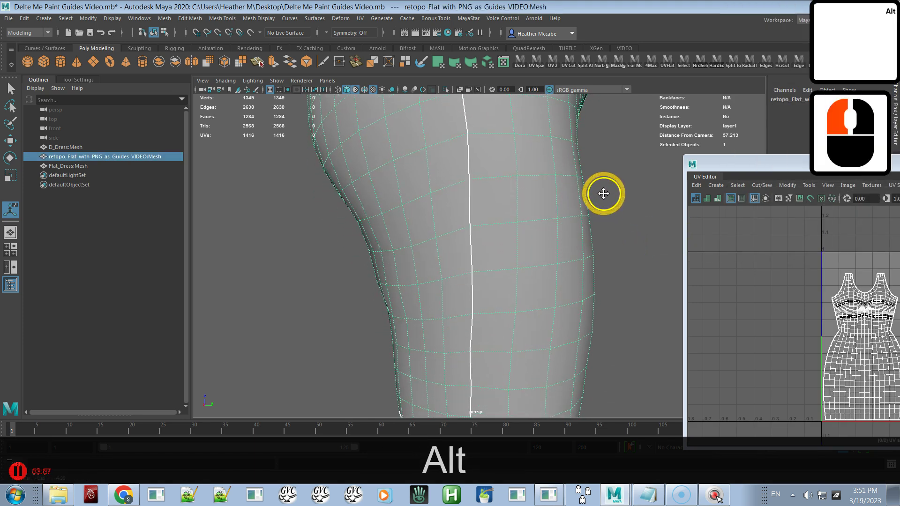
{"action": "middle_click_drag", "start_coordinate": [604, 194], "coordinate": [595, 278], "text": "alt"}
{"action": "right_click_drag", "start_coordinate": [595, 276], "coordinate": [552, 137], "text": "alt"}
{"action": "left_click_drag", "start_coordinate": [551, 137], "coordinate": [376, 177], "text": "alt"}
{"action": "left_click", "coordinate": [362, 207]}
{"action": "middle_click_drag", "start_coordinate": [392, 176], "coordinate": [382, 263], "text": "alt"}
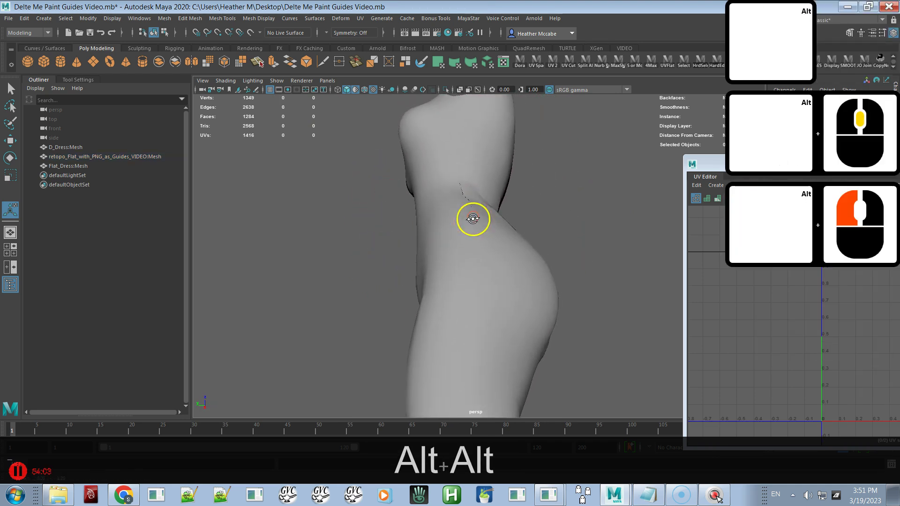
{"action": "right_click_drag", "start_coordinate": [463, 206], "coordinate": [660, 158], "text": "alt"}
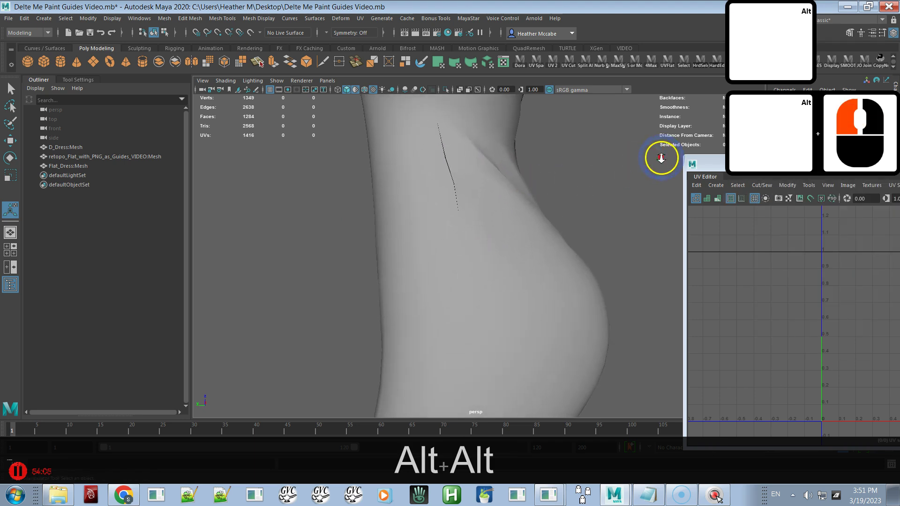
{"action": "right_click_drag", "start_coordinate": [552, 161], "coordinate": [556, 209], "text": "alt"}
{"action": "middle_click_drag", "start_coordinate": [557, 209], "coordinate": [564, 195], "text": "alt"}
{"action": "right_click_drag", "start_coordinate": [564, 195], "coordinate": [571, 202], "text": "alt"}
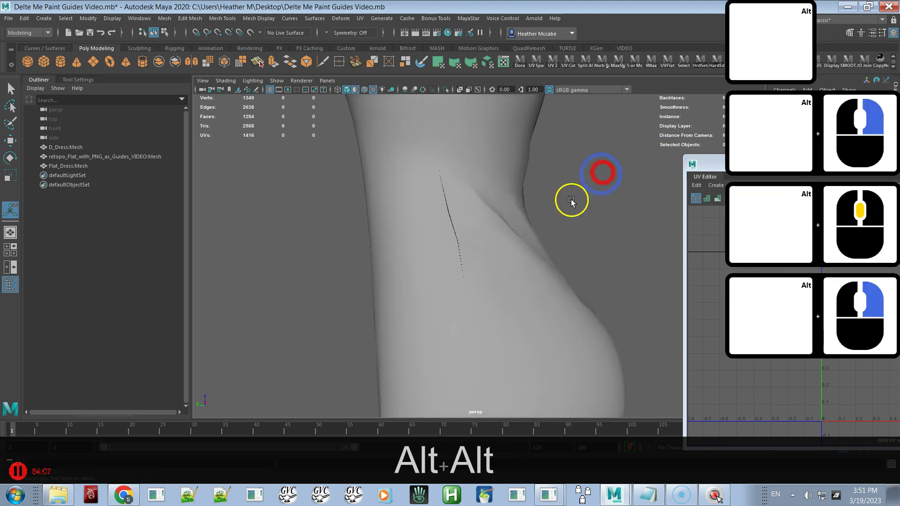
Set the Distance Threshold of polyMergeVert1 on the retopologized dress mesh to 0.5.
{"action": "left_click", "coordinate": [450, 197]}
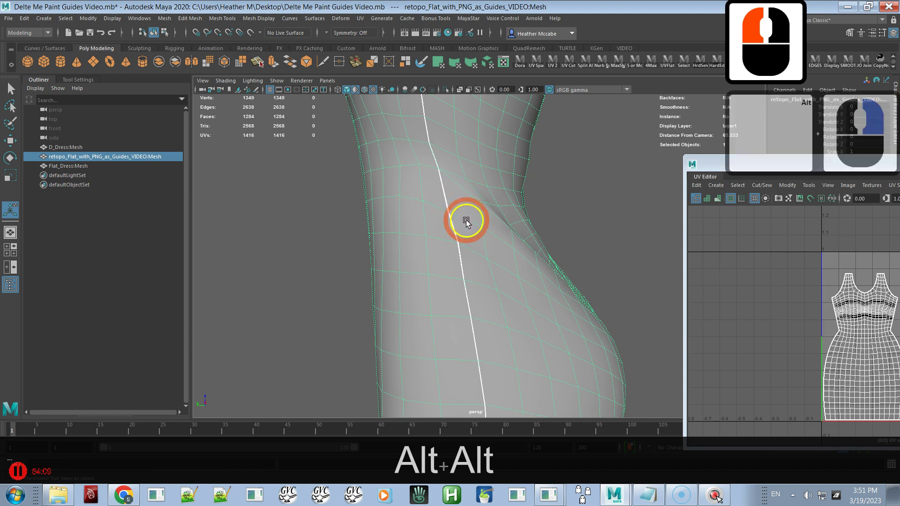
{"action": "left_click_drag", "start_coordinate": [833, 162], "coordinate": [899, 181]}
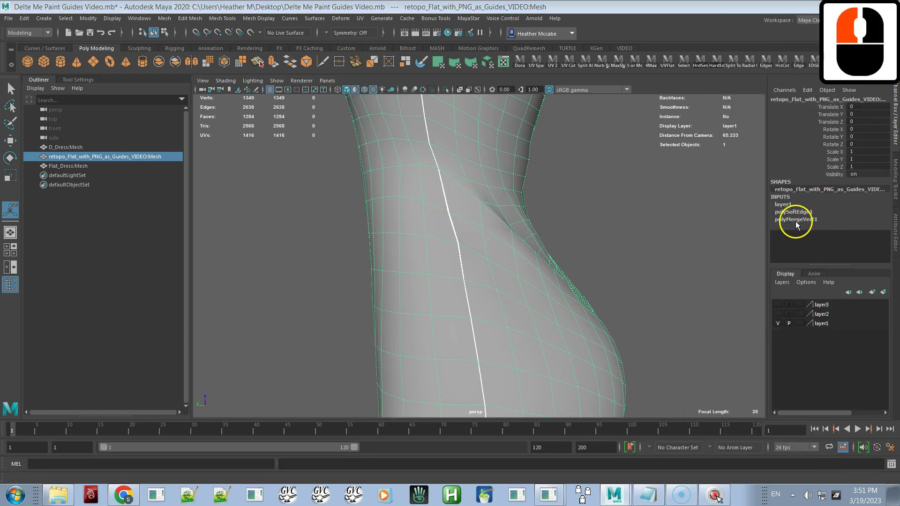
{"action": "left_click", "coordinate": [814, 221]}
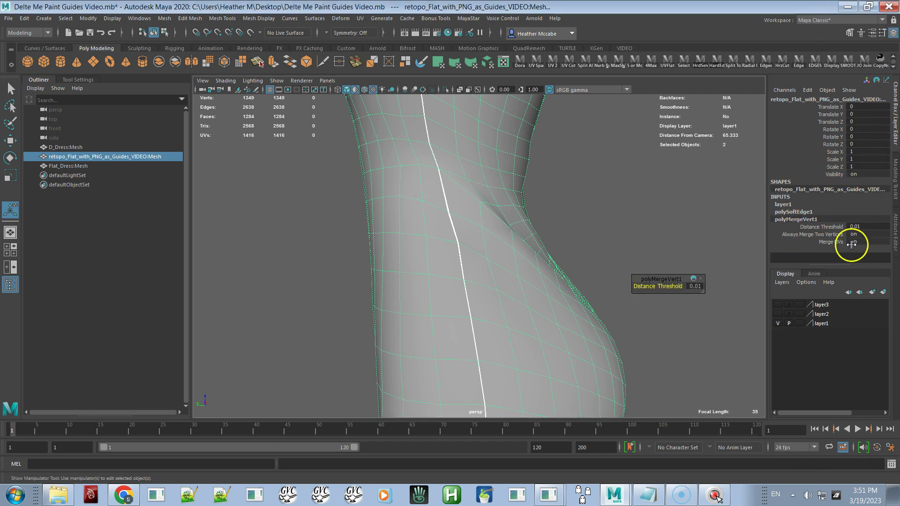
{"action": "left_click", "coordinate": [863, 226]}
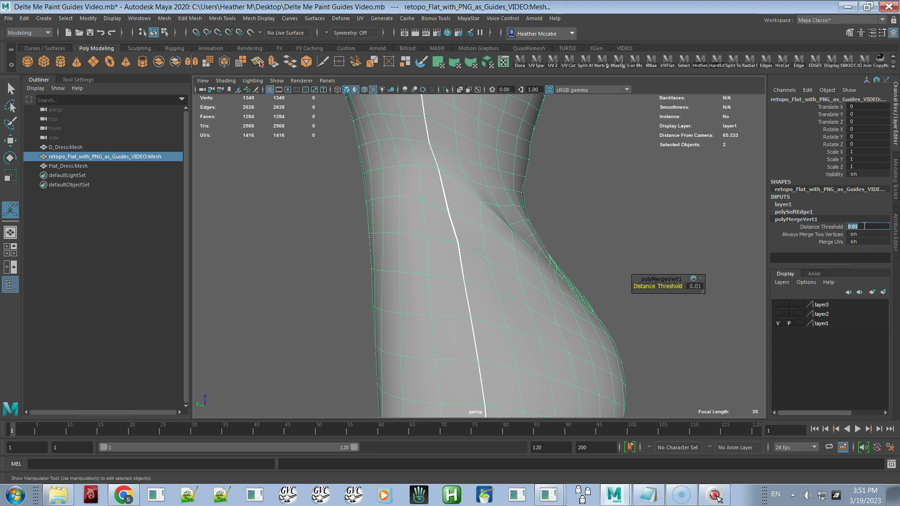
{"action": "type", "text": ".5"}
{"action": "key", "text": "Return"}
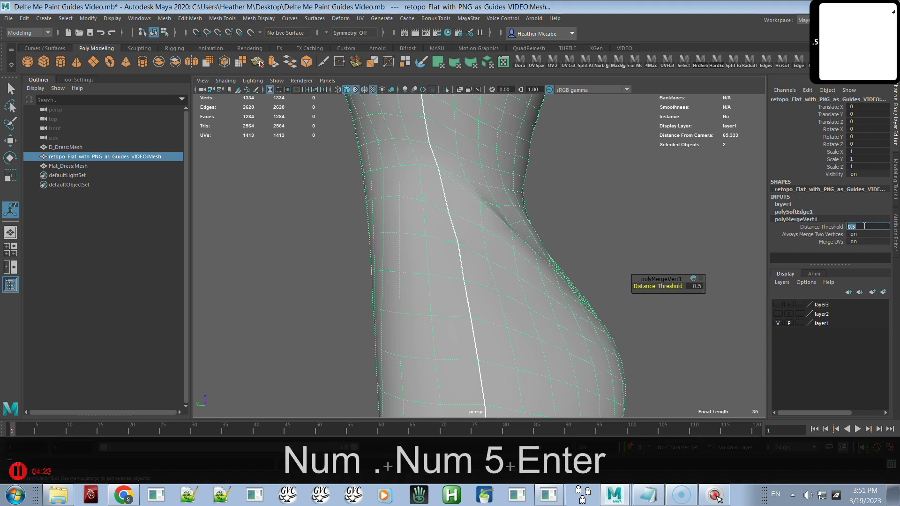
Examine the dress's side seam from the hip up to the armhole, and the shoulder seam beside the neckline.
{"action": "right_click_drag", "start_coordinate": [573, 214], "coordinate": [624, 305], "text": "alt"}
{"action": "middle_click_drag", "start_coordinate": [531, 229], "coordinate": [579, 378], "text": "alt"}
{"action": "right_click_drag", "start_coordinate": [579, 378], "coordinate": [487, 197], "text": "alt"}
{"action": "middle_click_drag", "start_coordinate": [486, 197], "coordinate": [488, 223], "text": "alt"}
{"action": "right_click_drag", "start_coordinate": [487, 223], "coordinate": [526, 267], "text": "alt"}
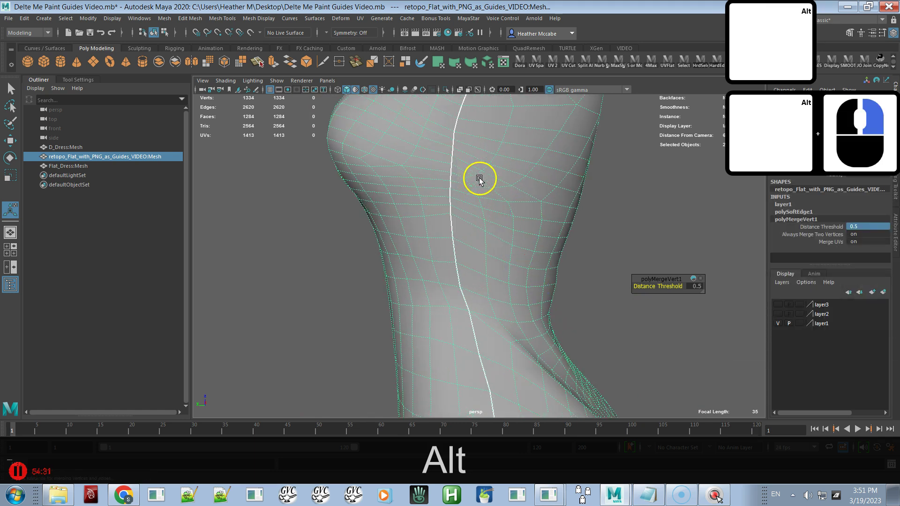
{"action": "middle_click_drag", "start_coordinate": [484, 144], "coordinate": [503, 220], "text": "alt"}
{"action": "left_click_drag", "start_coordinate": [503, 220], "coordinate": [508, 215], "text": "alt"}
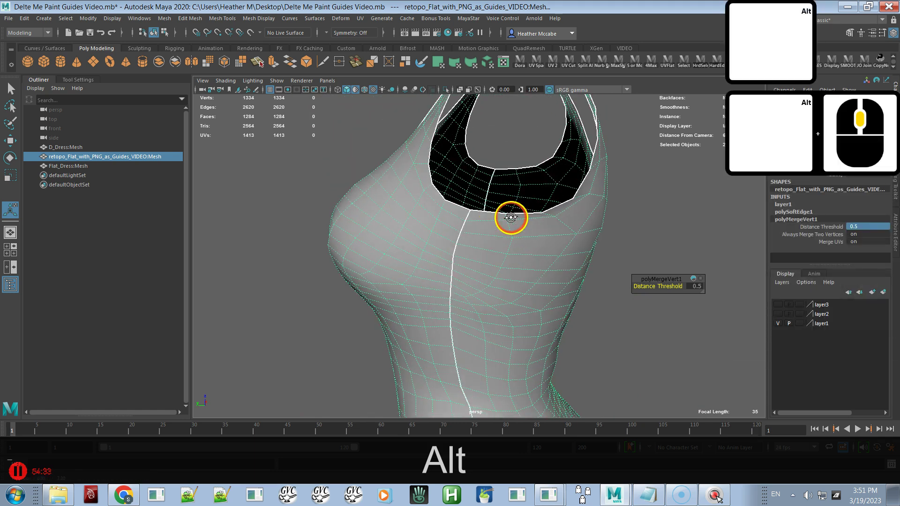
{"action": "left_click_drag", "start_coordinate": [451, 277], "coordinate": [595, 237], "text": "alt"}
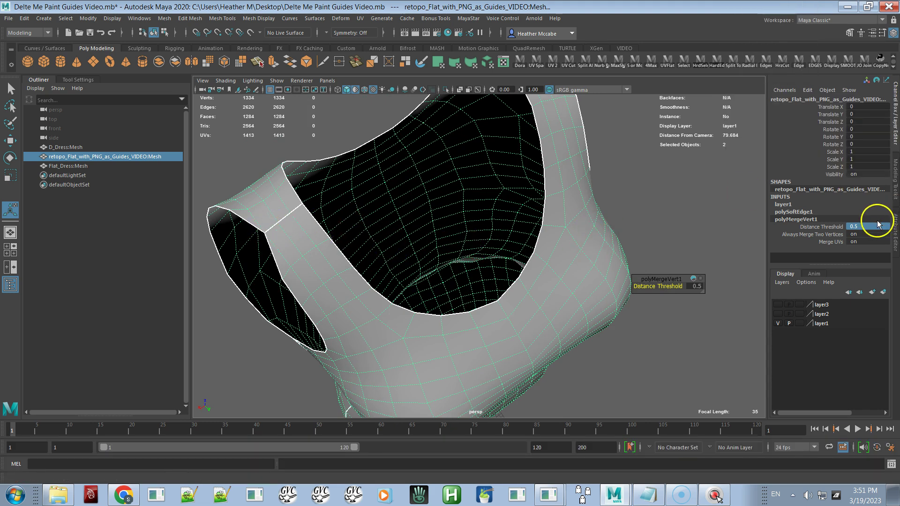
Set the Distance Threshold of polyMergeVert1 on the retopologized dress mesh to 0.4.
{"action": "left_click", "coordinate": [874, 226]}
{"action": "double_click", "coordinate": [875, 225]}
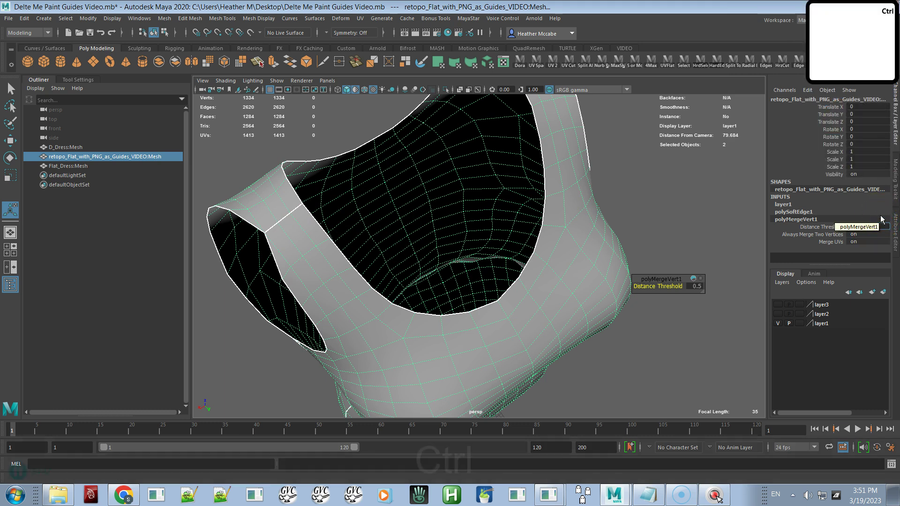
{"action": "key", "text": "ctrl+s"}
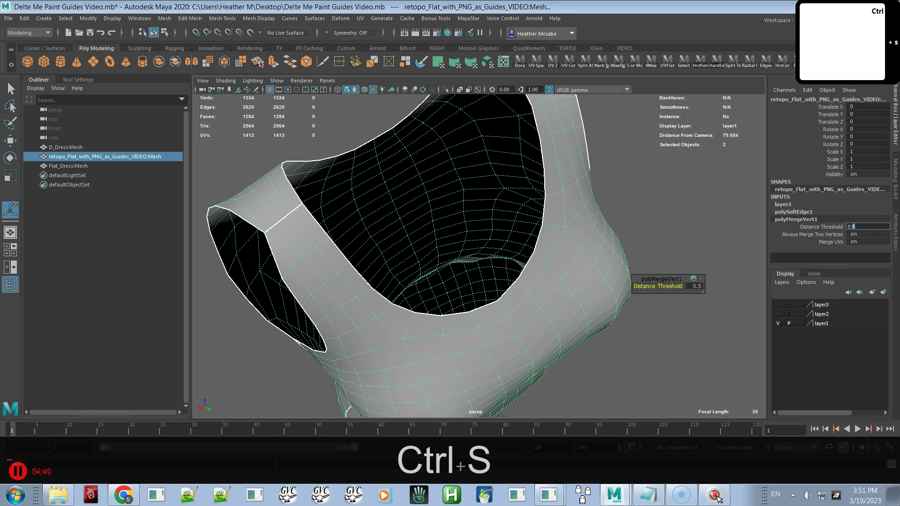
{"action": "key", "text": "BackSpace"}
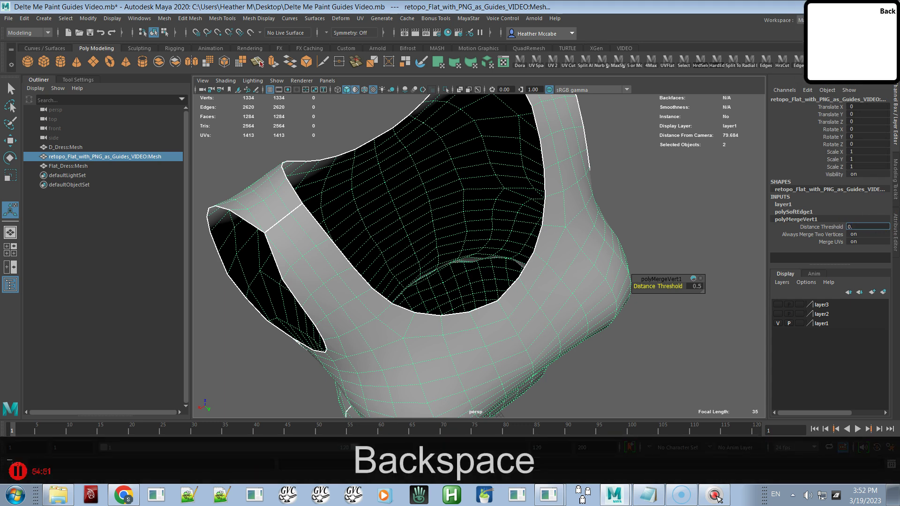
{"action": "type", "text": "4"}
{"action": "key", "text": "Return"}
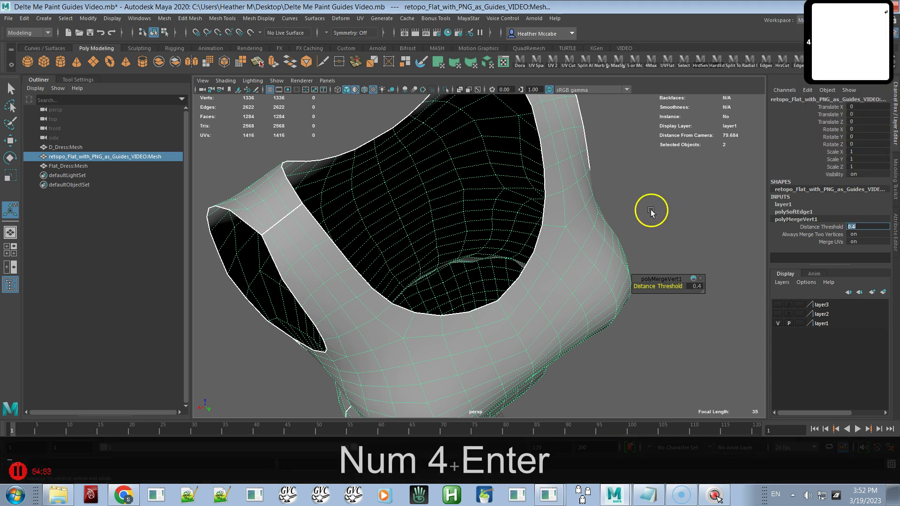
Apply Soften Edge once more to the whole retopologized dress mesh.
{"action": "left_click_drag", "start_coordinate": [615, 255], "coordinate": [474, 213], "text": "alt"}
{"action": "middle_click_drag", "start_coordinate": [522, 251], "coordinate": [497, 156], "text": "alt"}
{"action": "middle_click_drag", "start_coordinate": [496, 225], "coordinate": [476, 145], "text": "alt"}
{"action": "left_click", "coordinate": [544, 154]}
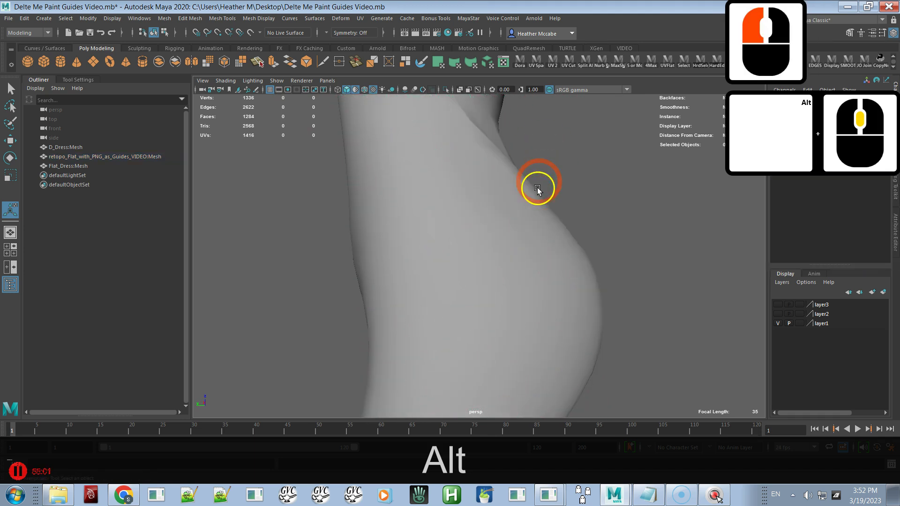
{"action": "middle_click_drag", "start_coordinate": [518, 244], "coordinate": [488, 90], "text": "alt"}
{"action": "left_click", "coordinate": [484, 243]}
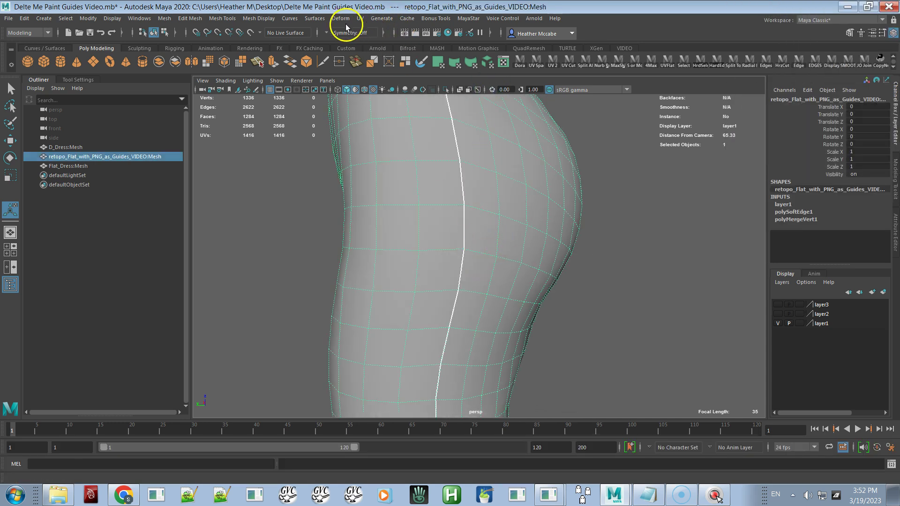
{"action": "left_click", "coordinate": [264, 21]}
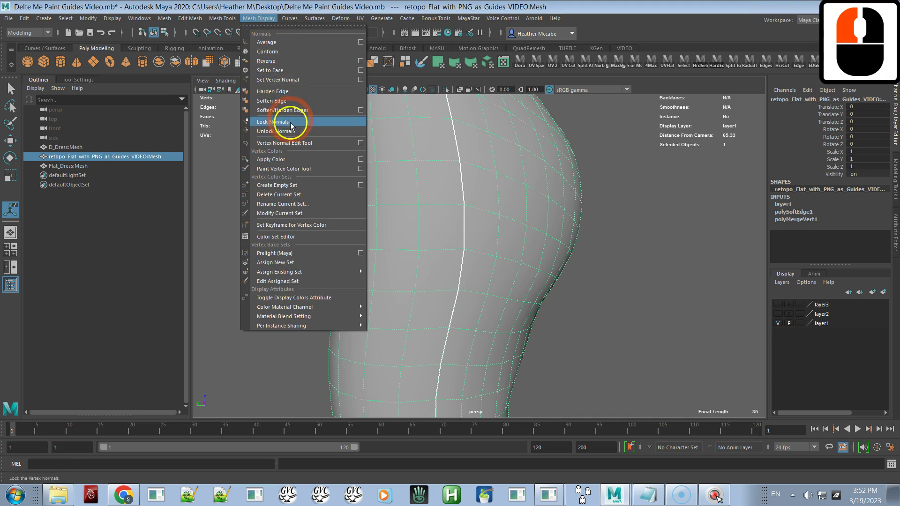
{"action": "left_click", "coordinate": [285, 101]}
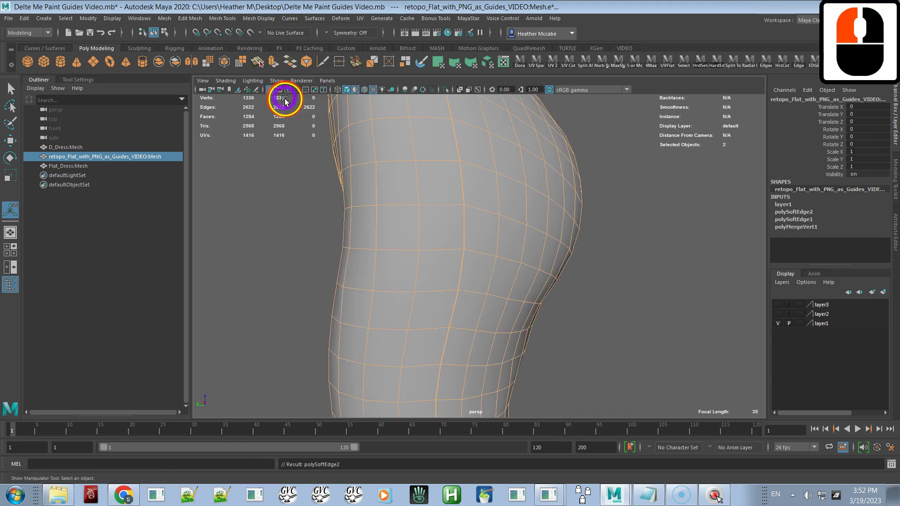
Deselect the dress and examine the shading along its opposite side seam, from the hip up to the armhole.
{"action": "left_click", "coordinate": [617, 226]}
{"action": "left_click_drag", "start_coordinate": [522, 144], "coordinate": [736, 209], "text": "alt"}
{"action": "right_click_drag", "start_coordinate": [735, 209], "coordinate": [534, 155], "text": "alt"}
{"action": "middle_click_drag", "start_coordinate": [535, 155], "coordinate": [561, 204], "text": "alt"}
{"action": "right_click_drag", "start_coordinate": [561, 205], "coordinate": [600, 253], "text": "alt"}
{"action": "middle_click_drag", "start_coordinate": [579, 199], "coordinate": [568, 220], "text": "alt"}
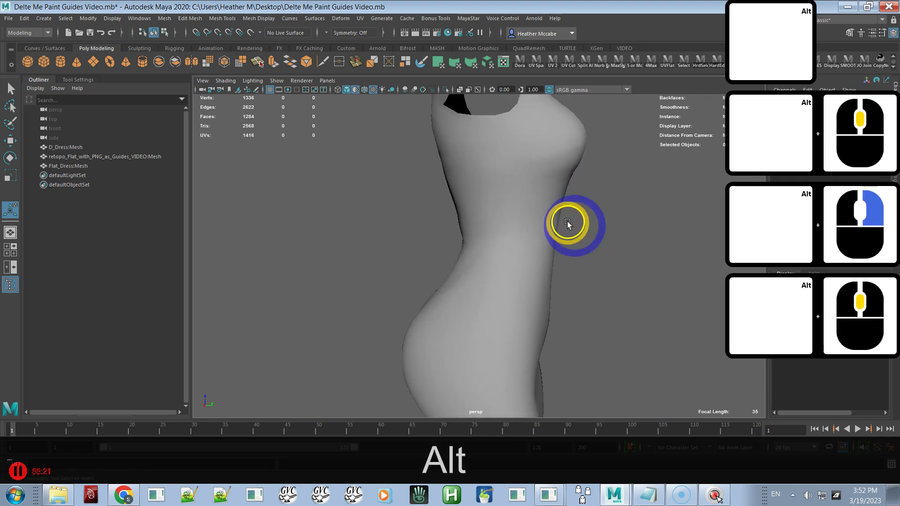
Select the retopologized dress mesh and delete its construction history.
{"action": "left_click", "coordinate": [563, 188]}
{"action": "mouse_move", "coordinate": [563, 188]}
{"action": "left_mouse_down", "text": "alt"}
{"action": "mouse_move", "coordinate": [547, 199]}
{"action": "mouse_move", "coordinate": [558, 187]}
{"action": "mouse_move", "coordinate": [429, 197]}
{"action": "mouse_move", "coordinate": [385, 189]}
{"action": "mouse_move", "coordinate": [554, 185]}
{"action": "left_mouse_up", "text": "alt"}
{"action": "right_click_drag", "start_coordinate": [513, 190], "coordinate": [589, 232], "text": "alt"}
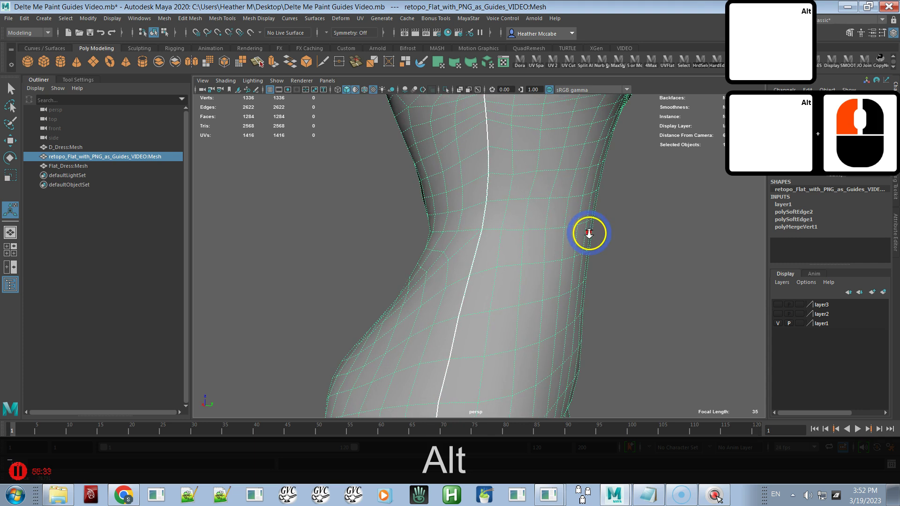
{"action": "left_click_drag", "start_coordinate": [522, 191], "coordinate": [526, 253], "text": "alt"}
{"action": "middle_click_drag", "start_coordinate": [527, 253], "coordinate": [526, 261], "text": "alt"}
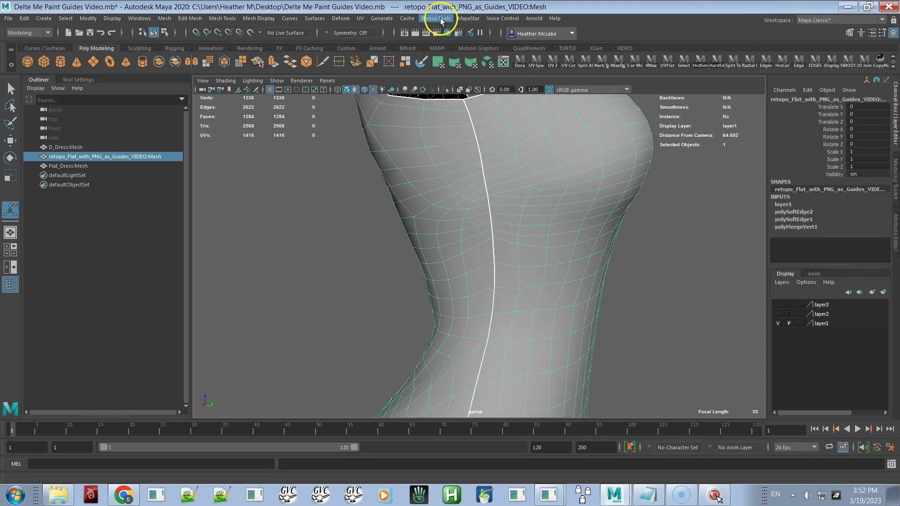
{"action": "left_click", "coordinate": [466, 19]}
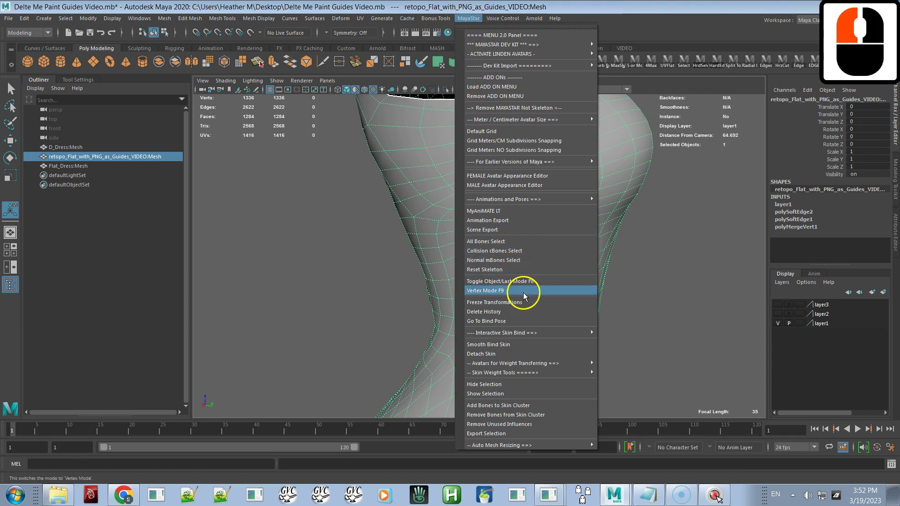
{"action": "left_click", "coordinate": [520, 311]}
Examine both side seams of the cleaned dress mesh, close up at the waist and from the front.
{"action": "right_click_drag", "start_coordinate": [538, 252], "coordinate": [522, 203], "text": "alt"}
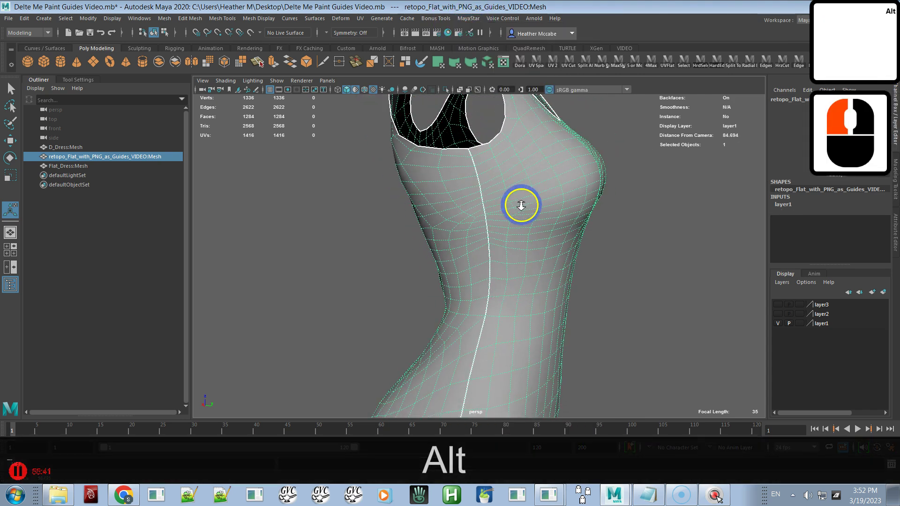
{"action": "left_click_drag", "start_coordinate": [515, 205], "coordinate": [518, 200], "text": "alt"}
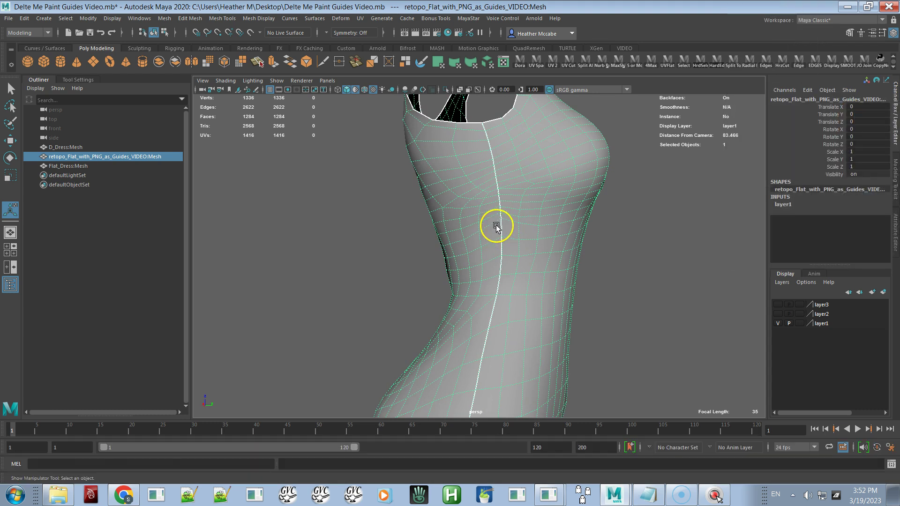
{"action": "right_click_drag", "start_coordinate": [501, 222], "coordinate": [552, 263], "text": "alt"}
{"action": "middle_click_drag", "start_coordinate": [552, 263], "coordinate": [586, 217], "text": "alt"}
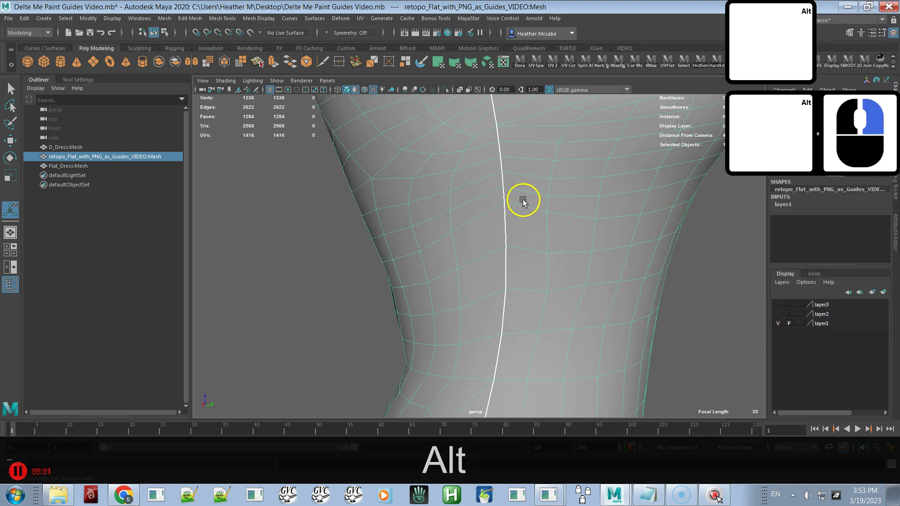
{"action": "right_click_drag", "start_coordinate": [521, 203], "coordinate": [505, 194], "text": "alt"}
{"action": "left_click_drag", "start_coordinate": [505, 194], "coordinate": [370, 220], "text": "alt"}
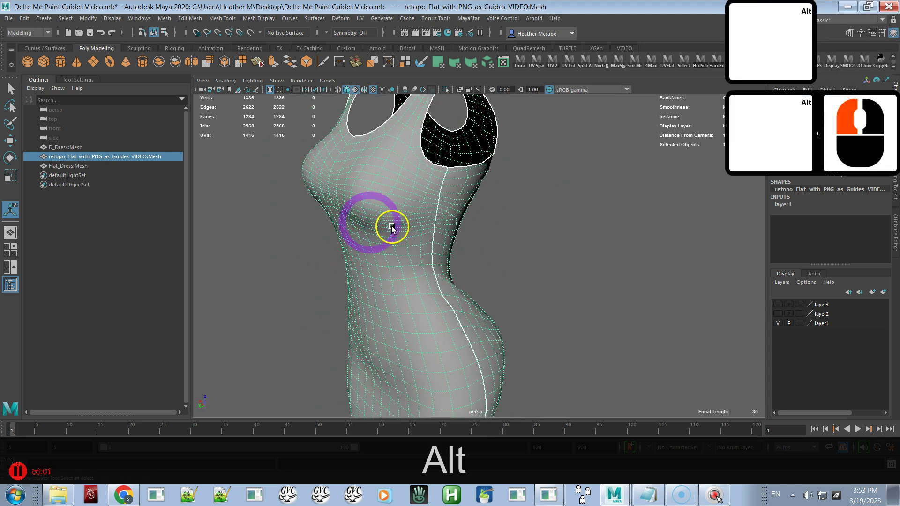
Bring the UV Editor into view and select all UVs of the dress's front and back shells.
{"action": "left_click_drag", "start_coordinate": [899, 178], "coordinate": [615, 142]}
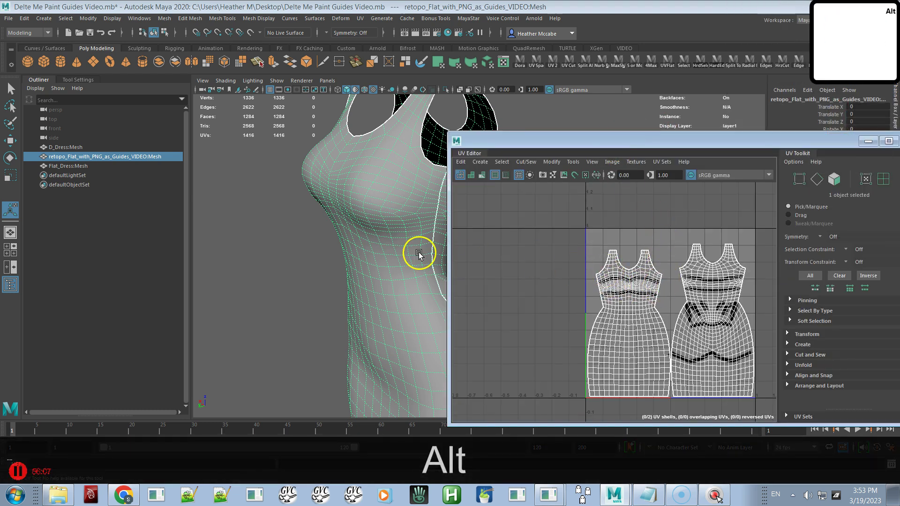
{"action": "left_click_drag", "start_coordinate": [419, 254], "coordinate": [418, 254], "text": "alt"}
{"action": "right_click_drag", "start_coordinate": [611, 298], "coordinate": [649, 296]}
{"action": "left_click_drag", "start_coordinate": [558, 236], "coordinate": [766, 410]}
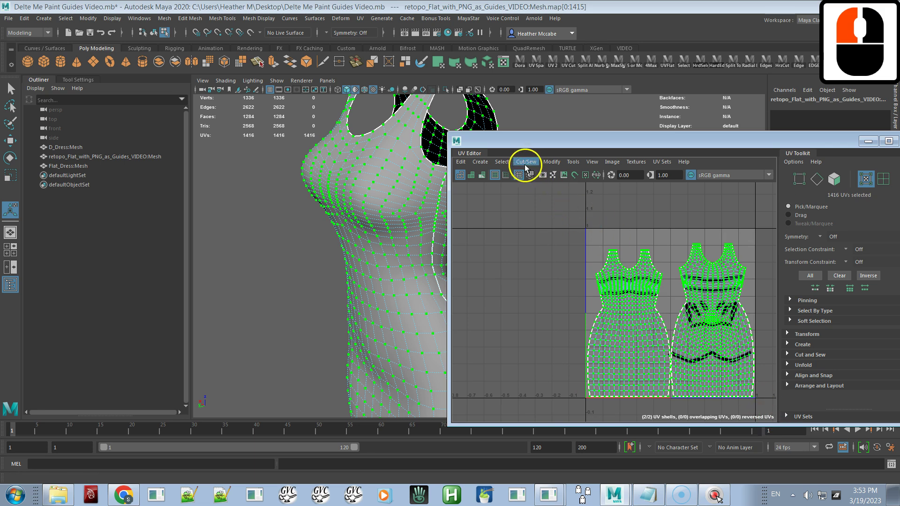
Review the Unfold UVs options for the selected shells and close them without applying.
{"action": "left_click", "coordinate": [549, 161]}
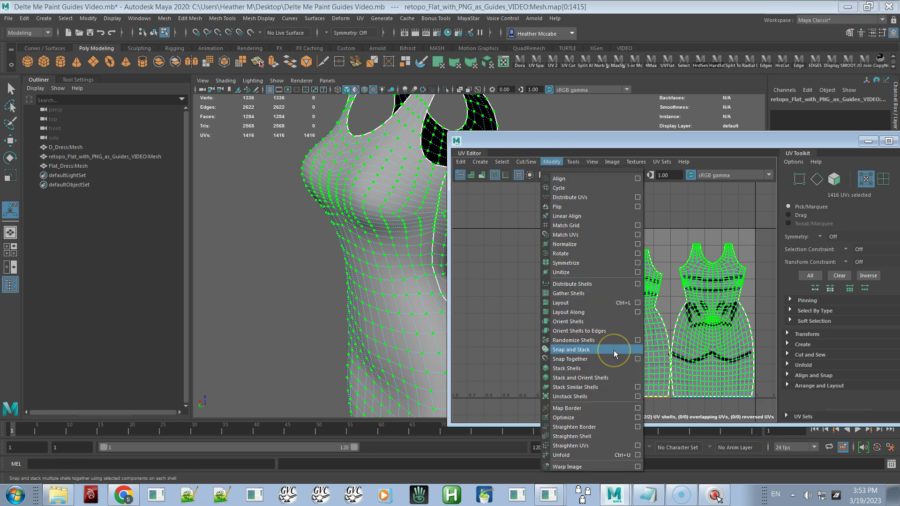
{"action": "left_click", "coordinate": [638, 456]}
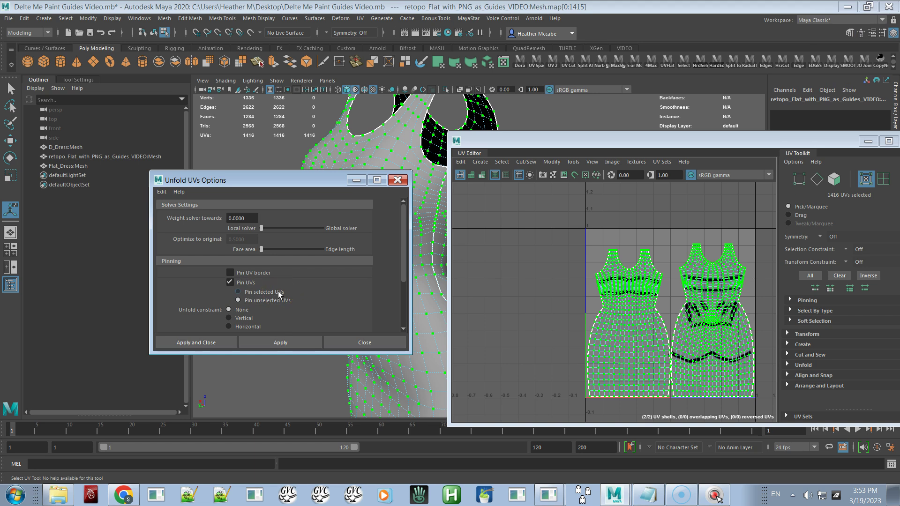
{"action": "scroll", "coordinate": [278, 290], "scroll_direction": "down", "scroll_amount": 2}
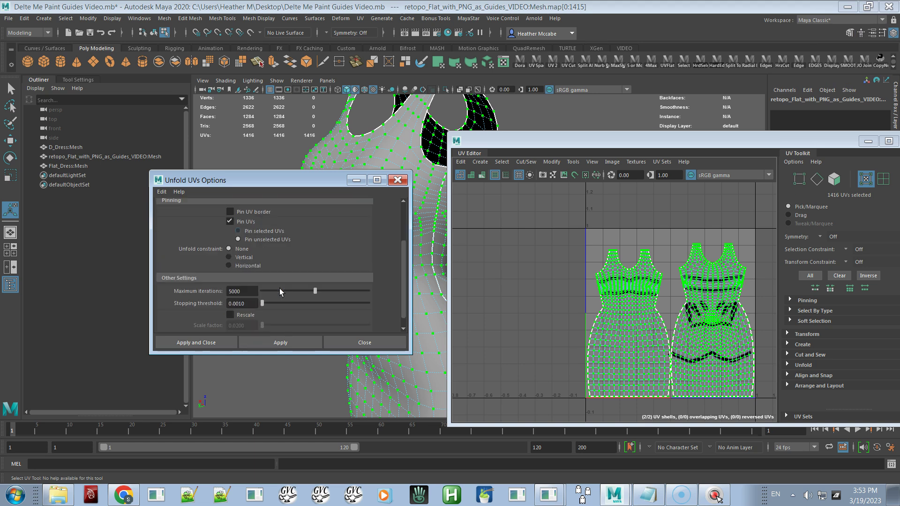
{"action": "scroll", "coordinate": [279, 289], "scroll_direction": "up", "scroll_amount": 1}
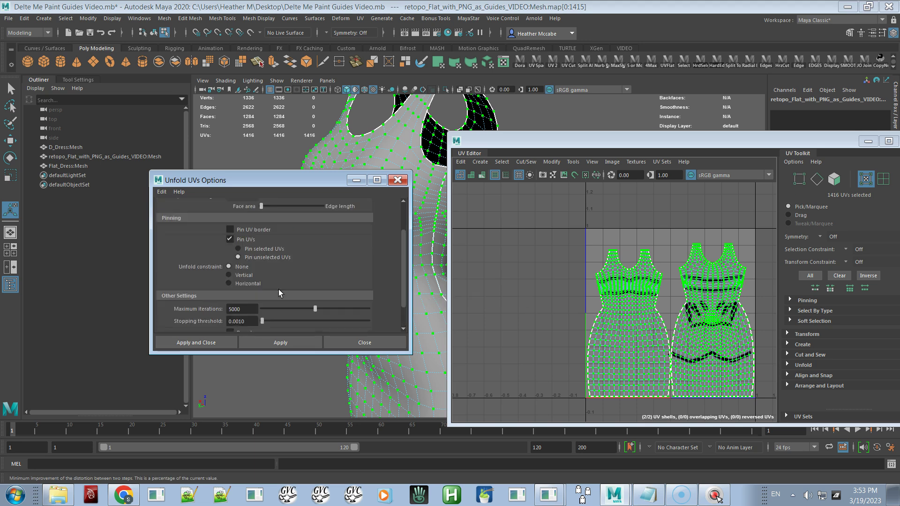
{"action": "scroll", "coordinate": [278, 289], "scroll_direction": "up", "scroll_amount": 1}
{"action": "left_click", "coordinate": [358, 342]}
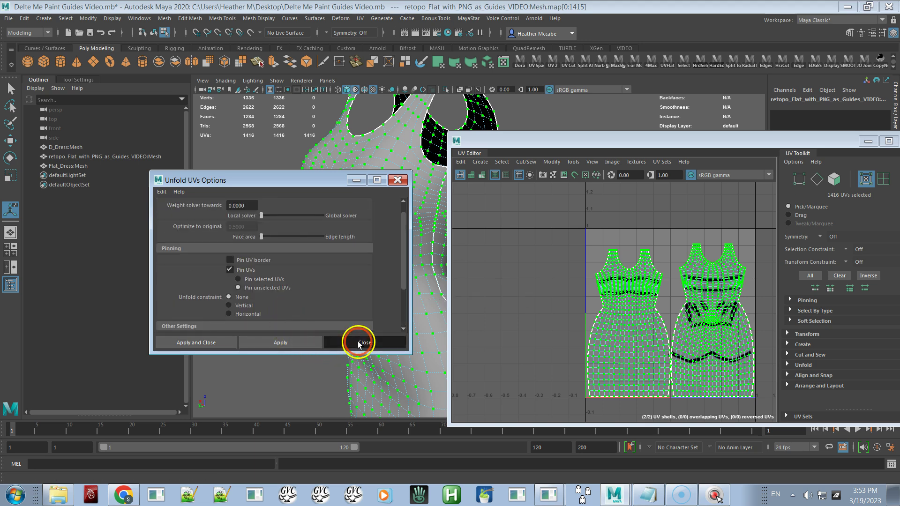
Try to optimize the selected UVs with the UV border pinned, World space edge weights and 1 maximum iteration.
{"action": "left_click", "coordinate": [552, 161]}
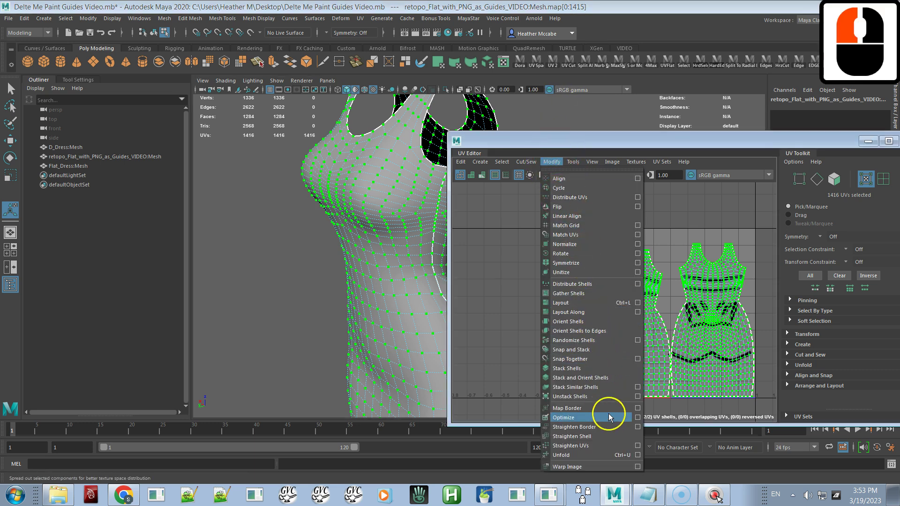
{"action": "left_click", "coordinate": [636, 417]}
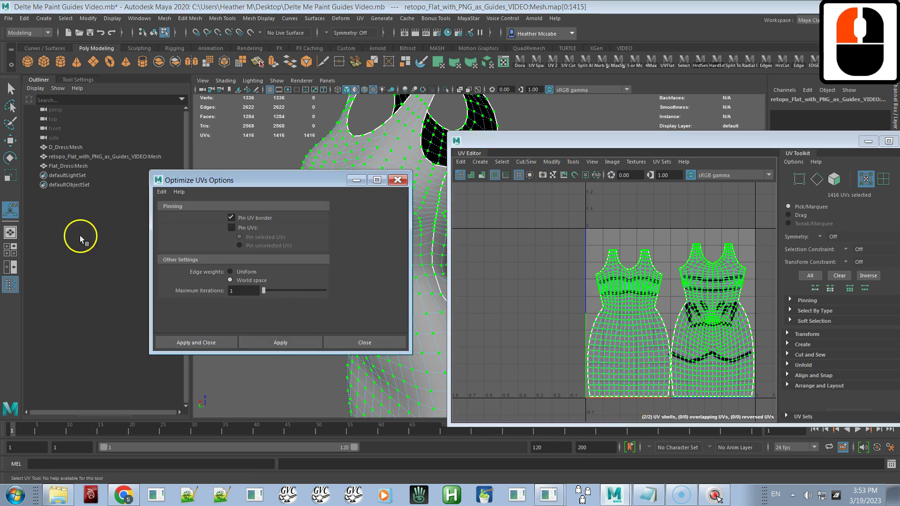
{"action": "left_click", "coordinate": [243, 282]}
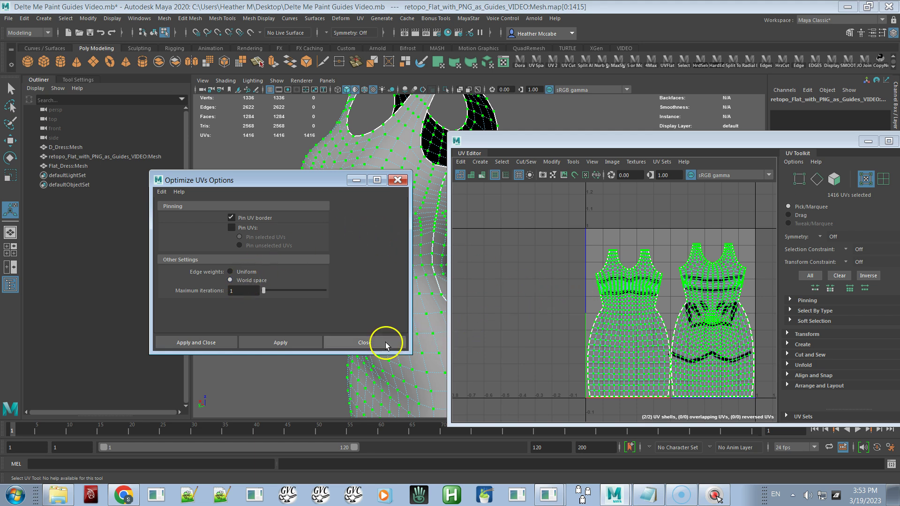
{"action": "left_click", "coordinate": [311, 343]}
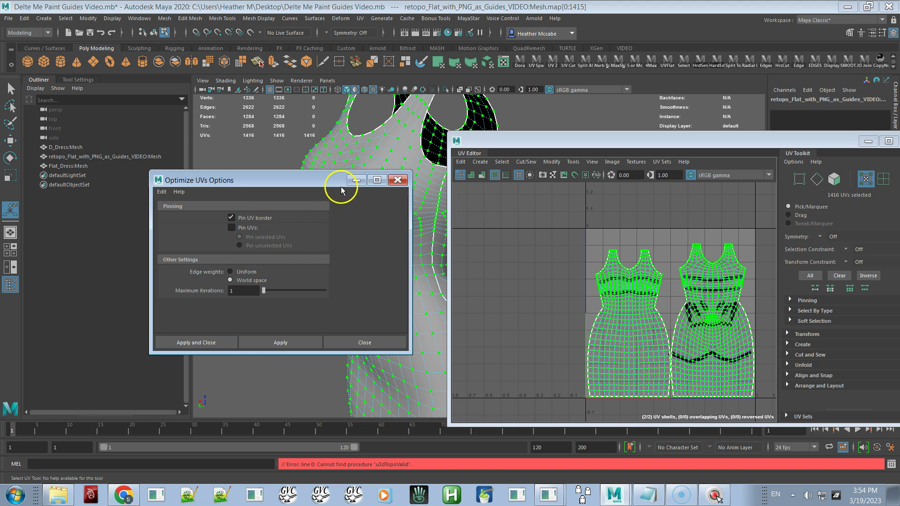
{"action": "left_click", "coordinate": [397, 181]}
Compare the side borders of the dress's UV shells with the side seam on the 3D mesh.
{"action": "right_click_drag", "start_coordinate": [639, 305], "coordinate": [768, 393], "text": "alt"}
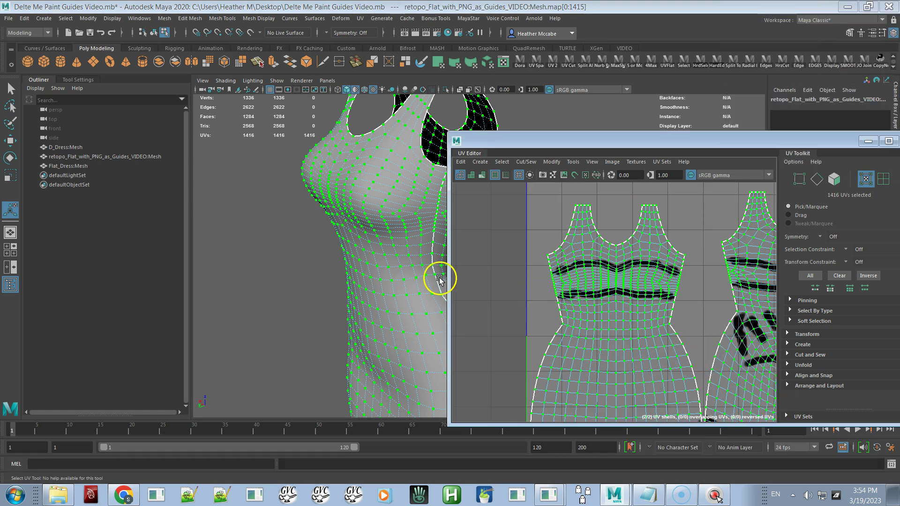
{"action": "left_click_drag", "start_coordinate": [410, 262], "coordinate": [534, 249], "text": "alt"}
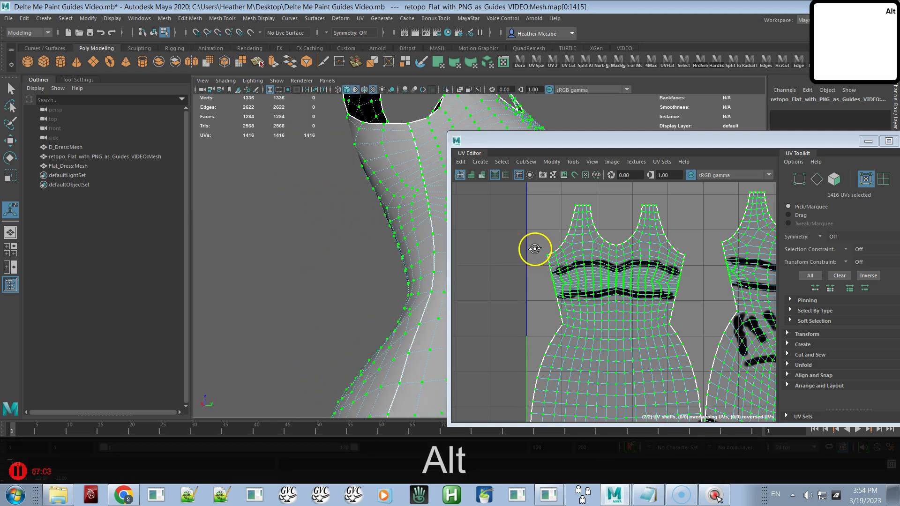
{"action": "left_click_drag", "start_coordinate": [446, 263], "coordinate": [403, 263], "text": "alt"}
{"action": "middle_click_drag", "start_coordinate": [403, 263], "coordinate": [367, 261], "text": "alt"}
{"action": "right_click_drag", "start_coordinate": [366, 262], "coordinate": [419, 238], "text": "alt"}
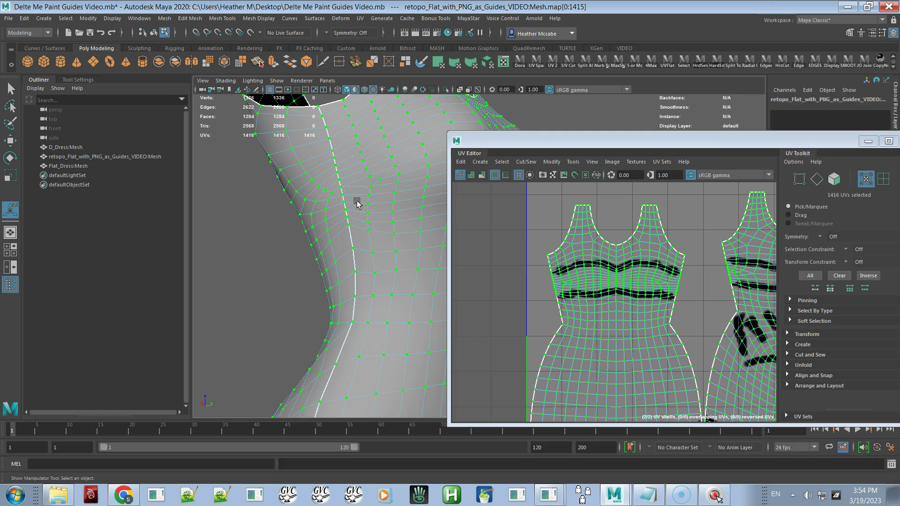
{"action": "left_click_drag", "start_coordinate": [358, 241], "coordinate": [369, 241], "text": "alt"}
{"action": "middle_click_drag", "start_coordinate": [369, 241], "coordinate": [354, 241], "text": "alt"}
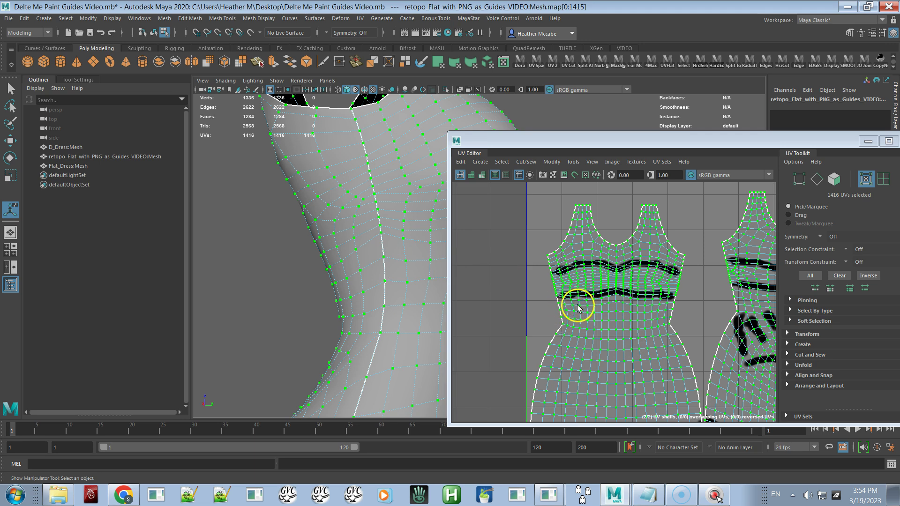
{"action": "right_click_drag", "start_coordinate": [613, 297], "coordinate": [572, 217], "text": "alt"}
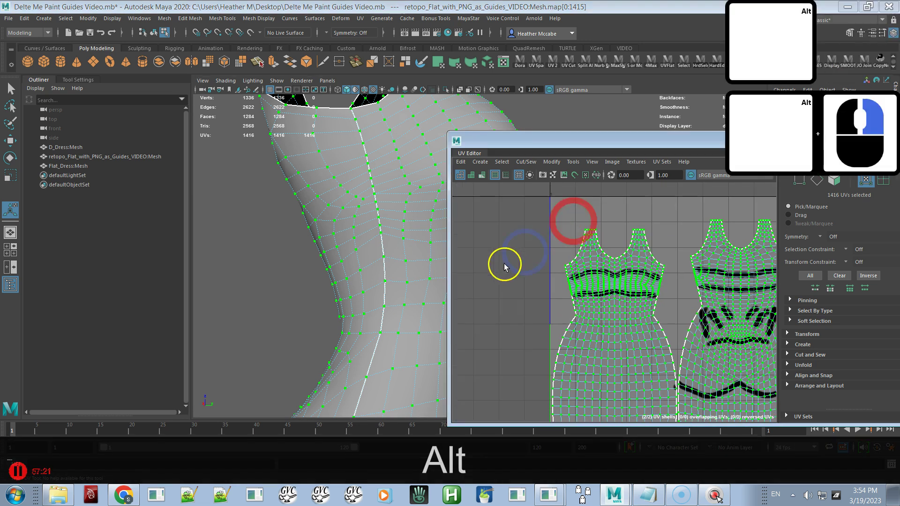
Examine the dress from the side seam around to the front against its front and back UV shells.
{"action": "left_click_drag", "start_coordinate": [425, 298], "coordinate": [322, 308], "text": "alt"}
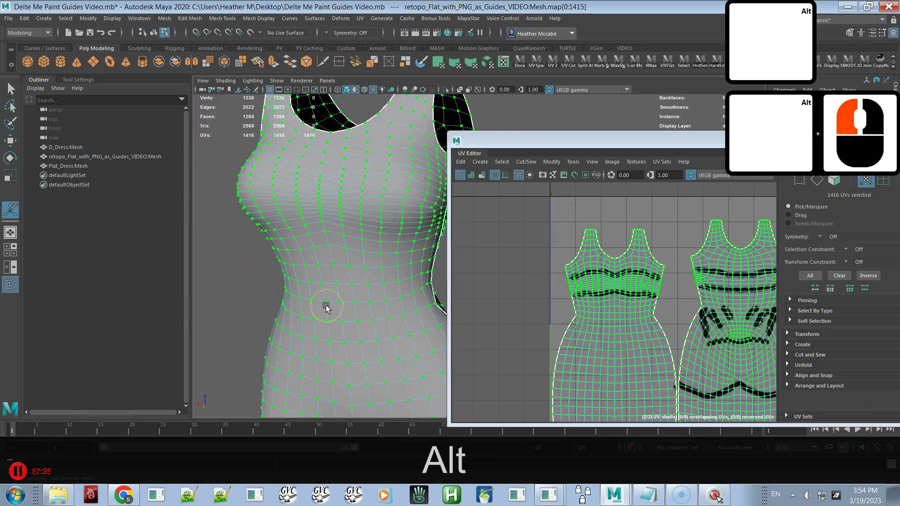
{"action": "right_click_drag", "start_coordinate": [410, 277], "coordinate": [361, 226], "text": "alt"}
{"action": "left_click_drag", "start_coordinate": [361, 225], "coordinate": [428, 241], "text": "alt"}
{"action": "middle_click_drag", "start_coordinate": [428, 241], "coordinate": [429, 241], "text": "alt"}
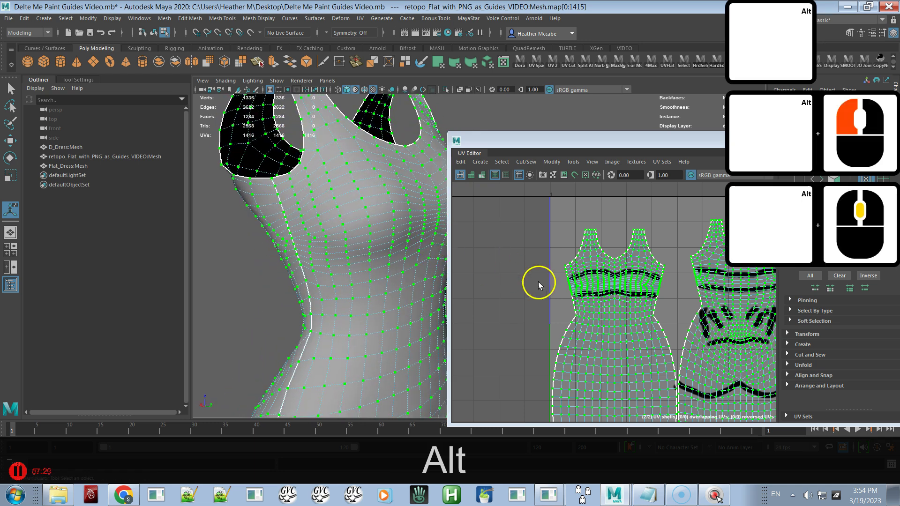
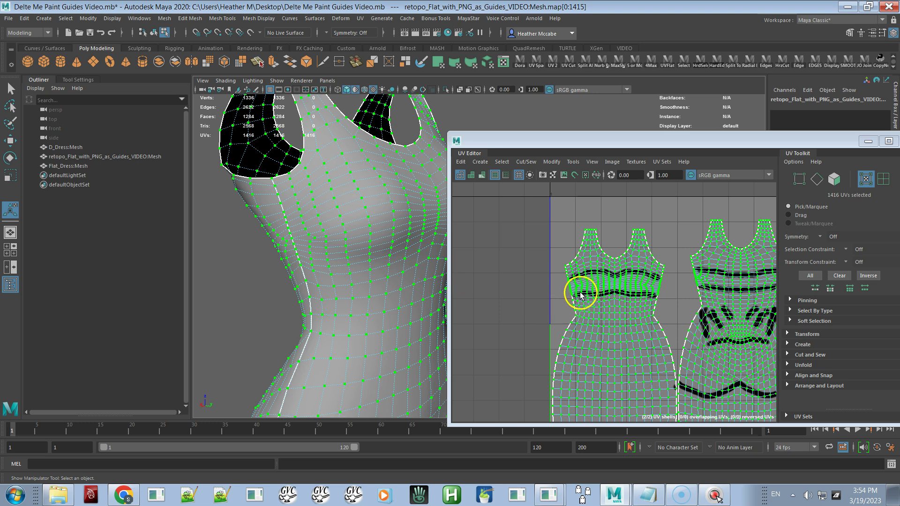
{"action": "right_click_drag", "start_coordinate": [410, 295], "coordinate": [359, 277], "text": "alt"}
{"action": "left_click_drag", "start_coordinate": [358, 277], "coordinate": [325, 275], "text": "alt"}
{"action": "right_click_drag", "start_coordinate": [333, 279], "coordinate": [363, 269], "text": "alt"}
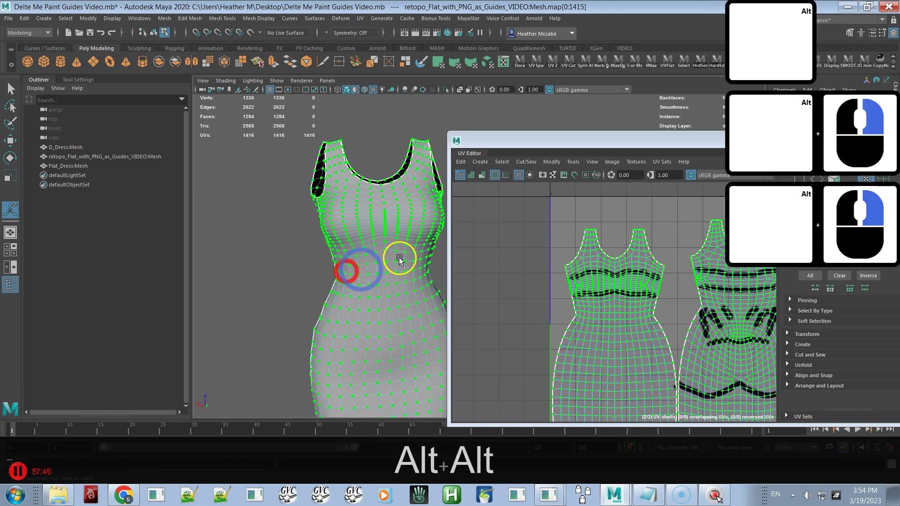
Review the Layout UVs options, trying the World prescale and going back to None, and close them without applying.
{"action": "left_click_drag", "start_coordinate": [552, 162], "coordinate": [640, 302]}
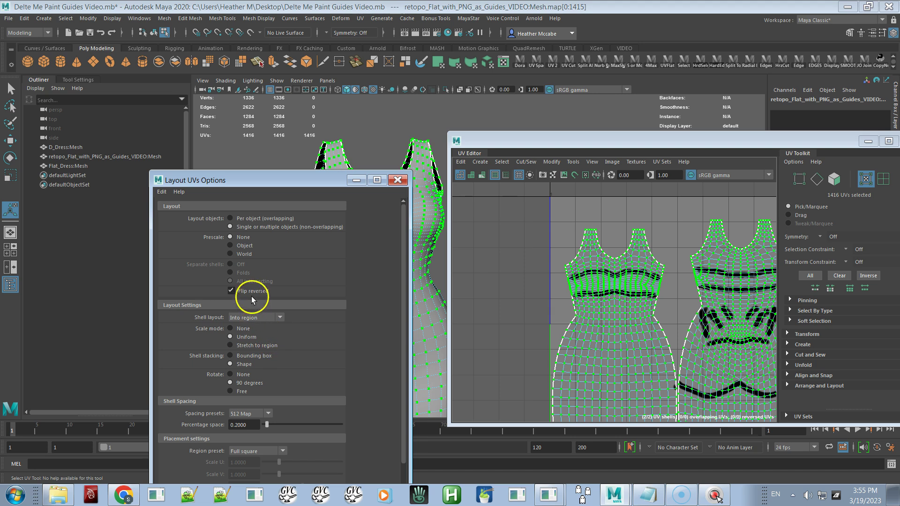
{"action": "left_click", "coordinate": [246, 252]}
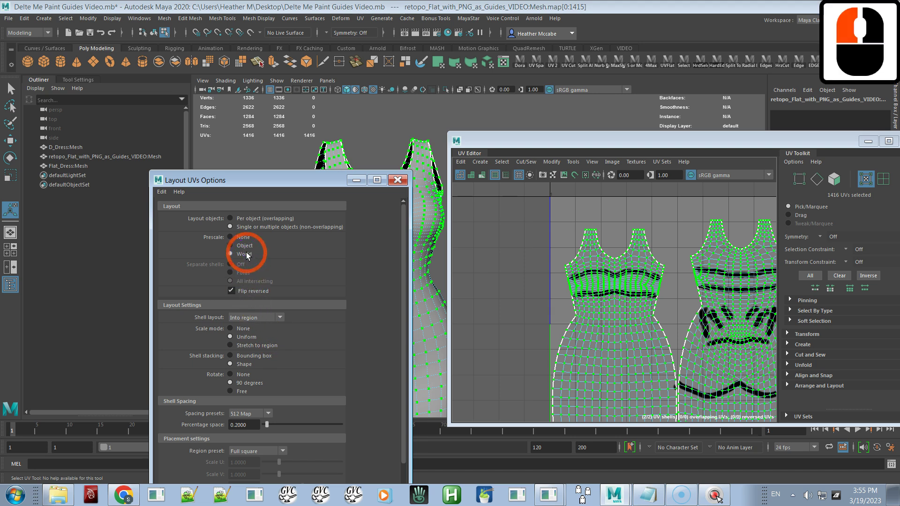
{"action": "left_click", "coordinate": [246, 252]}
{"action": "left_click", "coordinate": [246, 243]}
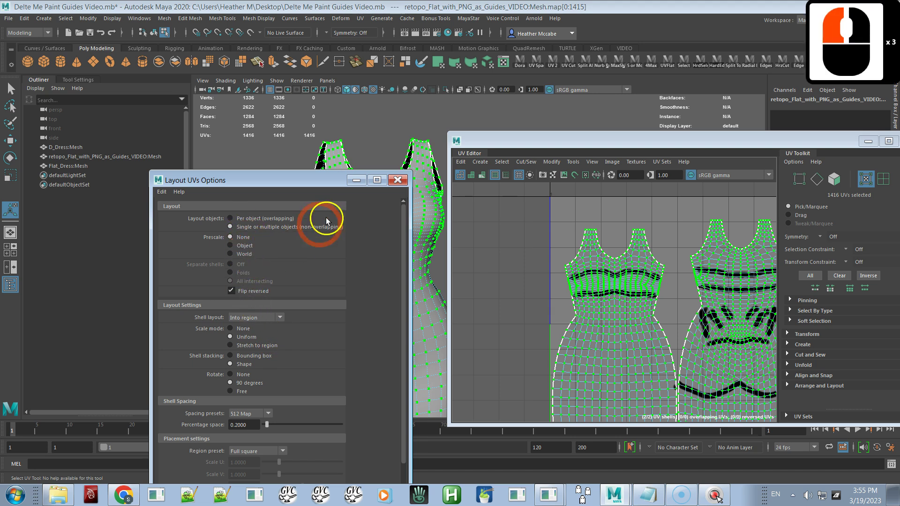
{"action": "left_click", "coordinate": [270, 319]}
{"action": "left_click", "coordinate": [270, 320]}
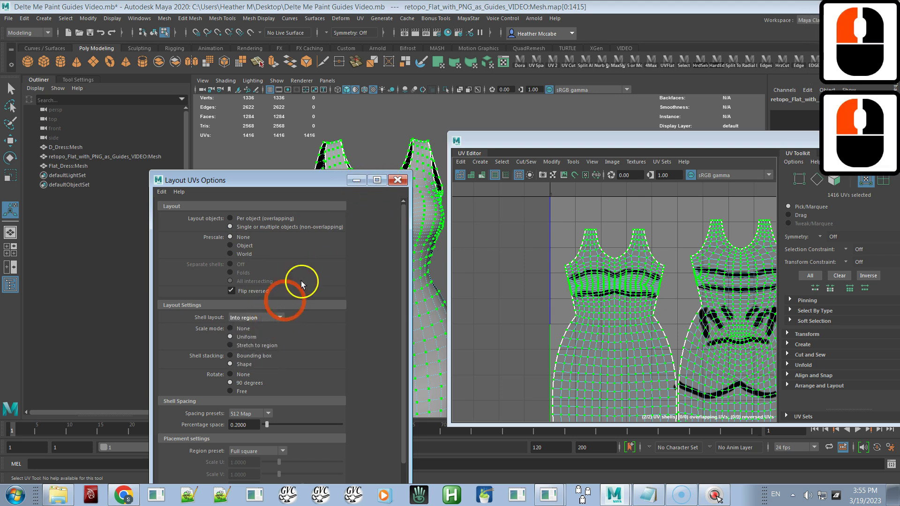
{"action": "left_click", "coordinate": [397, 179]}
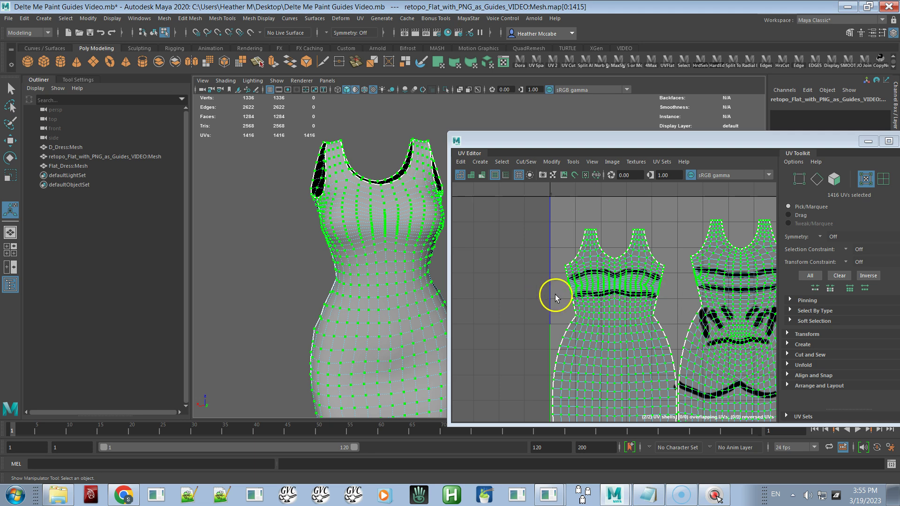
Close the UV Editor, put the dress back in object selection mode and deselect it.
{"action": "mouse_move", "coordinate": [428, 295]}
{"action": "left_mouse_down", "text": "alt"}
{"action": "mouse_move", "coordinate": [391, 286]}
{"action": "mouse_move", "coordinate": [430, 286]}
{"action": "left_mouse_up", "text": "alt"}
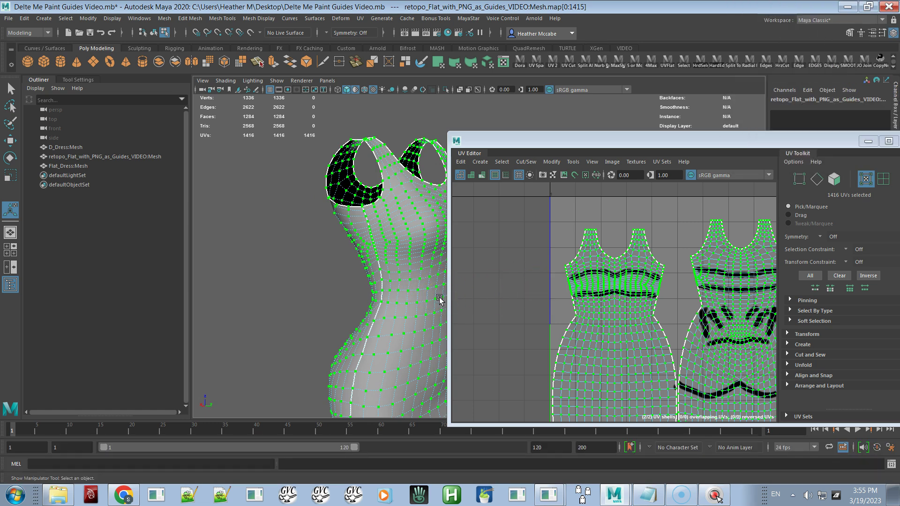
{"action": "left_click", "coordinate": [397, 274]}
{"action": "left_click_drag", "start_coordinate": [392, 275], "coordinate": [300, 231], "text": "alt"}
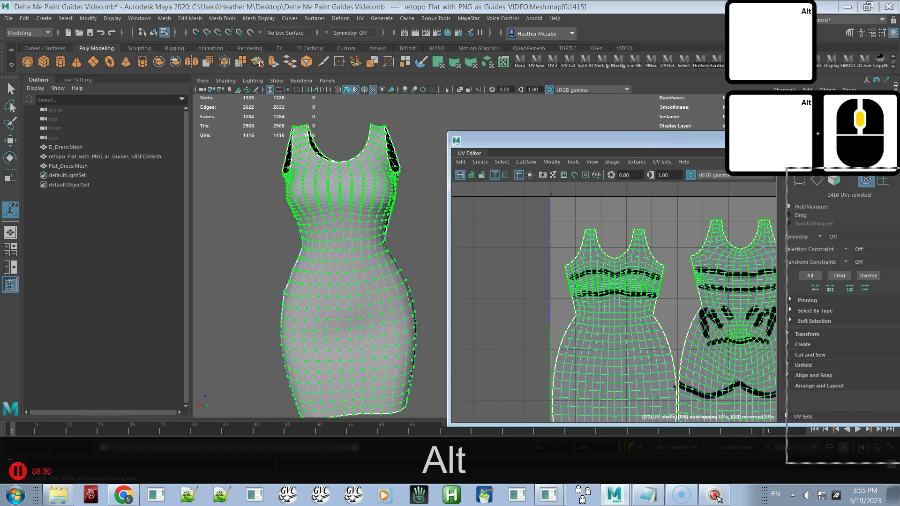
{"action": "left_click", "coordinate": [888, 141]}
{"action": "left_click", "coordinate": [474, 289]}
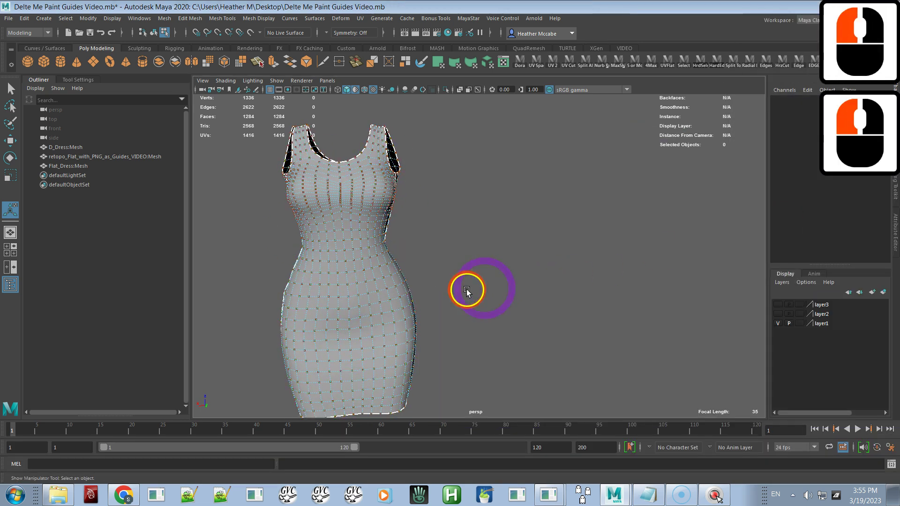
{"action": "left_click_drag", "start_coordinate": [412, 301], "coordinate": [391, 293], "text": "alt"}
{"action": "right_click_drag", "start_coordinate": [411, 282], "coordinate": [440, 238]}
{"action": "left_click", "coordinate": [439, 270]}
{"action": "left_click_drag", "start_coordinate": [439, 271], "coordinate": [585, 297], "text": "alt"}
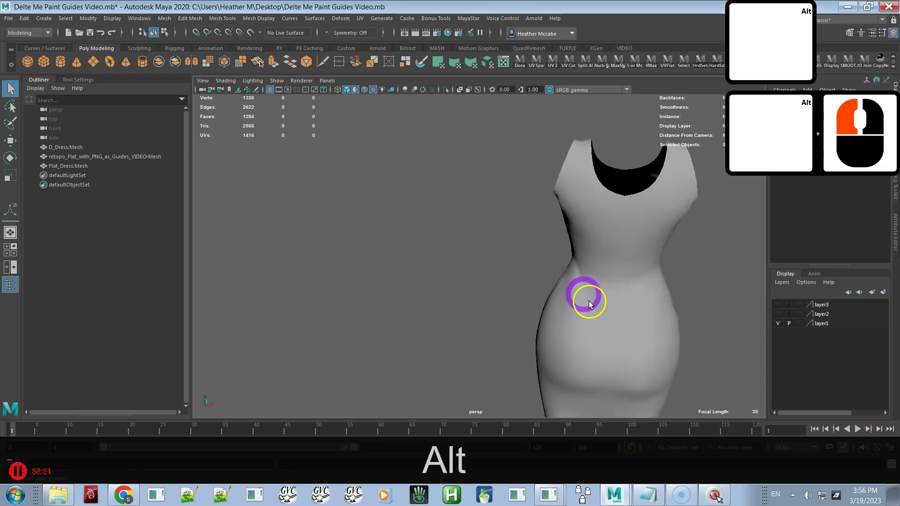
Select the retopologized dress mesh and start the Insert Edge Loop tool with its settings shown.
{"action": "left_click", "coordinate": [604, 331]}
{"action": "left_click_drag", "start_coordinate": [604, 331], "coordinate": [703, 298], "text": "alt"}
{"action": "right_click_drag", "start_coordinate": [573, 303], "coordinate": [656, 336], "text": "alt"}
{"action": "left_click_drag", "start_coordinate": [564, 326], "coordinate": [598, 303], "text": "alt"}
{"action": "middle_click_drag", "start_coordinate": [521, 311], "coordinate": [569, 216], "text": "alt"}
{"action": "left_click_drag", "start_coordinate": [519, 302], "coordinate": [547, 204], "text": "alt"}
{"action": "left_click_drag", "start_coordinate": [510, 281], "coordinate": [543, 237], "text": "alt"}
{"action": "right_click_drag", "start_coordinate": [542, 237], "coordinate": [538, 335], "text": "alt"}
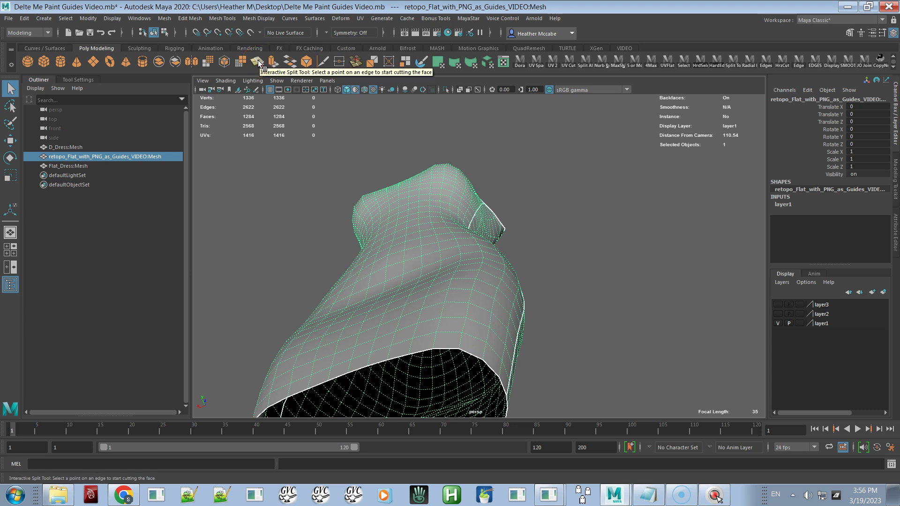
{"action": "left_click", "coordinate": [230, 18]}
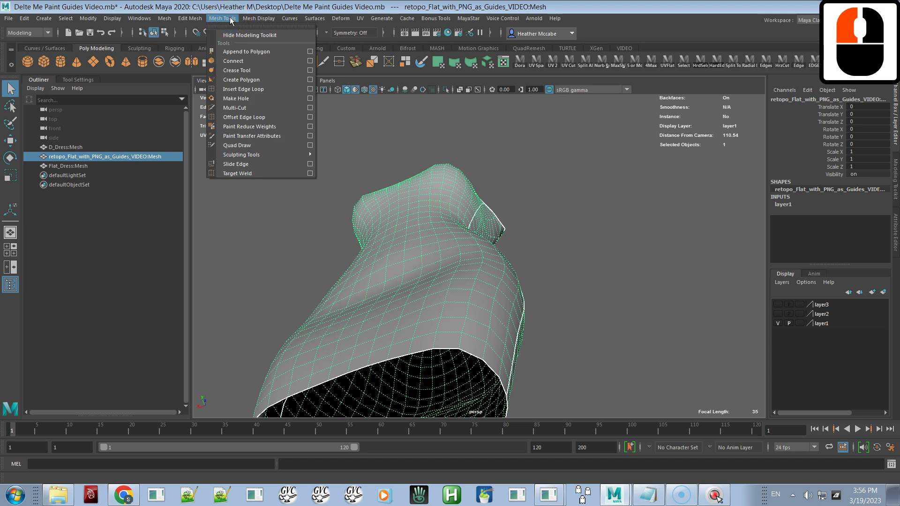
{"action": "left_click", "coordinate": [186, 19]}
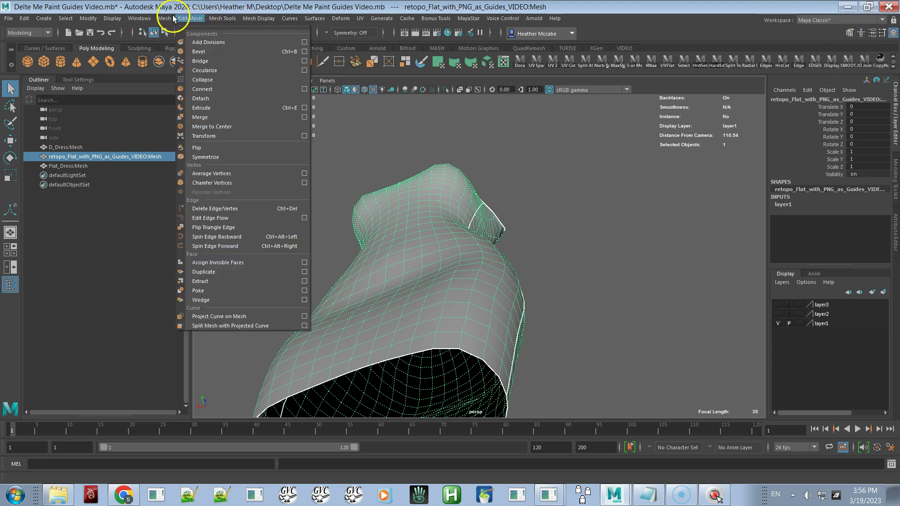
{"action": "left_click", "coordinate": [170, 18]}
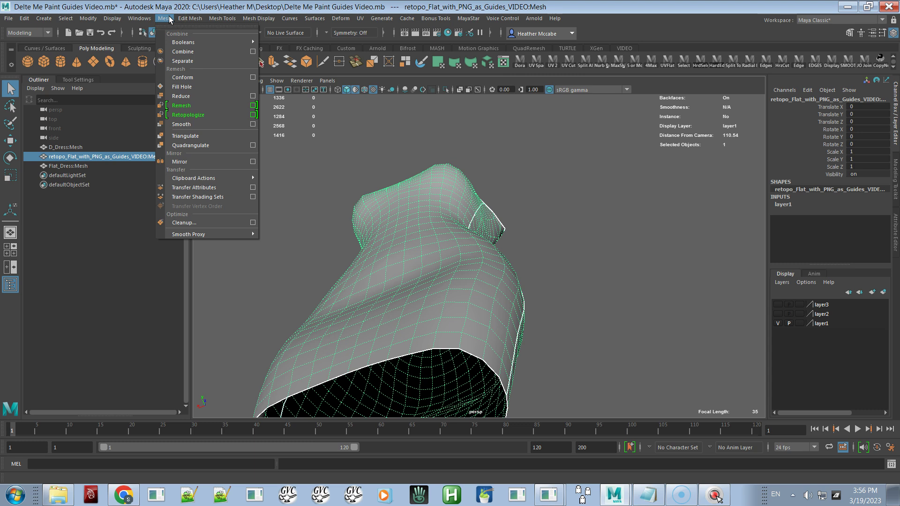
{"action": "left_click", "coordinate": [222, 19]}
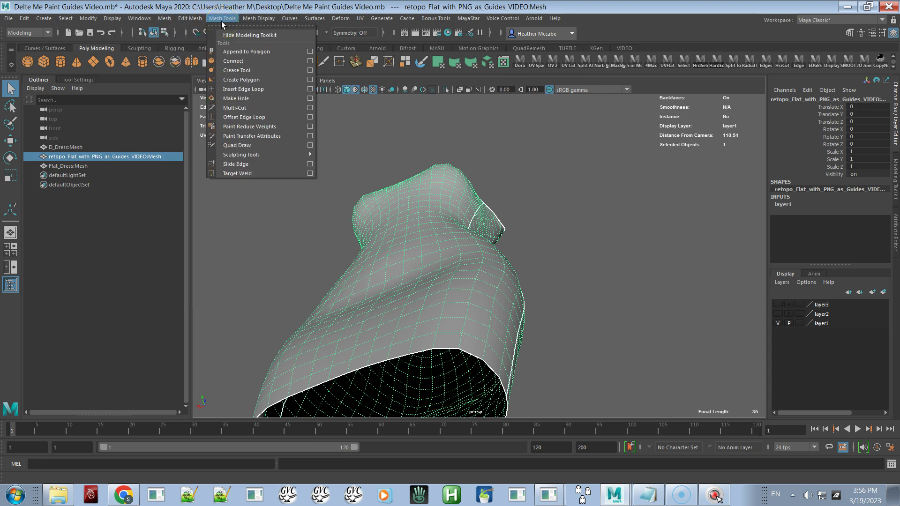
{"action": "left_click", "coordinate": [308, 89]}
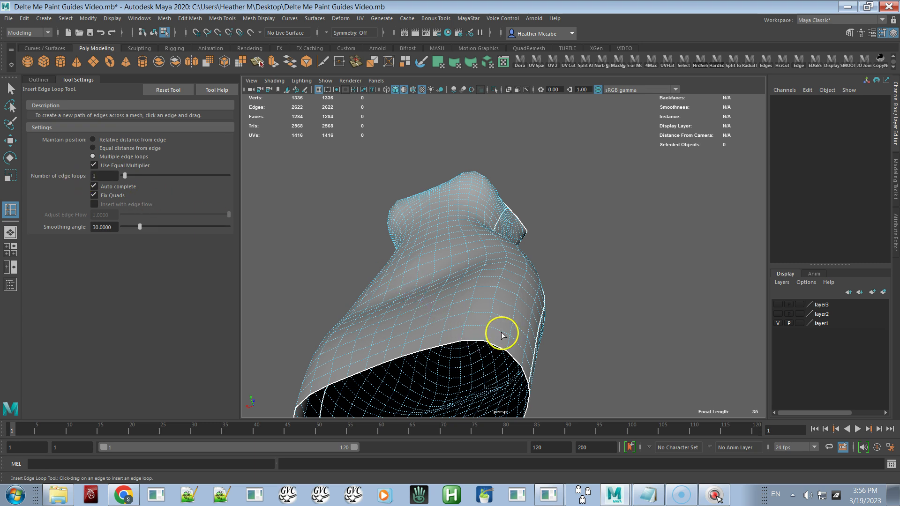
Insert four lengthwise edge loops starting at the hem, placed toward the sides of the dress.
{"action": "mouse_move", "coordinate": [500, 332]}
{"action": "left_mouse_down"}
{"action": "mouse_move", "coordinate": [495, 317]}
{"action": "mouse_move", "coordinate": [508, 328]}
{"action": "left_mouse_up"}
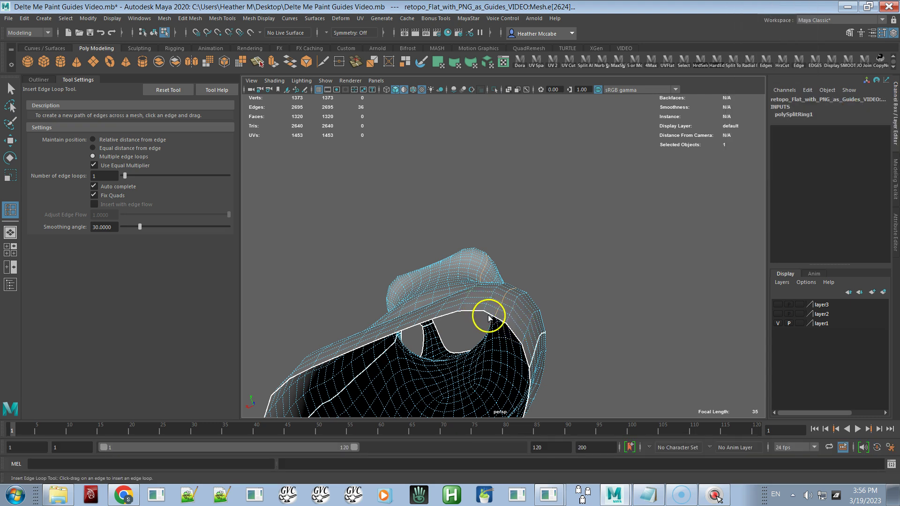
{"action": "mouse_move", "coordinate": [471, 321]}
{"action": "left_mouse_down", "text": "alt"}
{"action": "mouse_move", "coordinate": [477, 327]}
{"action": "mouse_move", "coordinate": [457, 322]}
{"action": "mouse_move", "coordinate": [472, 317]}
{"action": "mouse_move", "coordinate": [469, 307]}
{"action": "left_mouse_up", "text": "alt"}
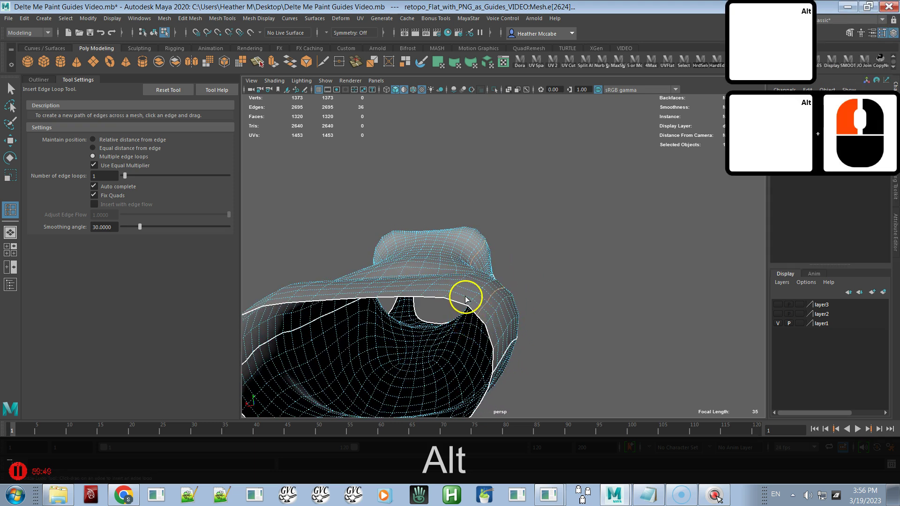
{"action": "left_click", "coordinate": [464, 298]}
{"action": "middle_click_drag", "start_coordinate": [466, 317], "coordinate": [569, 311], "text": "alt"}
{"action": "mouse_move", "coordinate": [568, 311]}
{"action": "left_mouse_down", "text": "alt"}
{"action": "mouse_move", "coordinate": [553, 312]}
{"action": "mouse_move", "coordinate": [569, 321]}
{"action": "left_mouse_up", "text": "alt"}
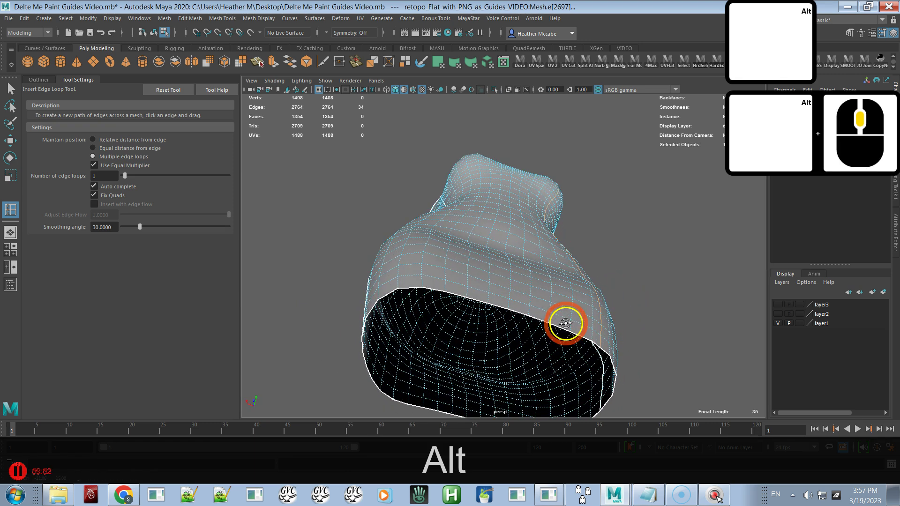
{"action": "left_click", "coordinate": [395, 267]}
{"action": "left_click_drag", "start_coordinate": [407, 263], "coordinate": [441, 277]}
Split the face beside one front armhole with a short edge, using the Interactive Split tool where the new loop ends.
{"action": "right_click_drag", "start_coordinate": [442, 277], "coordinate": [457, 369], "text": "alt"}
{"action": "middle_click_drag", "start_coordinate": [474, 243], "coordinate": [478, 360], "text": "alt"}
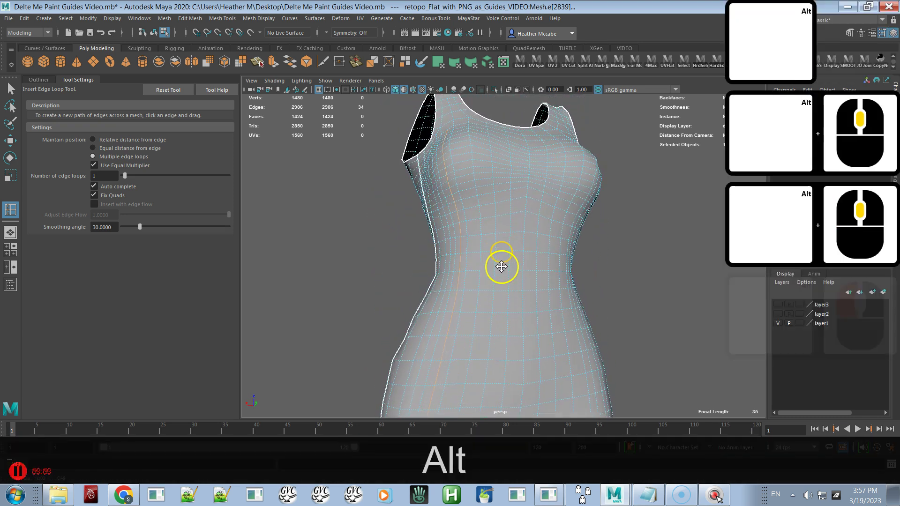
{"action": "middle_click_drag", "start_coordinate": [500, 265], "coordinate": [514, 346], "text": "alt"}
{"action": "left_click_drag", "start_coordinate": [502, 266], "coordinate": [525, 290], "text": "alt"}
{"action": "right_click_drag", "start_coordinate": [452, 195], "coordinate": [508, 277], "text": "alt"}
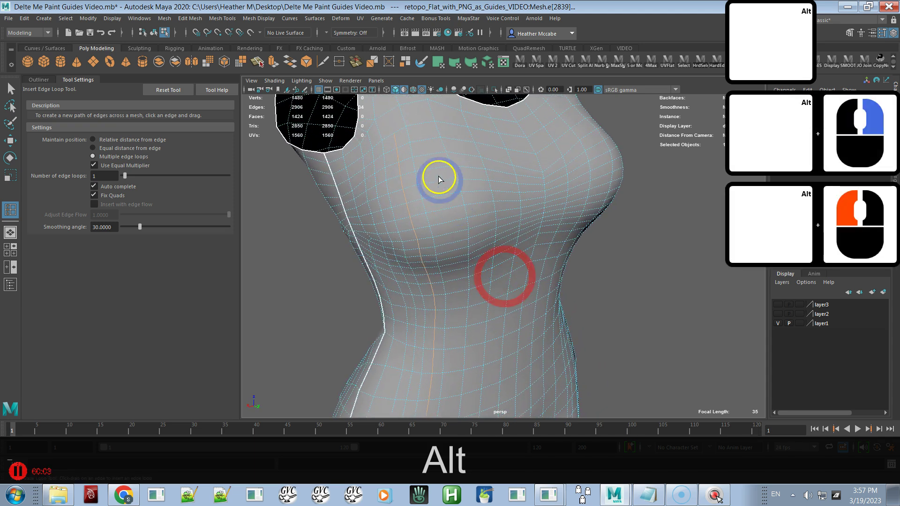
{"action": "right_click_drag", "start_coordinate": [437, 175], "coordinate": [445, 210], "text": "alt"}
{"action": "middle_click_drag", "start_coordinate": [445, 210], "coordinate": [470, 261], "text": "alt"}
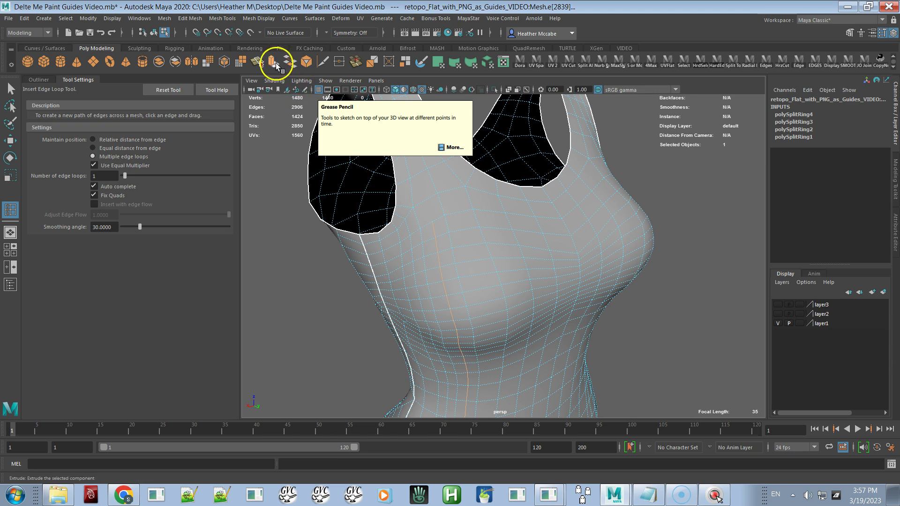
{"action": "left_click", "coordinate": [257, 62]}
{"action": "left_click", "coordinate": [444, 207]}
{"action": "left_click", "coordinate": [417, 207]}
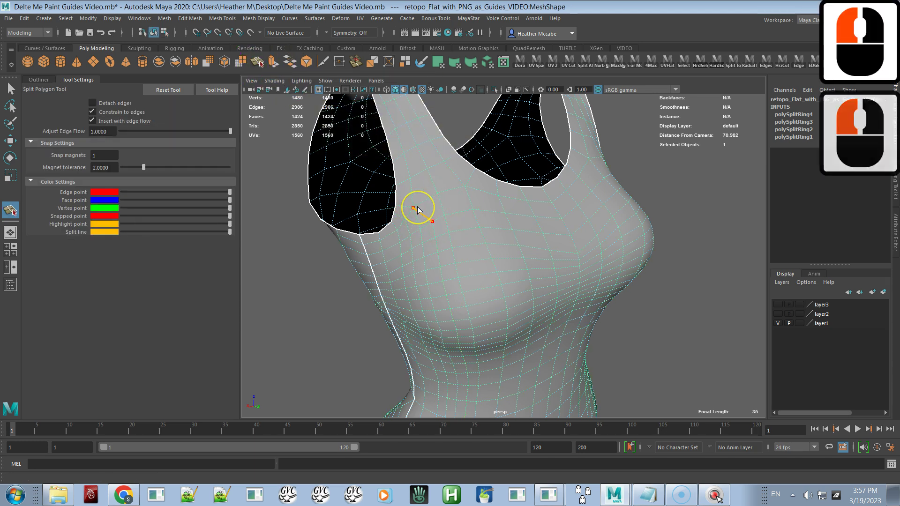
{"action": "key", "text": "Return"}
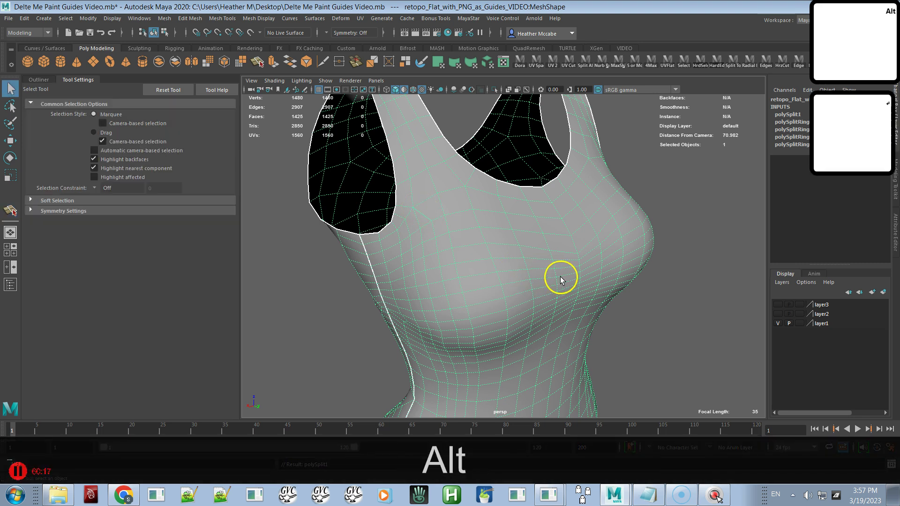
Split the matching face beside the opposite front armhole with another short edge.
{"action": "left_click_drag", "start_coordinate": [561, 280], "coordinate": [514, 280], "text": "alt"}
{"action": "right_click_drag", "start_coordinate": [500, 281], "coordinate": [518, 285], "text": "alt"}
{"action": "left_click_drag", "start_coordinate": [537, 285], "coordinate": [427, 288], "text": "alt"}
{"action": "middle_click_drag", "start_coordinate": [427, 288], "coordinate": [422, 291], "text": "alt"}
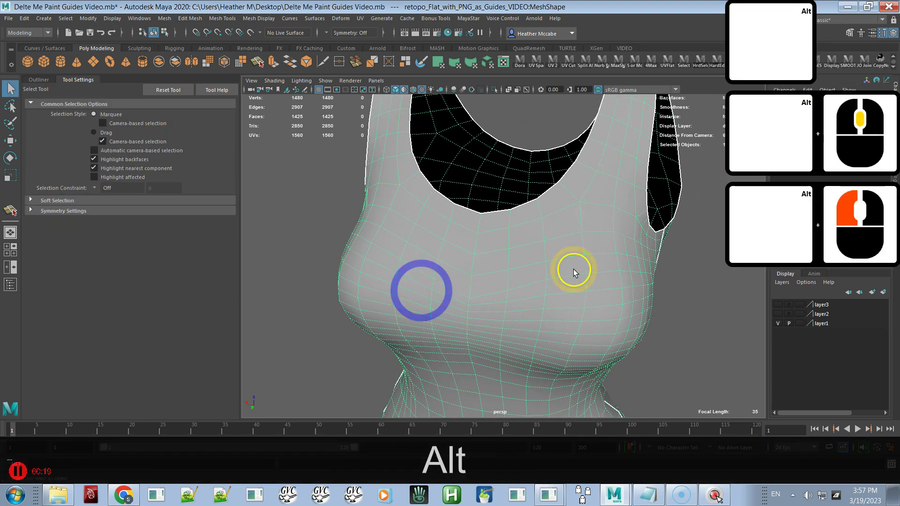
{"action": "left_click", "coordinate": [625, 237]}
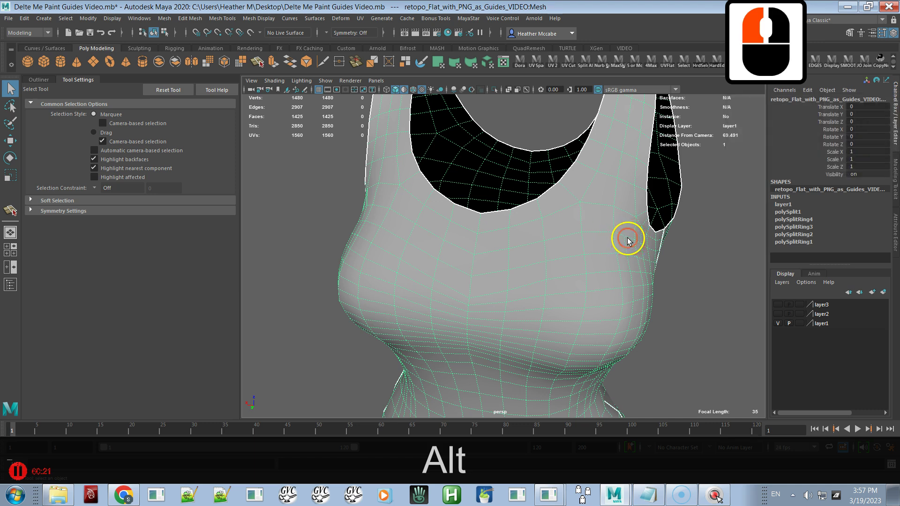
{"action": "left_click", "coordinate": [623, 239]}
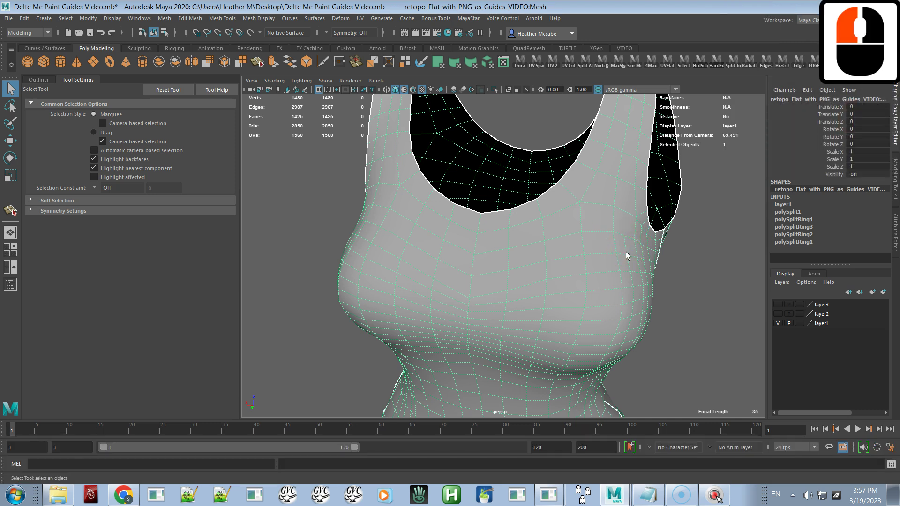
{"action": "key", "text": "g"}
{"action": "left_click", "coordinate": [628, 235]}
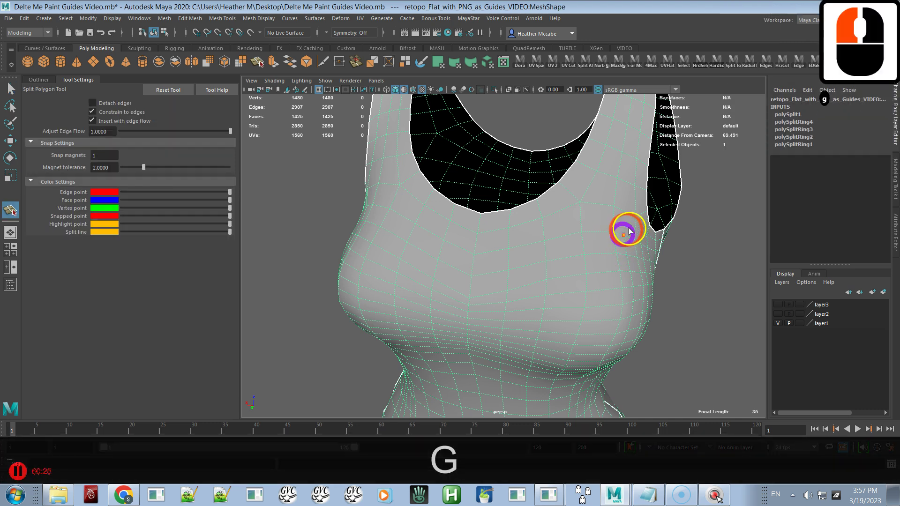
{"action": "left_click", "coordinate": [636, 219]}
{"action": "key", "text": "Return"}
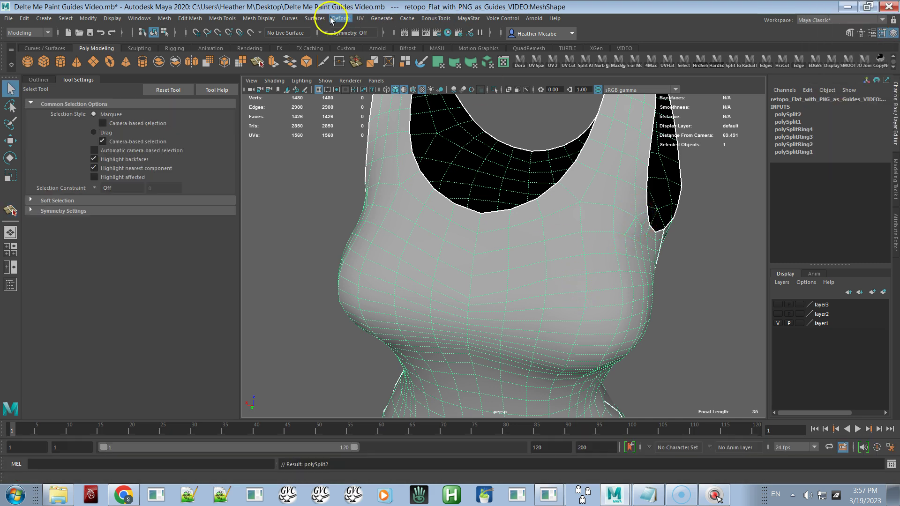
Soften all edges of the dress mesh and check the shading around the bust and waist.
{"action": "left_click", "coordinate": [241, 20]}
{"action": "left_click", "coordinate": [261, 154]}
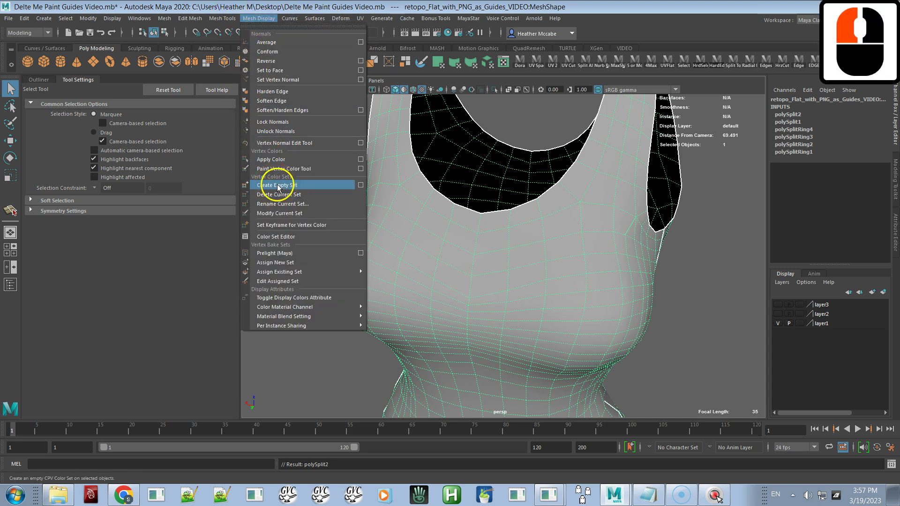
{"action": "left_click", "coordinate": [277, 101]}
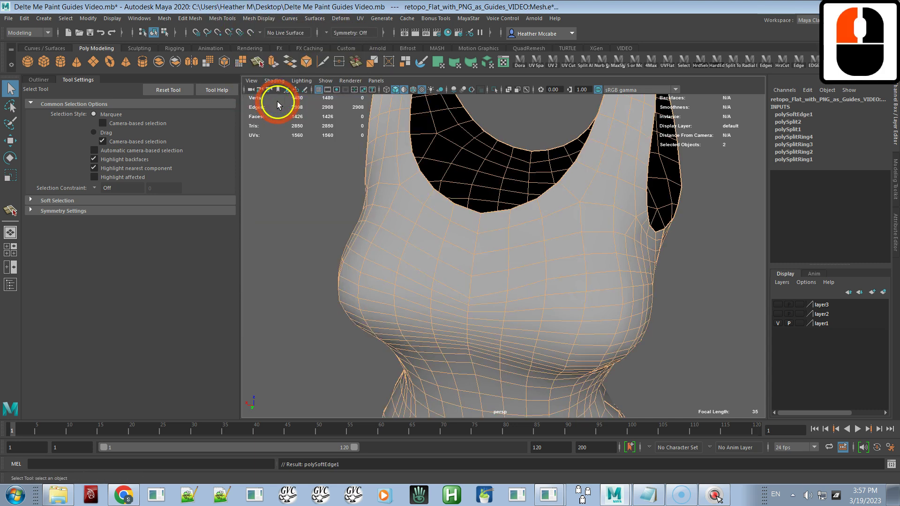
{"action": "left_click_drag", "start_coordinate": [517, 325], "coordinate": [500, 282], "text": "alt"}
{"action": "right_click_drag", "start_coordinate": [499, 281], "coordinate": [499, 280], "text": "alt"}
{"action": "middle_click_drag", "start_coordinate": [499, 280], "coordinate": [472, 235], "text": "alt"}
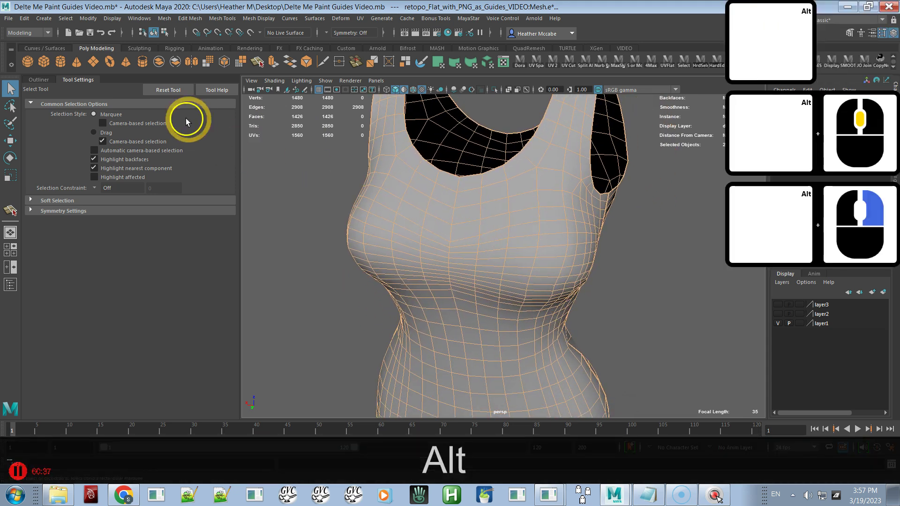
Transfer vertex positions from D_Dress:Mesh to the retopo_Flat_with_PNG_as_Guides_VIDEO:Mesh, using UV sample space with normals, UV sets and color sets off.
{"action": "left_click", "coordinate": [39, 80]}
{"action": "right_click_drag", "start_coordinate": [372, 210], "coordinate": [412, 201]}
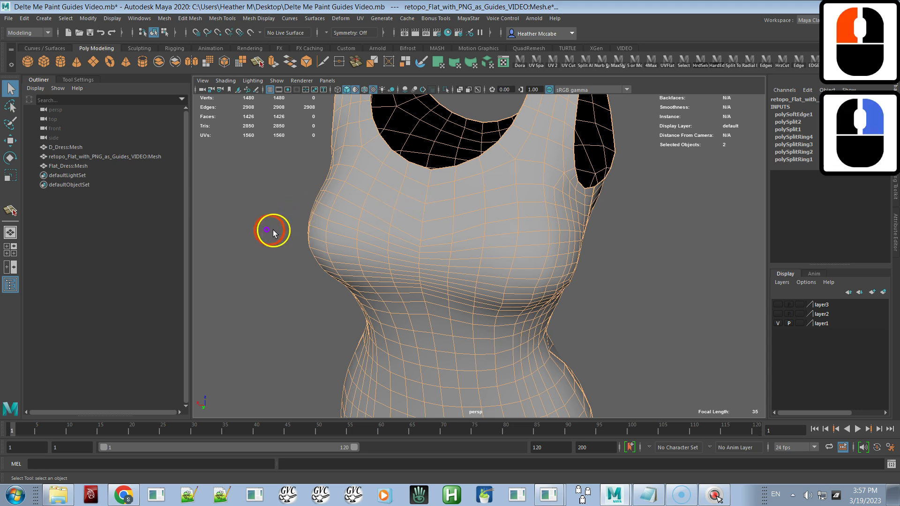
{"action": "double_click", "coordinate": [351, 227]}
{"action": "left_click", "coordinate": [65, 148]}
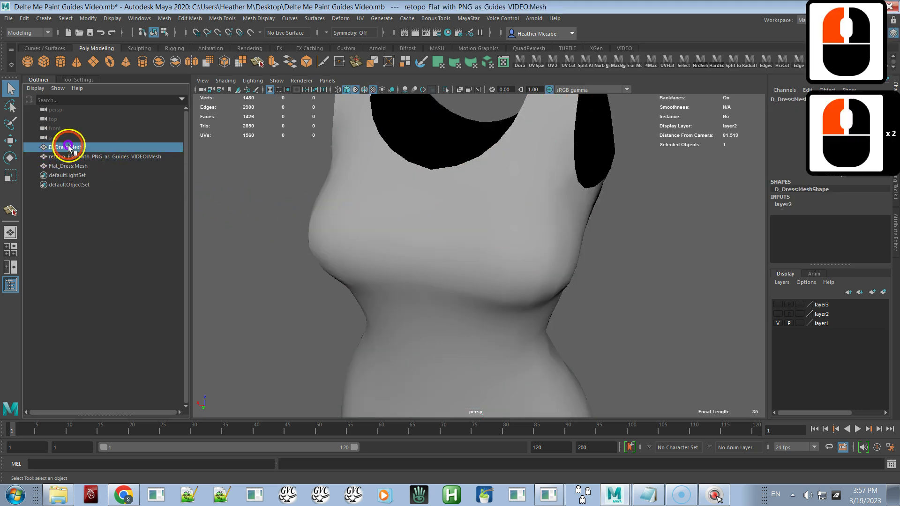
{"action": "left_click", "coordinate": [71, 156], "text": "ctrl"}
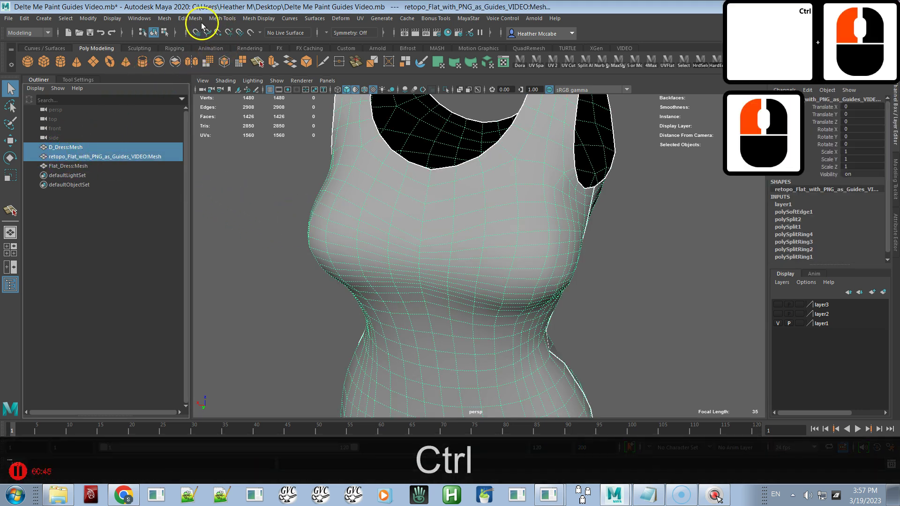
{"action": "left_click", "coordinate": [162, 20]}
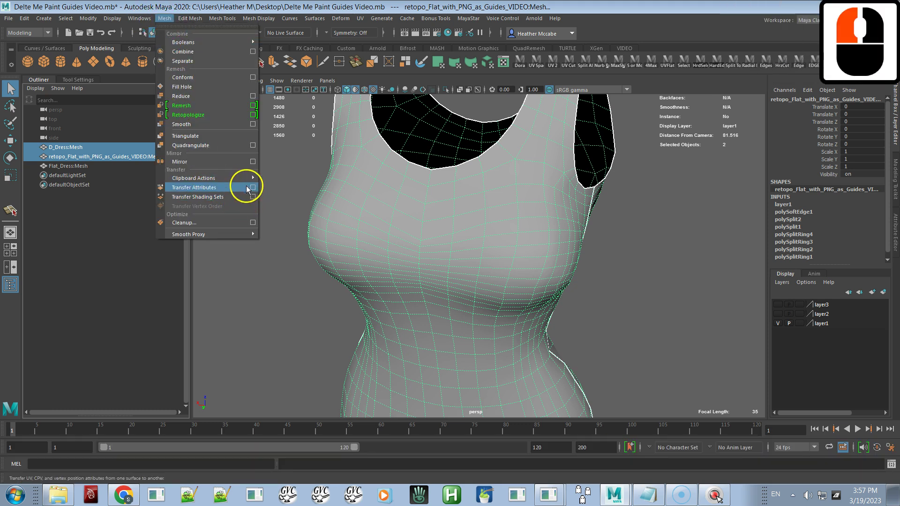
{"action": "left_click", "coordinate": [253, 188]}
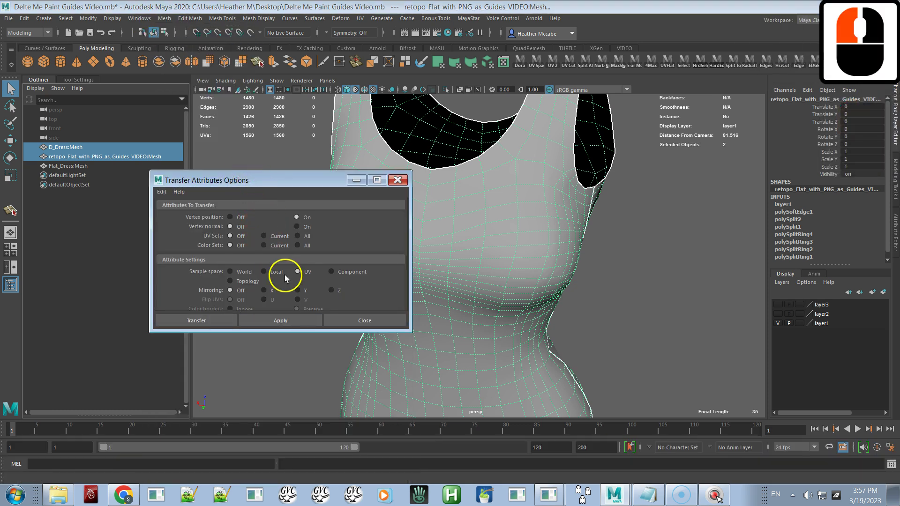
{"action": "left_click_drag", "start_coordinate": [536, 344], "coordinate": [539, 305], "text": "alt"}
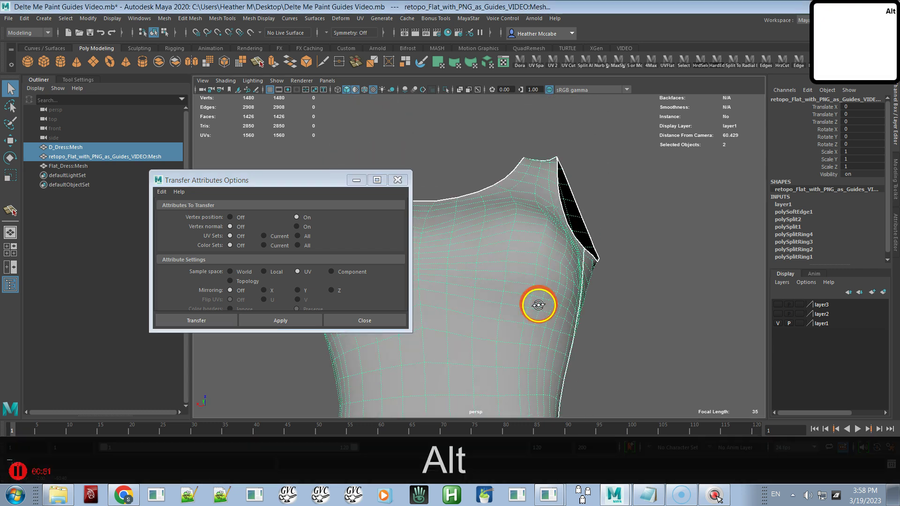
{"action": "middle_click_drag", "start_coordinate": [544, 324], "coordinate": [538, 223], "text": "alt"}
{"action": "left_click_drag", "start_coordinate": [532, 275], "coordinate": [533, 258], "text": "alt"}
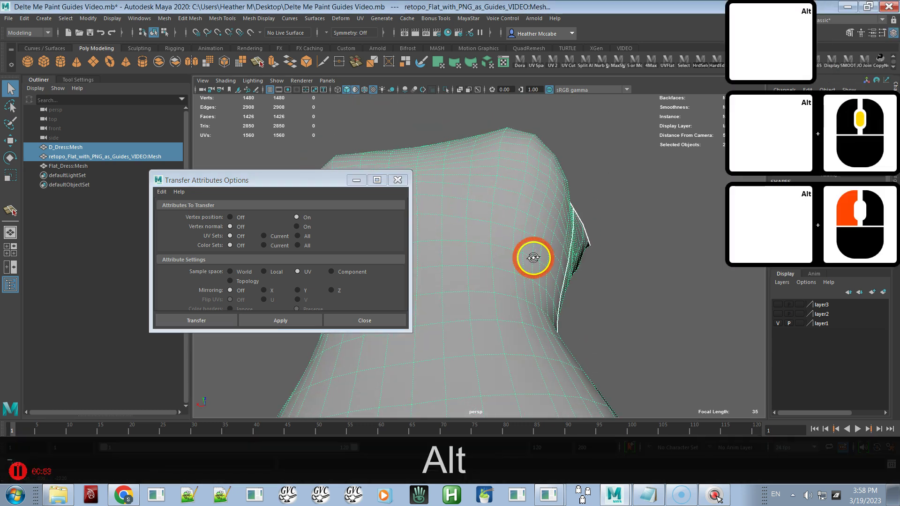
{"action": "left_click_drag", "start_coordinate": [530, 296], "coordinate": [501, 218], "text": "alt"}
{"action": "middle_click_drag", "start_coordinate": [500, 218], "coordinate": [468, 197], "text": "alt"}
{"action": "middle_click_drag", "start_coordinate": [500, 290], "coordinate": [492, 195], "text": "alt"}
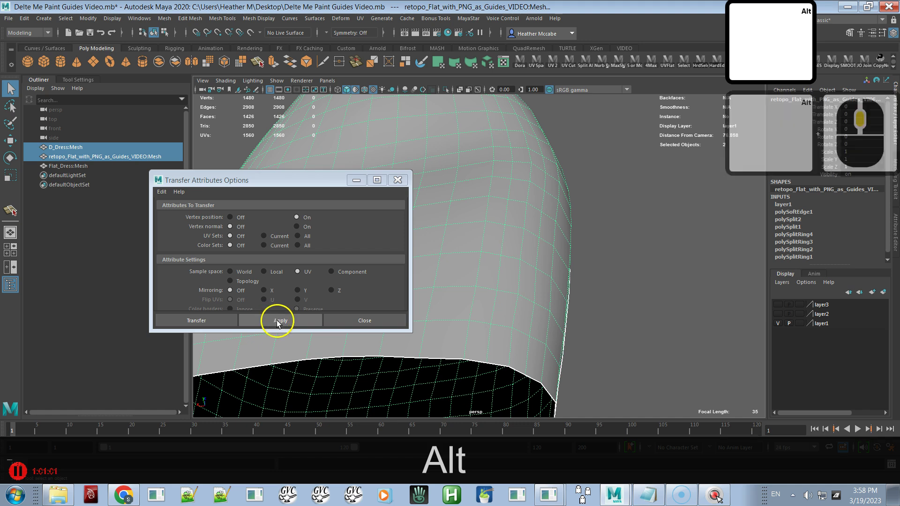
{"action": "left_click", "coordinate": [277, 319]}
Examine the surface shape of the dress from the hem up to the upper body after the vertex transfer.
{"action": "left_click_drag", "start_coordinate": [510, 251], "coordinate": [522, 307], "text": "alt"}
{"action": "middle_click_drag", "start_coordinate": [539, 308], "coordinate": [542, 424], "text": "alt"}
{"action": "left_click_drag", "start_coordinate": [522, 337], "coordinate": [524, 299], "text": "alt"}
{"action": "middle_click_drag", "start_coordinate": [527, 283], "coordinate": [528, 423], "text": "alt"}
{"action": "right_click_drag", "start_coordinate": [505, 236], "coordinate": [522, 266], "text": "alt"}
{"action": "left_click_drag", "start_coordinate": [522, 265], "coordinate": [523, 309], "text": "alt"}
{"action": "middle_click_drag", "start_coordinate": [523, 309], "coordinate": [521, 318], "text": "alt"}
{"action": "left_click_drag", "start_coordinate": [520, 319], "coordinate": [527, 291], "text": "alt"}
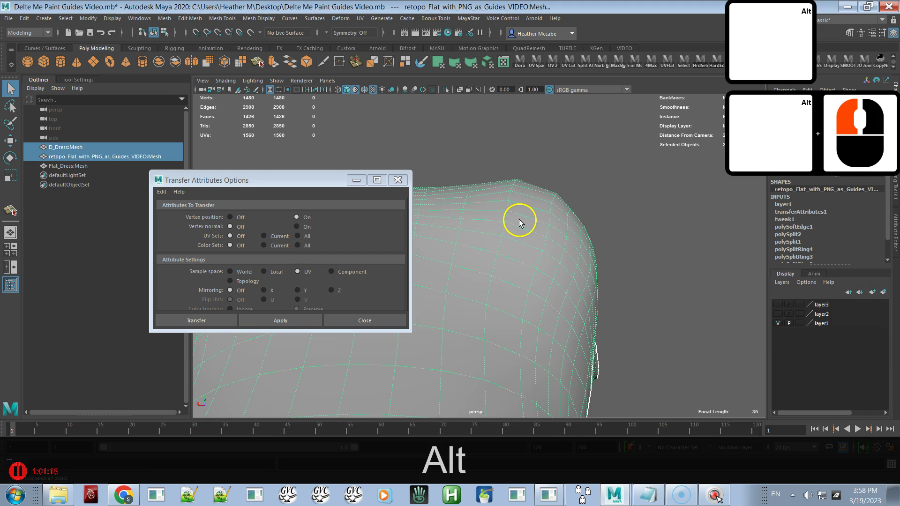
Insert a lengthwise edge loop through the wide faces toward one side of the upper dress.
{"action": "left_click", "coordinate": [257, 62]}
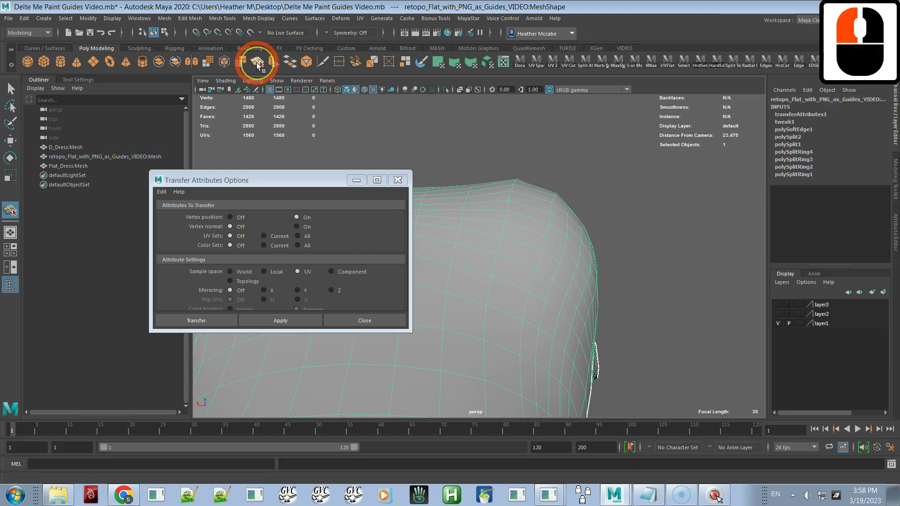
{"action": "left_click", "coordinate": [186, 19]}
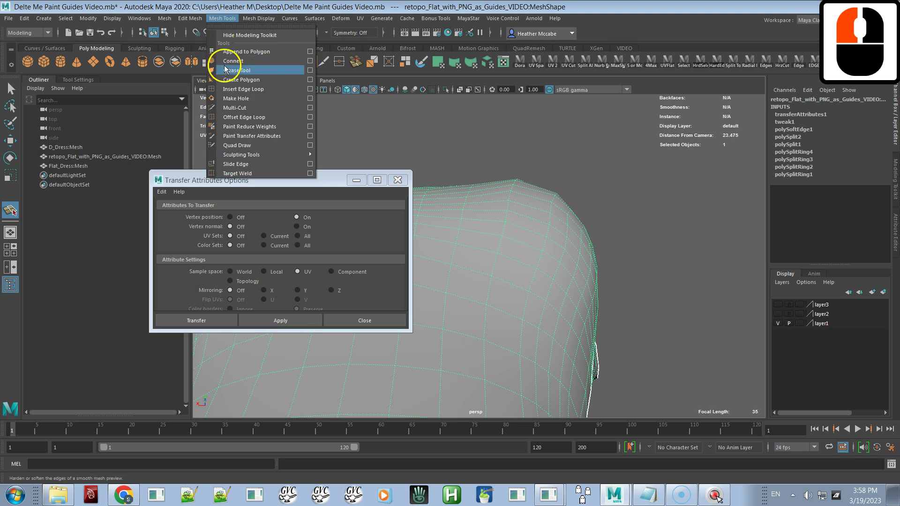
{"action": "left_click", "coordinate": [231, 89]}
{"action": "left_click", "coordinate": [476, 241]}
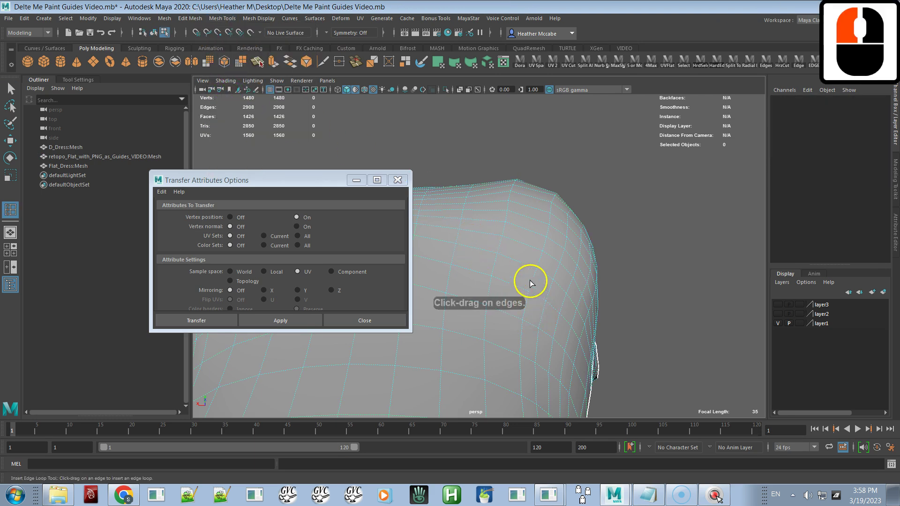
{"action": "left_click", "coordinate": [524, 245]}
Follow the new edge loop around the dress, examining its path over the bust, neckline, shoulder straps and armholes.
{"action": "left_click_drag", "start_coordinate": [518, 272], "coordinate": [695, 257], "text": "alt"}
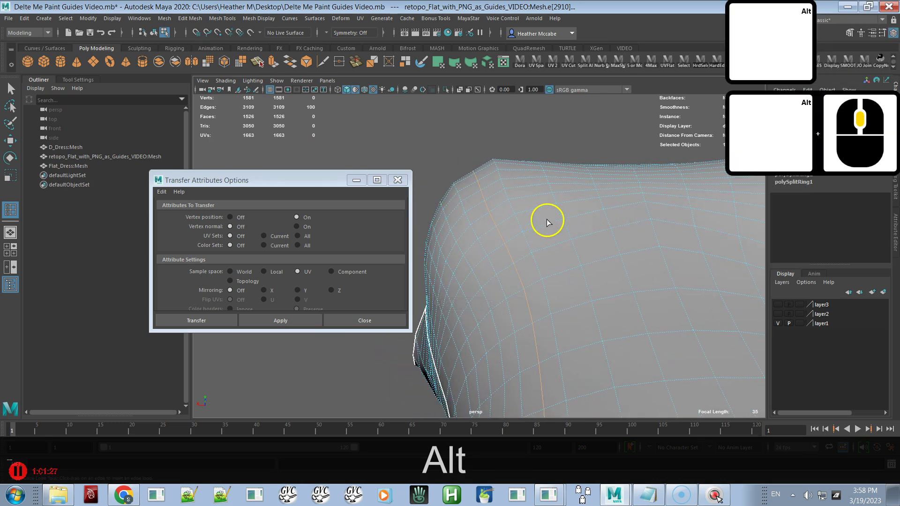
{"action": "scroll", "coordinate": [567, 242], "scroll_direction": "down", "scroll_amount": 6, "text": "alt"}
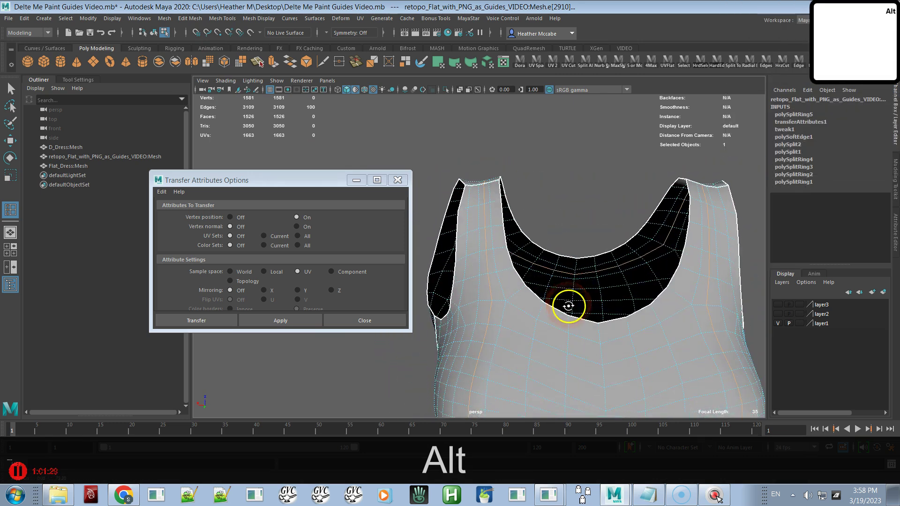
{"action": "mouse_move", "coordinate": [567, 347]}
{"action": "left_mouse_down", "text": "alt"}
{"action": "mouse_move", "coordinate": [569, 385]}
{"action": "mouse_move", "coordinate": [574, 326]}
{"action": "mouse_move", "coordinate": [580, 336]}
{"action": "left_mouse_up", "text": "alt"}
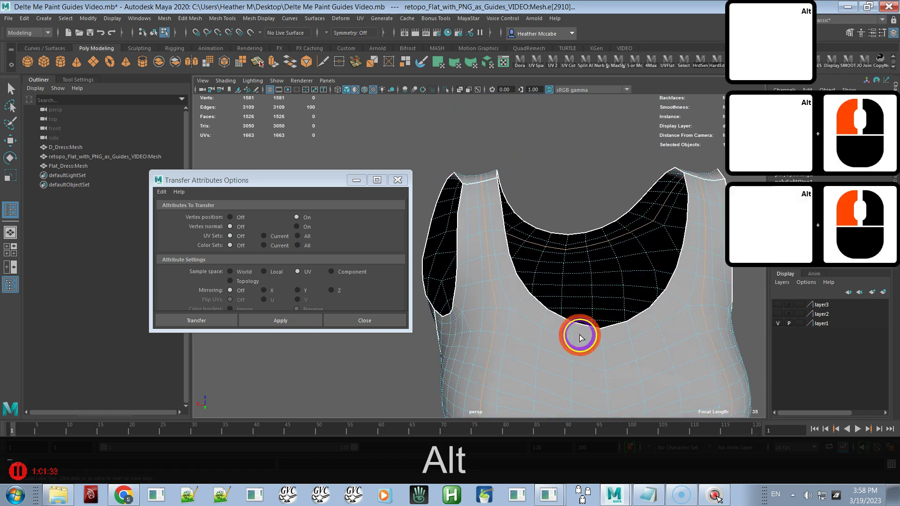
{"action": "middle_click_drag", "start_coordinate": [580, 335], "coordinate": [574, 210], "text": "alt"}
{"action": "scroll", "coordinate": [578, 173], "scroll_direction": "down", "scroll_amount": 5, "text": "alt"}
{"action": "scroll", "coordinate": [578, 227], "scroll_direction": "up", "scroll_amount": 4, "text": "alt"}
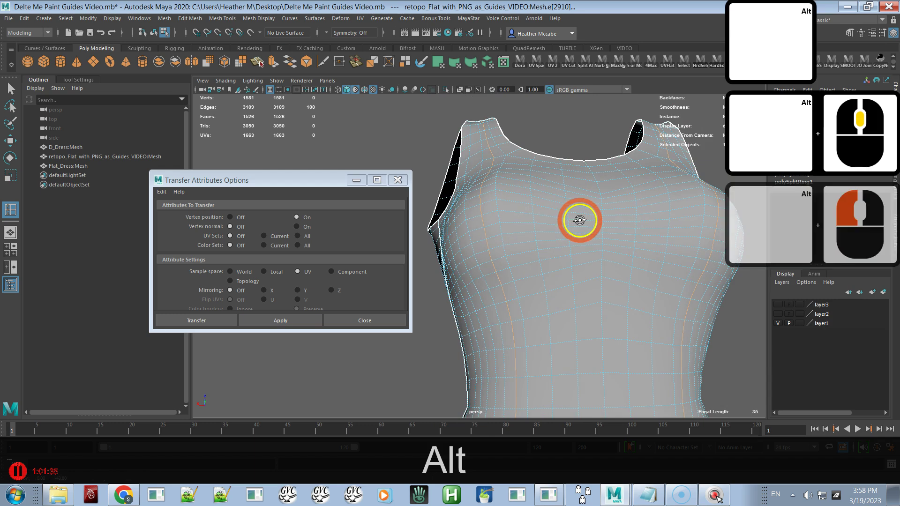
{"action": "left_click_drag", "start_coordinate": [586, 246], "coordinate": [572, 314], "text": "alt"}
{"action": "left_click_drag", "start_coordinate": [525, 201], "coordinate": [556, 227], "text": "alt"}
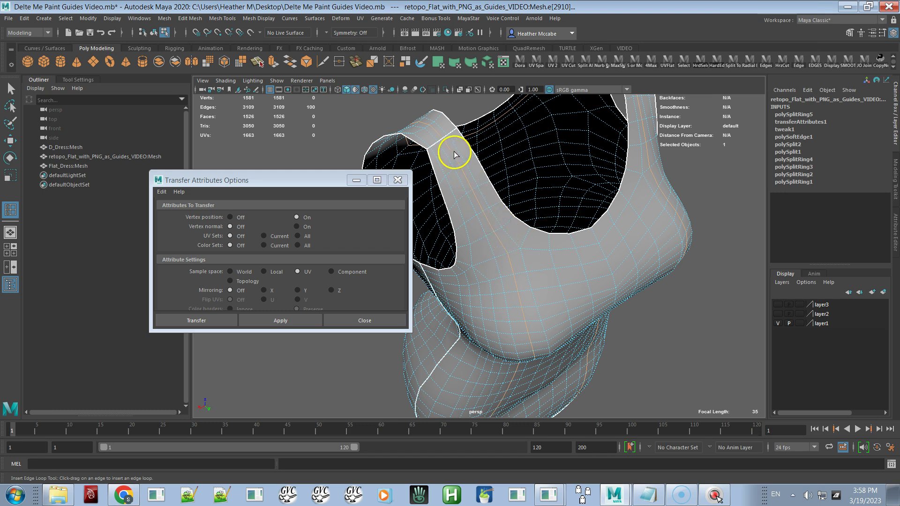
{"action": "left_click_drag", "start_coordinate": [518, 152], "coordinate": [248, 107], "text": "alt"}
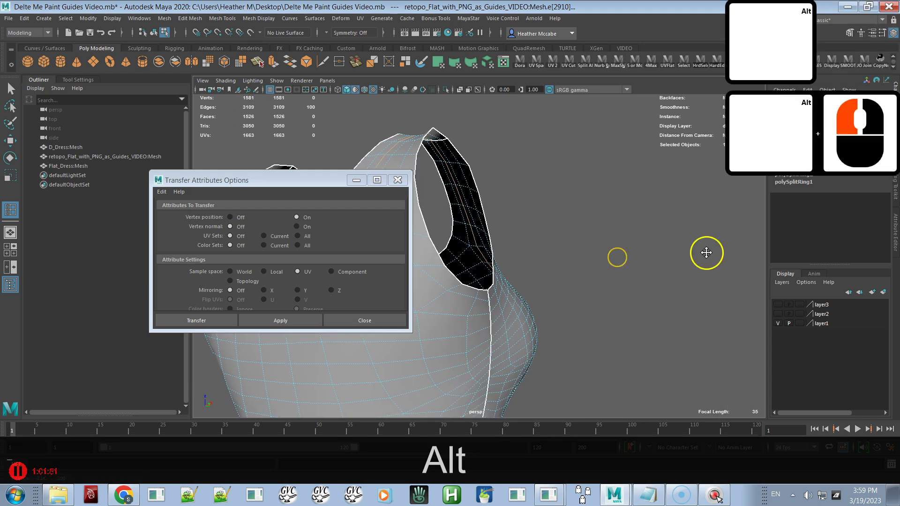
{"action": "left_click_drag", "start_coordinate": [703, 251], "coordinate": [741, 272], "text": "alt"}
{"action": "left_click_drag", "start_coordinate": [687, 309], "coordinate": [538, 315], "text": "alt"}
{"action": "scroll", "coordinate": [564, 312], "scroll_direction": "down", "scroll_amount": 8, "text": "alt"}
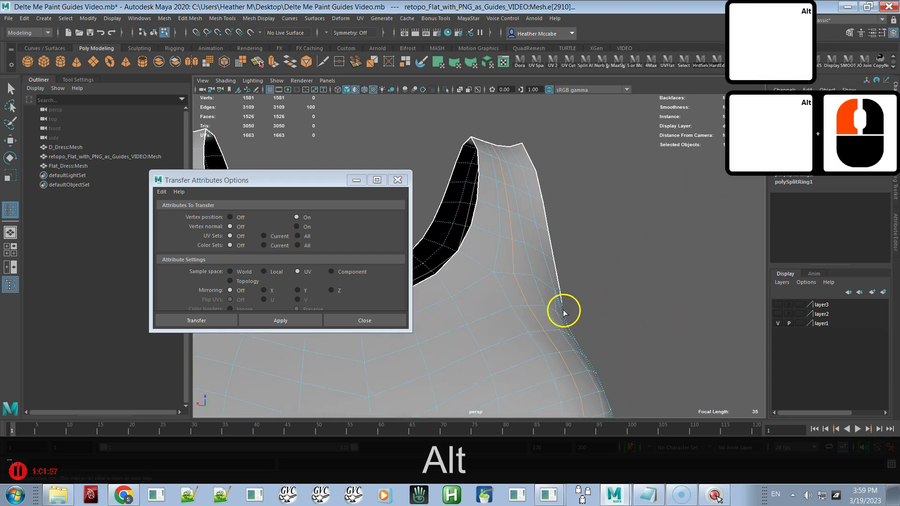
{"action": "left_click_drag", "start_coordinate": [549, 251], "coordinate": [598, 245], "text": "alt"}
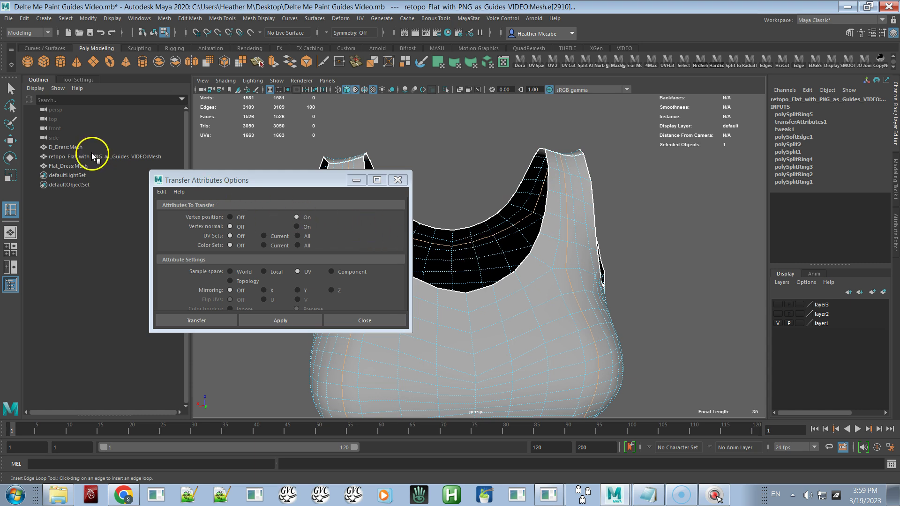
Try to reapply the vertex position transfer from D_Dress:Mesh to the retopologized dress mesh.
{"action": "left_click", "coordinate": [75, 149]}
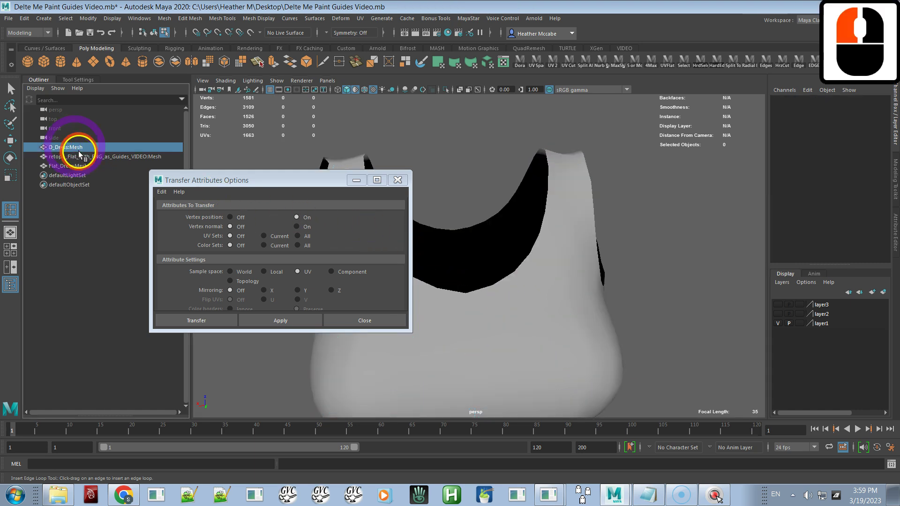
{"action": "left_click", "coordinate": [91, 157], "text": "ctrl"}
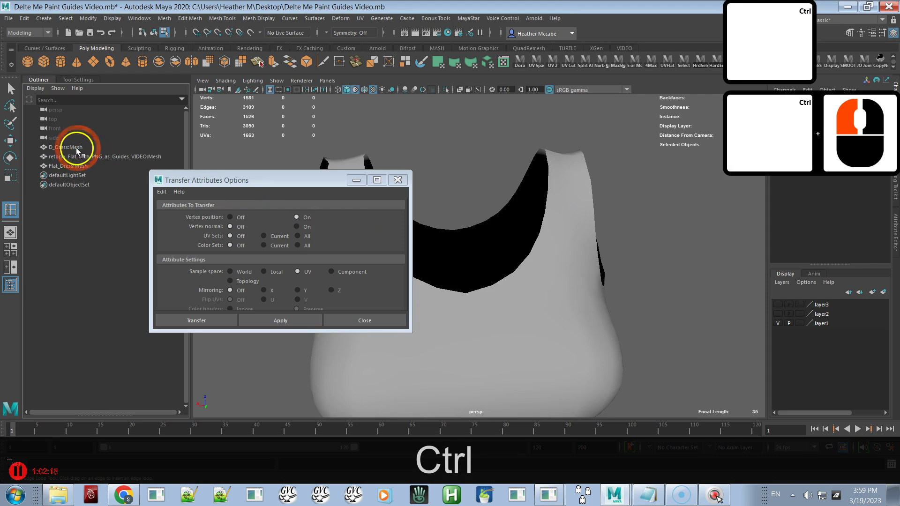
{"action": "left_click", "coordinate": [81, 157], "text": "shift"}
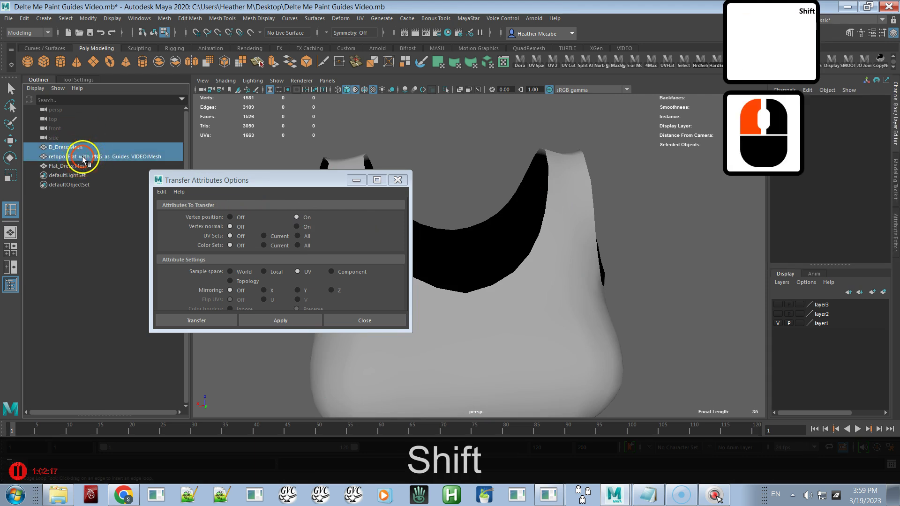
{"action": "left_click", "coordinate": [298, 319]}
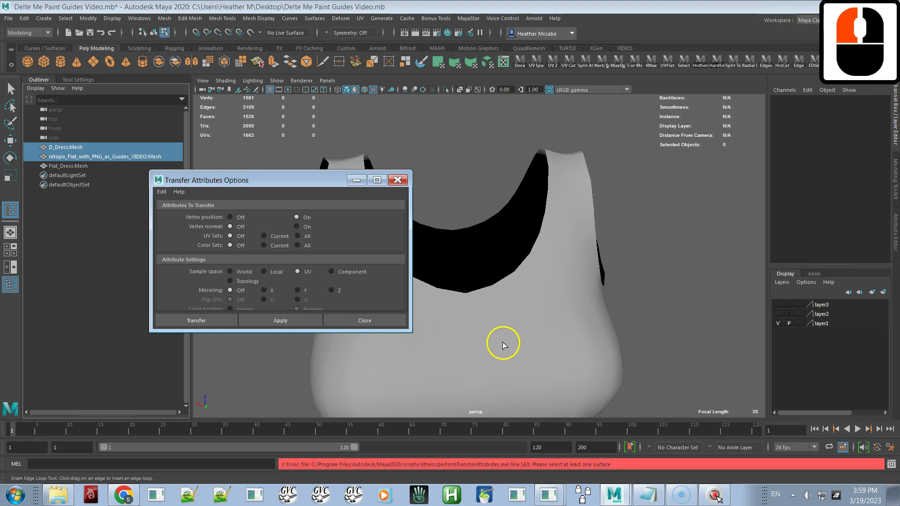
Reactivate the Select tool, transfer vertex positions from D_Dress:Mesh to the retopologized mesh in UV space, and close the transfer options.
{"action": "left_click", "coordinate": [66, 148]}
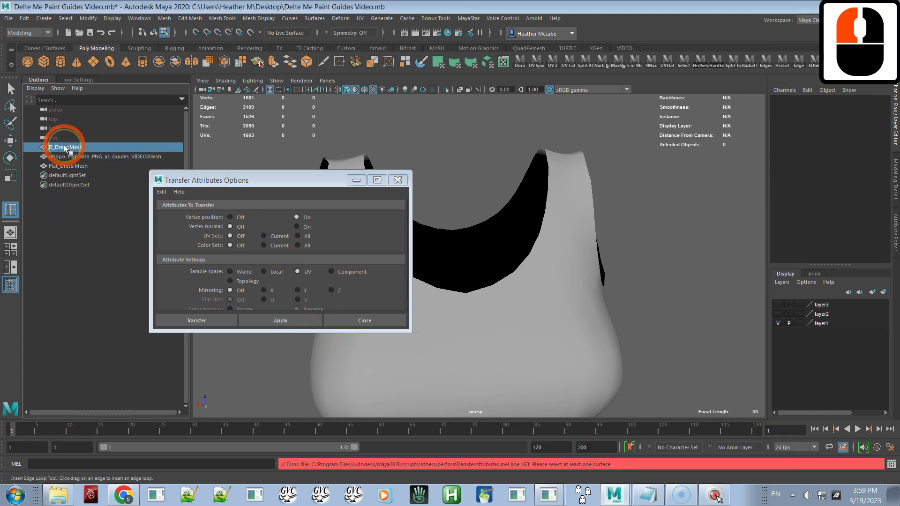
{"action": "left_click", "coordinate": [13, 88]}
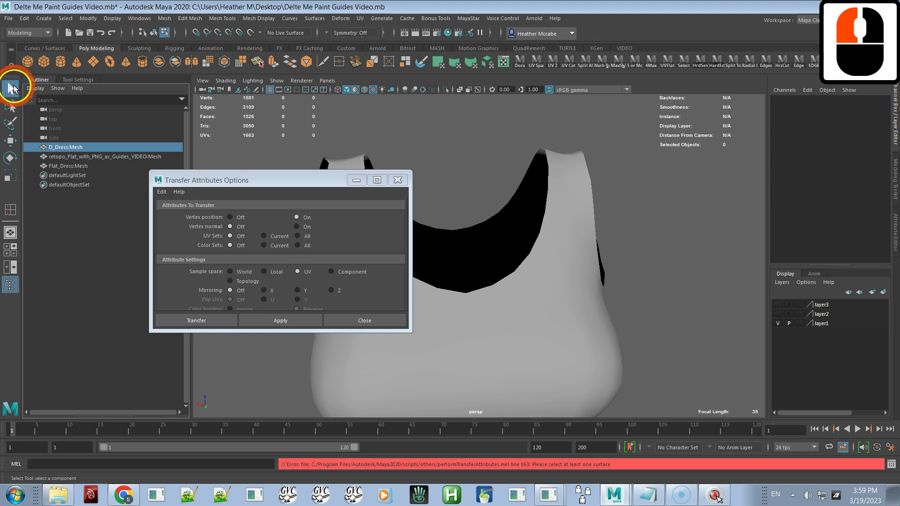
{"action": "left_click", "coordinate": [67, 148]}
{"action": "left_click", "coordinate": [69, 157], "text": "ctrl"}
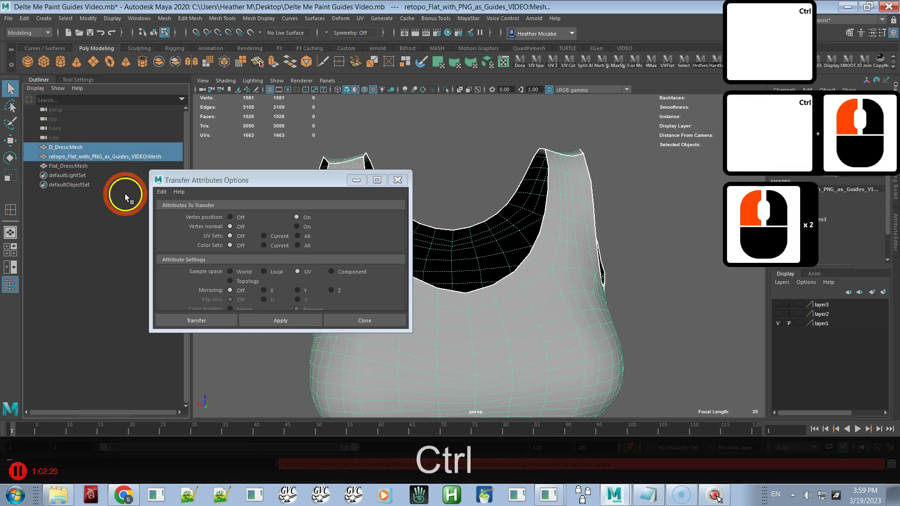
{"action": "left_click_drag", "start_coordinate": [530, 328], "coordinate": [521, 279], "text": "alt"}
{"action": "left_click", "coordinate": [266, 319]}
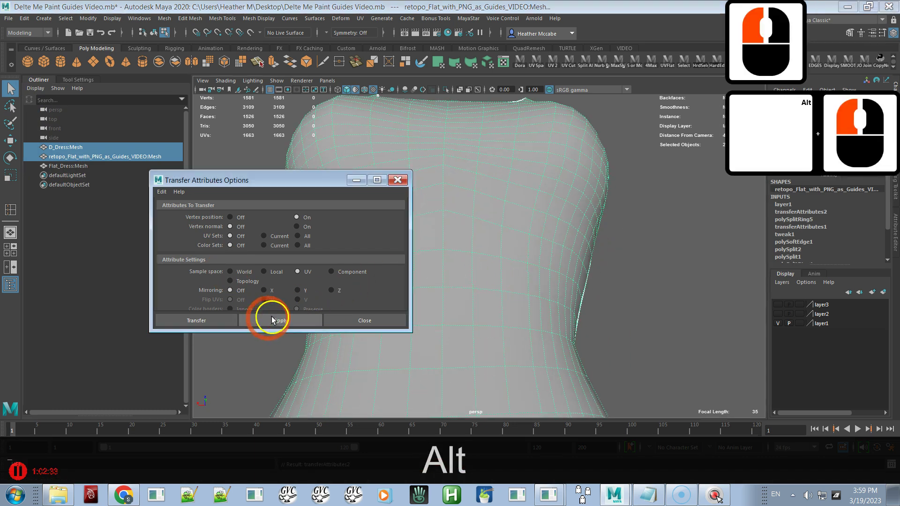
{"action": "left_click_drag", "start_coordinate": [532, 120], "coordinate": [532, 160], "text": "alt"}
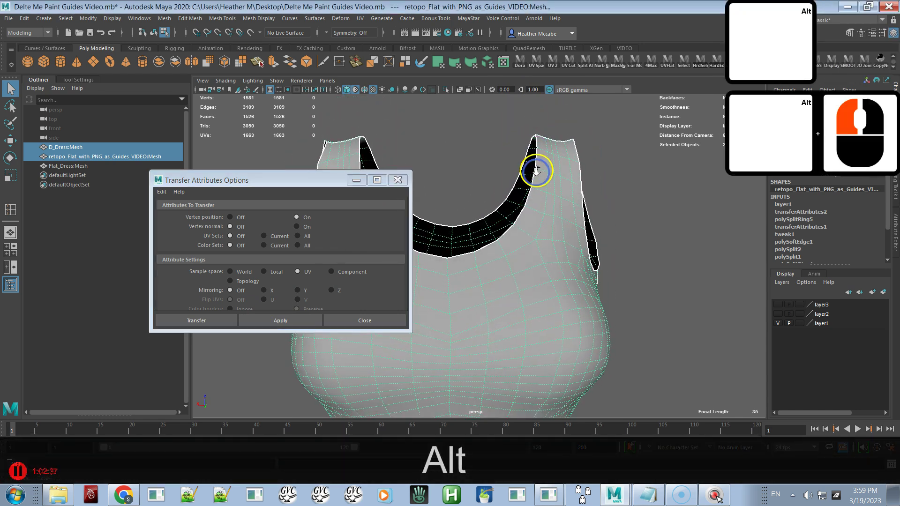
{"action": "right_click_drag", "start_coordinate": [537, 171], "coordinate": [512, 98], "text": "alt"}
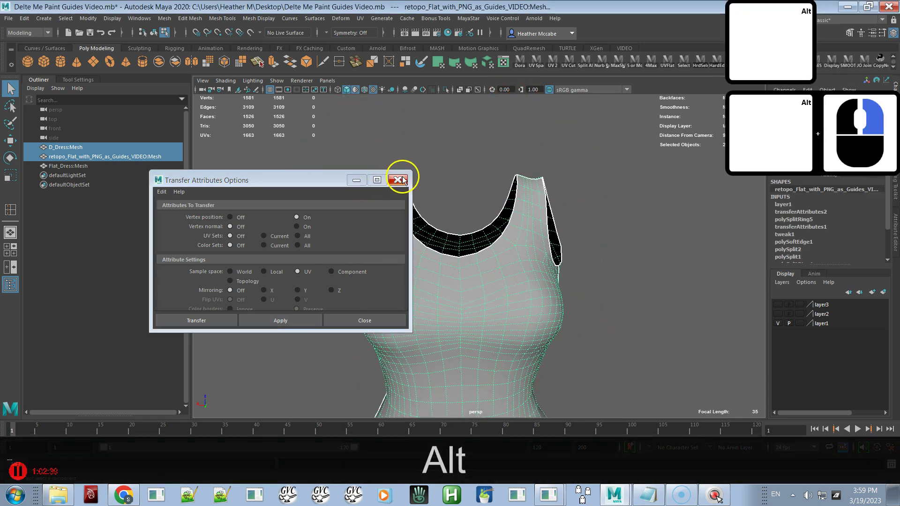
{"action": "left_click", "coordinate": [398, 180]}
Inspect the dress from front, back and sides, first with nothing selected, then with the retopologized mesh selected in object mode.
{"action": "left_click_drag", "start_coordinate": [400, 187], "coordinate": [604, 220], "text": "alt"}
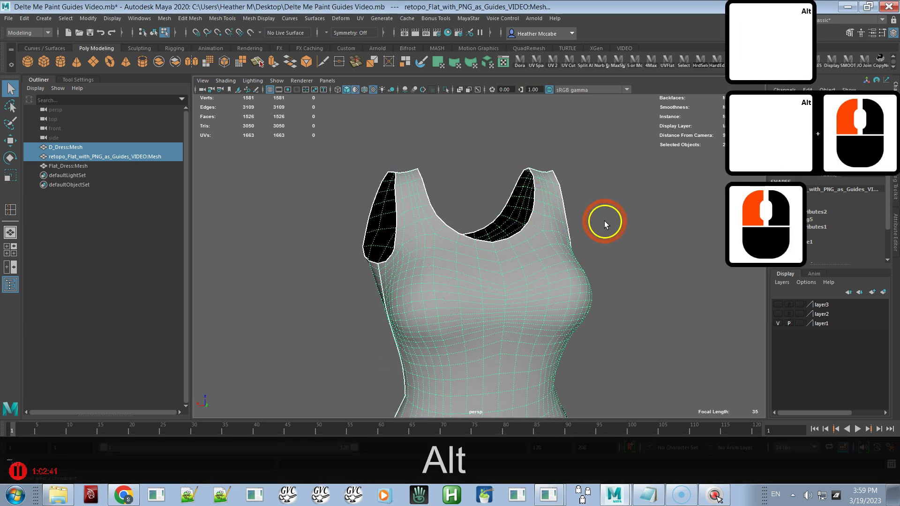
{"action": "left_click", "coordinate": [604, 221]}
{"action": "left_click_drag", "start_coordinate": [468, 283], "coordinate": [270, 292], "text": "alt"}
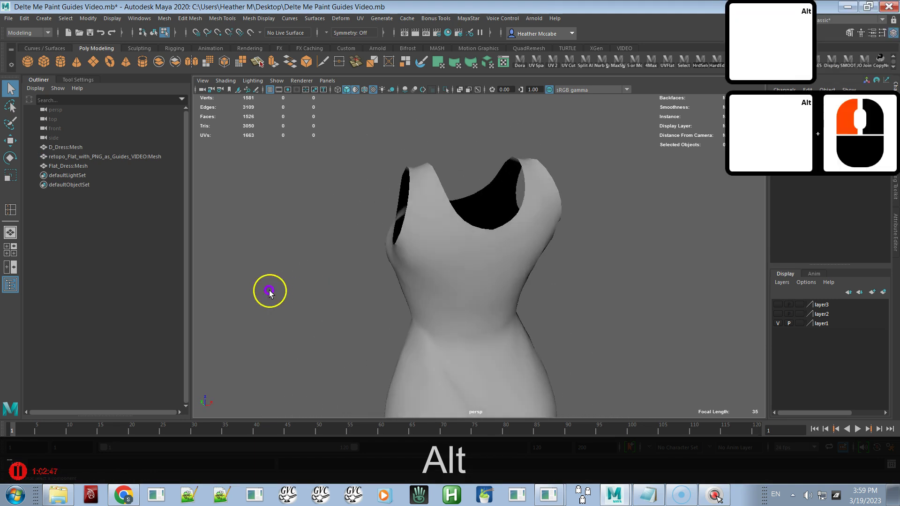
{"action": "left_click", "coordinate": [434, 298]}
{"action": "right_click_drag", "start_coordinate": [466, 277], "coordinate": [503, 239]}
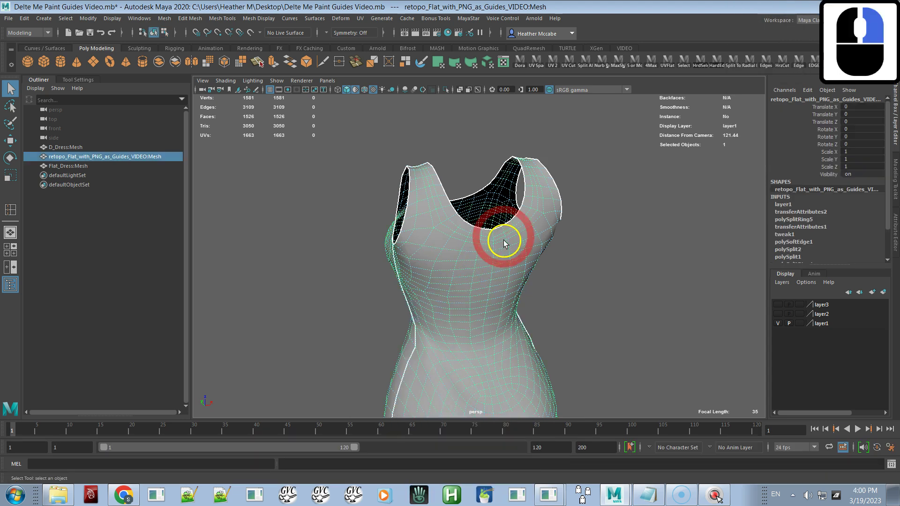
{"action": "left_click", "coordinate": [576, 271]}
{"action": "left_click", "coordinate": [491, 293]}
{"action": "left_click_drag", "start_coordinate": [498, 305], "coordinate": [603, 295], "text": "alt"}
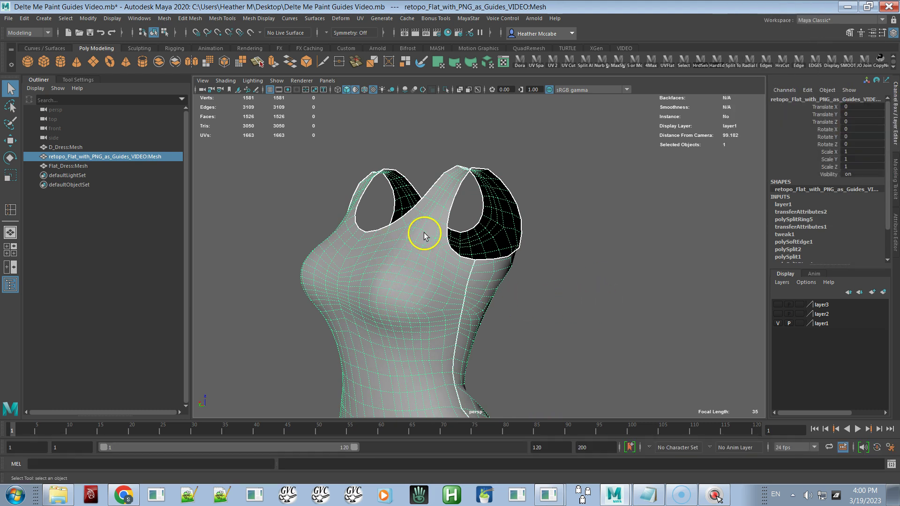
{"action": "left_click_drag", "start_coordinate": [414, 271], "coordinate": [506, 265], "text": "alt"}
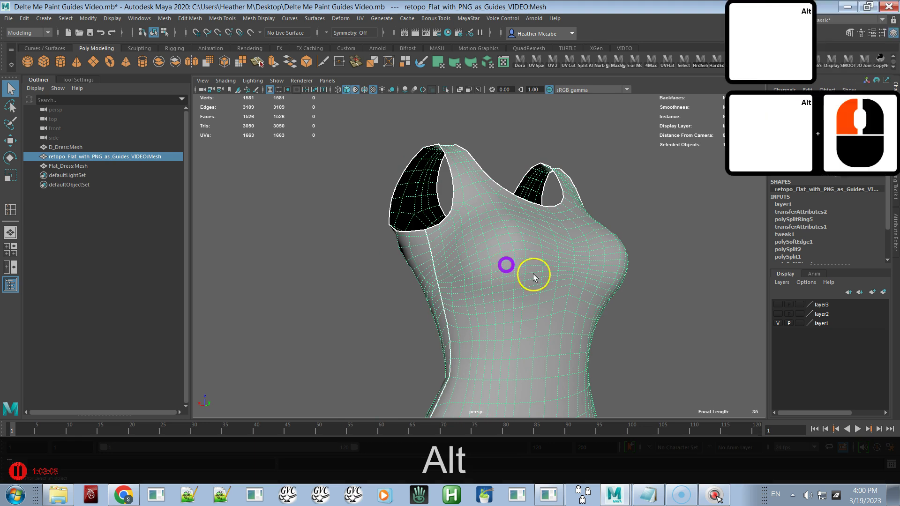
Examine the overall shape of the dress, comparing it with the retopologized mesh deselected and selected.
{"action": "right_click_drag", "start_coordinate": [636, 309], "coordinate": [550, 158], "text": "alt"}
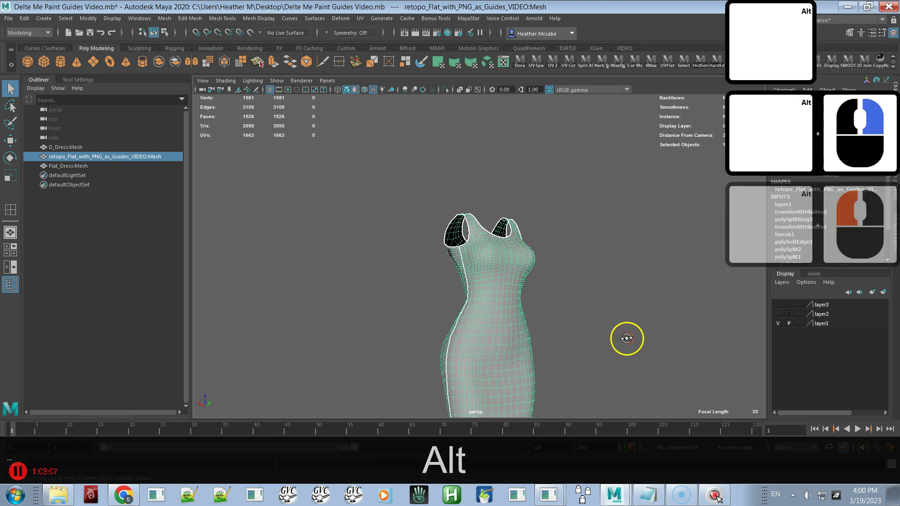
{"action": "left_click_drag", "start_coordinate": [627, 338], "coordinate": [616, 355], "text": "alt"}
{"action": "middle_click_drag", "start_coordinate": [616, 355], "coordinate": [603, 291], "text": "alt"}
{"action": "left_click", "coordinate": [583, 296]}
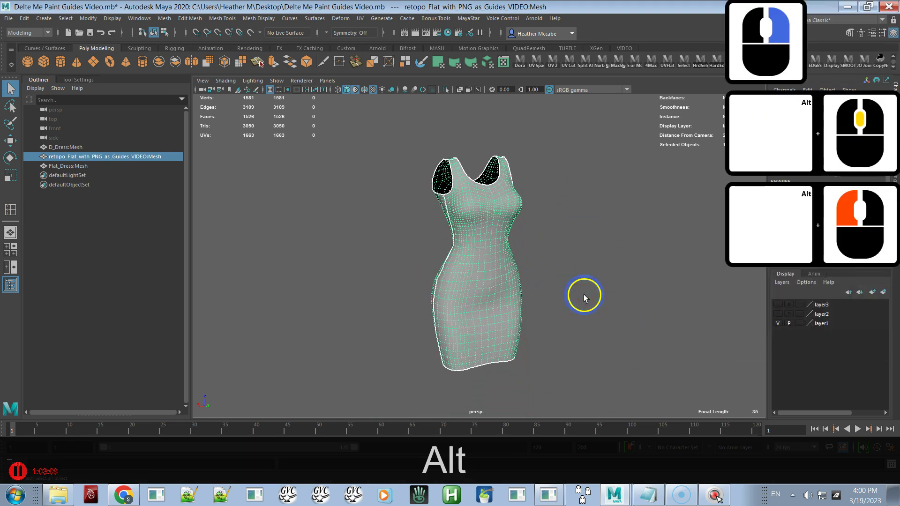
{"action": "right_click_drag", "start_coordinate": [582, 315], "coordinate": [417, 279], "text": "alt"}
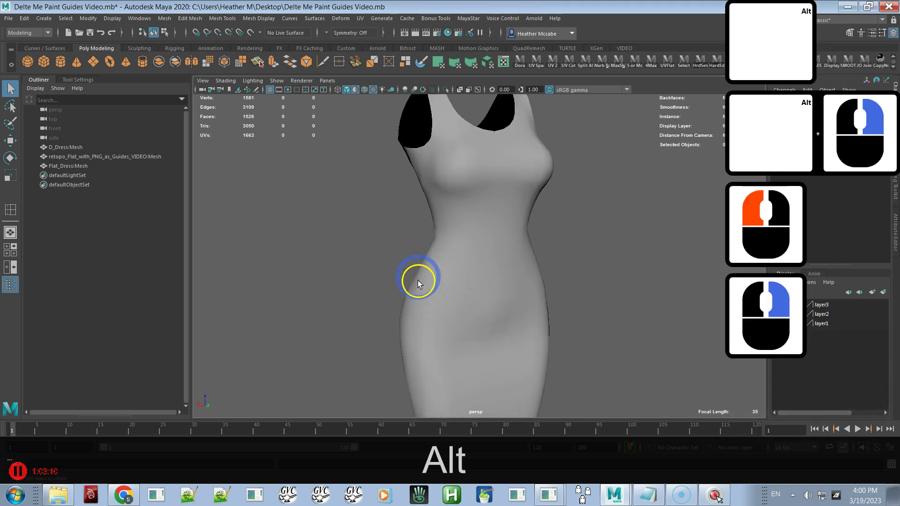
{"action": "left_click", "coordinate": [458, 260]}
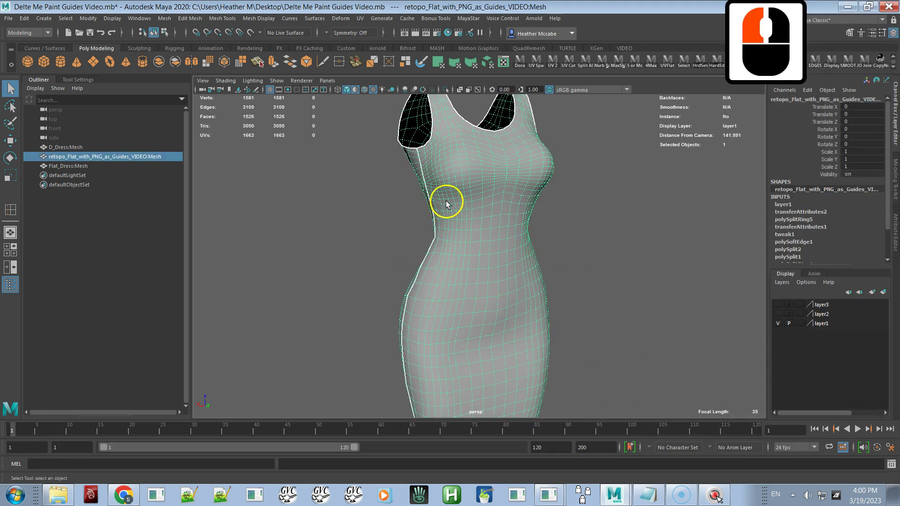
Examine the edge flow of the retopologized mesh across the waist, bust, armhole and neckline.
{"action": "left_click_drag", "start_coordinate": [468, 203], "coordinate": [447, 194], "text": "alt"}
{"action": "right_click_drag", "start_coordinate": [446, 195], "coordinate": [478, 267], "text": "alt"}
{"action": "left_click_drag", "start_coordinate": [478, 266], "coordinate": [478, 277], "text": "alt"}
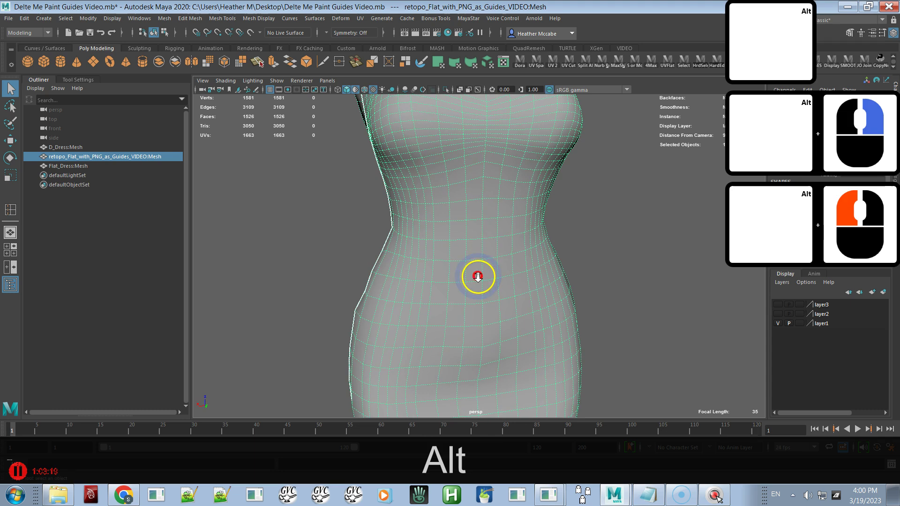
{"action": "middle_click_drag", "start_coordinate": [464, 231], "coordinate": [474, 293], "text": "alt"}
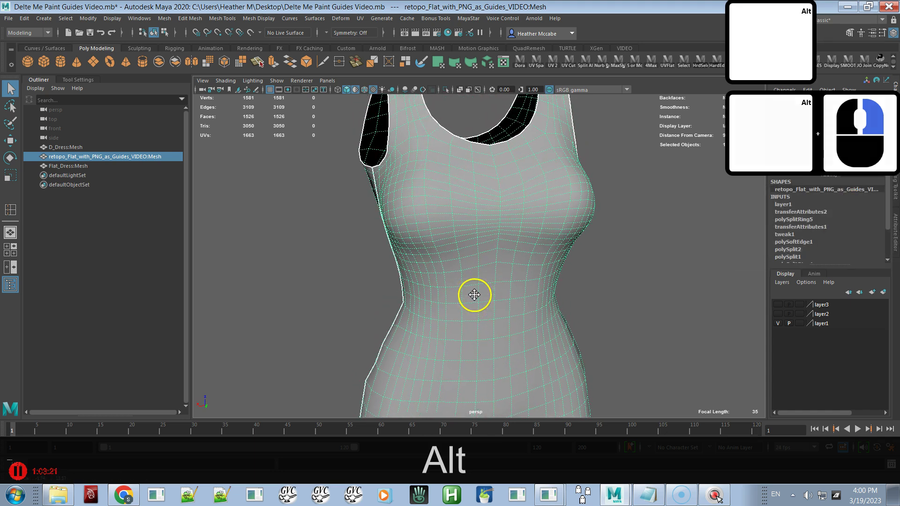
{"action": "left_click_drag", "start_coordinate": [439, 192], "coordinate": [439, 159], "text": "alt"}
{"action": "middle_click_drag", "start_coordinate": [438, 159], "coordinate": [446, 235], "text": "alt"}
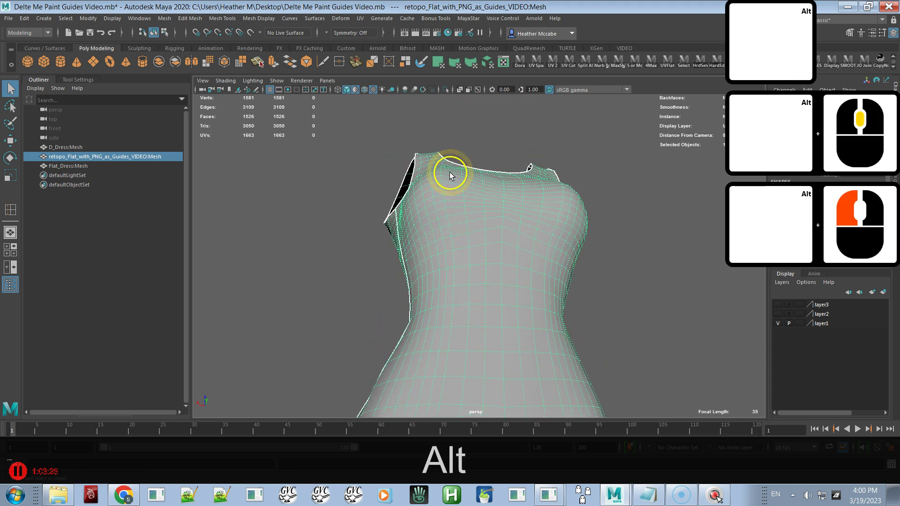
{"action": "left_click_drag", "start_coordinate": [454, 223], "coordinate": [454, 267], "text": "alt"}
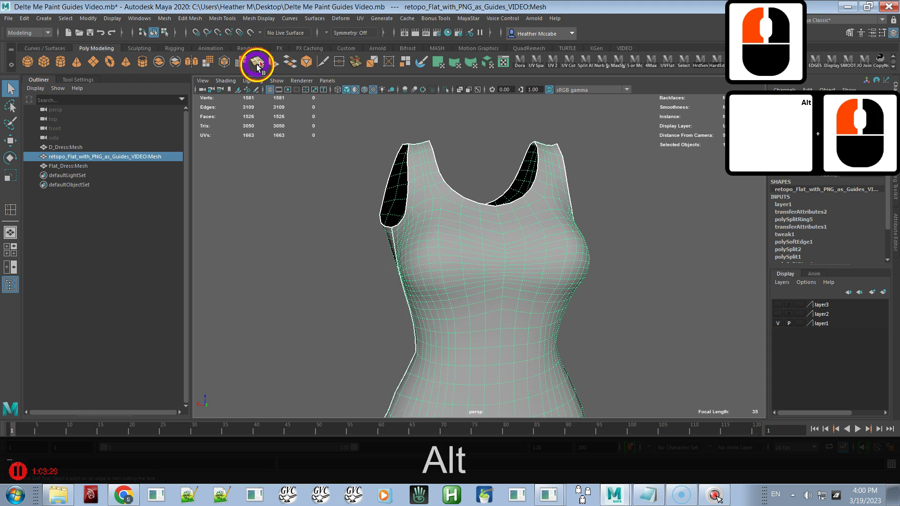
Cut a vertical edge line with the Interactive Split Tool from below the neckline over the wearer's right bust to the waist, angling both ends into existing vertices.
{"action": "left_click", "coordinate": [258, 63]}
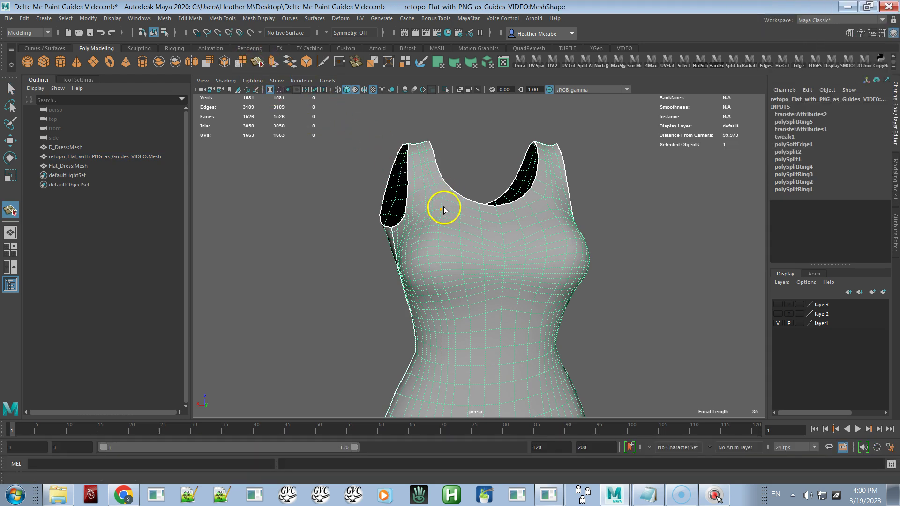
{"action": "left_click_drag", "start_coordinate": [444, 200], "coordinate": [451, 228]}
{"action": "left_click", "coordinate": [451, 226]}
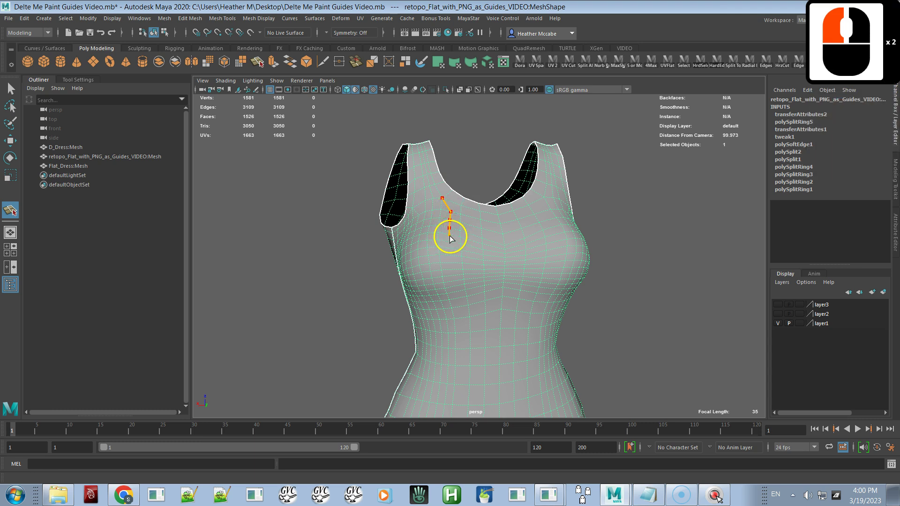
{"action": "left_click", "coordinate": [450, 240]}
{"action": "left_click", "coordinate": [451, 250]}
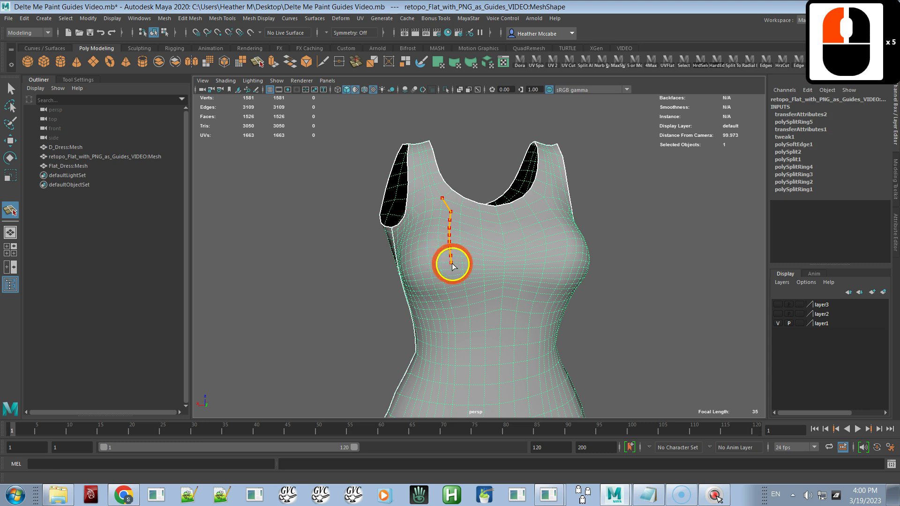
{"action": "left_click", "coordinate": [452, 270]}
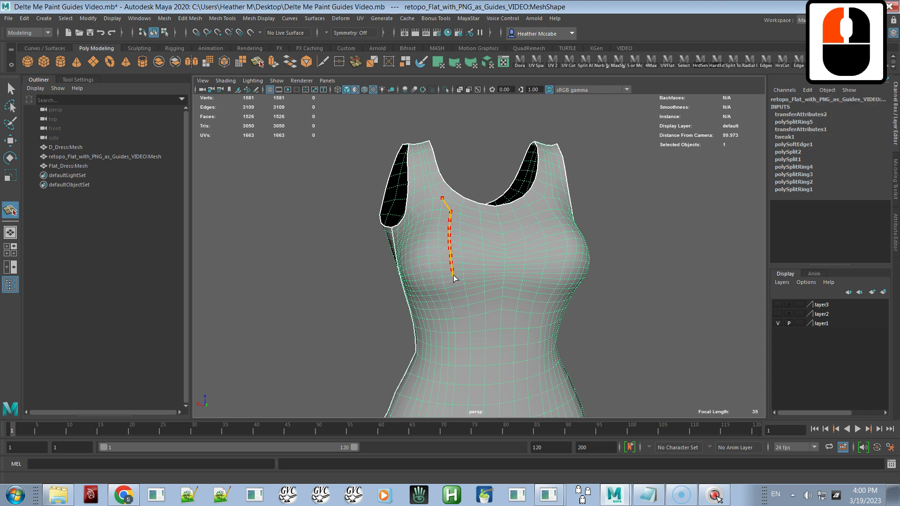
{"action": "left_click", "coordinate": [454, 276]}
{"action": "left_click", "coordinate": [454, 284]}
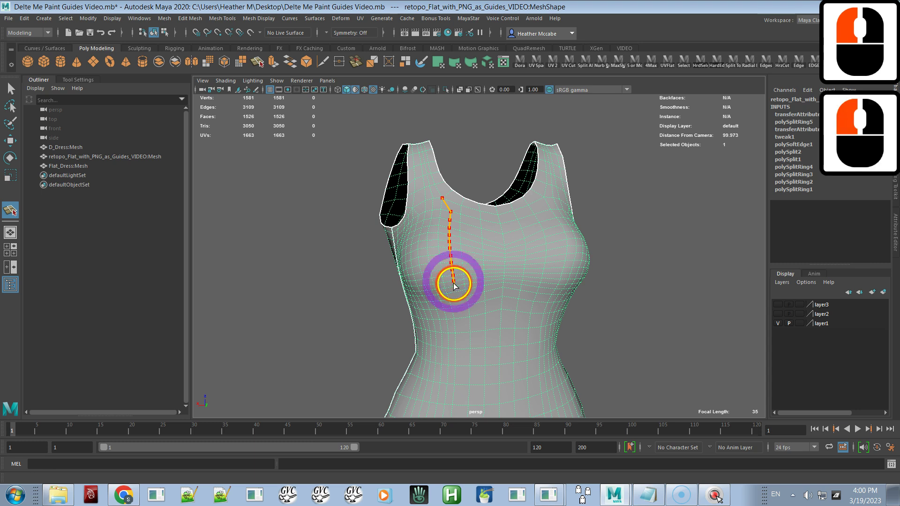
{"action": "left_click", "coordinate": [454, 290]}
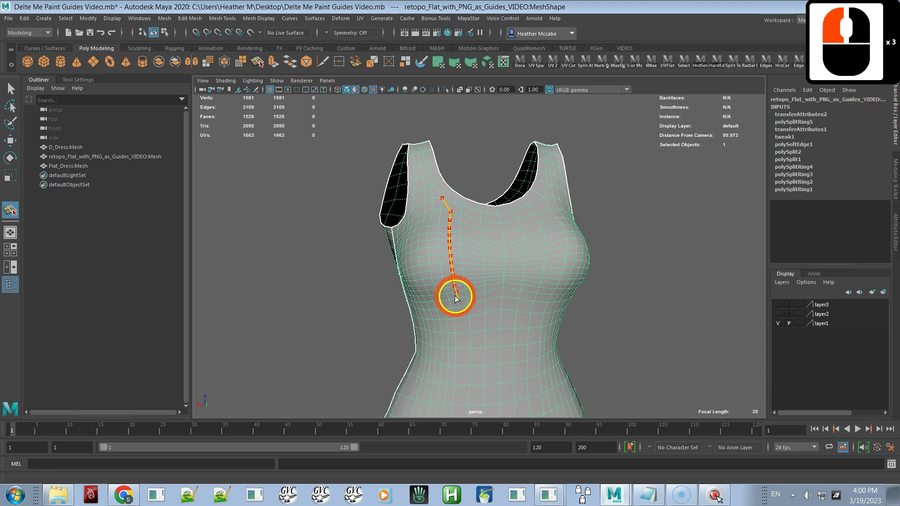
{"action": "left_click", "coordinate": [456, 299]}
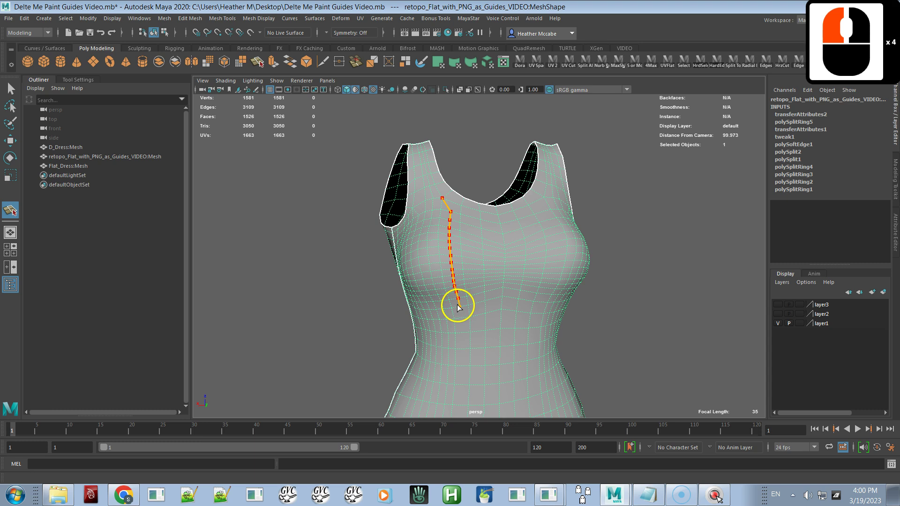
{"action": "left_click", "coordinate": [460, 307]}
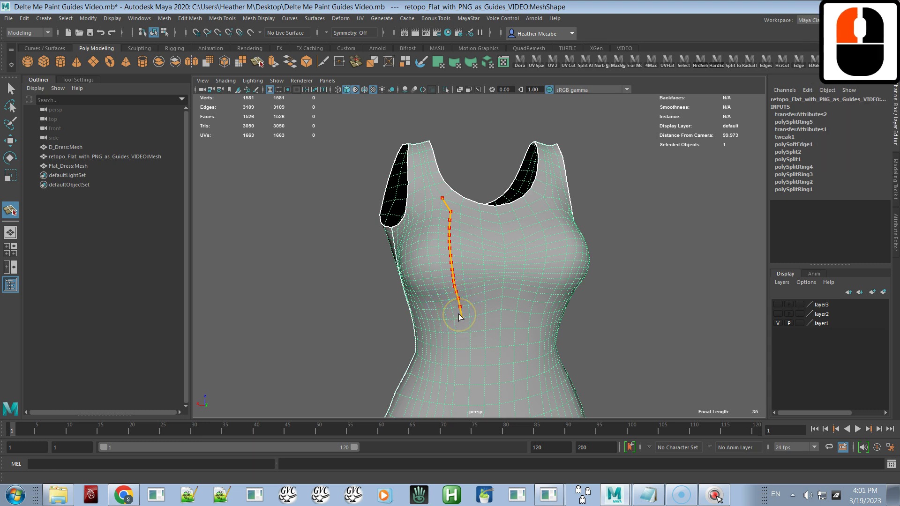
{"action": "left_click", "coordinate": [458, 321]}
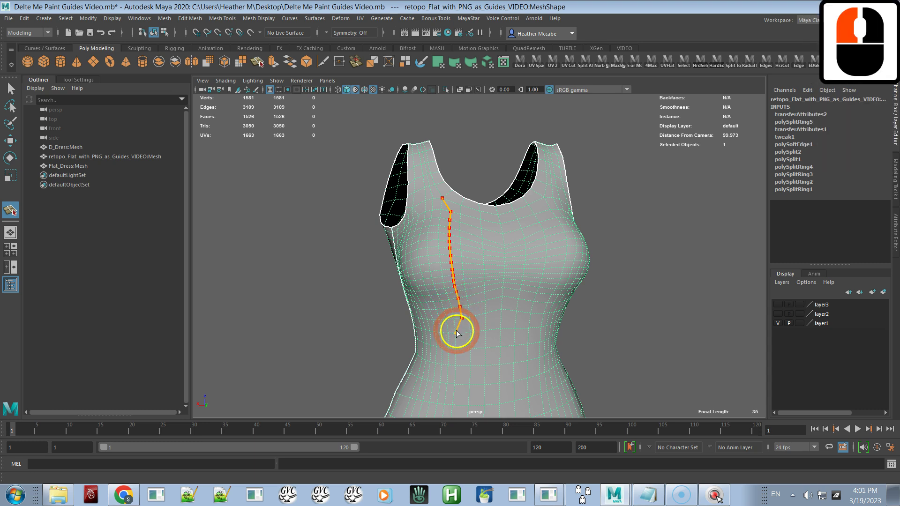
{"action": "left_click", "coordinate": [458, 334]}
{"action": "key", "text": "backslash"}
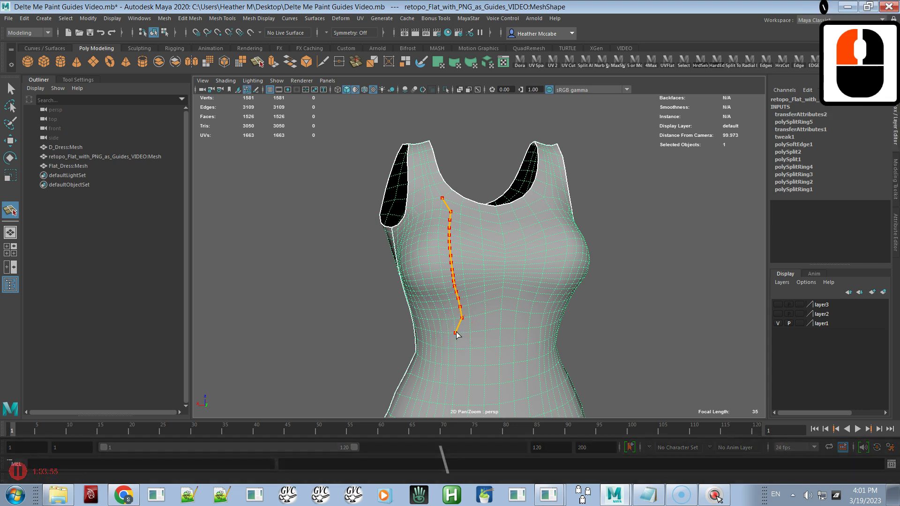
{"action": "key", "text": "Return"}
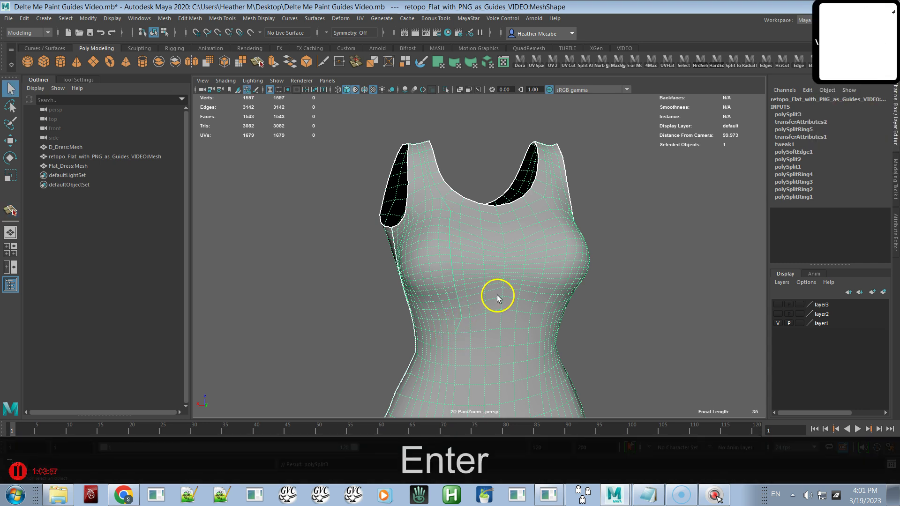
Split a short diagonal edge just below the neckline on the wearer's left side, mirroring the upper end of the opposite cut.
{"action": "left_click_drag", "start_coordinate": [497, 285], "coordinate": [480, 285], "text": "alt"}
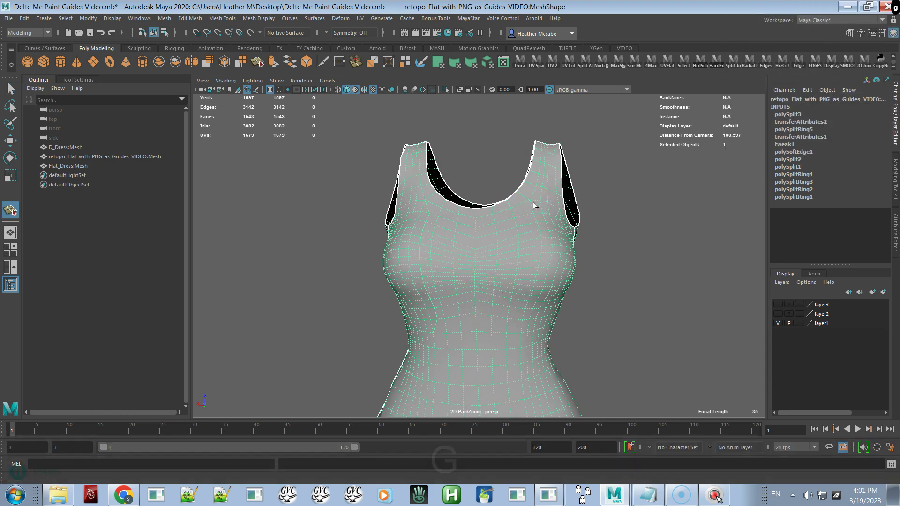
{"action": "key", "text": "g"}
{"action": "left_click", "coordinate": [527, 209]}
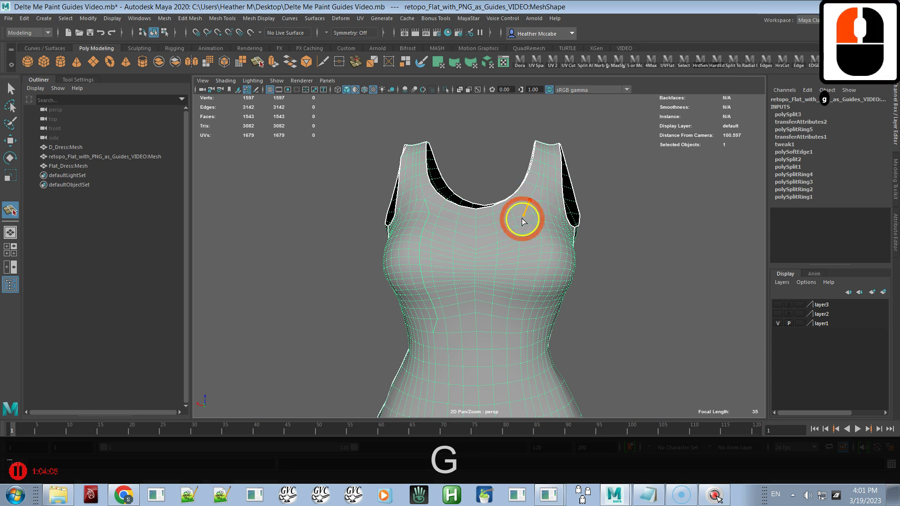
{"action": "left_click", "coordinate": [523, 216]}
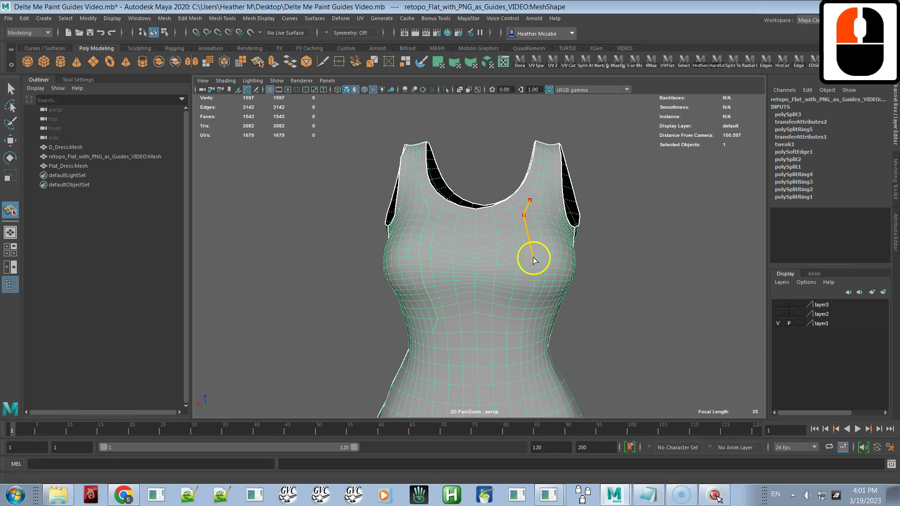
{"action": "key", "text": "Return"}
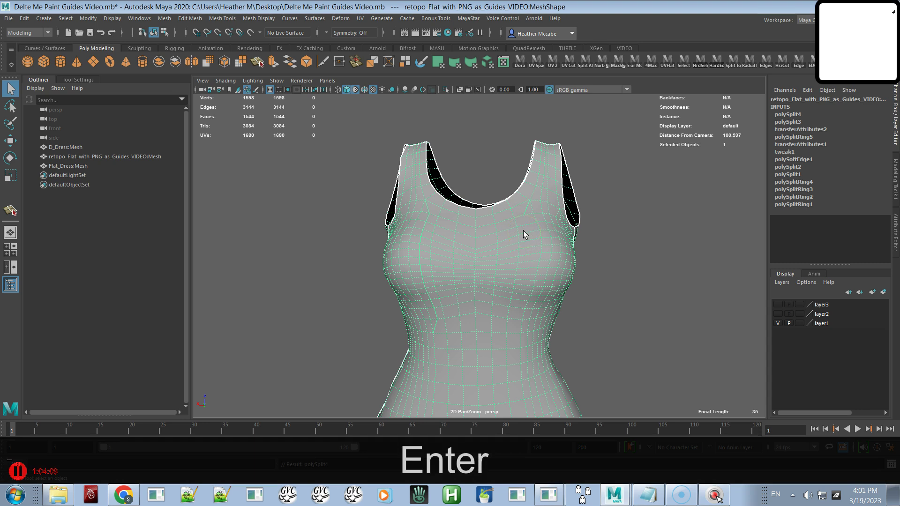
Split a short diagonal edge at the waist below the wearer's left bust, mirroring the lower end of the opposite cut.
{"action": "key", "text": "g"}
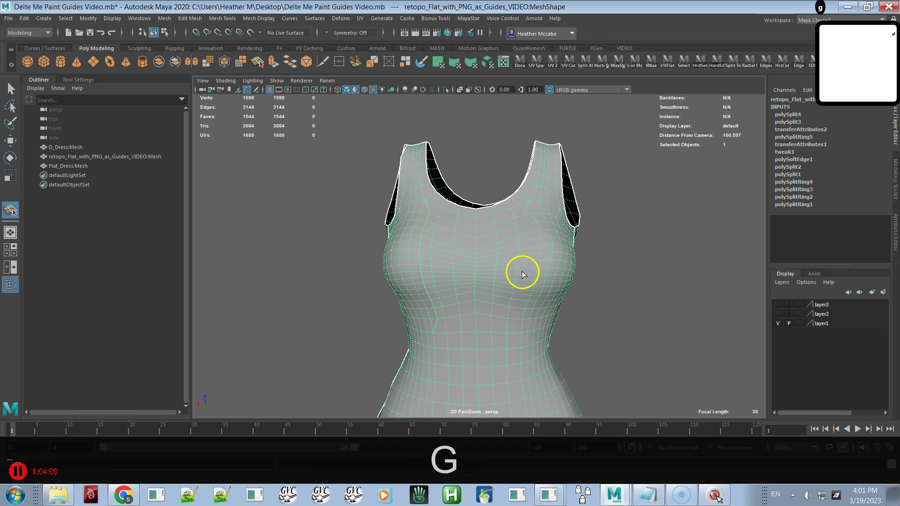
{"action": "left_click", "coordinate": [520, 332]}
{"action": "left_click", "coordinate": [514, 319]}
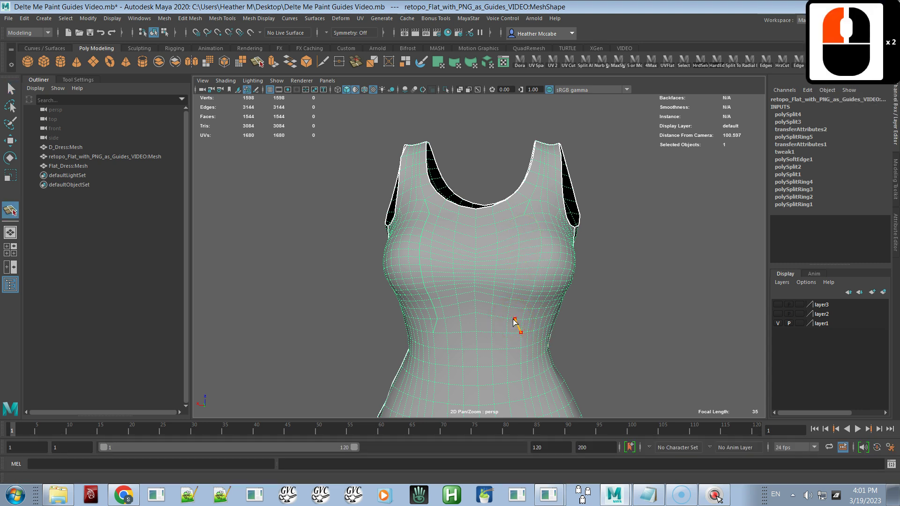
{"action": "key", "text": "Return"}
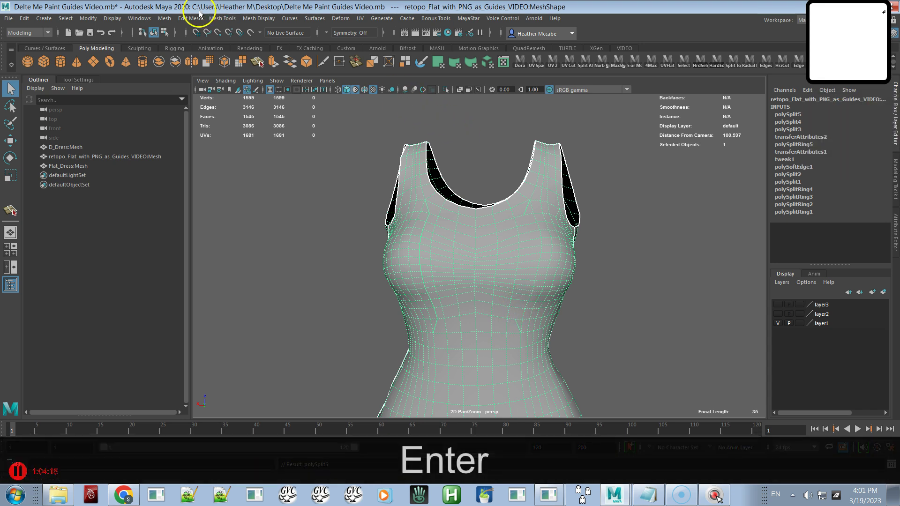
Insert a vertical edge loop over the wearer's left bust, between the two short diagonal cuts.
{"action": "left_click", "coordinate": [167, 19]}
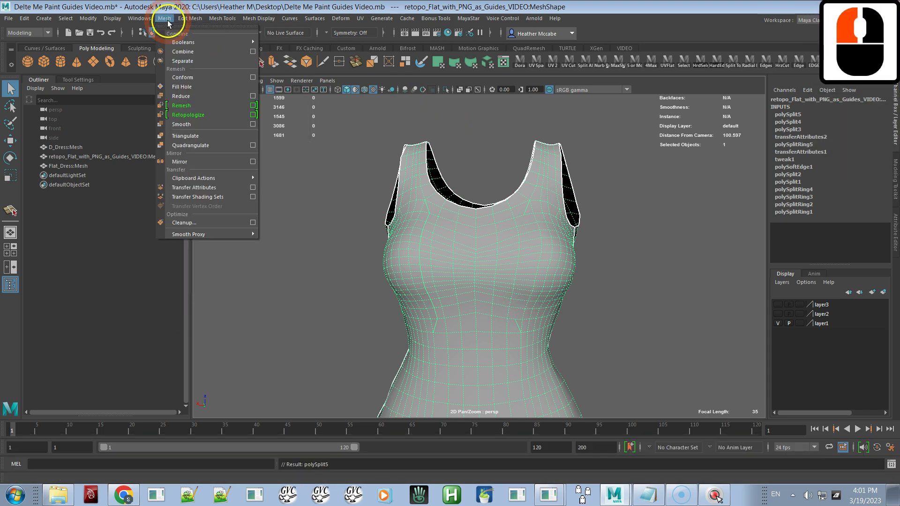
{"action": "mouse_move", "coordinate": [212, 19]}
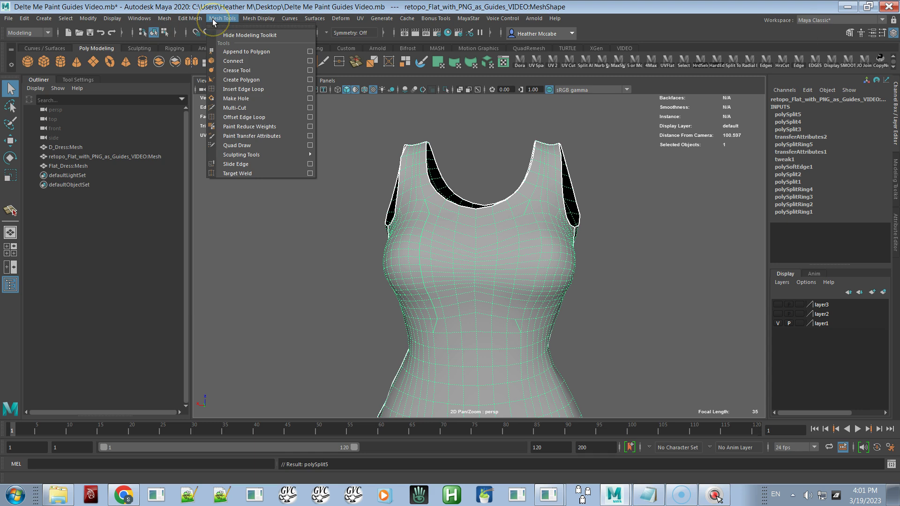
{"action": "left_click", "coordinate": [243, 89]}
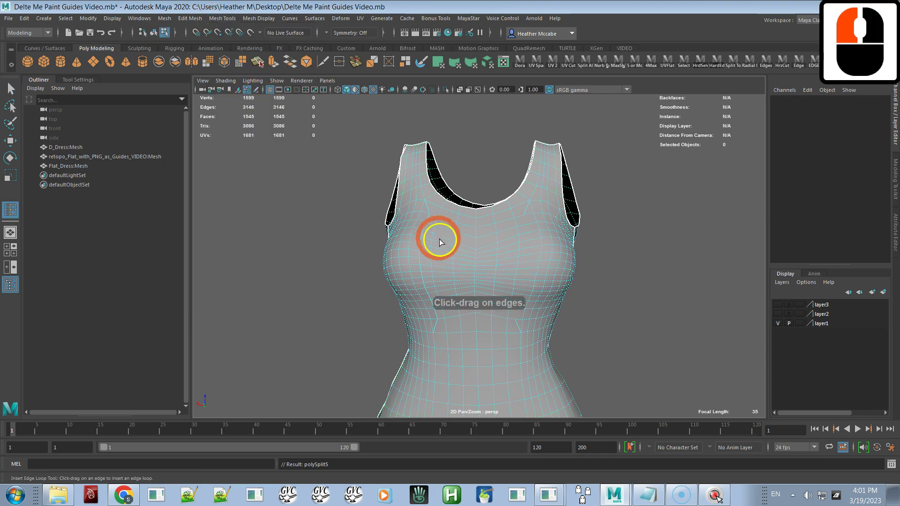
{"action": "left_click", "coordinate": [524, 280]}
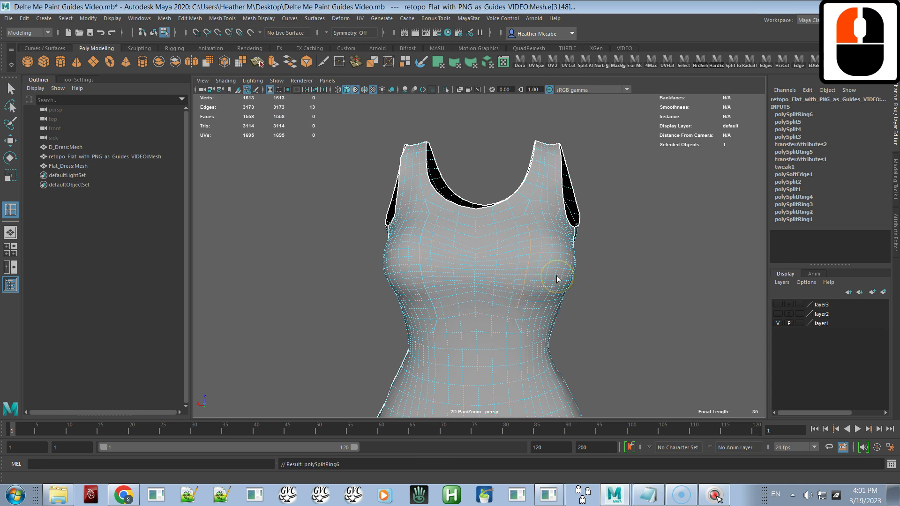
{"action": "key", "text": "Return"}
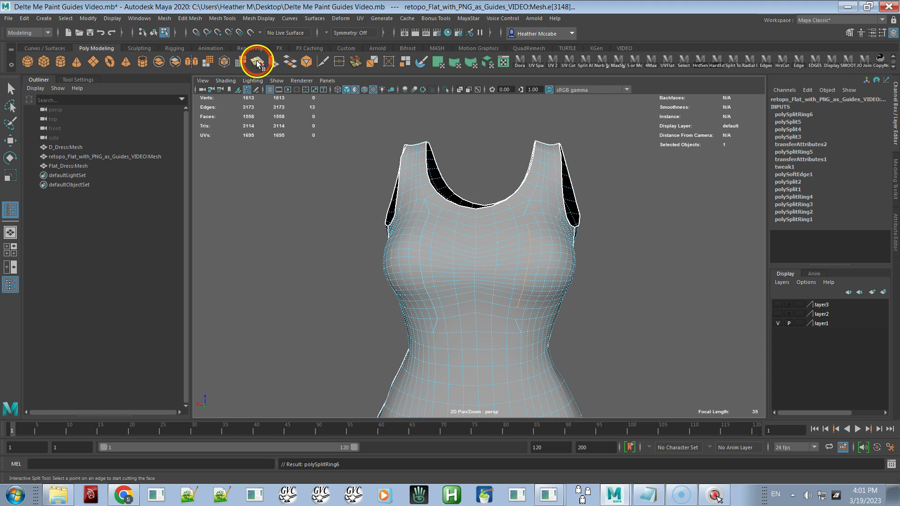
Connect the upper end of the left-bust edge loop to the diagonal cut below the neckline with the Interactive Split Tool.
{"action": "left_click", "coordinate": [257, 61]}
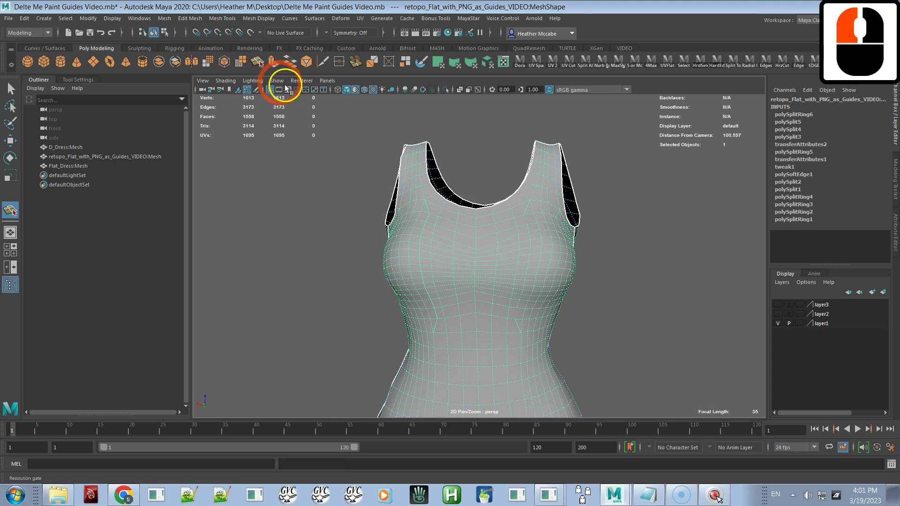
{"action": "left_click", "coordinate": [527, 223]}
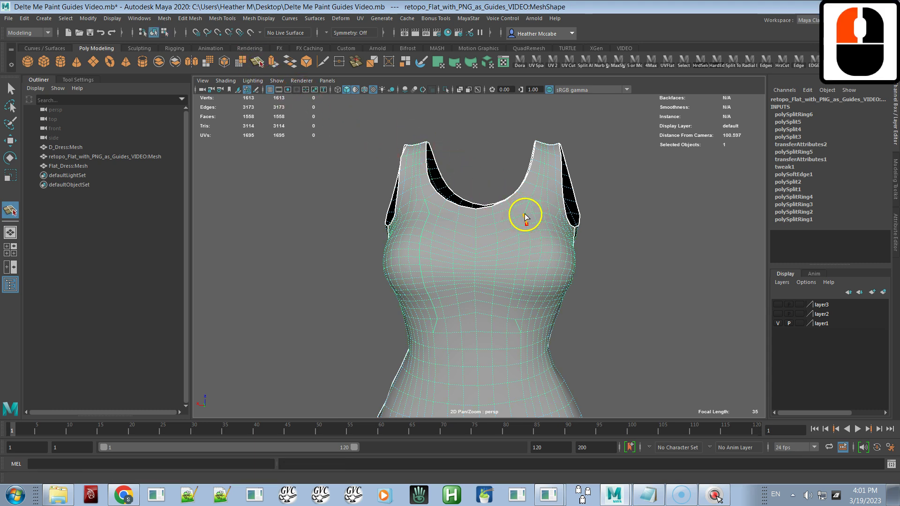
{"action": "left_click", "coordinate": [523, 215]}
{"action": "key", "text": "Return"}
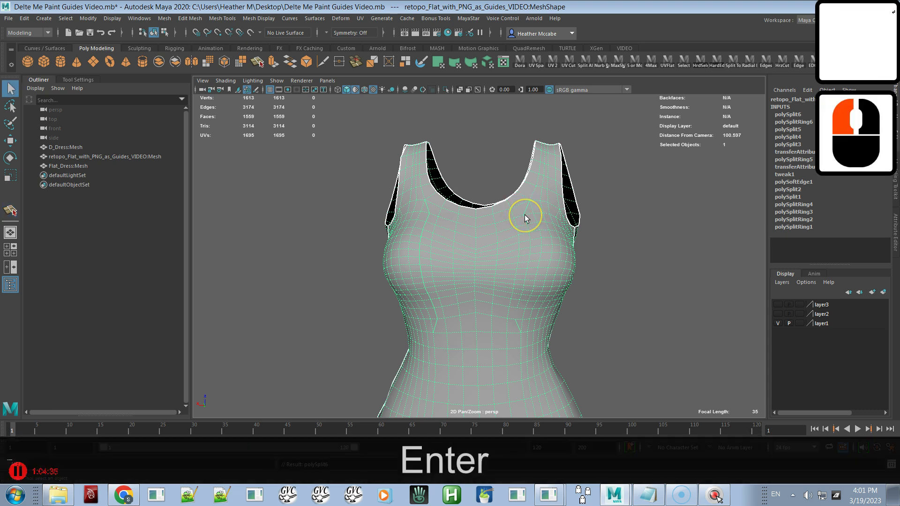
Connect the lower end of the left-bust edge loop to the diagonal cut at the waist, and reselect the dress in object mode.
{"action": "key", "text": "g"}
{"action": "left_click", "coordinate": [517, 307]}
{"action": "left_click", "coordinate": [514, 321]}
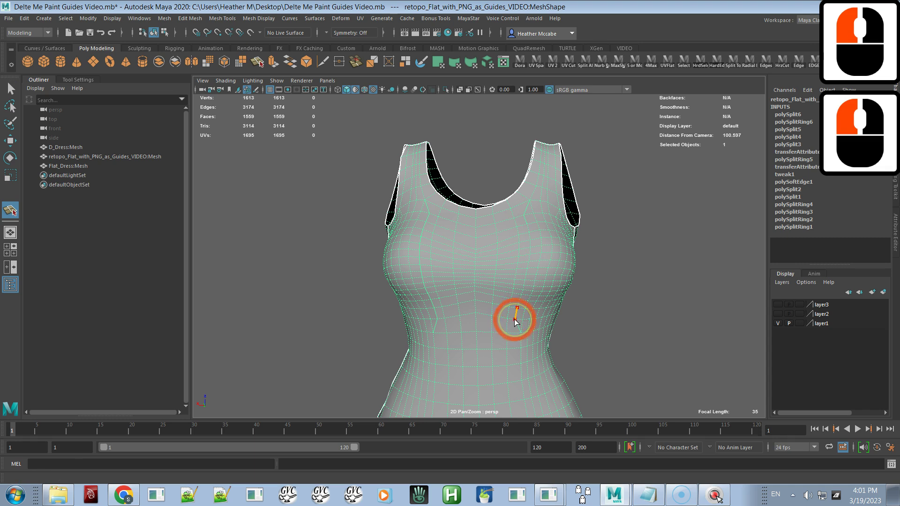
{"action": "key", "text": "Return"}
{"action": "right_click", "coordinate": [547, 257]}
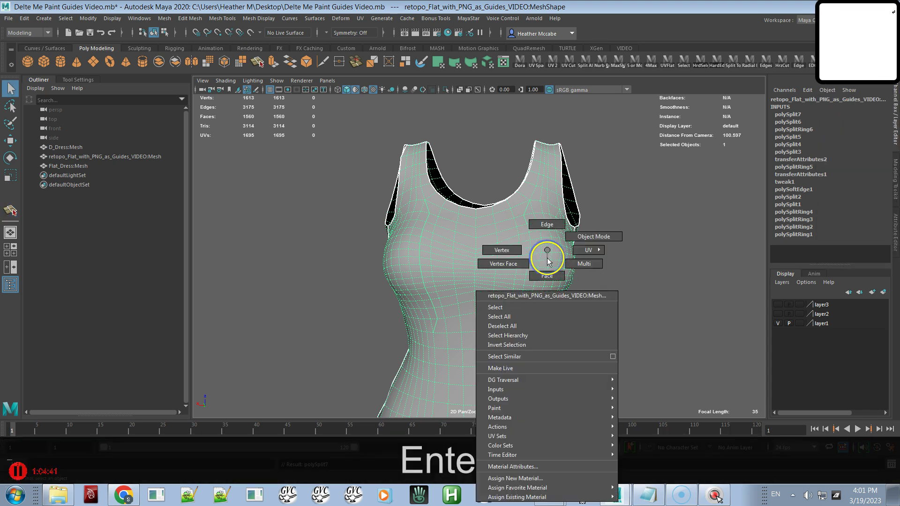
{"action": "right_click_drag", "start_coordinate": [584, 238], "coordinate": [585, 237]}
{"action": "left_click", "coordinate": [547, 258]}
Transfer the vertex positions of D_Dress to the retopologized dress with Transfer Attributes.
{"action": "left_click_drag", "start_coordinate": [537, 265], "coordinate": [542, 214], "text": "alt"}
{"action": "right_click_drag", "start_coordinate": [542, 215], "coordinate": [553, 255], "text": "alt"}
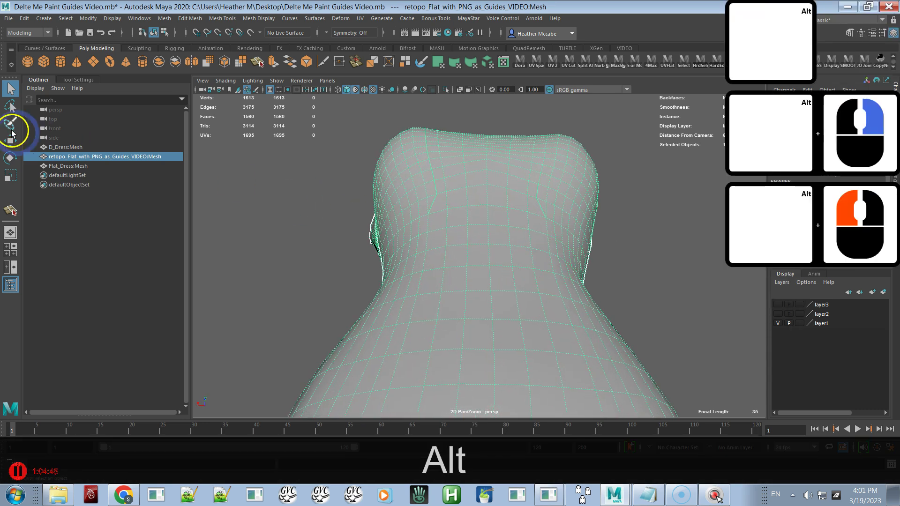
{"action": "left_click", "coordinate": [62, 150]}
{"action": "left_click", "coordinate": [64, 159], "text": "ctrl"}
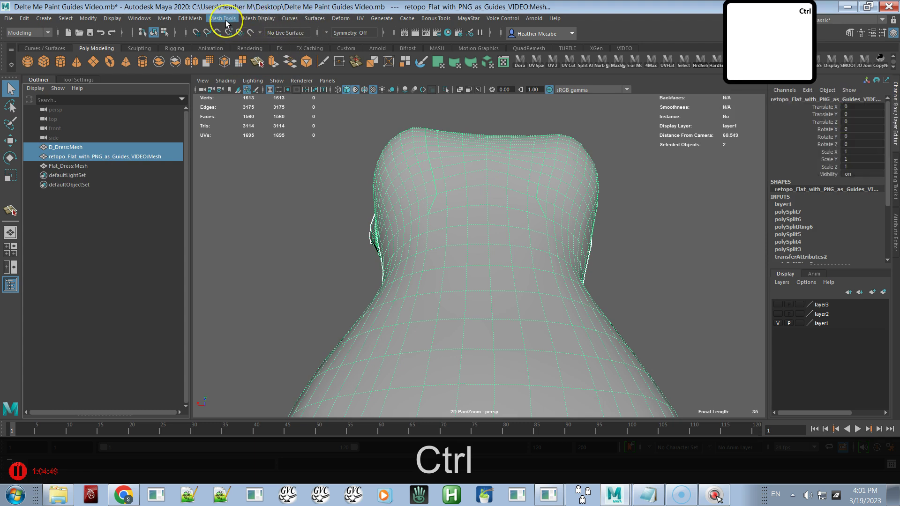
{"action": "left_click", "coordinate": [165, 19]}
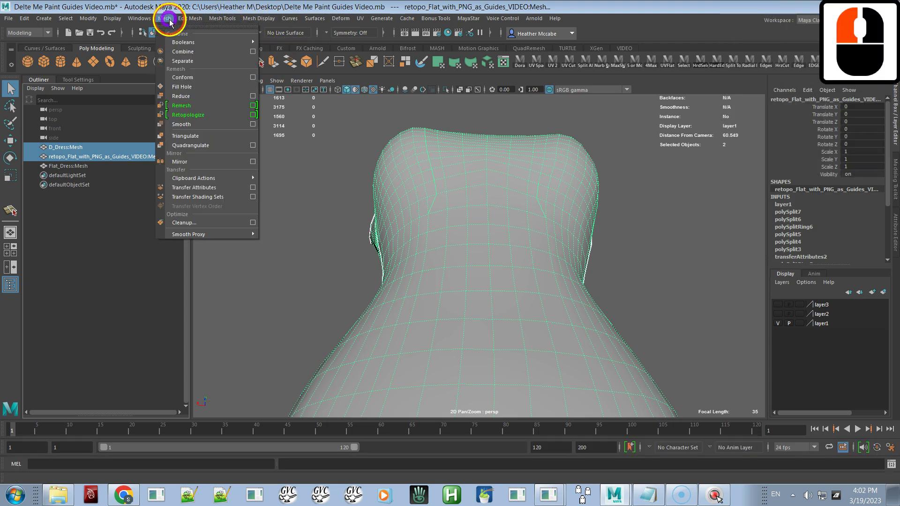
{"action": "left_click", "coordinate": [198, 188]}
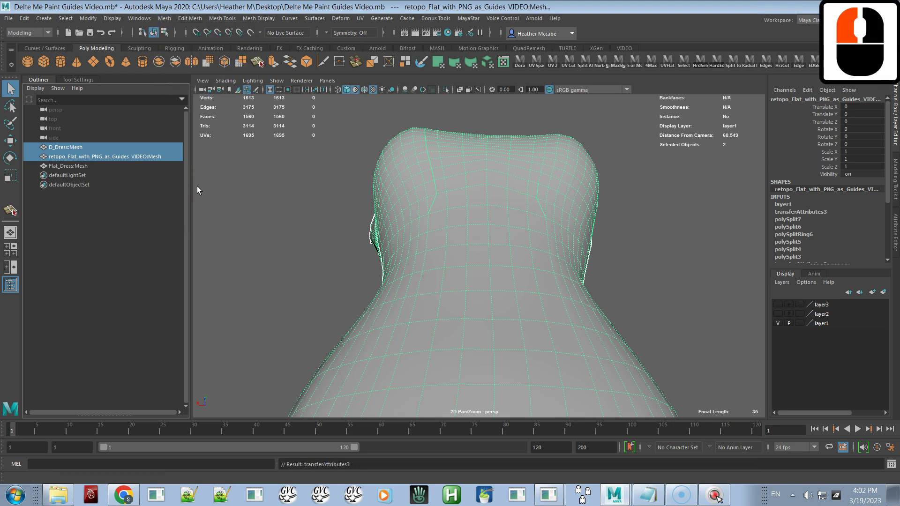
{"action": "left_click_drag", "start_coordinate": [332, 164], "coordinate": [364, 221], "text": "alt"}
{"action": "right_click_drag", "start_coordinate": [364, 221], "coordinate": [385, 201], "text": "alt"}
Undo and redo the attribute transfer to compare the mesh below the busts, ending with the transfer undone.
{"action": "key", "text": "ctrl+z"}
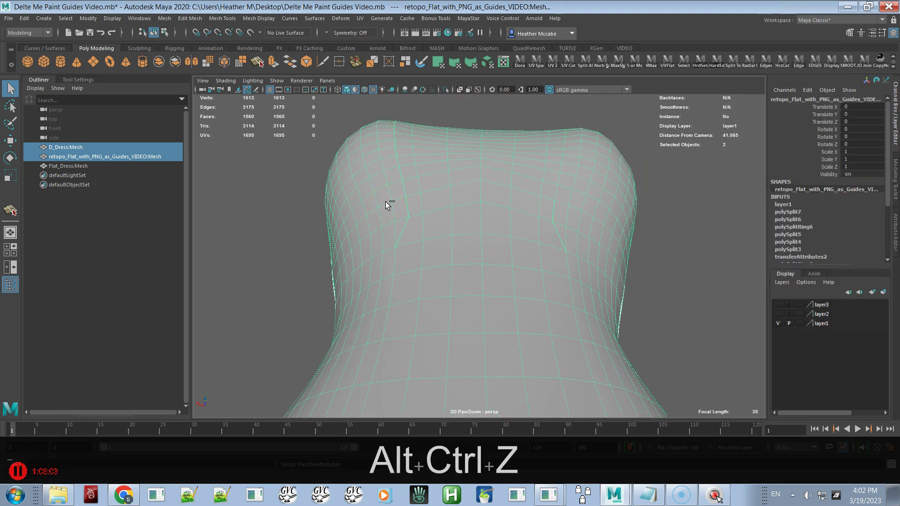
{"action": "key", "text": "ctrl+y"}
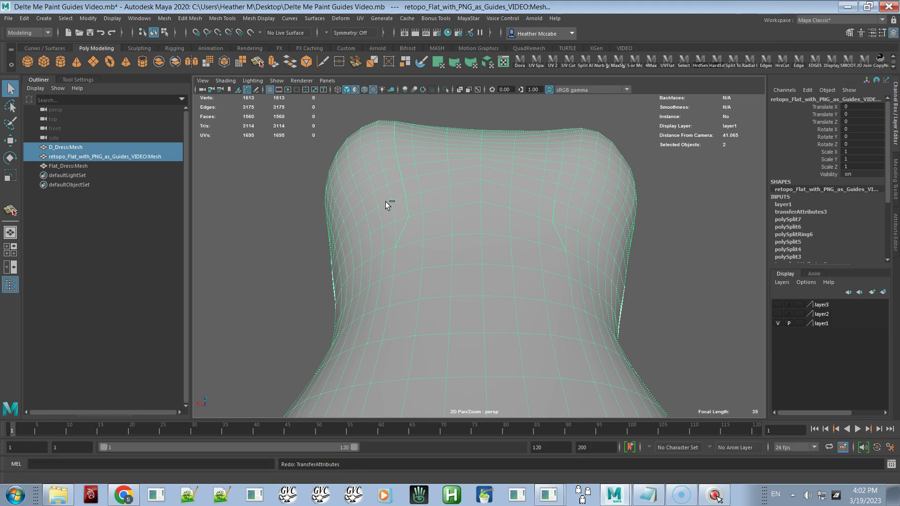
{"action": "key", "text": "ctrl+y"}
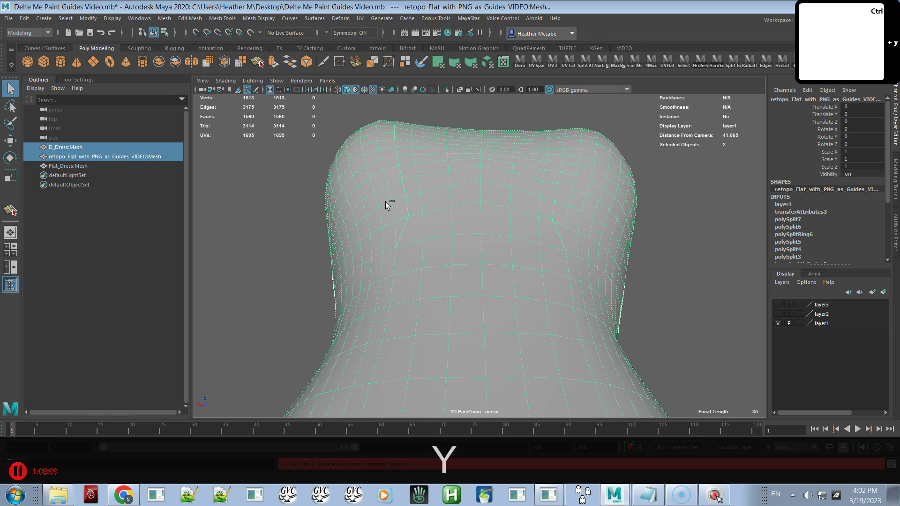
{"action": "key", "text": "shift"}
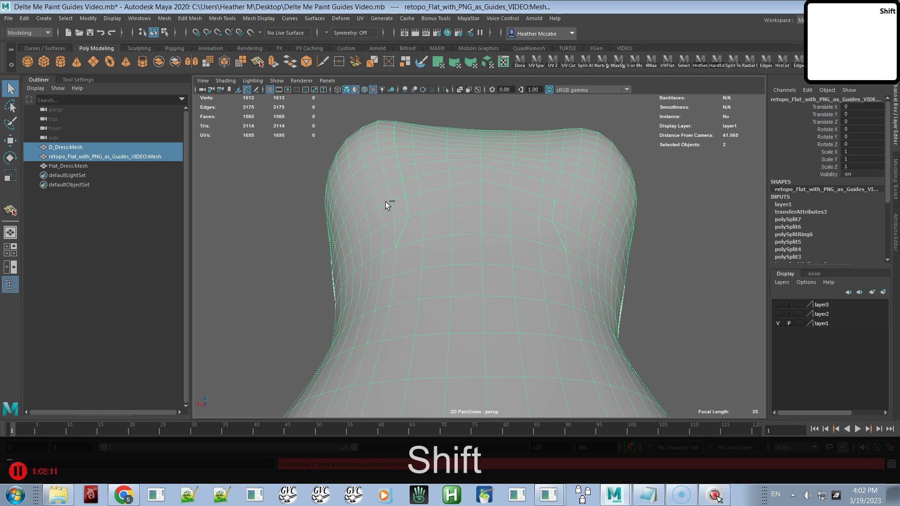
{"action": "key", "text": "ctrl+z"}
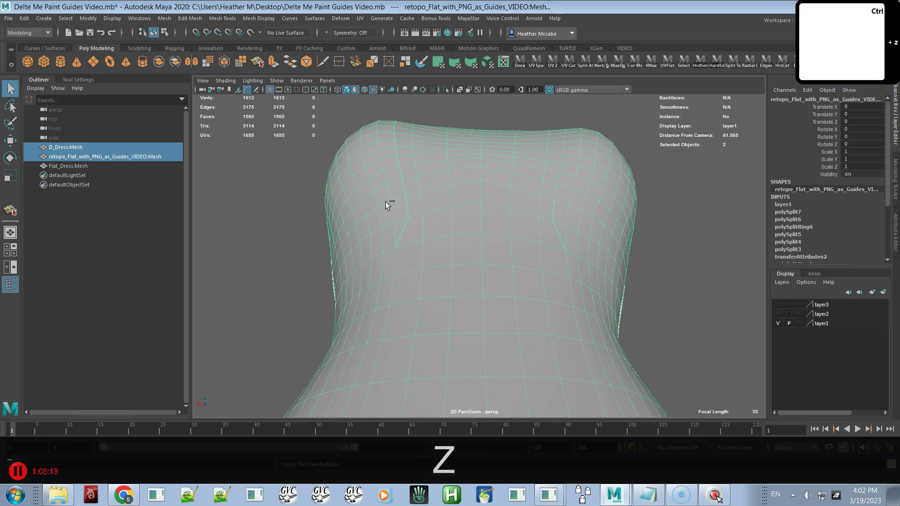
Soften the edges of the selected D_Dress and retopologized dress meshes.
{"action": "left_click_drag", "start_coordinate": [428, 190], "coordinate": [414, 239], "text": "alt"}
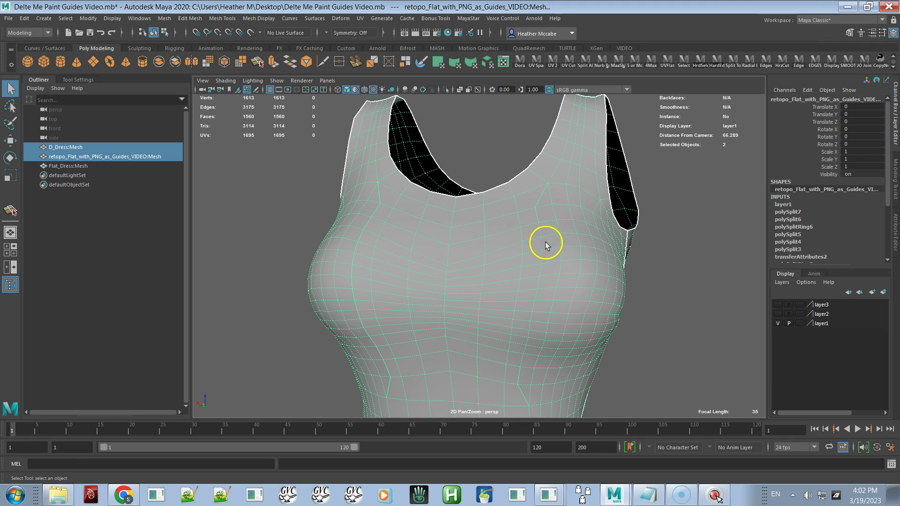
{"action": "left_click_drag", "start_coordinate": [506, 334], "coordinate": [517, 290], "text": "alt"}
{"action": "right_click_drag", "start_coordinate": [517, 290], "coordinate": [507, 302], "text": "alt"}
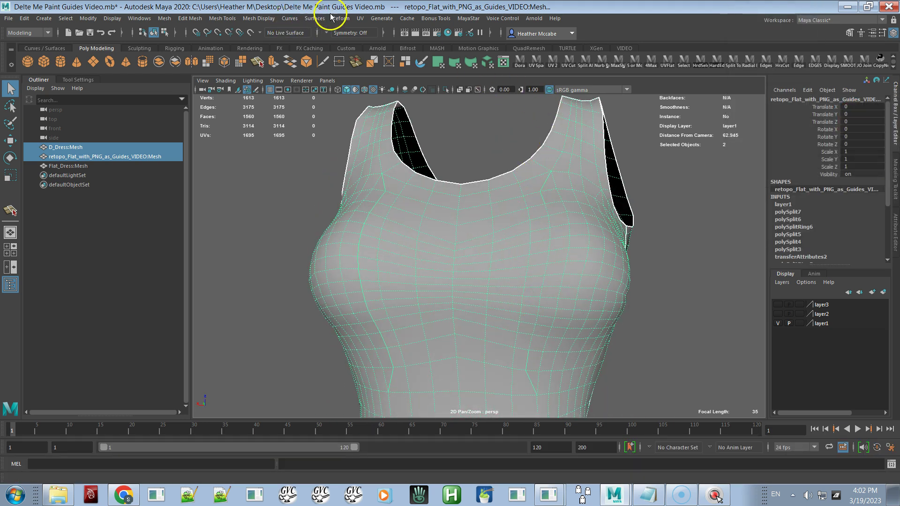
{"action": "left_click", "coordinate": [248, 20]}
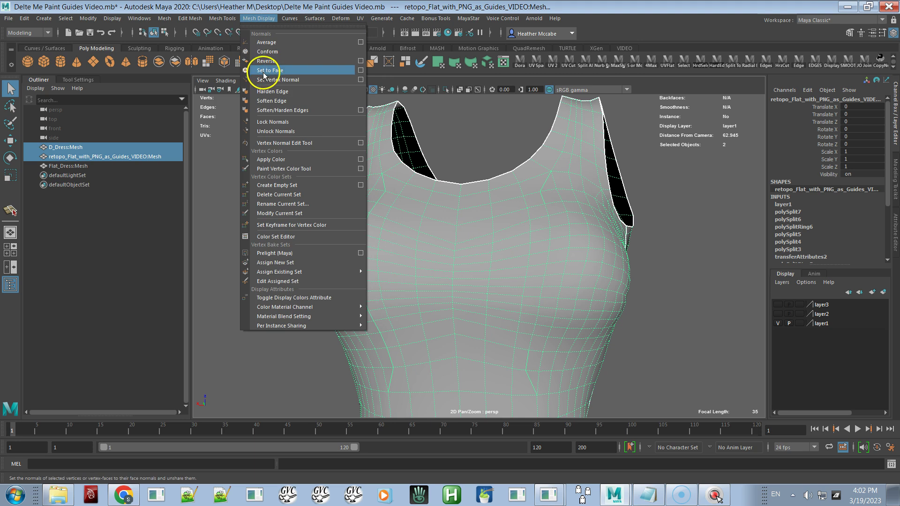
{"action": "left_click", "coordinate": [266, 102]}
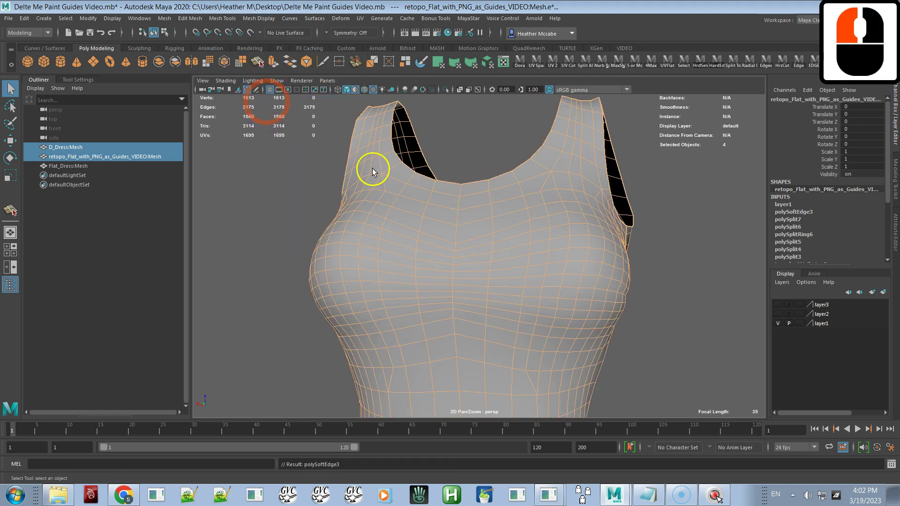
Delete the construction history of the retopologized dress alone.
{"action": "left_click", "coordinate": [531, 198]}
{"action": "left_click", "coordinate": [469, 19]}
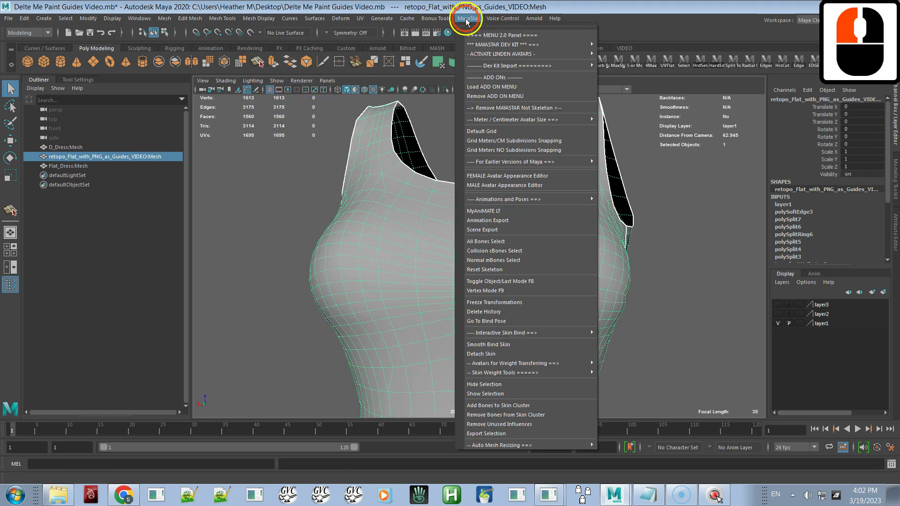
{"action": "left_click", "coordinate": [523, 313]}
{"action": "left_click", "coordinate": [505, 255]}
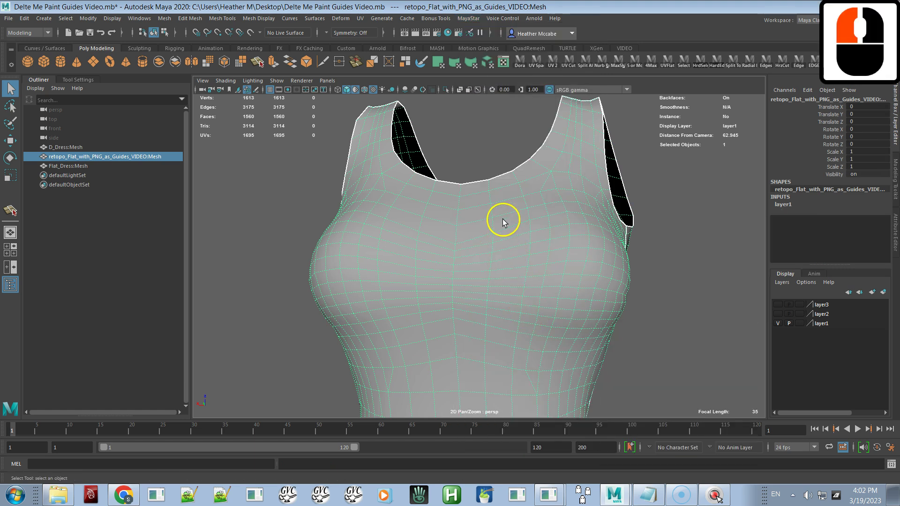
Transfer only vertex positions from D_Dress to the retopologized dress, using UV sample space with mirroring off.
{"action": "left_click", "coordinate": [80, 148], "text": "ctrl"}
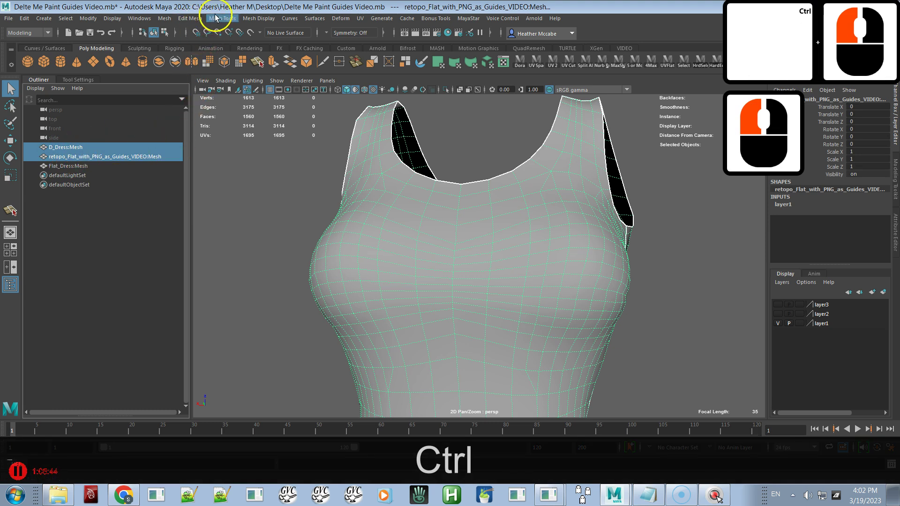
{"action": "left_click", "coordinate": [165, 19]}
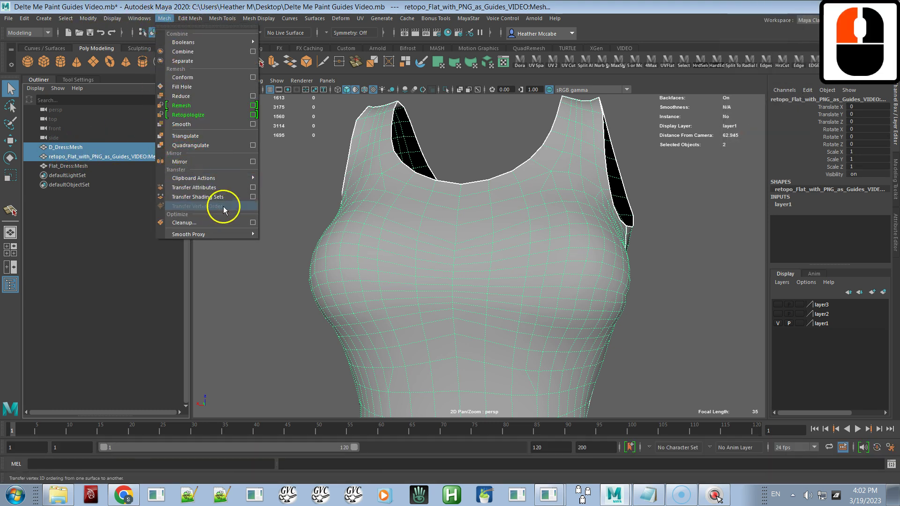
{"action": "left_click", "coordinate": [255, 187]}
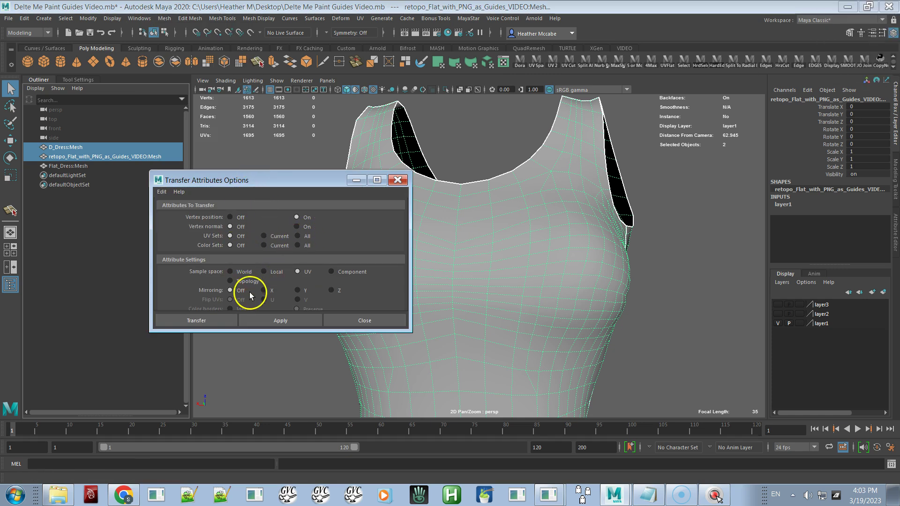
{"action": "left_click", "coordinate": [261, 319]}
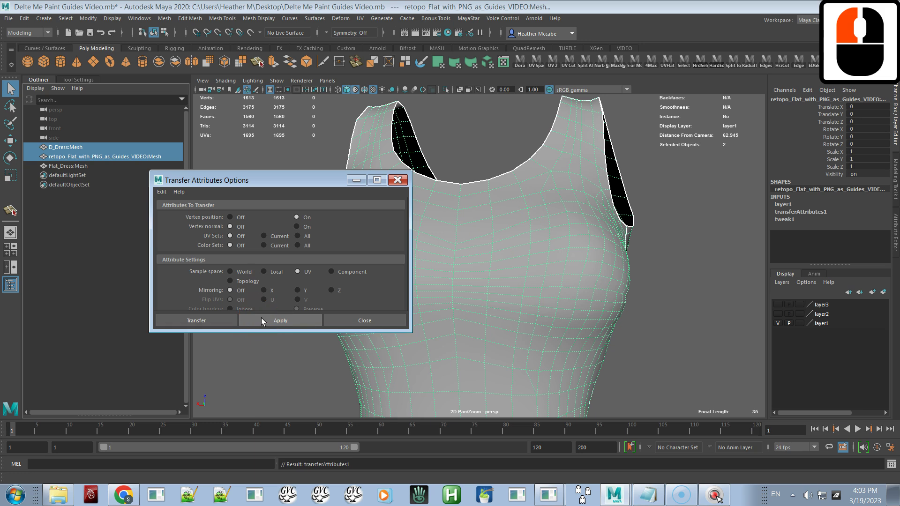
{"action": "left_click", "coordinate": [398, 180]}
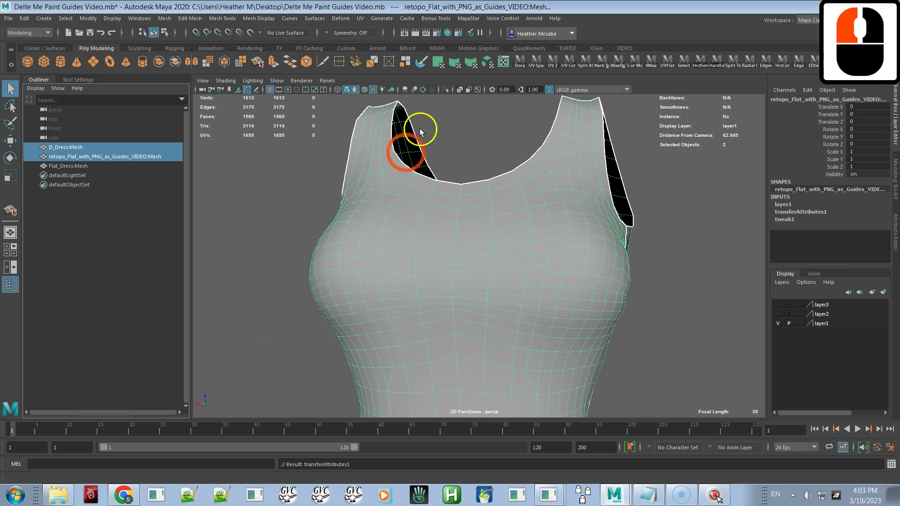
Delete the construction history of both dress meshes to bake in the transferred vertex positions.
{"action": "left_click", "coordinate": [470, 20]}
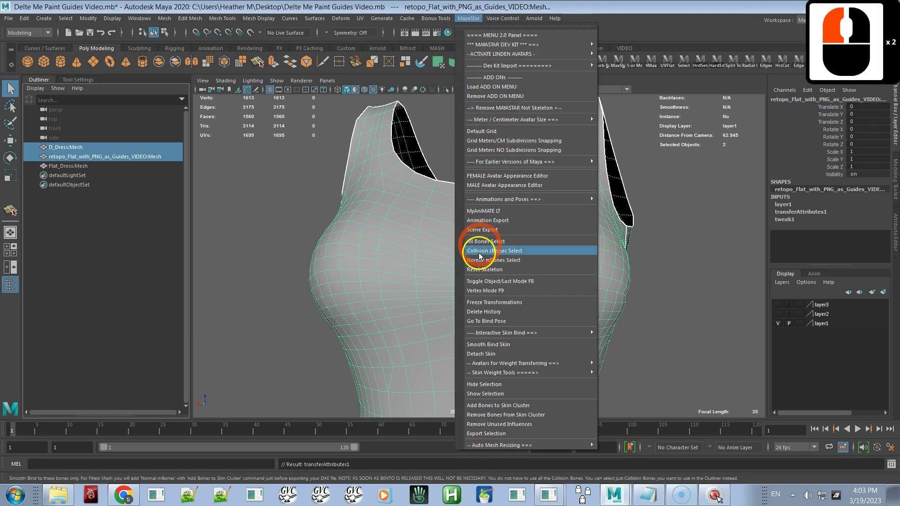
{"action": "left_click", "coordinate": [471, 311]}
{"action": "left_click_drag", "start_coordinate": [460, 311], "coordinate": [466, 257], "text": "alt"}
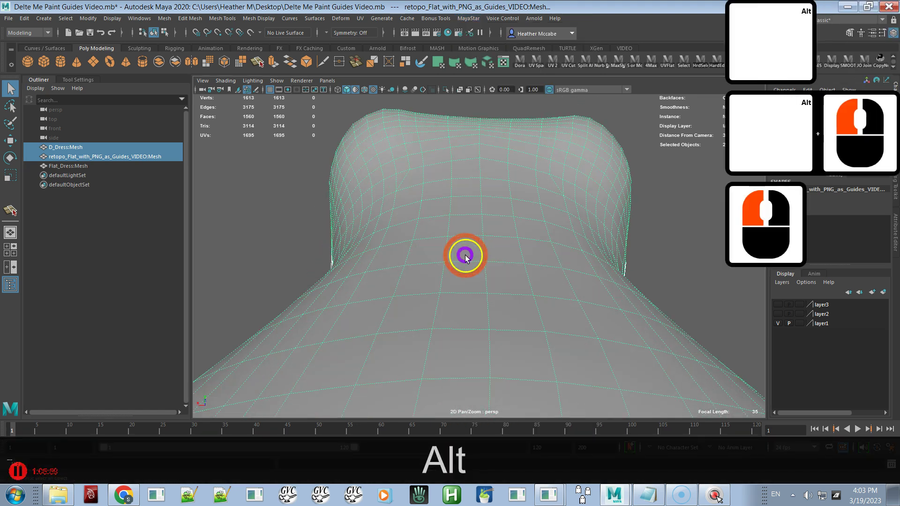
Examine the conformed wireframe around the busts, neckline and armholes from above and from the front.
{"action": "left_click", "coordinate": [693, 249]}
{"action": "left_click", "coordinate": [528, 147]}
{"action": "left_click_drag", "start_coordinate": [527, 149], "coordinate": [492, 234], "text": "alt"}
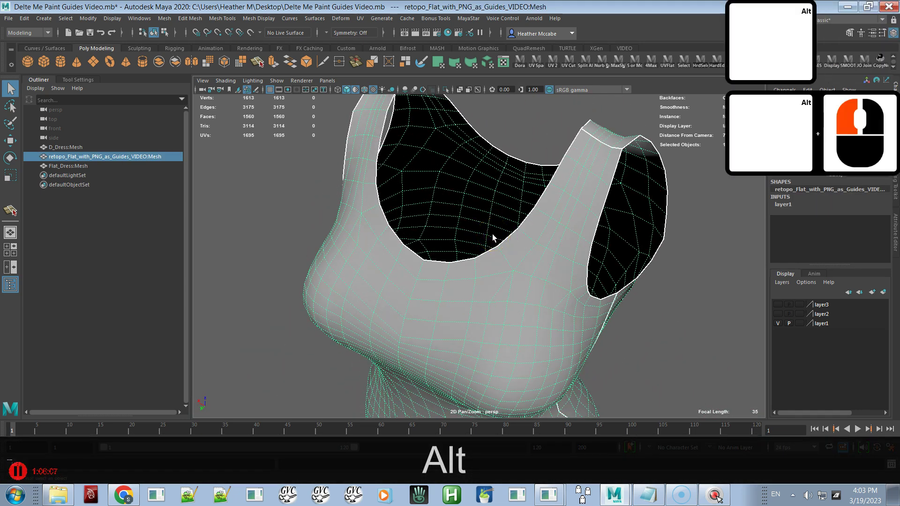
{"action": "left_click", "coordinate": [493, 281]}
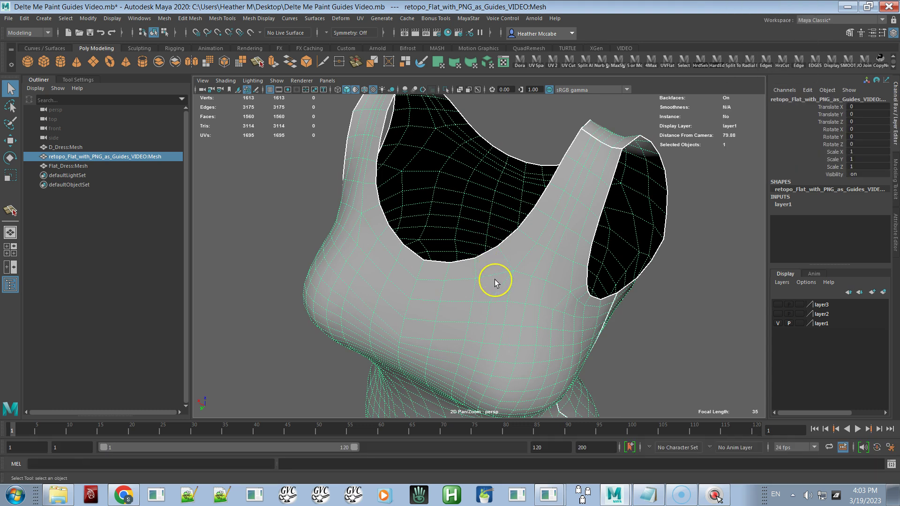
{"action": "left_click_drag", "start_coordinate": [481, 288], "coordinate": [530, 269], "text": "alt"}
{"action": "right_click_drag", "start_coordinate": [530, 269], "coordinate": [483, 173], "text": "alt"}
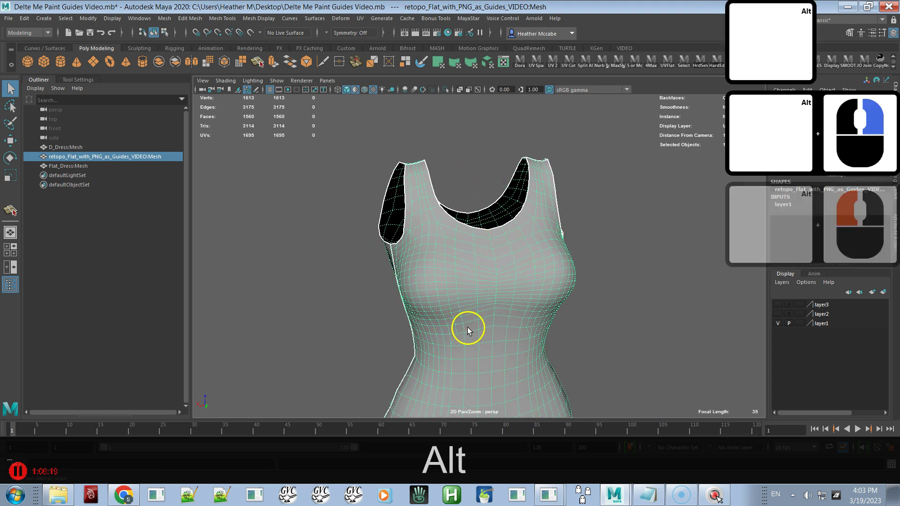
Examine the edge flow and surface creases around the side seam, waist and hips of the retopologized dress.
{"action": "left_click", "coordinate": [627, 305]}
{"action": "left_click_drag", "start_coordinate": [594, 324], "coordinate": [412, 315], "text": "alt"}
{"action": "middle_click_drag", "start_coordinate": [443, 310], "coordinate": [456, 207], "text": "alt"}
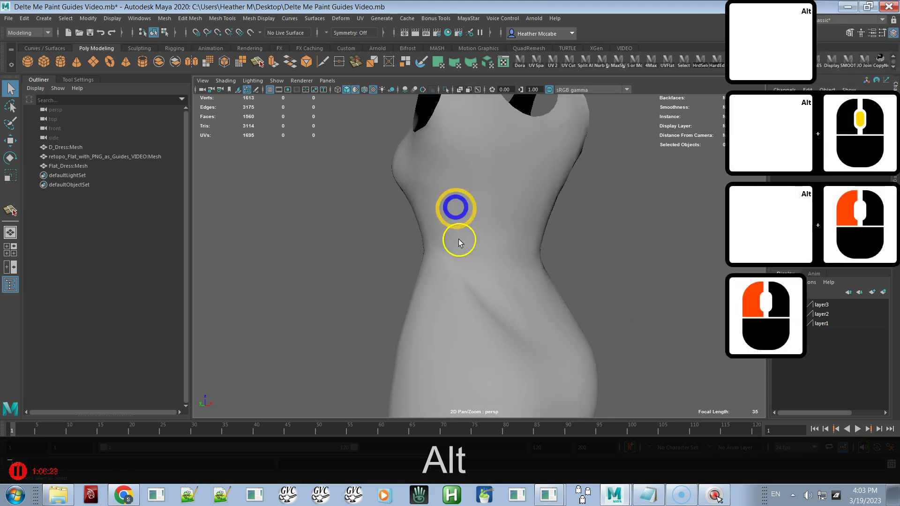
{"action": "left_click", "coordinate": [458, 267]}
{"action": "left_click_drag", "start_coordinate": [466, 311], "coordinate": [460, 315], "text": "alt"}
{"action": "right_click_drag", "start_coordinate": [460, 315], "coordinate": [581, 325], "text": "alt"}
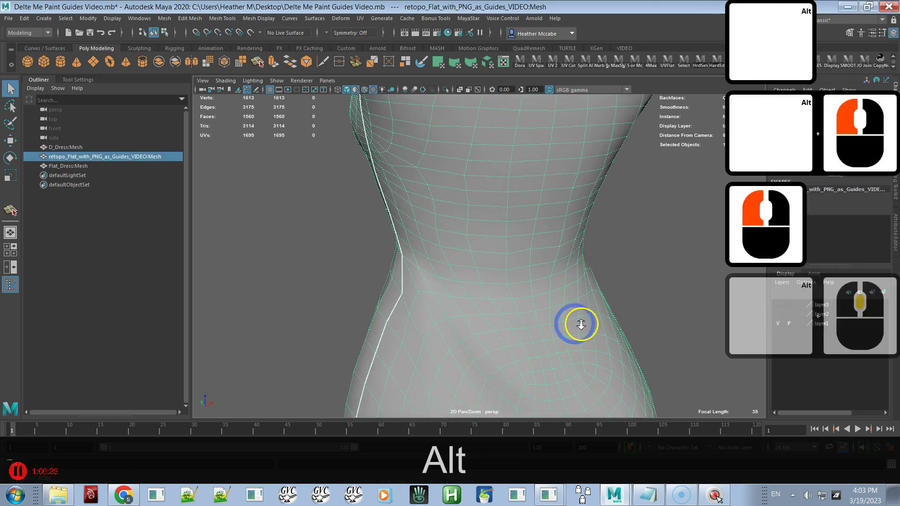
{"action": "middle_click_drag", "start_coordinate": [496, 268], "coordinate": [498, 190], "text": "alt"}
{"action": "right_click_drag", "start_coordinate": [498, 191], "coordinate": [512, 295], "text": "alt"}
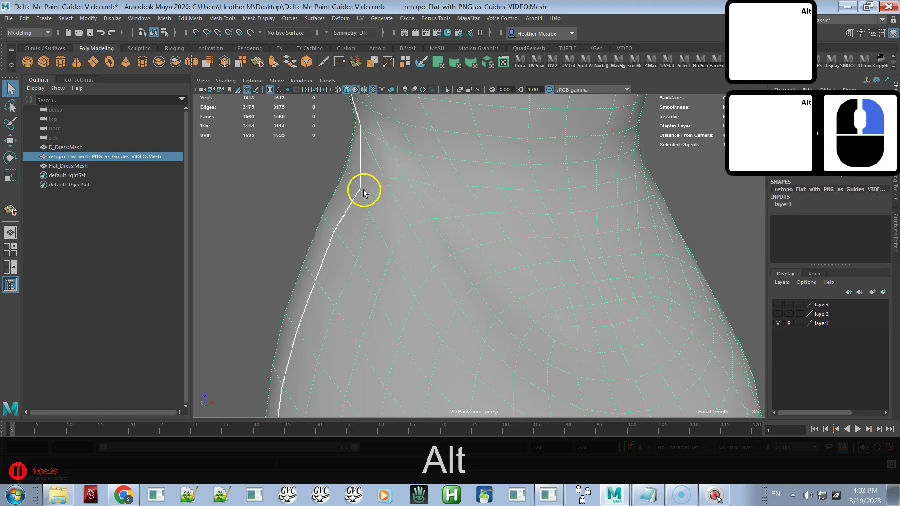
{"action": "left_click_drag", "start_coordinate": [470, 322], "coordinate": [445, 291], "text": "alt"}
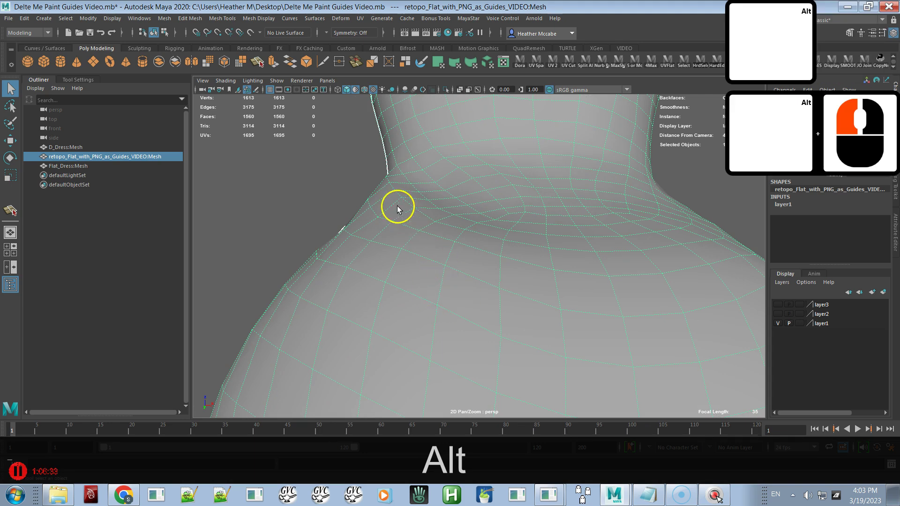
{"action": "left_click_drag", "start_coordinate": [392, 221], "coordinate": [422, 227], "text": "alt"}
{"action": "right_click_drag", "start_coordinate": [422, 227], "coordinate": [393, 159], "text": "alt"}
{"action": "right_click_drag", "start_coordinate": [462, 273], "coordinate": [436, 197], "text": "alt"}
{"action": "left_click_drag", "start_coordinate": [462, 255], "coordinate": [623, 241], "text": "alt"}
{"action": "right_click_drag", "start_coordinate": [610, 246], "coordinate": [629, 350], "text": "alt"}
{"action": "left_click_drag", "start_coordinate": [629, 350], "coordinate": [421, 279], "text": "alt"}
{"action": "left_click_drag", "start_coordinate": [460, 231], "coordinate": [521, 211], "text": "alt"}
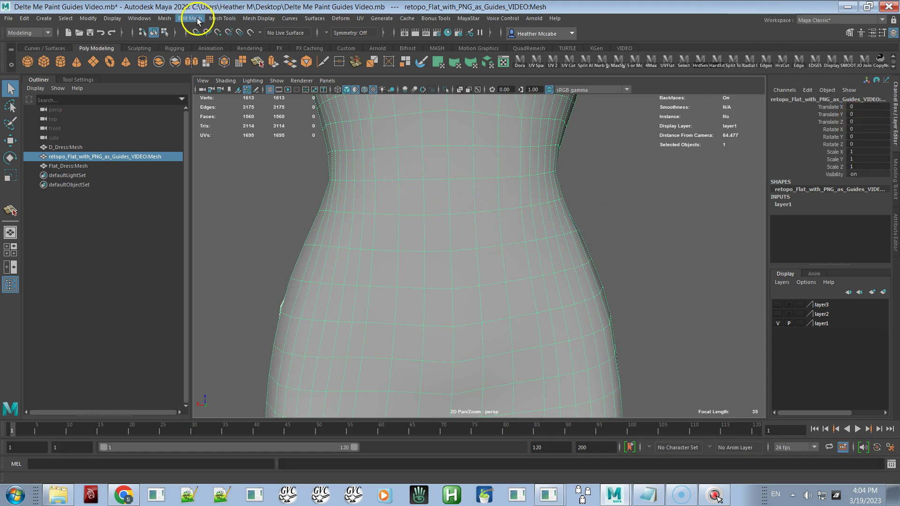
Insert two horizontal edge loops around the waist of the retopologized dress.
{"action": "left_click", "coordinate": [196, 19]}
{"action": "mouse_move", "coordinate": [171, 19]}
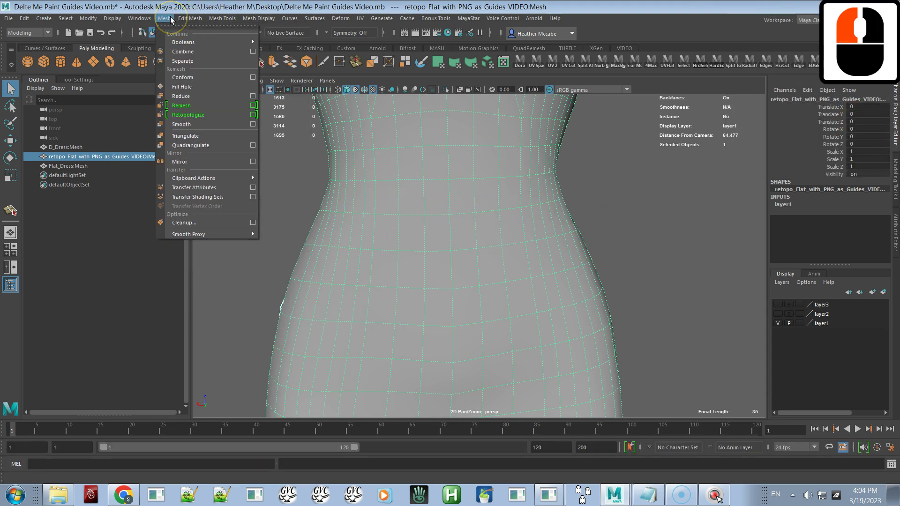
{"action": "mouse_move", "coordinate": [222, 18]}
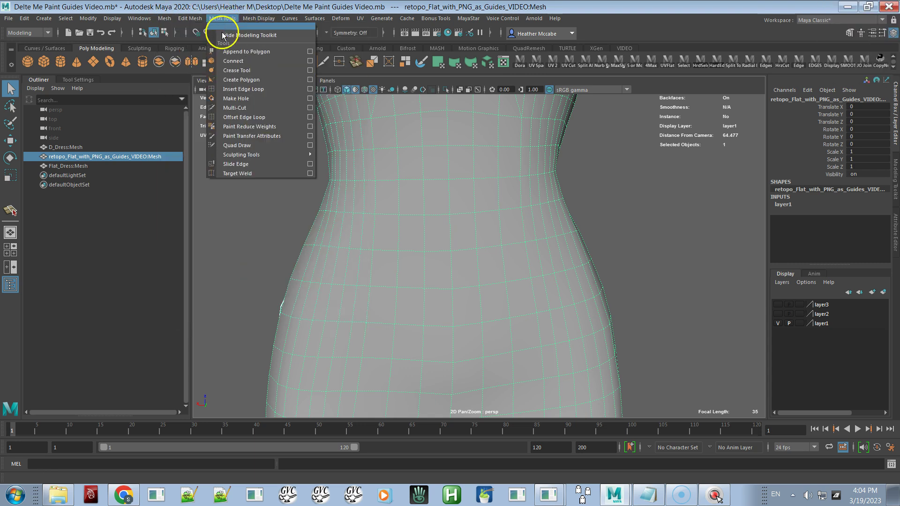
{"action": "left_click", "coordinate": [249, 89]}
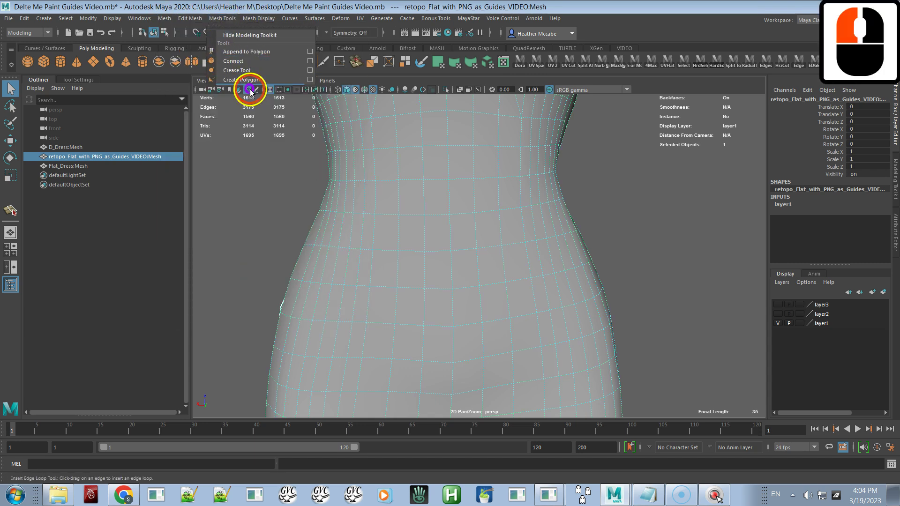
{"action": "left_click_drag", "start_coordinate": [518, 248], "coordinate": [457, 252], "text": "alt"}
{"action": "left_click_drag", "start_coordinate": [478, 195], "coordinate": [533, 229]}
{"action": "left_click", "coordinate": [493, 162]}
{"action": "left_click_drag", "start_coordinate": [494, 170], "coordinate": [382, 209], "text": "alt"}
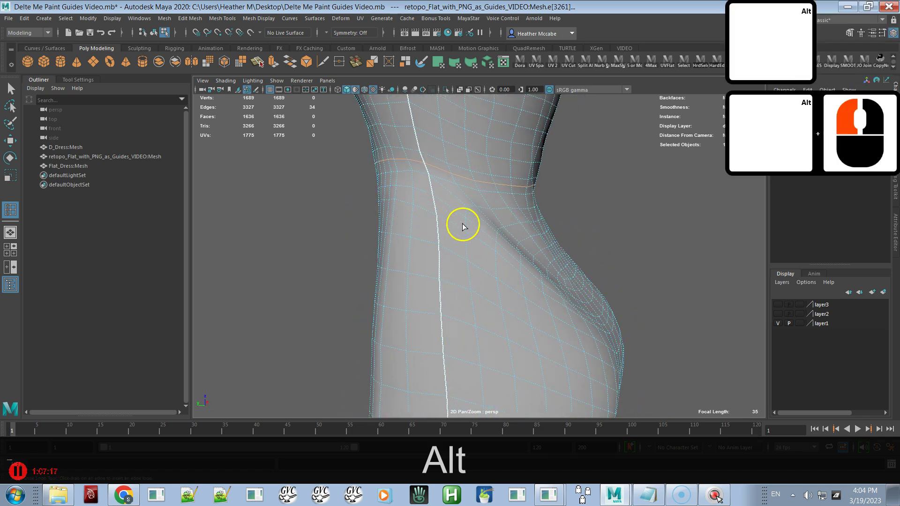
{"action": "key", "text": "q"}
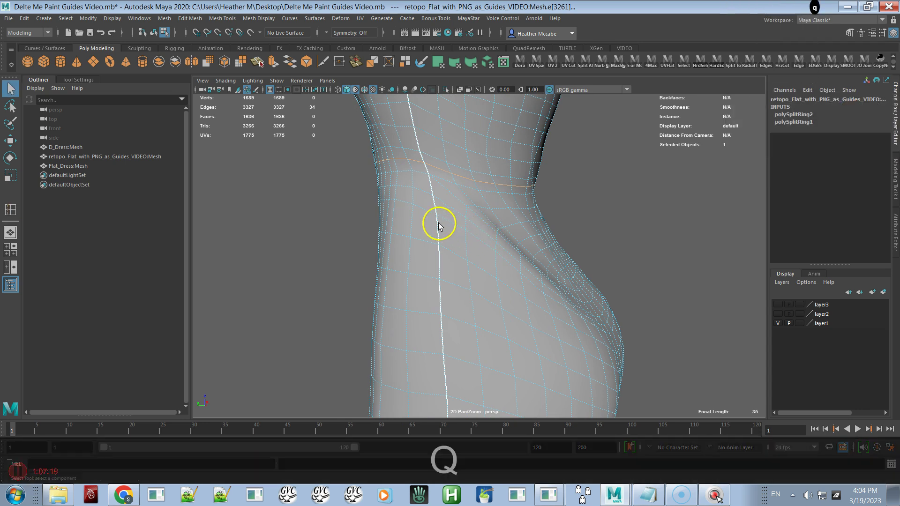
Return the retopologized dress to object mode and delete its construction history.
{"action": "left_click", "coordinate": [80, 147]}
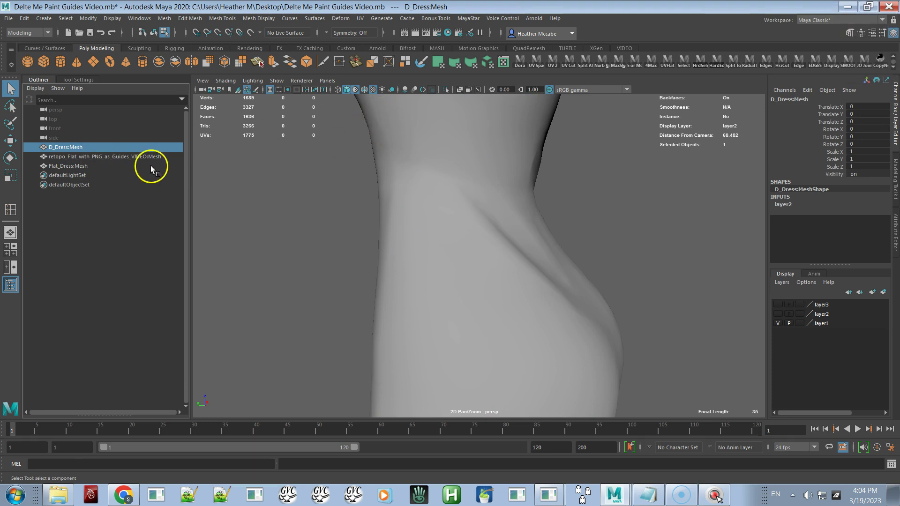
{"action": "left_click", "coordinate": [398, 218]}
{"action": "right_click_drag", "start_coordinate": [458, 178], "coordinate": [470, 164]}
{"action": "left_click", "coordinate": [470, 164]}
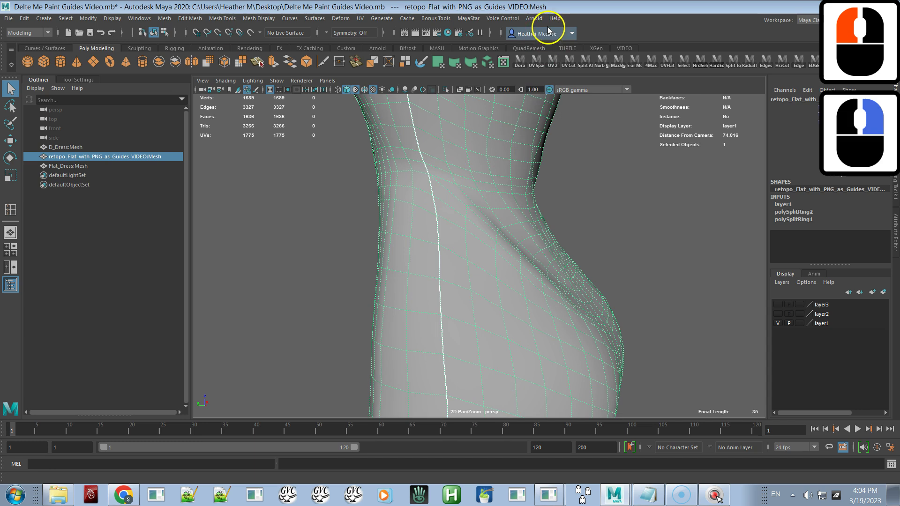
{"action": "left_click", "coordinate": [466, 19]}
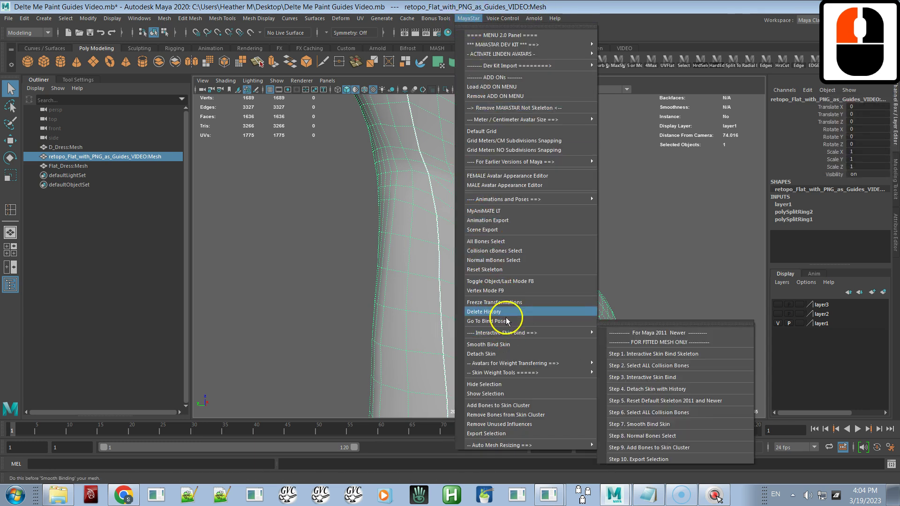
{"action": "left_click", "coordinate": [502, 312]}
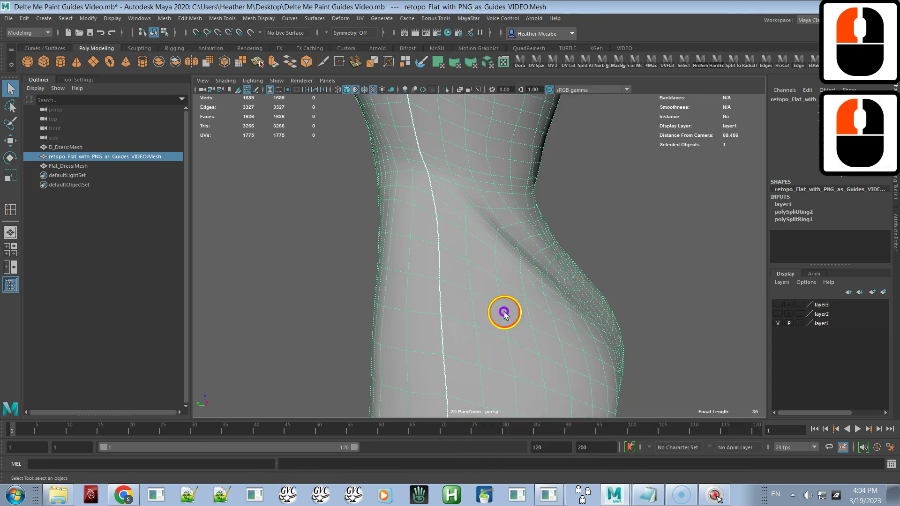
Transfer the vertex positions from D_Dress to the retopologized dress again so the new waist loops conform.
{"action": "left_click", "coordinate": [70, 148]}
{"action": "left_click", "coordinate": [73, 155], "text": "ctrl"}
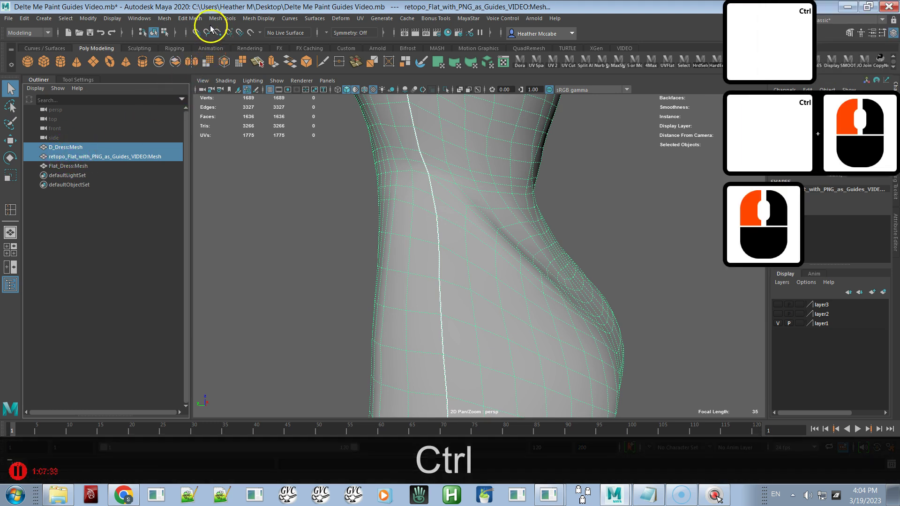
{"action": "left_click", "coordinate": [162, 19]}
{"action": "left_click_drag", "start_coordinate": [382, 203], "coordinate": [517, 247], "text": "alt"}
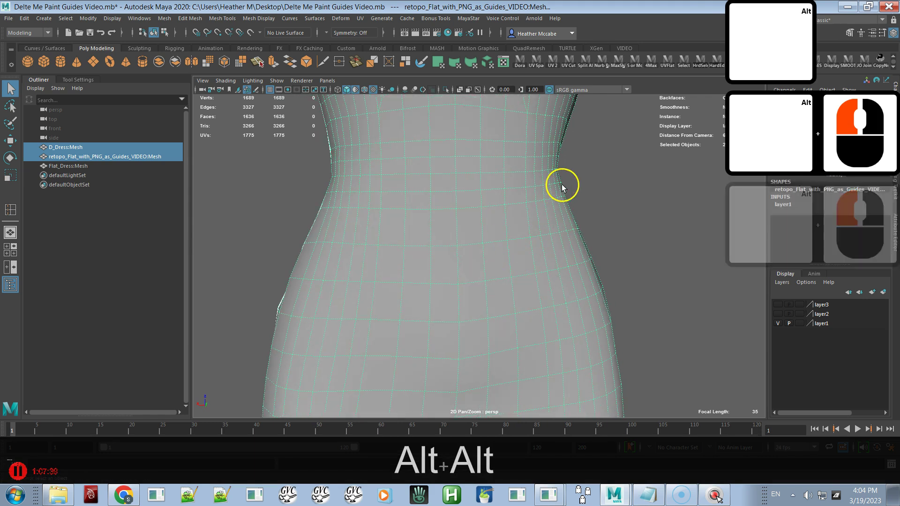
{"action": "left_click", "coordinate": [258, 18]}
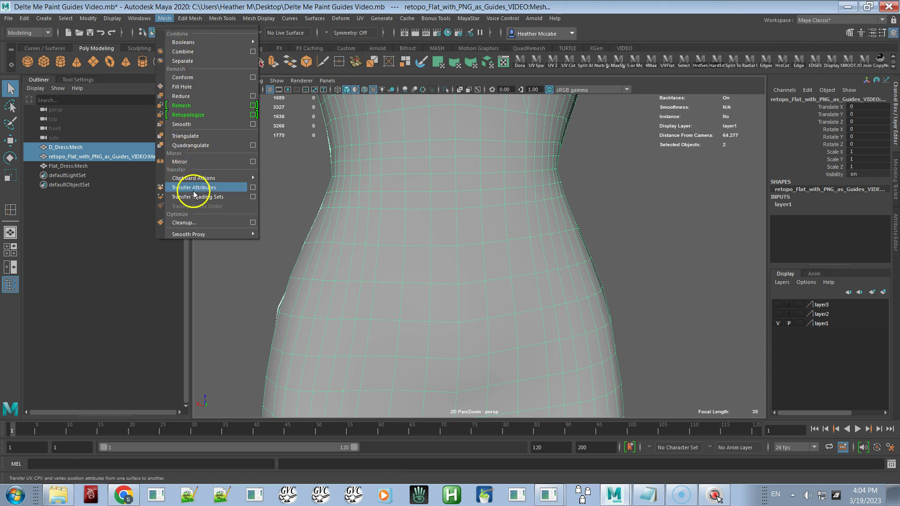
{"action": "left_click", "coordinate": [194, 190]}
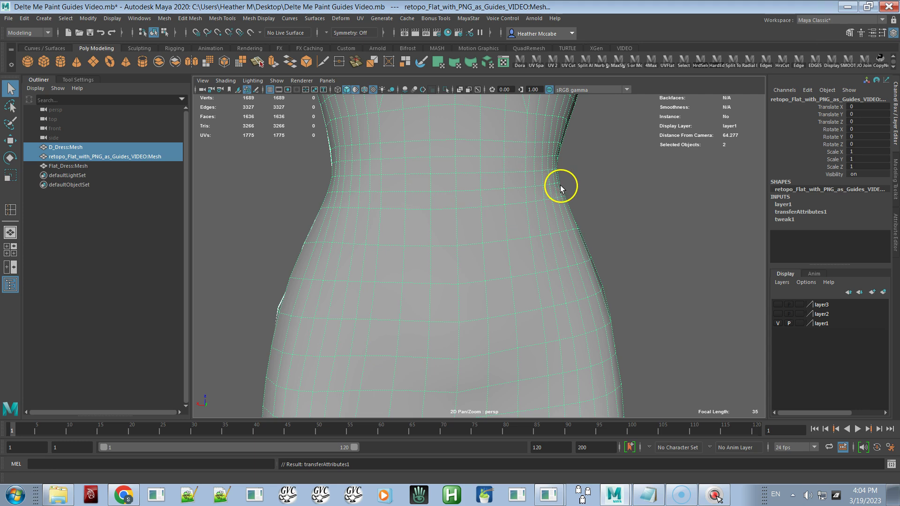
Examine the shaded surface of the conformed dress from the waist, the back and all around.
{"action": "left_click_drag", "start_coordinate": [530, 181], "coordinate": [417, 205], "text": "alt"}
{"action": "left_click", "coordinate": [338, 237]}
{"action": "left_click_drag", "start_coordinate": [339, 237], "coordinate": [444, 192], "text": "alt"}
{"action": "right_click_drag", "start_coordinate": [444, 230], "coordinate": [445, 209], "text": "alt"}
{"action": "left_click_drag", "start_coordinate": [444, 208], "coordinate": [508, 257], "text": "alt"}
{"action": "right_click_drag", "start_coordinate": [508, 258], "coordinate": [434, 267], "text": "alt"}
{"action": "left_click_drag", "start_coordinate": [434, 267], "coordinate": [345, 284], "text": "alt"}
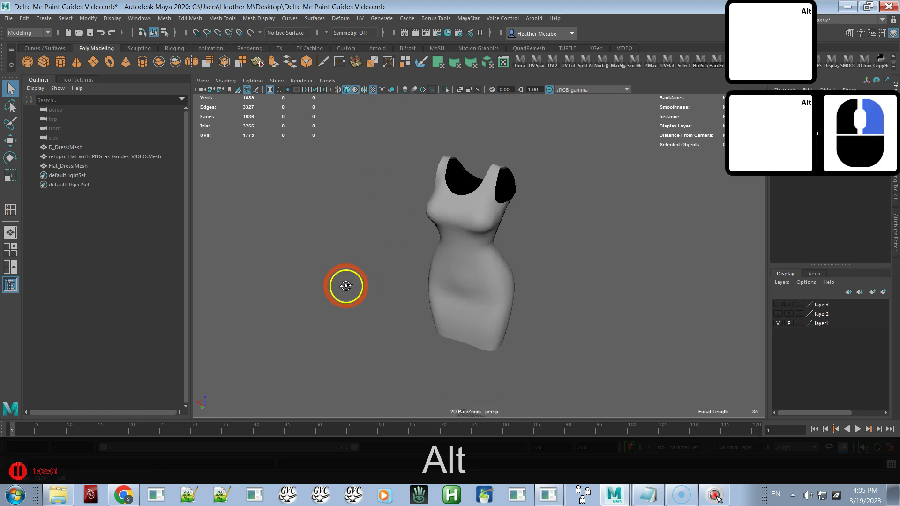
{"action": "left_click_drag", "start_coordinate": [519, 308], "coordinate": [409, 290], "text": "alt"}
{"action": "right_click_drag", "start_coordinate": [409, 290], "coordinate": [553, 243], "text": "alt"}
{"action": "left_click_drag", "start_coordinate": [553, 243], "coordinate": [486, 307], "text": "alt"}
Examine the retopologized dress's wireframe around the neckline, shoulder straps, armholes and upper back.
{"action": "left_click", "coordinate": [493, 306]}
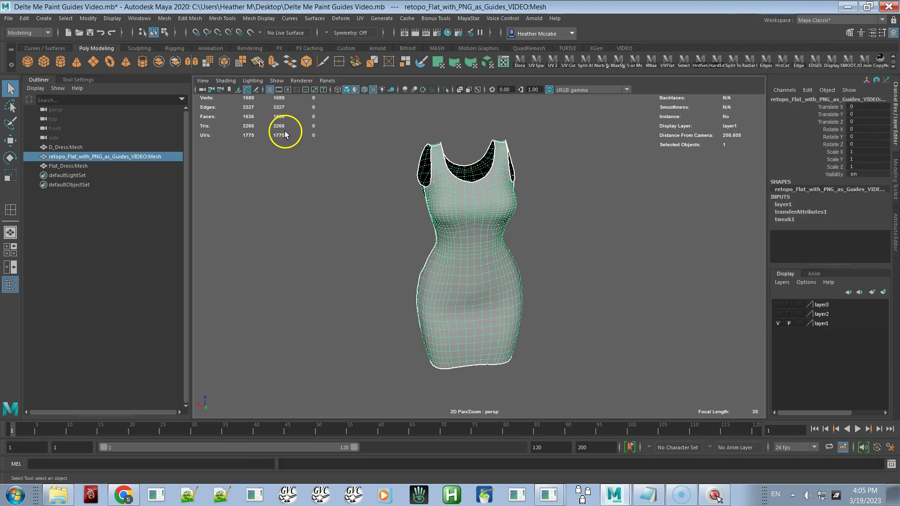
{"action": "left_click_drag", "start_coordinate": [485, 251], "coordinate": [420, 244], "text": "alt"}
{"action": "right_click_drag", "start_coordinate": [415, 253], "coordinate": [555, 263], "text": "alt"}
{"action": "left_click_drag", "start_coordinate": [598, 285], "coordinate": [639, 300], "text": "alt"}
{"action": "middle_click_drag", "start_coordinate": [455, 192], "coordinate": [428, 217], "text": "alt"}
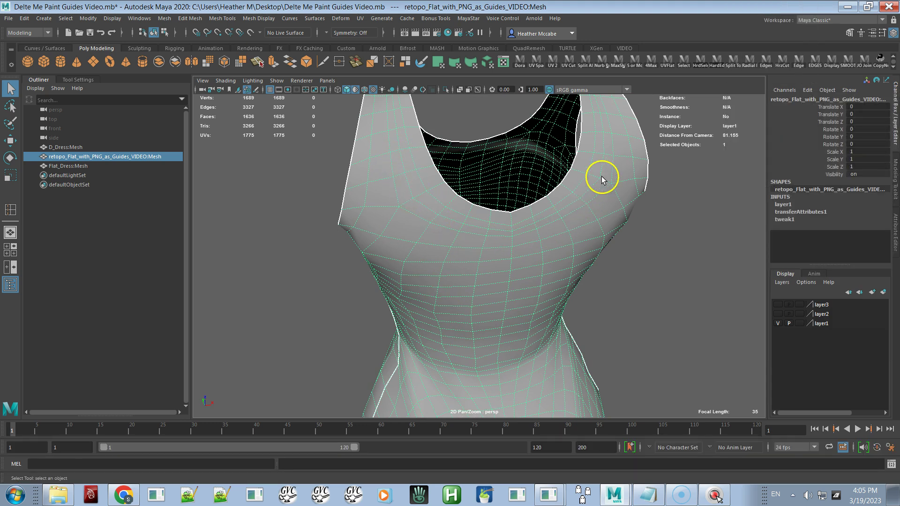
{"action": "left_click_drag", "start_coordinate": [595, 130], "coordinate": [511, 239], "text": "alt"}
{"action": "right_click_drag", "start_coordinate": [511, 239], "coordinate": [501, 282], "text": "alt"}
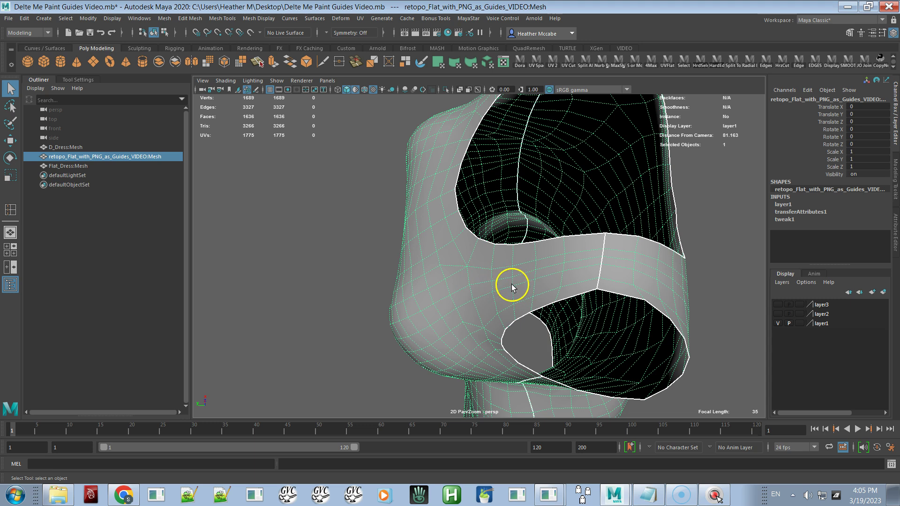
{"action": "left_click_drag", "start_coordinate": [538, 275], "coordinate": [458, 255], "text": "alt"}
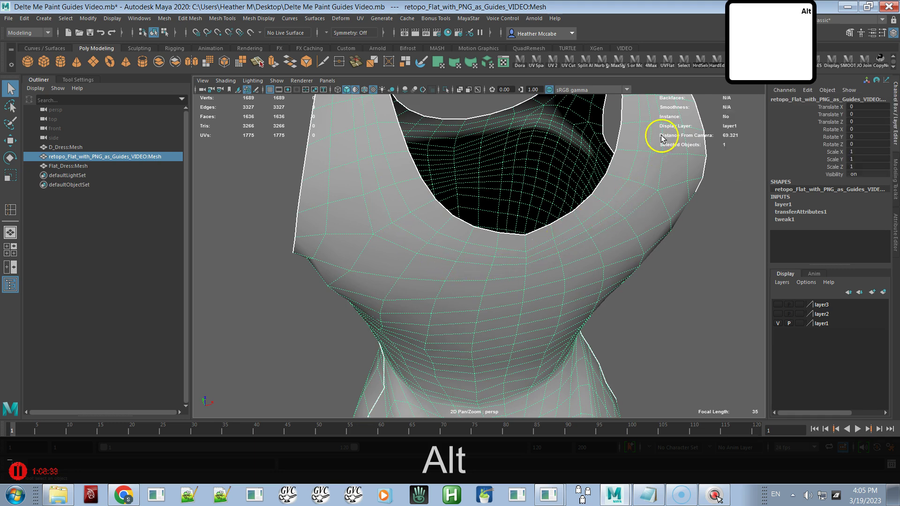
{"action": "right_click_drag", "start_coordinate": [620, 213], "coordinate": [477, 292], "text": "alt"}
{"action": "left_click_drag", "start_coordinate": [477, 292], "coordinate": [538, 265], "text": "alt"}
{"action": "mouse_move", "coordinate": [538, 265]}
{"action": "right_mouse_down", "text": "alt"}
{"action": "mouse_move", "coordinate": [530, 301]}
{"action": "mouse_move", "coordinate": [538, 255]}
{"action": "right_mouse_up", "text": "alt"}
{"action": "middle_click_drag", "start_coordinate": [537, 256], "coordinate": [536, 231], "text": "alt"}
{"action": "mouse_move", "coordinate": [516, 260]}
{"action": "left_mouse_down", "text": "alt"}
{"action": "mouse_move", "coordinate": [580, 268]}
{"action": "mouse_move", "coordinate": [528, 263]}
{"action": "left_mouse_up", "text": "alt"}
{"action": "right_click_drag", "start_coordinate": [524, 281], "coordinate": [469, 281], "text": "alt"}
{"action": "left_click_drag", "start_coordinate": [468, 281], "coordinate": [324, 277], "text": "alt"}
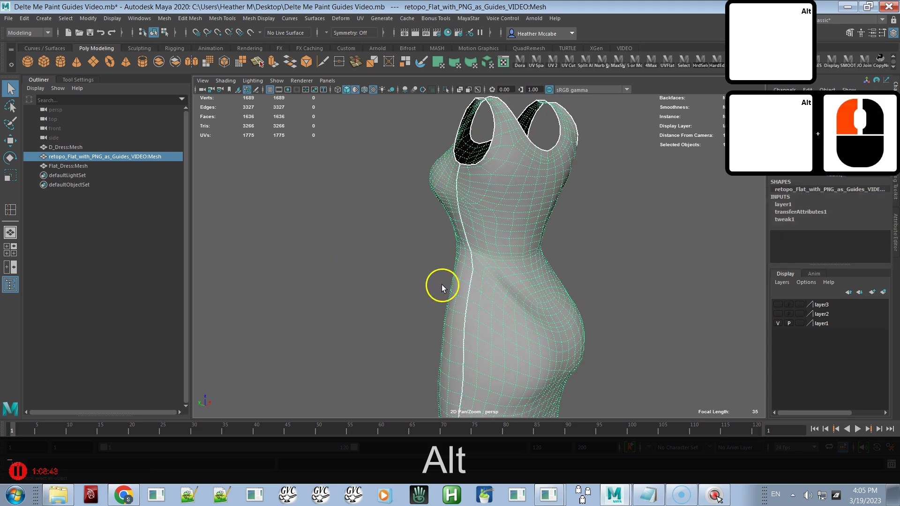
Hide layer1, show layer2 and select the original D_Dress mesh for comparison.
{"action": "left_click_drag", "start_coordinate": [778, 323], "coordinate": [778, 306]}
{"action": "left_click", "coordinate": [778, 314]}
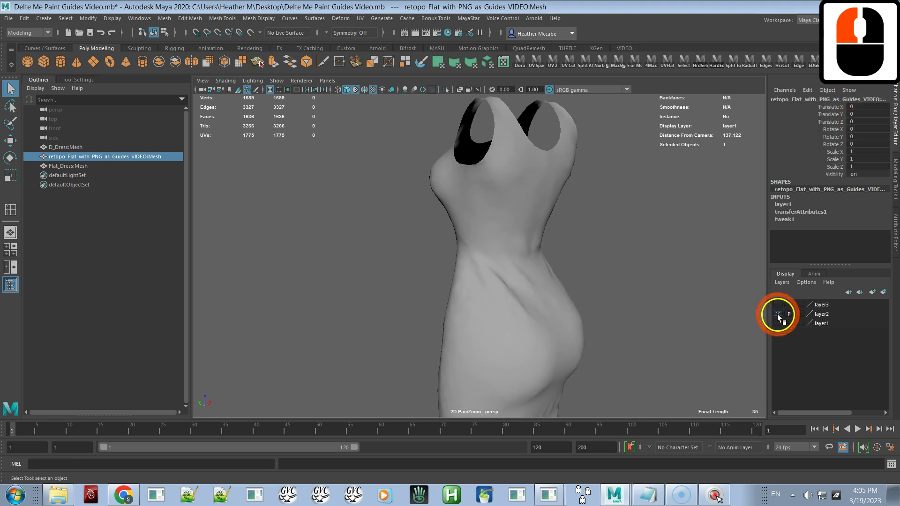
{"action": "left_click", "coordinate": [532, 326]}
Examine the triangulated wireframe, side seam and back creases of the original D_Dress mesh.
{"action": "left_click_drag", "start_coordinate": [558, 327], "coordinate": [512, 325], "text": "alt"}
{"action": "middle_click_drag", "start_coordinate": [512, 325], "coordinate": [609, 306], "text": "alt"}
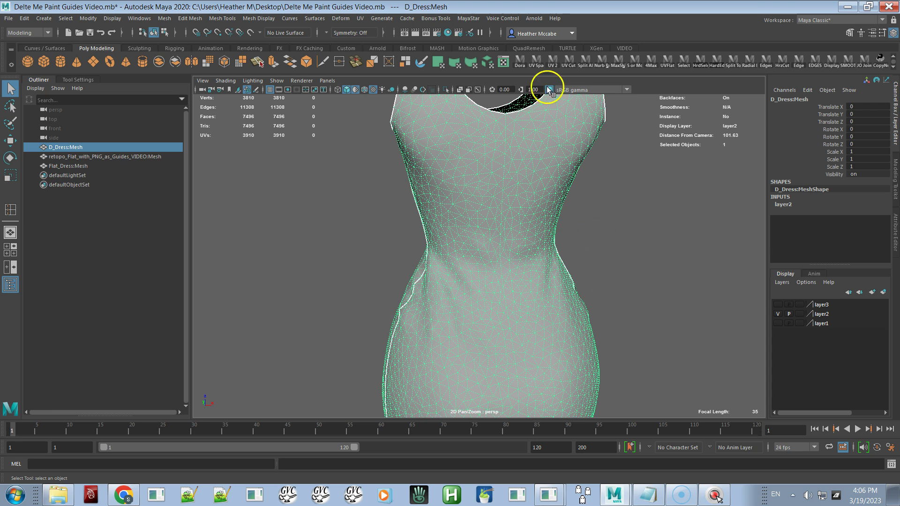
{"action": "left_click_drag", "start_coordinate": [528, 254], "coordinate": [552, 248], "text": "alt"}
{"action": "left_click_drag", "start_coordinate": [508, 205], "coordinate": [490, 197], "text": "alt"}
{"action": "right_click_drag", "start_coordinate": [491, 198], "coordinate": [599, 203], "text": "alt"}
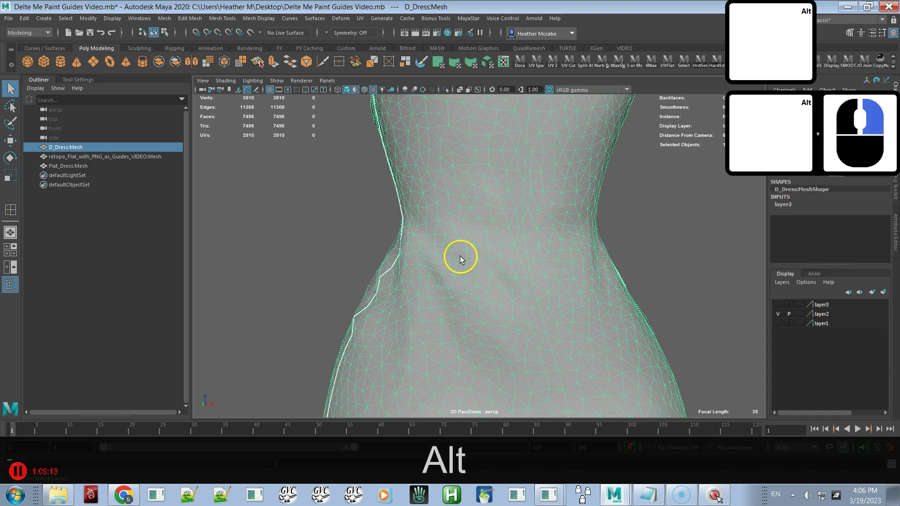
{"action": "left_click_drag", "start_coordinate": [435, 270], "coordinate": [614, 277], "text": "alt"}
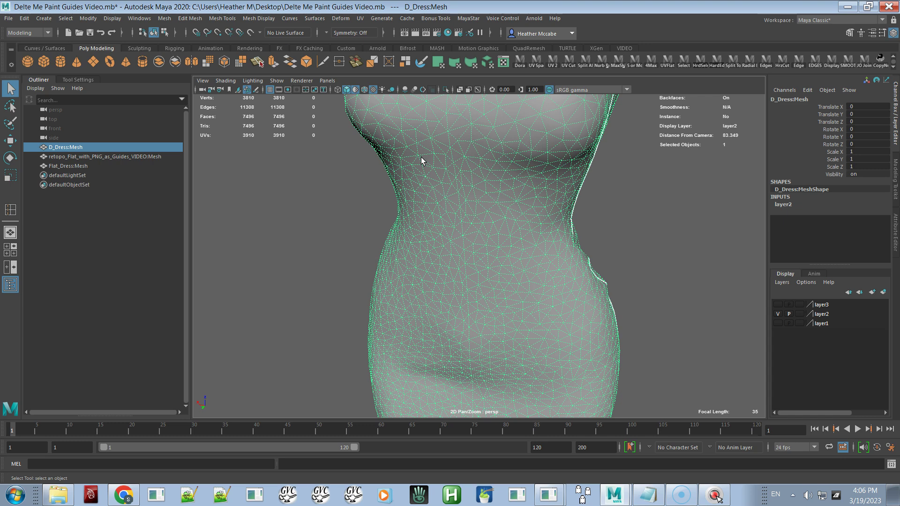
{"action": "left_click_drag", "start_coordinate": [485, 203], "coordinate": [430, 223], "text": "alt"}
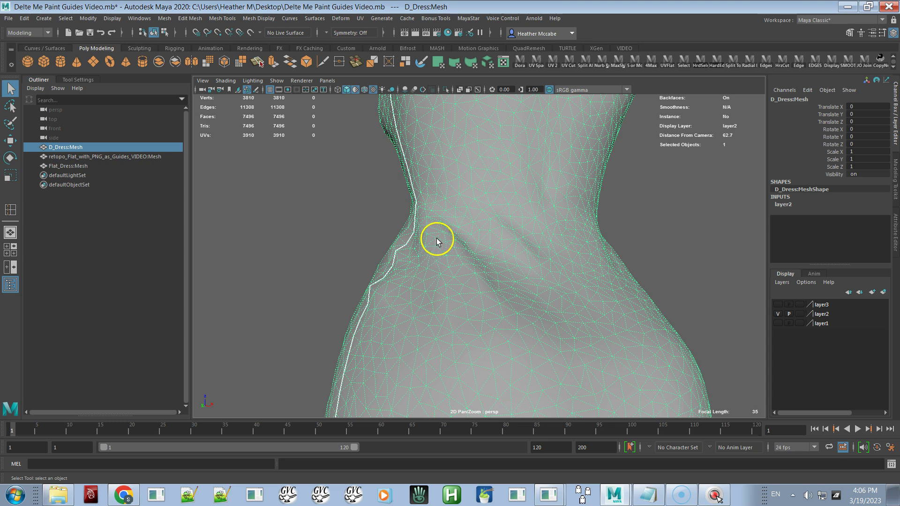
{"action": "left_click_drag", "start_coordinate": [464, 247], "coordinate": [454, 235], "text": "alt"}
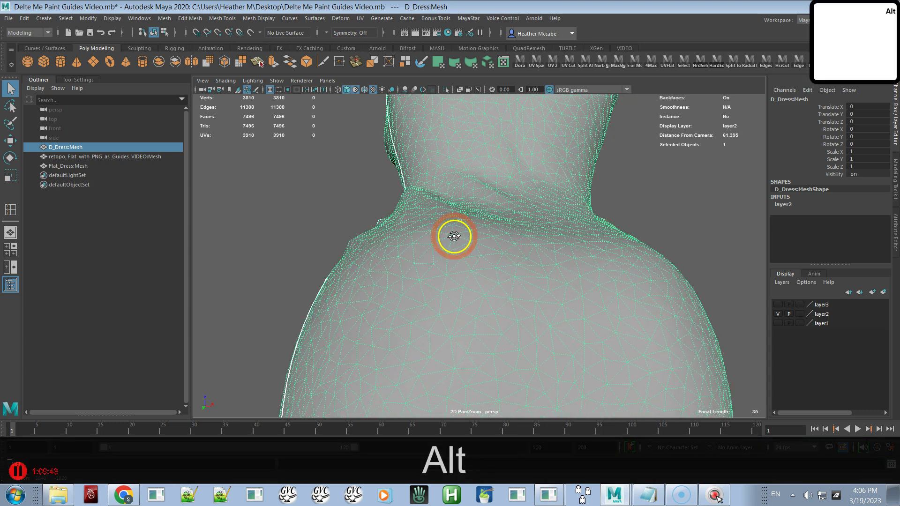
{"action": "left_click_drag", "start_coordinate": [413, 186], "coordinate": [529, 246], "text": "alt"}
{"action": "right_click_drag", "start_coordinate": [539, 248], "coordinate": [473, 157], "text": "alt"}
{"action": "left_click_drag", "start_coordinate": [473, 157], "coordinate": [459, 137], "text": "alt"}
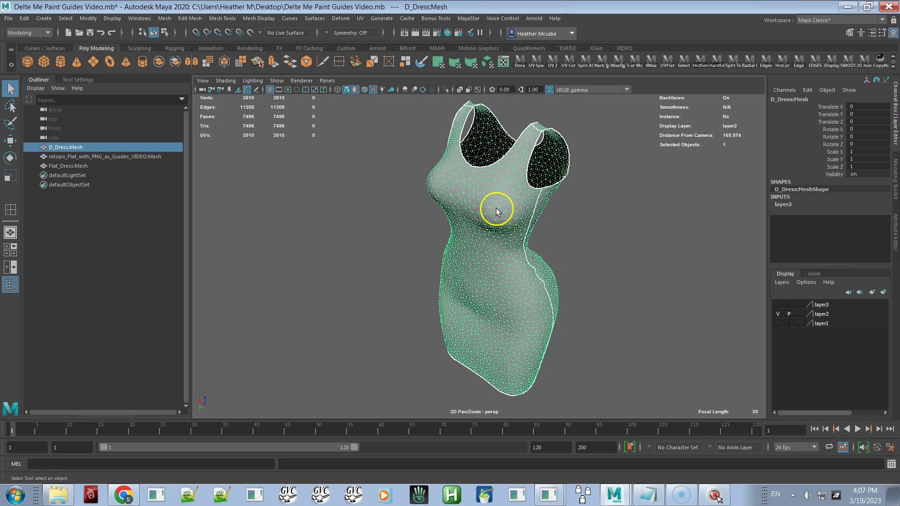
Hide layer2, show layer1 and select the retopologized dress.
{"action": "left_click", "coordinate": [778, 313]}
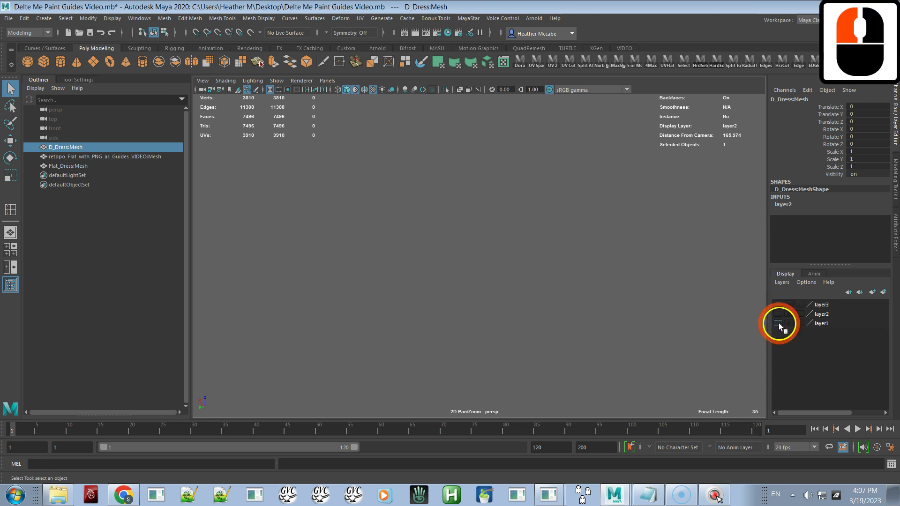
{"action": "left_click", "coordinate": [778, 323]}
{"action": "left_click", "coordinate": [543, 299]}
Examine the quad edge flow over the back, hips and side seam of the retopologized dress.
{"action": "left_click_drag", "start_coordinate": [537, 297], "coordinate": [564, 282], "text": "alt"}
{"action": "left_click_drag", "start_coordinate": [496, 279], "coordinate": [669, 263], "text": "alt"}
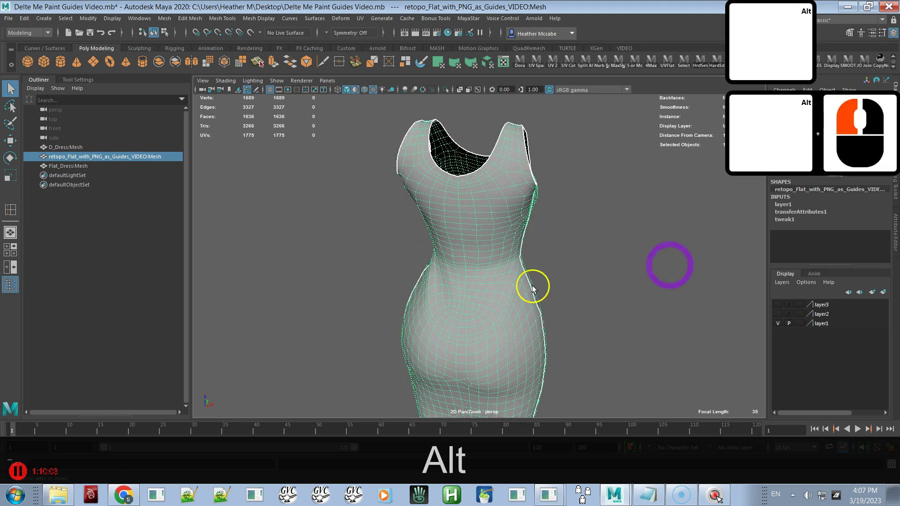
{"action": "left_click_drag", "start_coordinate": [432, 305], "coordinate": [460, 302], "text": "alt"}
{"action": "right_click_drag", "start_coordinate": [460, 301], "coordinate": [491, 343], "text": "alt"}
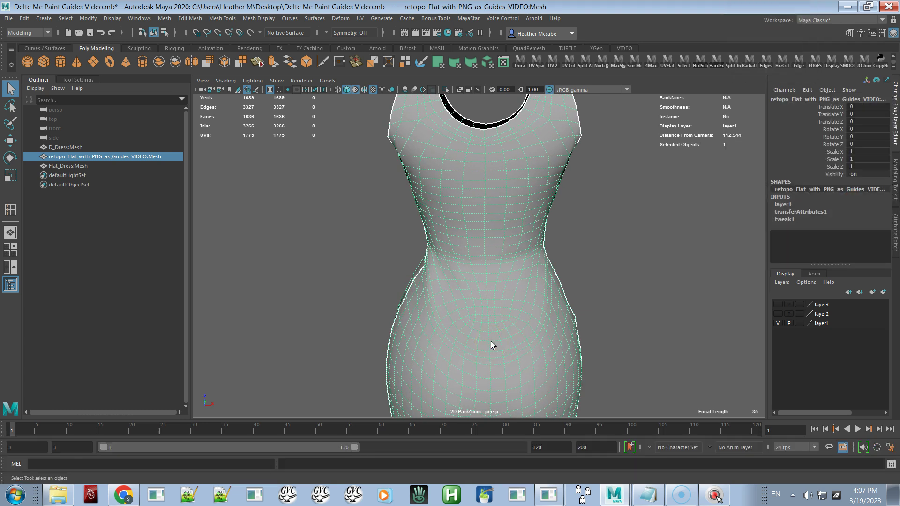
{"action": "left_click_drag", "start_coordinate": [491, 342], "coordinate": [592, 253], "text": "alt"}
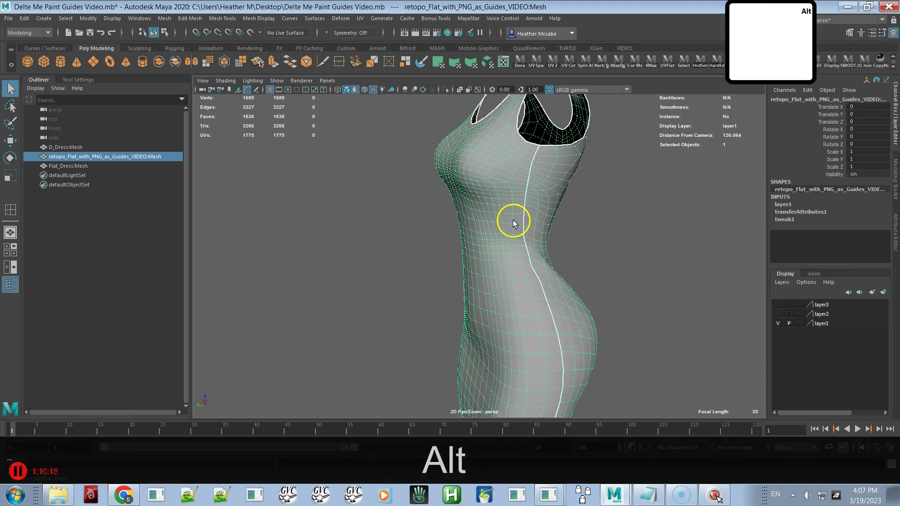
{"action": "right_click_drag", "start_coordinate": [521, 241], "coordinate": [454, 237], "text": "alt"}
{"action": "left_click_drag", "start_coordinate": [454, 237], "coordinate": [439, 151], "text": "alt"}
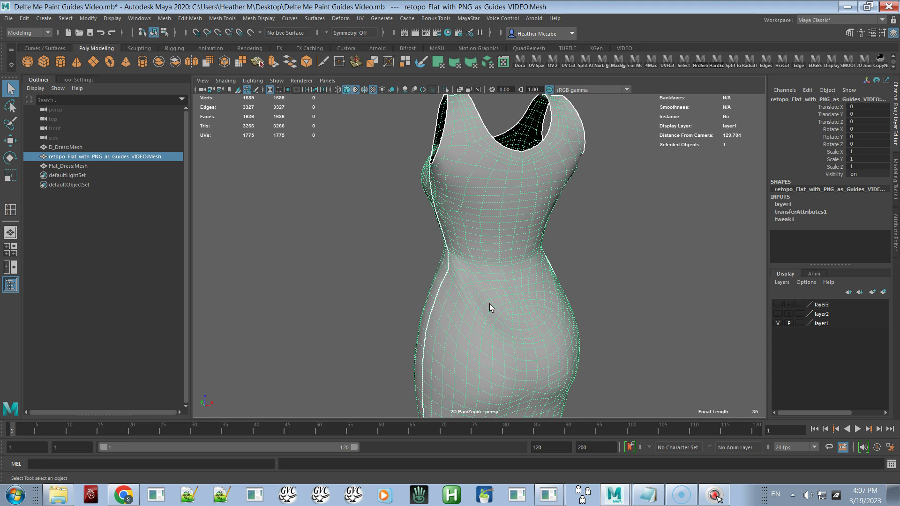
{"action": "left_click_drag", "start_coordinate": [491, 309], "coordinate": [568, 315], "text": "alt"}
{"action": "left_click", "coordinate": [568, 315], "text": "alt"}
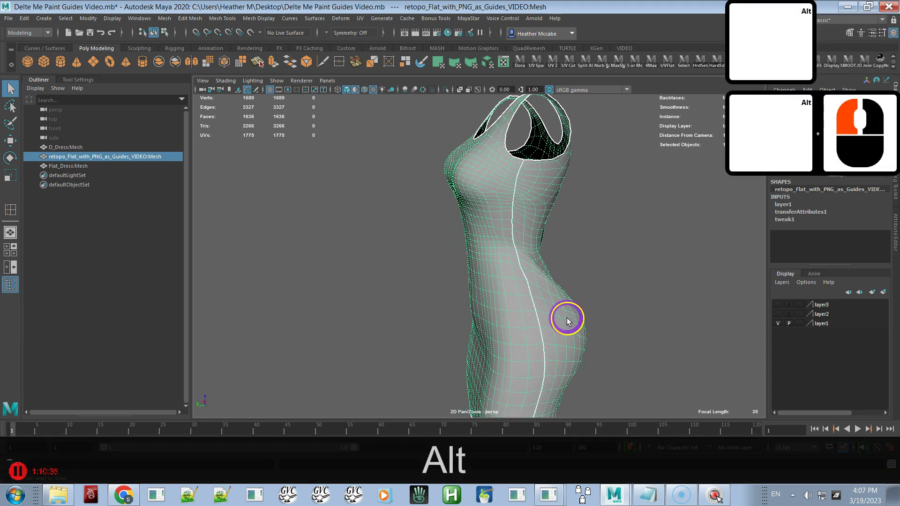
{"action": "right_click_drag", "start_coordinate": [517, 302], "coordinate": [549, 297], "text": "alt"}
{"action": "left_click", "coordinate": [548, 298], "text": "alt"}
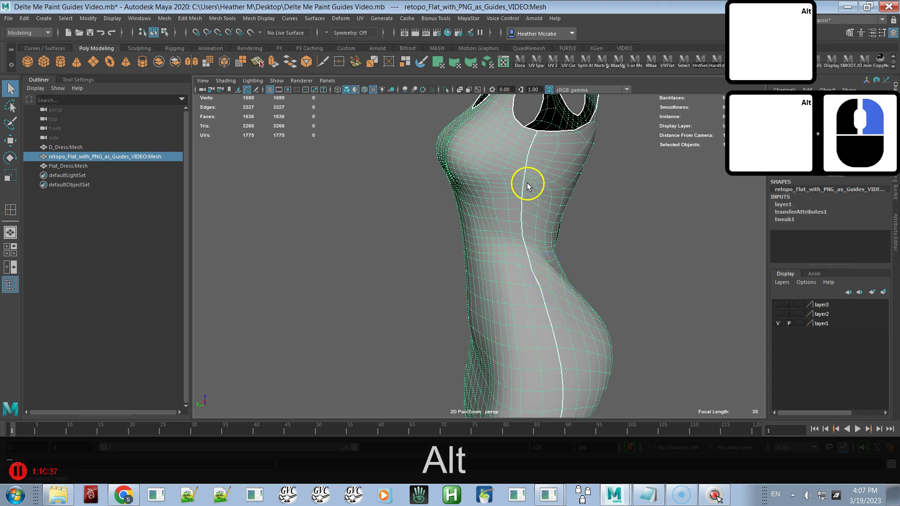
Examine the retopologized dress's side seam and surrounding edge flow close up at the waist.
{"action": "left_click_drag", "start_coordinate": [553, 304], "coordinate": [436, 266], "text": "alt"}
{"action": "right_click_drag", "start_coordinate": [436, 266], "coordinate": [520, 402], "text": "alt"}
{"action": "middle_click_drag", "start_coordinate": [435, 193], "coordinate": [505, 230], "text": "alt"}
{"action": "right_click_drag", "start_coordinate": [503, 232], "coordinate": [511, 285], "text": "alt"}
{"action": "middle_click", "coordinate": [509, 285], "text": "alt"}
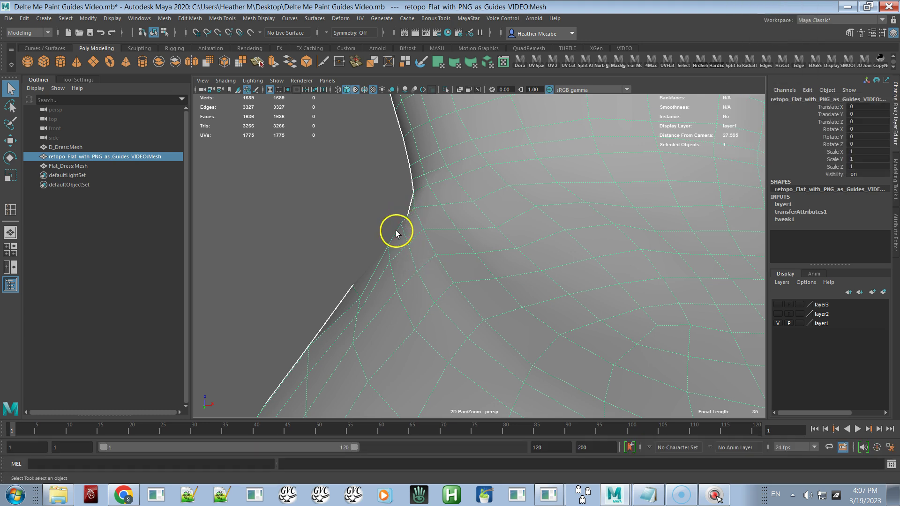
{"action": "left_click_drag", "start_coordinate": [392, 241], "coordinate": [408, 225], "text": "alt"}
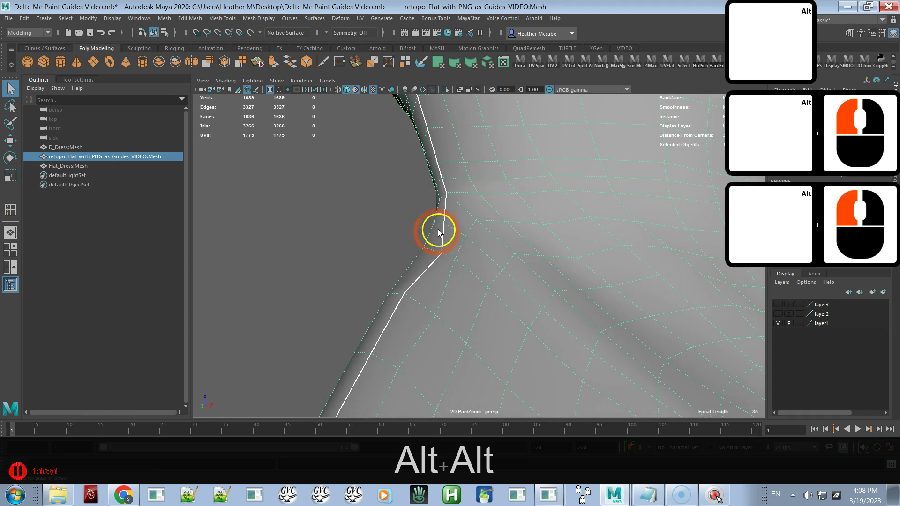
{"action": "right_click_drag", "start_coordinate": [536, 318], "coordinate": [391, 195], "text": "alt"}
{"action": "left_click_drag", "start_coordinate": [392, 195], "coordinate": [542, 227], "text": "alt"}
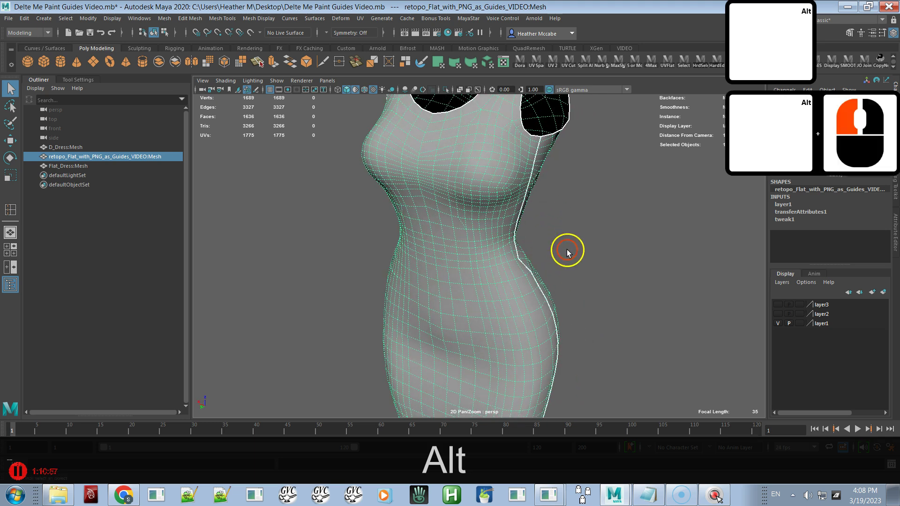
View the dress's smooth shaded surface without the selection wireframe and select the mesh again.
{"action": "left_click", "coordinate": [532, 262]}
{"action": "right_click_drag", "start_coordinate": [511, 274], "coordinate": [395, 175], "text": "alt"}
{"action": "left_click_drag", "start_coordinate": [395, 175], "coordinate": [472, 201], "text": "alt"}
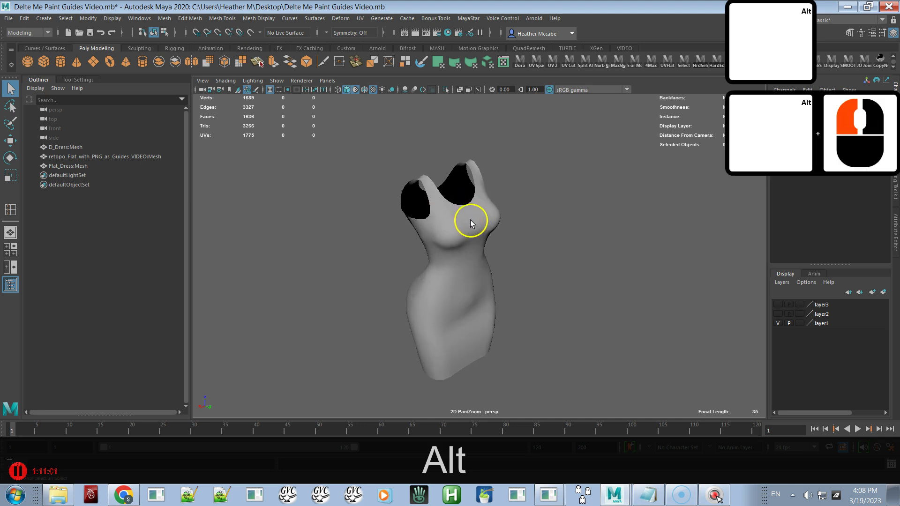
{"action": "left_click", "coordinate": [470, 220]}
Examine the full quad wireframe of the retopologized dress from the front, side and back.
{"action": "left_click_drag", "start_coordinate": [562, 325], "coordinate": [504, 310], "text": "alt"}
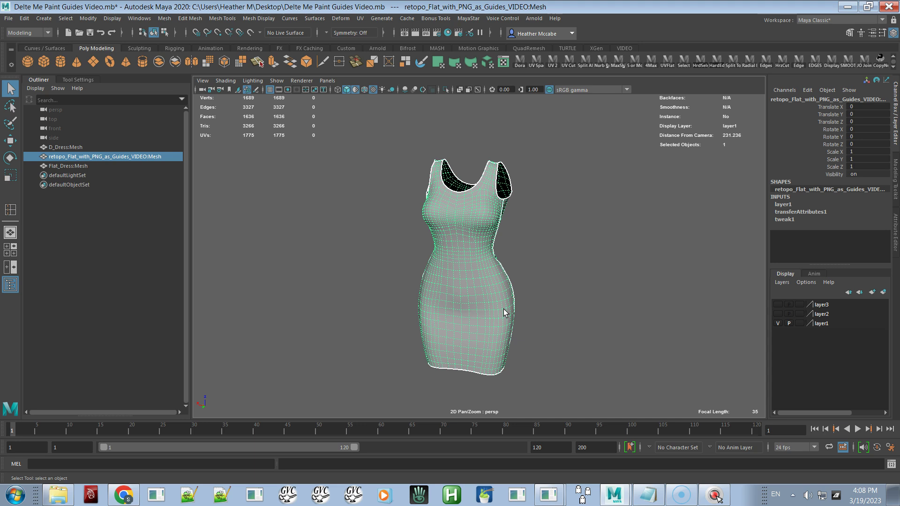
{"action": "left_click_drag", "start_coordinate": [504, 313], "coordinate": [573, 294], "text": "alt"}
{"action": "left_click", "coordinate": [571, 294], "text": "alt"}
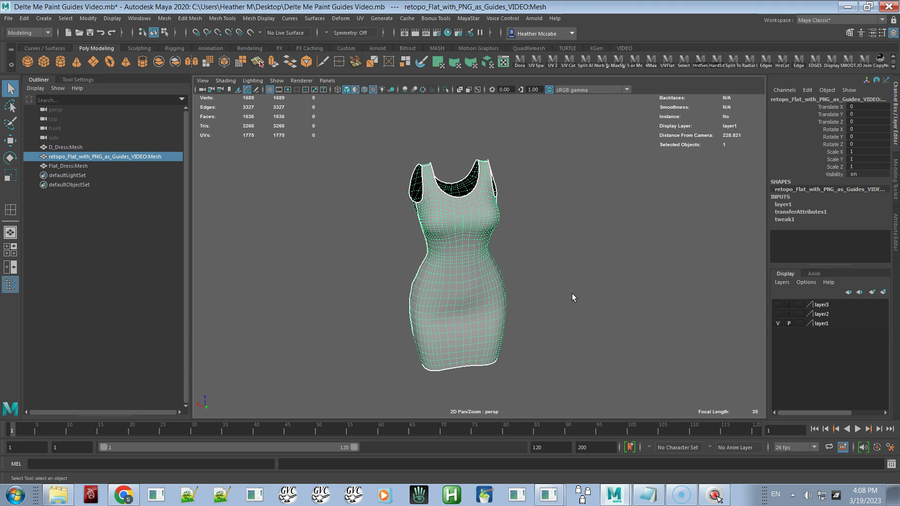
{"action": "left_click_drag", "start_coordinate": [563, 273], "coordinate": [436, 269], "text": "alt"}
{"action": "right_click_drag", "start_coordinate": [435, 269], "coordinate": [566, 295], "text": "alt"}
{"action": "left_click_drag", "start_coordinate": [566, 296], "coordinate": [520, 301], "text": "alt"}
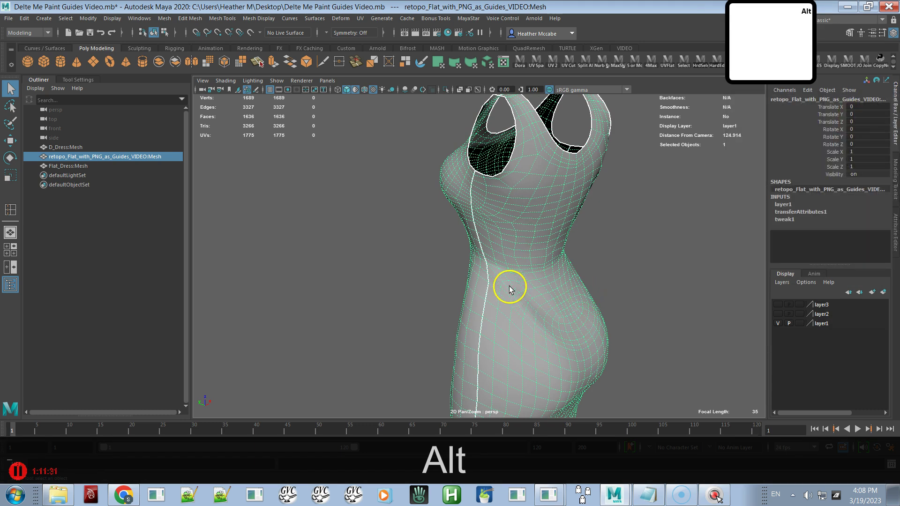
{"action": "left_click_drag", "start_coordinate": [508, 285], "coordinate": [564, 289], "text": "alt"}
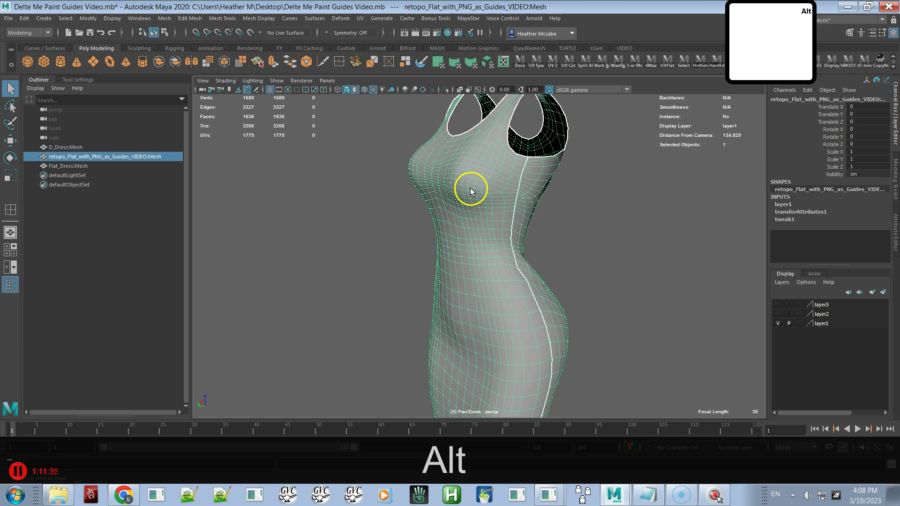
{"action": "left_click_drag", "start_coordinate": [467, 202], "coordinate": [537, 221], "text": "alt"}
{"action": "right_click_drag", "start_coordinate": [536, 221], "coordinate": [407, 229], "text": "alt"}
{"action": "left_click_drag", "start_coordinate": [407, 230], "coordinate": [370, 225], "text": "alt"}
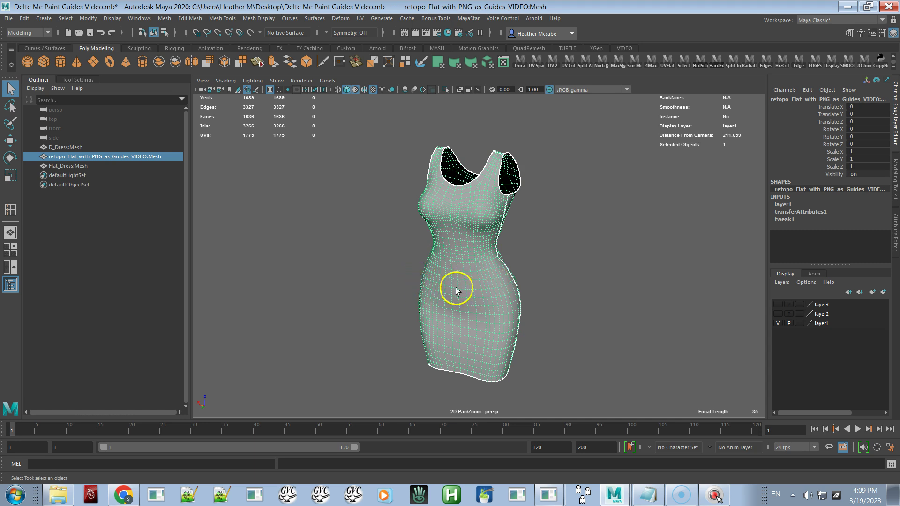
{"action": "left_click_drag", "start_coordinate": [484, 295], "coordinate": [432, 291], "text": "alt"}
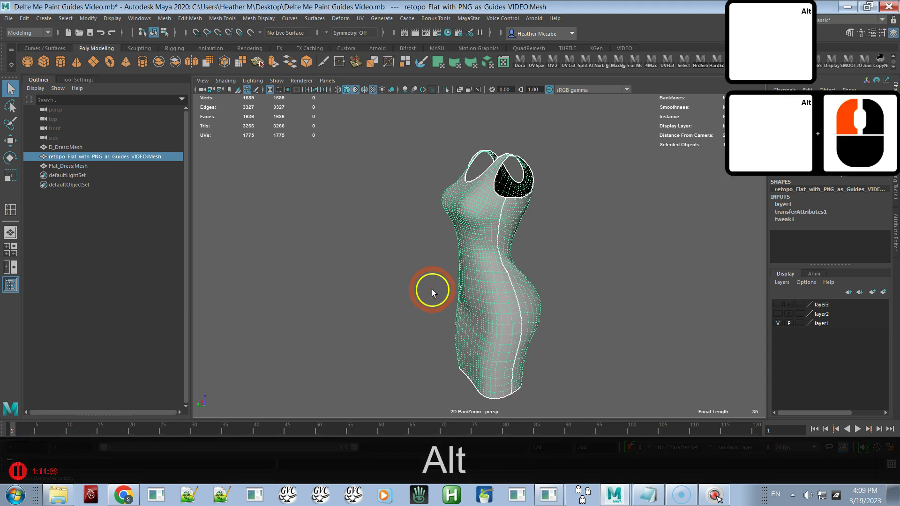
{"action": "right_click_drag", "start_coordinate": [432, 291], "coordinate": [422, 247], "text": "alt"}
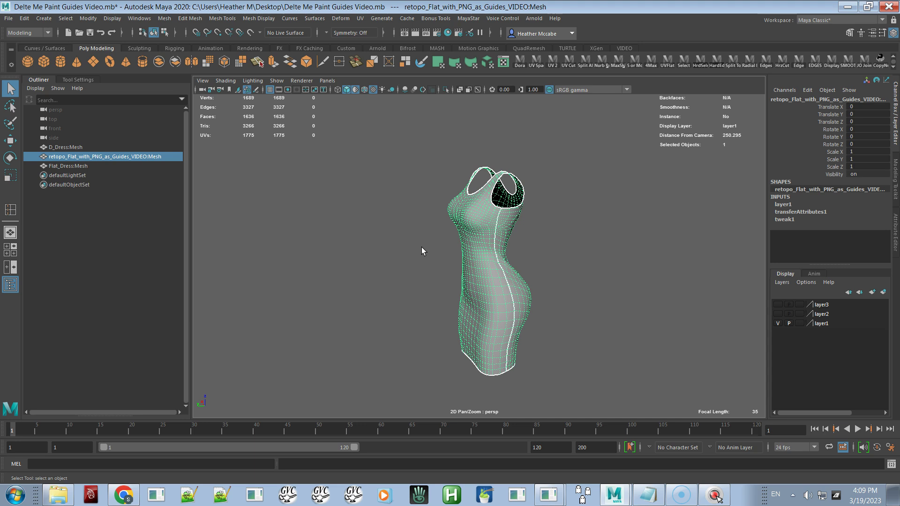
{"action": "left_click_drag", "start_coordinate": [500, 259], "coordinate": [427, 264], "text": "alt"}
{"action": "right_click_drag", "start_coordinate": [427, 265], "coordinate": [617, 272], "text": "alt"}
{"action": "mouse_move", "coordinate": [551, 286]}
{"action": "left_mouse_down", "text": "alt"}
{"action": "mouse_move", "coordinate": [528, 288]}
{"action": "mouse_move", "coordinate": [626, 283]}
{"action": "mouse_move", "coordinate": [508, 283]}
{"action": "mouse_move", "coordinate": [539, 289]}
{"action": "left_mouse_up", "text": "alt"}
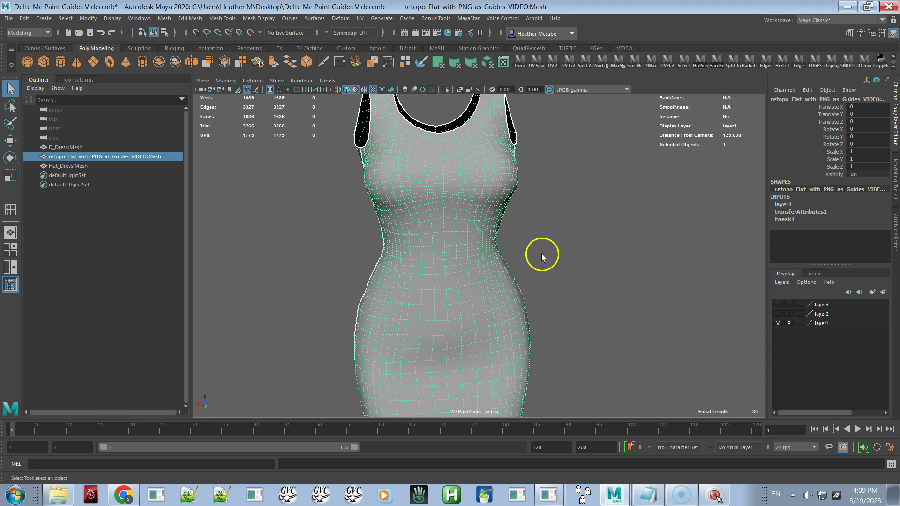
Turn off the default material and view the painted guide lines on the back of the dress.
{"action": "left_click", "coordinate": [225, 80]}
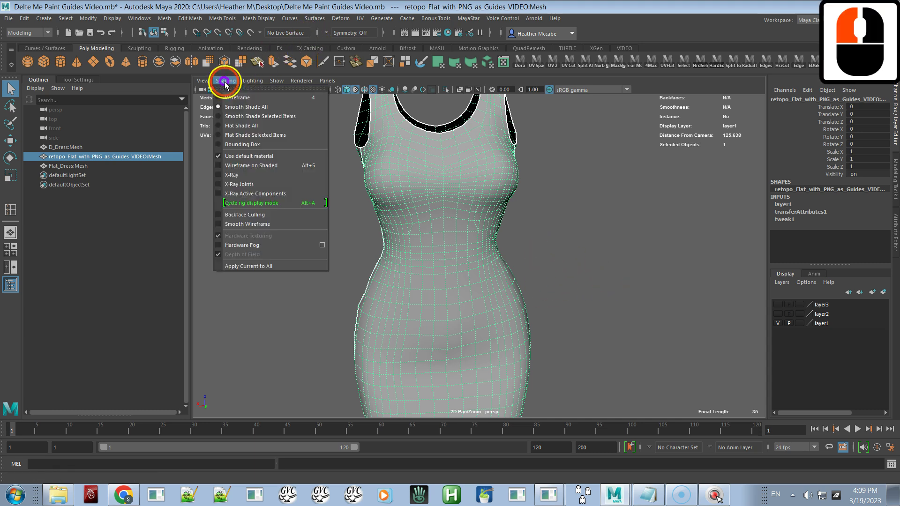
{"action": "left_click", "coordinate": [246, 156]}
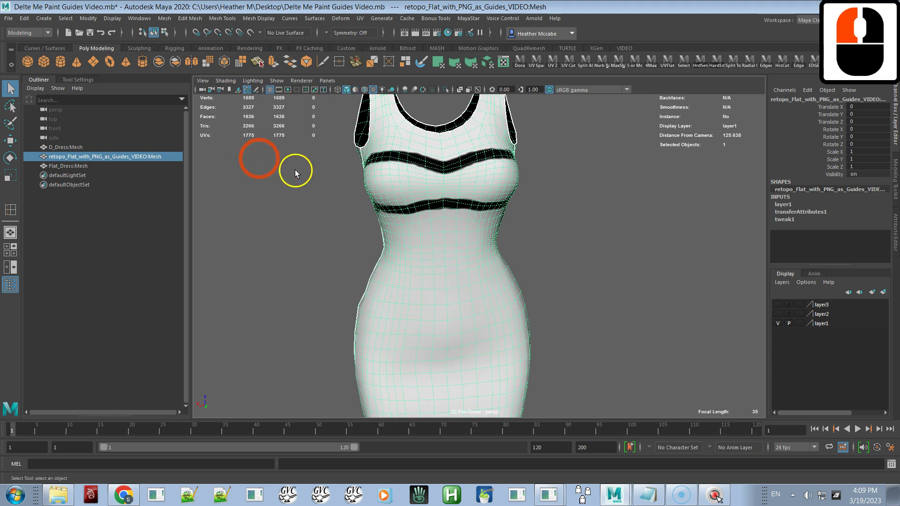
{"action": "left_click_drag", "start_coordinate": [446, 229], "coordinate": [261, 233], "text": "alt"}
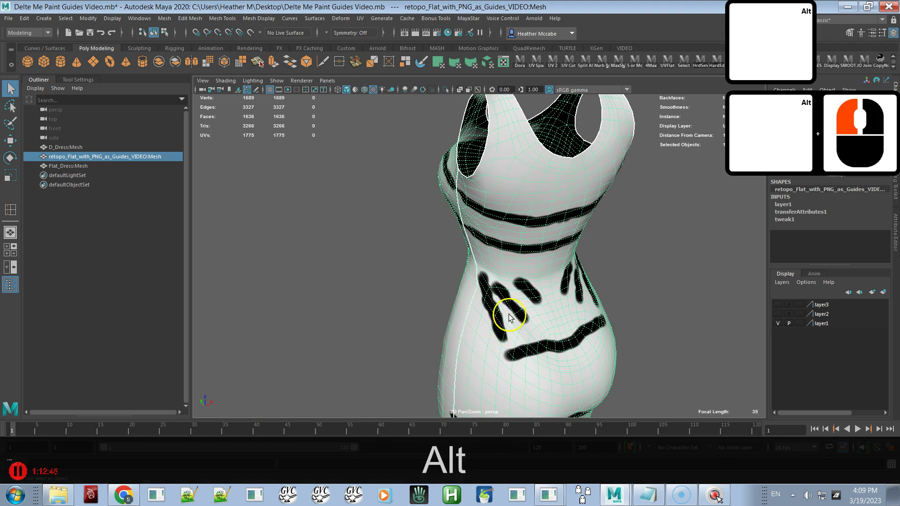
{"action": "left_click_drag", "start_coordinate": [562, 314], "coordinate": [513, 302], "text": "alt"}
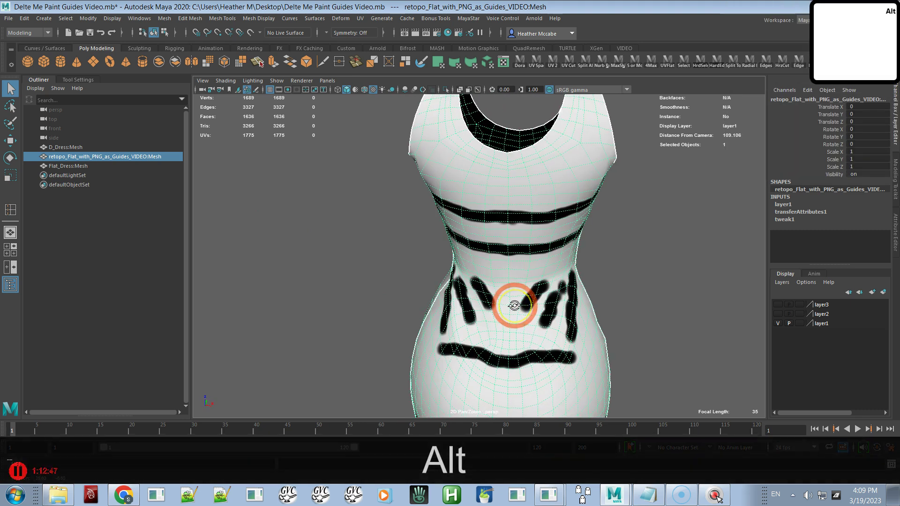
Inspect the textured dress from the front, checking the overall wireframe together with the painted bust guides.
{"action": "left_click_drag", "start_coordinate": [545, 322], "coordinate": [414, 307], "text": "alt"}
{"action": "right_click_drag", "start_coordinate": [420, 302], "coordinate": [510, 307], "text": "alt"}
{"action": "left_click_drag", "start_coordinate": [511, 308], "coordinate": [466, 311], "text": "alt"}
{"action": "right_click_drag", "start_coordinate": [466, 312], "coordinate": [412, 144], "text": "alt"}
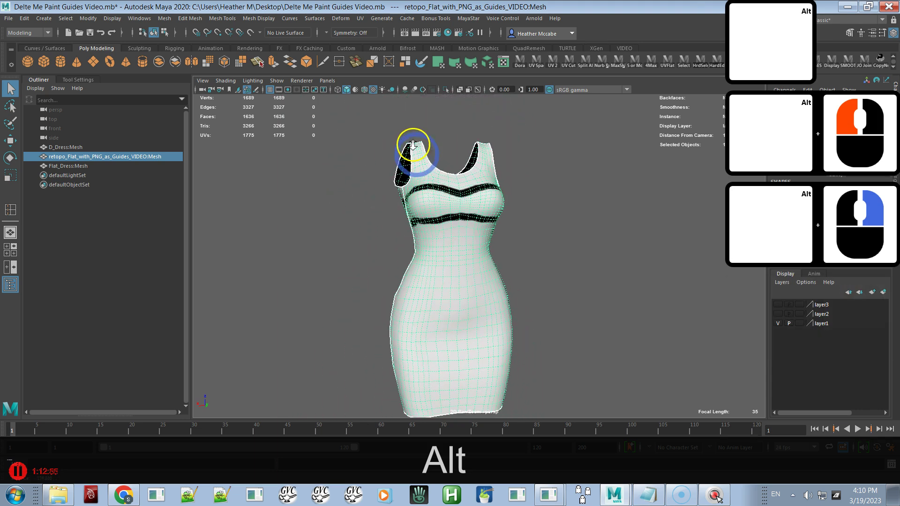
{"action": "middle_click_drag", "start_coordinate": [432, 220], "coordinate": [438, 201], "text": "alt"}
{"action": "left_click_drag", "start_coordinate": [471, 246], "coordinate": [443, 254], "text": "alt"}
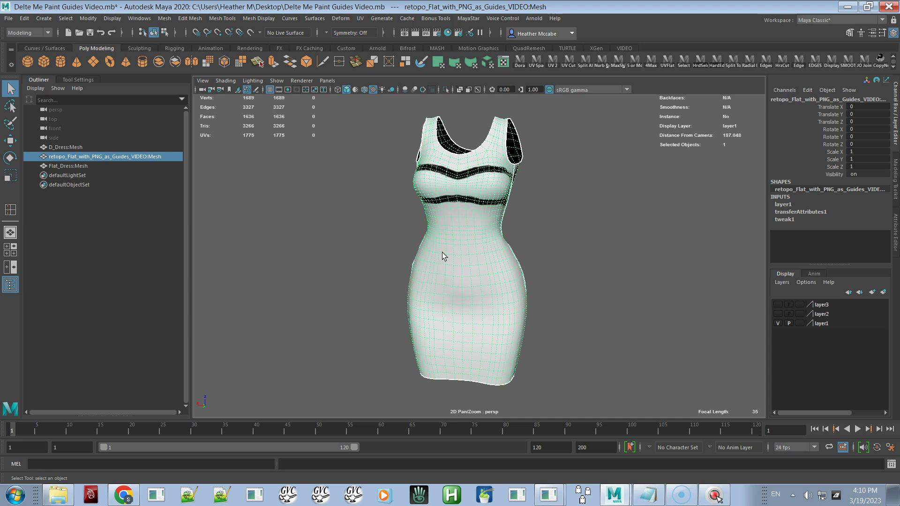
{"action": "left_click_drag", "start_coordinate": [490, 297], "coordinate": [508, 279], "text": "alt"}
{"action": "scroll", "coordinate": [521, 340], "scroll_direction": "up", "scroll_amount": 3, "text": "alt"}
{"action": "right_click_drag", "start_coordinate": [521, 340], "coordinate": [492, 267], "text": "alt"}
{"action": "left_click_drag", "start_coordinate": [492, 267], "coordinate": [559, 267], "text": "alt"}
{"action": "left_click", "coordinate": [560, 267], "text": "alt"}
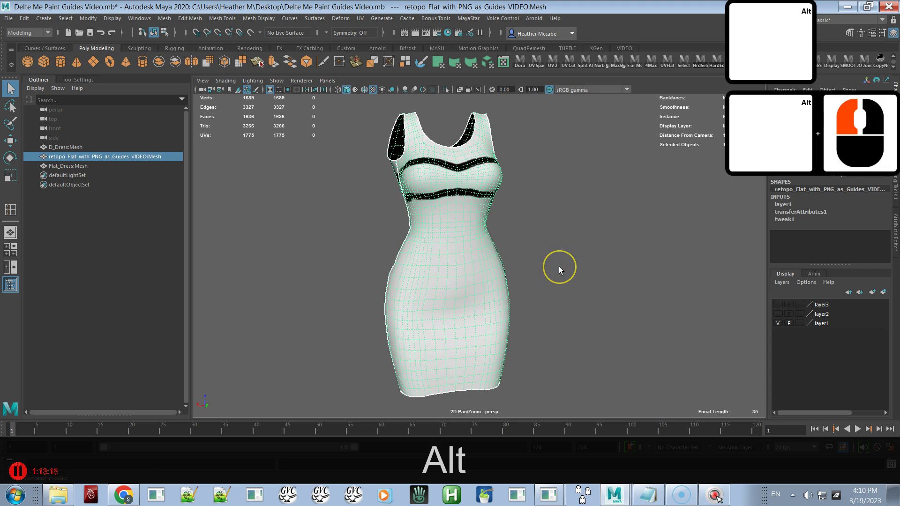
{"action": "left_click_drag", "start_coordinate": [487, 254], "coordinate": [544, 247], "text": "alt"}
{"action": "middle_click_drag", "start_coordinate": [543, 248], "coordinate": [544, 241], "text": "alt"}
{"action": "left_click_drag", "start_coordinate": [544, 241], "coordinate": [387, 267], "text": "alt"}
{"action": "middle_click_drag", "start_coordinate": [387, 267], "coordinate": [379, 270], "text": "alt"}
{"action": "right_click_drag", "start_coordinate": [379, 270], "coordinate": [375, 234], "text": "alt"}
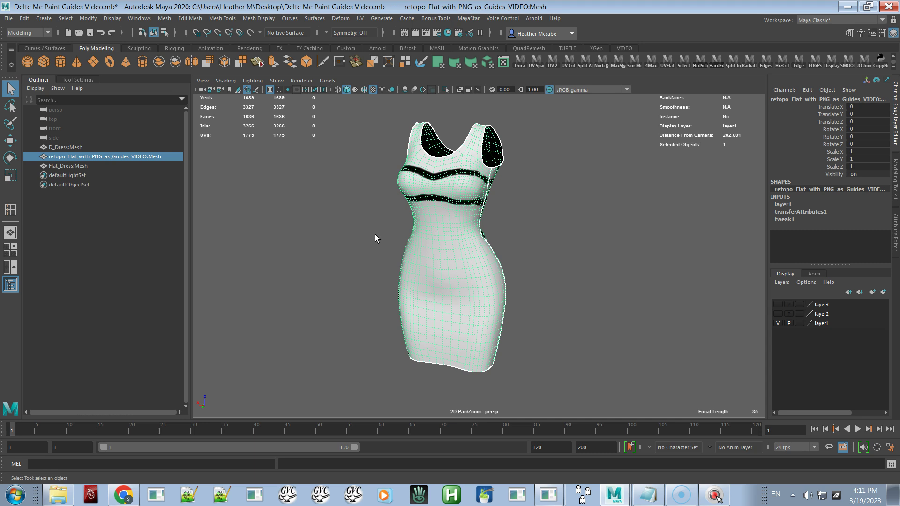
Compare the painted bands above and below the bust with the edge loops across the front and side seam.
{"action": "left_click_drag", "start_coordinate": [483, 265], "coordinate": [406, 297], "text": "alt"}
{"action": "right_click_drag", "start_coordinate": [406, 297], "coordinate": [406, 302], "text": "alt"}
{"action": "middle_click_drag", "start_coordinate": [406, 301], "coordinate": [381, 305], "text": "alt"}
{"action": "right_click_drag", "start_coordinate": [381, 305], "coordinate": [400, 255], "text": "alt"}
{"action": "left_click_drag", "start_coordinate": [399, 255], "coordinate": [501, 240], "text": "alt"}
{"action": "right_click_drag", "start_coordinate": [501, 241], "coordinate": [556, 295], "text": "alt"}
{"action": "middle_click_drag", "start_coordinate": [543, 238], "coordinate": [581, 269], "text": "alt"}
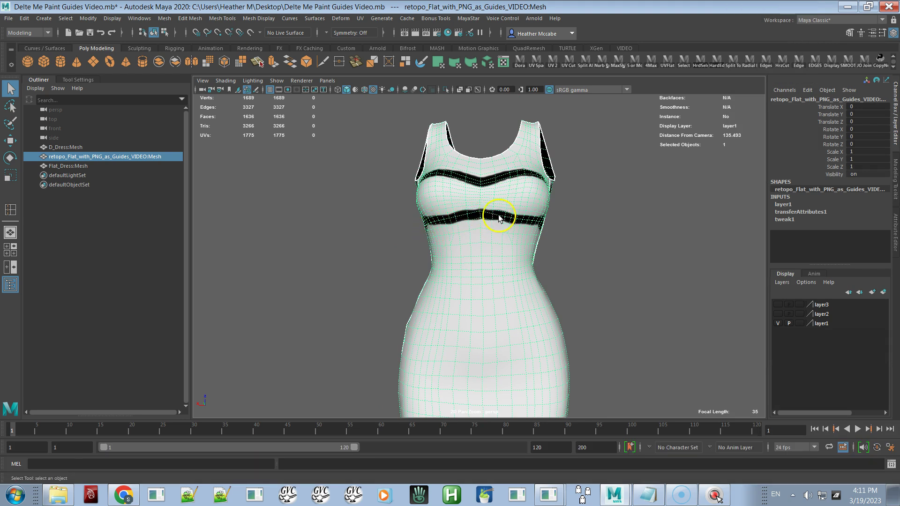
{"action": "left_click_drag", "start_coordinate": [554, 217], "coordinate": [440, 189], "text": "alt"}
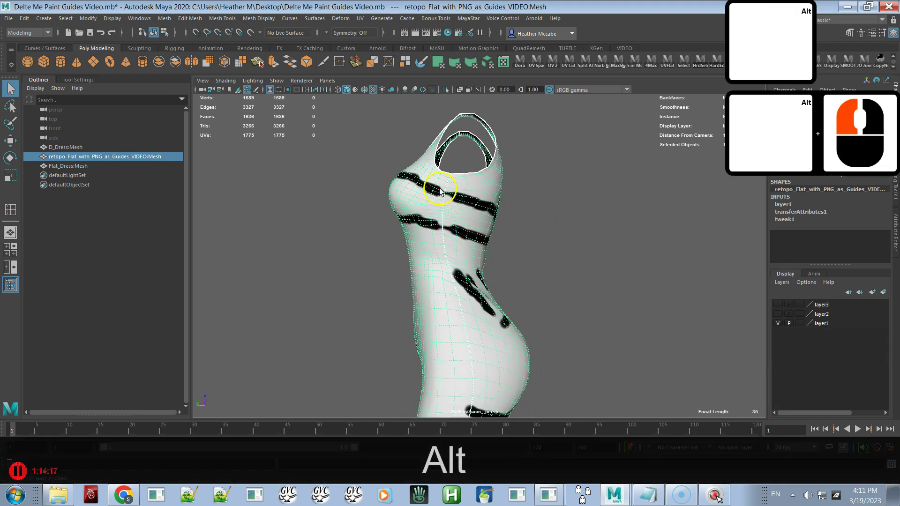
{"action": "left_click_drag", "start_coordinate": [507, 240], "coordinate": [581, 253], "text": "alt"}
{"action": "right_click_drag", "start_coordinate": [581, 253], "coordinate": [513, 246], "text": "alt"}
{"action": "middle_click_drag", "start_coordinate": [540, 266], "coordinate": [536, 231], "text": "alt"}
{"action": "left_click_drag", "start_coordinate": [538, 226], "coordinate": [576, 214], "text": "alt"}
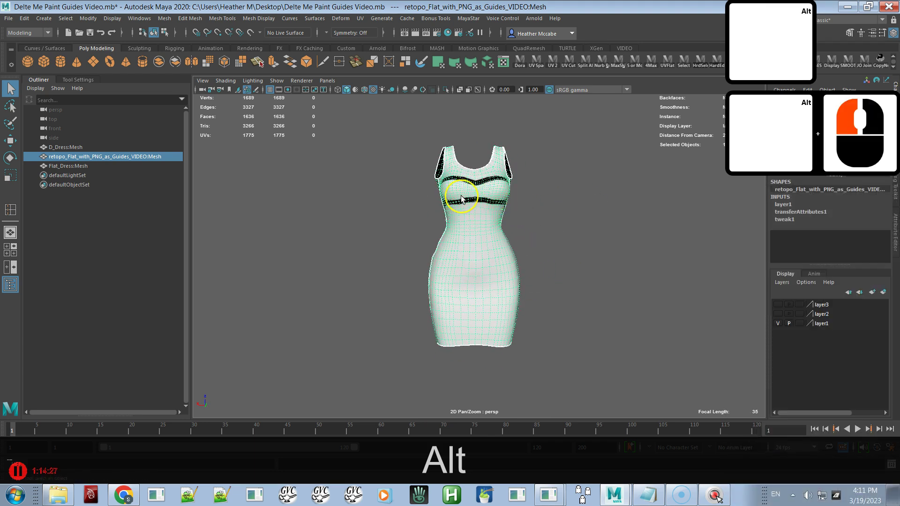
Examine how the edge flow follows the painted guides over the lower back, hips and seat of the dress.
{"action": "left_click_drag", "start_coordinate": [471, 178], "coordinate": [387, 229], "text": "alt"}
{"action": "right_click_drag", "start_coordinate": [387, 229], "coordinate": [415, 253], "text": "alt"}
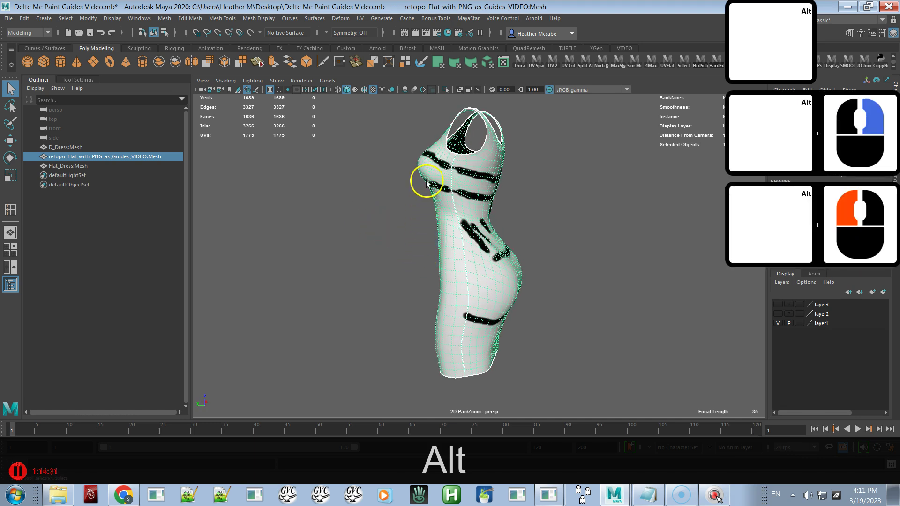
{"action": "left_click_drag", "start_coordinate": [476, 146], "coordinate": [476, 313], "text": "alt"}
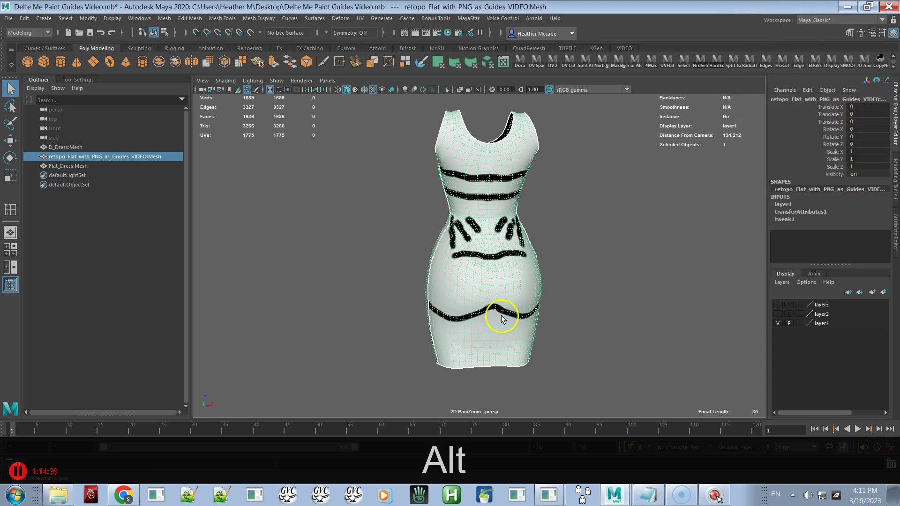
{"action": "left_click_drag", "start_coordinate": [516, 257], "coordinate": [450, 255], "text": "alt"}
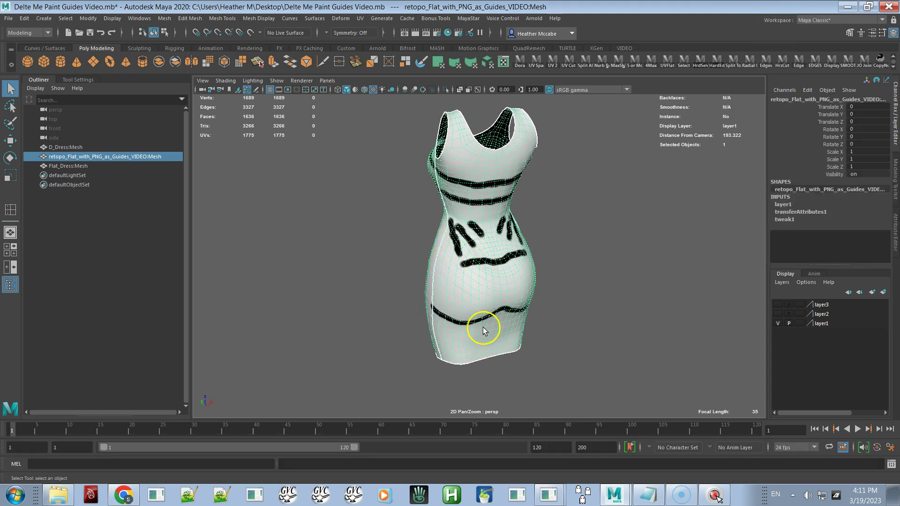
{"action": "left_click_drag", "start_coordinate": [471, 286], "coordinate": [480, 316], "text": "alt"}
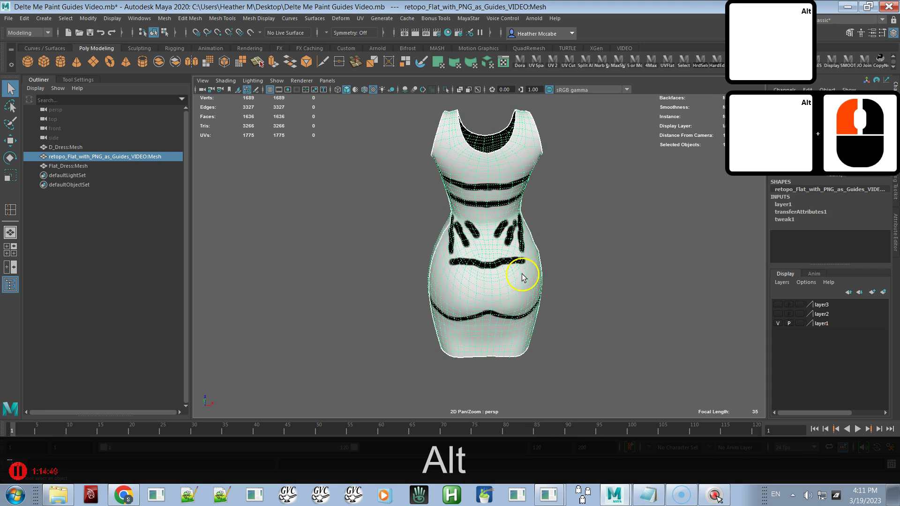
{"action": "left_click_drag", "start_coordinate": [466, 267], "coordinate": [483, 276], "text": "alt"}
{"action": "right_click_drag", "start_coordinate": [483, 275], "coordinate": [482, 279], "text": "alt"}
{"action": "middle_click_drag", "start_coordinate": [482, 280], "coordinate": [484, 287], "text": "alt"}
{"action": "right_click_drag", "start_coordinate": [484, 287], "coordinate": [482, 269], "text": "alt"}
{"action": "mouse_move", "coordinate": [475, 268]}
{"action": "left_mouse_down", "text": "alt"}
{"action": "mouse_move", "coordinate": [470, 275]}
{"action": "mouse_move", "coordinate": [468, 265]}
{"action": "left_mouse_up", "text": "alt"}
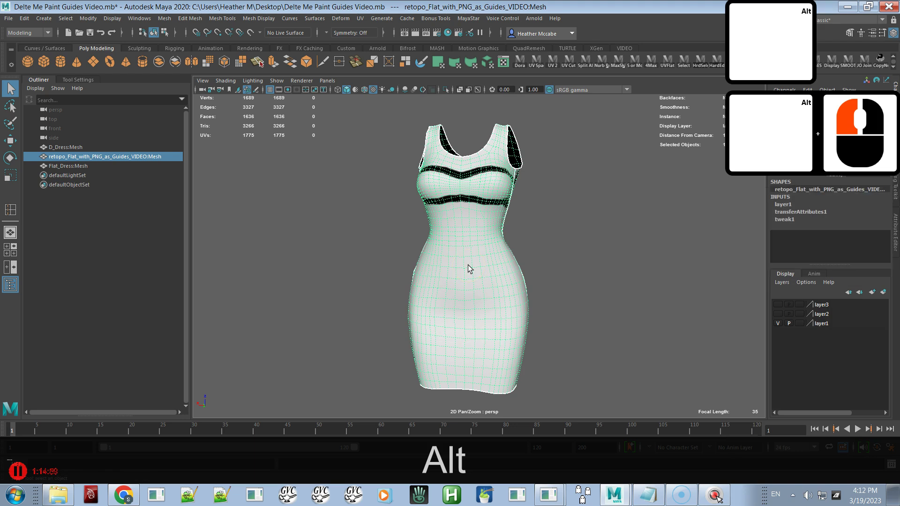